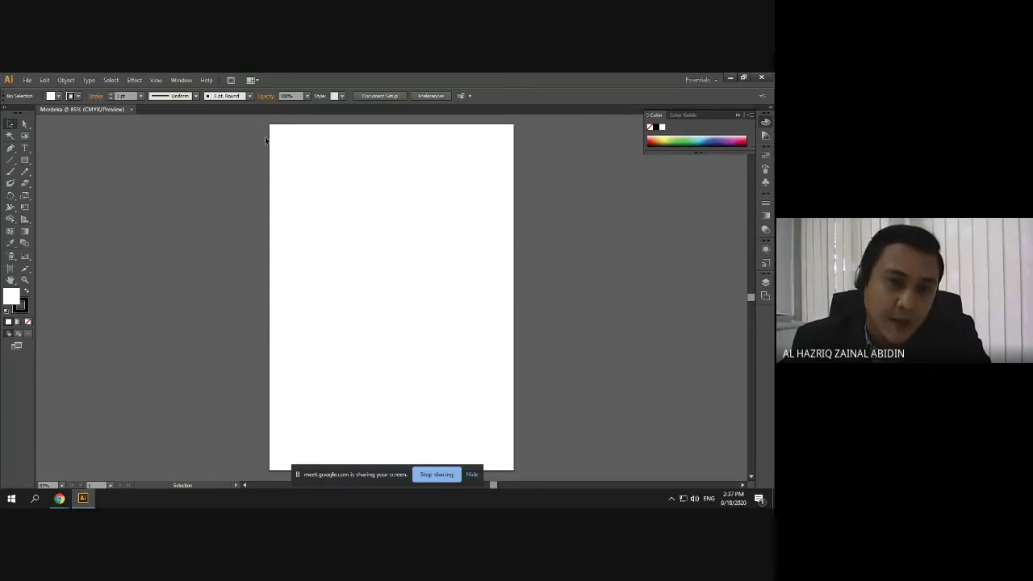
Draw a tall, narrow white rectangle about 39 by 180 mm beside the artboard and deselect it
scroll(270, 161, "down", 1)
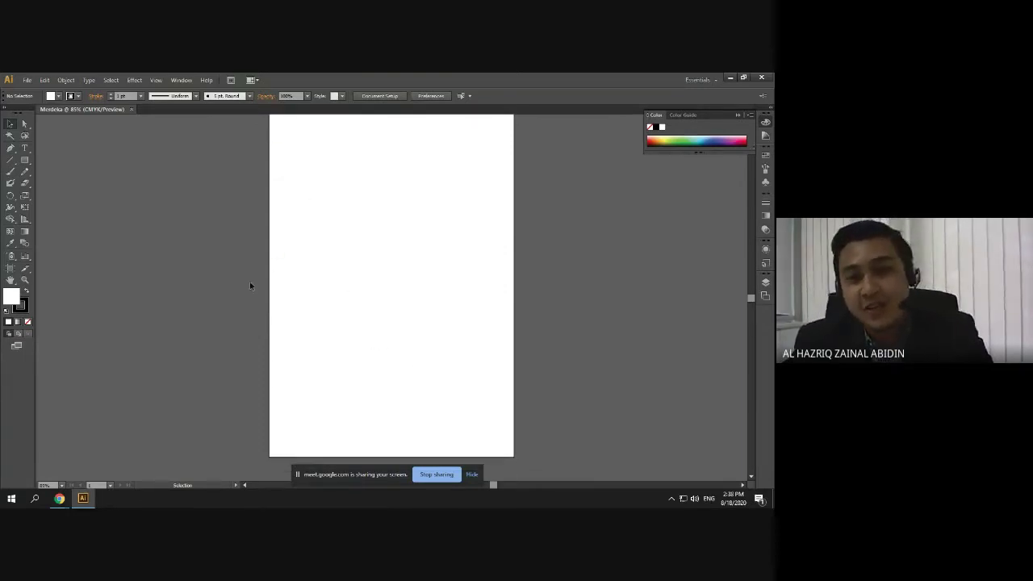
left_click_drag(147, 210, 243, 426)
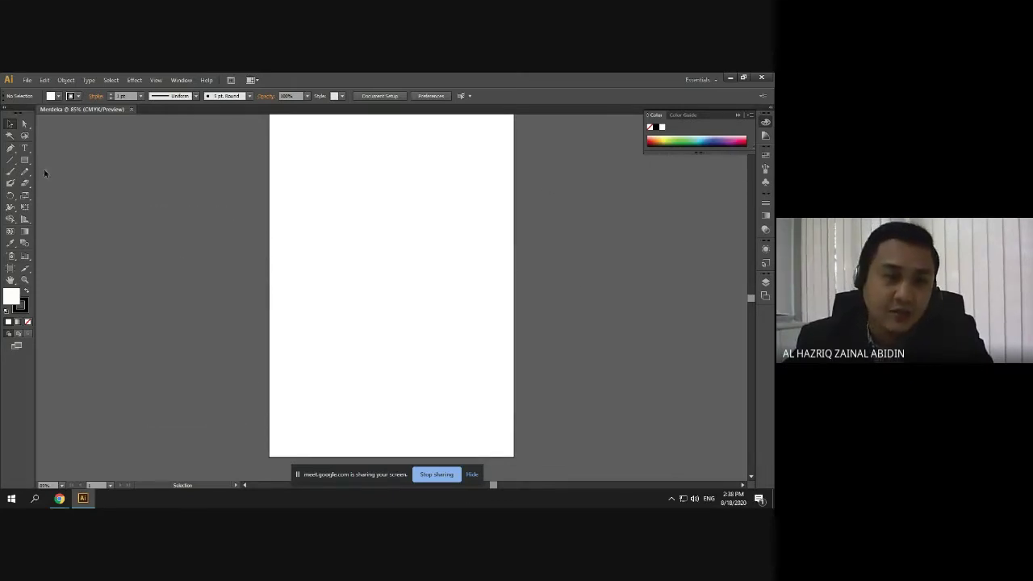
left_click(25, 160)
mouse_move(203, 190)
left_mouse_down()
mouse_move(246, 343)
mouse_move(247, 398)
left_mouse_up()
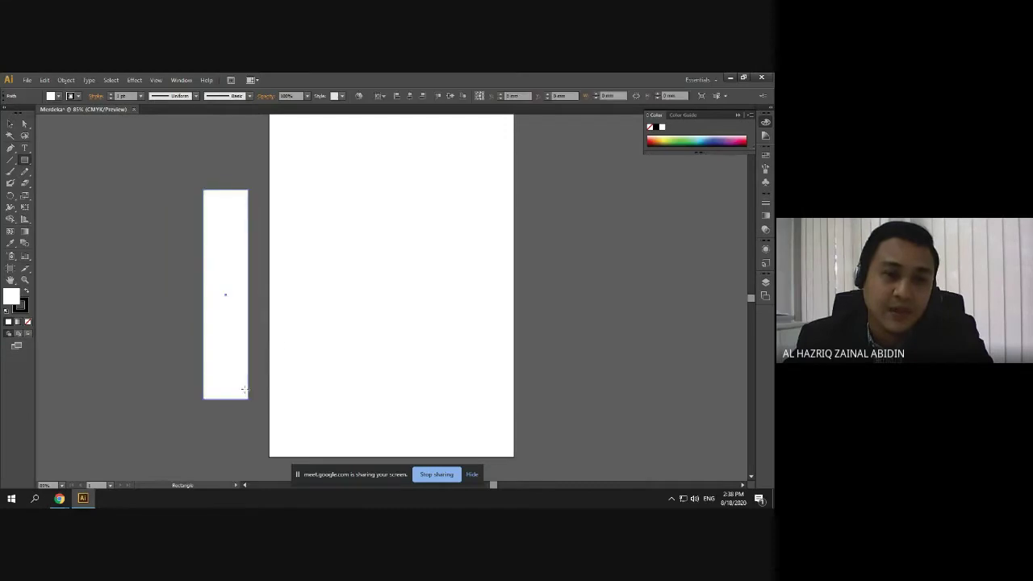
left_click(10, 123)
left_click(102, 230)
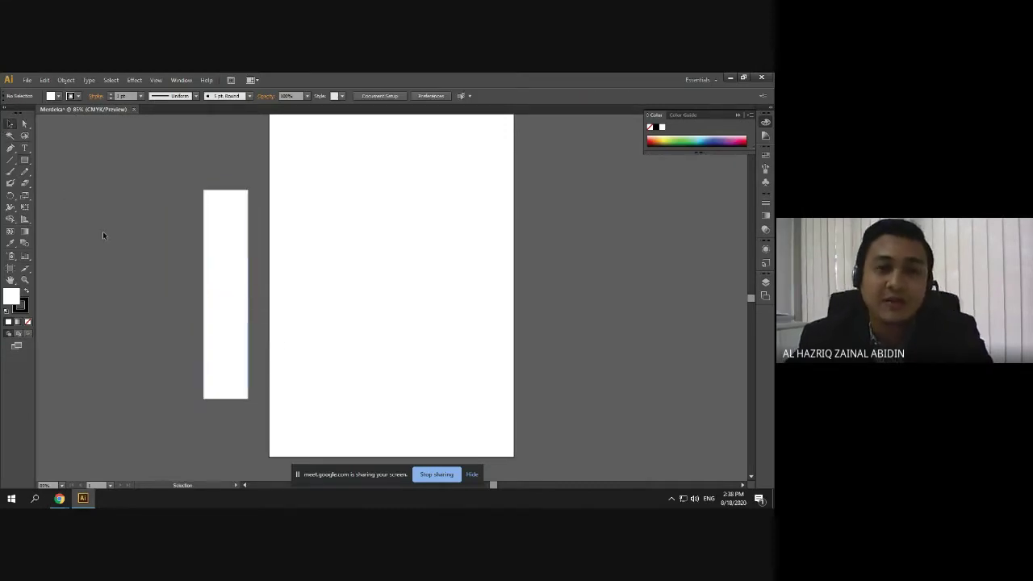
Move the white rectangle farther from the artboard and delete it
scroll(272, 184, "up", 1)
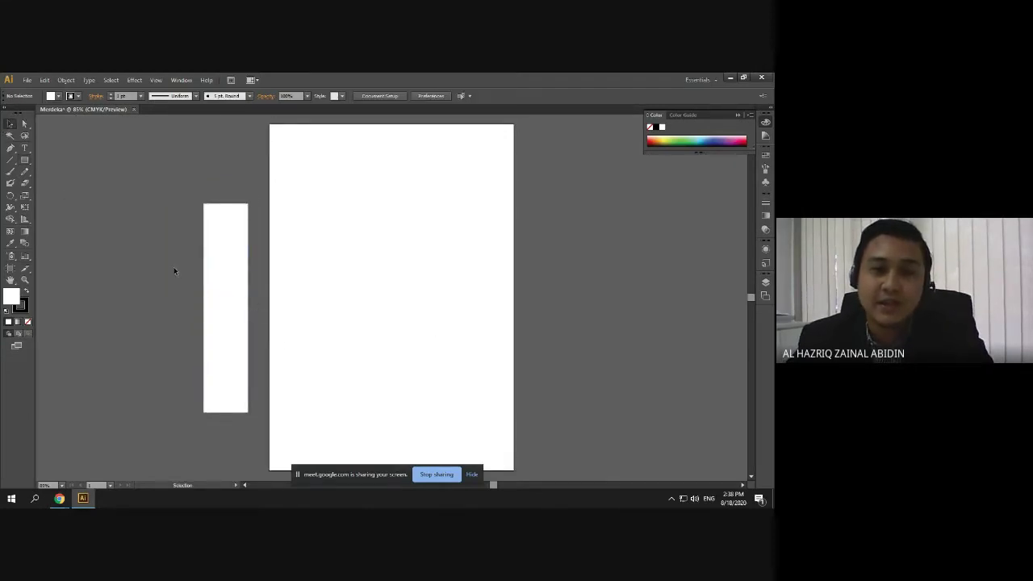
left_click_drag(246, 299, 156, 267)
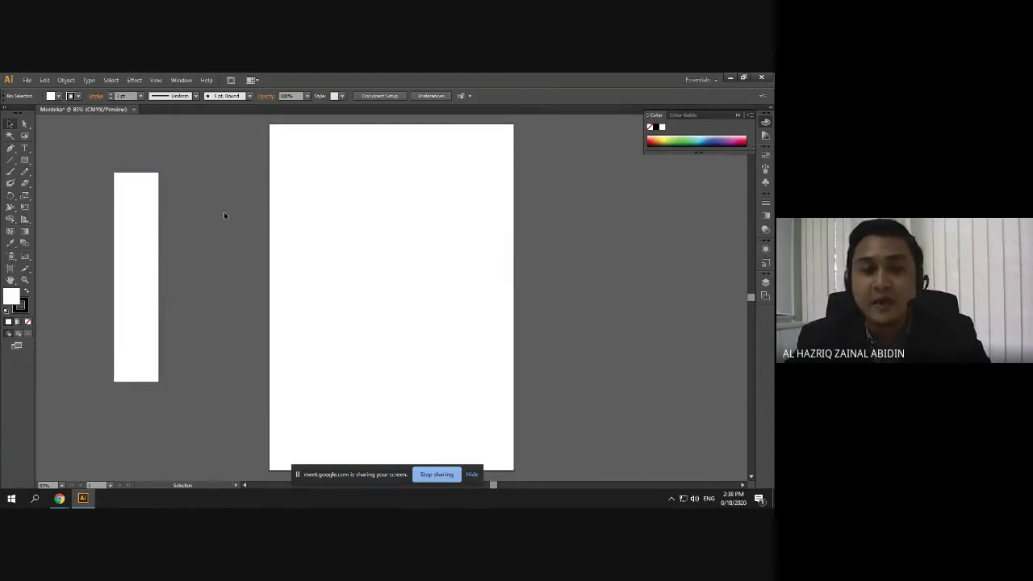
left_click(143, 247)
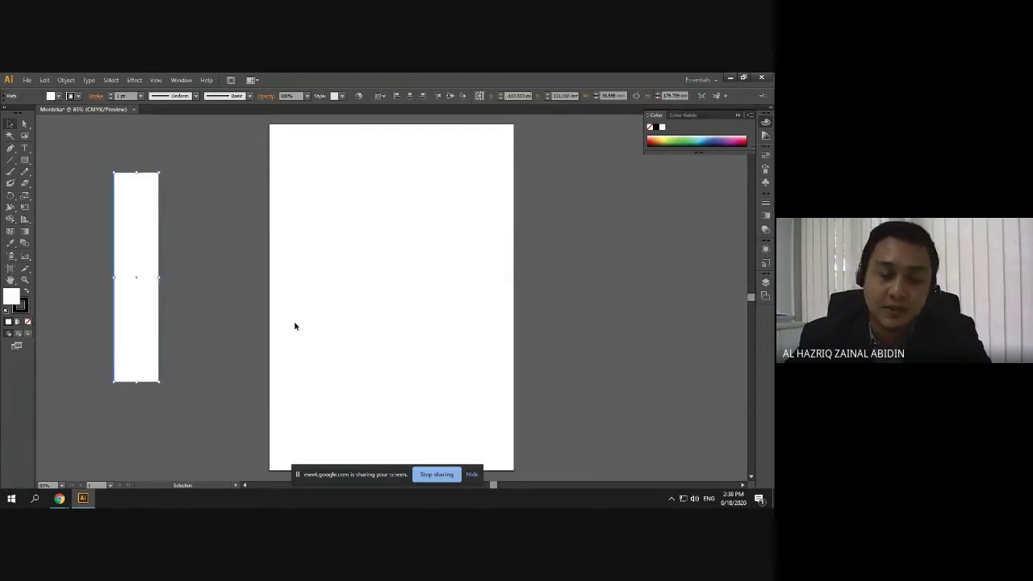
key("Delete")
scroll(296, 326, "down", 1)
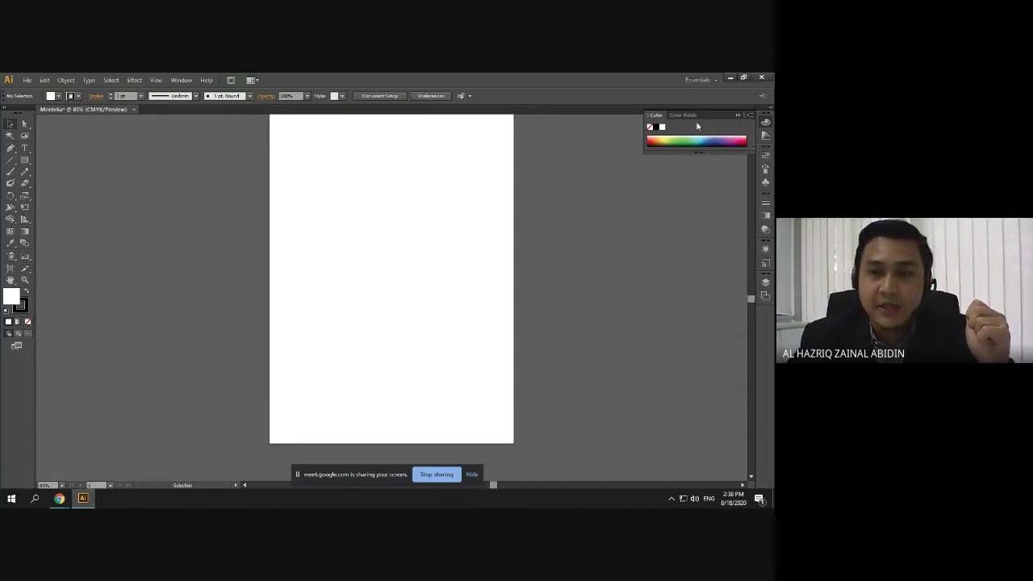
Place the WhatsApp image from the desktop into the Merdeka document and shift it off the centre of the artboard
left_click(729, 77)
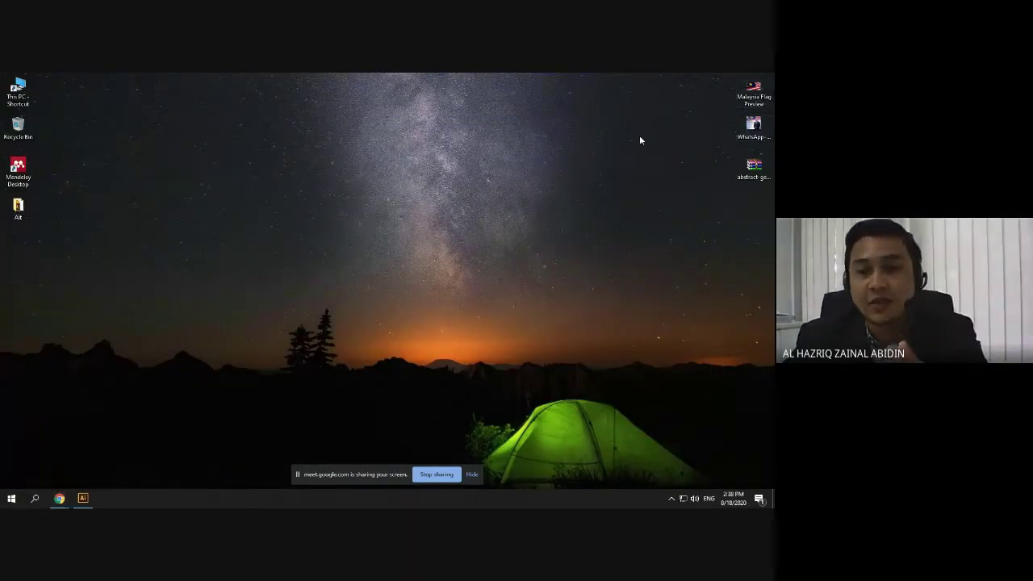
left_click_drag(753, 125, 364, 274)
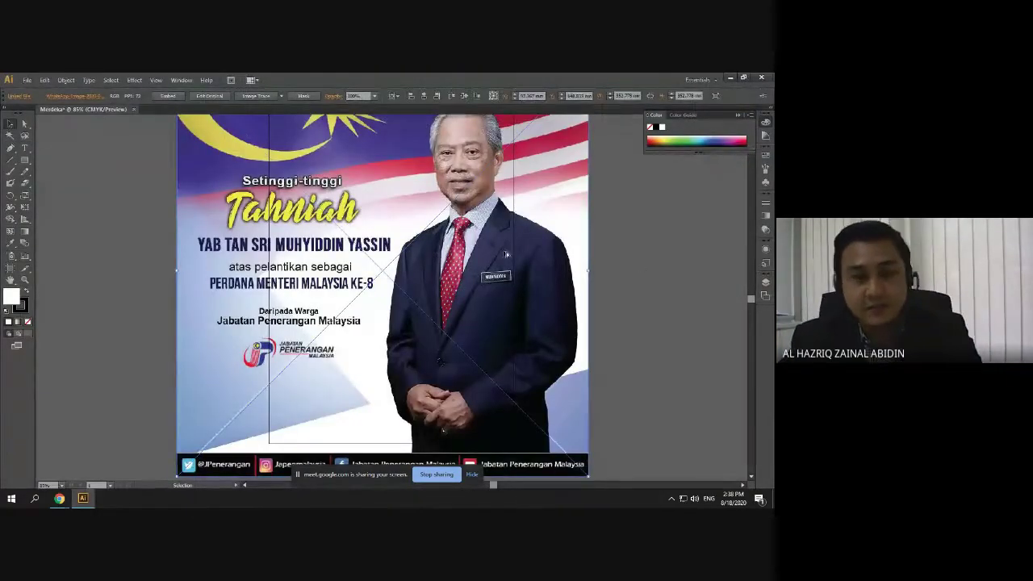
key("ctrl+minus")
key("ctrl+minus")
key("ctrl+minus")
left_click_drag(445, 243, 579, 390)
key("ctrl+shift+a")
scroll(260, 313, "up", 3)
scroll(317, 298, "up", 1)
left_click(190, 248)
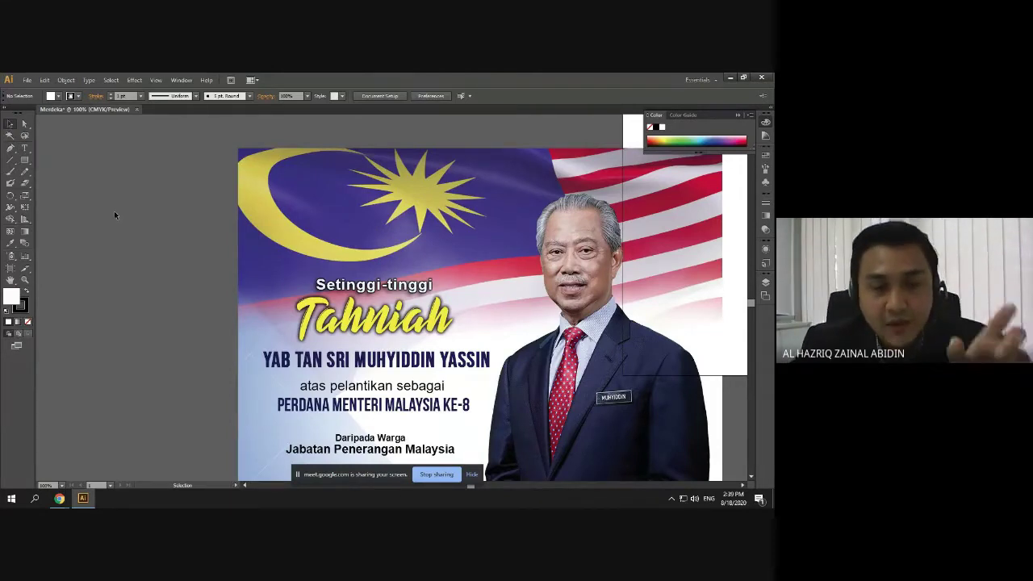
Move the placed poster image sideways until it sits beside the artboard without overlapping it, and deselect it
scroll(182, 278, "down", 1)
scroll(182, 279, "right", 1)
scroll(181, 279, "right", 11)
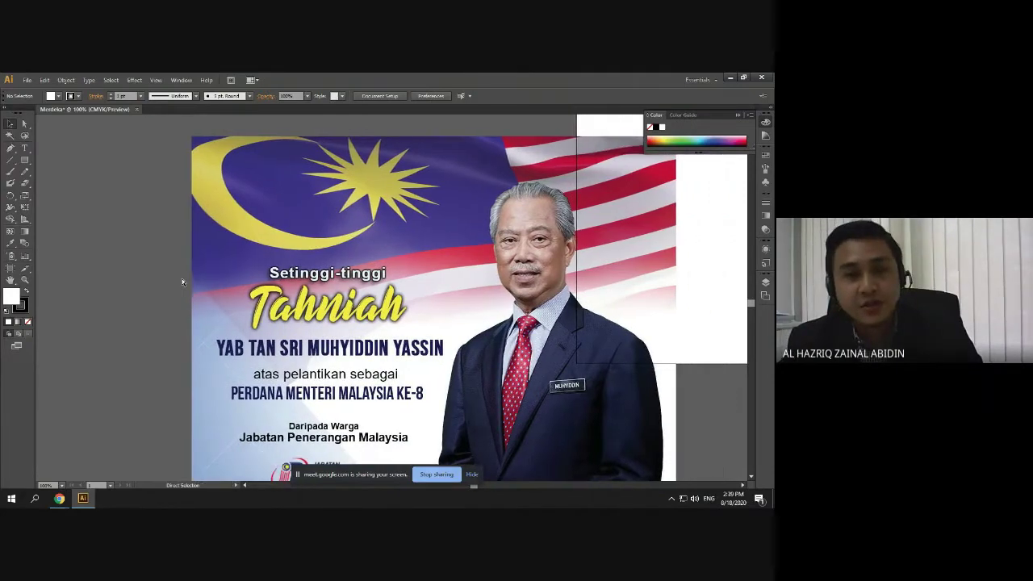
left_click_drag(303, 324, 237, 286)
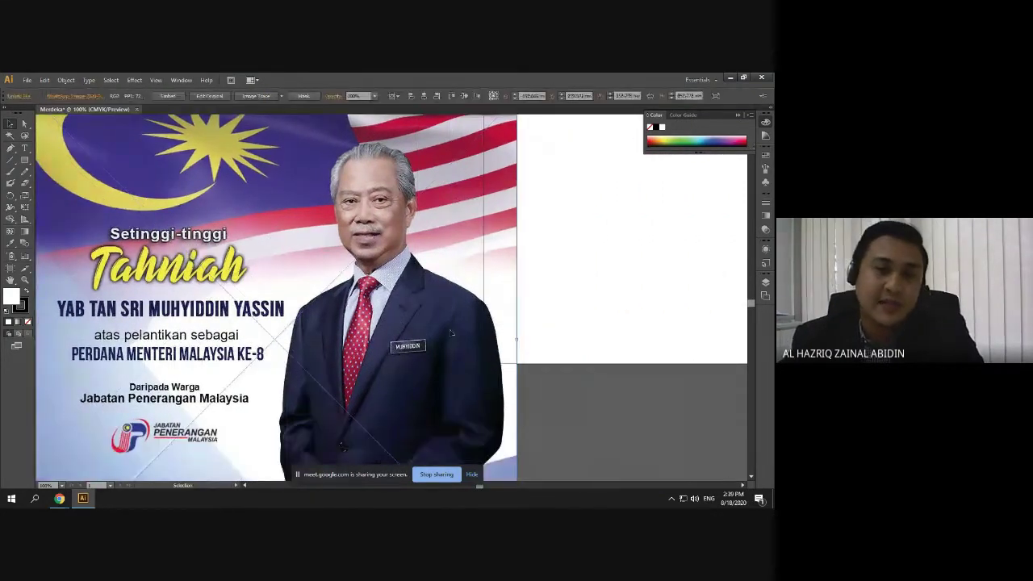
left_click_drag(297, 382, 257, 330)
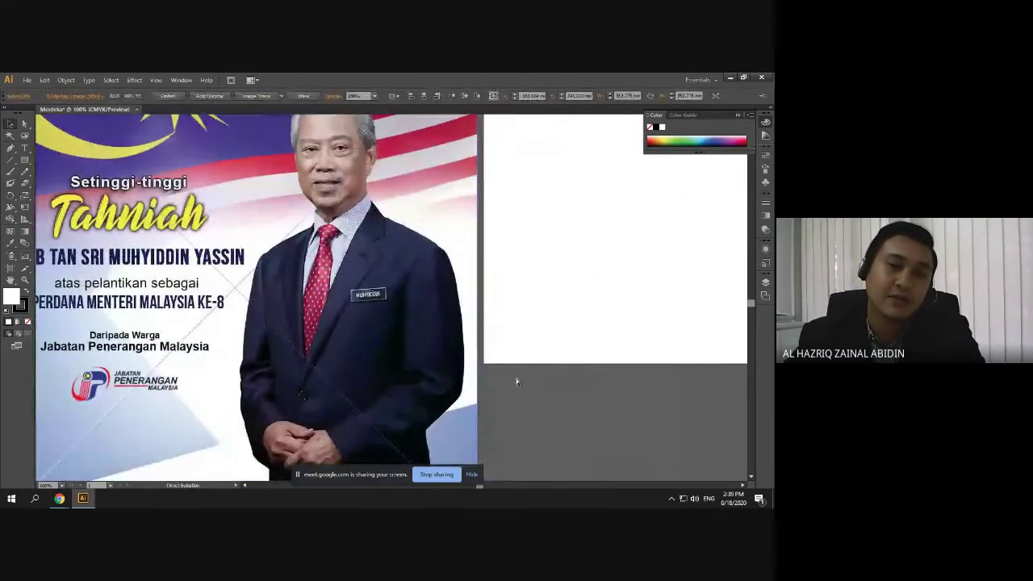
key("v")
scroll(516, 379, "down", 1)
scroll(362, 399, "down", 2)
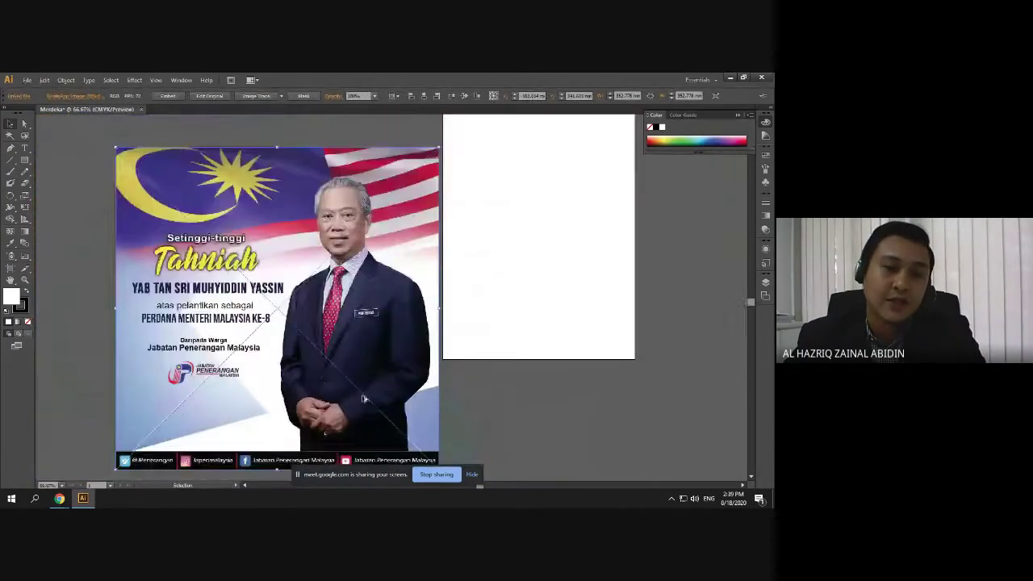
left_click_drag(365, 397, 341, 343)
left_click(497, 315)
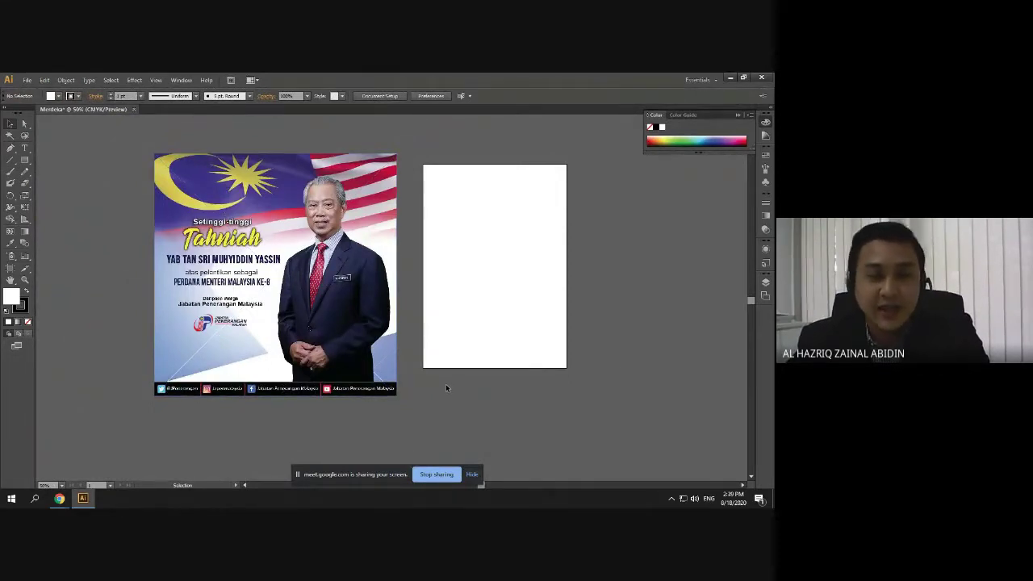
Reposition the poster image beside the artboard, leaving a wider gap between the two
left_click_drag(311, 297, 522, 287)
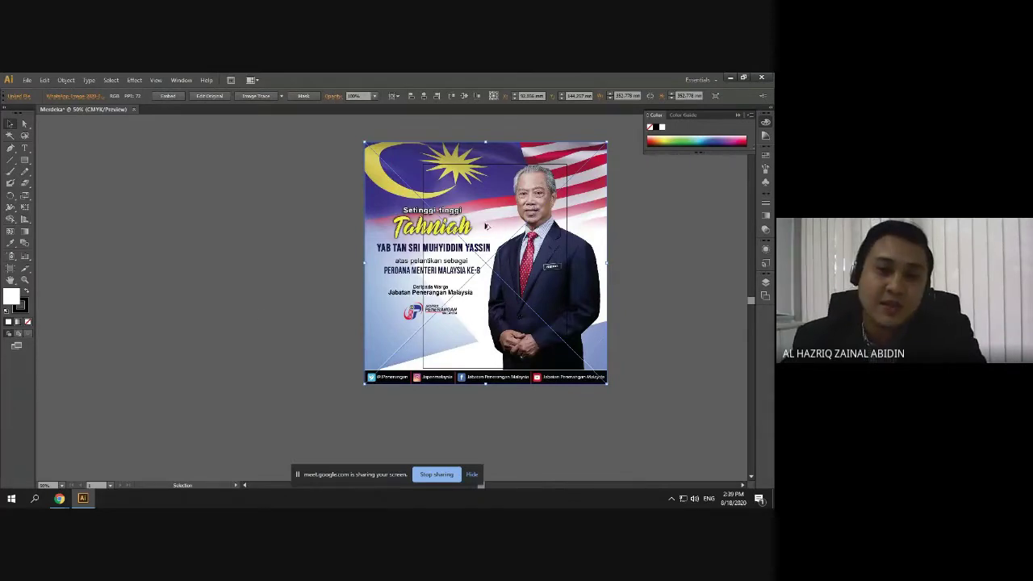
left_click_drag(468, 334, 226, 347)
left_click(445, 312)
scroll(380, 351, "left", 2)
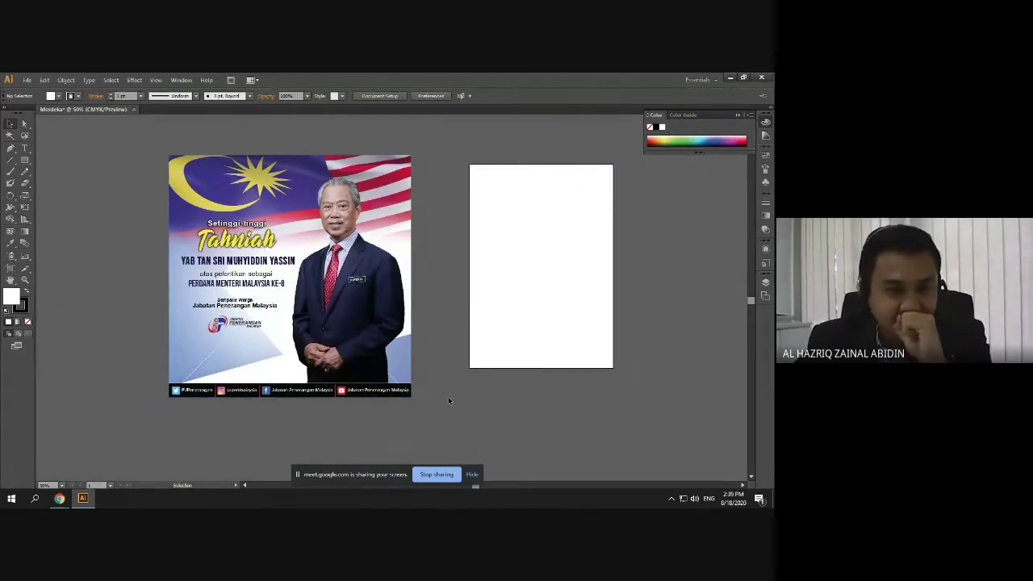
left_click(9, 148)
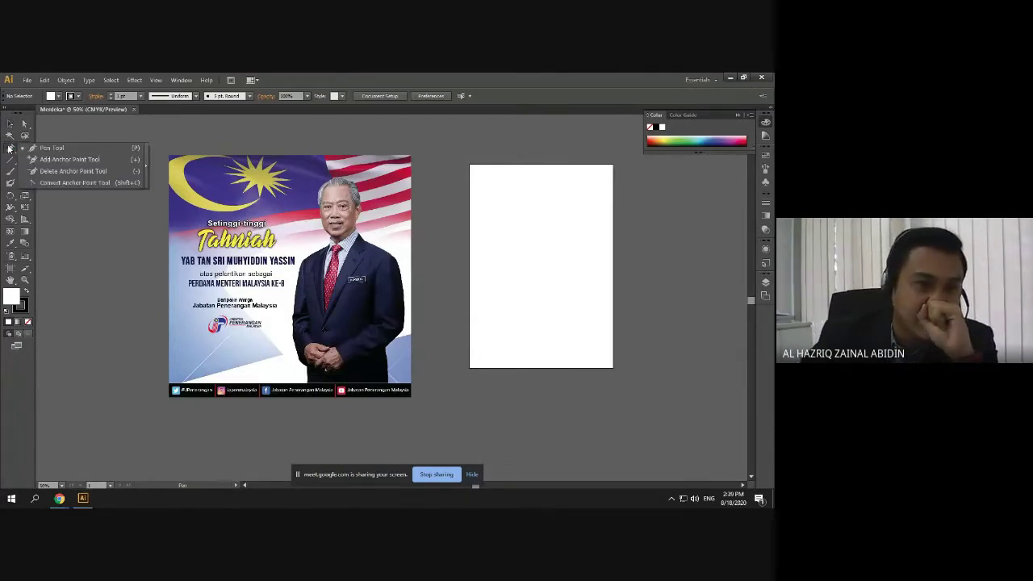
left_click(82, 152)
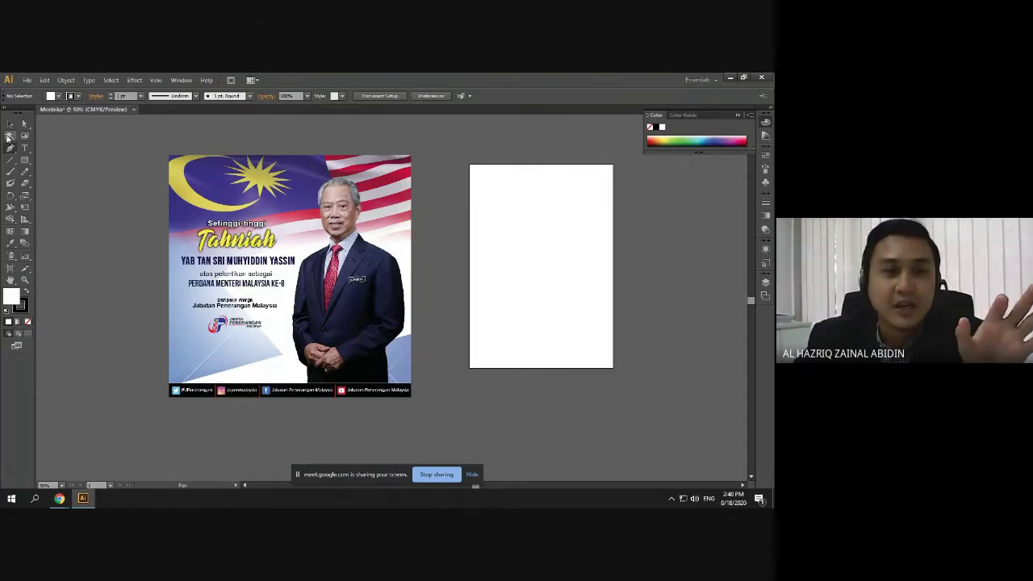
key("v")
Examine the suited man's face and figure up close with the Zoom tool, then view the whole poster and artboard together
left_click(26, 278)
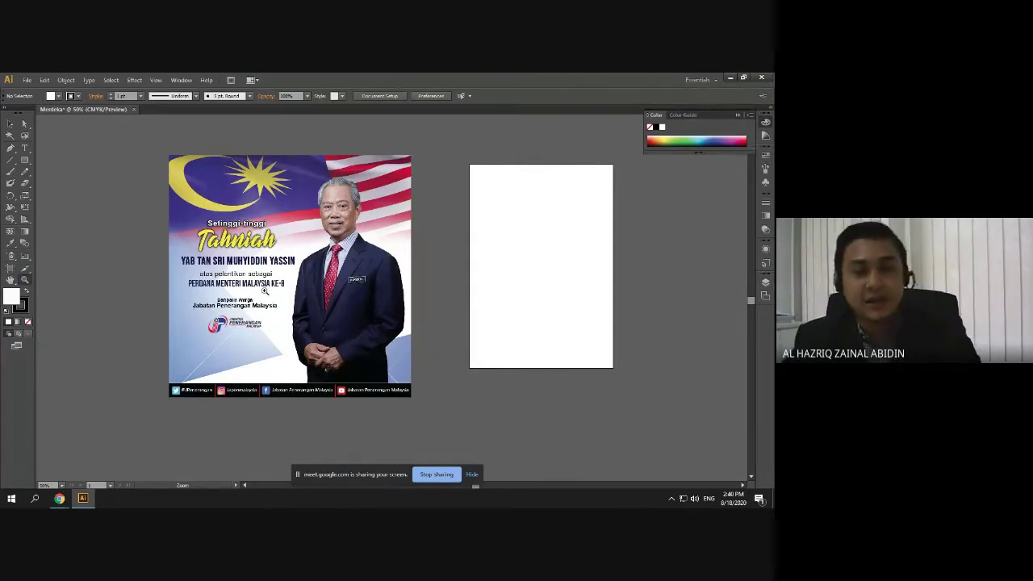
left_click_drag(288, 167, 403, 375)
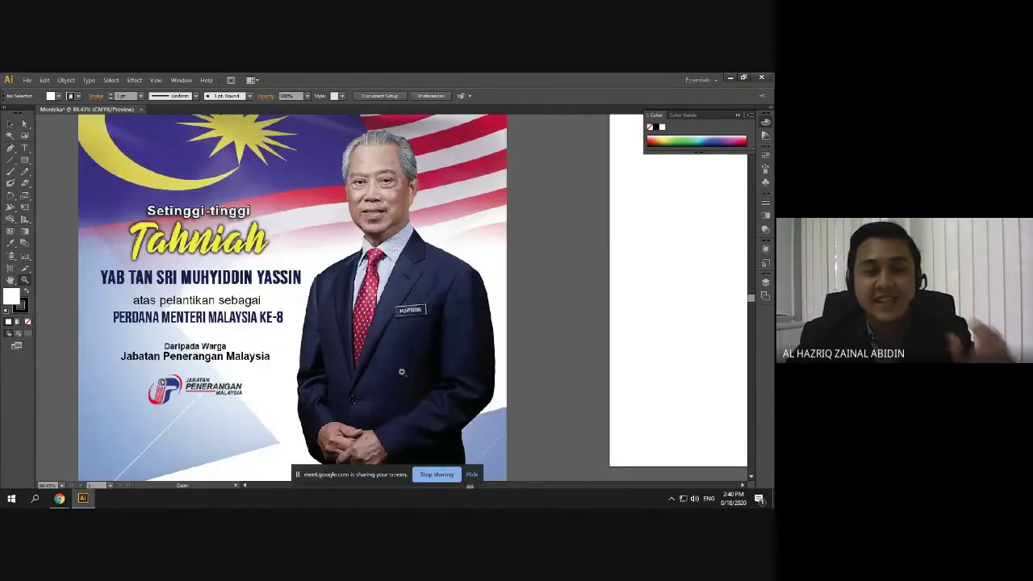
left_click(293, 294, "alt")
left_click(293, 294)
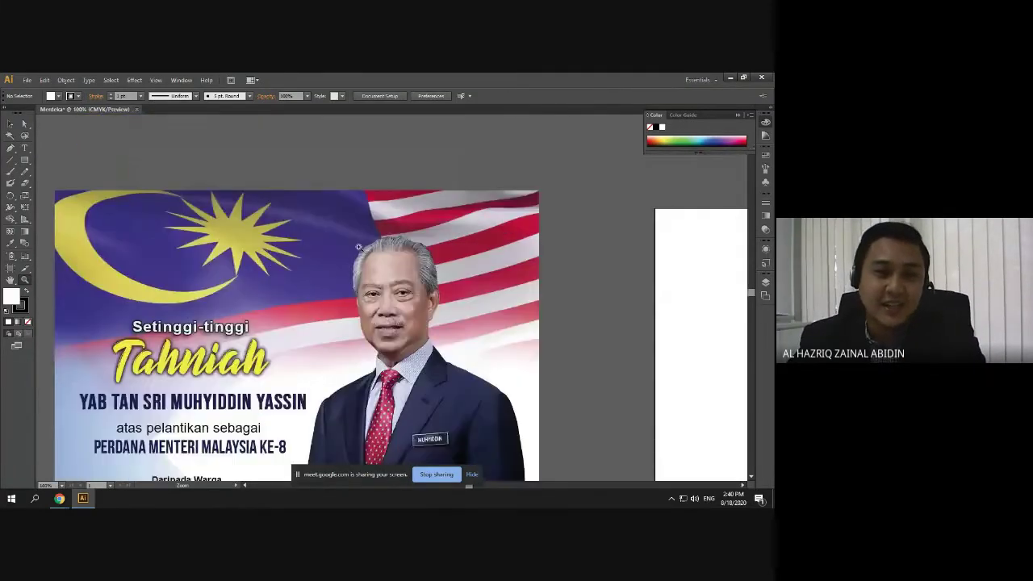
left_click(282, 291)
left_click(266, 289)
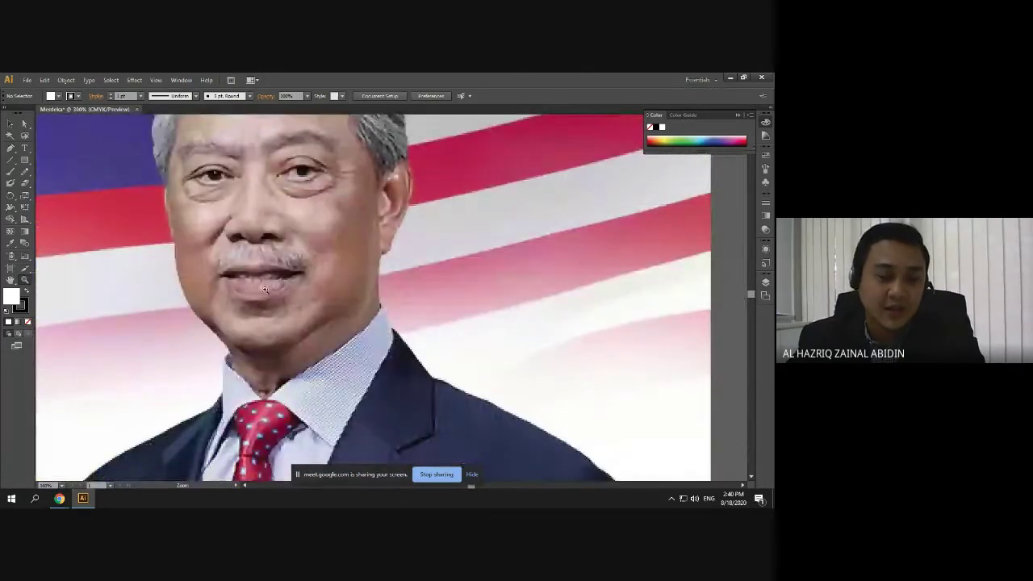
left_click(284, 235, "alt")
left_click(282, 237, "alt")
left_click(282, 241, "alt")
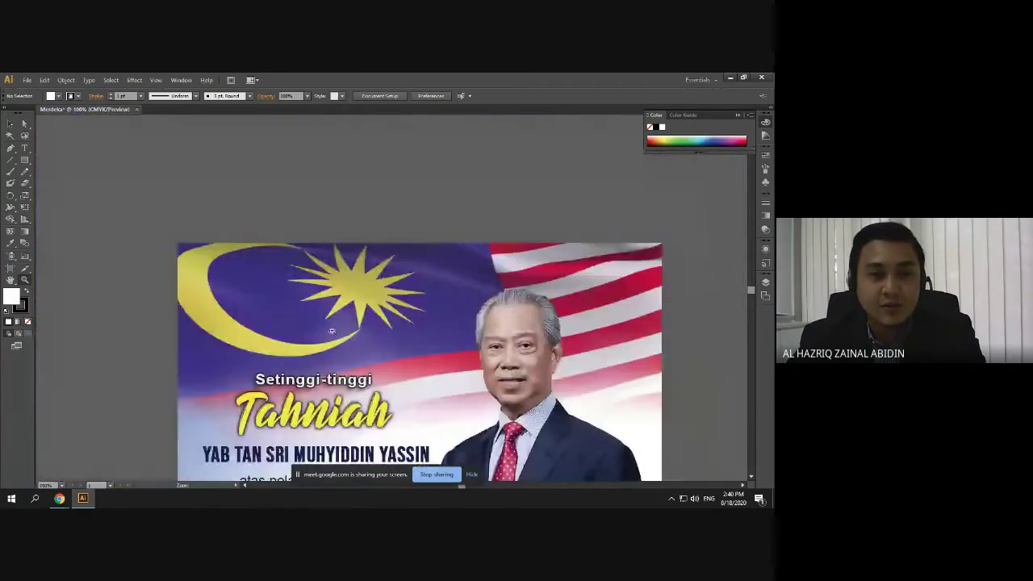
left_click(332, 330, "alt")
left_click(512, 384, "alt")
left_click(510, 381, "alt")
scroll(496, 369, "down", 4)
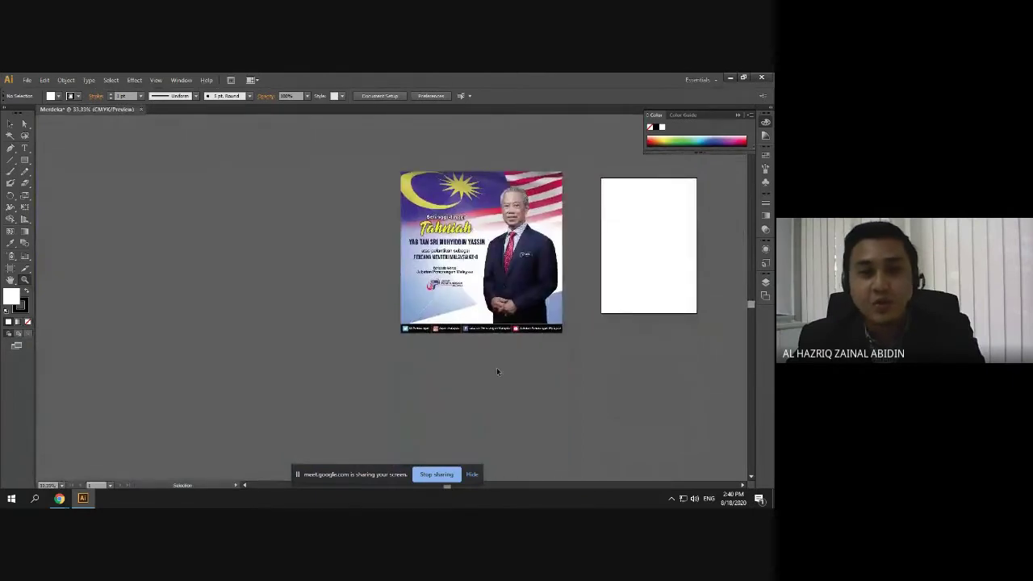
scroll(496, 370, "right", 3)
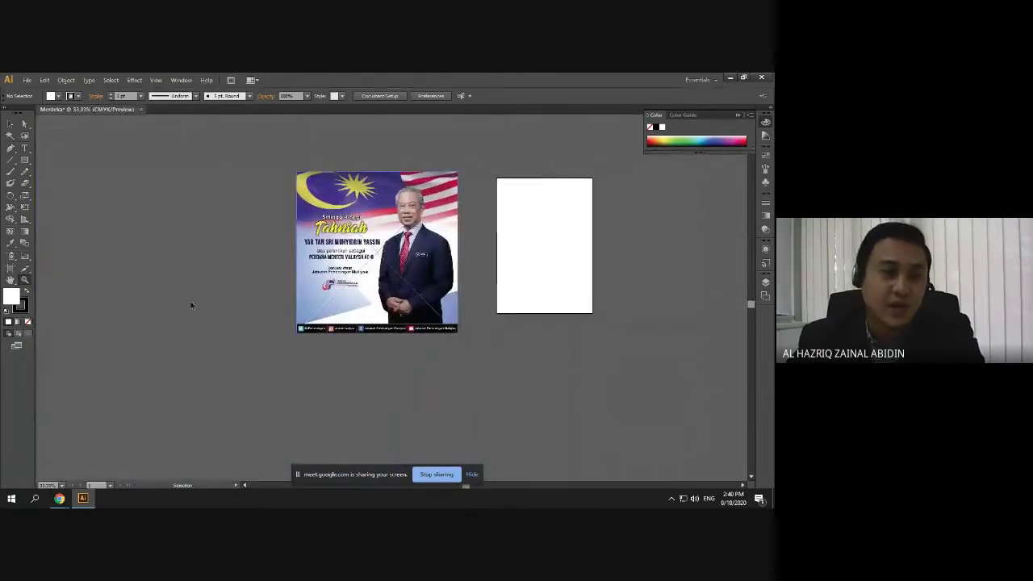
left_click(25, 280)
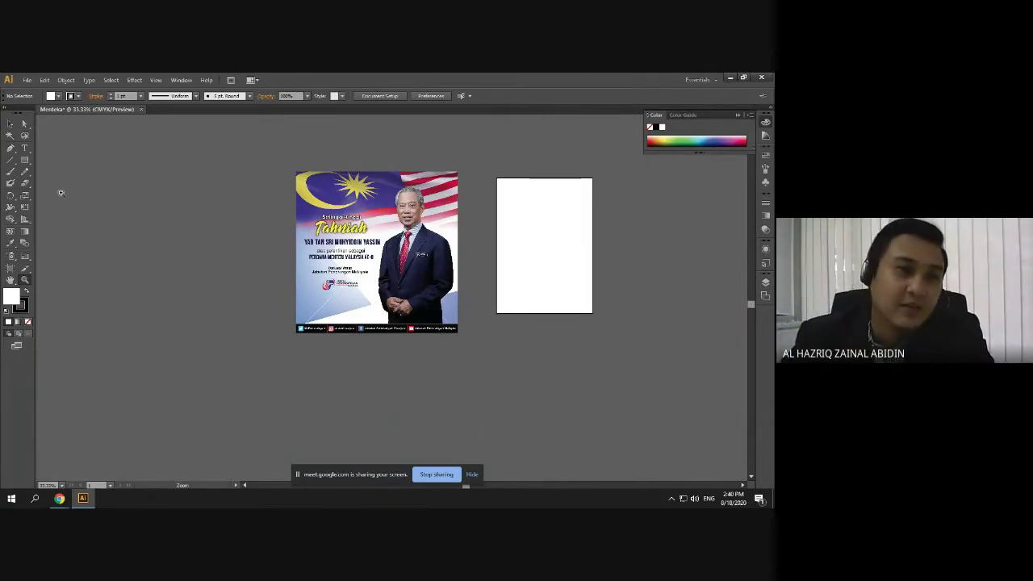
left_click(11, 124)
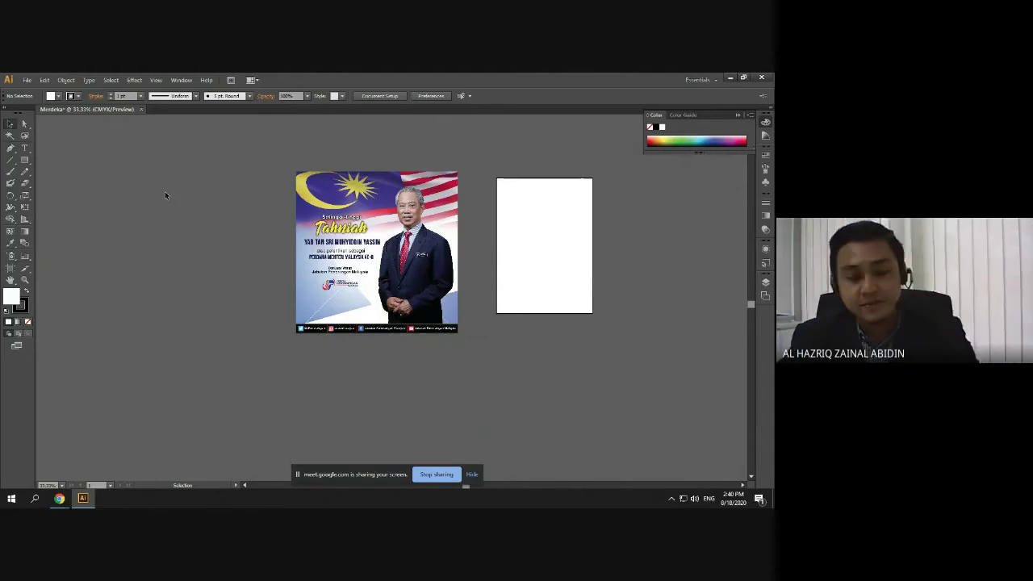
Try to start a Pen path where the suit's edge below the hands meets the black footer bar
scroll(449, 313, "up", 1)
scroll(450, 313, "up", 1)
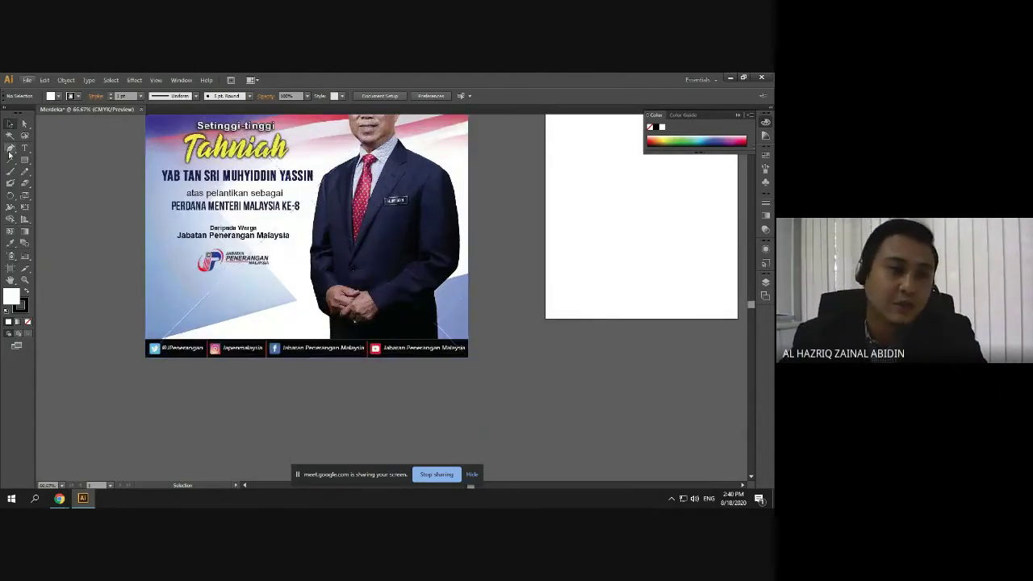
scroll(405, 367, "up", 2)
scroll(405, 367, "up", 2)
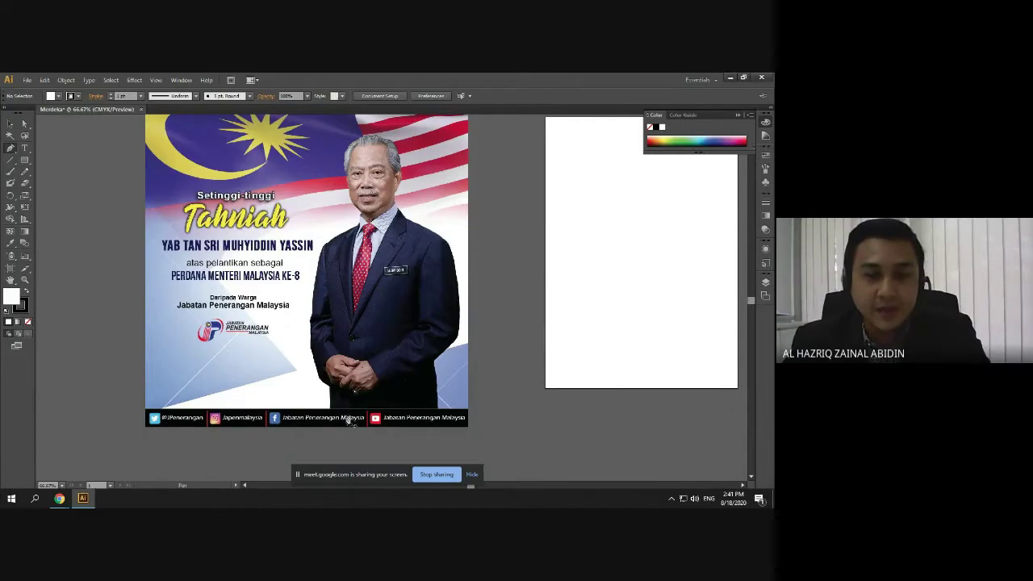
scroll(345, 418, "up", 5)
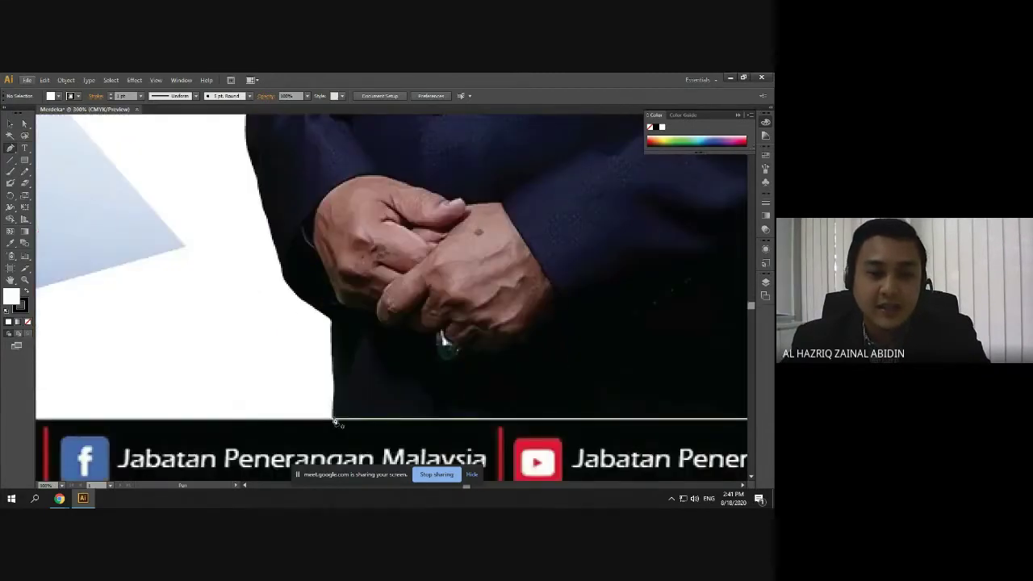
left_click(337, 417)
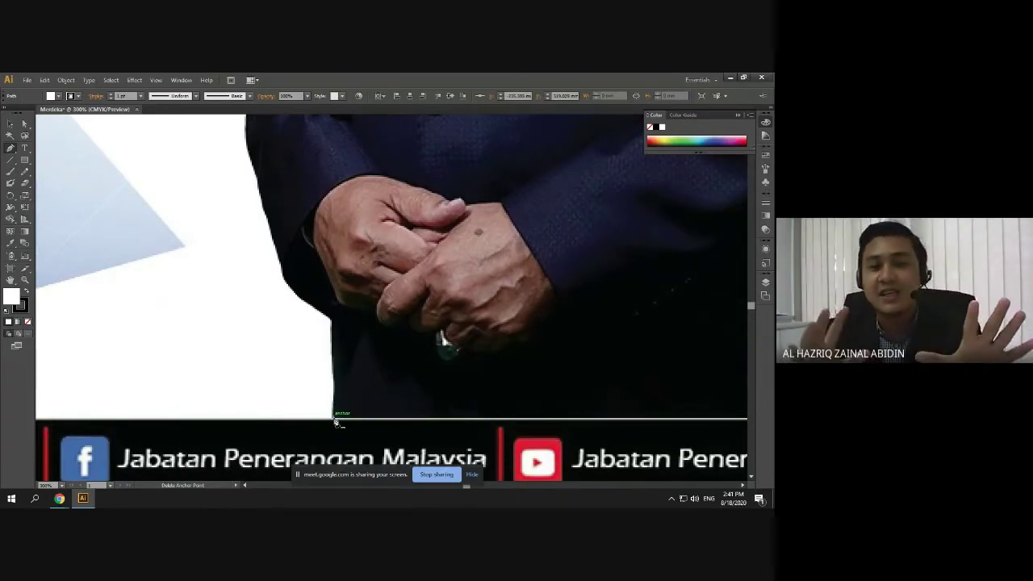
left_click_drag(336, 421, 337, 397)
left_click(334, 395)
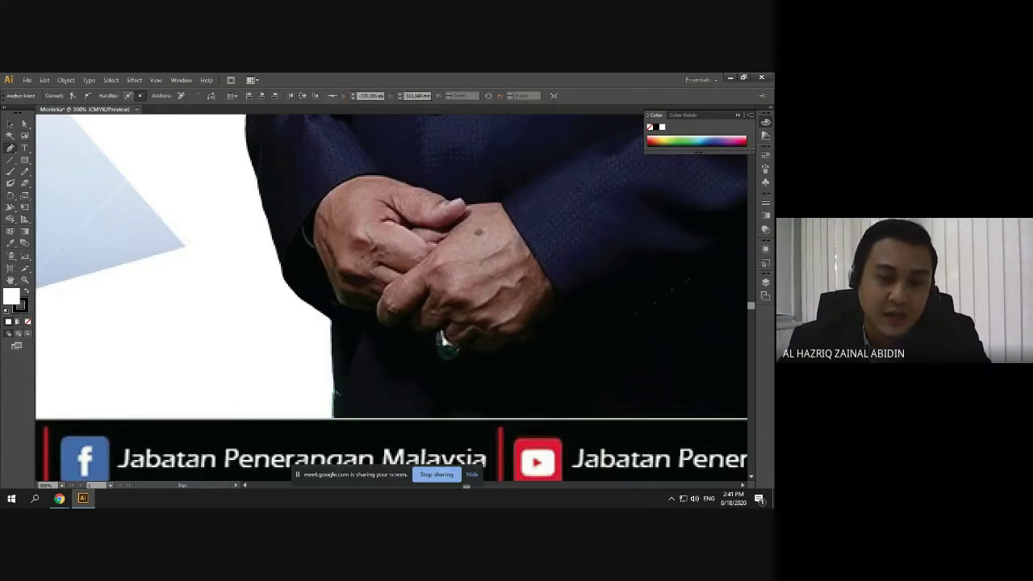
Try to extend the Pen path up the suit's edge below the hands, and undo all of its points
scroll(338, 383, "up", 1)
scroll(339, 392, "down", 1)
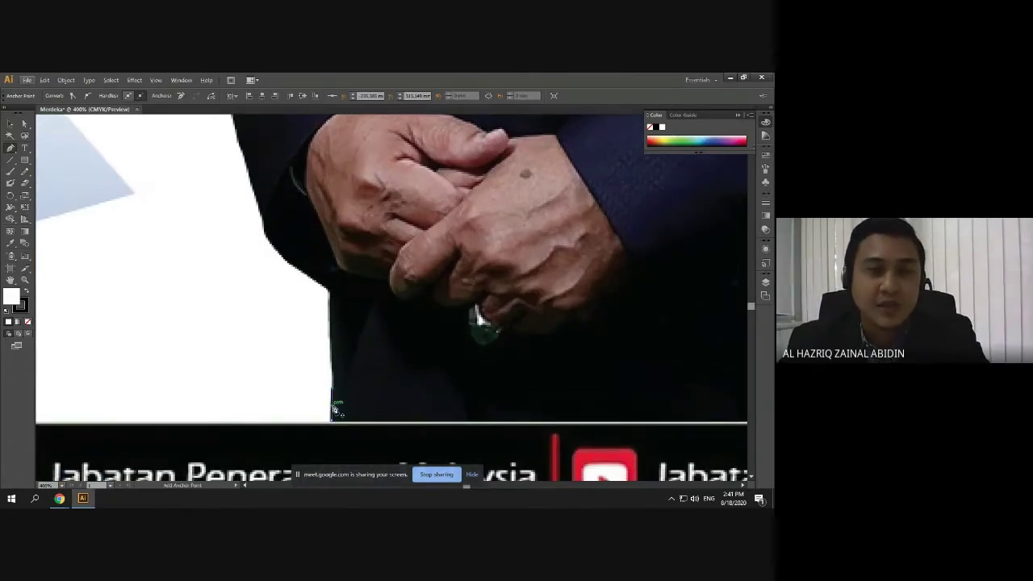
scroll(334, 410, "down", 1)
scroll(335, 410, "down", 2)
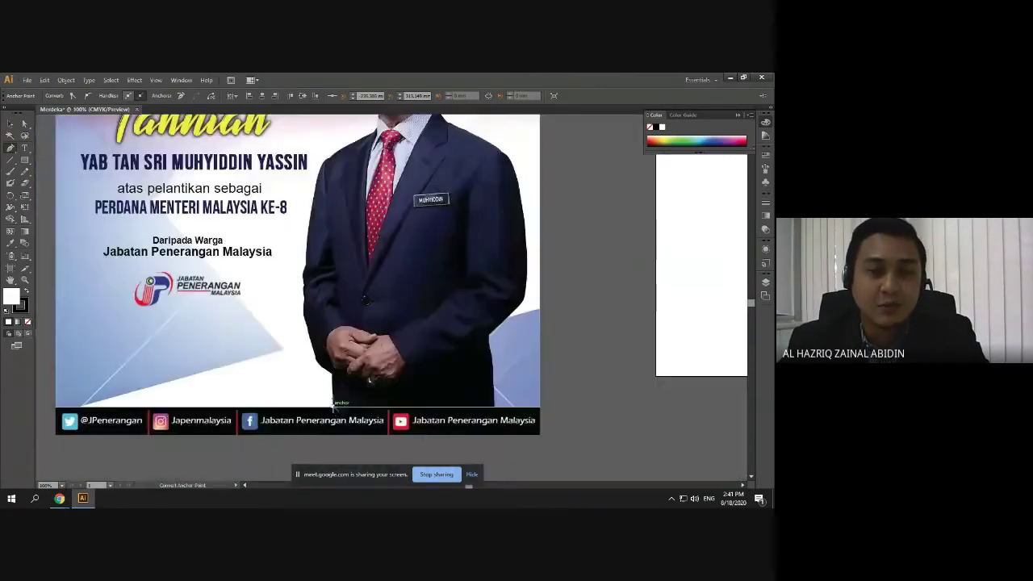
scroll(335, 410, "down", 2)
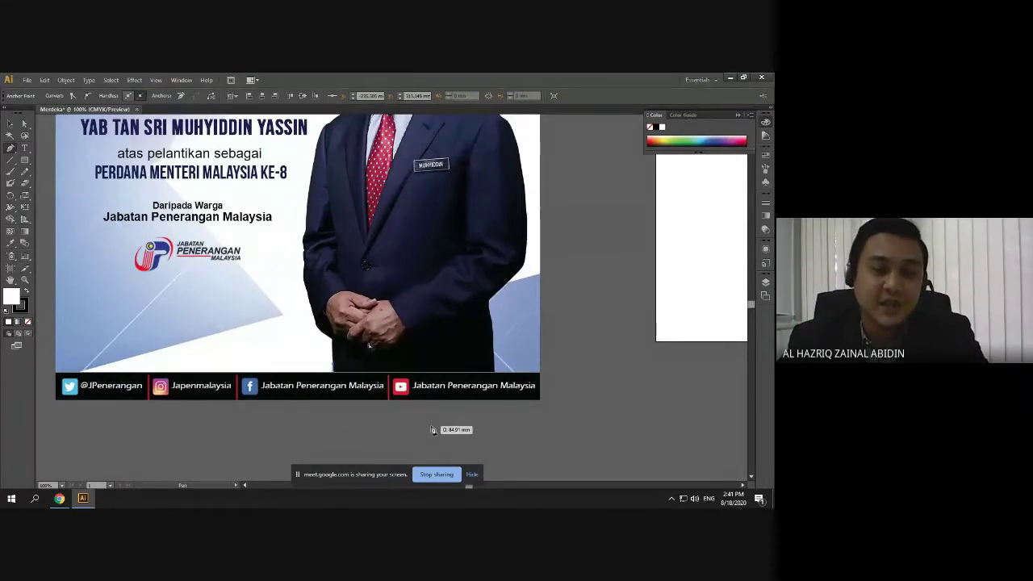
scroll(350, 391, "up", 2)
scroll(323, 322, "up", 4)
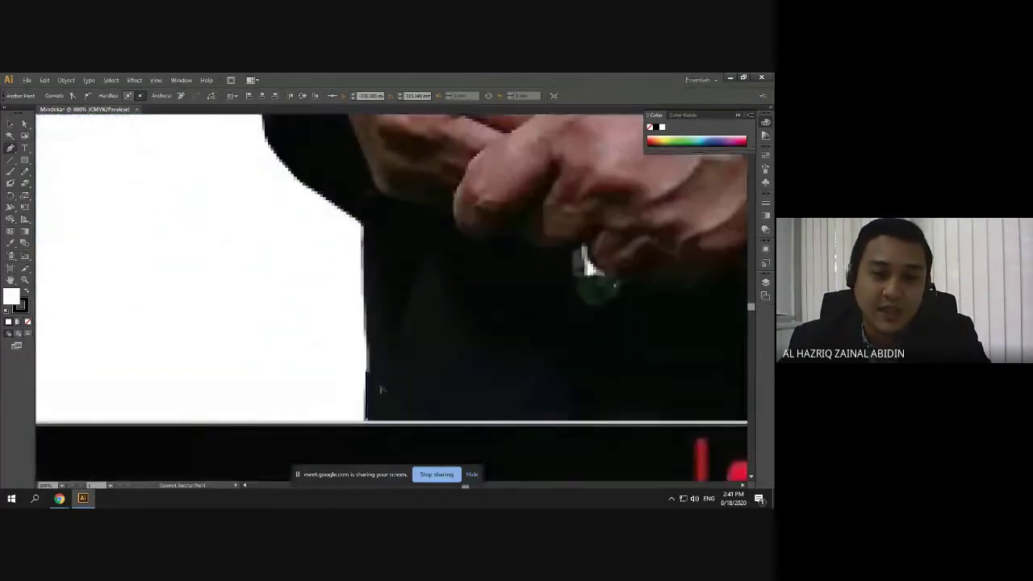
scroll(381, 390, "up", 1)
left_click(359, 312)
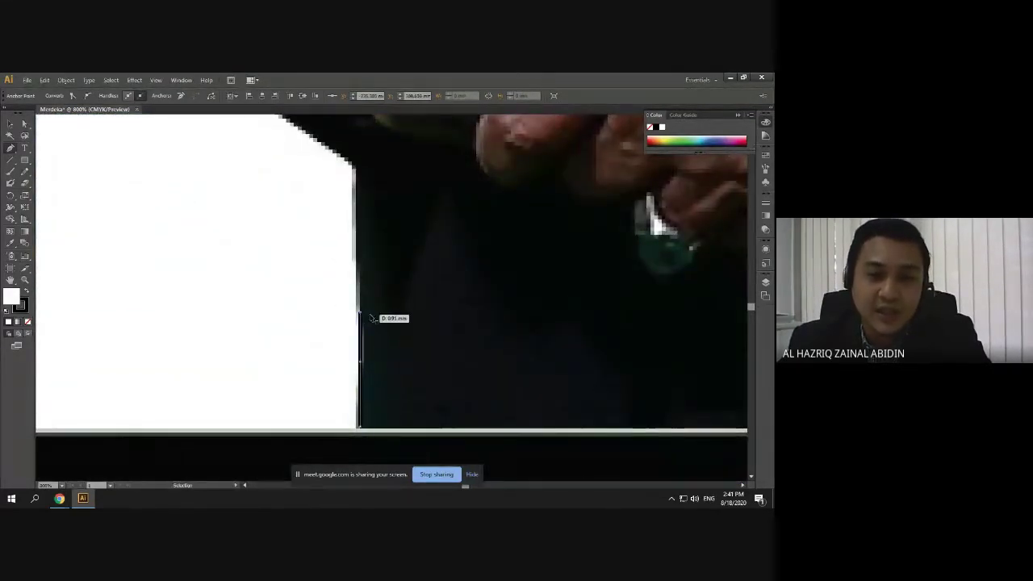
key("ctrl+z")
key("ctrl+z")
key("ctrl+z")
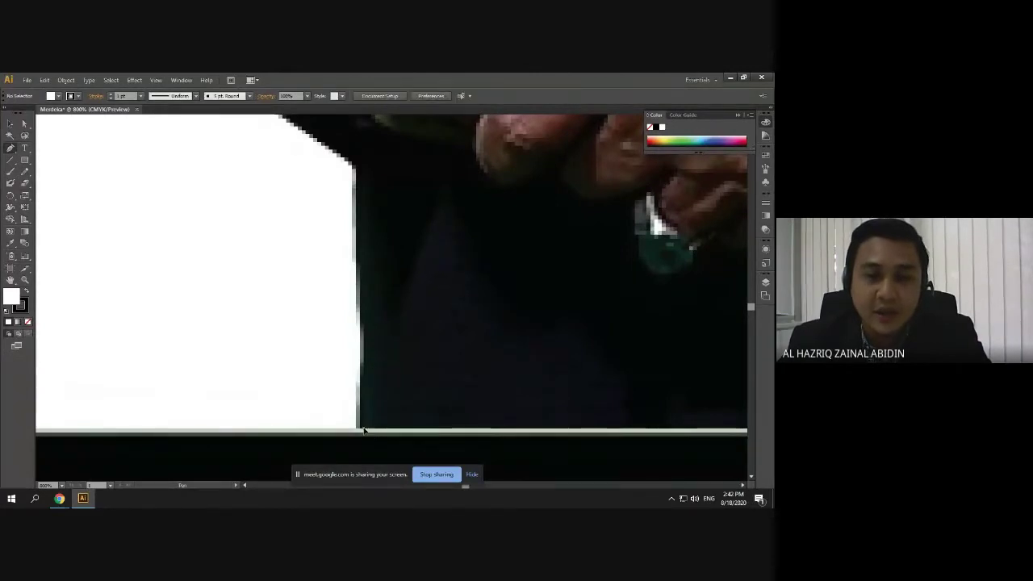
Try to trace the suit's edge with one straight segment running up from the black footer bar
left_click(364, 430)
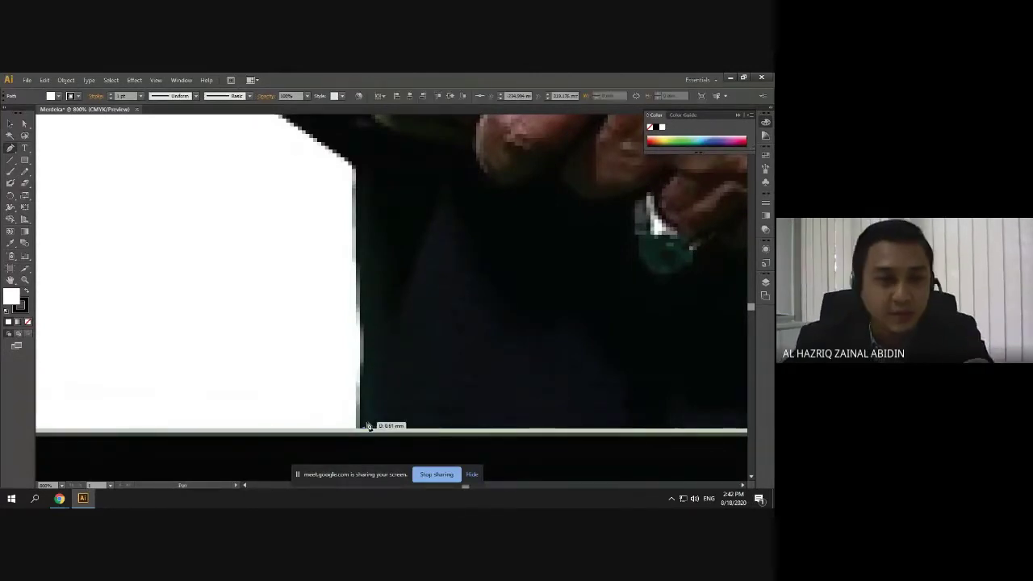
left_click_drag(368, 424, 365, 199)
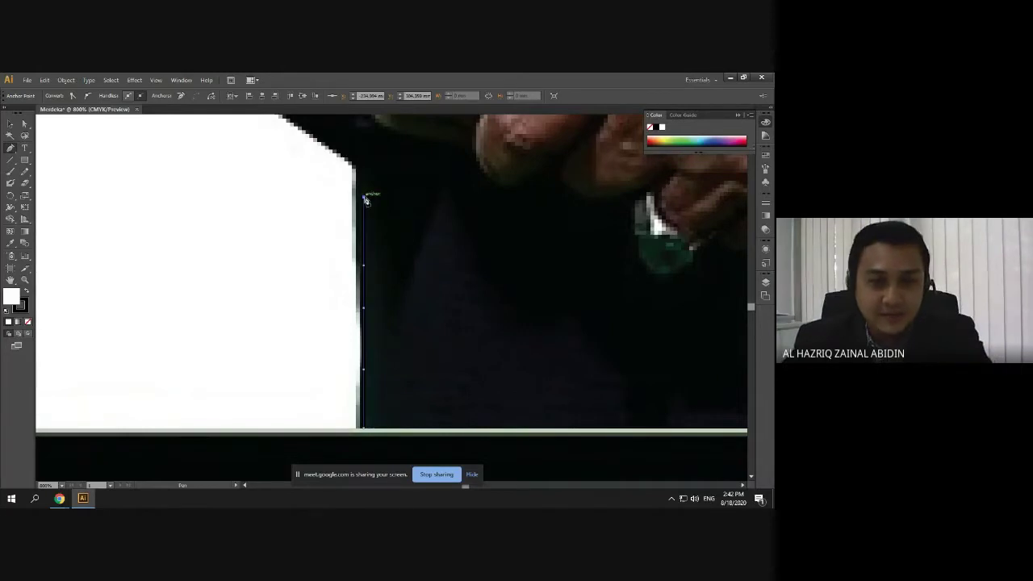
left_click(311, 271, "ctrl")
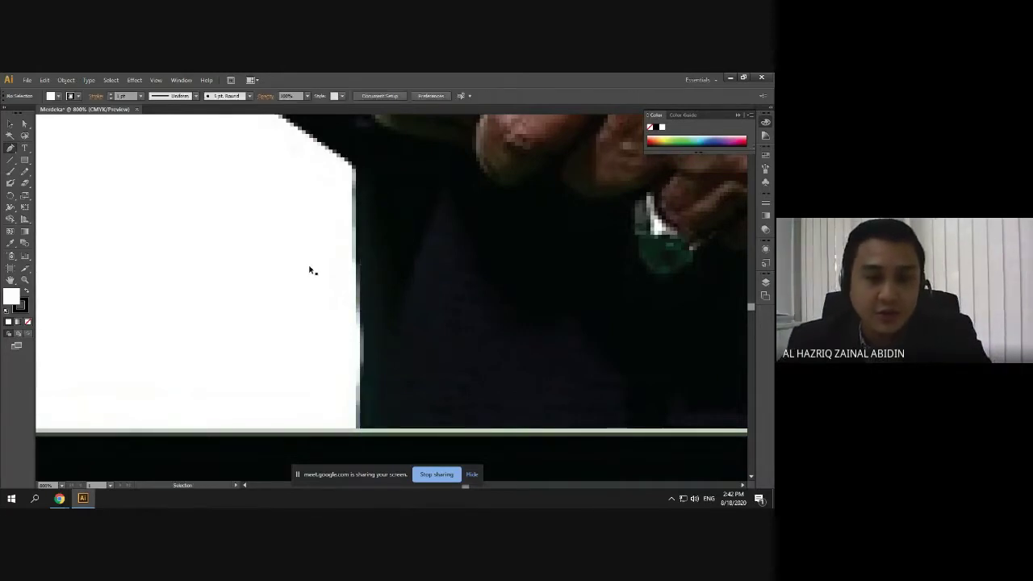
Draw a straight two-point test line on the white background with the Pen tool and undo it
left_click(75, 252)
left_click(234, 258)
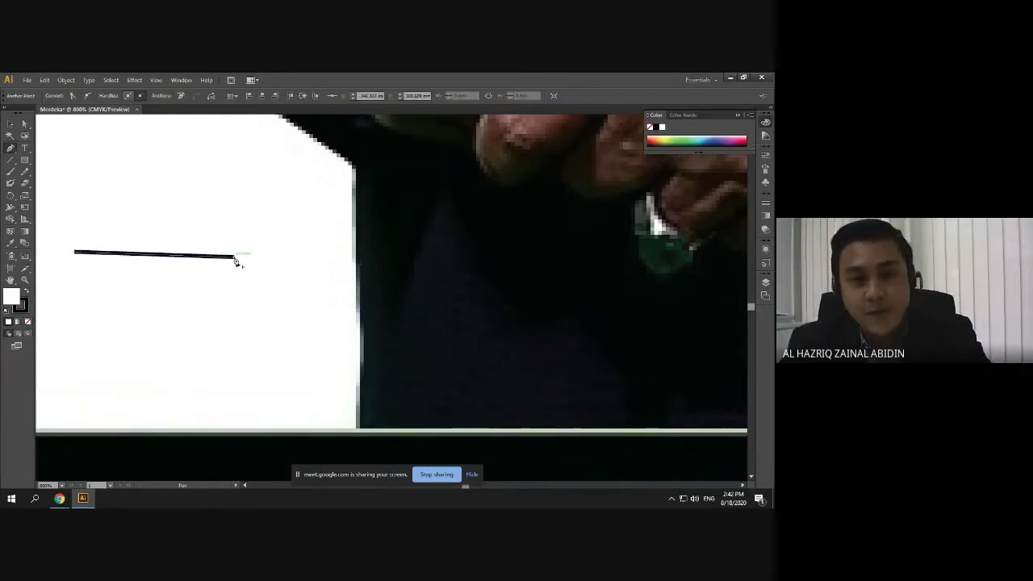
key("ctrl+z")
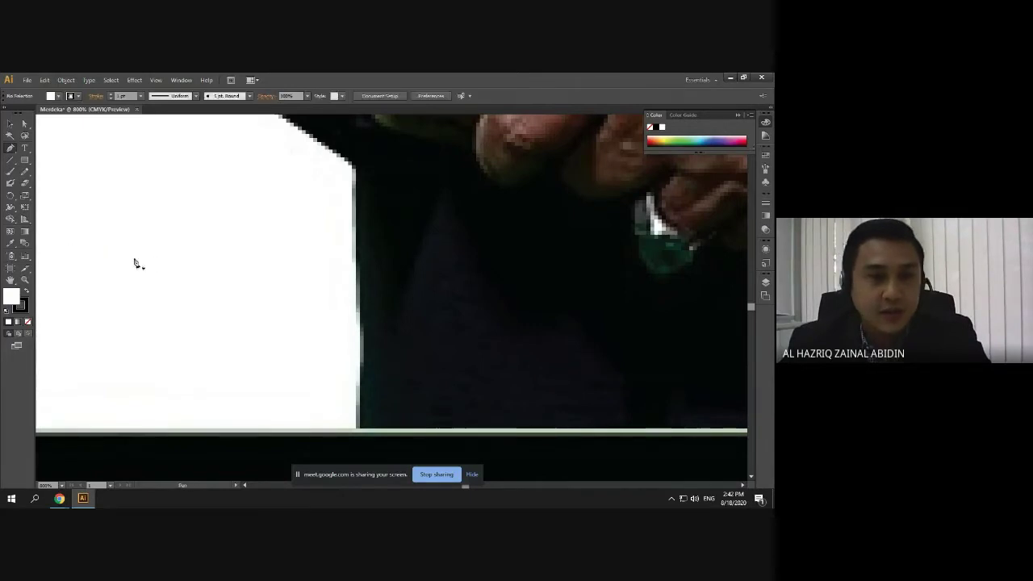
Draw a curved test segment on the white background, add a second curve from its end, and undo that second curve
left_click(216, 235)
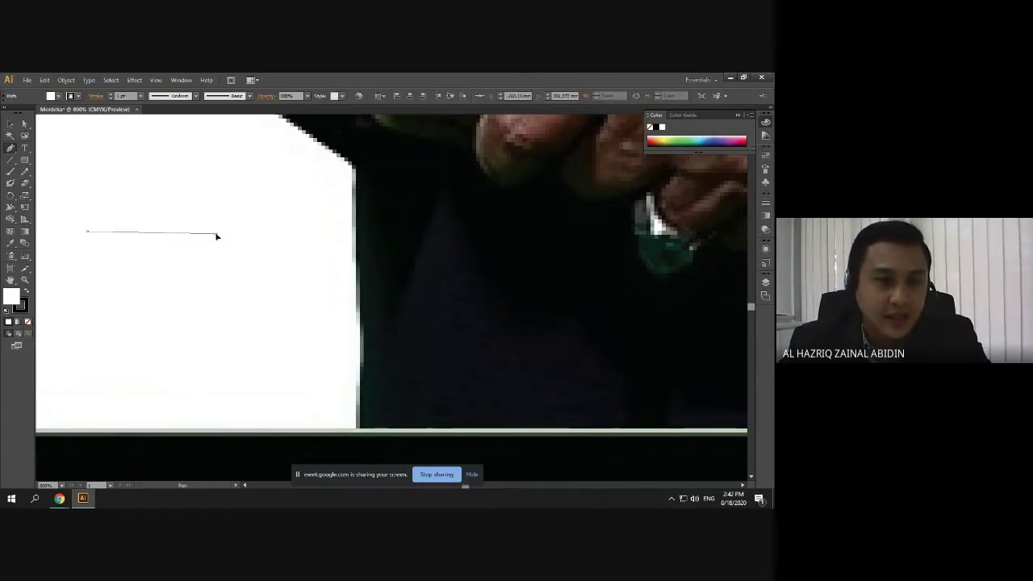
left_click_drag(216, 236, 251, 168)
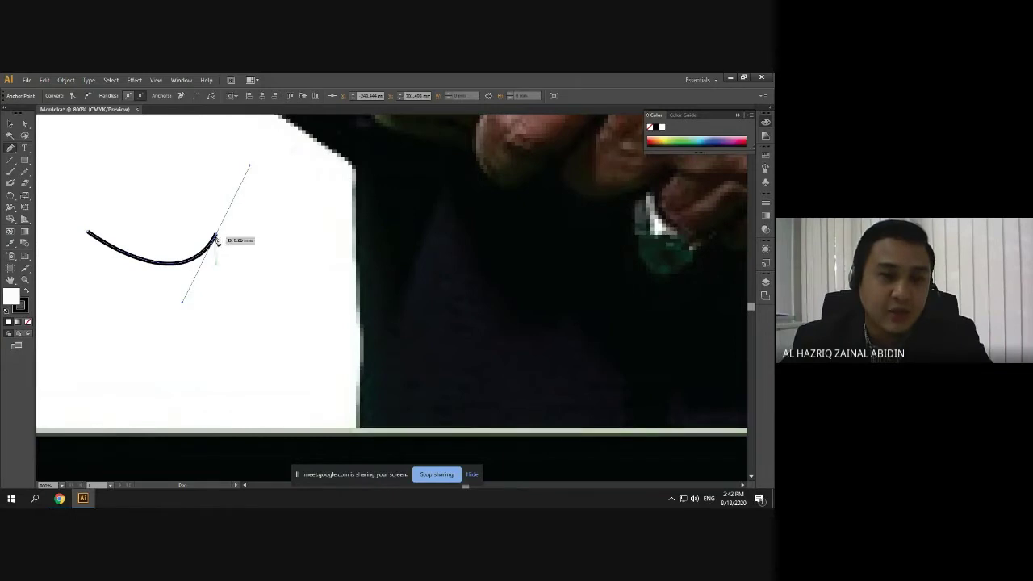
left_click(185, 160)
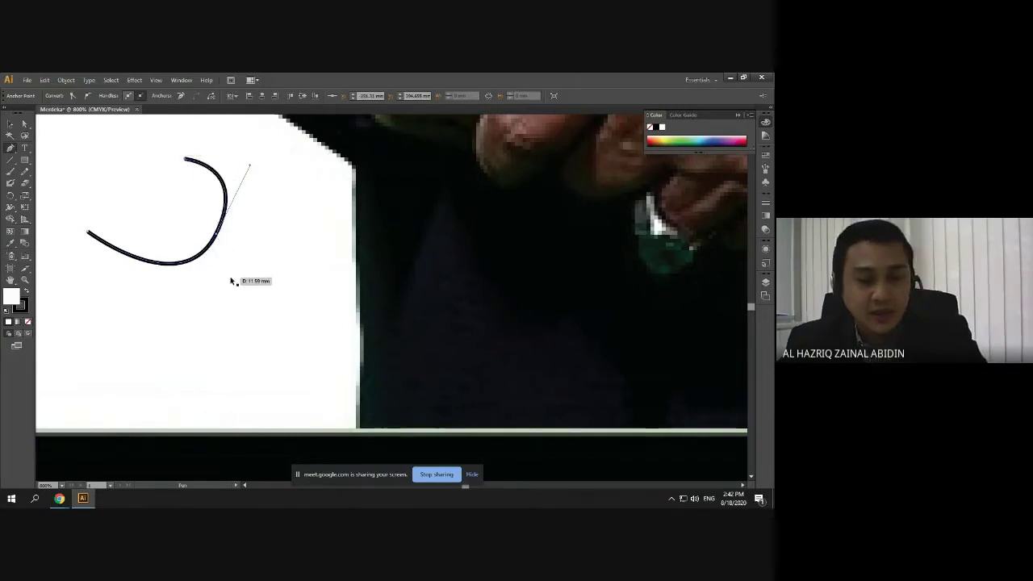
key("ctrl+z")
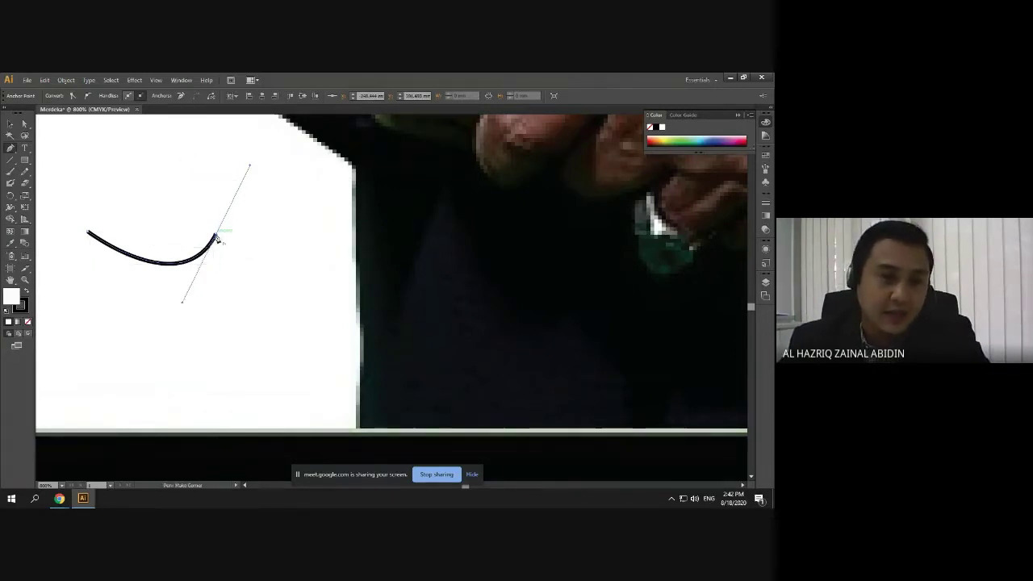
Turn the test curve's end into a corner point, continue it with straight segments, and undo the whole test path
left_click(216, 238)
left_click(153, 184)
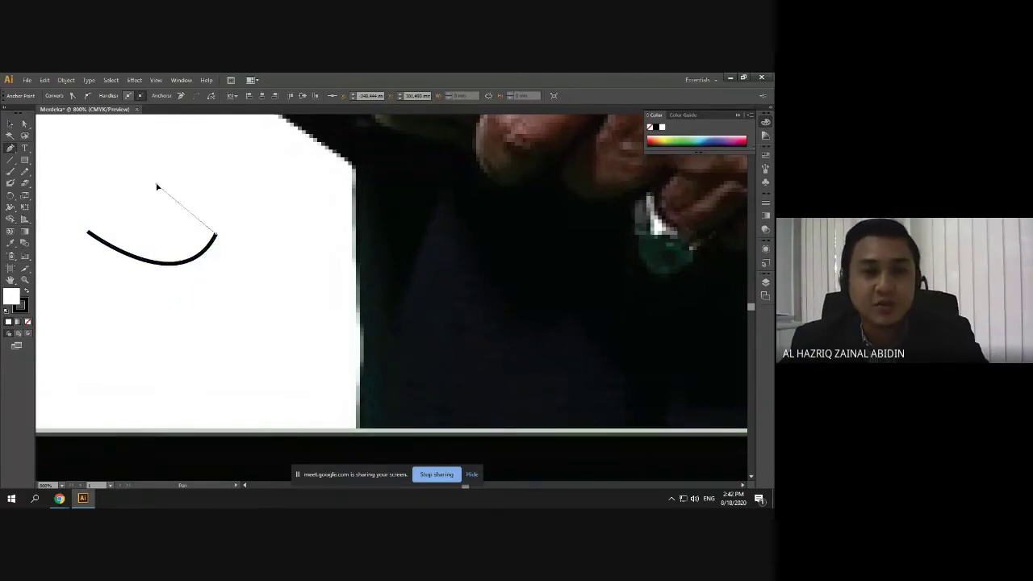
left_click(258, 190)
left_click(274, 264)
left_click(245, 294)
key("ctrl+z")
key("ctrl+z")
key("ctrl+z")
key("ctrl+z")
key("ctrl+z")
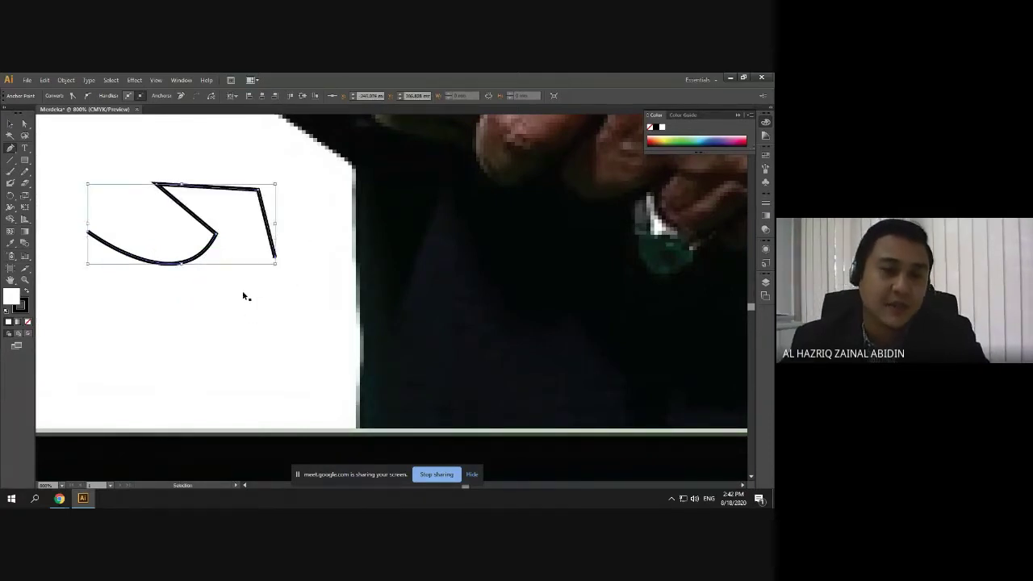
key("ctrl+z")
key("ctrl+z")
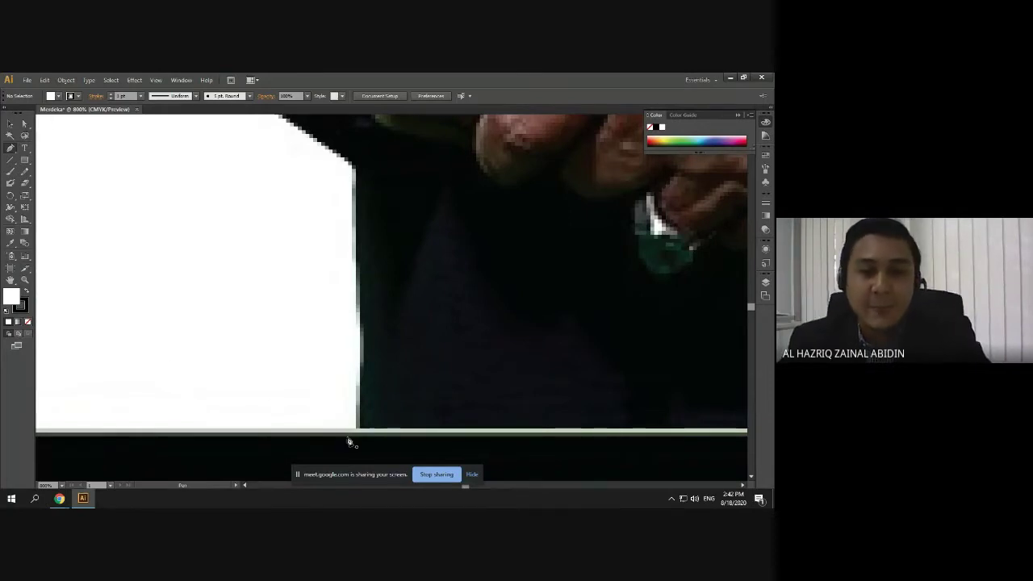
Start the outline with the Pen tool at the footer bar and place closely spaced anchors up the suit's edge
scroll(359, 437, "up", 2)
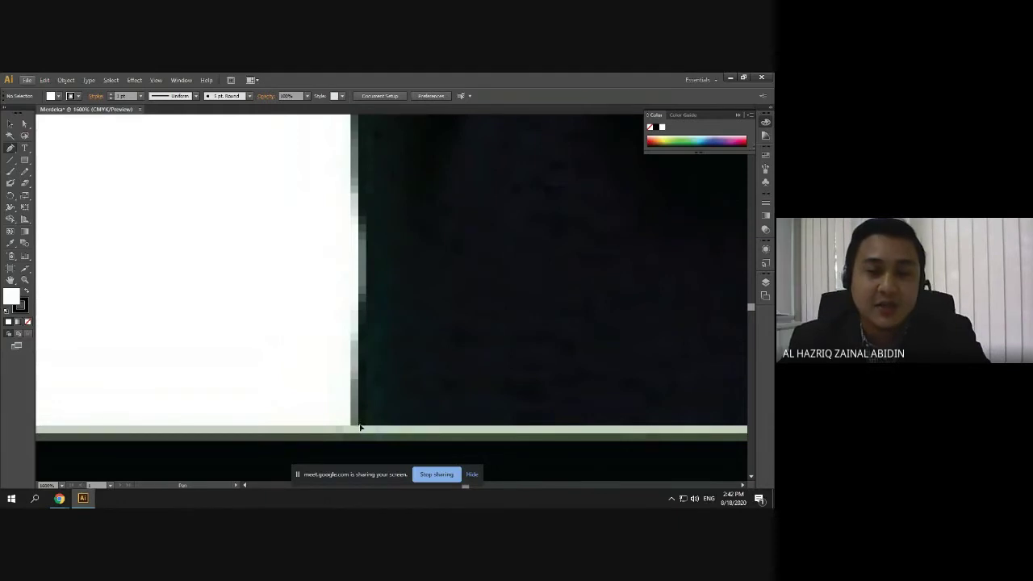
left_click_drag(361, 427, 377, 449)
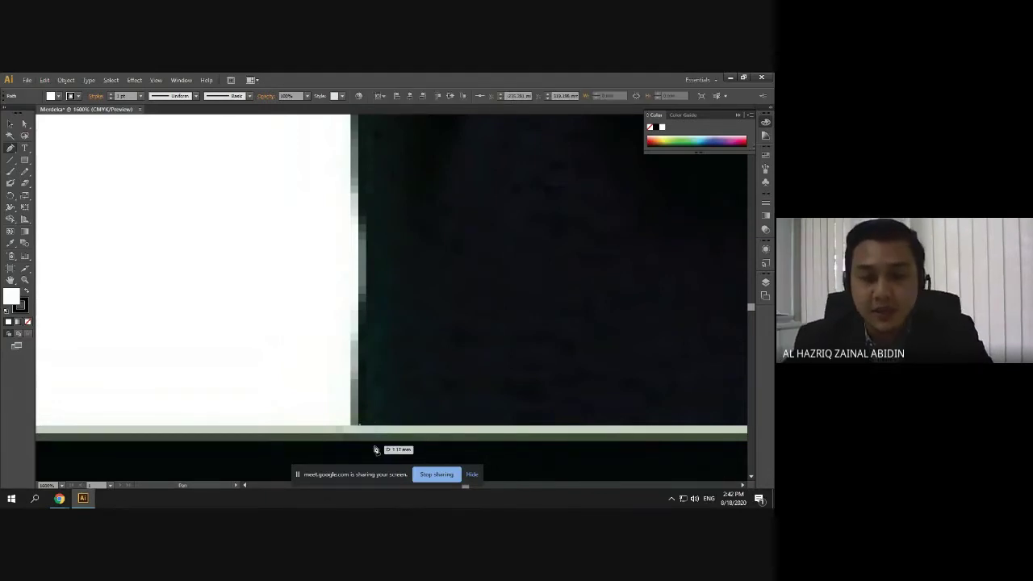
left_click_drag(369, 402, 369, 376)
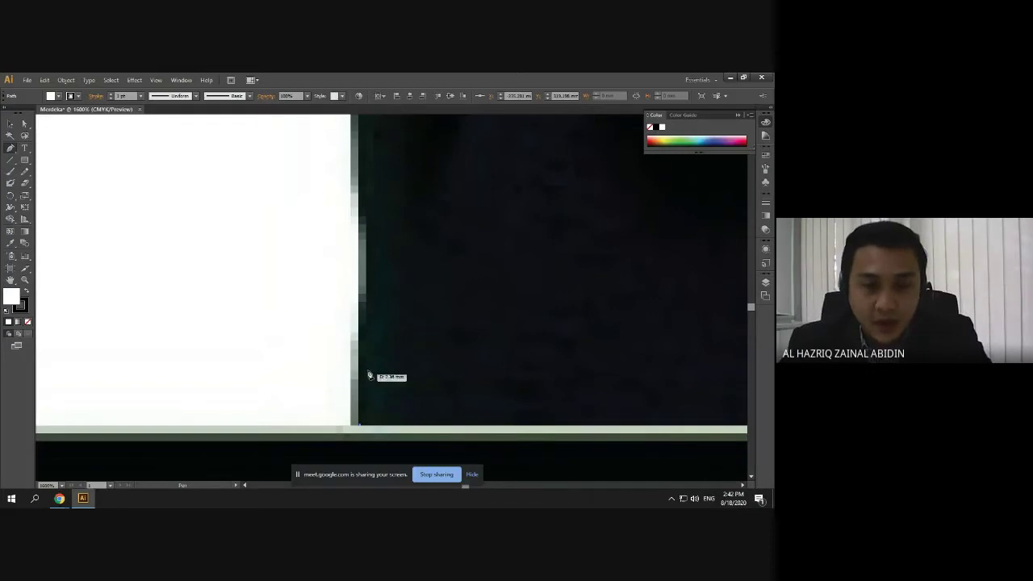
left_click(363, 344)
left_click(364, 248)
left_click(367, 201)
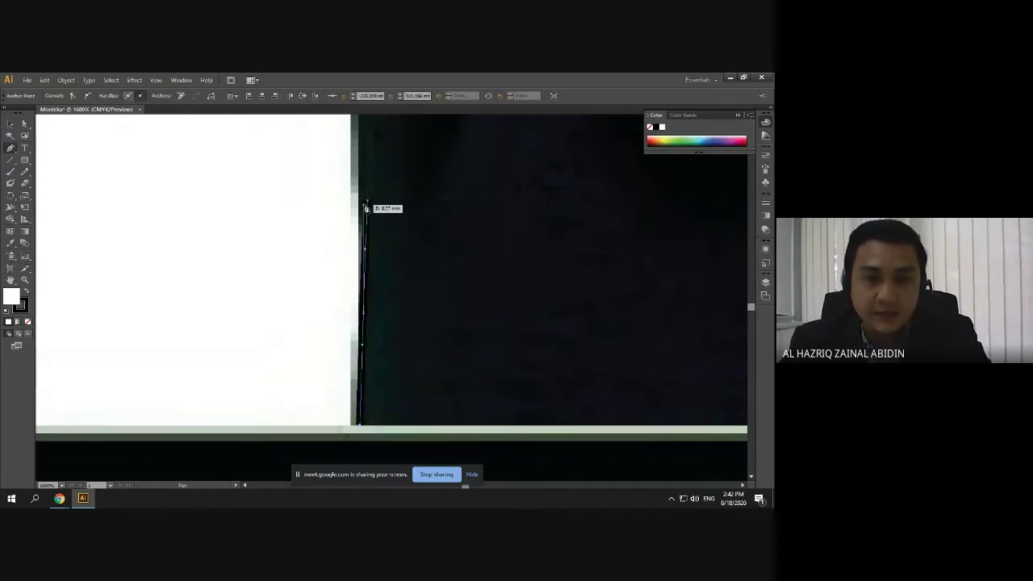
Continue the outline up the suit's edge to the corner just below the sleeve
scroll(366, 207, "down", 3)
scroll(374, 212, "up", 4)
scroll(385, 206, "down", 1)
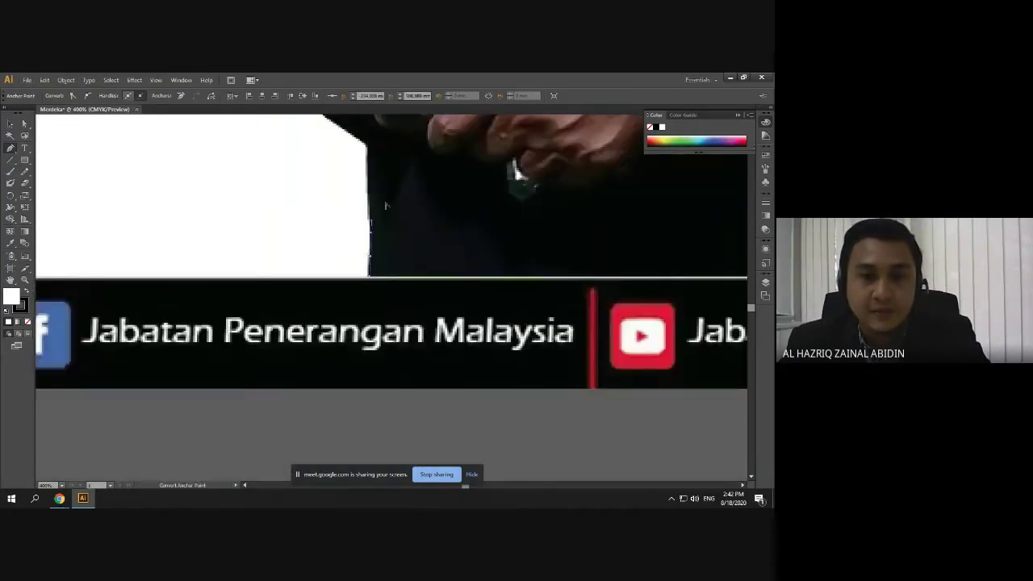
scroll(385, 206, "down", 2)
scroll(373, 215, "up", 4)
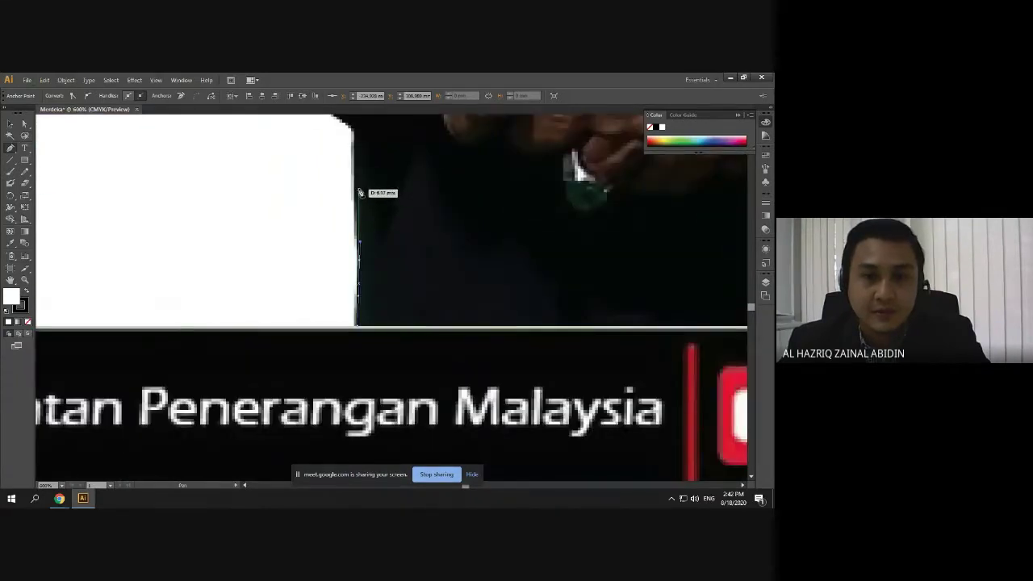
left_click(357, 188)
left_click(357, 132)
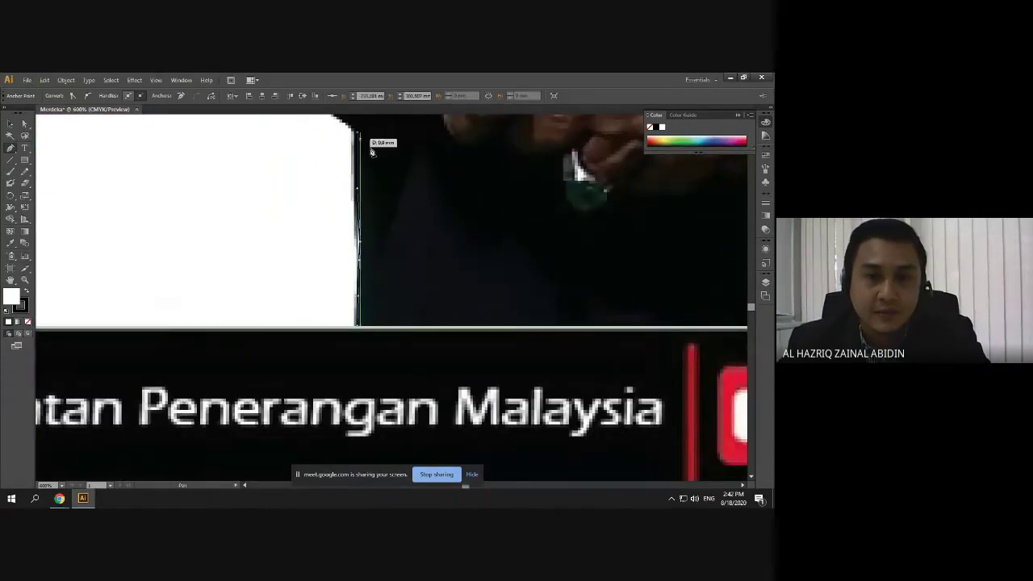
Trace the sleeve's lower edge beside the hands with three more anchor points, following its diagonal contour upward
scroll(370, 151, "down", 1)
scroll(406, 131, "up", 4)
scroll(383, 165, "down", 2)
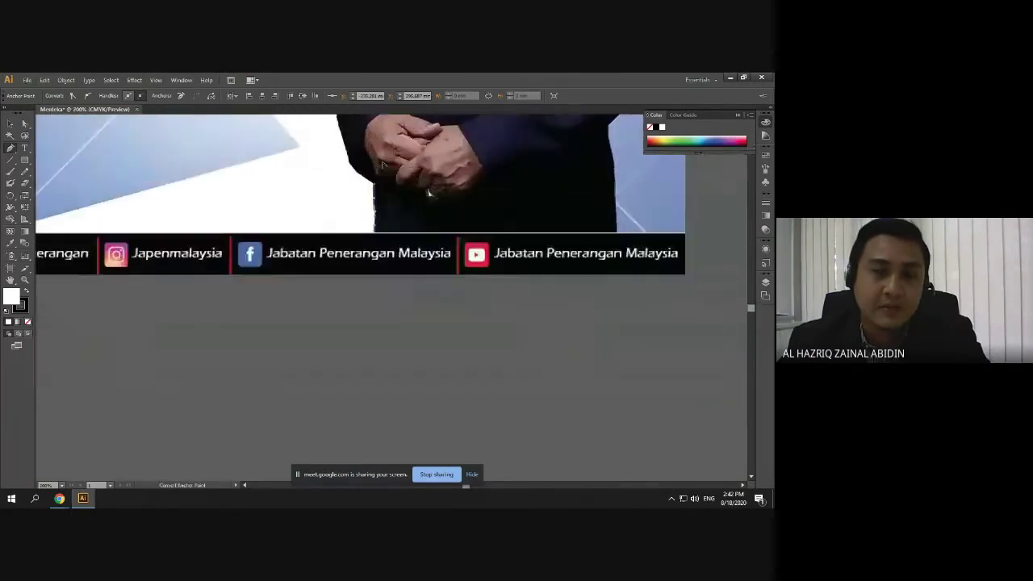
scroll(382, 164, "up", 1)
scroll(323, 317, "down", 4)
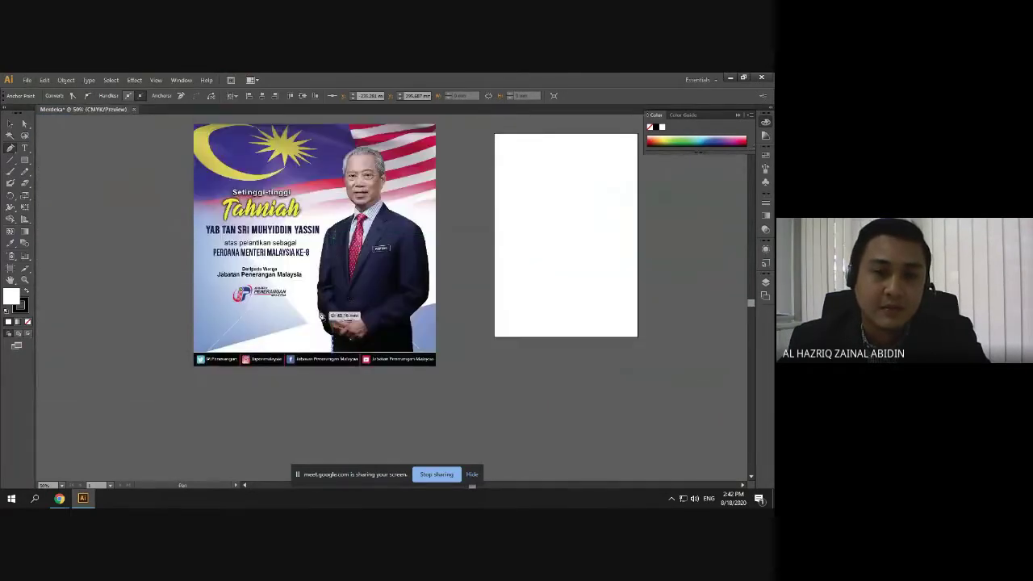
scroll(321, 314, "up", 8)
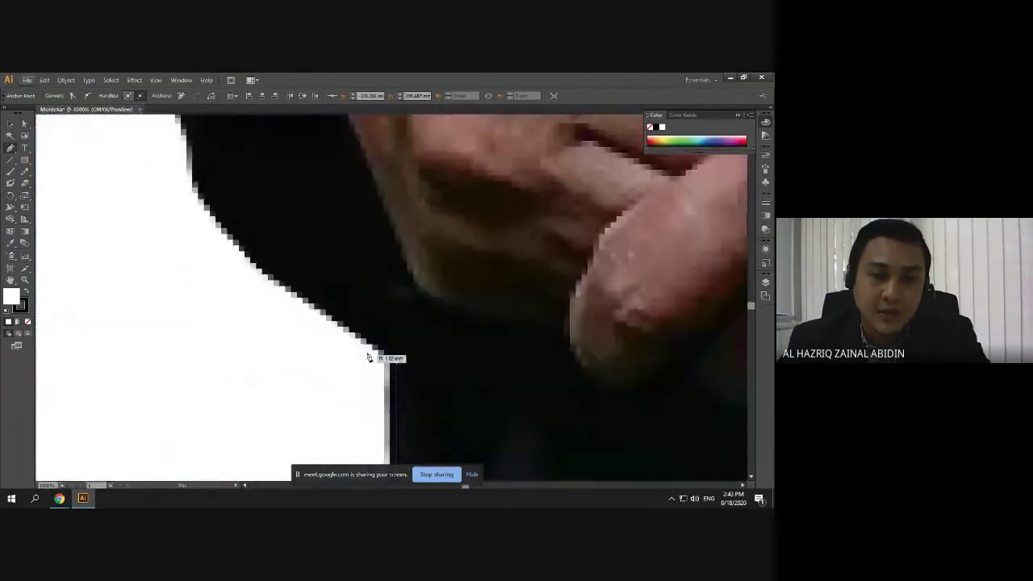
left_click(361, 337)
left_click(269, 276)
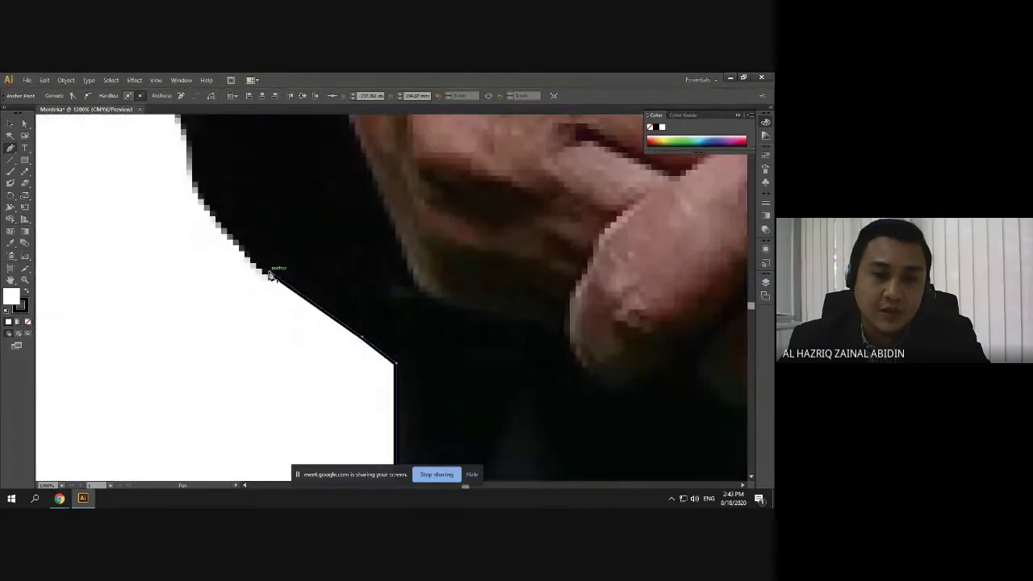
left_click(202, 197)
scroll(212, 188, "down", 2)
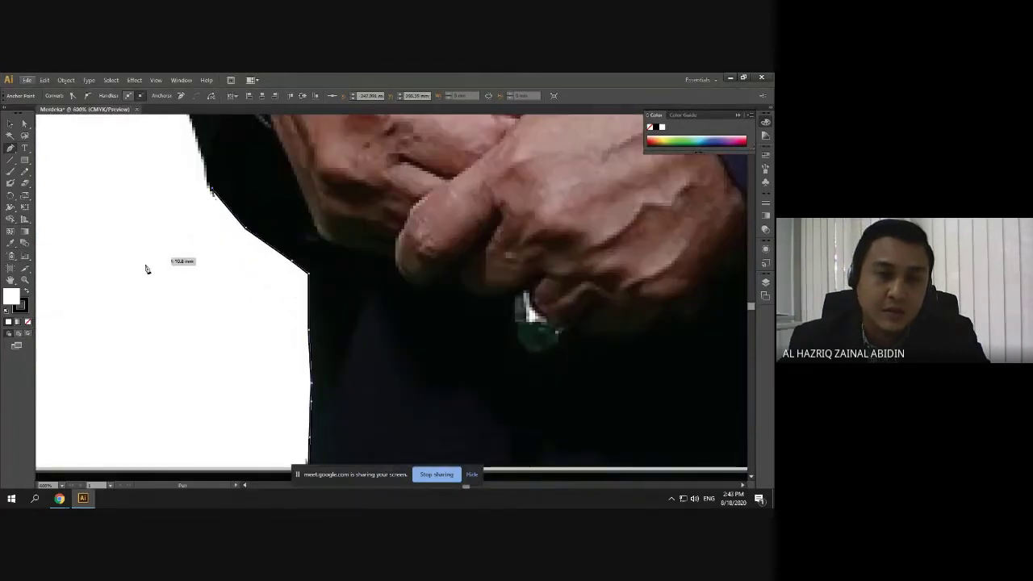
Set the path's fill to none and continue the outline with anchors up the sleeve's outer edge beside the hands
left_click(27, 323)
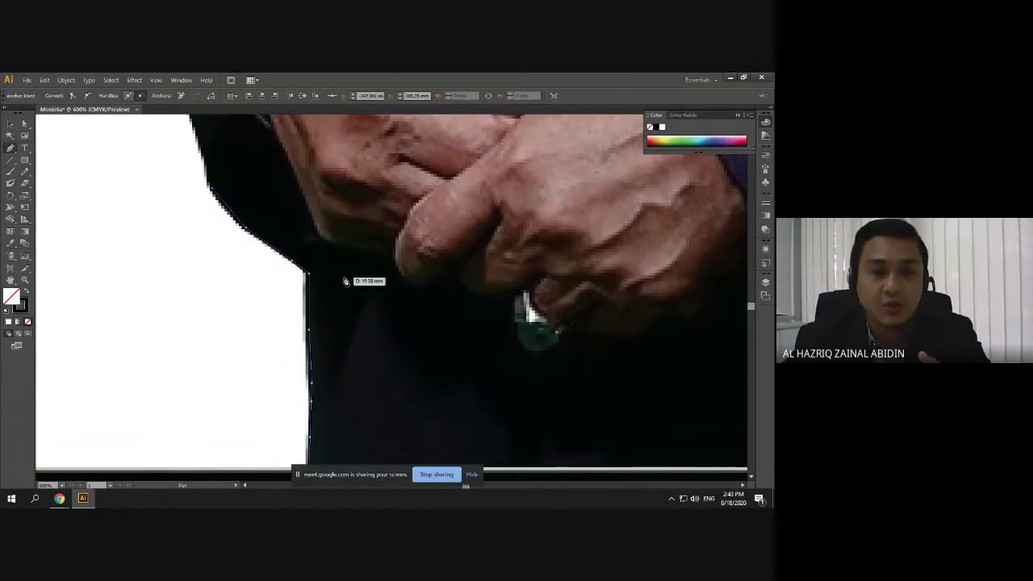
scroll(245, 239, "down", 3)
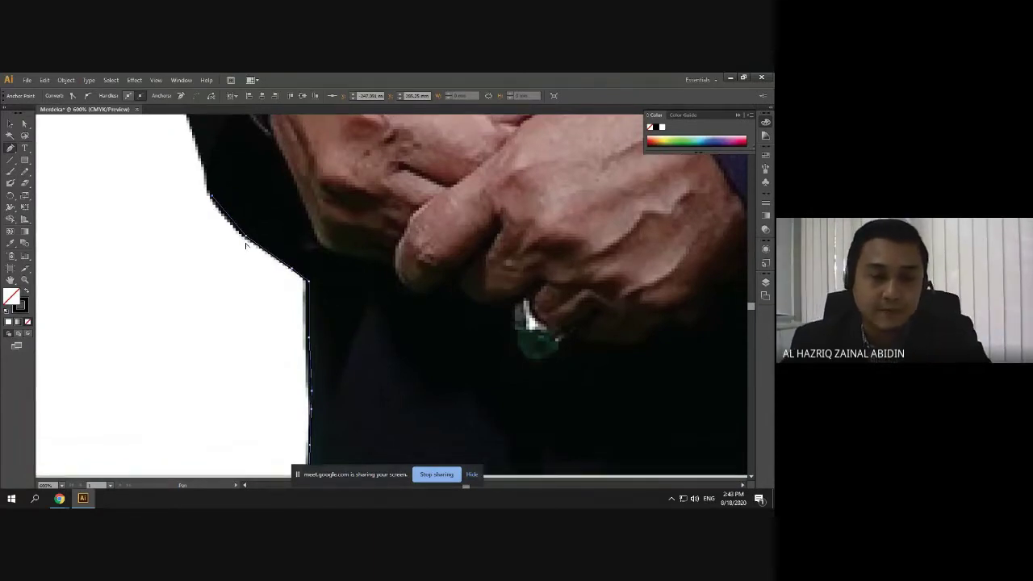
scroll(228, 239, "up", 6)
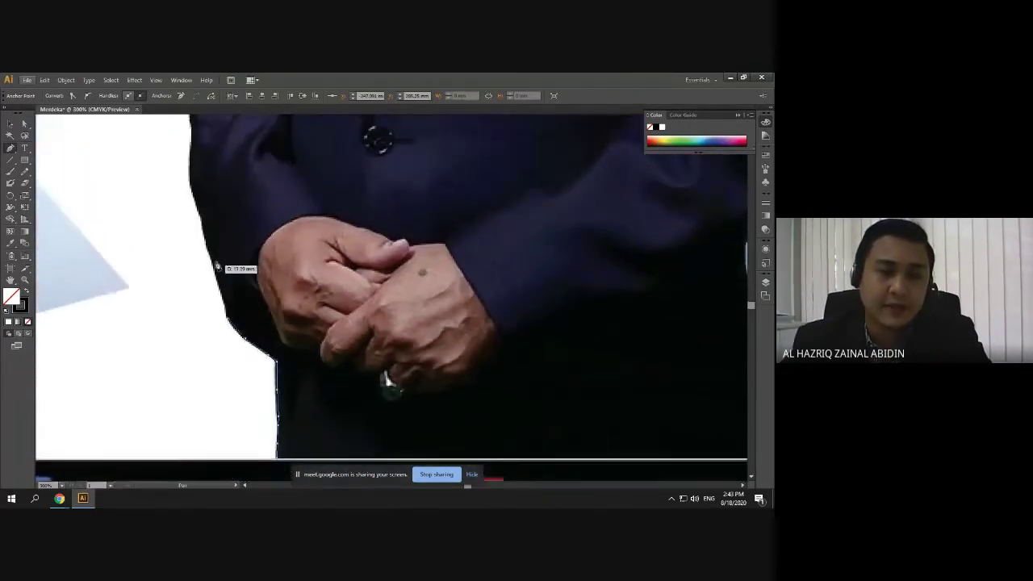
scroll(216, 268, "up", 1)
scroll(216, 296, "up", 2)
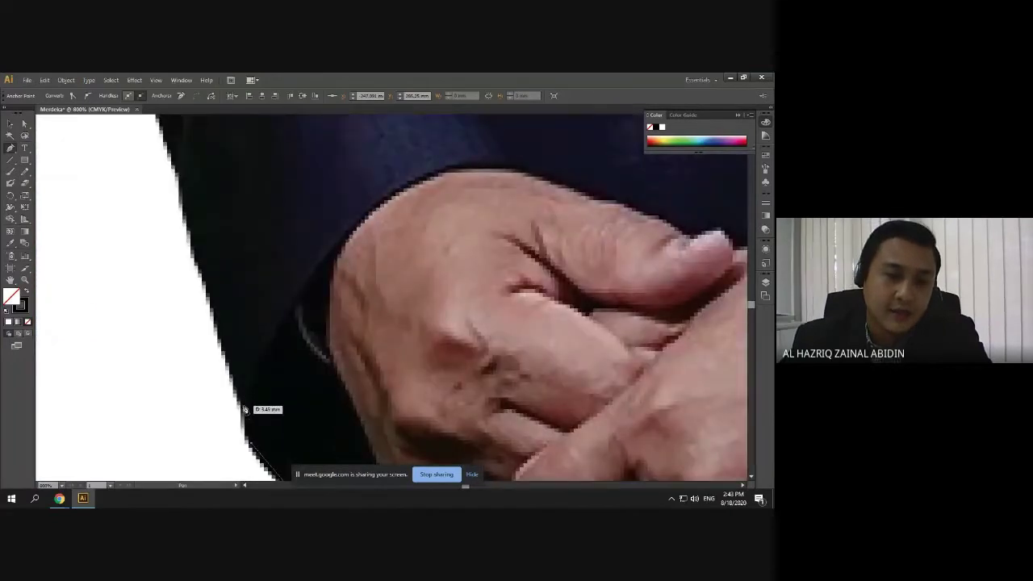
scroll(222, 294, "up", 1)
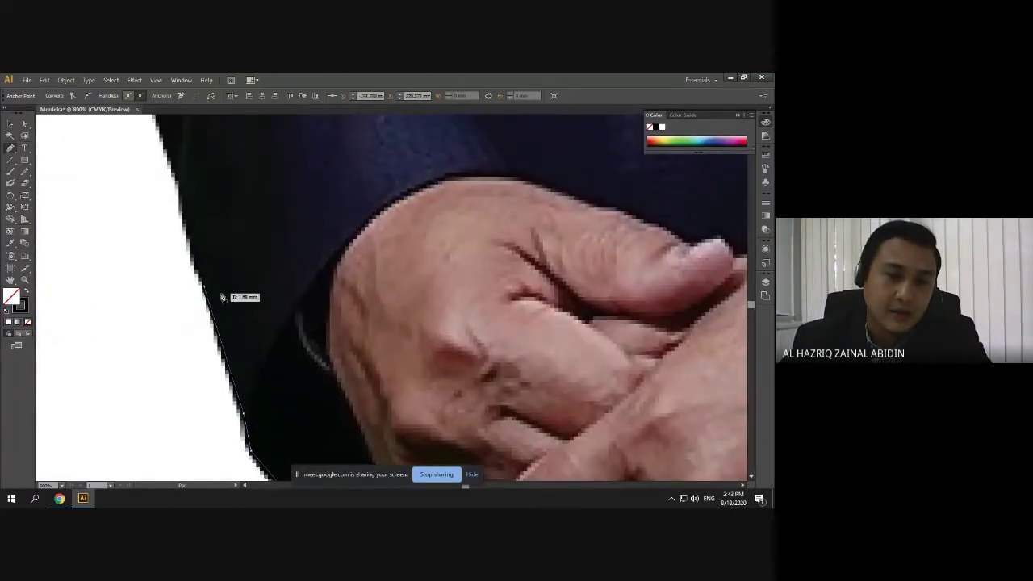
scroll(188, 234, "up", 1)
left_click_drag(182, 227, 182, 203)
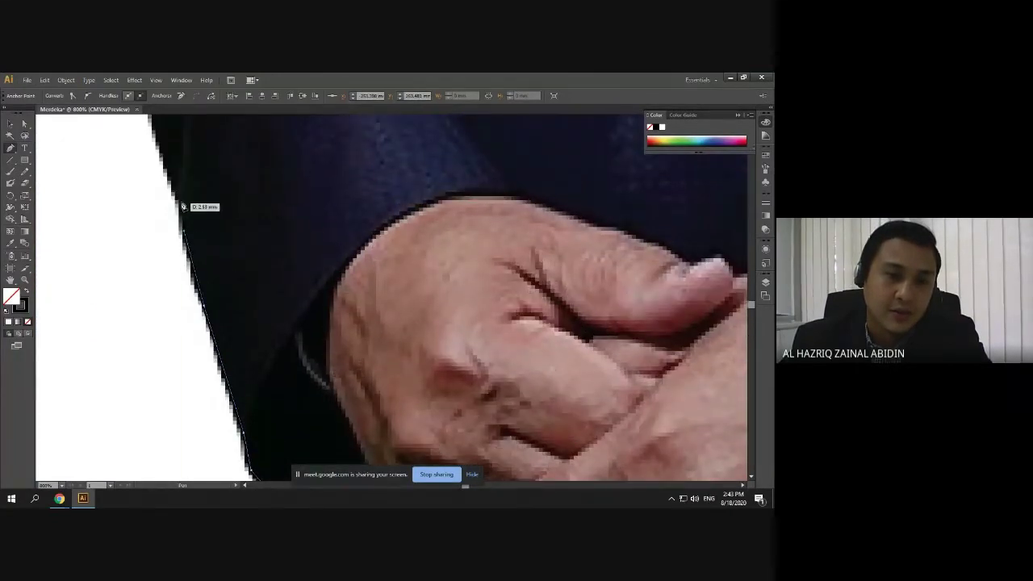
scroll(182, 229, "down", 2)
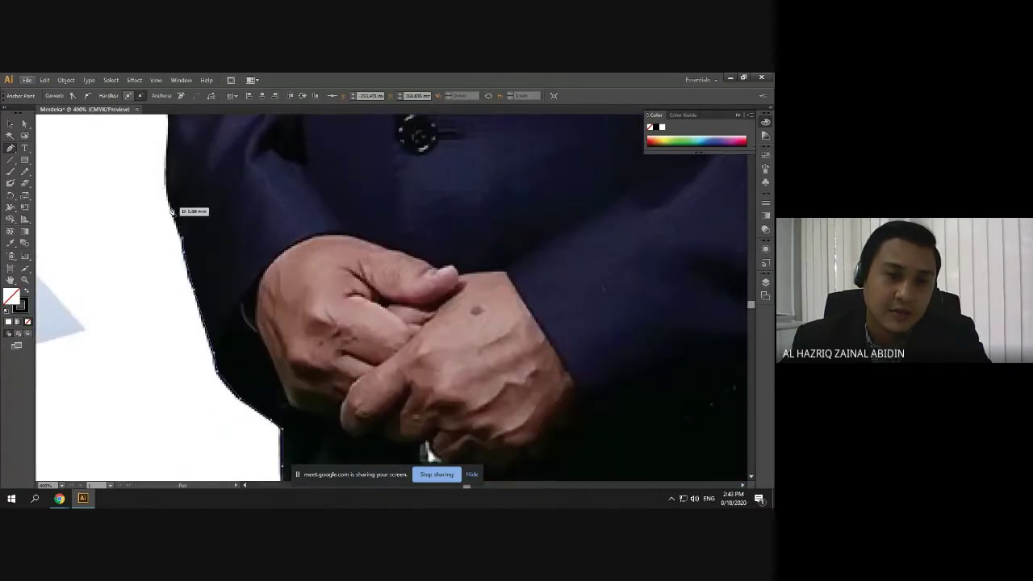
Trace the forearm's outer edge upward with closely spaced anchors, from beside the wrist to the creases below the elbow
scroll(170, 209, "up", 1)
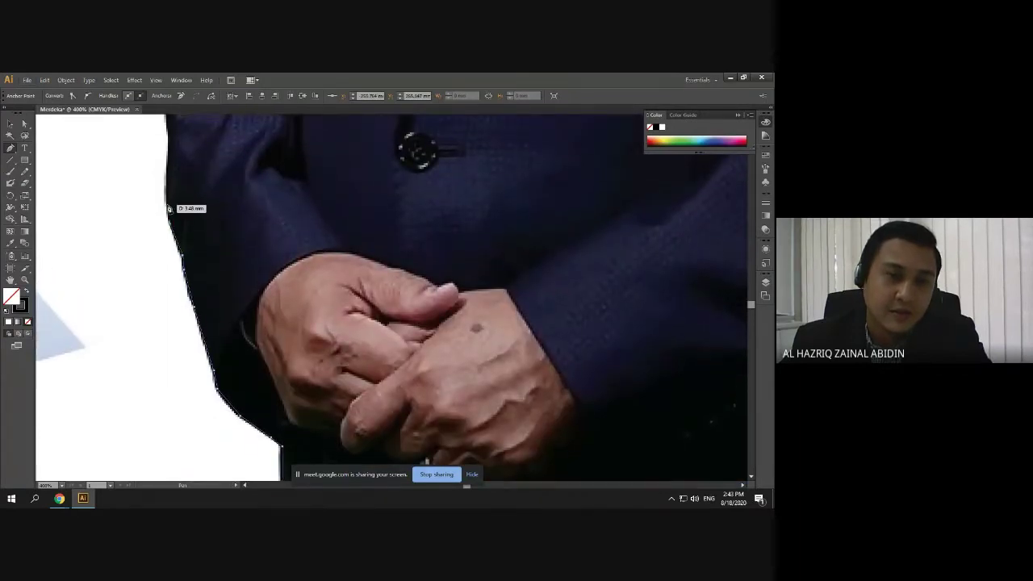
scroll(171, 210, "up", 1)
scroll(182, 198, "down", 2)
scroll(172, 219, "up", 3)
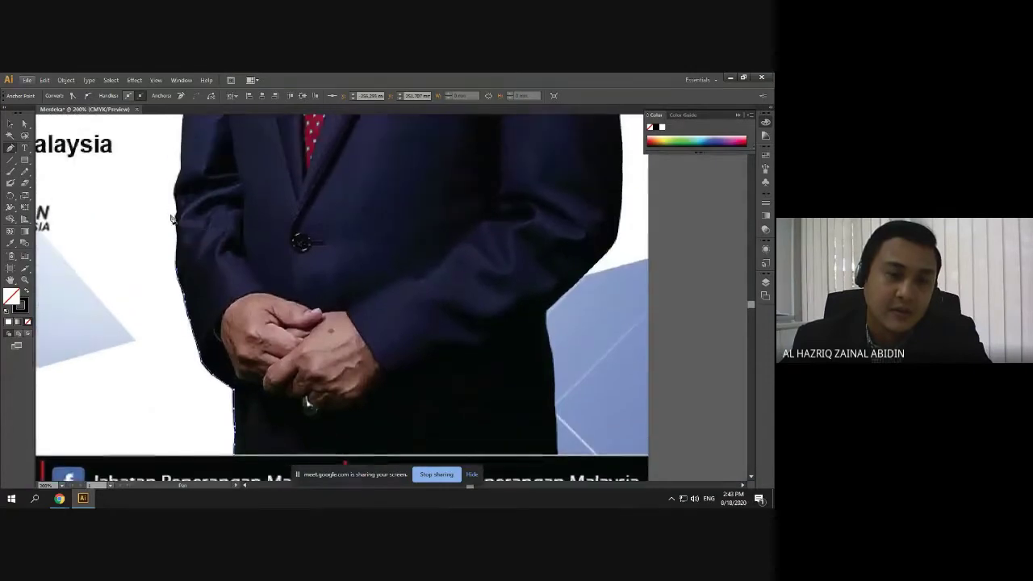
scroll(169, 238, "up", 4)
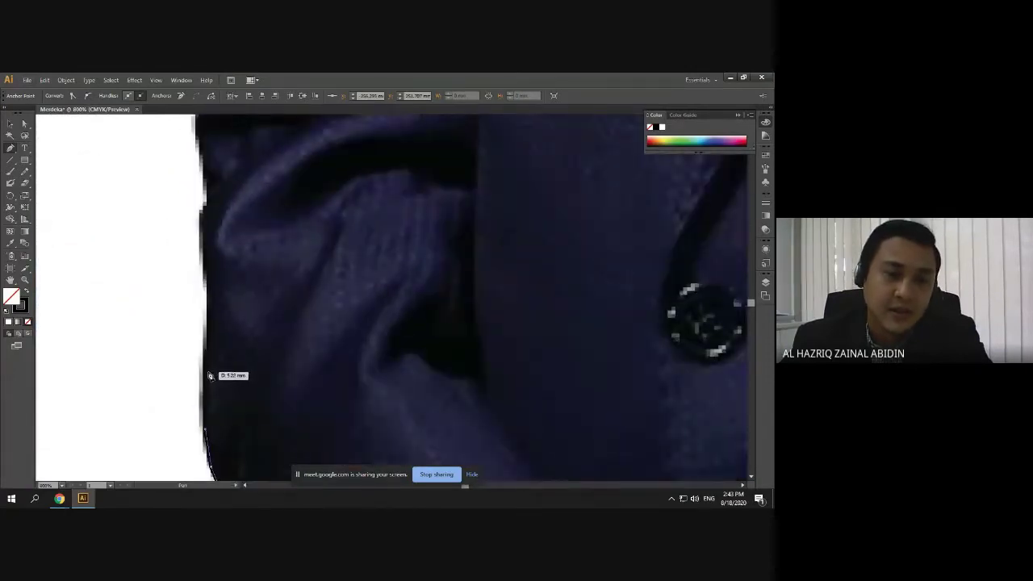
left_click(211, 293)
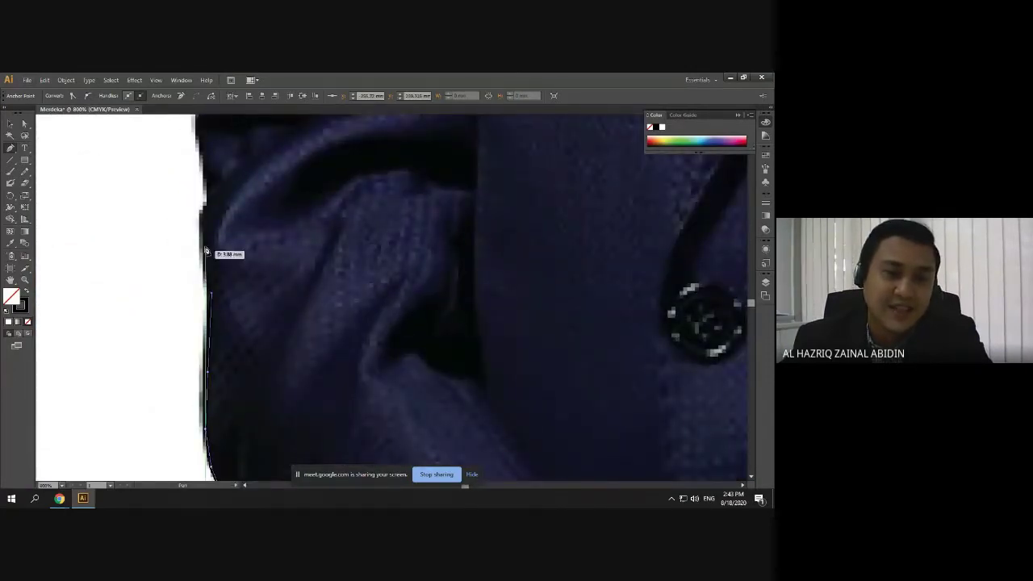
left_click(209, 204)
Follow the bulging fold at the elbow with anchors, ending at the notch where the upper sleeve begins
scroll(212, 234, "up", 5)
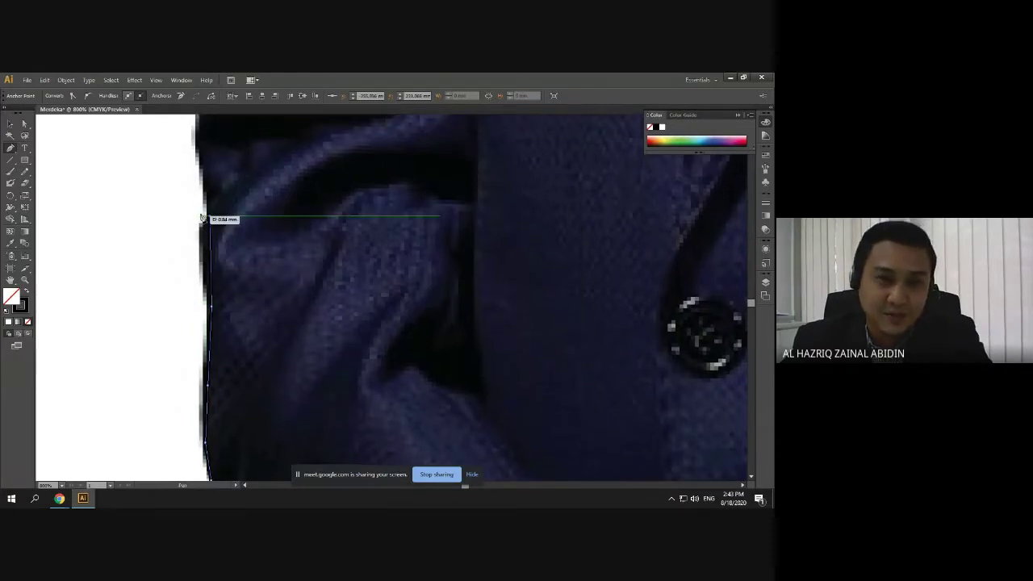
scroll(207, 239, "up", 1)
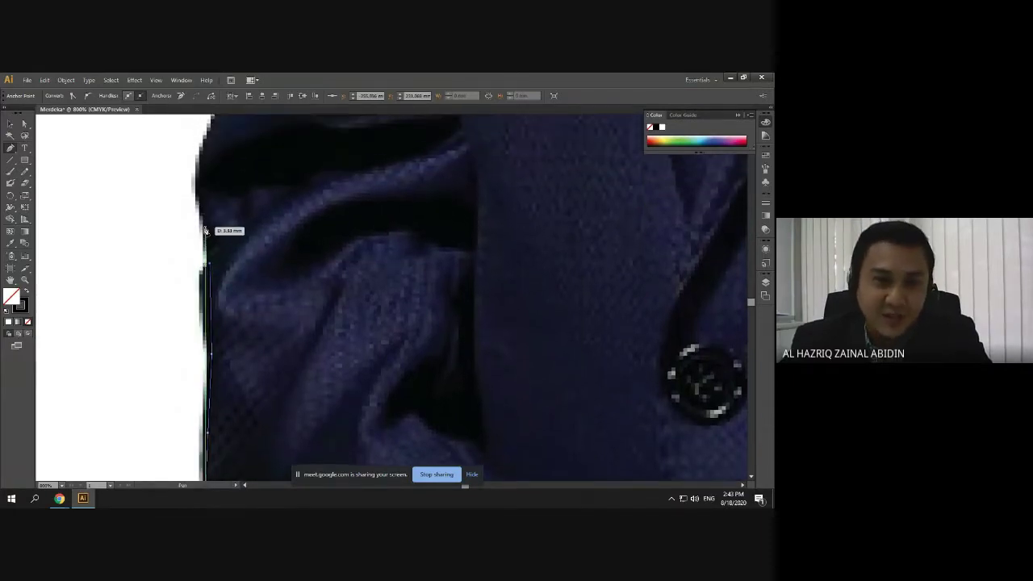
left_click(196, 186)
scroll(208, 218, "down", 2)
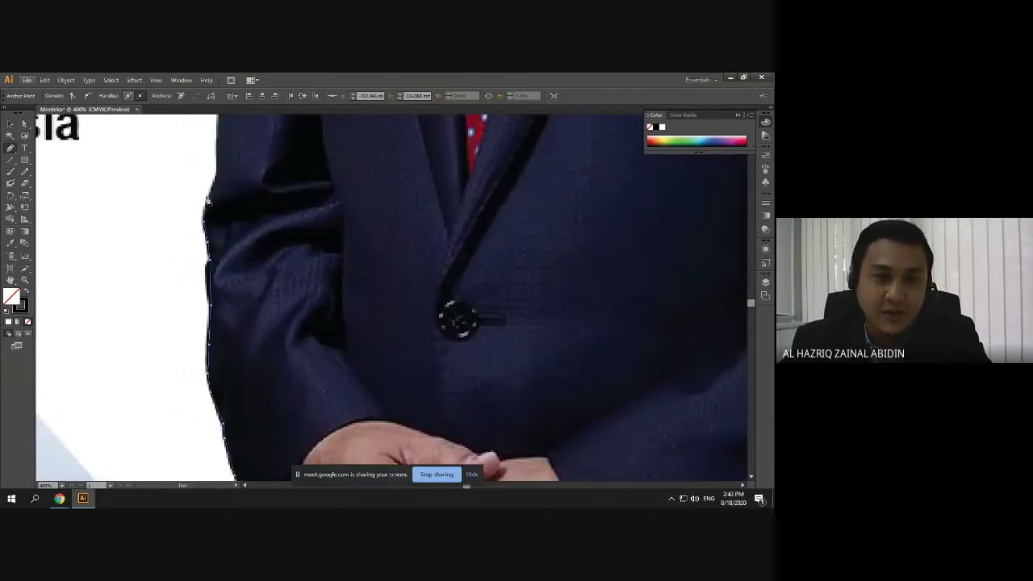
scroll(205, 220, "up", 1)
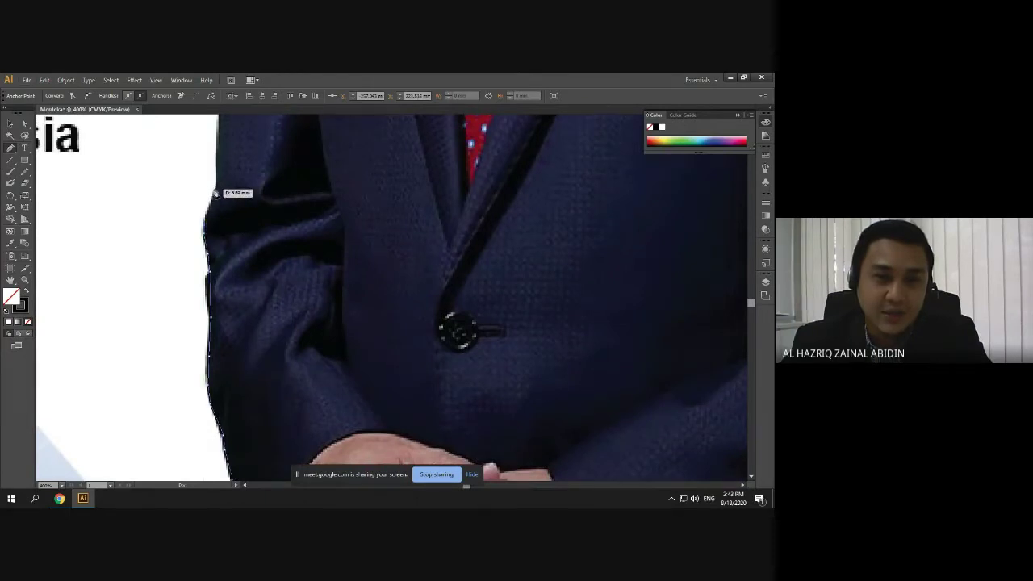
left_click(216, 191)
Extend the outline up the outer edge of the upper sleeve toward the shoulder with widely spaced anchors
scroll(219, 193, "down", 3)
scroll(231, 205, "up", 2)
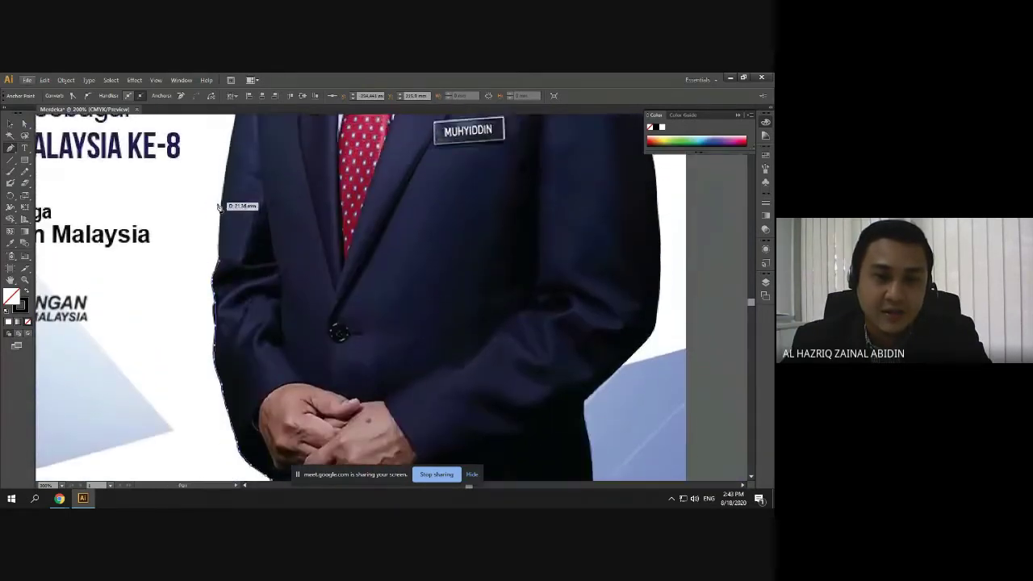
scroll(231, 238, "up", 4)
scroll(216, 276, "up", 1)
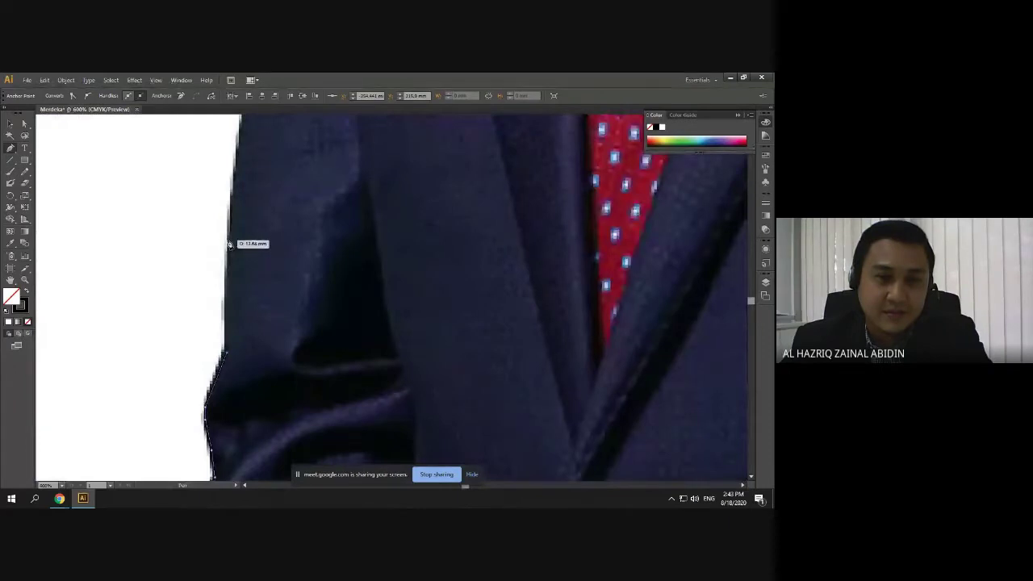
scroll(244, 250, "up", 2)
scroll(238, 254, "down", 5)
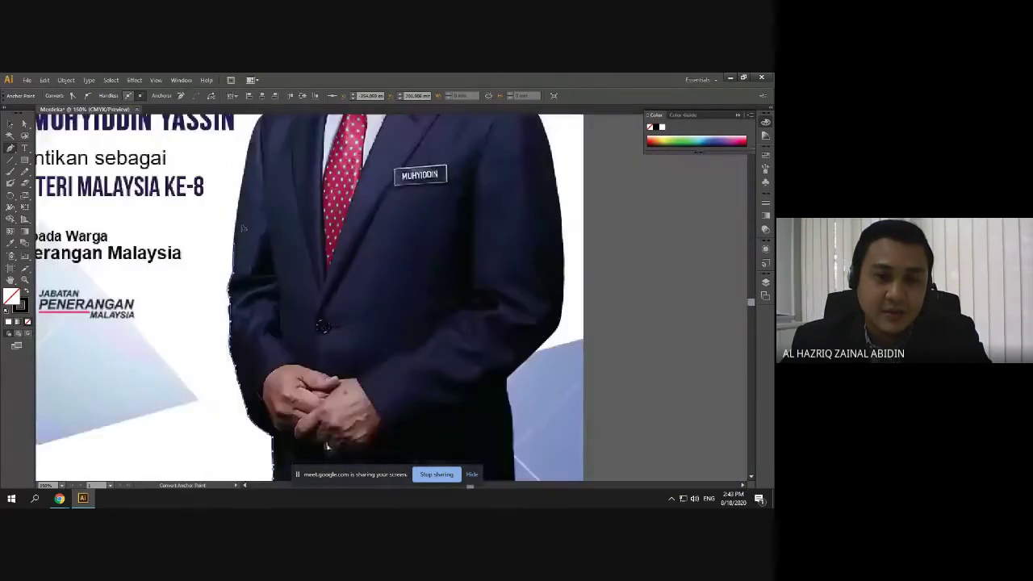
scroll(238, 258, "up", 5)
scroll(222, 190, "down", 3)
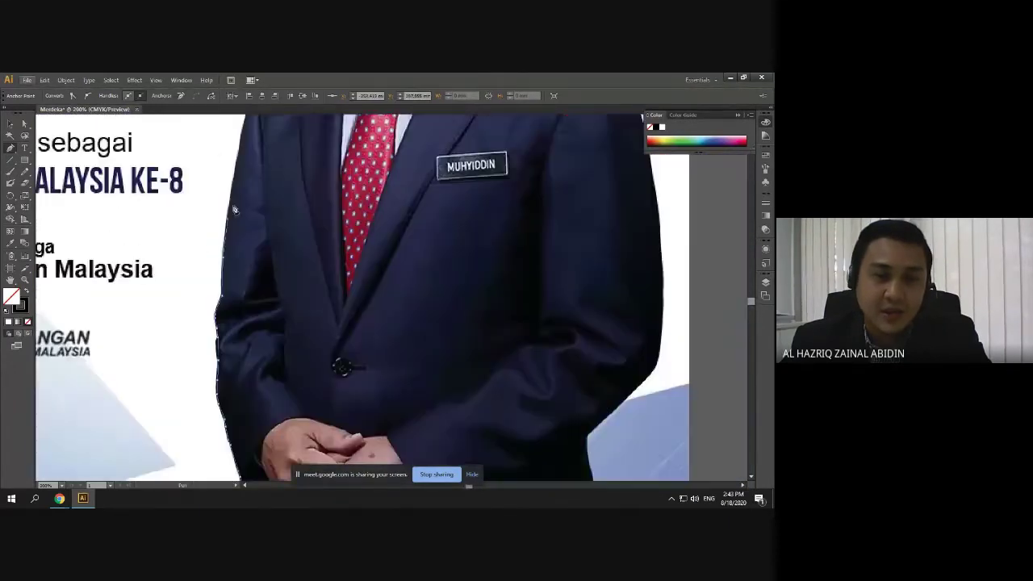
scroll(242, 187, "up", 1)
left_click(240, 193)
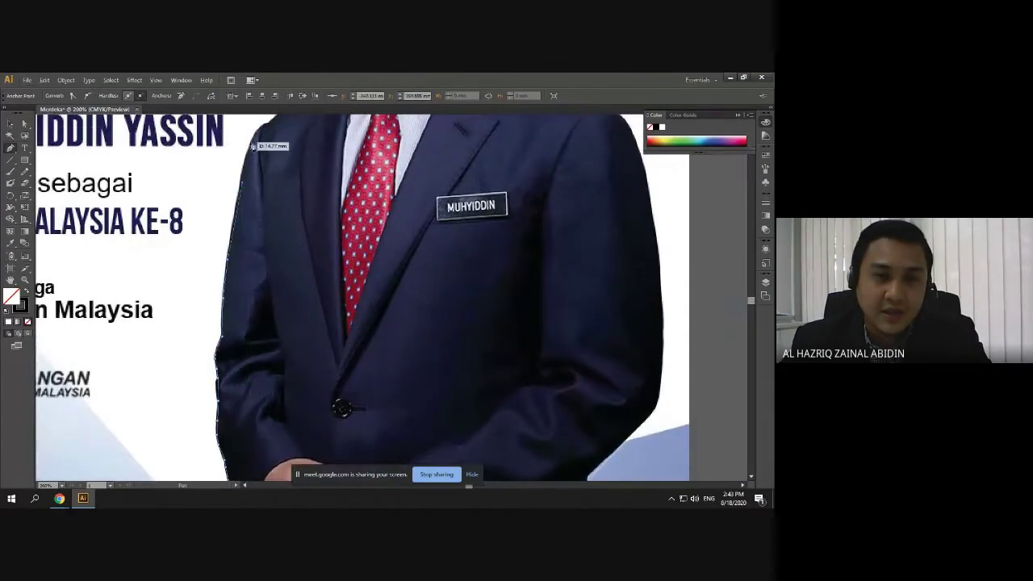
Curve the outline around the shoulder's rounded tip and remove the outgoing handle of its last anchor
scroll(234, 153, "up", 3)
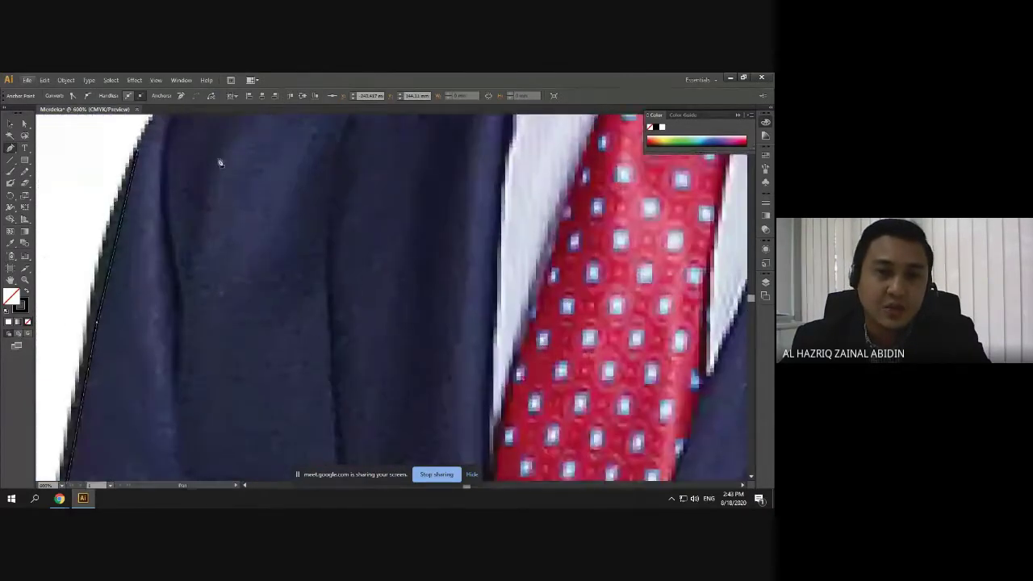
scroll(219, 161, "down", 2)
scroll(217, 168, "up", 3)
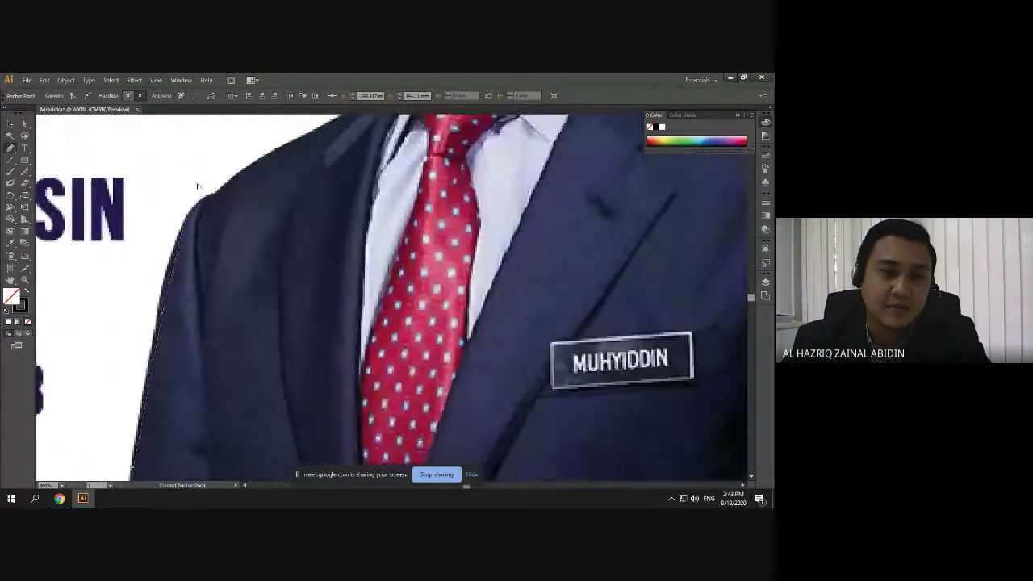
left_click_drag(232, 205, 279, 183)
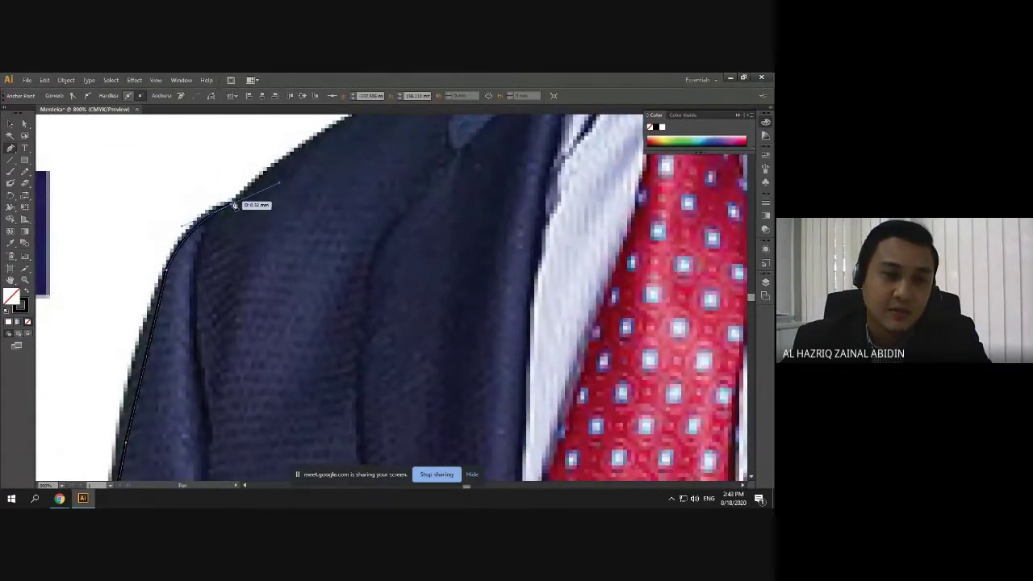
left_click(231, 206)
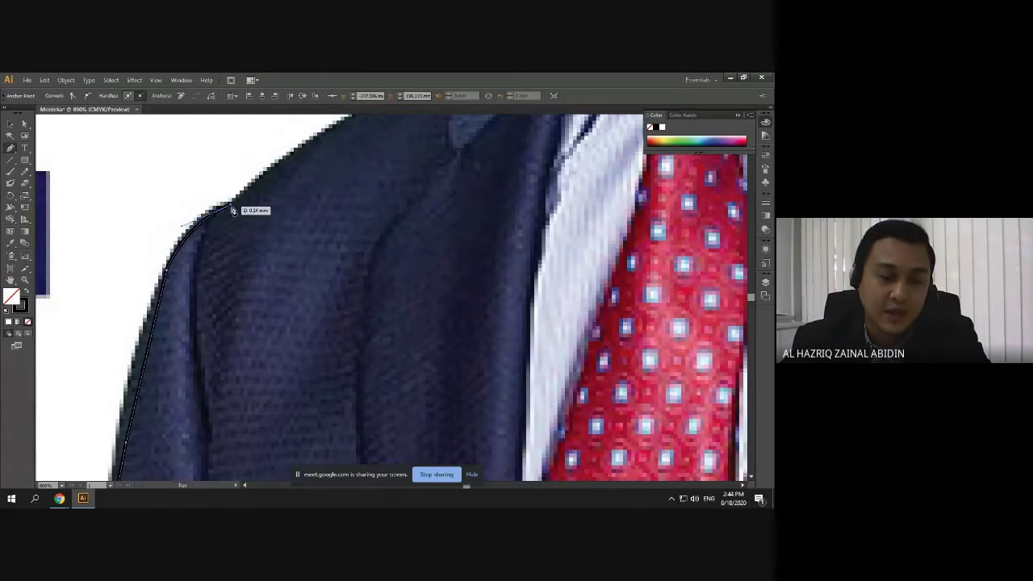
Trace the shoulder's slope with a curved segment and continue with anchors to where the jacket meets the shirt collar
scroll(236, 211, "down", 1)
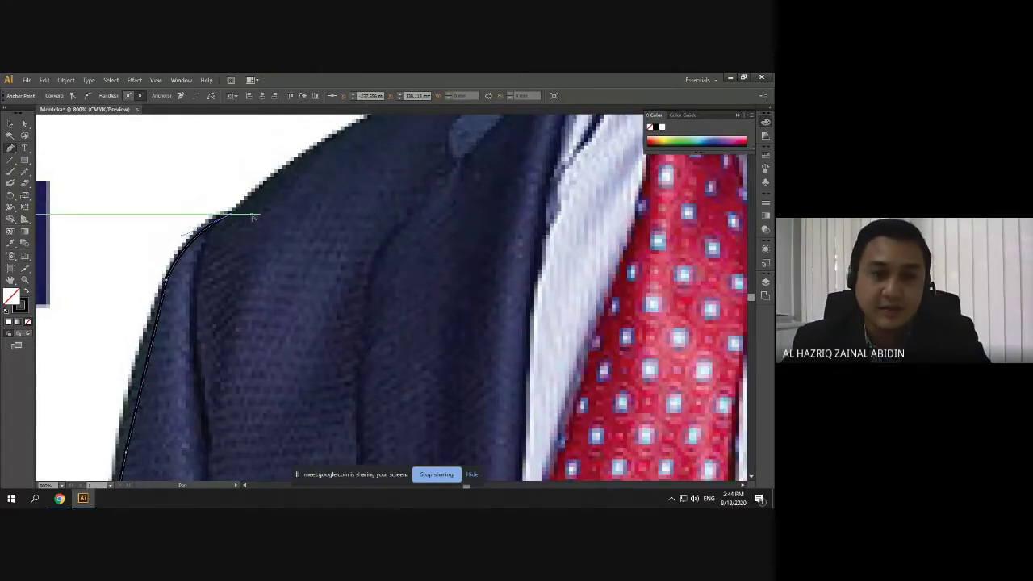
scroll(246, 214, "down", 1)
scroll(253, 217, "up", 2)
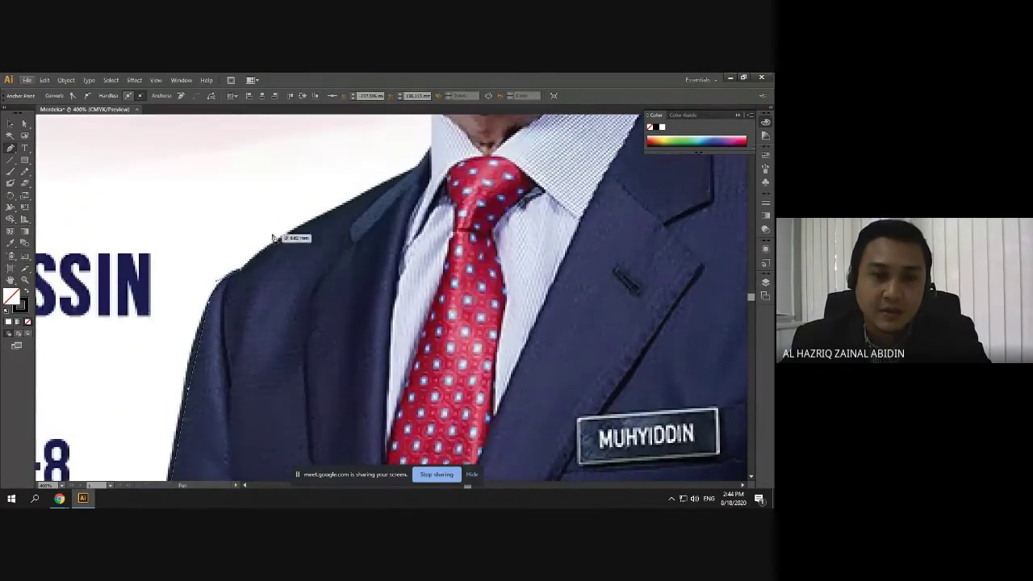
left_click_drag(365, 199, 408, 179)
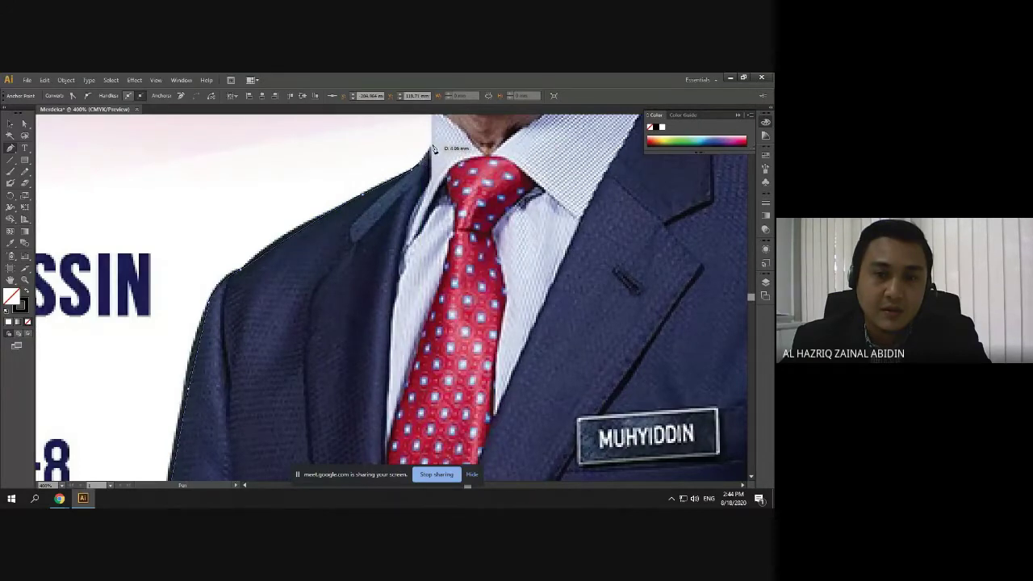
scroll(434, 150, "up", 3, "alt")
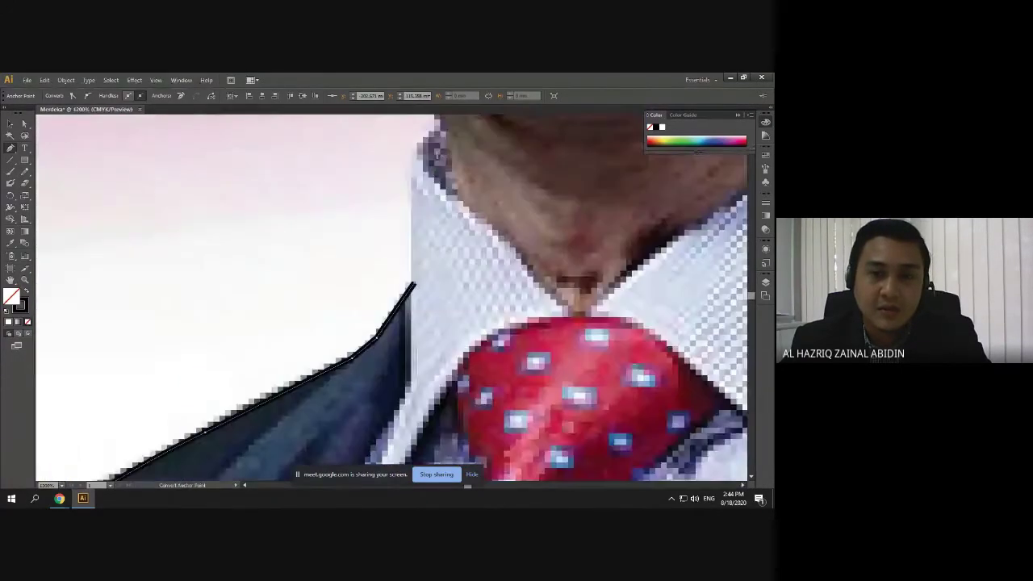
Trace the shirt collar's outer edge straight up and across to the point where it meets the neck
left_click(414, 156)
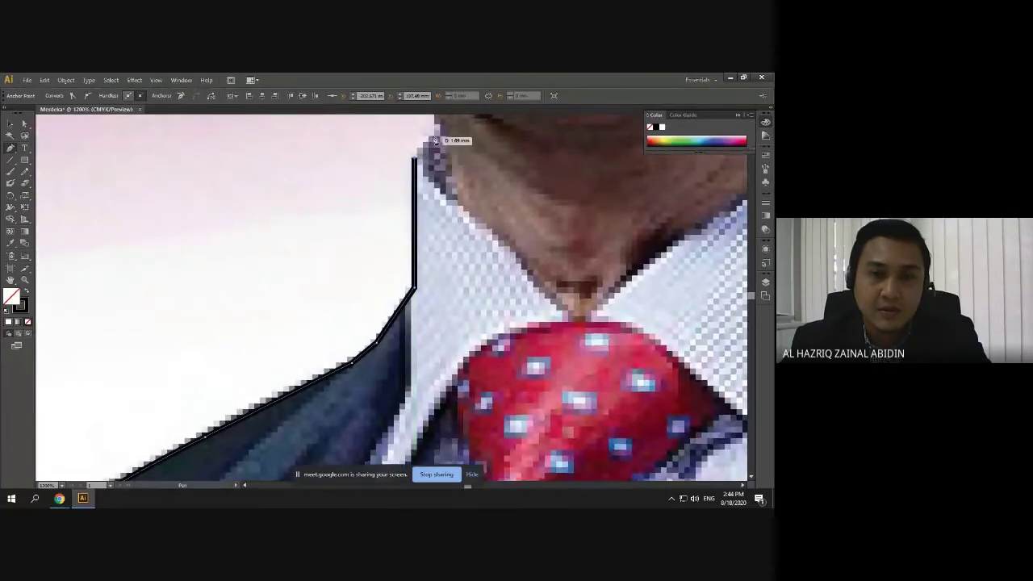
scroll(435, 140, "up", 1)
scroll(441, 140, "down", 3, "alt")
scroll(441, 140, "up", 3, "alt")
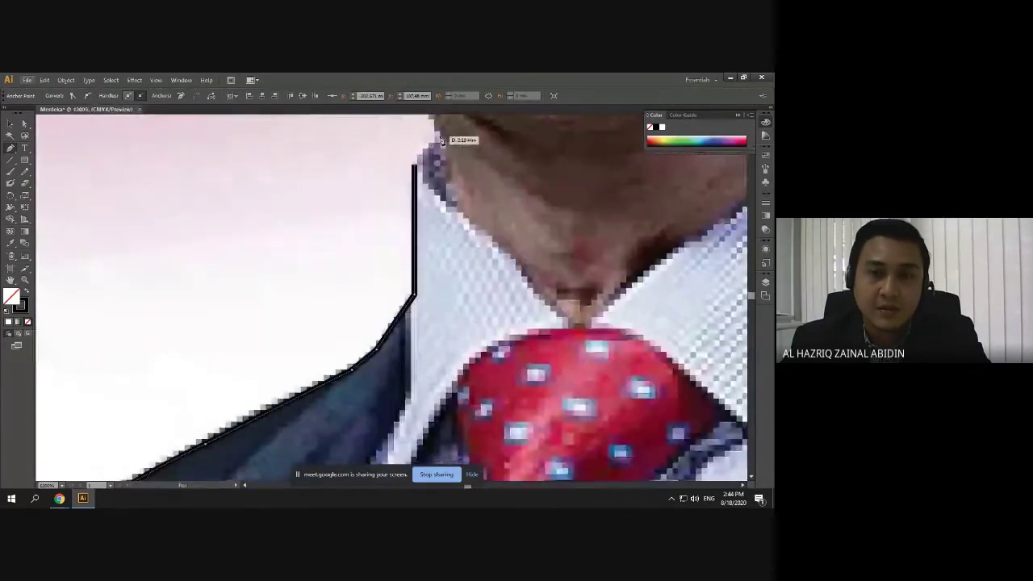
scroll(441, 139, "down", 5, "alt")
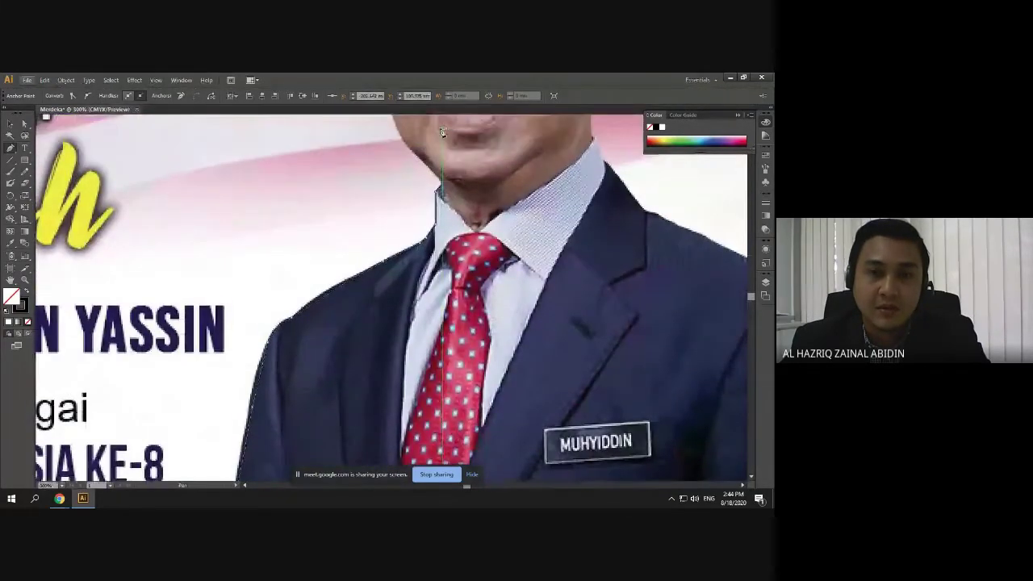
Undo the stray anchor and trace the jaw's lower edge from the shirt collar up to the bend of the jaw
scroll(442, 132, "up", 10)
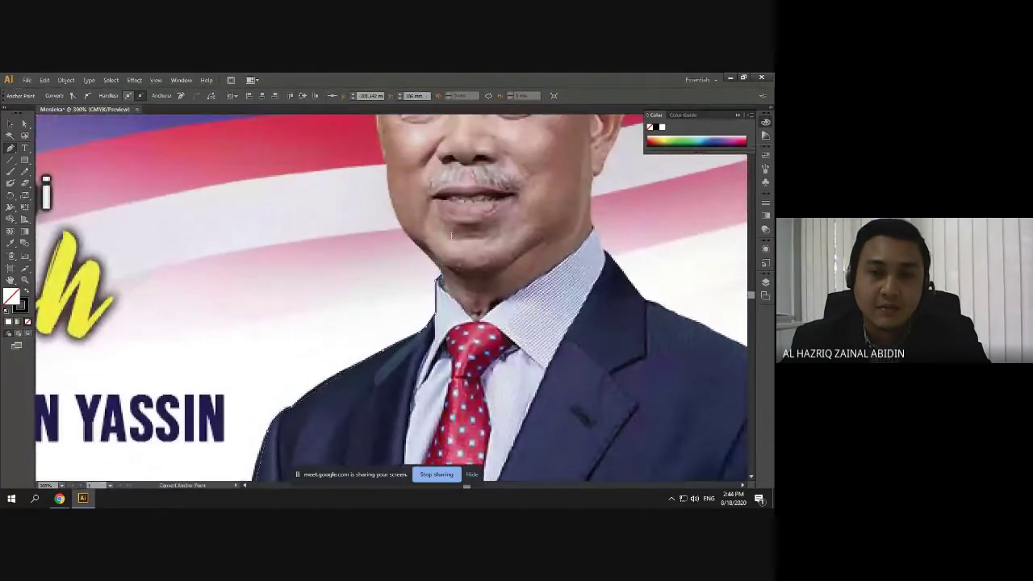
scroll(441, 228, "up", 3, "alt")
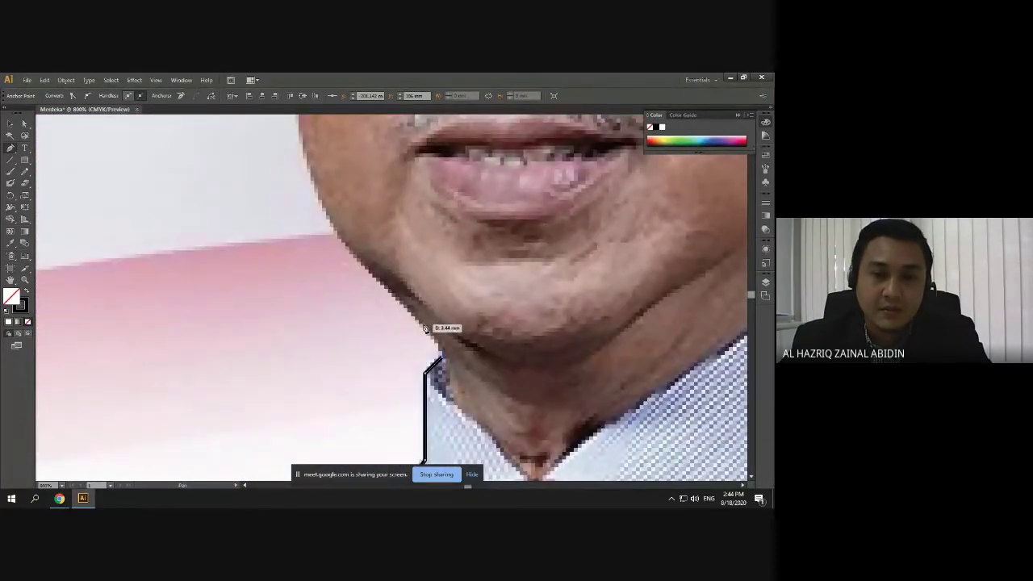
key("ctrl+z")
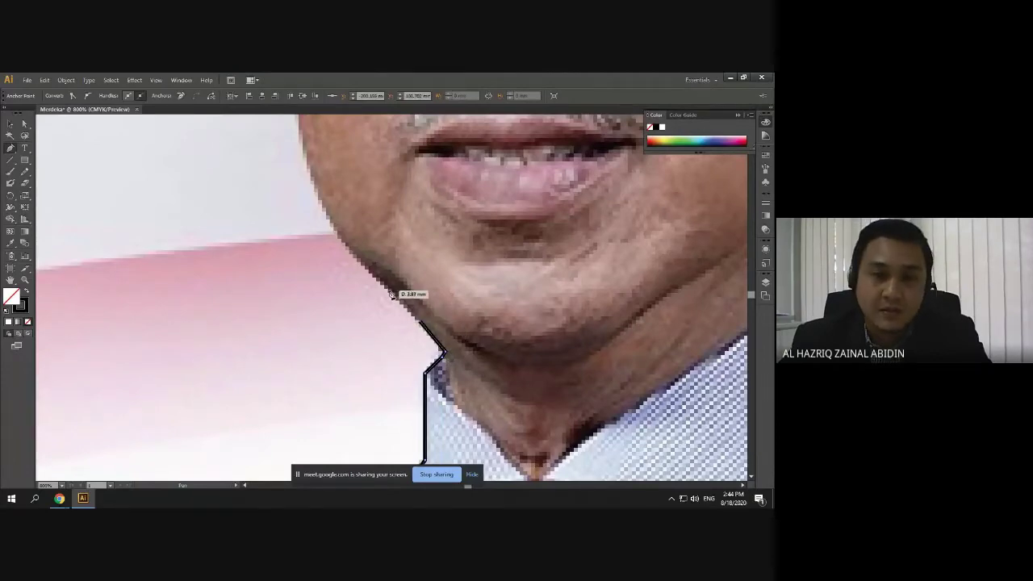
scroll(351, 253, "down", 4, "alt")
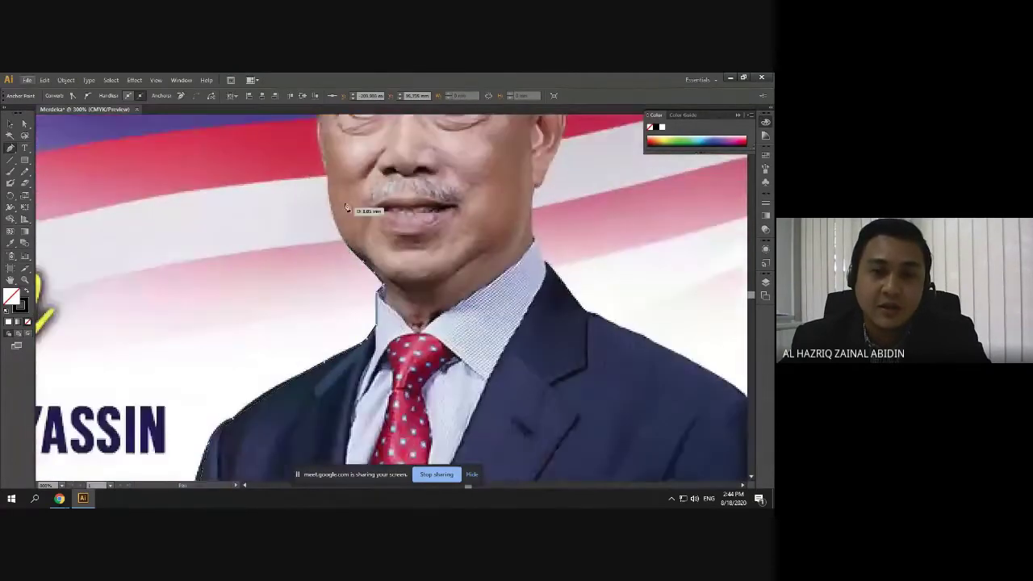
scroll(347, 256, "up", 1)
scroll(344, 267, "up", 3)
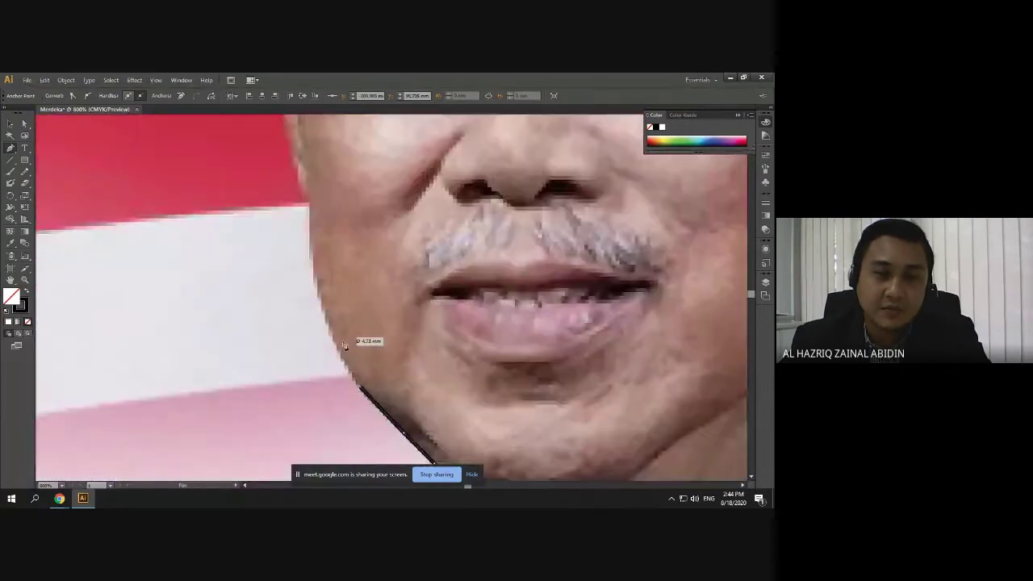
left_click(350, 371)
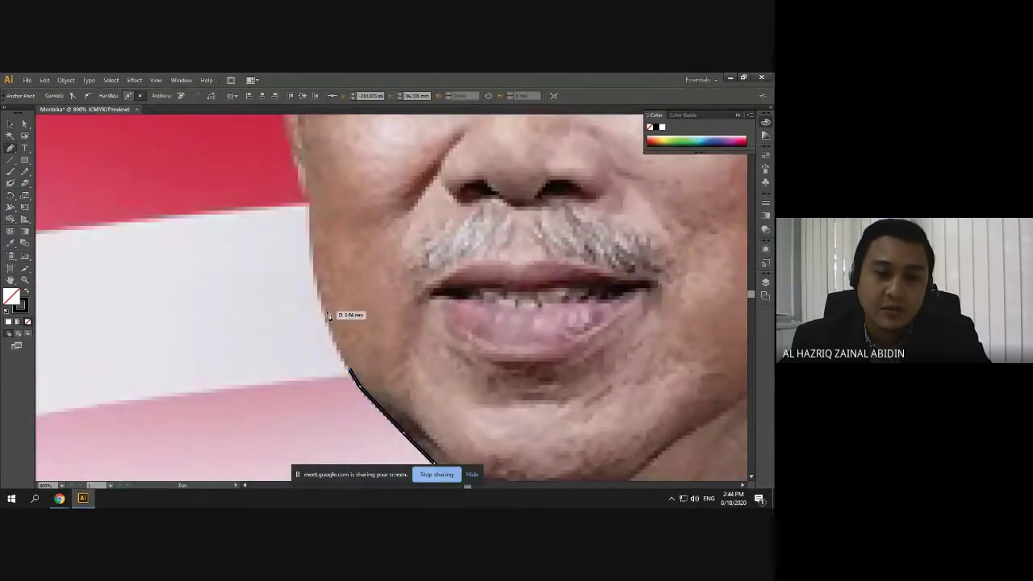
Continue the outline up the edge of the cheek with spaced anchors to the level of the mustache
mouse_move(327, 315)
left_mouse_down()
mouse_move(339, 325)
mouse_move(331, 296)
left_mouse_up()
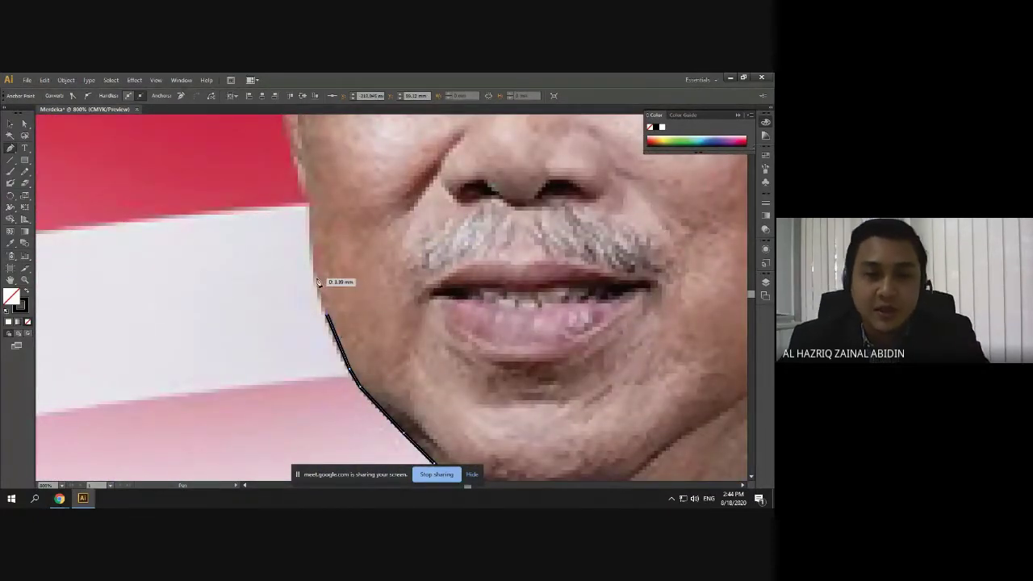
left_click(316, 279)
left_click(314, 224)
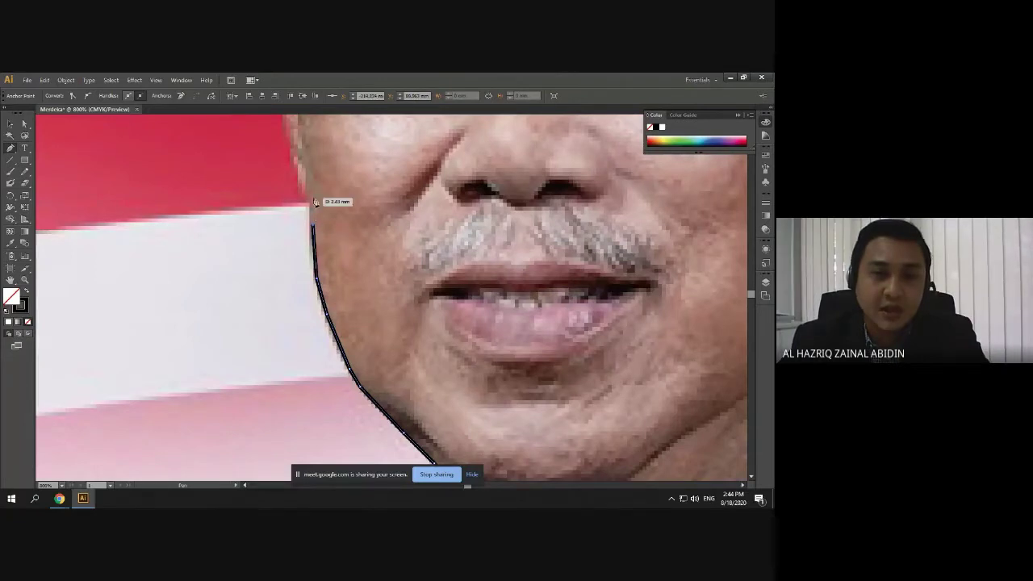
left_click(315, 198)
Trace the upper cheek's edge past the eye to where the face meets the hair, undoing the stray anchor
scroll(324, 160, "up", 1)
scroll(320, 155, "down", 2)
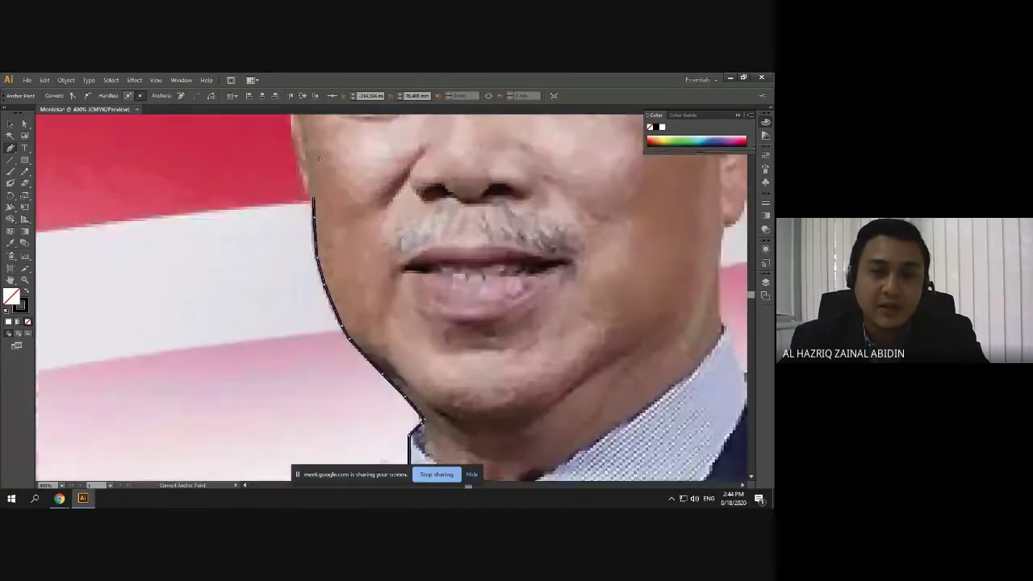
scroll(323, 174, "up", 3)
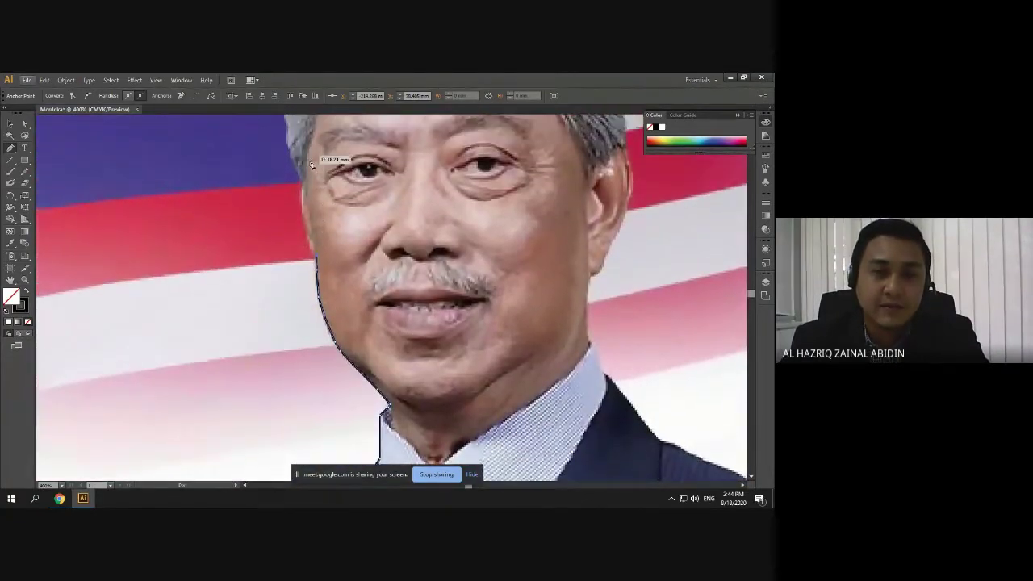
scroll(323, 242, "up", 3)
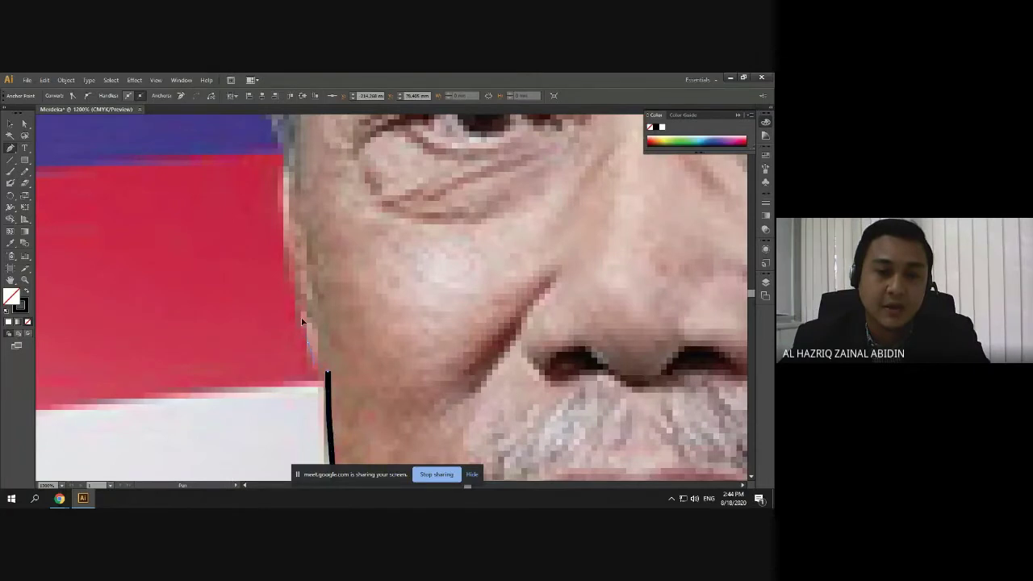
left_click(307, 344)
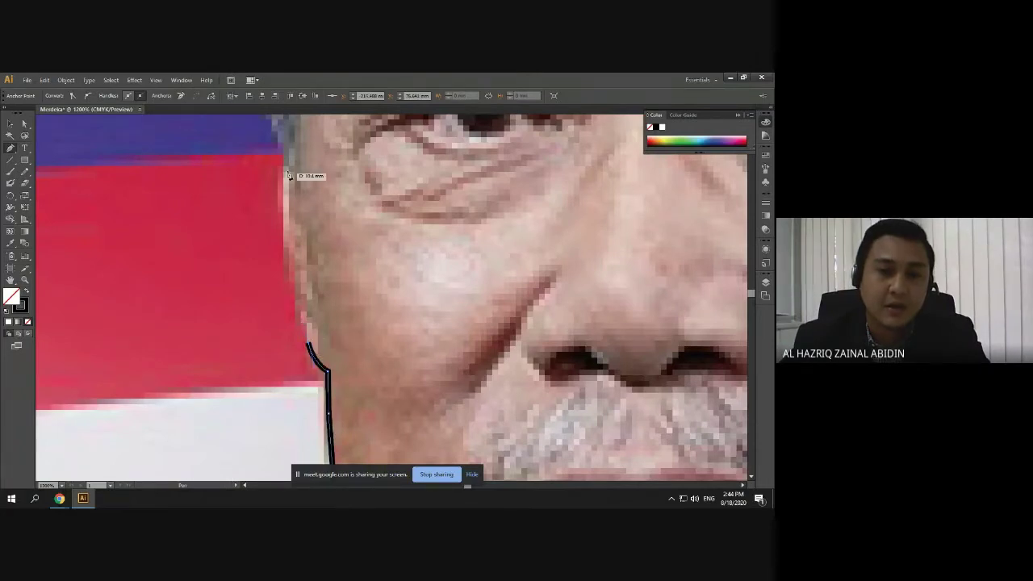
scroll(291, 181, "up", 3)
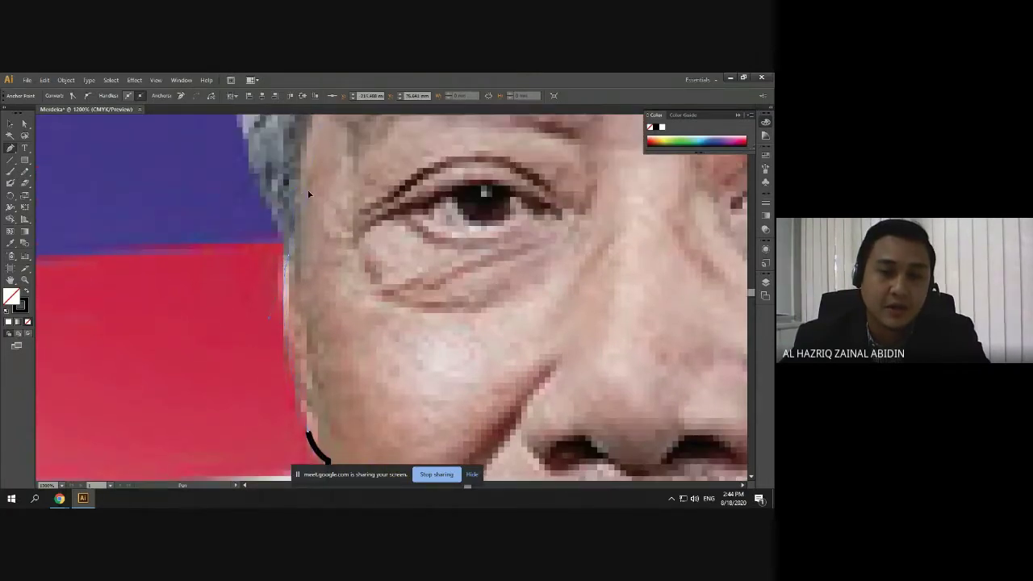
left_click_drag(308, 193, 308, 193)
key("ctrl+z")
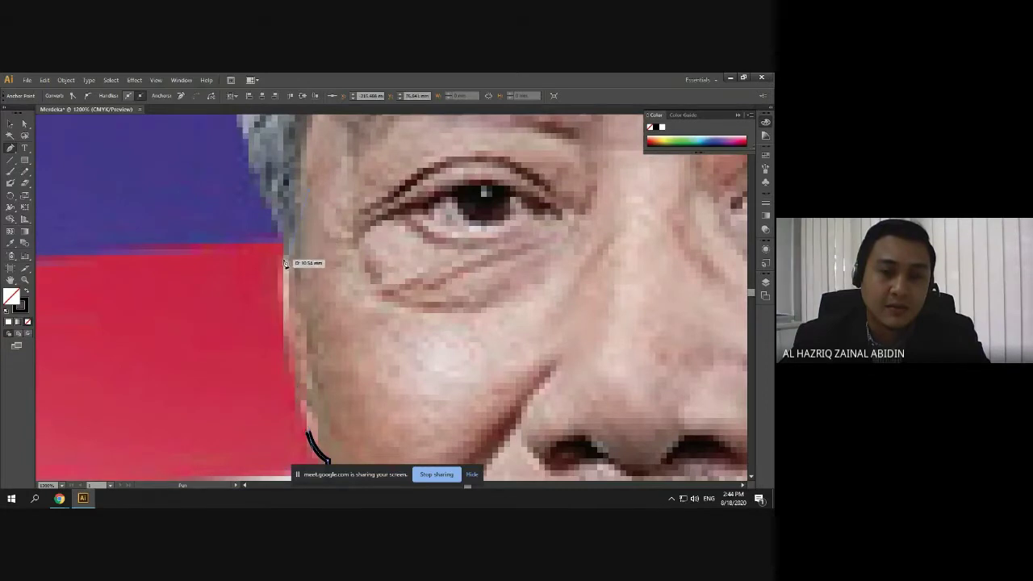
left_click(281, 263)
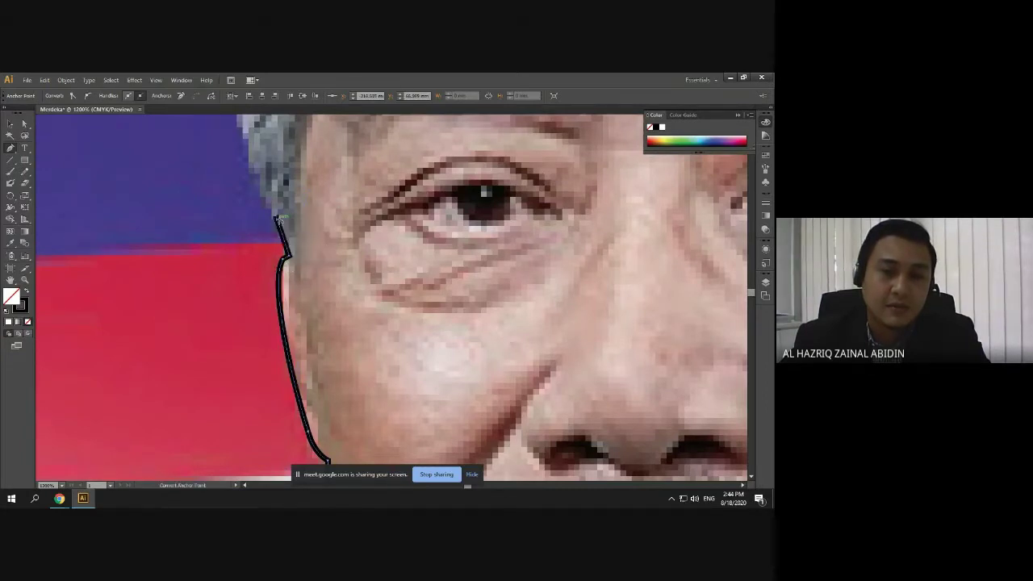
Follow the uneven hairline edge up the temple to eyebrow level with short, closely spaced segments
scroll(277, 218, "down", 3)
scroll(279, 234, "up", 4)
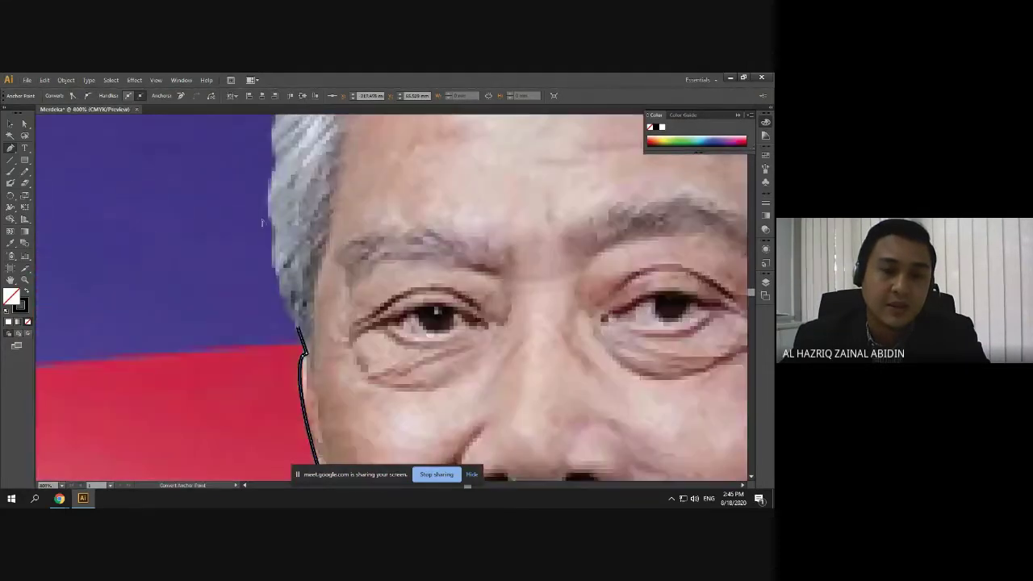
mouse_move(310, 381)
left_mouse_down()
mouse_move(272, 274)
mouse_move(279, 242)
mouse_move(274, 184)
left_mouse_up()
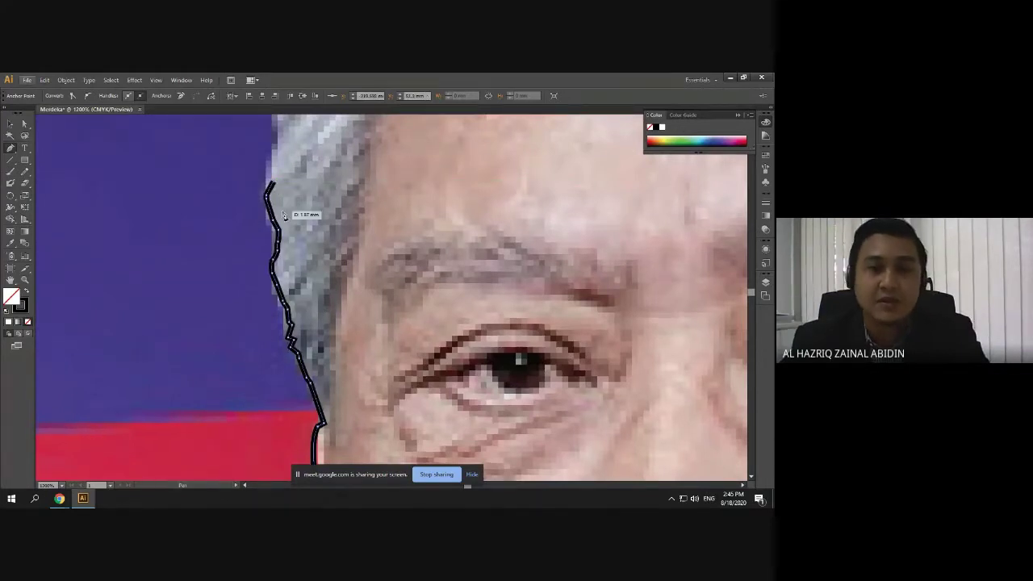
Extend the outline up the outer edge of the side hair above eyebrow level with closely spaced anchors
scroll(282, 196, "down", 3)
scroll(286, 162, "up", 3)
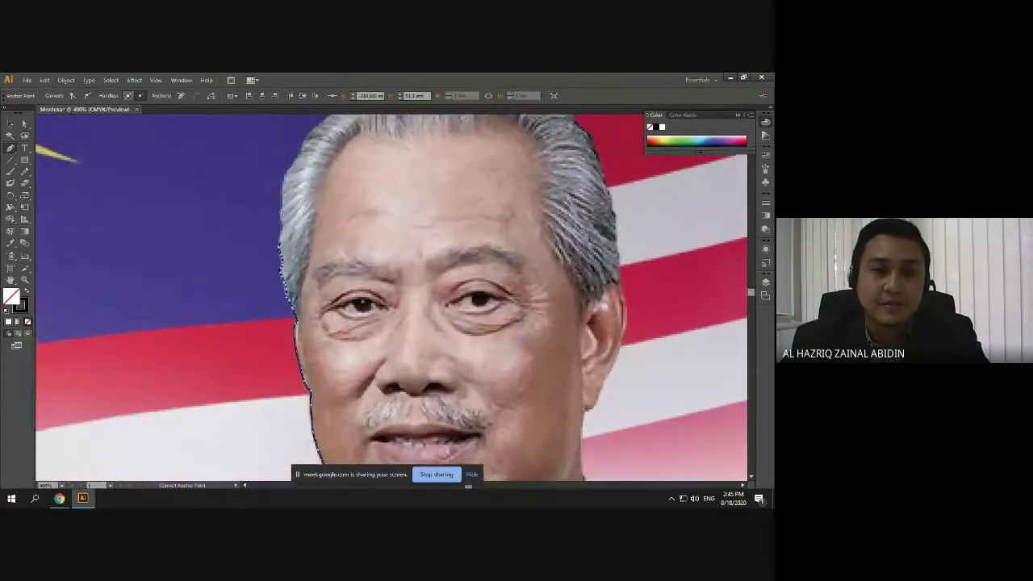
scroll(282, 219, "up", 3)
mouse_move(295, 245)
left_mouse_down()
mouse_move(280, 280)
mouse_move(284, 229)
left_mouse_up()
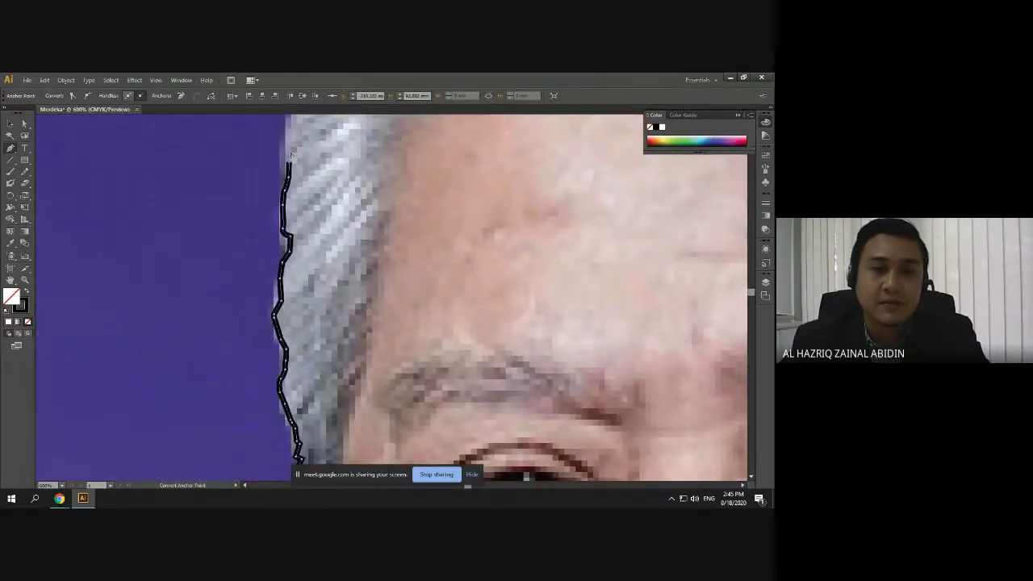
Trace the side hair from its vertical edge around the bend where it slopes toward the crown
key("ctrl+minus")
key("ctrl+minus")
key("ctrl+minus")
scroll(292, 146, "up", 2)
scroll(292, 198, "up", 3)
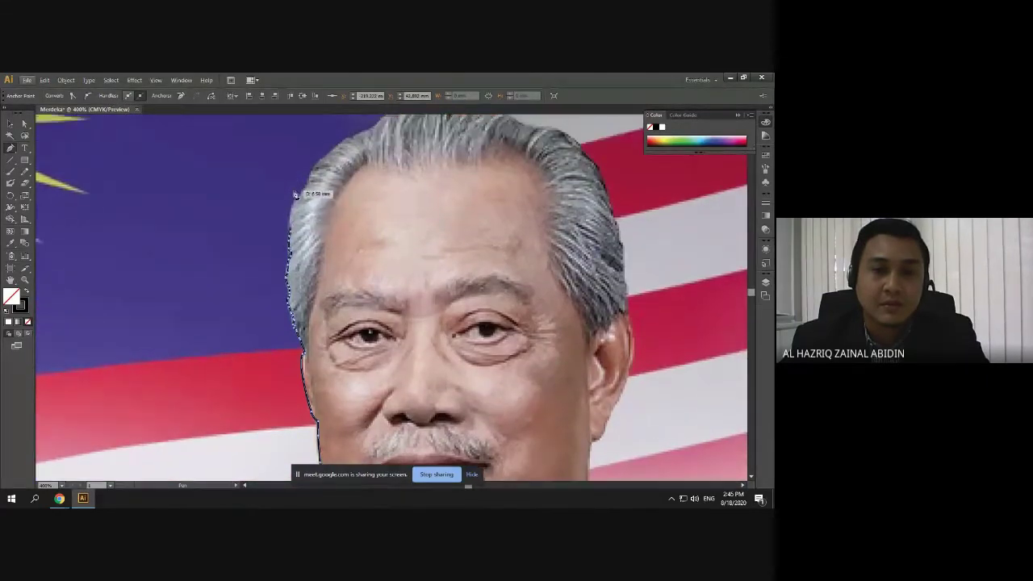
key("ctrl+plus")
key("ctrl+plus")
key("ctrl+plus")
scroll(292, 221, "up", 1)
left_click(294, 291)
left_click(315, 263)
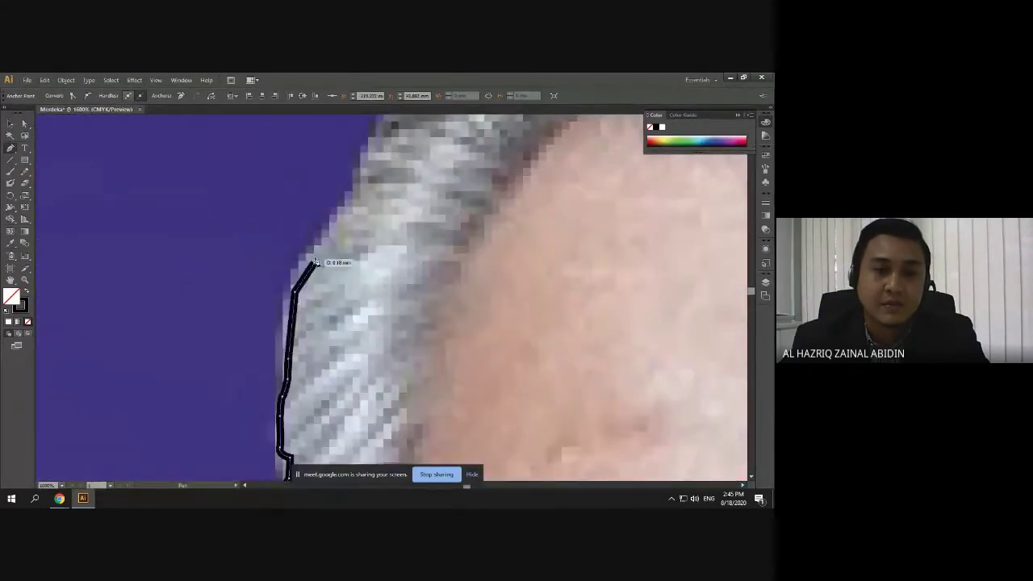
left_click(315, 241)
left_click(333, 219)
left_click(350, 196)
left_click(362, 184)
Continue the outline along the sloping upper side of the hair with three more anchors
scroll(363, 181, "down", 3)
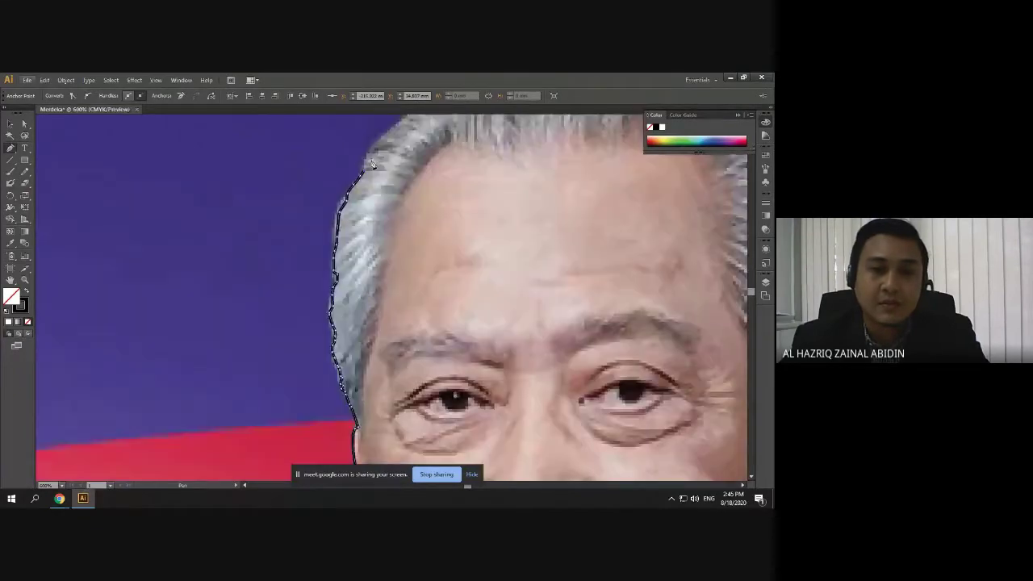
left_click(371, 159)
left_click(389, 139)
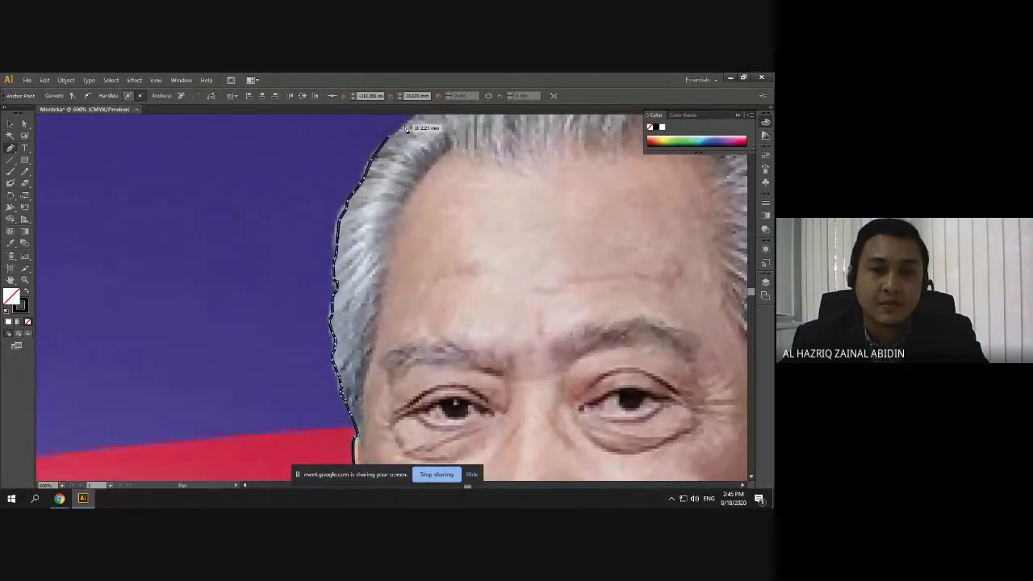
left_click(407, 124)
Trace the top edge of the hair across the blue and white parts of the flag to its peak
scroll(408, 124, "down", 3)
scroll(444, 143, "up", 2)
scroll(444, 143, "down", 3)
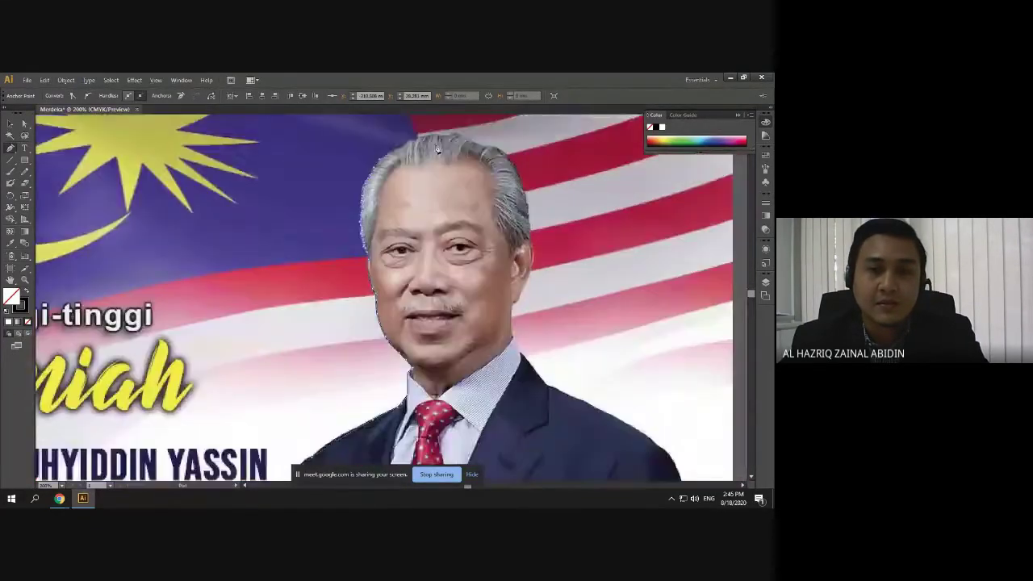
scroll(306, 221, "up", 5)
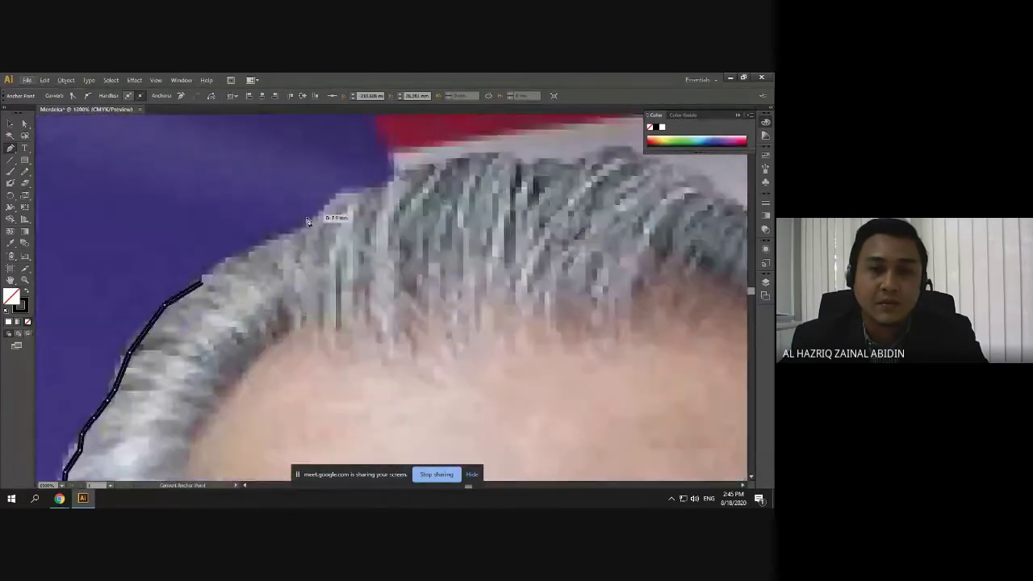
left_click(263, 240)
left_click(301, 228)
left_click(342, 191)
mouse_move(362, 199)
left_mouse_down()
mouse_move(411, 172)
mouse_move(472, 163)
mouse_move(601, 161)
left_mouse_up()
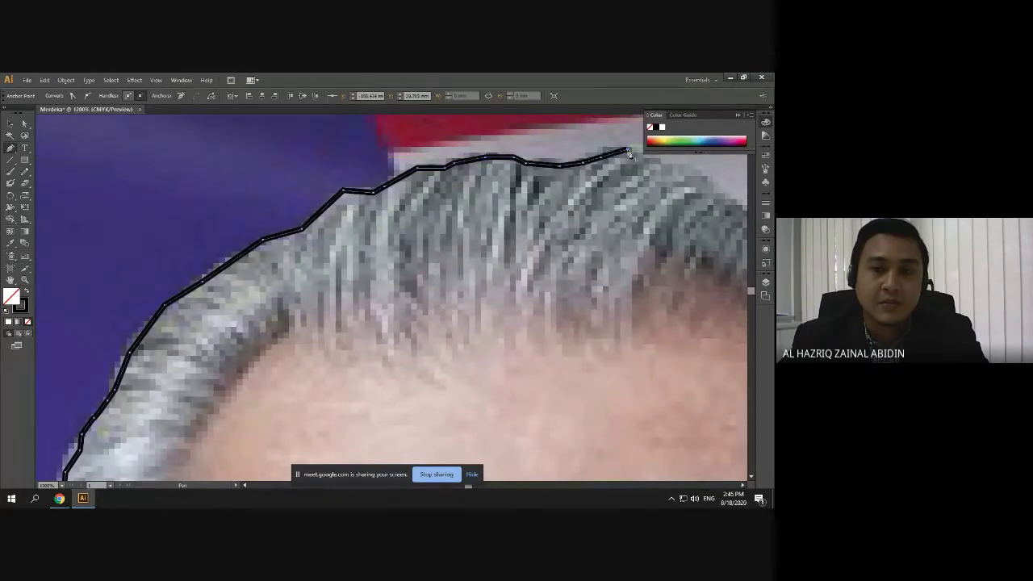
Trace the hair's edge down the slope beyond its peak to the dip before the far-side bulge
scroll(601, 161, "down", 2)
scroll(594, 173, "right", 4)
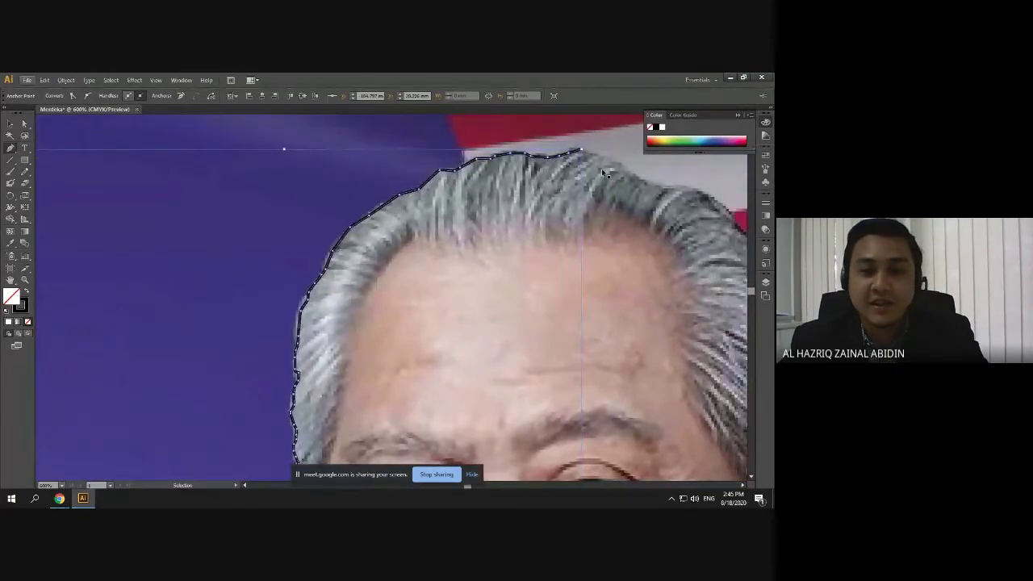
scroll(608, 162, "right", 2)
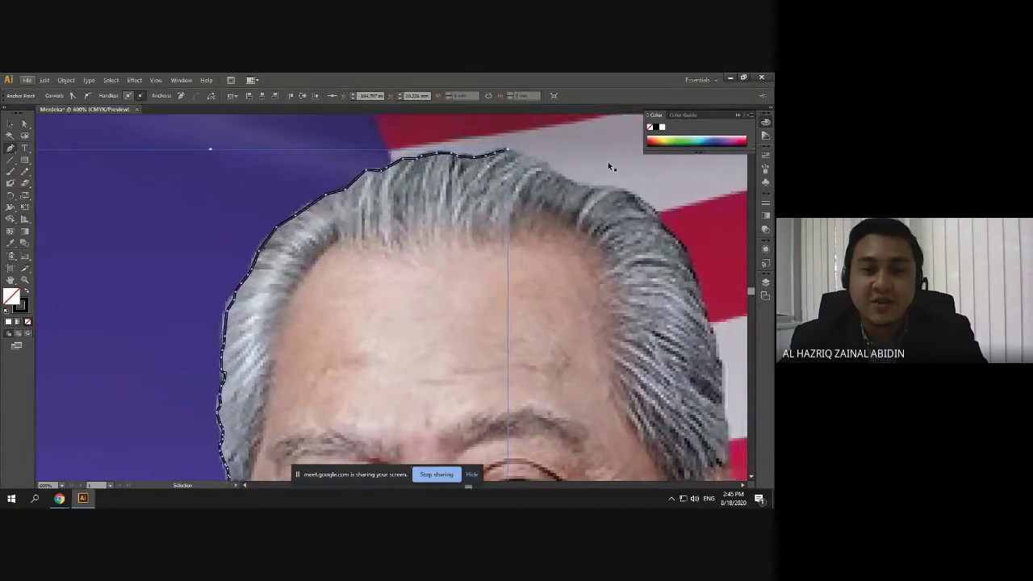
scroll(601, 162, "up", 3)
left_click(398, 178)
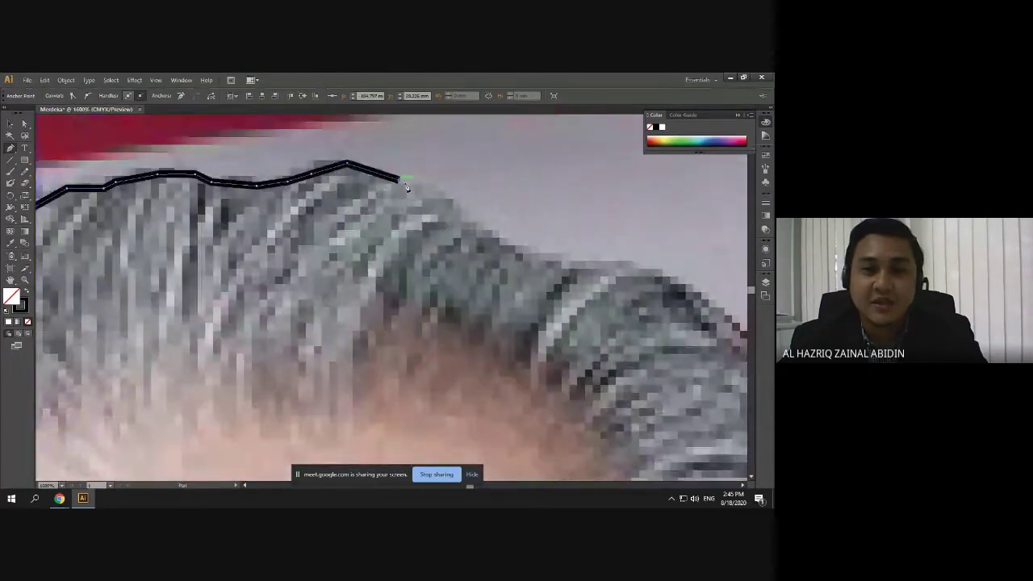
left_click(429, 198)
left_click(462, 218)
left_click(497, 240)
left_click(534, 261)
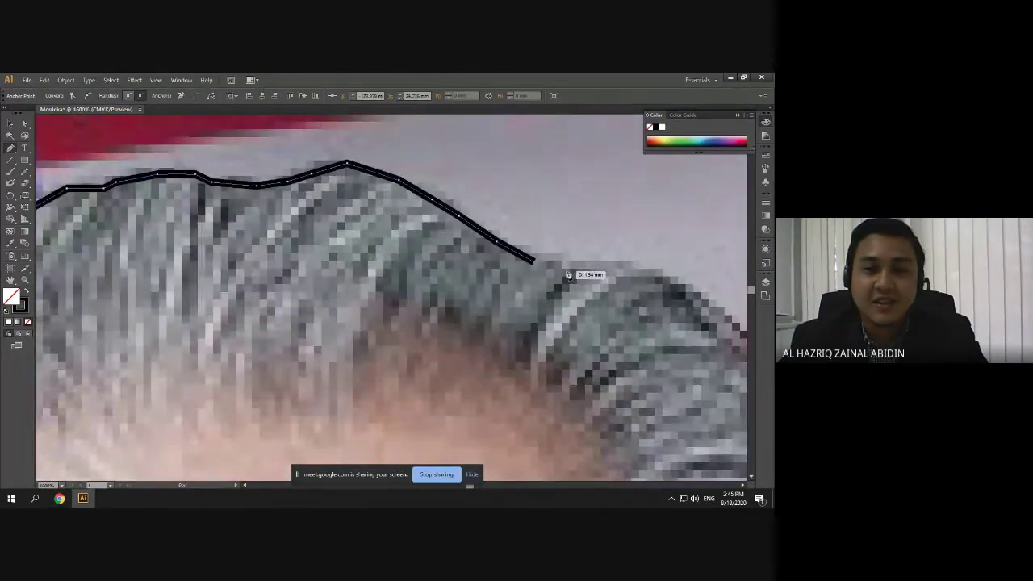
Outline the bulge of hair past the dip and continue down its far side to the red stripe
left_click(567, 270)
left_click(611, 266)
left_click(650, 265)
scroll(552, 294, "down", 3)
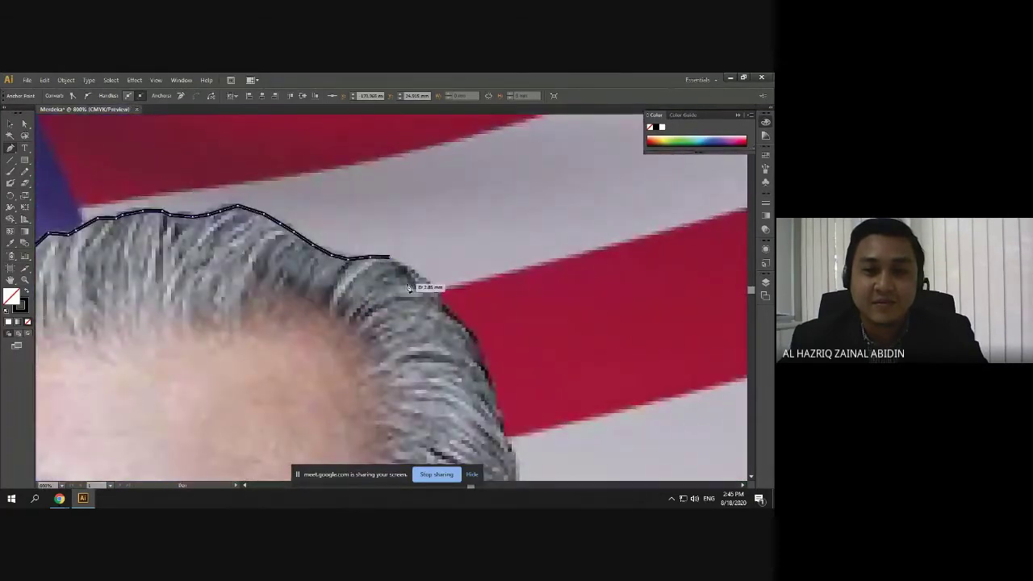
left_click(413, 275)
left_click(442, 303)
left_click(463, 320)
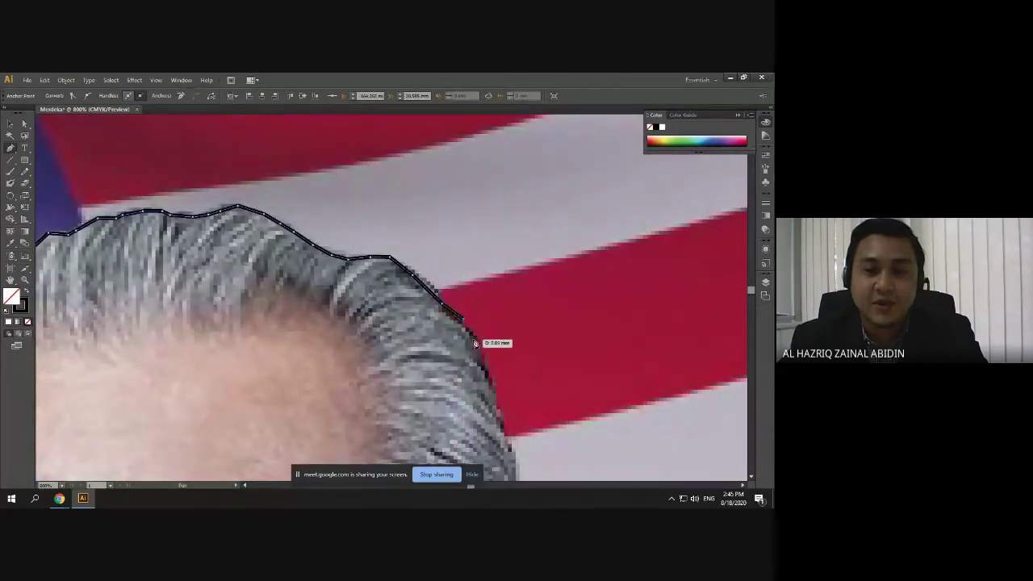
Adjust the outline's end at the hair's edge and add a distant anchor out on the flag's red stripe
left_click(473, 339)
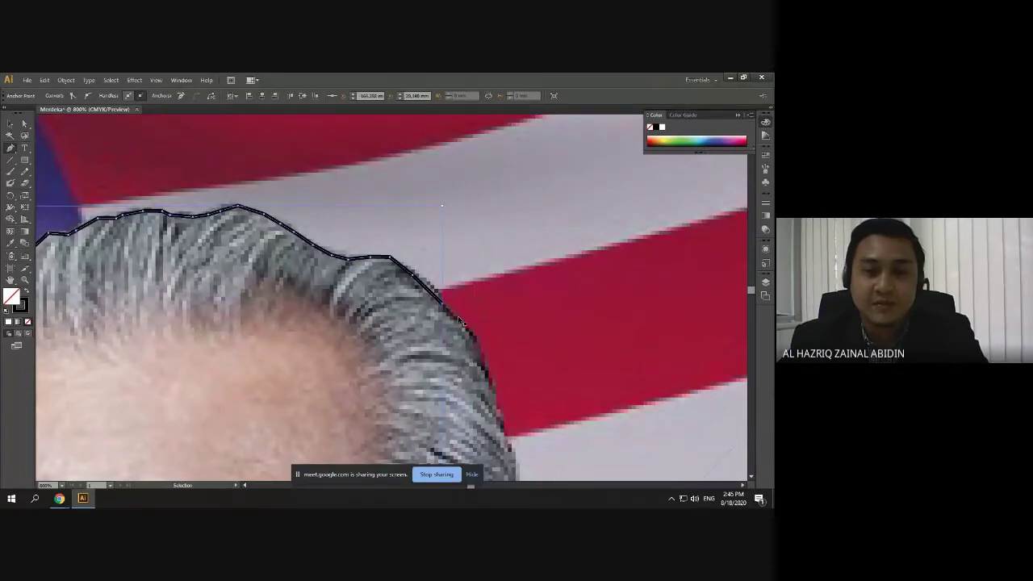
left_click_drag(461, 319, 467, 339)
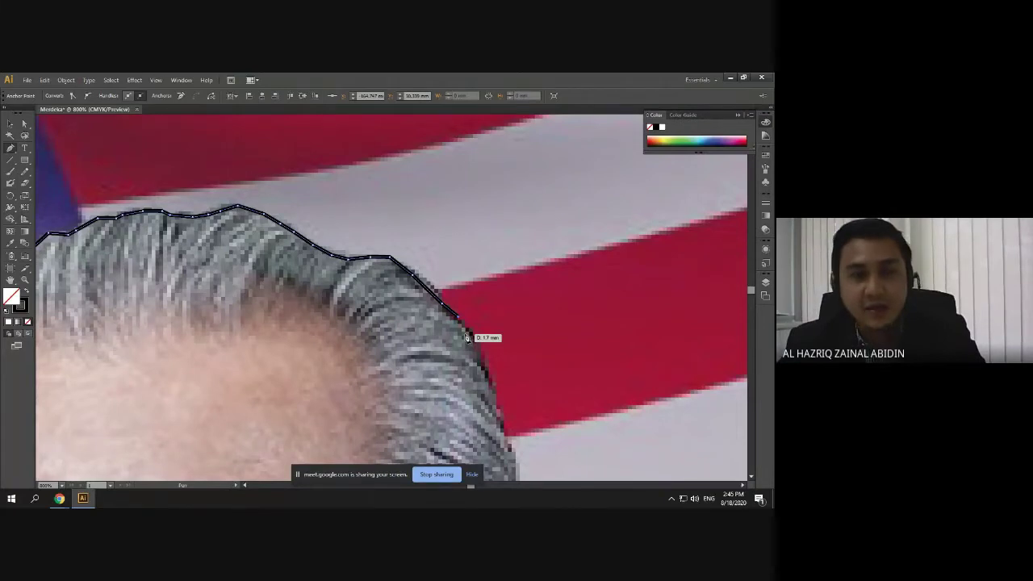
left_click(723, 288)
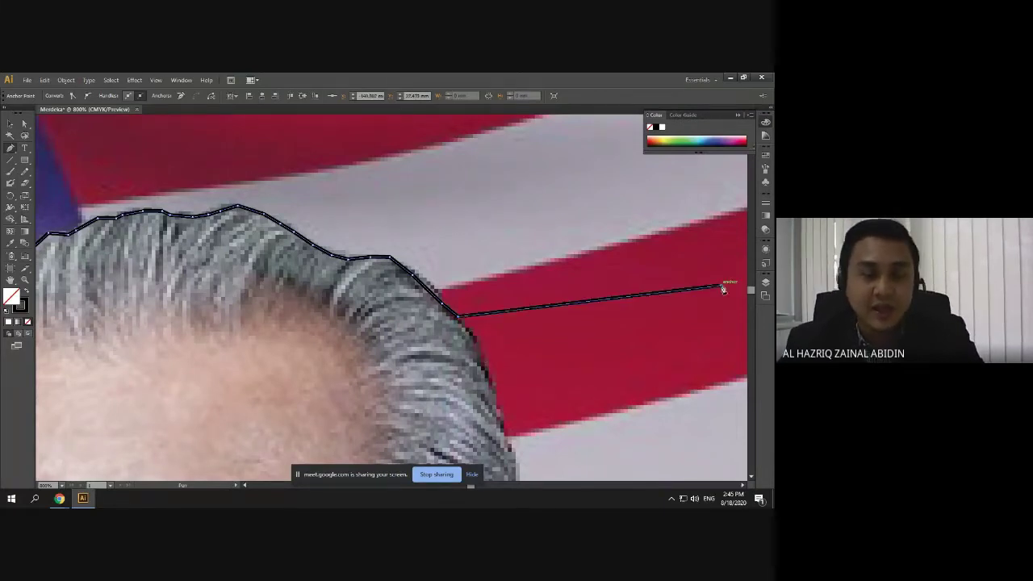
Undo the distant anchor on the red stripe, then trace the hair's side down to the top of the ear
key("ctrl")
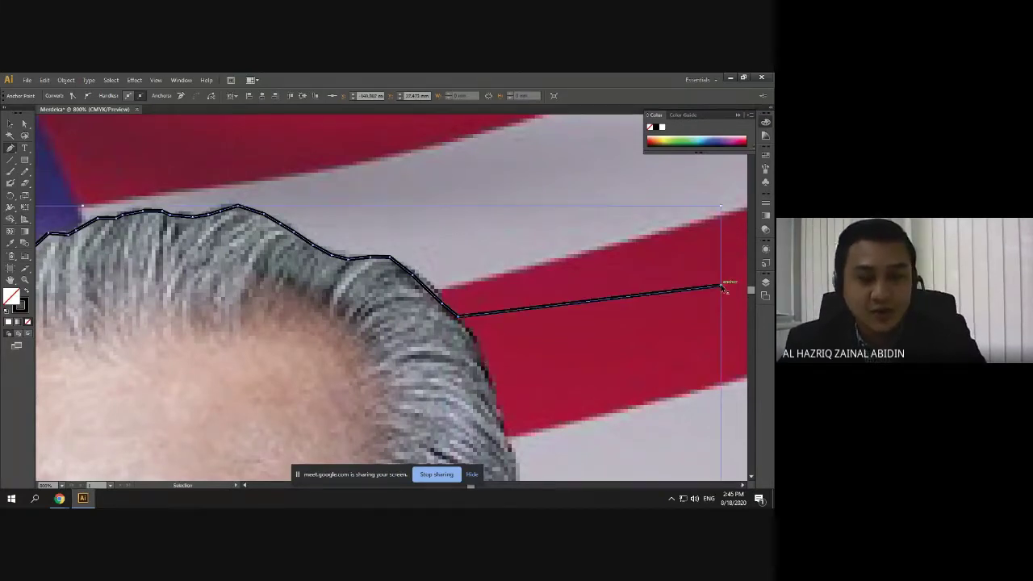
key("ctrl+z")
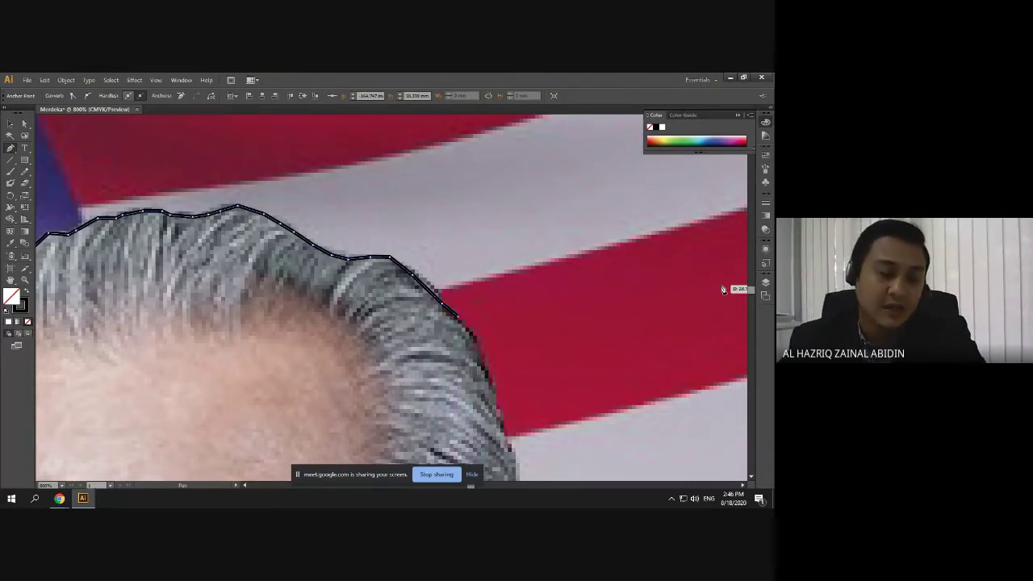
scroll(558, 315, "down", 1)
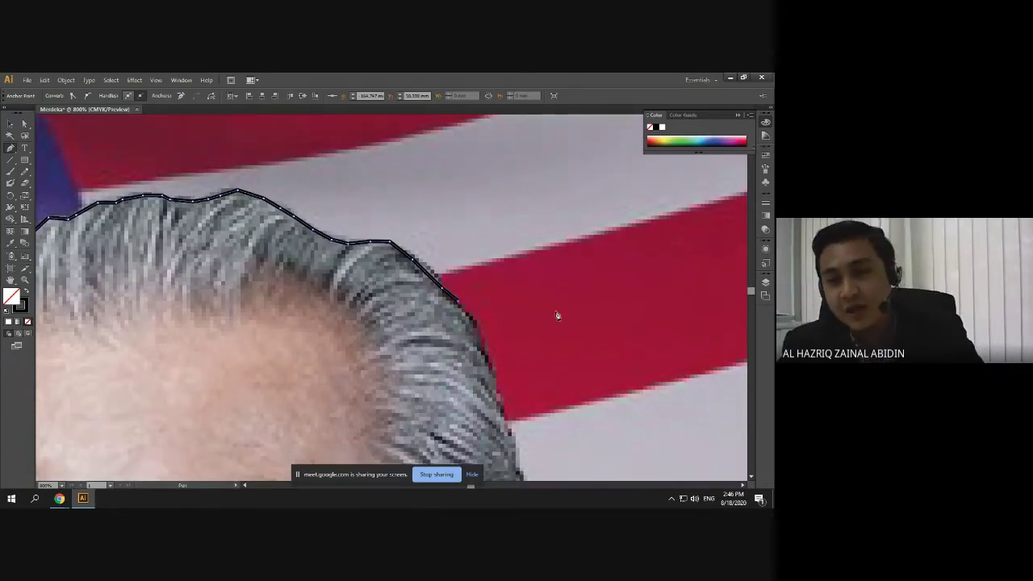
scroll(555, 318, "down", 1)
scroll(555, 318, "down", 1)
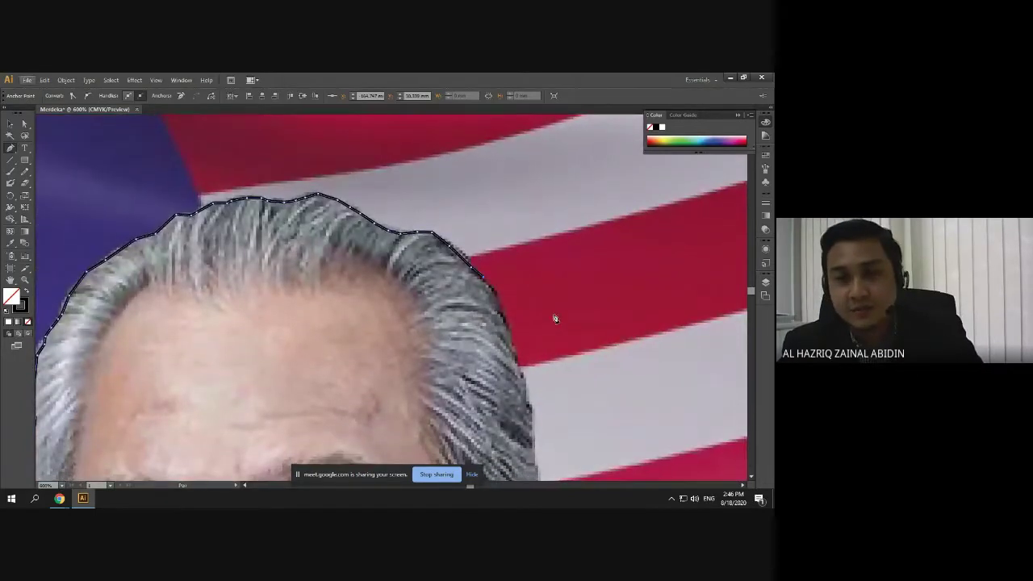
scroll(532, 350, "up", 2)
scroll(461, 253, "down", 2)
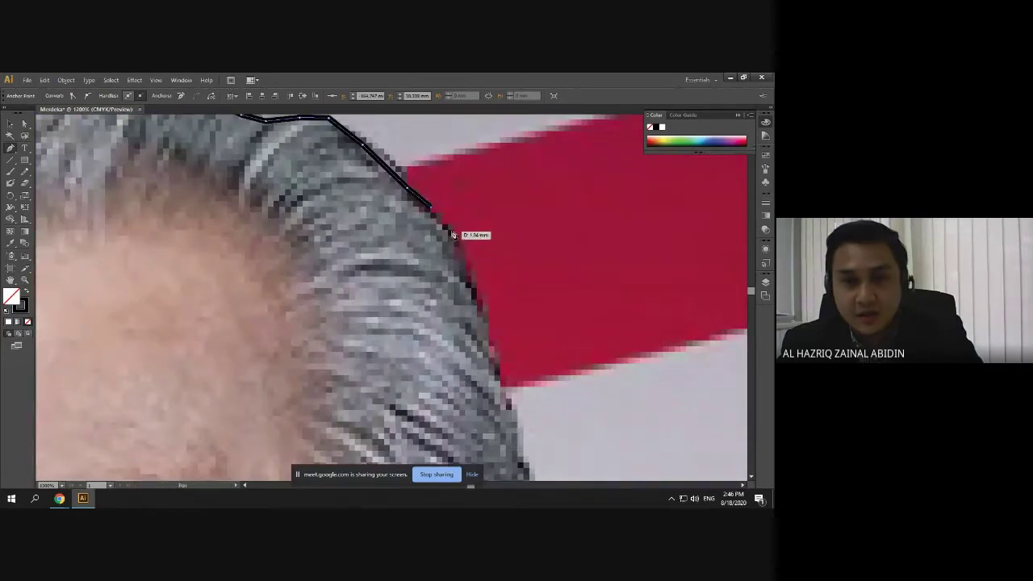
scroll(476, 277, "down", 2)
scroll(472, 267, "down", 1)
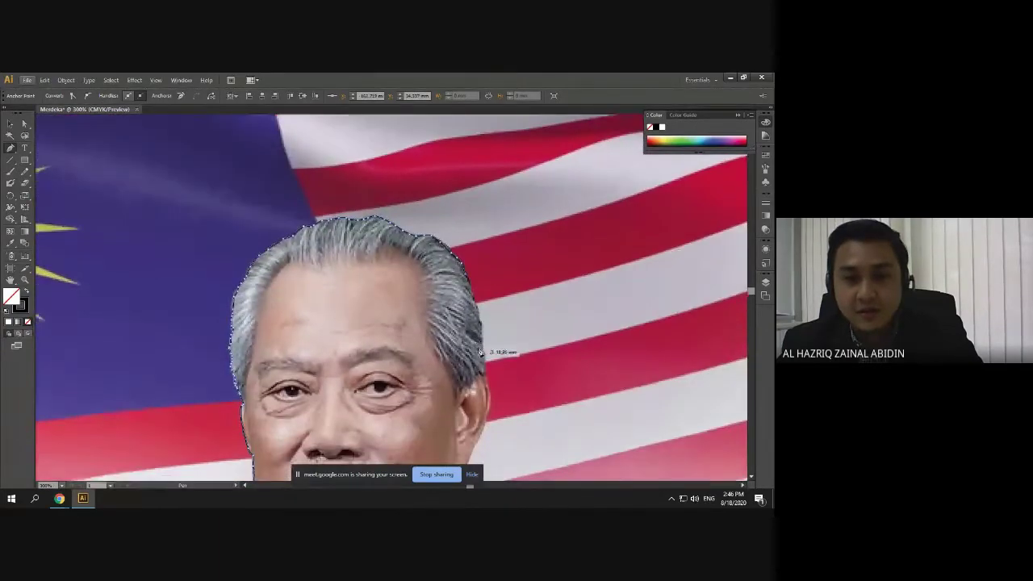
scroll(463, 251, "up", 3)
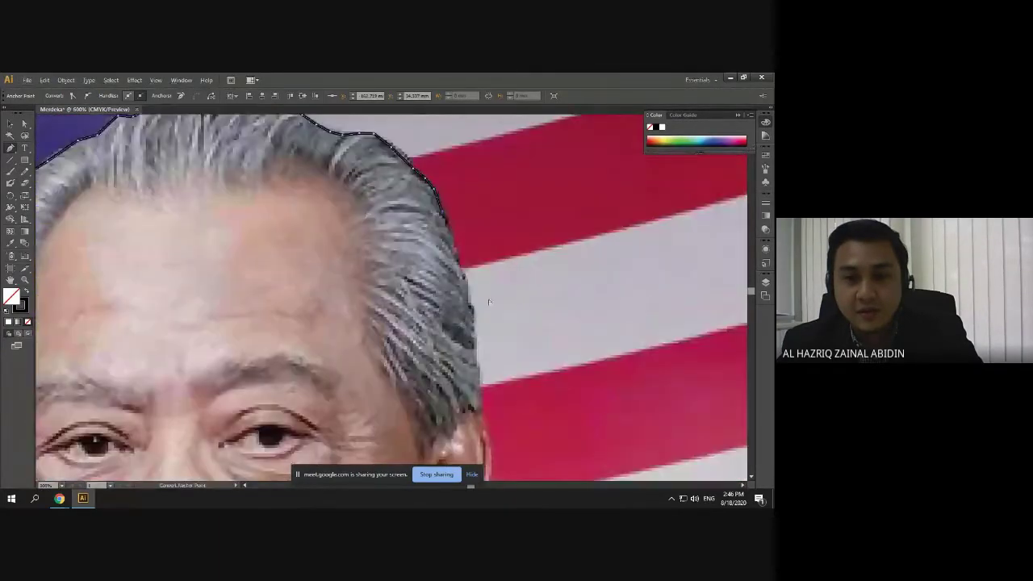
left_click(461, 265)
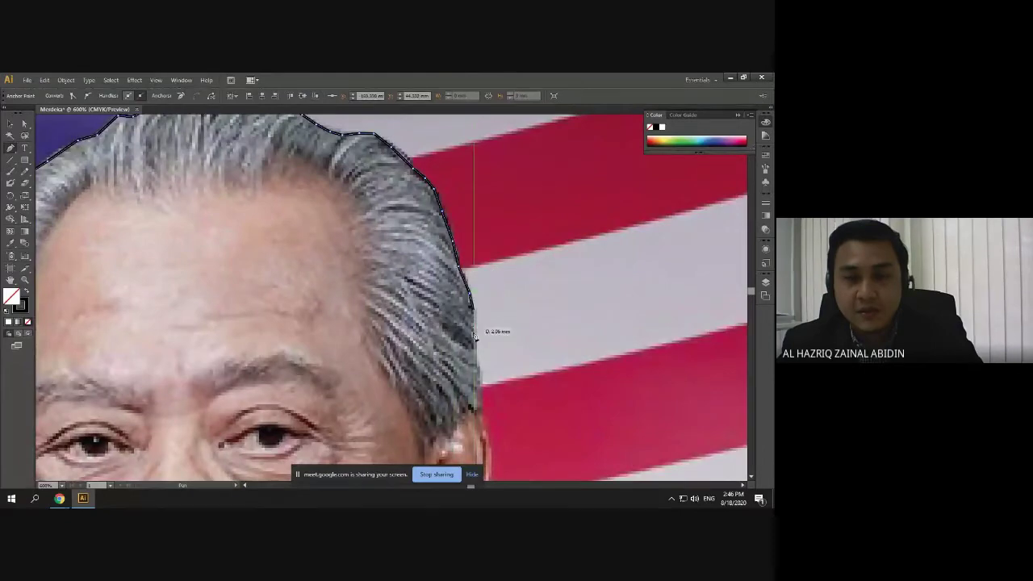
left_click(480, 403)
scroll(480, 412, "down", 2)
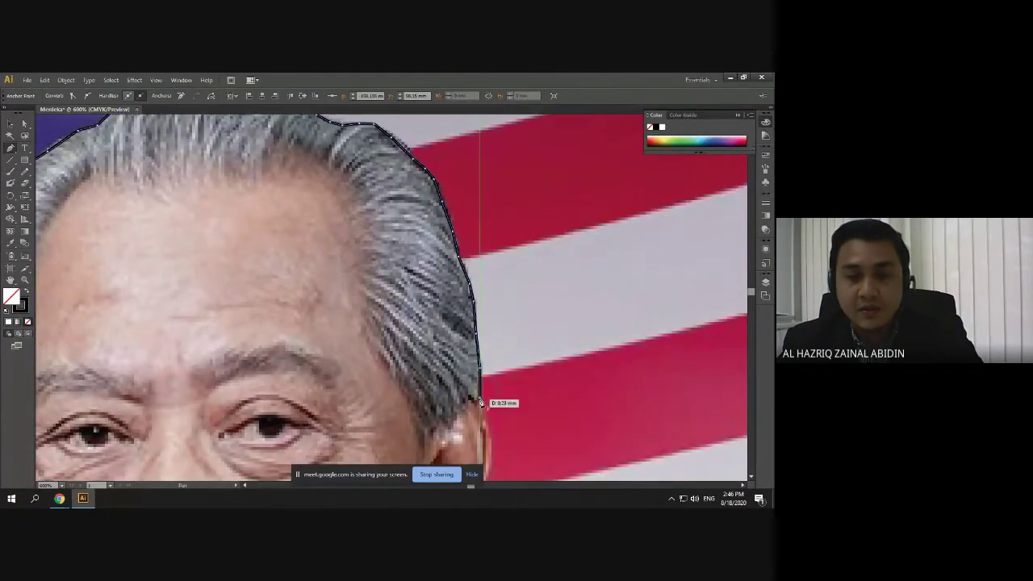
Curve the path around the ear's outer rim to the white stripe and remove the new anchor's outgoing handle
scroll(480, 395, "down", 3)
scroll(480, 394, "down", 1)
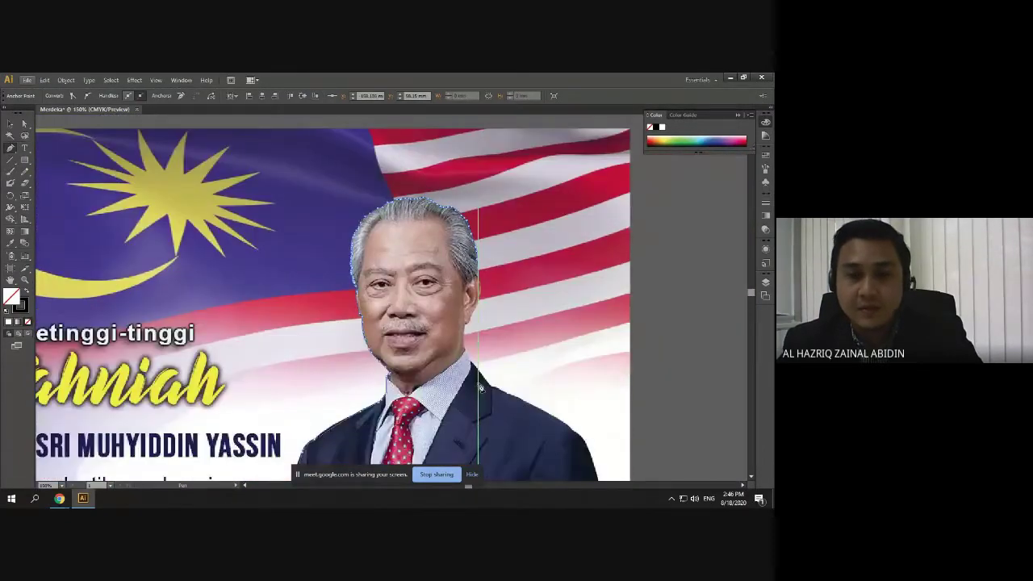
scroll(493, 179, "up", 3)
scroll(494, 160, "up", 2)
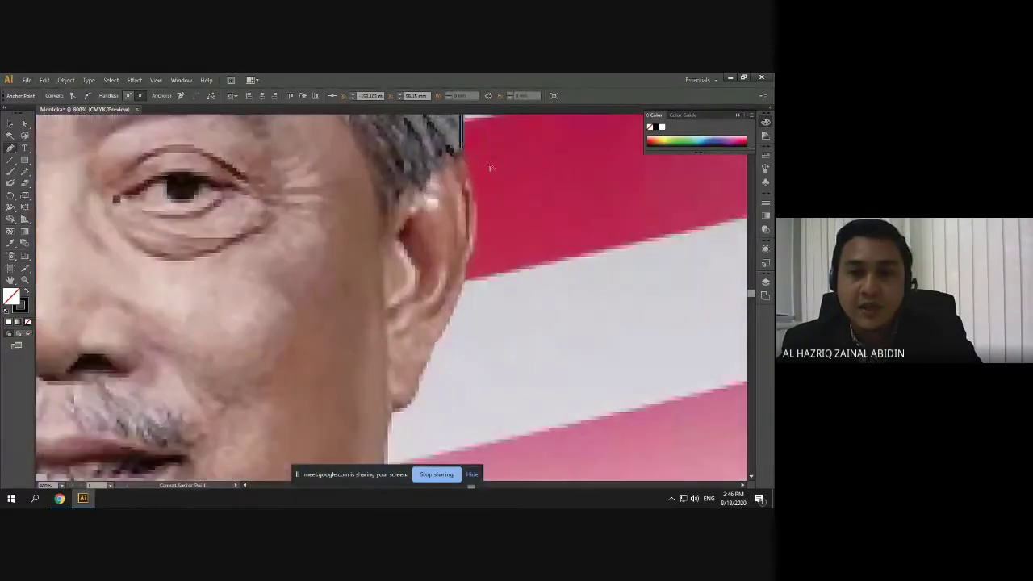
left_click(462, 157)
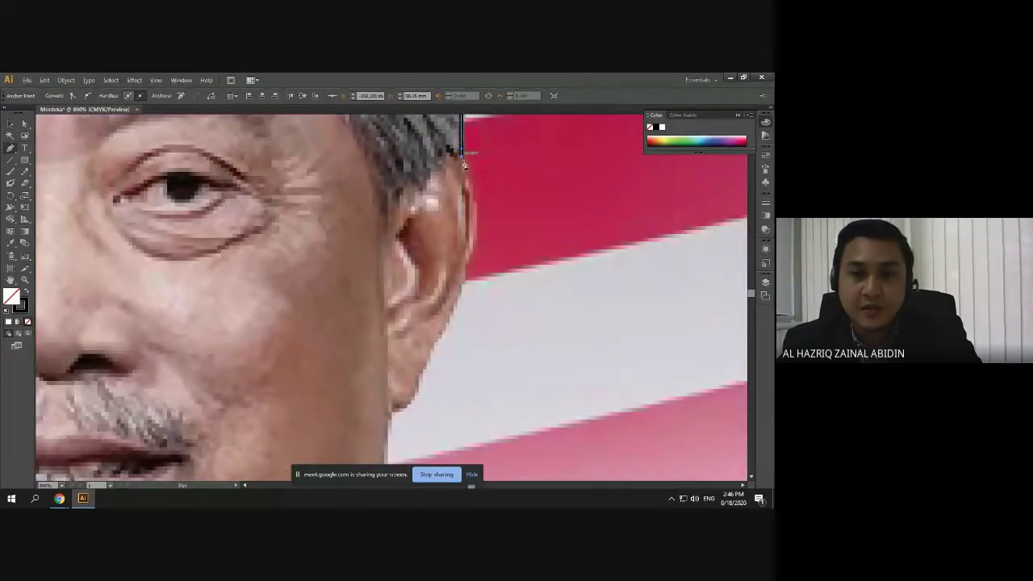
left_click(465, 263)
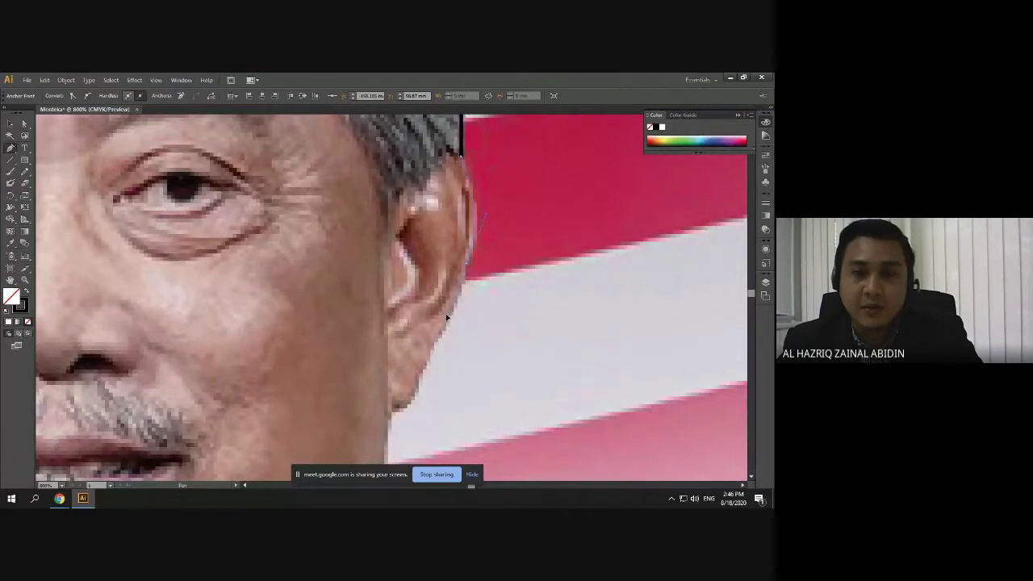
left_click_drag(447, 323, 447, 321)
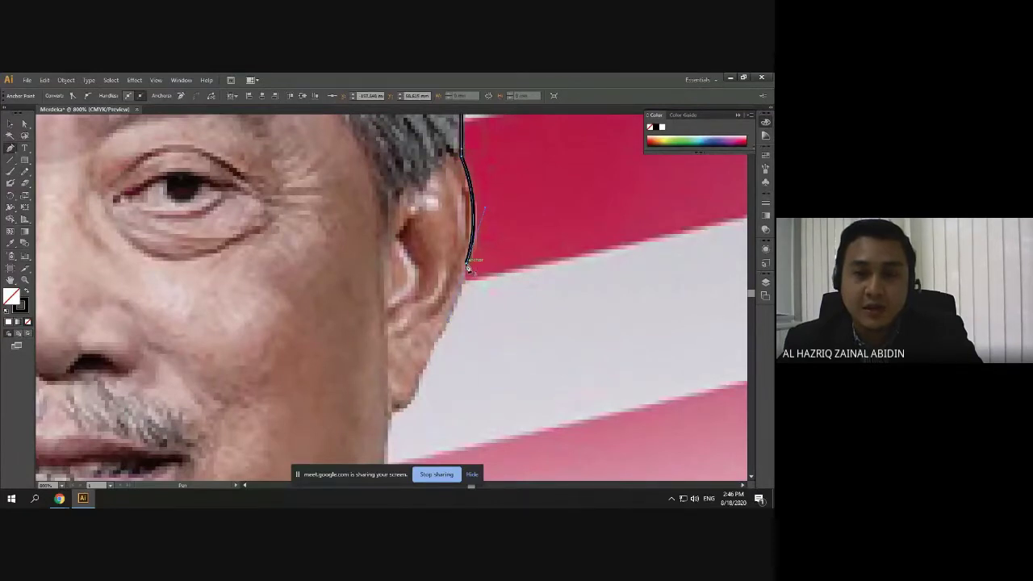
left_click(467, 264, "alt")
Trace the ear's lower edge and around the earlobe to the jaw, ending with a corner anchor
left_click(439, 344)
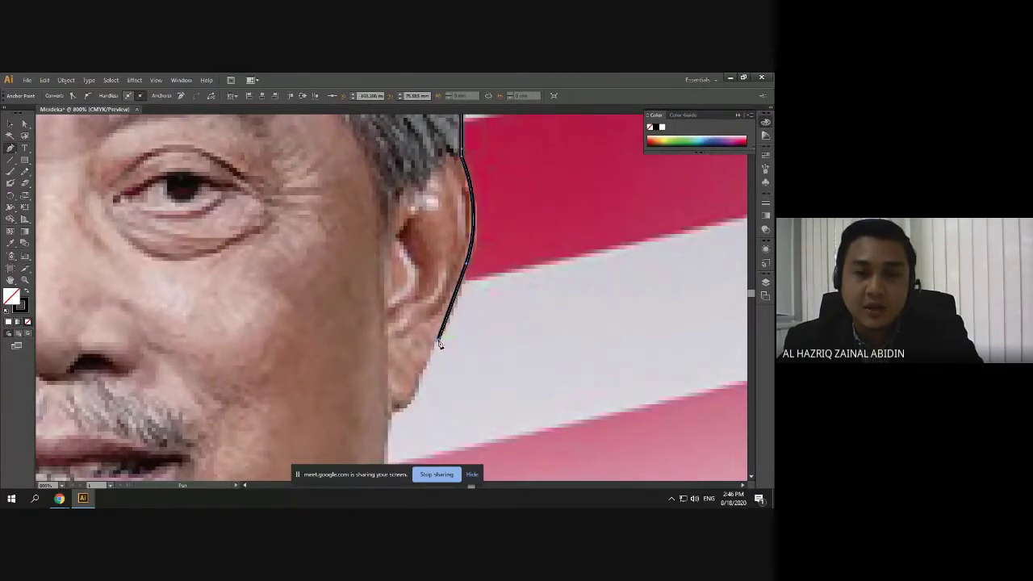
left_click(427, 362)
left_click(419, 377)
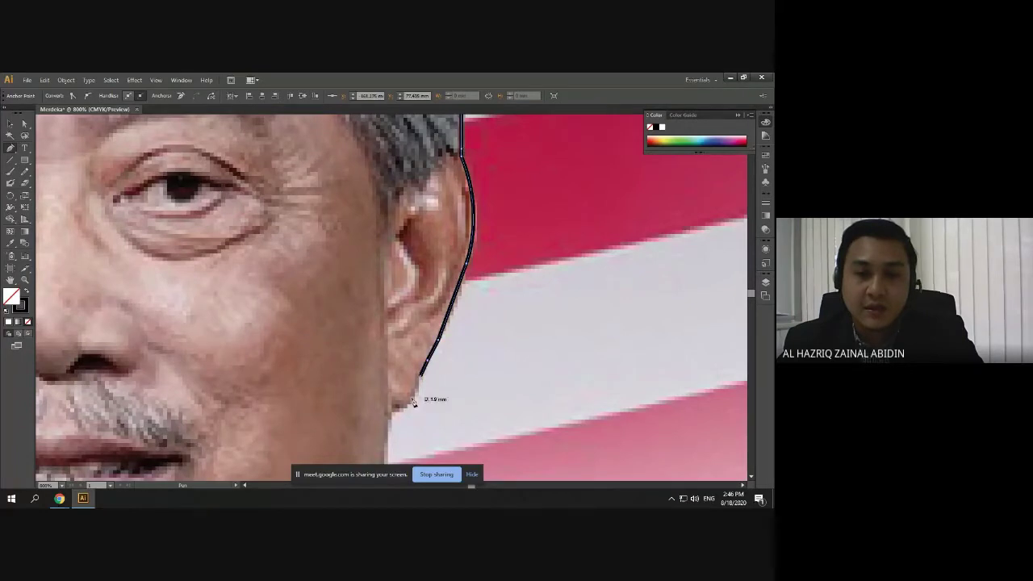
left_click(388, 414)
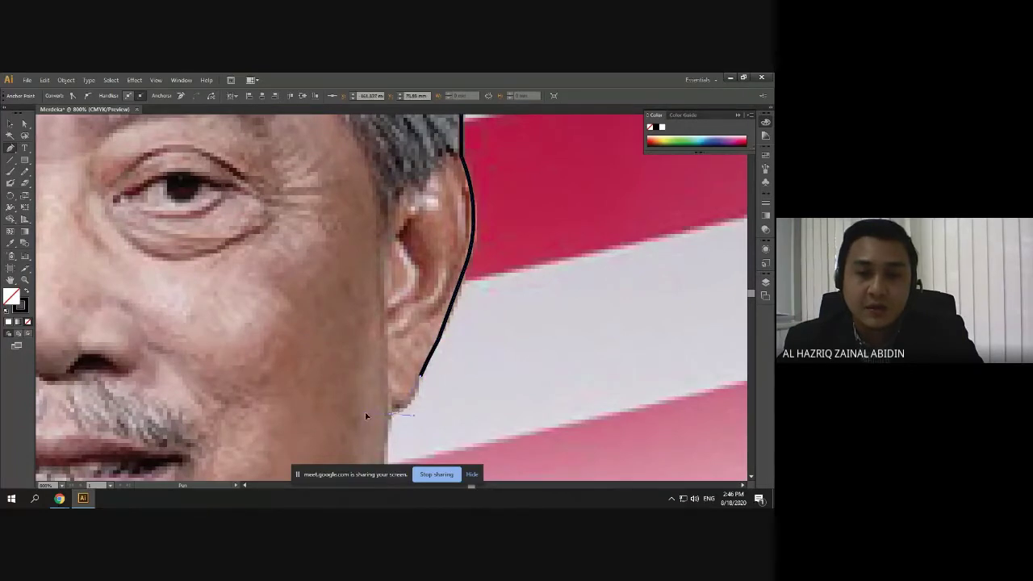
left_click_drag(355, 428, 356, 428)
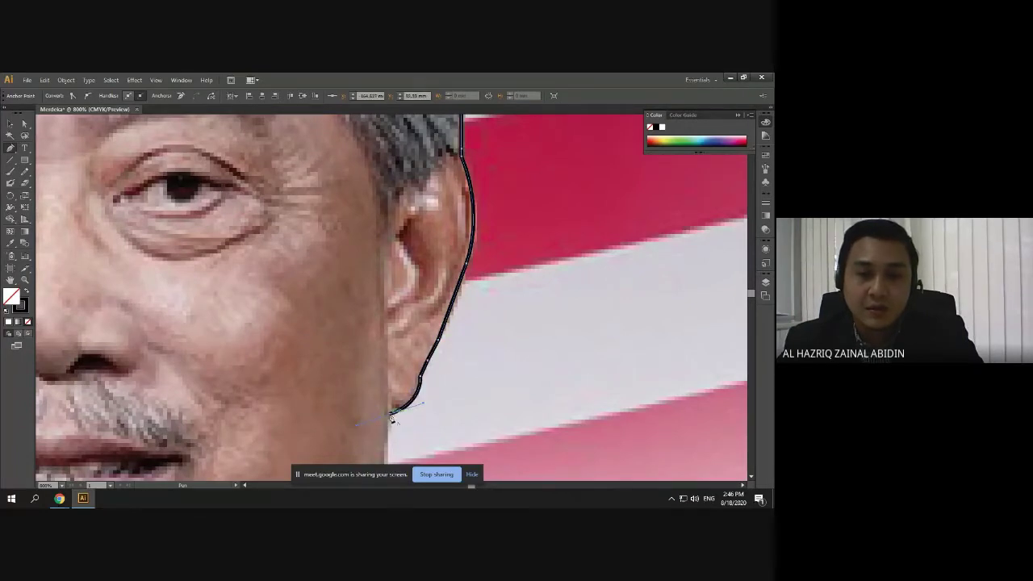
left_click(391, 414)
Trace the jaw and neck edge below the earlobe down to the point where the shirt collar begins
scroll(396, 411, "down", 1)
left_click(383, 436)
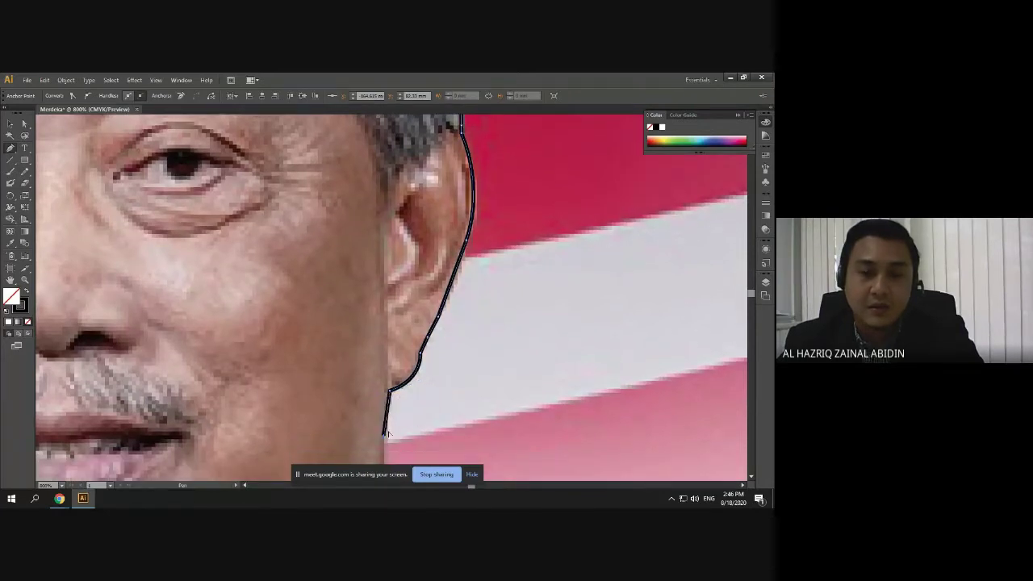
scroll(385, 433, "down", 2)
scroll(389, 432, "down", 2)
scroll(388, 433, "down", 1)
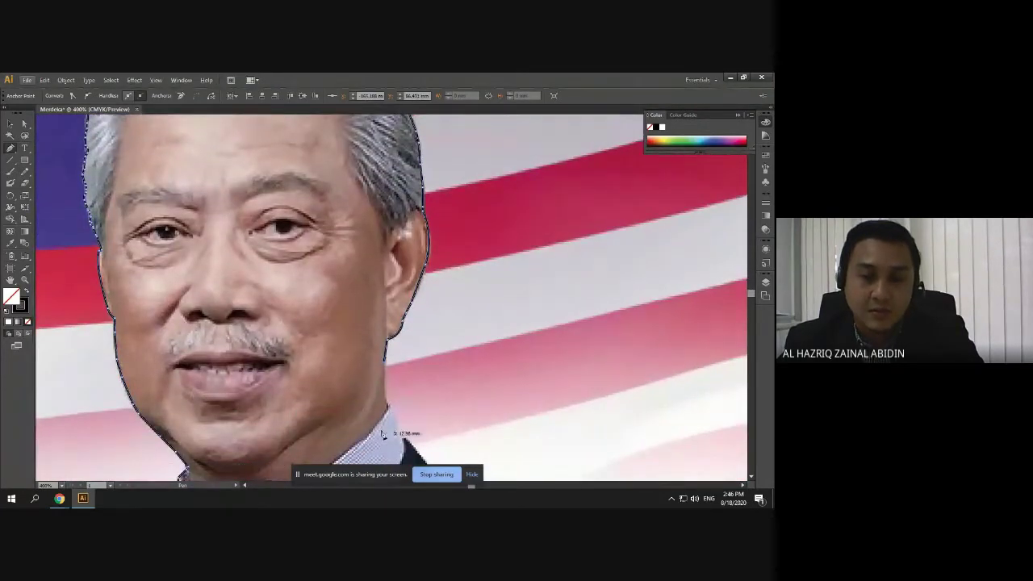
scroll(387, 428, "up", 3)
left_click(392, 343)
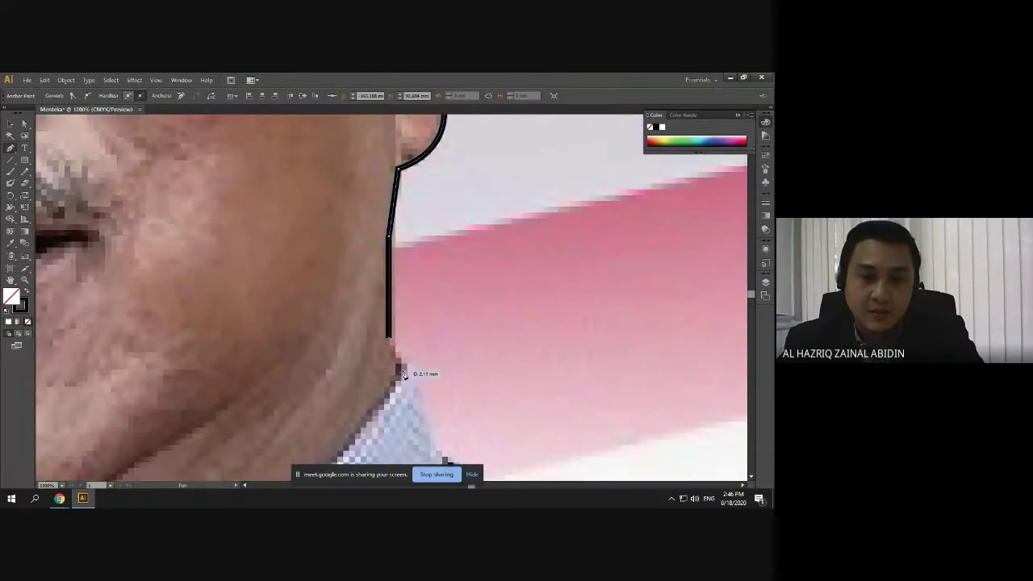
left_click(403, 373)
Round the path over the shirt collar's tip and continue down the collar edge to the dark jacket
scroll(422, 399, "down", 2)
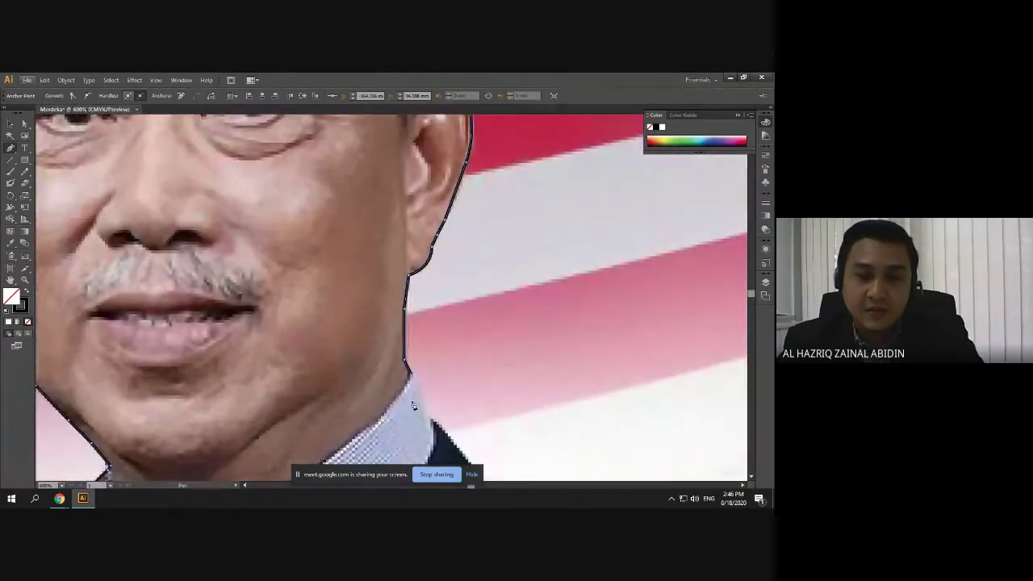
scroll(413, 408, "down", 1)
scroll(432, 395, "up", 3)
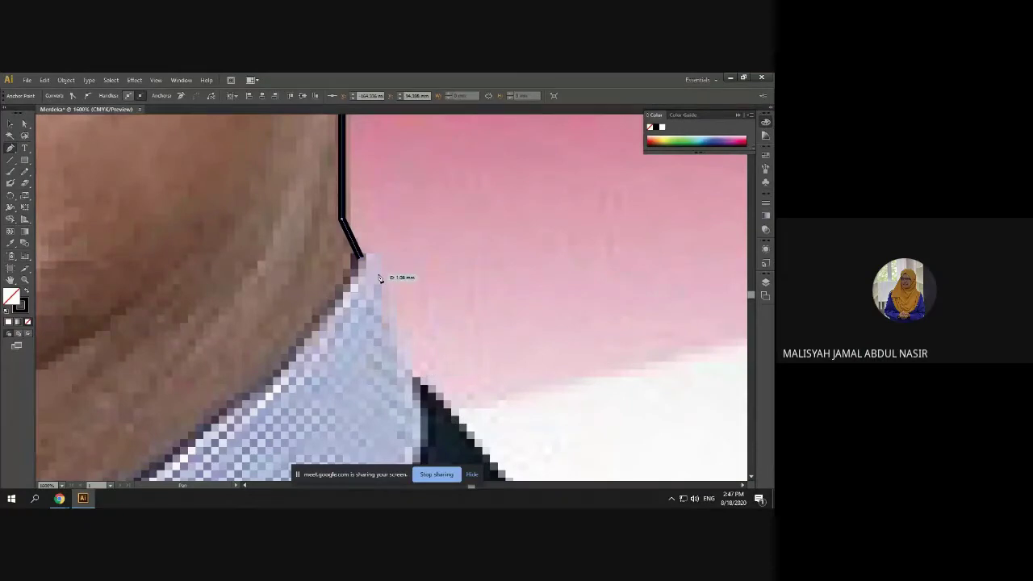
mouse_move(379, 277)
left_mouse_down()
mouse_move(388, 304)
mouse_move(388, 287)
left_mouse_up()
left_click(417, 379)
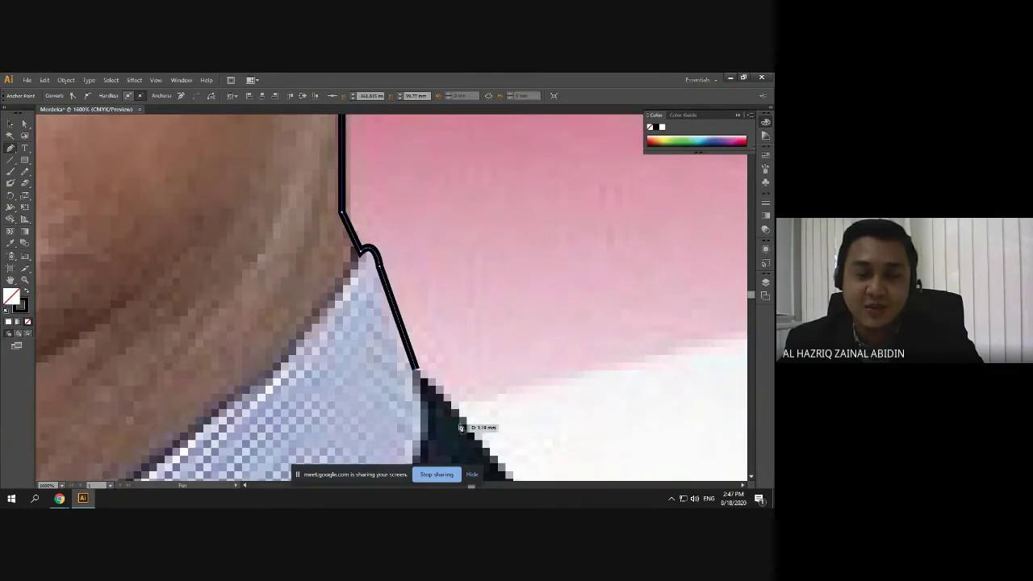
Change the outline's black stroke to a light green with the Color Picker
scroll(464, 419, "down", 1)
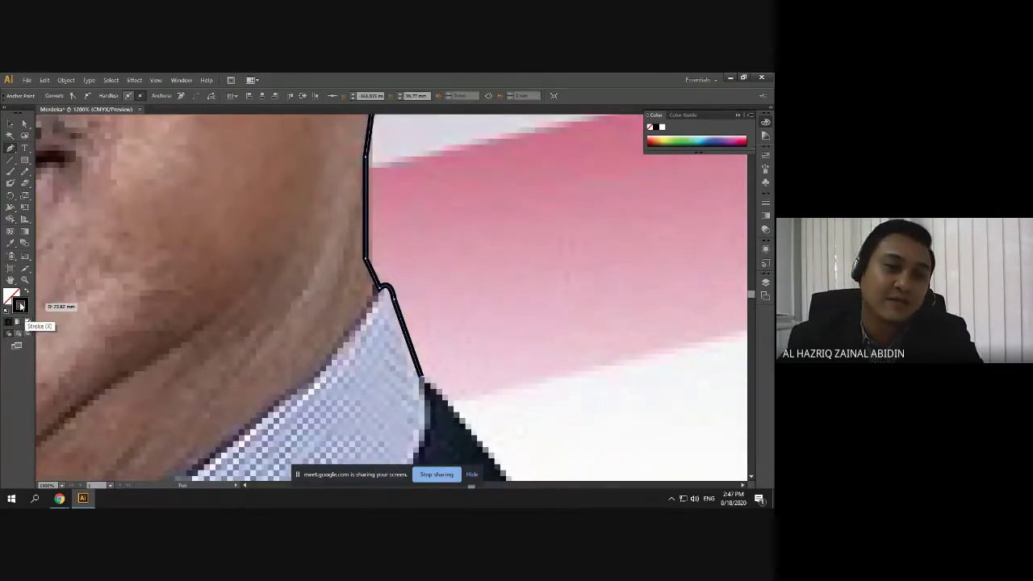
double_click(20, 305)
mouse_move(312, 276)
left_mouse_down()
mouse_move(339, 253)
mouse_move(397, 323)
mouse_move(397, 303)
left_mouse_up()
left_click(384, 221)
left_click(490, 228)
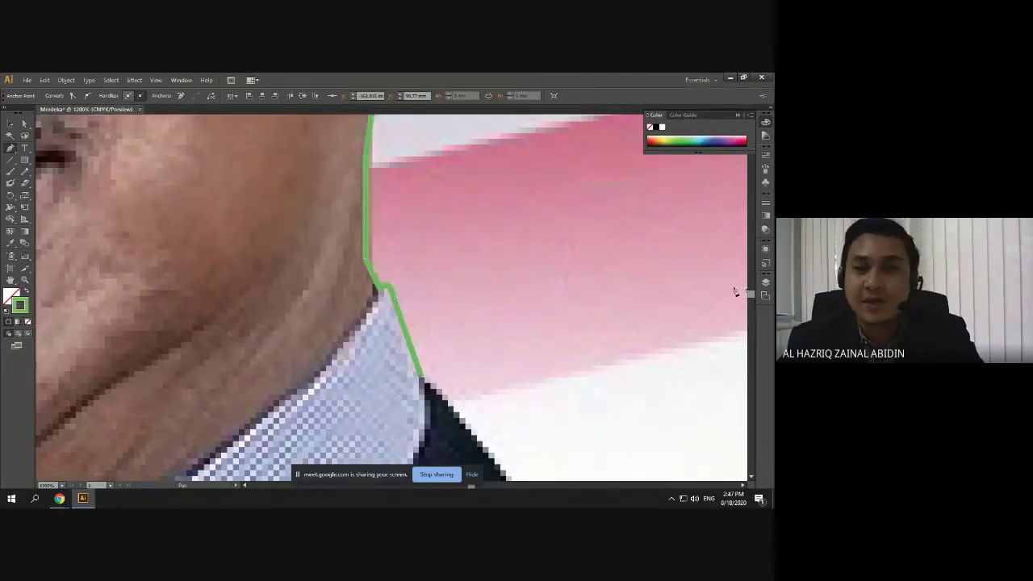
Apply the green C=85 M=10 Y=100 K=0 swatch to the outline's stroke and soften it to RGB 62, 175, 110
left_click(764, 160)
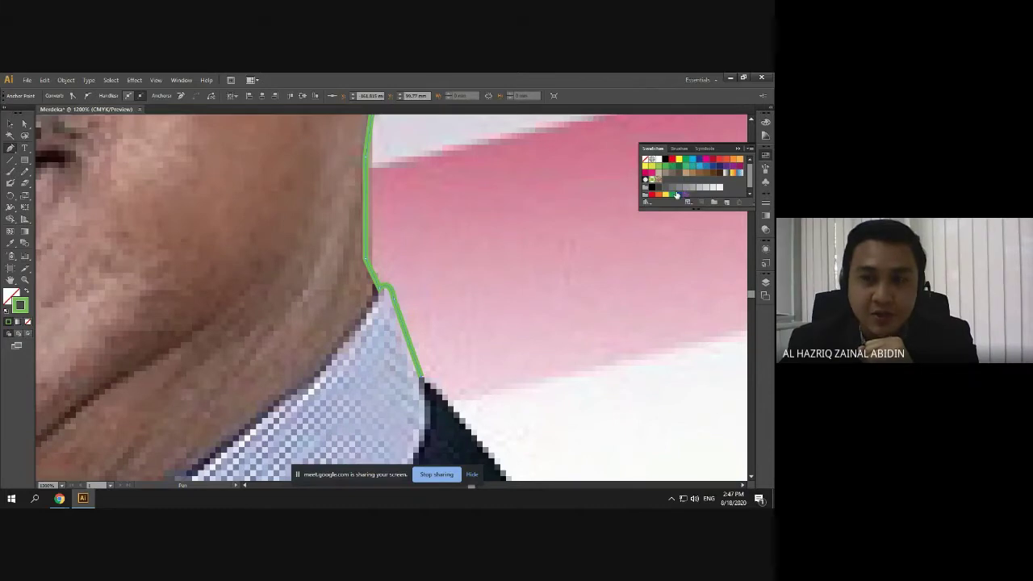
left_click(672, 196)
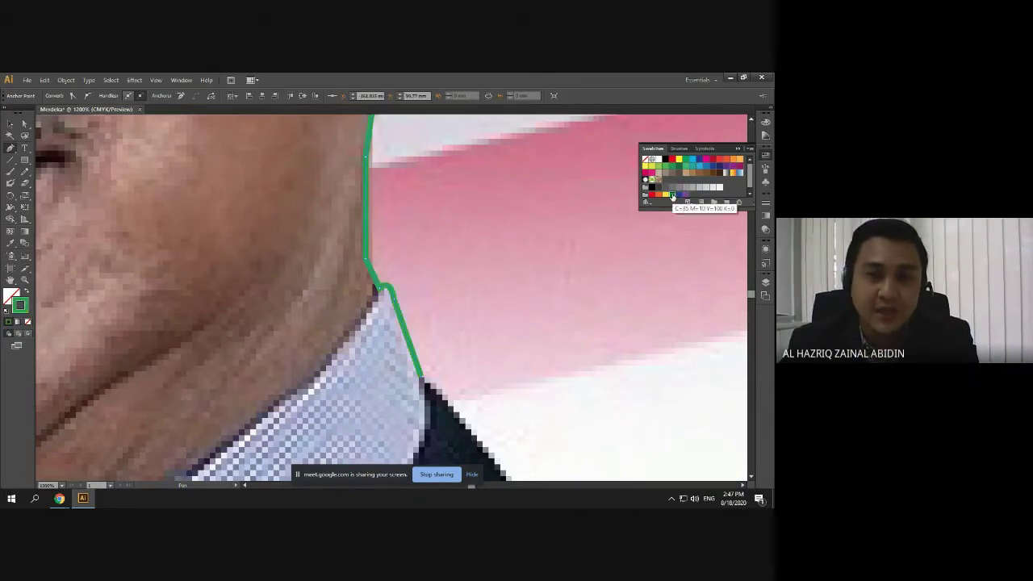
double_click(21, 305)
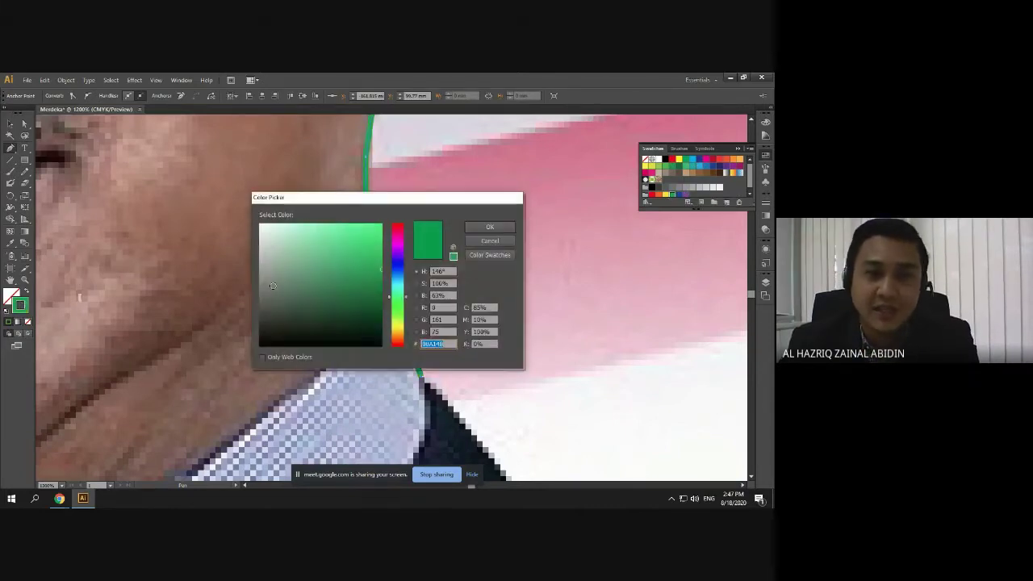
left_click_drag(348, 272, 378, 225)
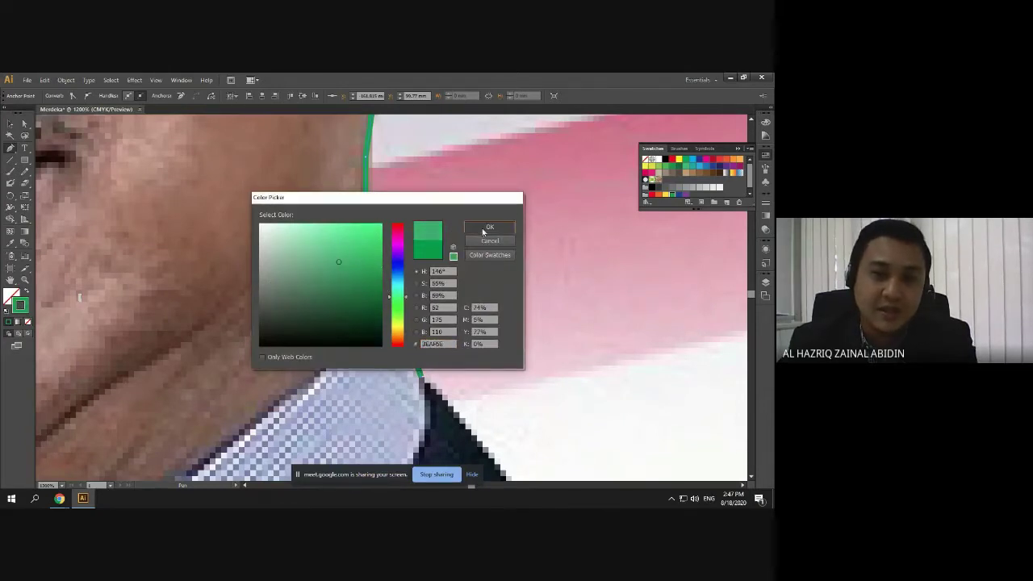
left_click(489, 226)
Deselect the unfinished outline by selecting the placed poster image behind it, finishing with the Selection tool active
left_click(12, 126)
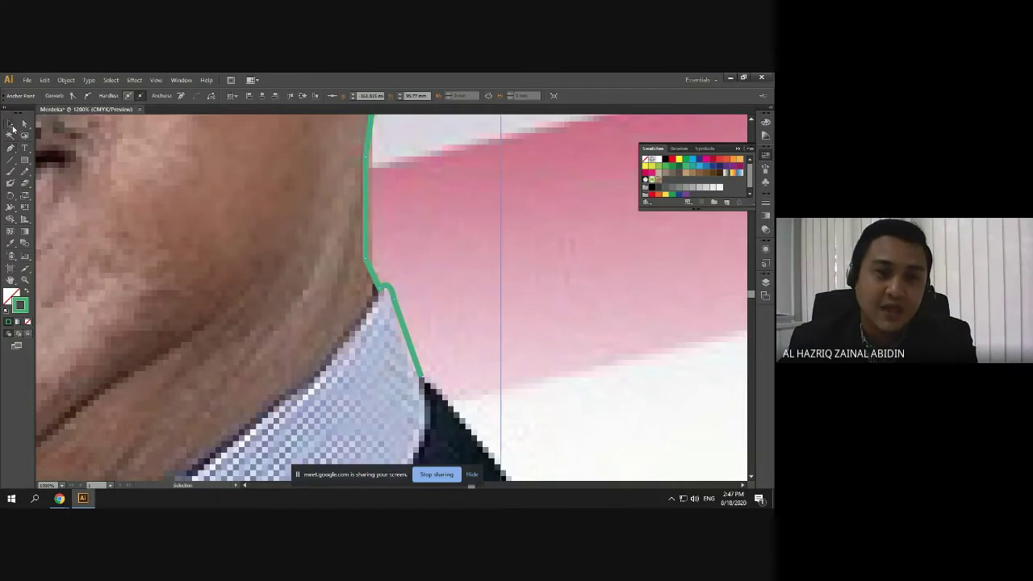
left_click(513, 292)
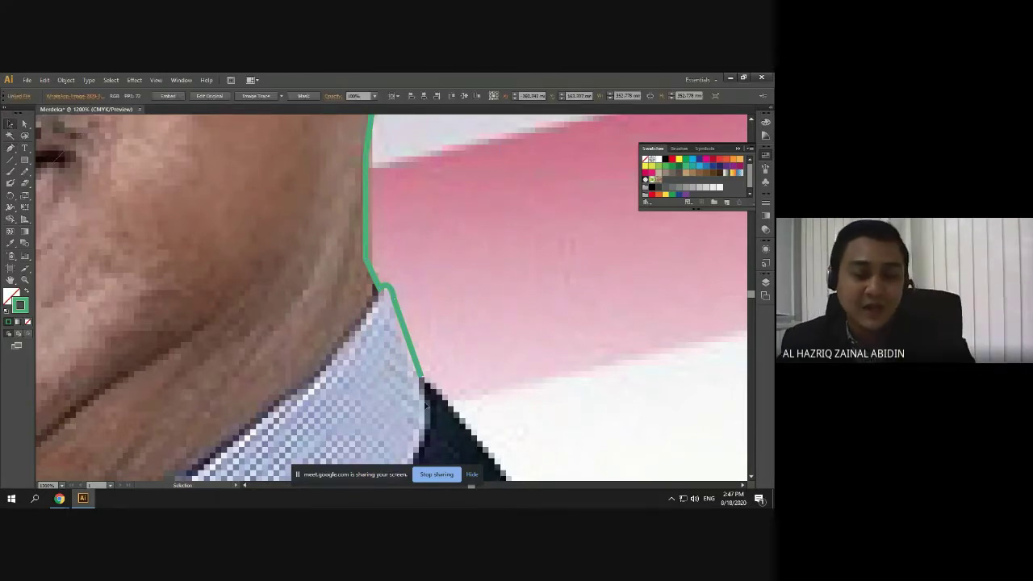
scroll(386, 391, "down", 2)
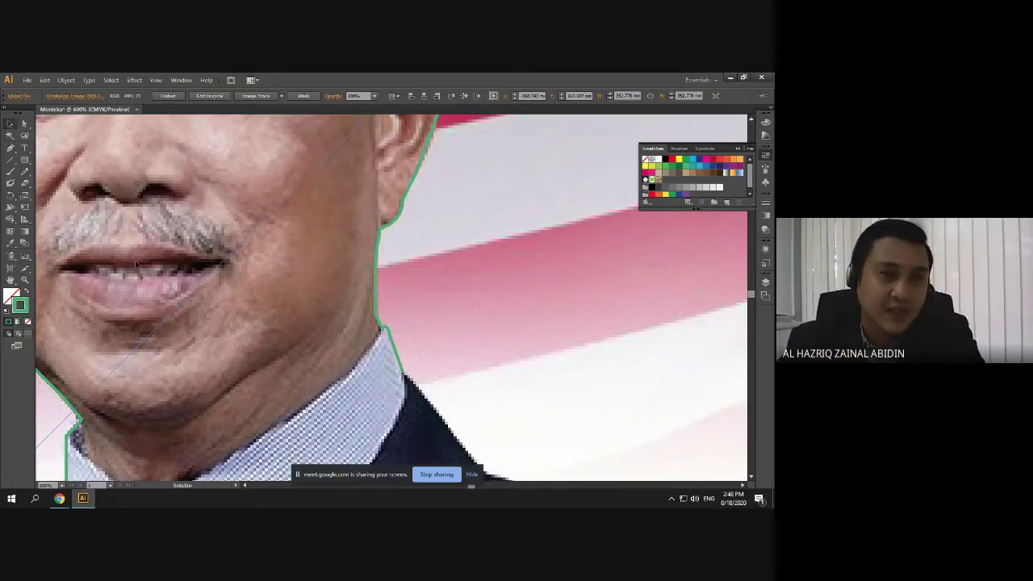
left_click(11, 149)
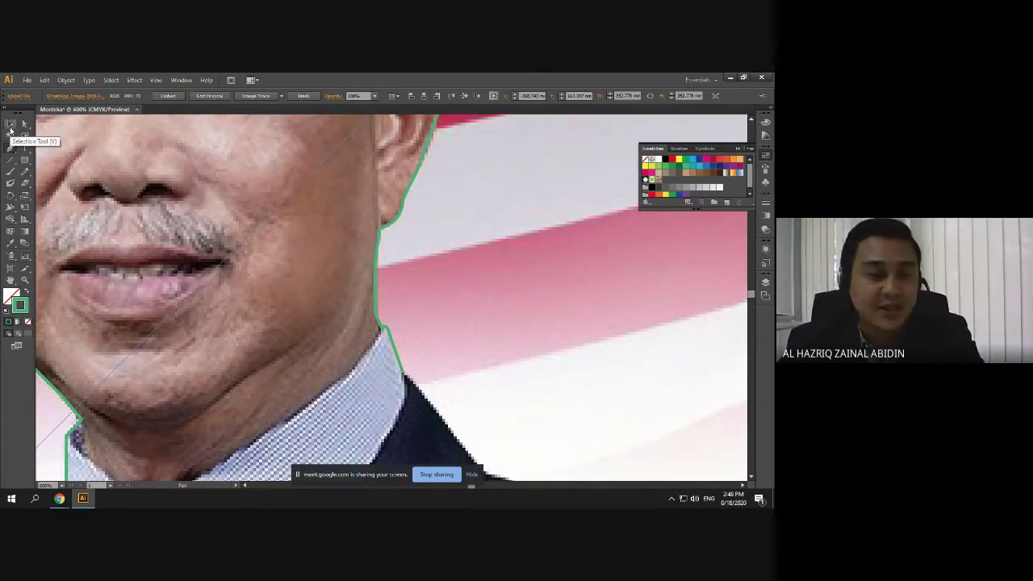
left_click(10, 128)
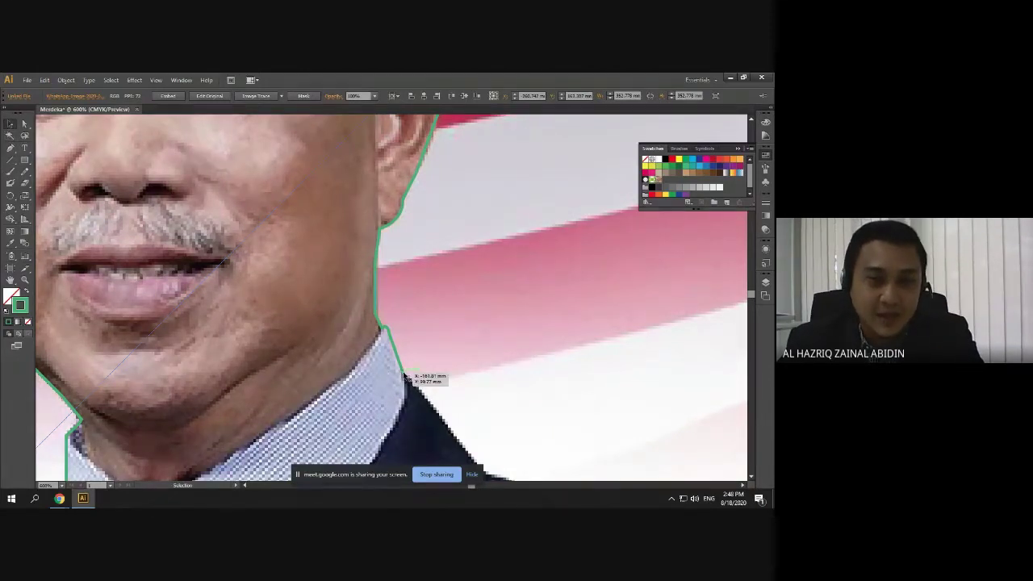
Resume the outline with the Pen tool from its open endpoint where the shirt collar meets the dark jacket
left_click(10, 150)
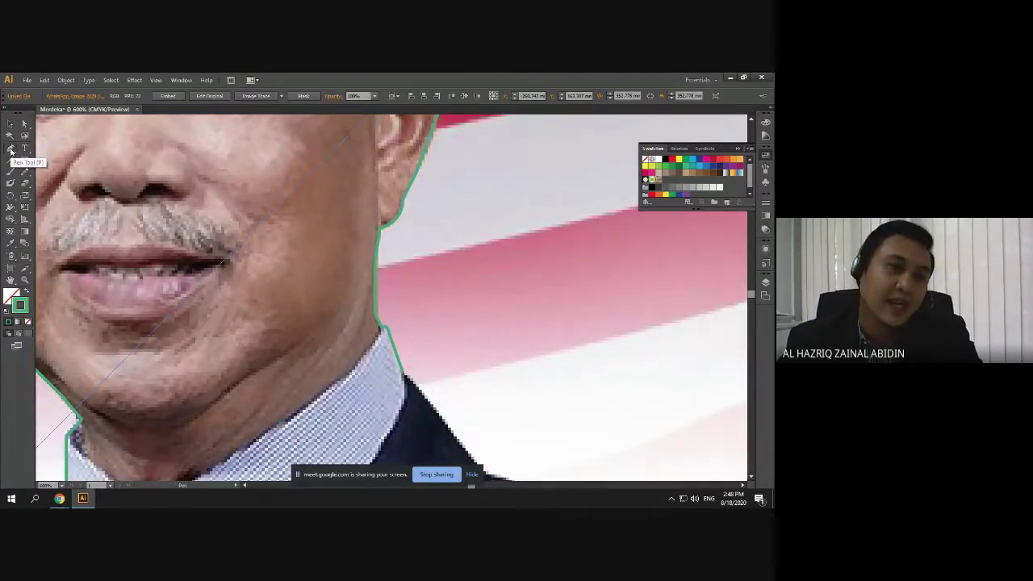
scroll(408, 423, "up", 3)
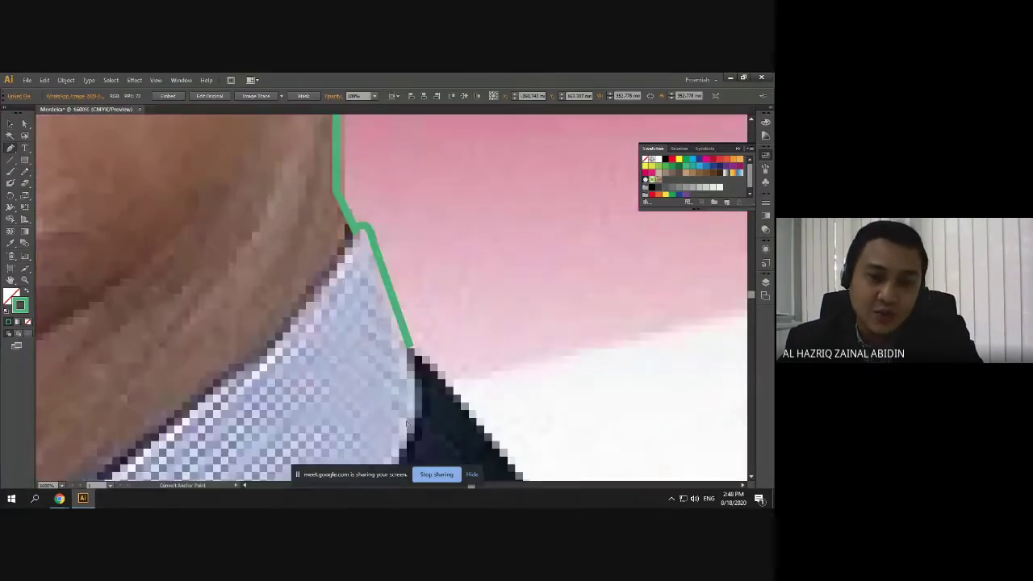
scroll(407, 424, "up", 3)
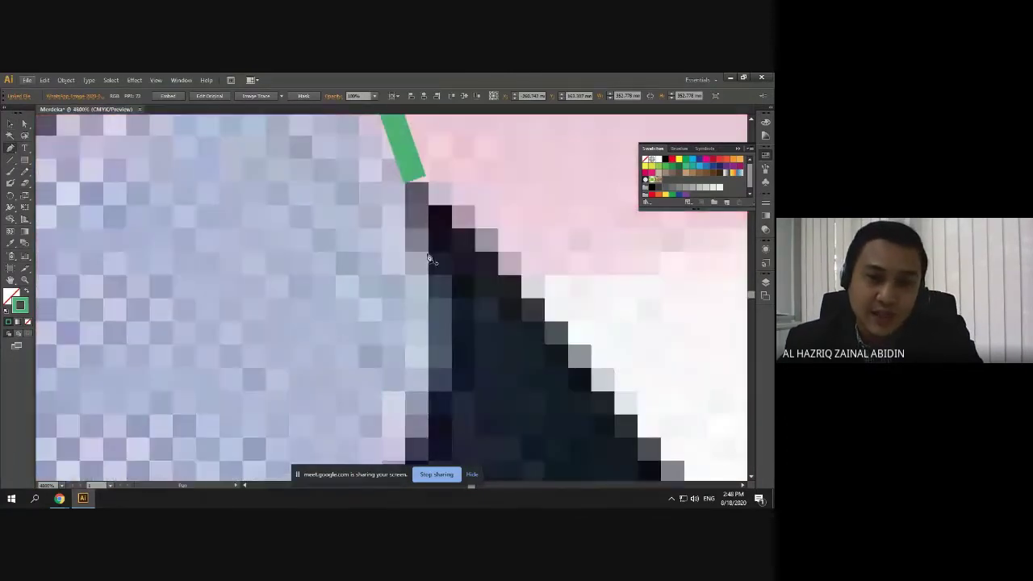
left_click(415, 184)
left_click(472, 272)
scroll(444, 282, "down", 2)
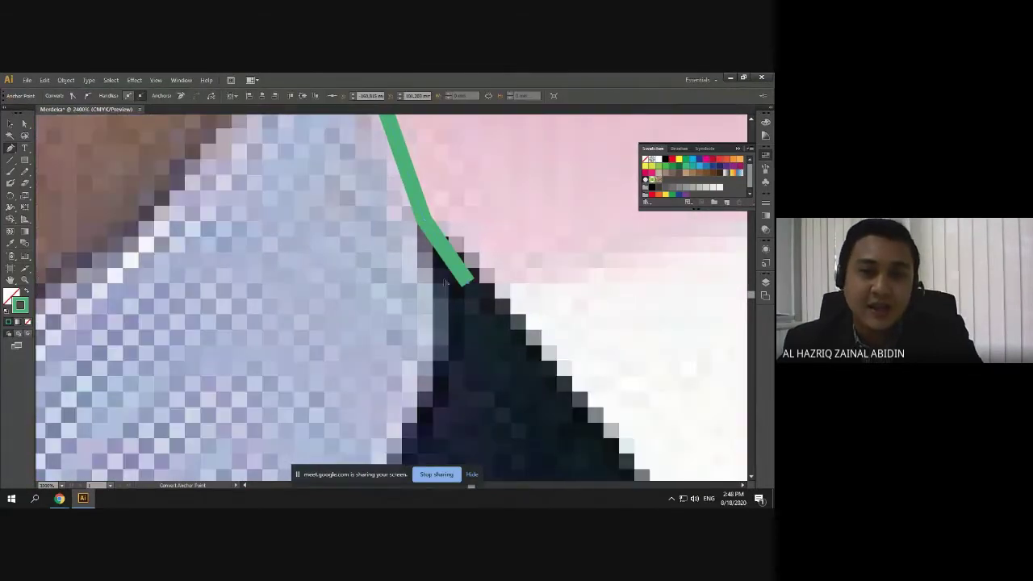
scroll(444, 282, "down", 4)
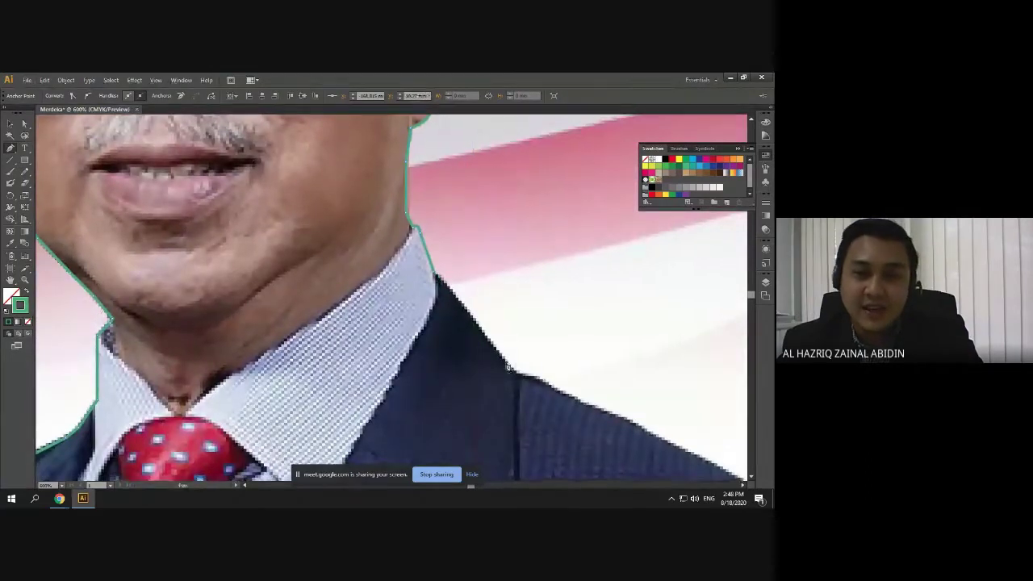
Trace the jacket collar's outer edge from the shirt collar down to the notch where the shoulder begins
scroll(533, 363, "up", 3)
scroll(516, 362, "down", 1)
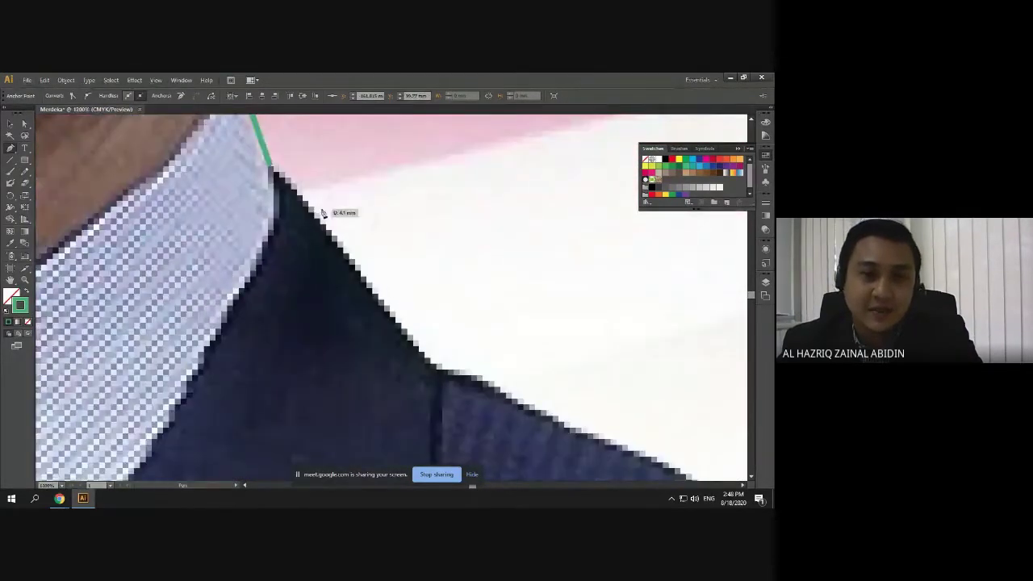
left_click(315, 214)
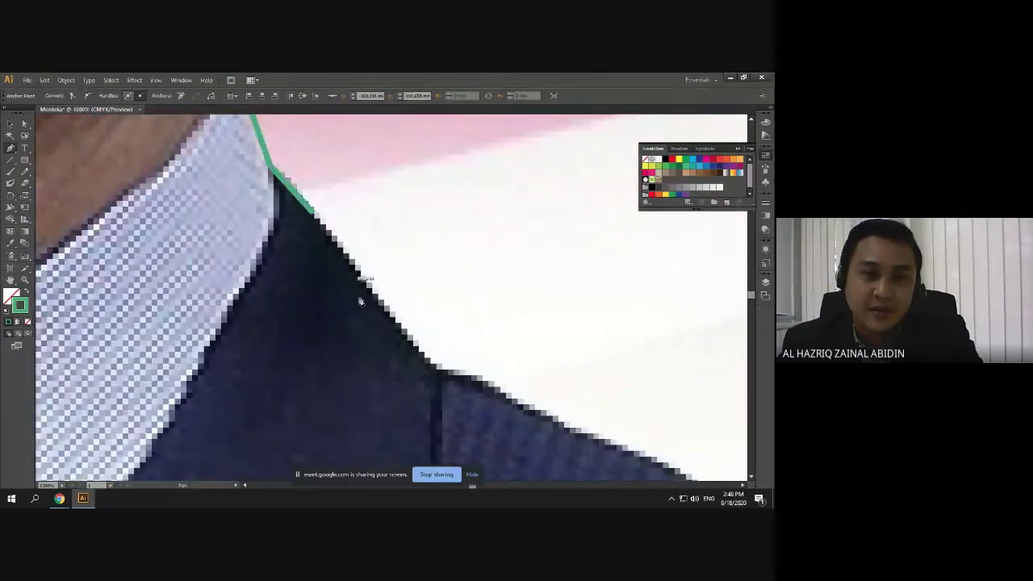
left_click(438, 372)
Continue the path along the sloping jacket shoulder to the start of its rounded outer corner
scroll(448, 384, "down", 4)
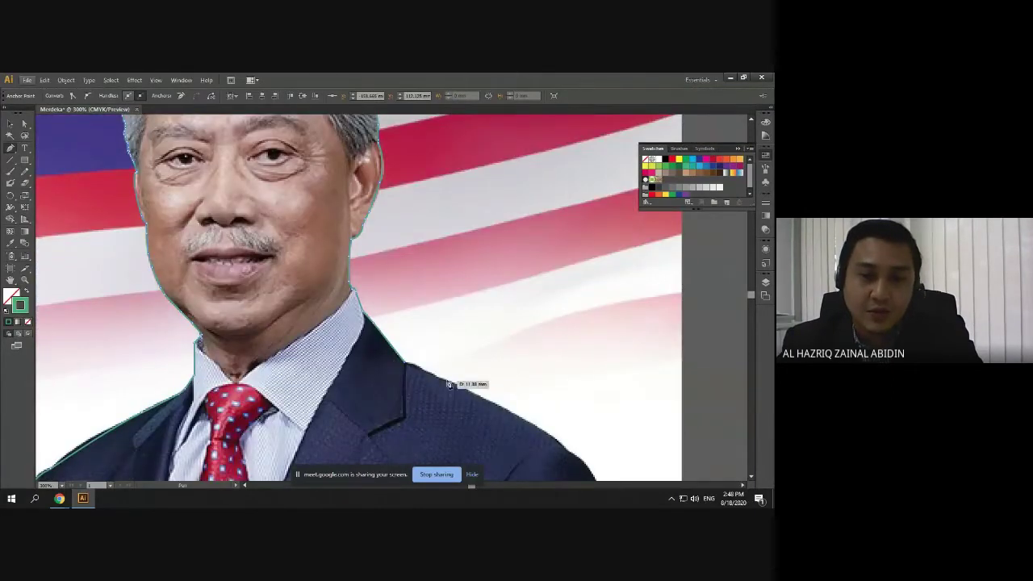
left_click(492, 404)
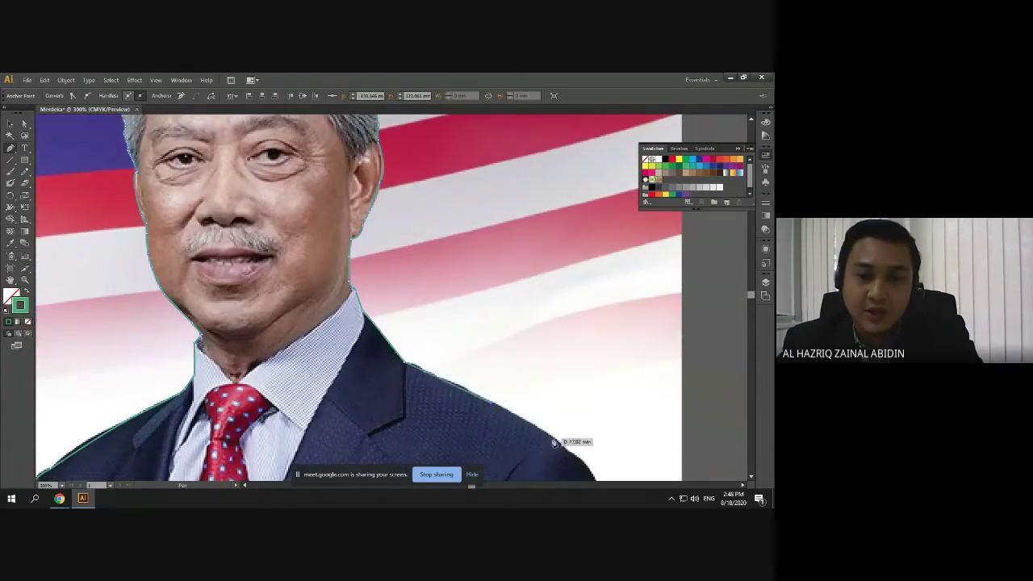
left_click(555, 442)
scroll(560, 442, "down", 3)
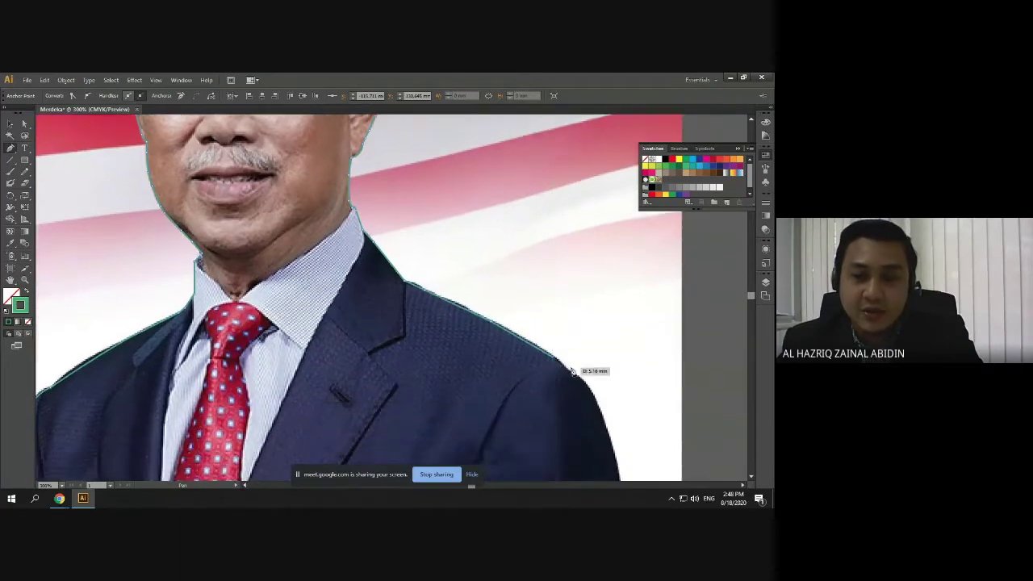
left_click(568, 374)
Curve the path around the shoulder's rounded corner and down onto the upper sleeve's outer edge
scroll(565, 376, "down", 2)
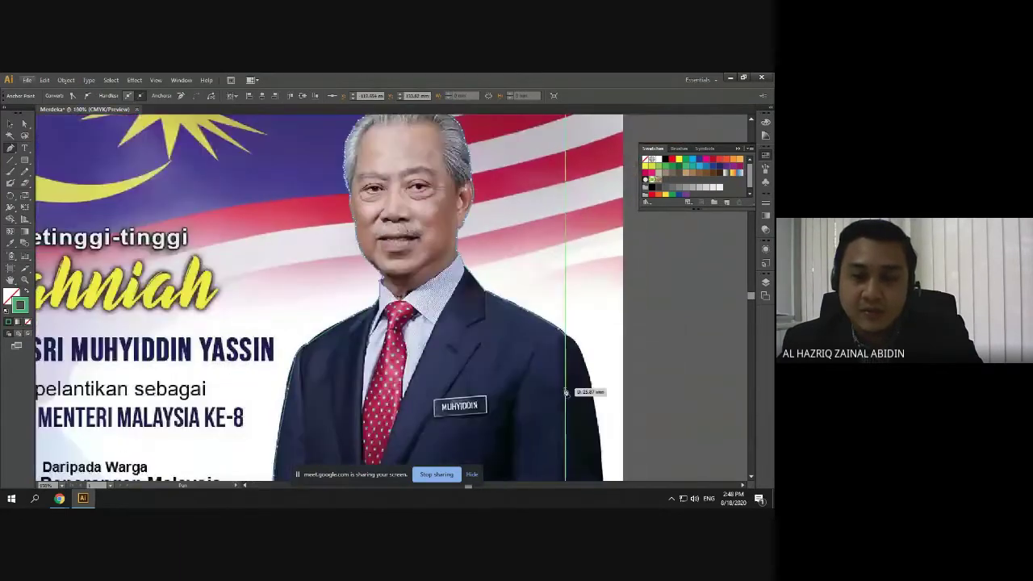
scroll(607, 407, "up", 2)
left_click(563, 316)
left_click_drag(563, 317, 576, 379)
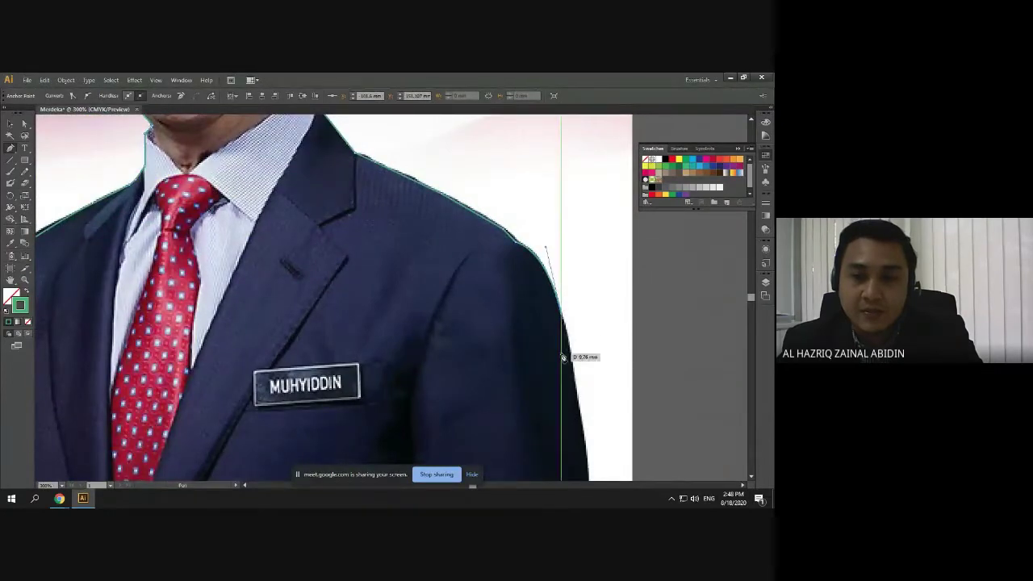
Follow the sleeve's outer edge down to the bent elbow with short curved segments
scroll(562, 317, "down", 4)
scroll(549, 328, "up", 3)
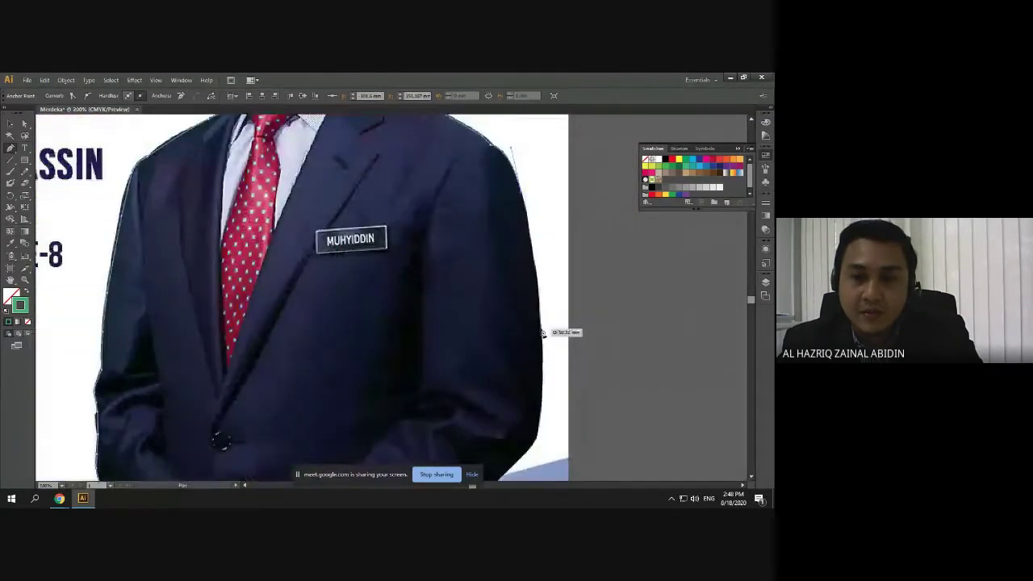
left_click_drag(541, 331, 541, 373)
key("ctrl+z")
left_click_drag(538, 294, 542, 320)
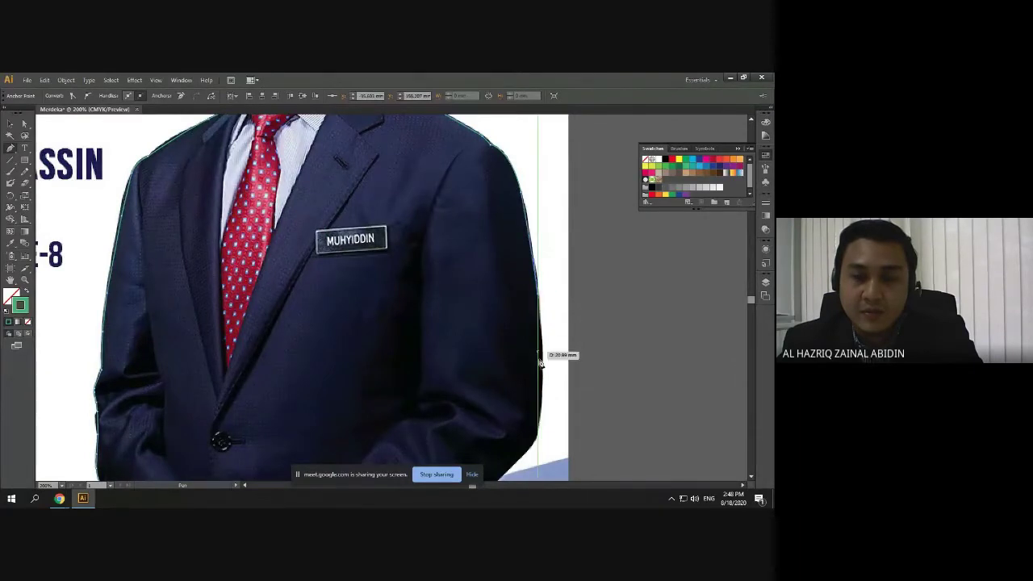
left_click(541, 389)
left_click_drag(542, 401, 541, 399)
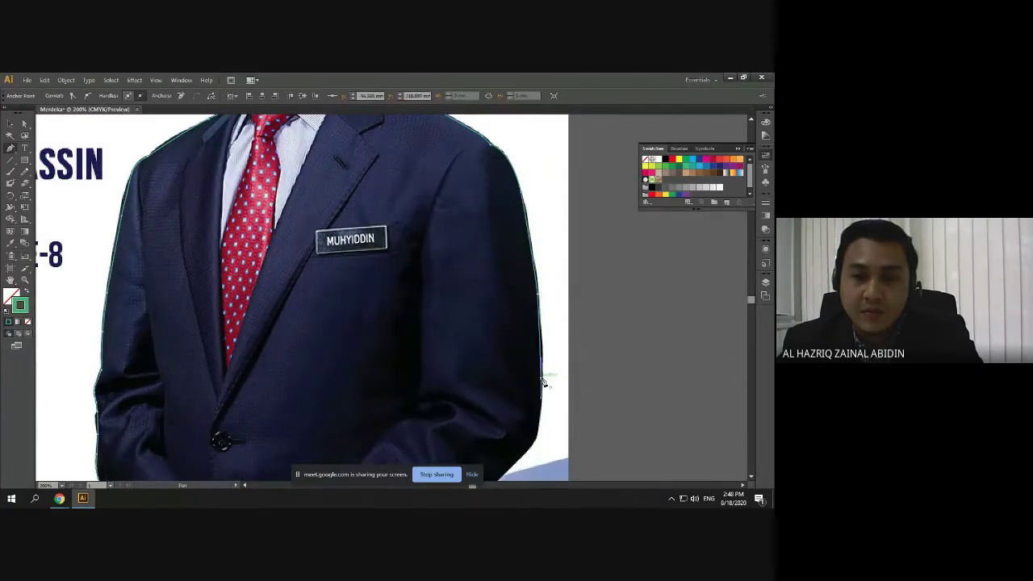
left_click_drag(536, 437, 530, 453)
left_click(537, 438)
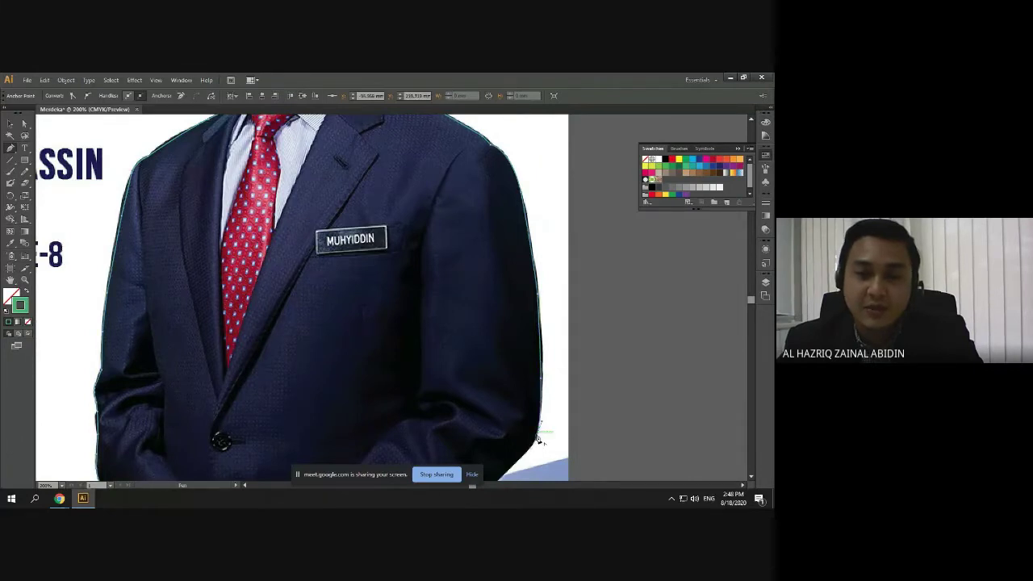
Trace the forearm's underside from the elbow to the jacket's side and remove that anchor's outgoing handle for a sharp corner
scroll(542, 436, "down", 1)
scroll(542, 434, "down", 3)
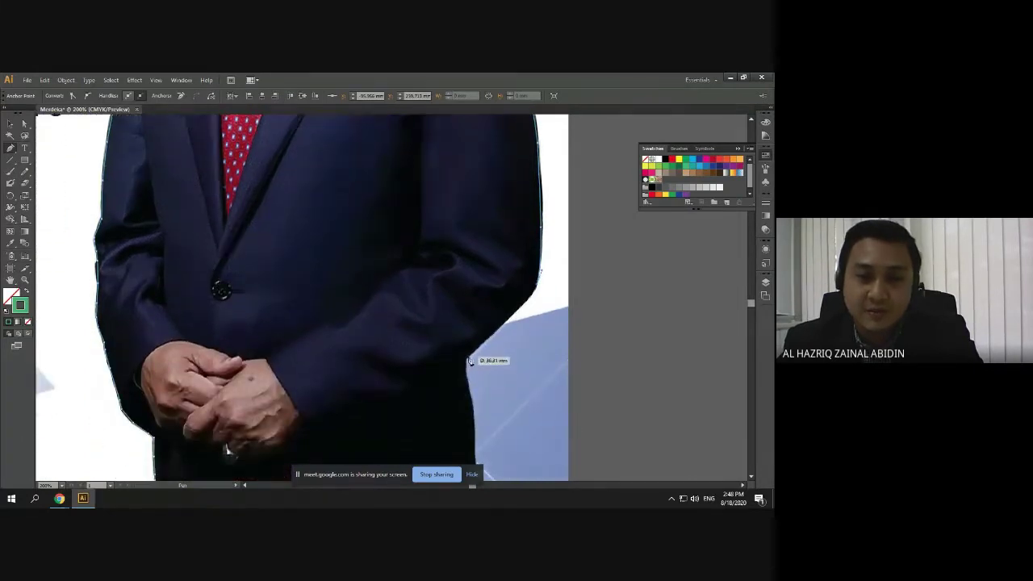
left_click(467, 360)
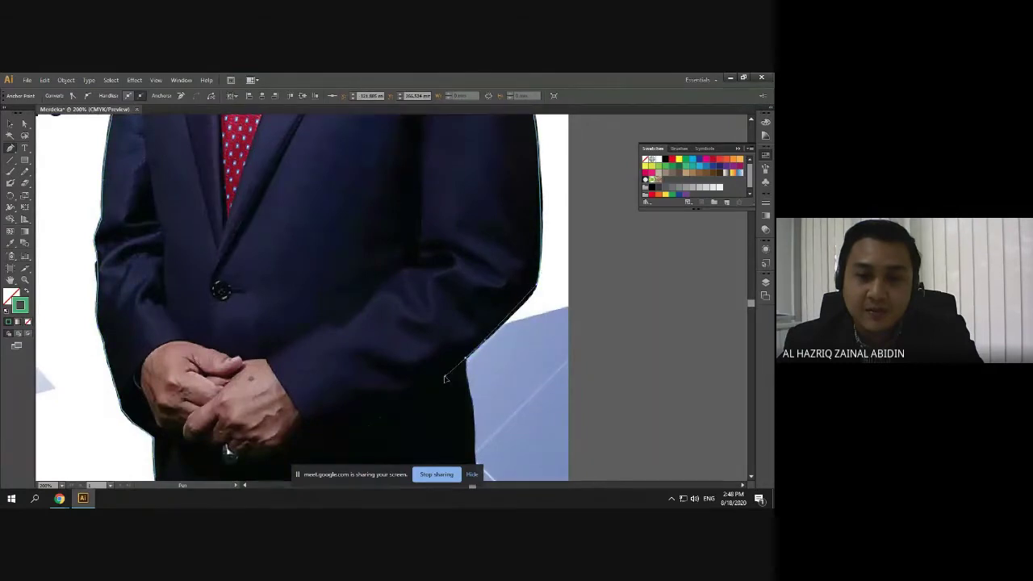
left_click_drag(414, 402, 414, 403)
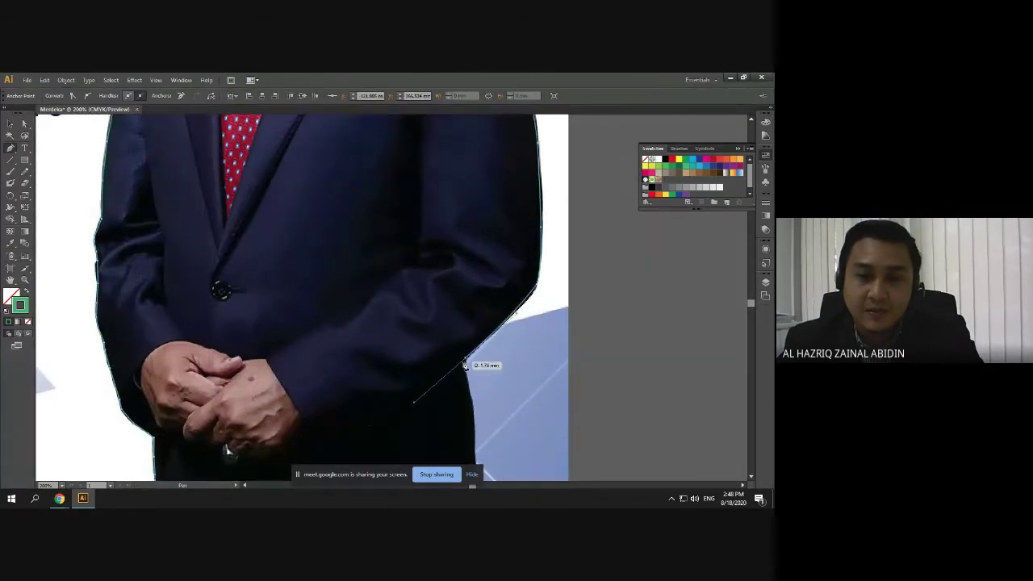
left_click(466, 359)
Trace the jacket's side down to the black footer bar and close the outline along the figure's base
scroll(473, 386, "down", 1)
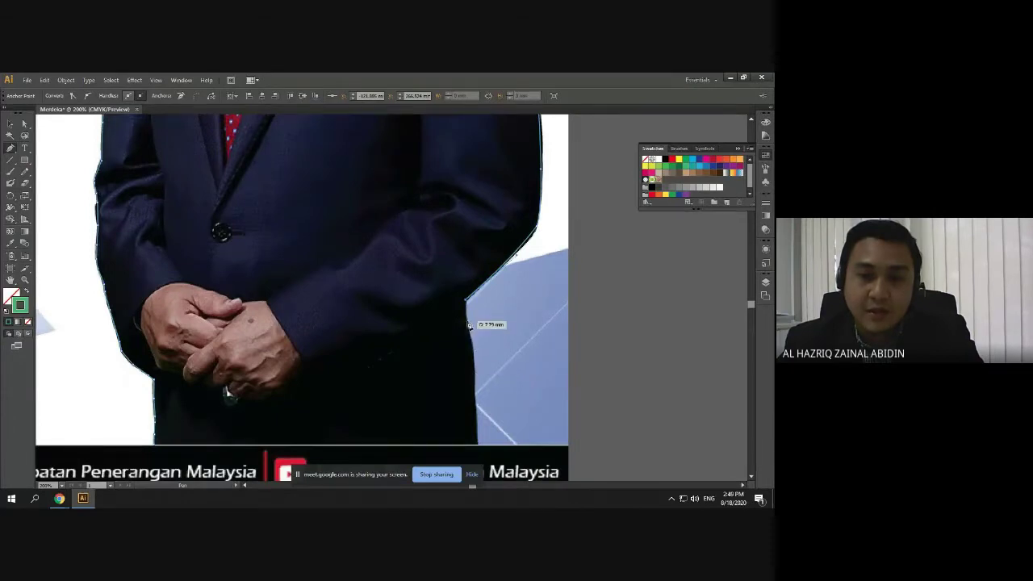
left_click(474, 352)
left_click(476, 396)
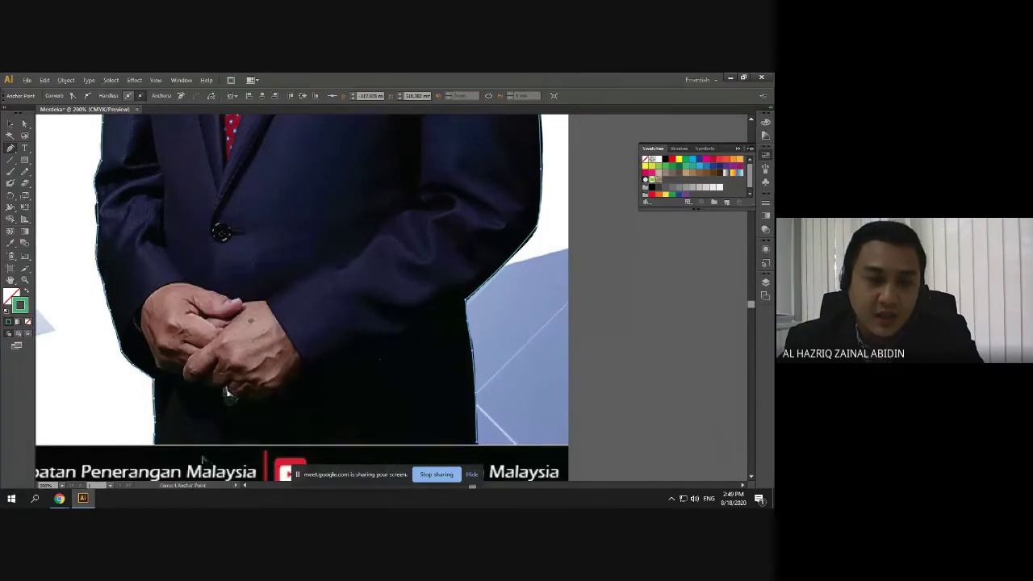
scroll(146, 456, "up", 4)
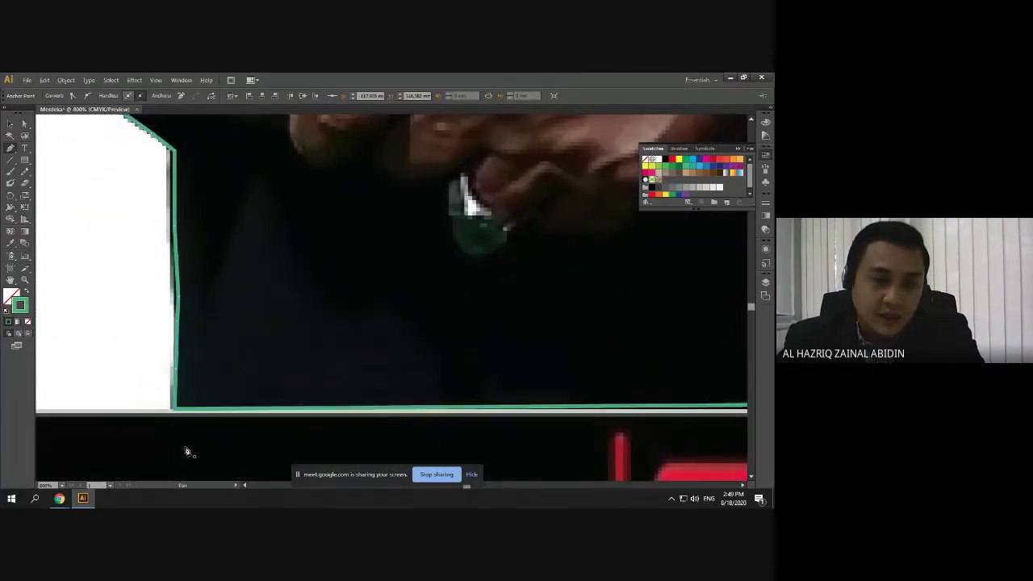
scroll(153, 365, "down", 3)
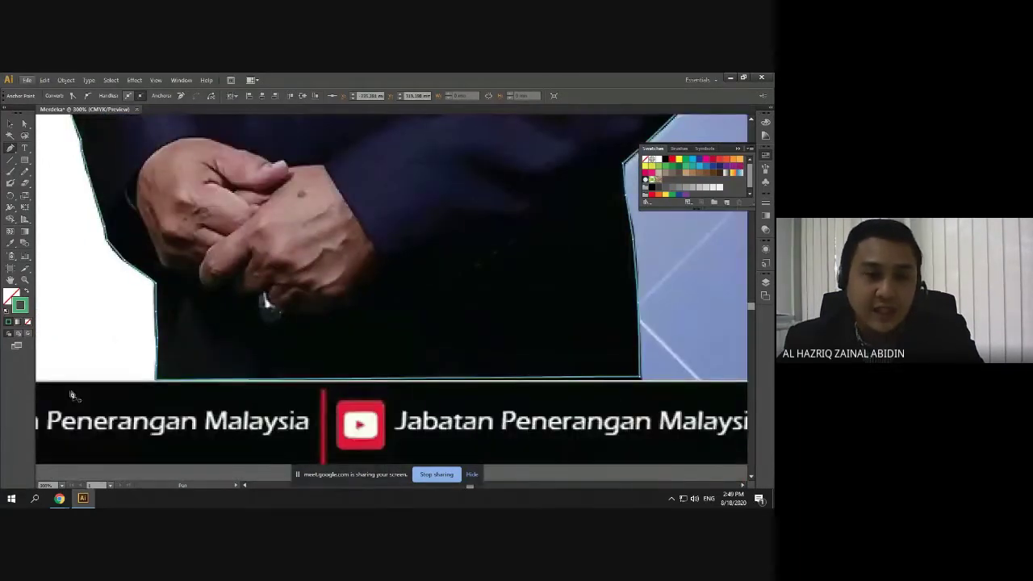
Switch to the Selection tool and deselect the closed outline
left_click(9, 126)
scroll(331, 262, "down", 4)
left_click(459, 347)
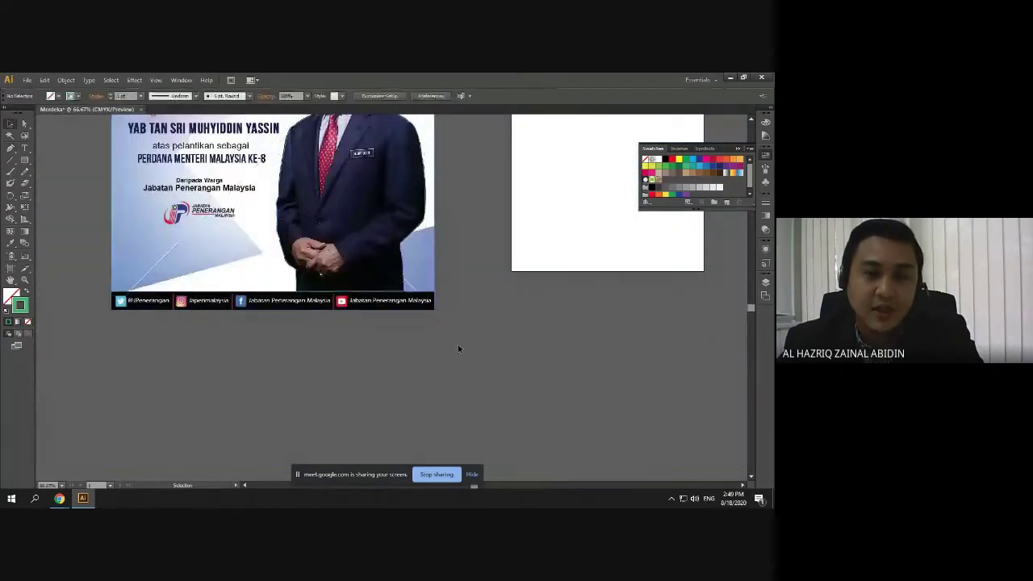
Move the closed outline over to the blank artboard, check its lower edge, and undo the move
scroll(410, 276, "up", 1)
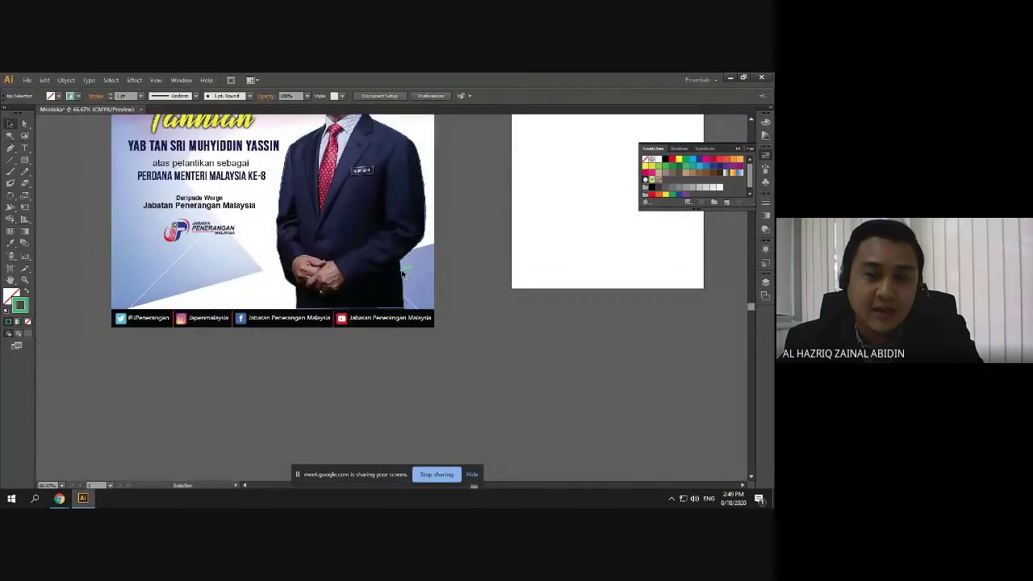
left_click_drag(405, 272, 626, 363)
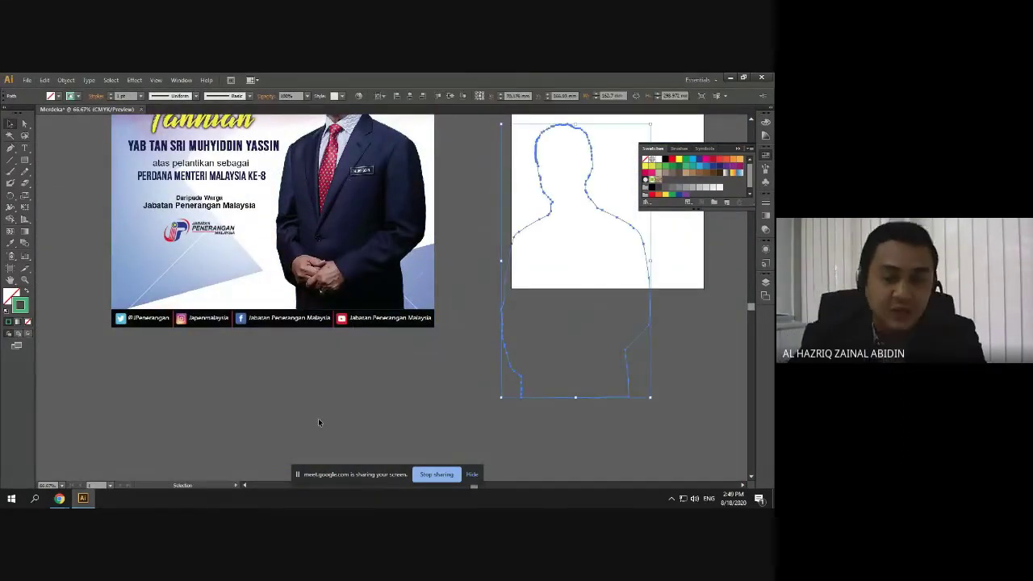
left_click(541, 416)
scroll(534, 396, "up", 5)
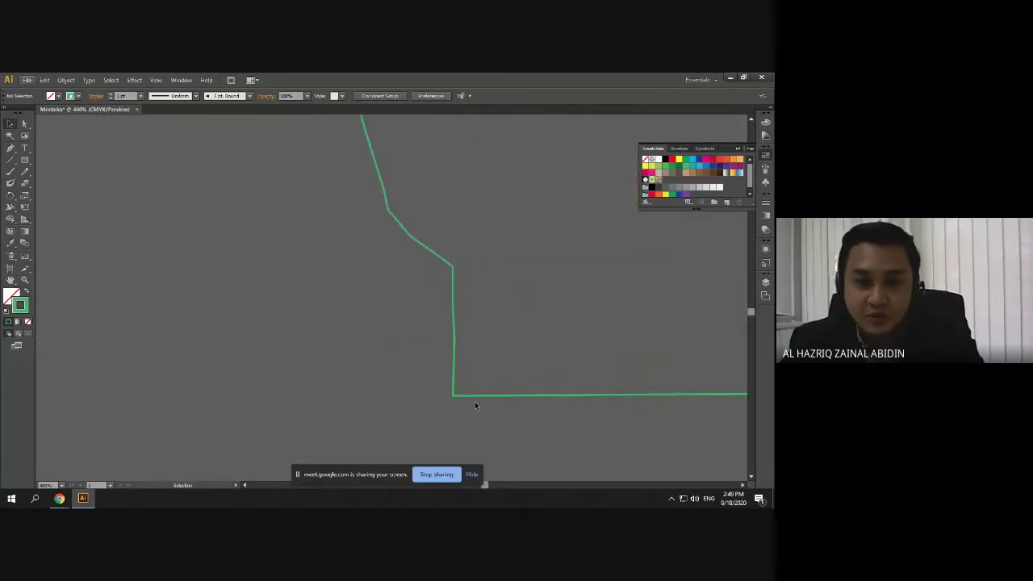
scroll(336, 381, "down", 7)
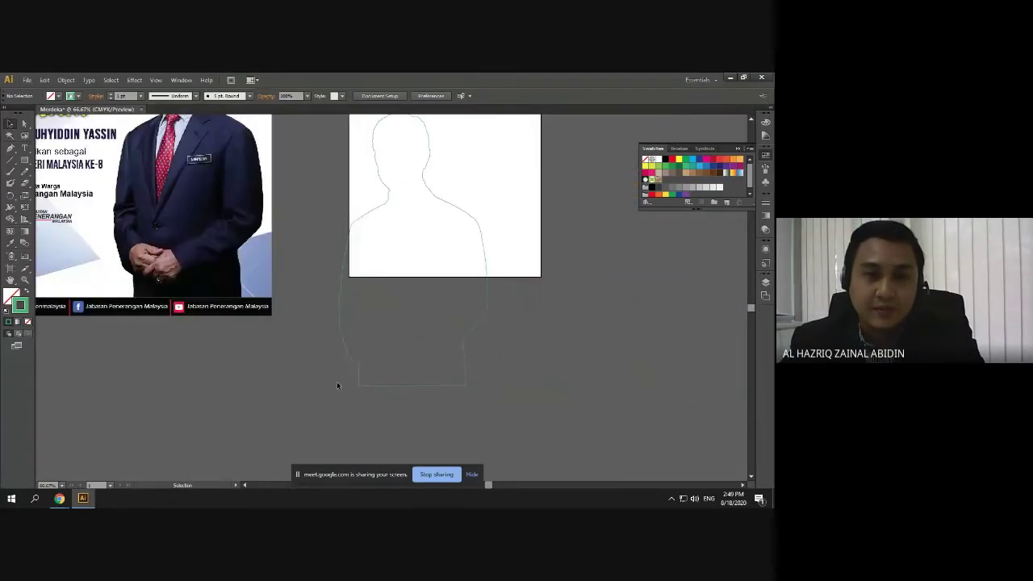
scroll(226, 270, "up", 3)
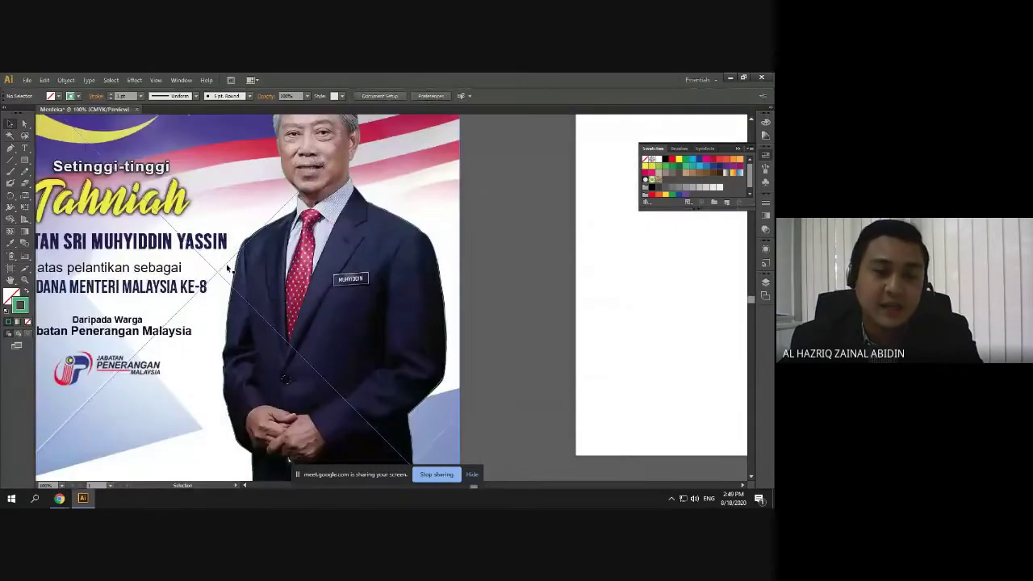
Select the placed poster image together with the closed outline of the man
scroll(252, 287, "down", 2)
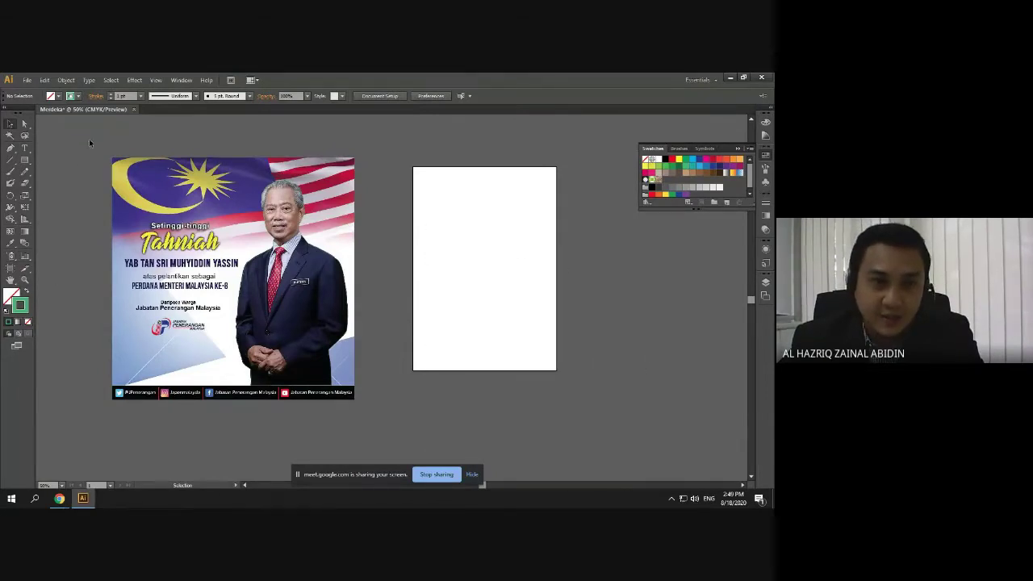
key("ctrl+a")
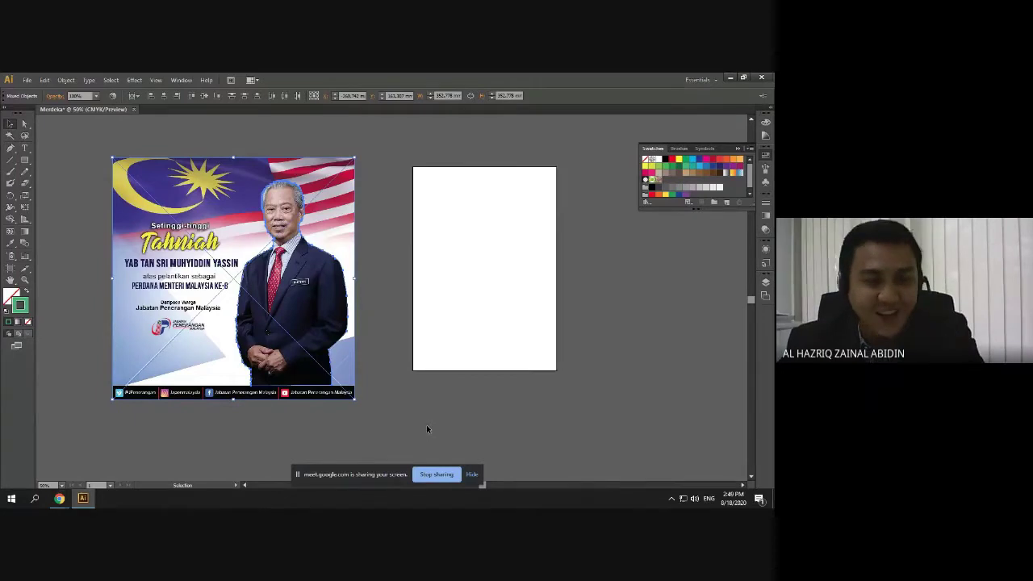
left_click(438, 385)
scroll(110, 242, "down", 2)
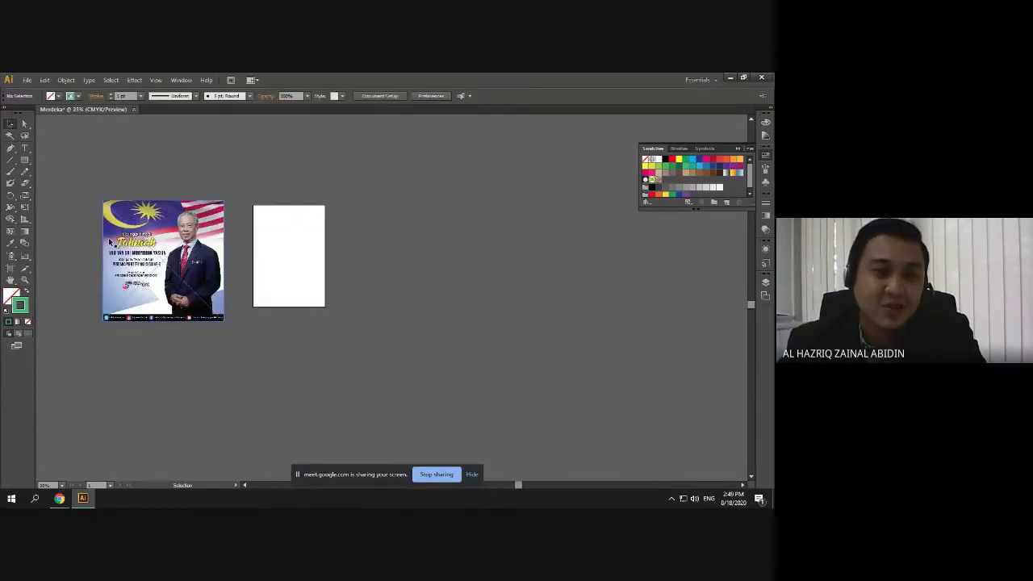
scroll(119, 241, "left", 3)
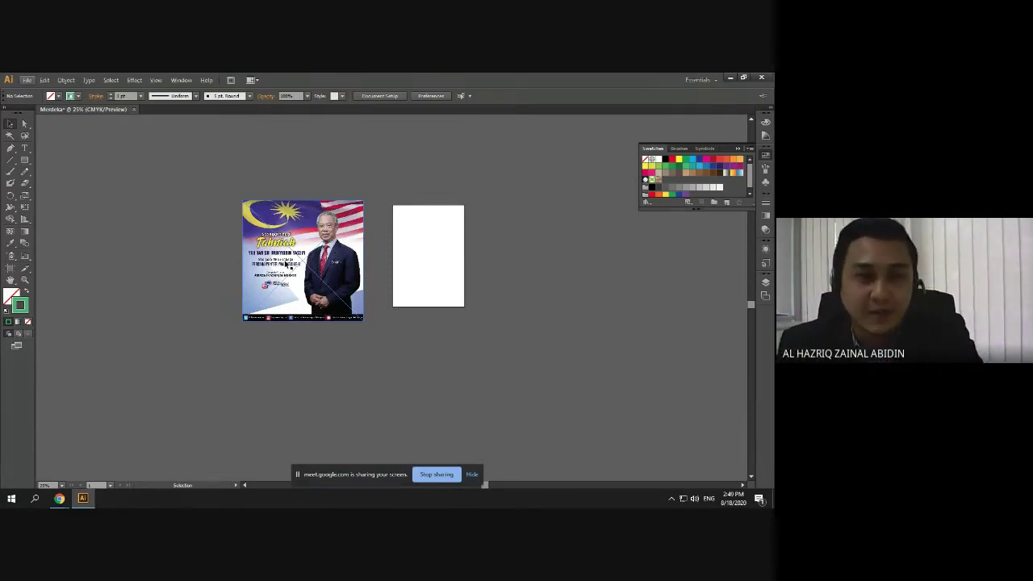
scroll(342, 325, "up", 2)
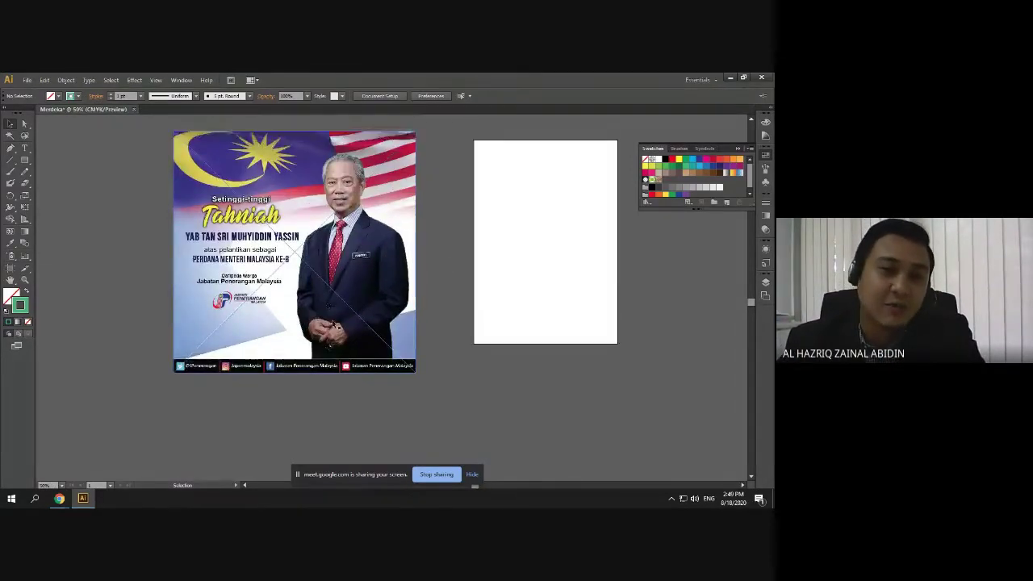
scroll(332, 326, "up", 1)
left_click_drag(440, 379, 443, 441)
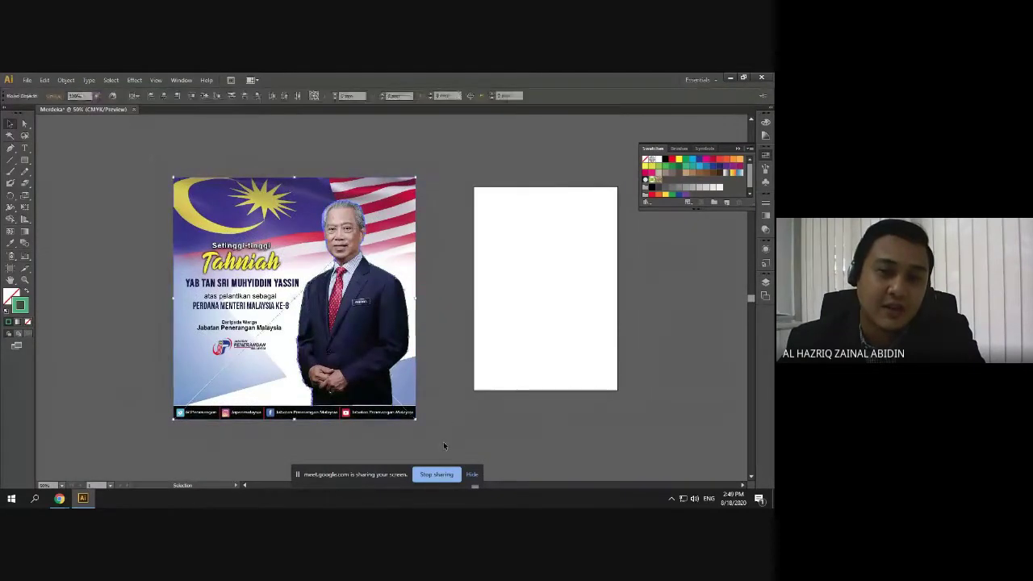
Make a clipping mask from the selected outline and poster image to cut out the suited man, leaving the result deselected
right_click(366, 293)
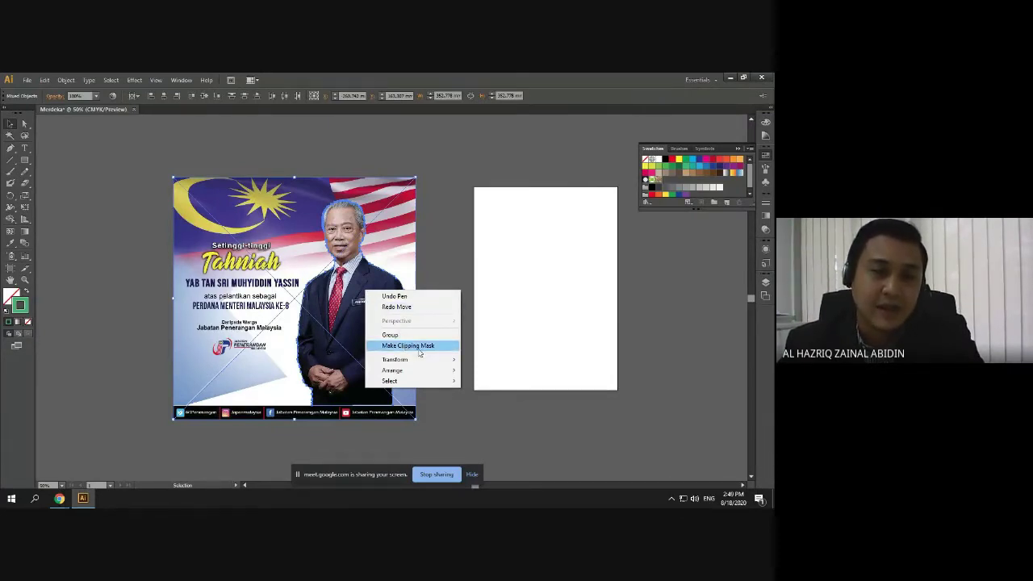
left_click(123, 253)
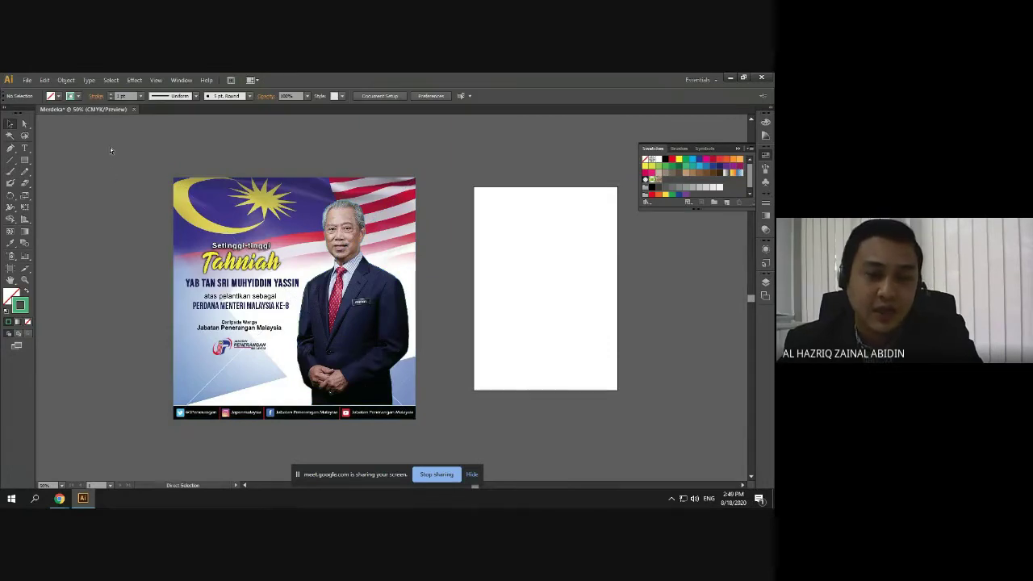
right_click(323, 259)
left_click(349, 316)
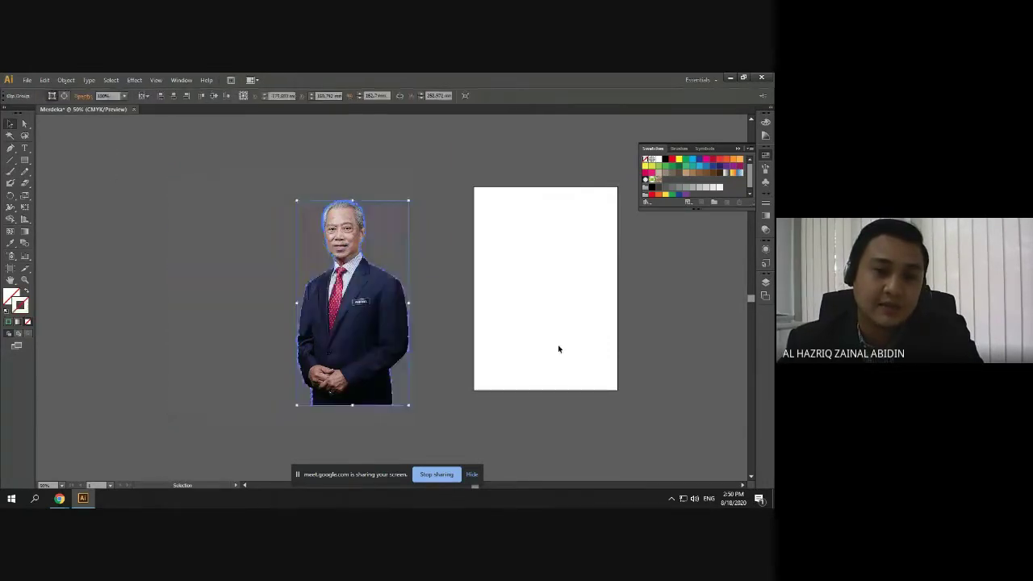
left_click(557, 349)
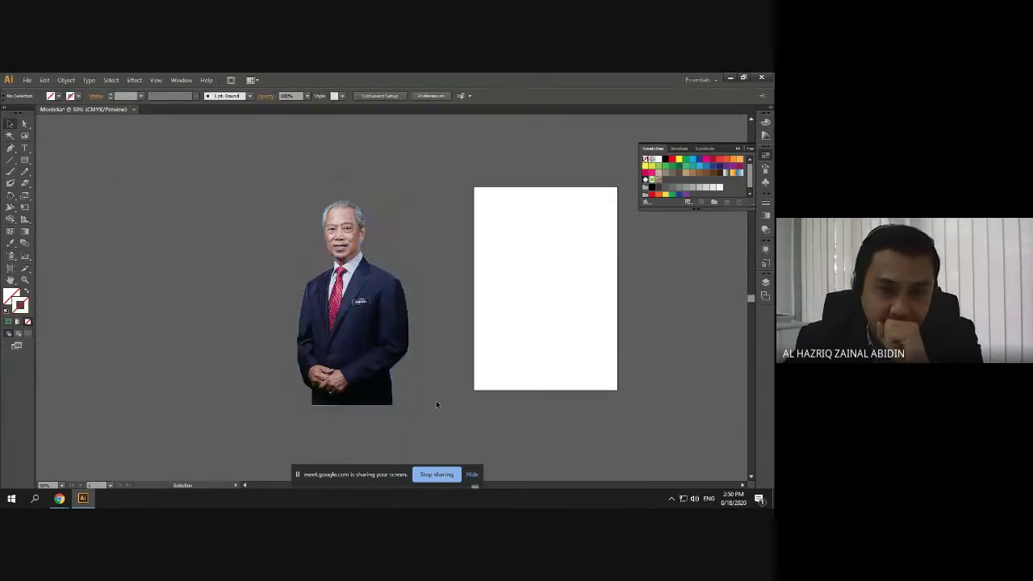
Reposition the cut-out man on the empty canvas and inspect the clipped edge around his head and shoulder
left_click_drag(381, 321, 360, 315)
left_click(387, 242)
scroll(357, 225, "up", 6)
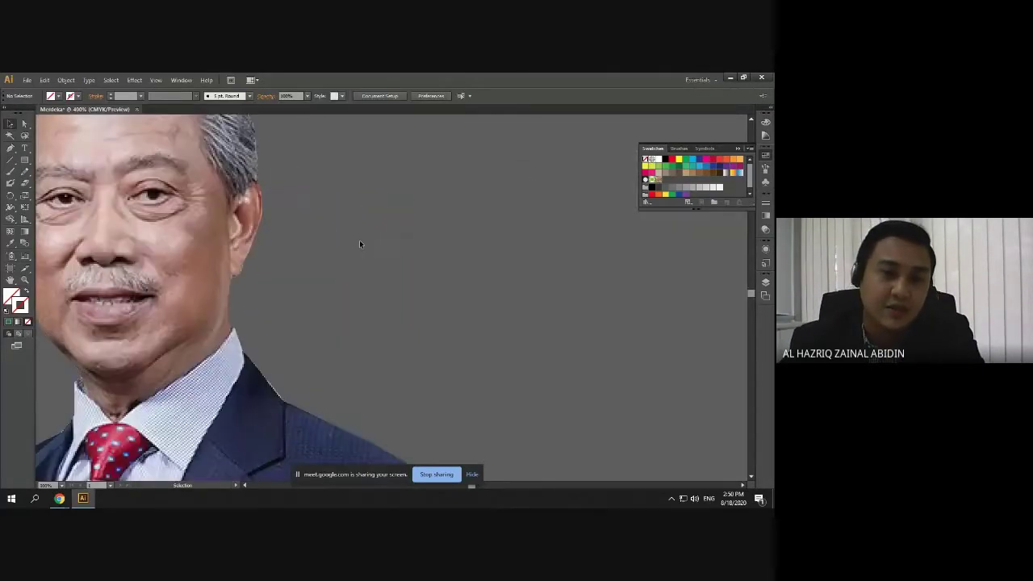
scroll(360, 241, "down", 6)
left_click_drag(337, 226, 215, 202)
left_click(313, 247)
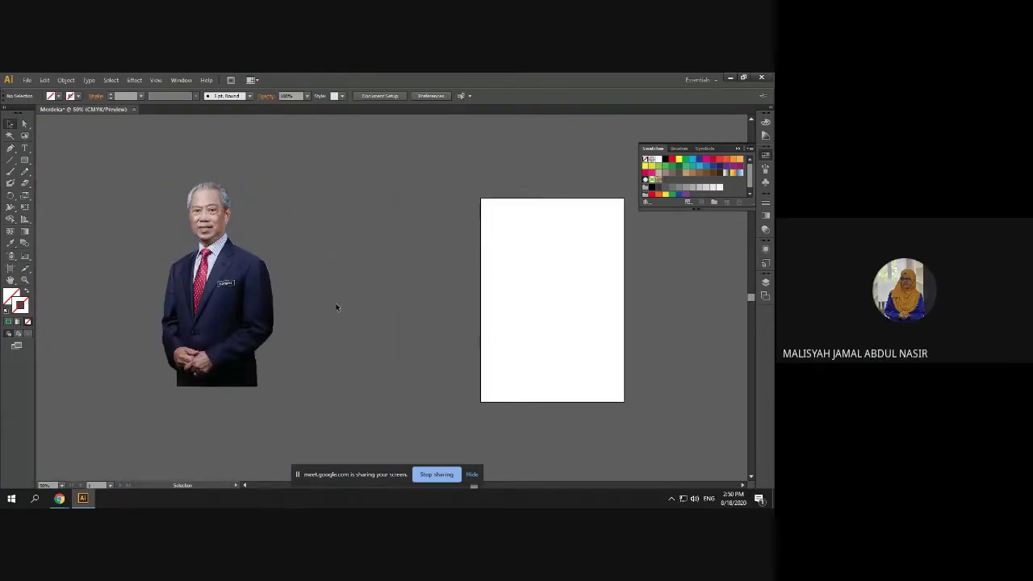
left_click_drag(209, 300, 289, 298)
left_click(399, 257)
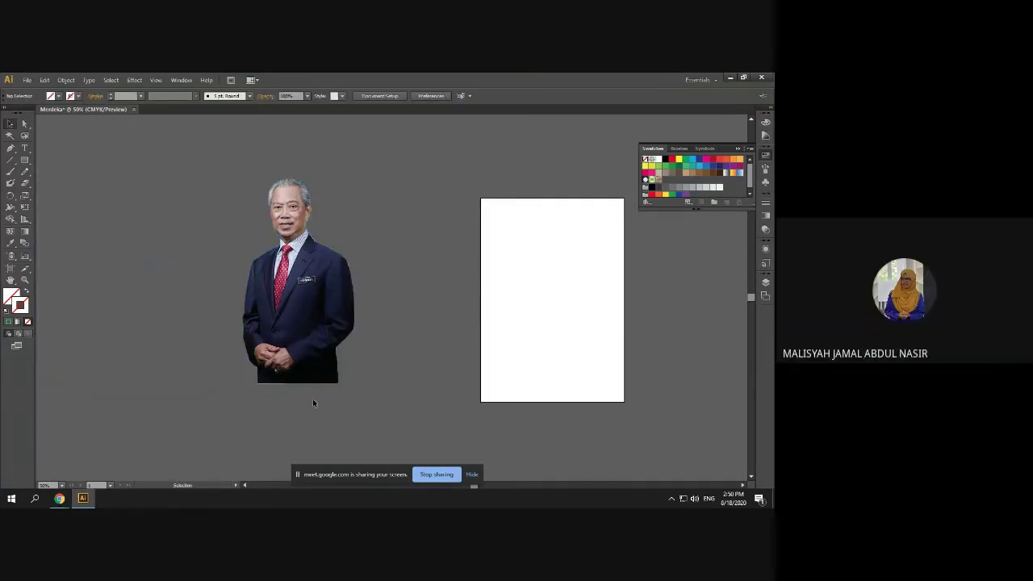
Delete the two bottom corner anchor points of the clipping path with the Direct Selection tool
left_click(23, 126)
scroll(246, 405, "up", 2)
scroll(246, 405, "up", 2)
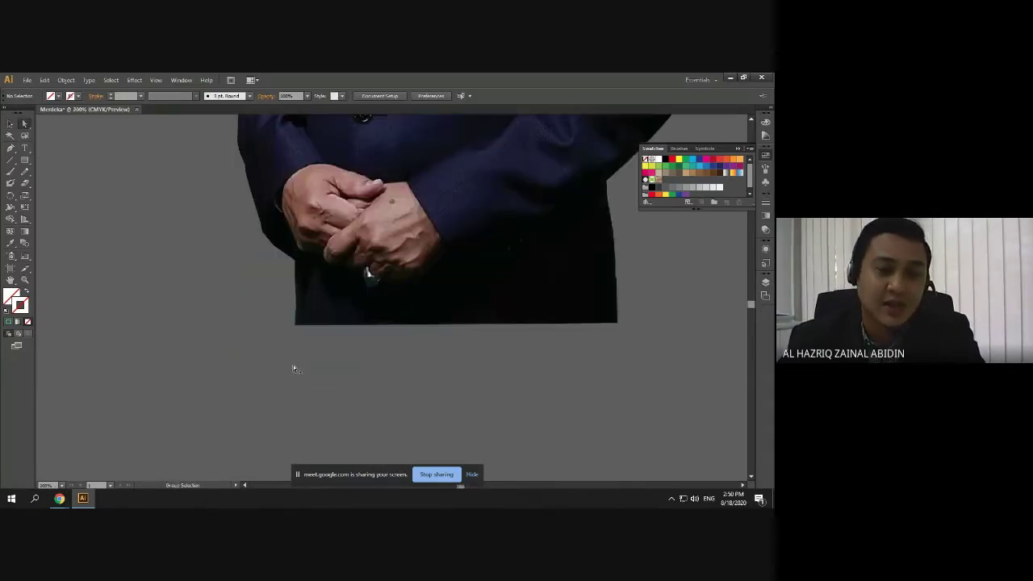
left_click(293, 326)
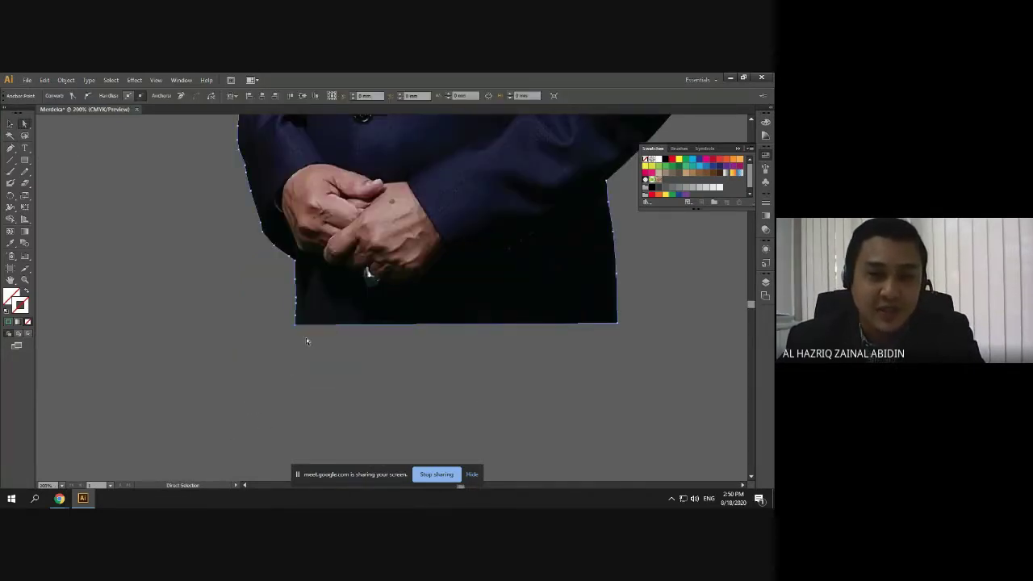
scroll(304, 332, "up", 2)
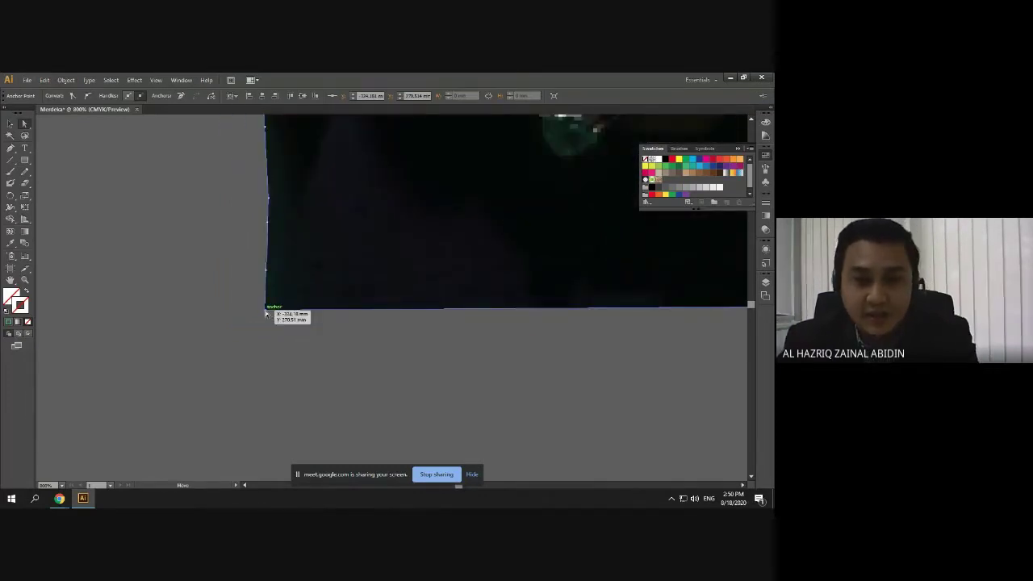
key("Delete")
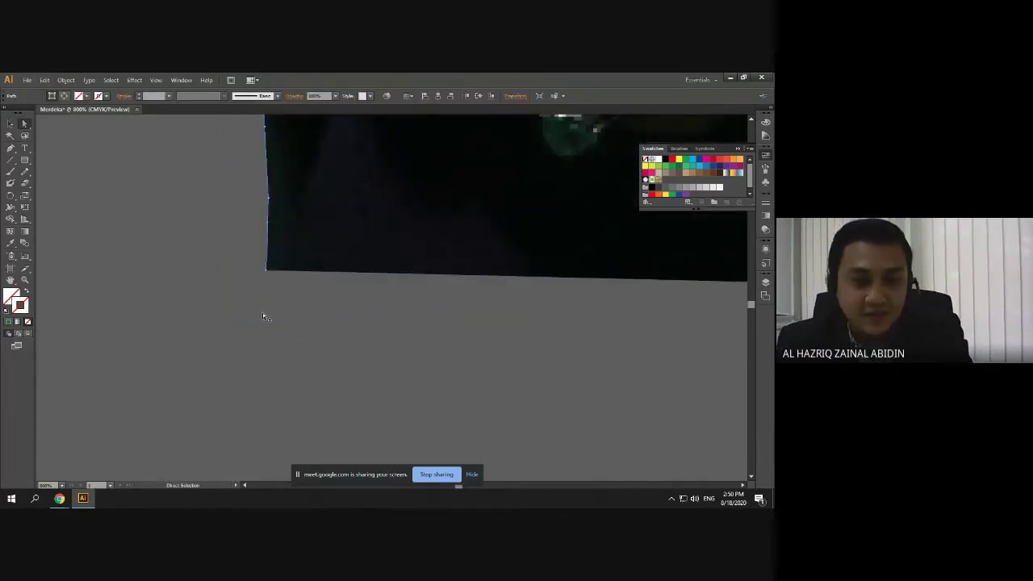
scroll(263, 312, "down", 3)
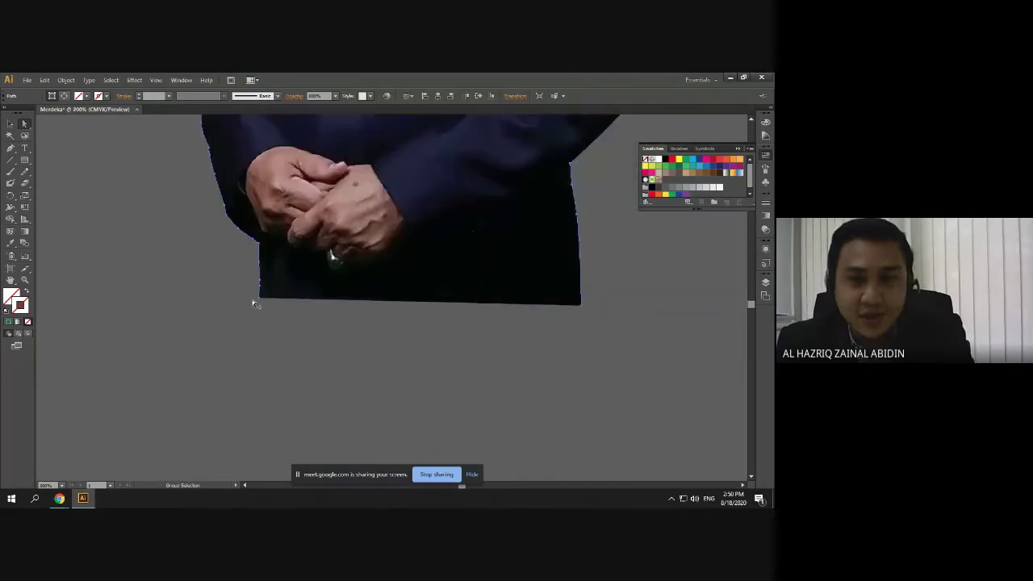
left_click(581, 305)
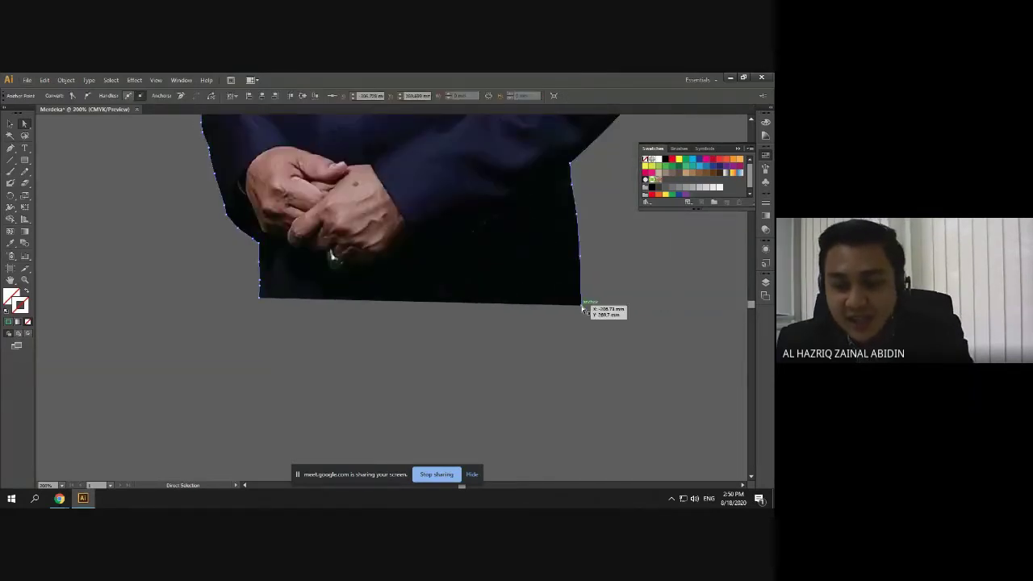
key("Delete")
left_click(566, 139)
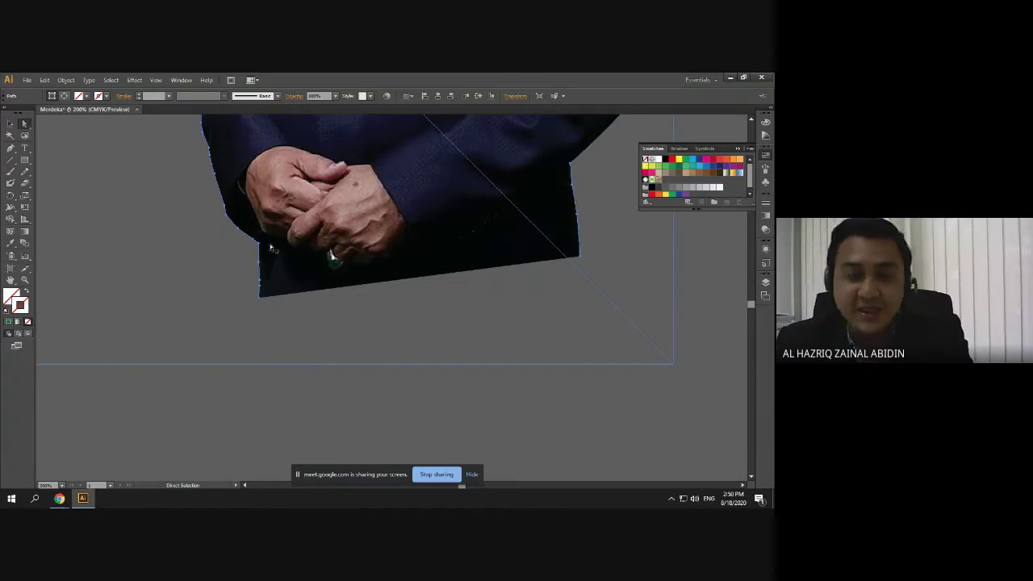
left_click(264, 293)
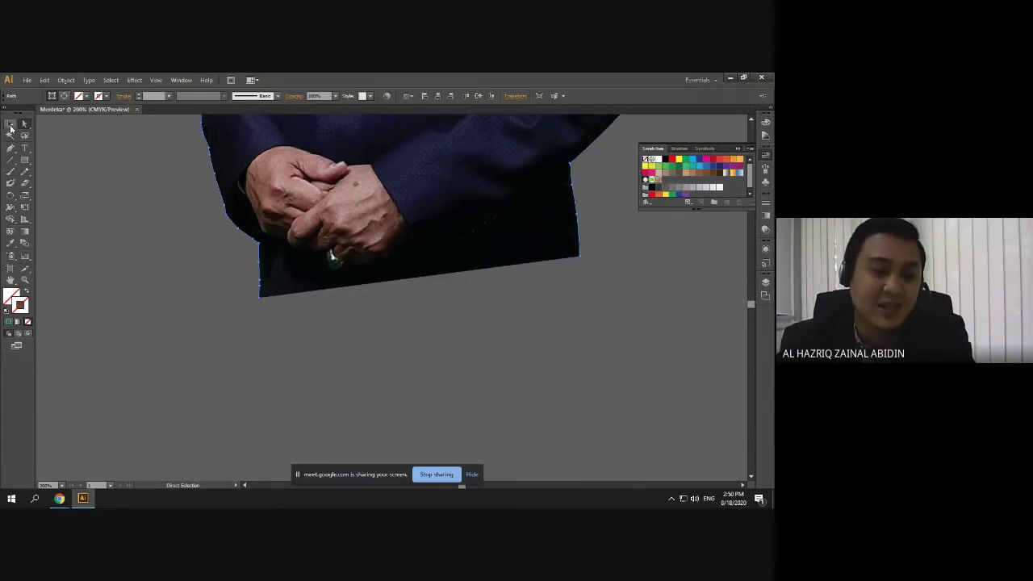
Undo the corner anchor point deletions on the clipping path, and redo them to compare the jacket's lower edge
left_click(46, 81)
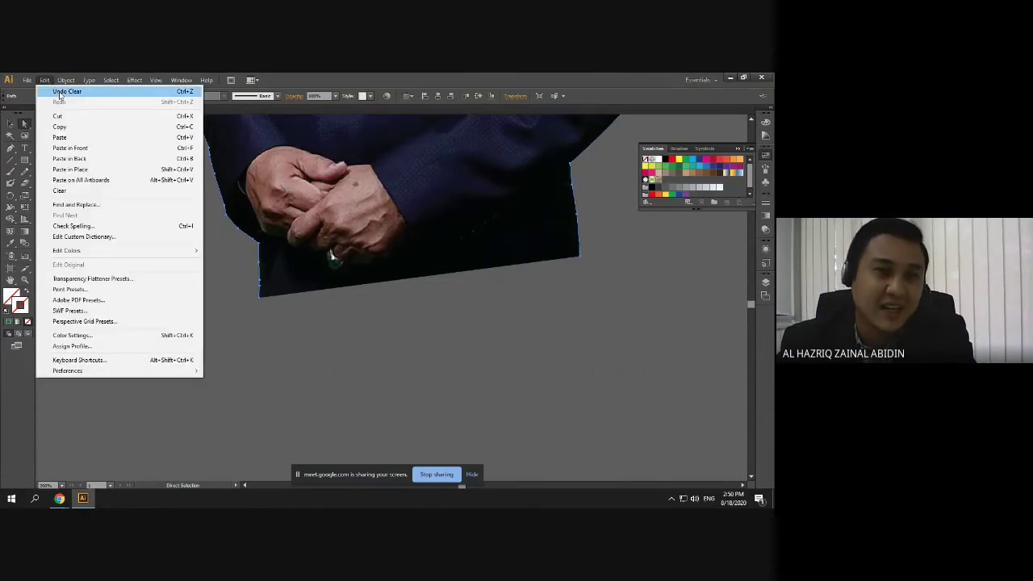
left_click(61, 92)
left_click(44, 81)
left_click(60, 92)
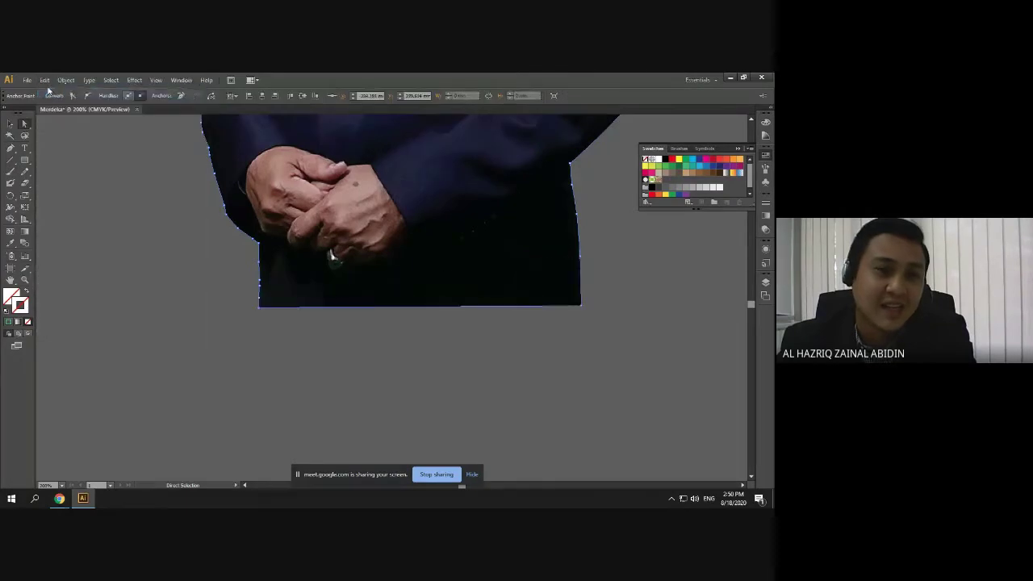
left_click(44, 81)
left_click(60, 92)
left_click(45, 81)
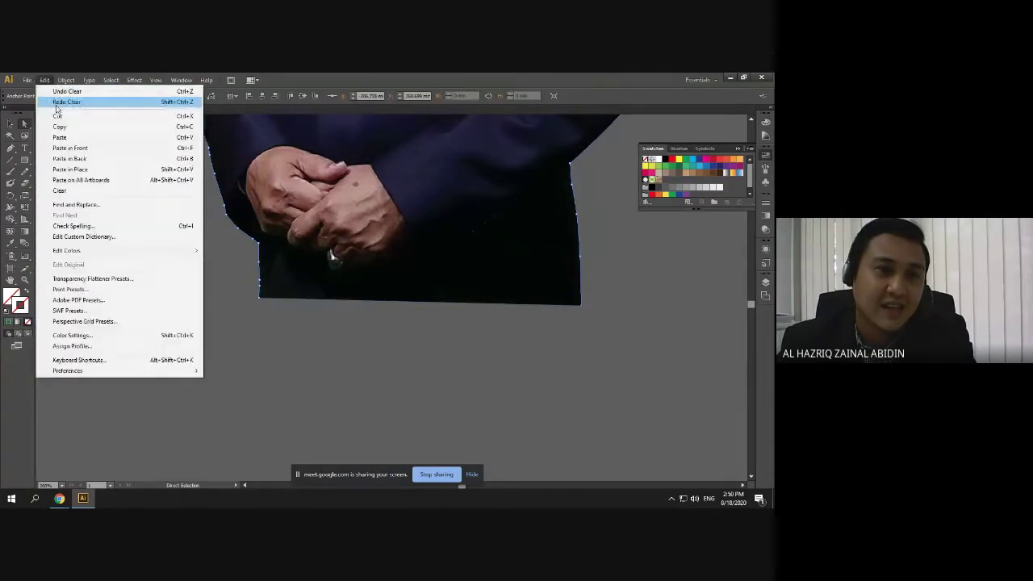
left_click(61, 92)
left_click(44, 81)
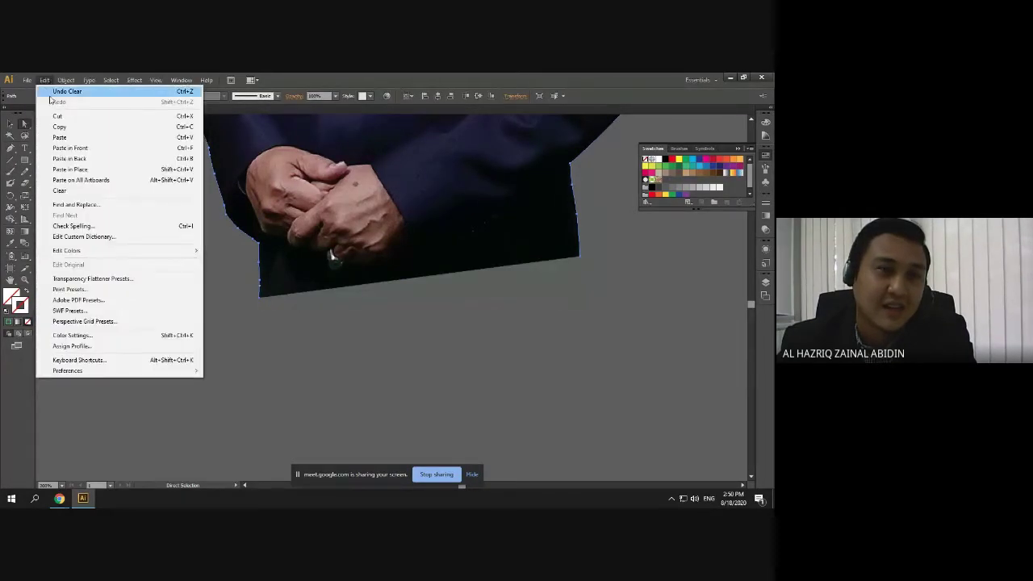
Switch to the Selection tool, undo the anchor point deletions to restore the straight base, and deselect the cut-out
left_click(10, 125)
left_click(321, 343)
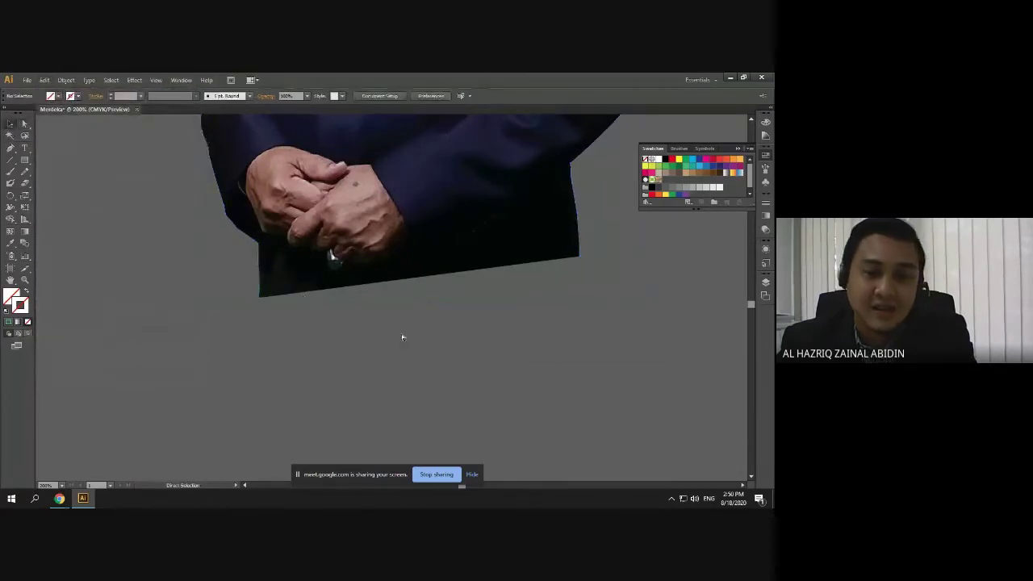
key("ctrl+z")
key("ctrl+z")
key("ctrl+z")
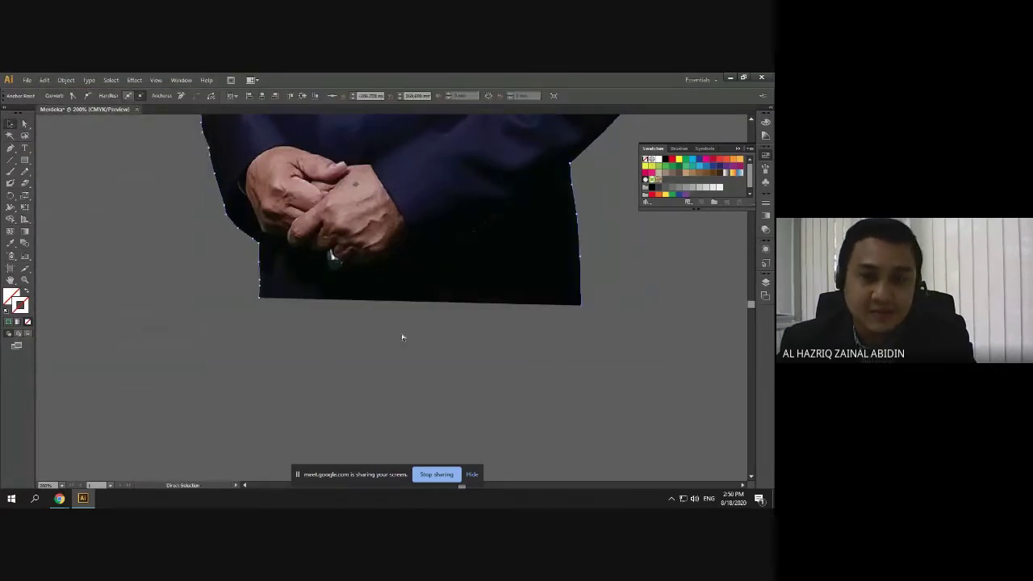
left_click(391, 338)
scroll(342, 320, "down", 4)
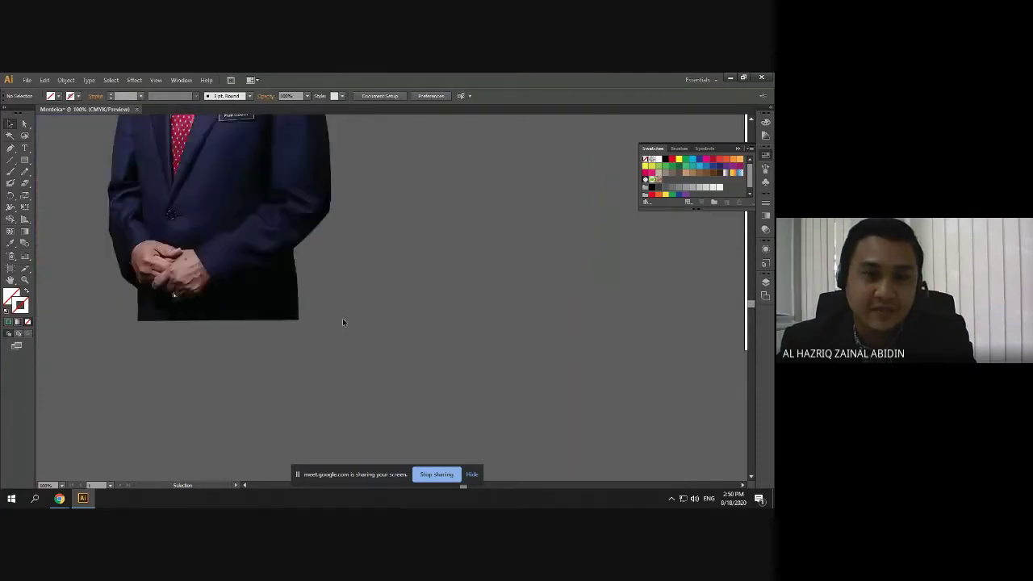
Move the cut-out man towards the artboard, try it over the blank page, and place it back on the canvas beside it
left_click(307, 300)
scroll(408, 299, "up", 3)
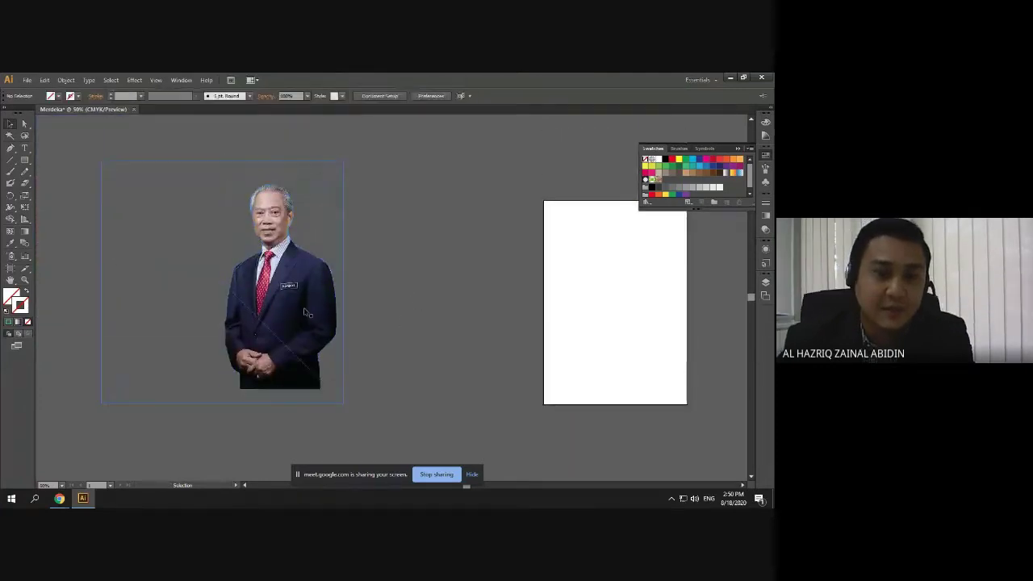
left_click(376, 317)
left_click_drag(287, 316, 412, 300)
left_click(525, 352)
scroll(483, 382, "up", 1)
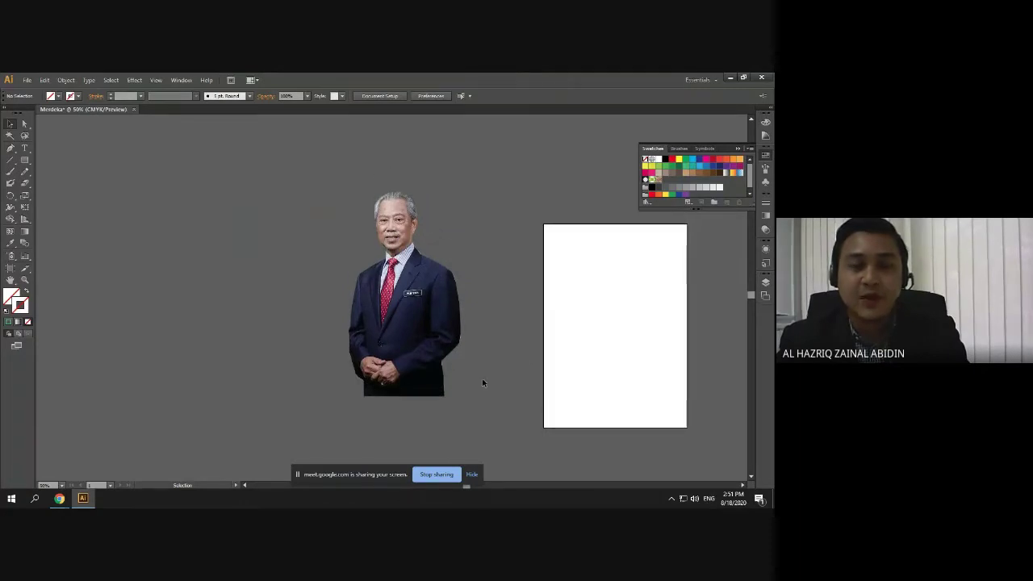
left_click_drag(401, 359, 633, 373)
left_click_drag(589, 319, 355, 322)
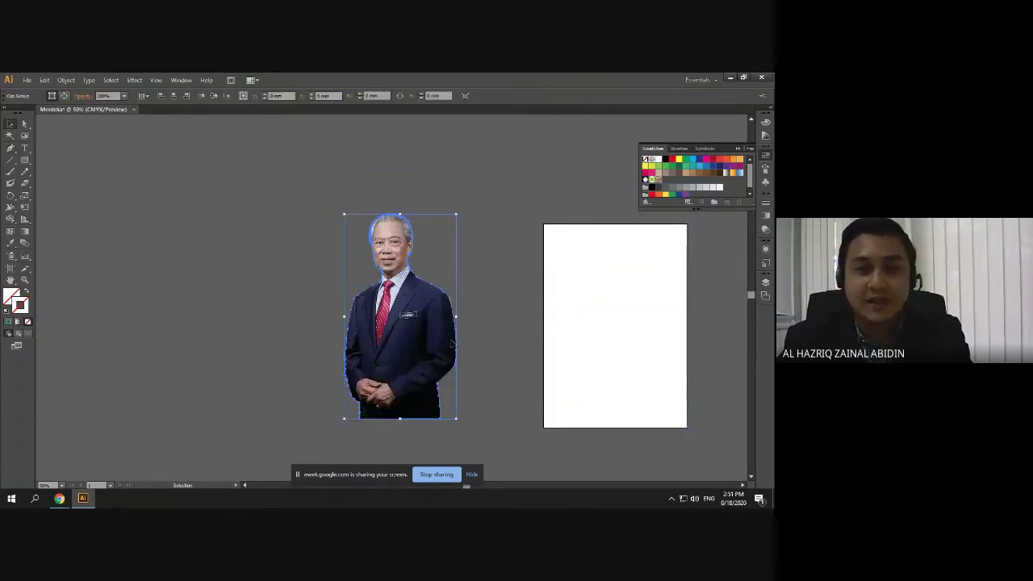
left_click(476, 339)
left_click_drag(404, 355, 326, 309)
left_click(453, 332)
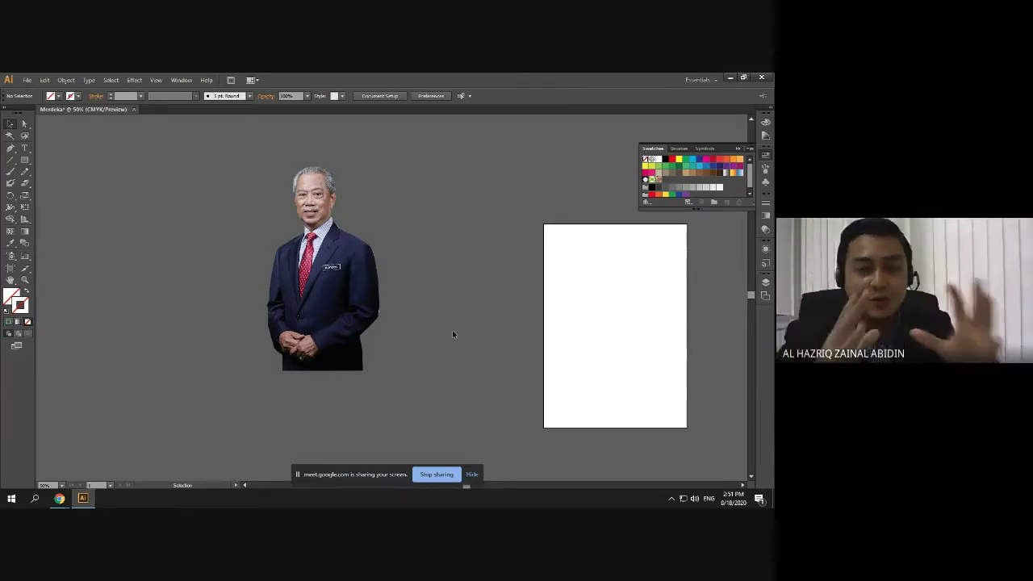
Examine the clipped figure's outline and the hidden boundary of the original poster image by selecting and deselecting it
left_click(339, 302)
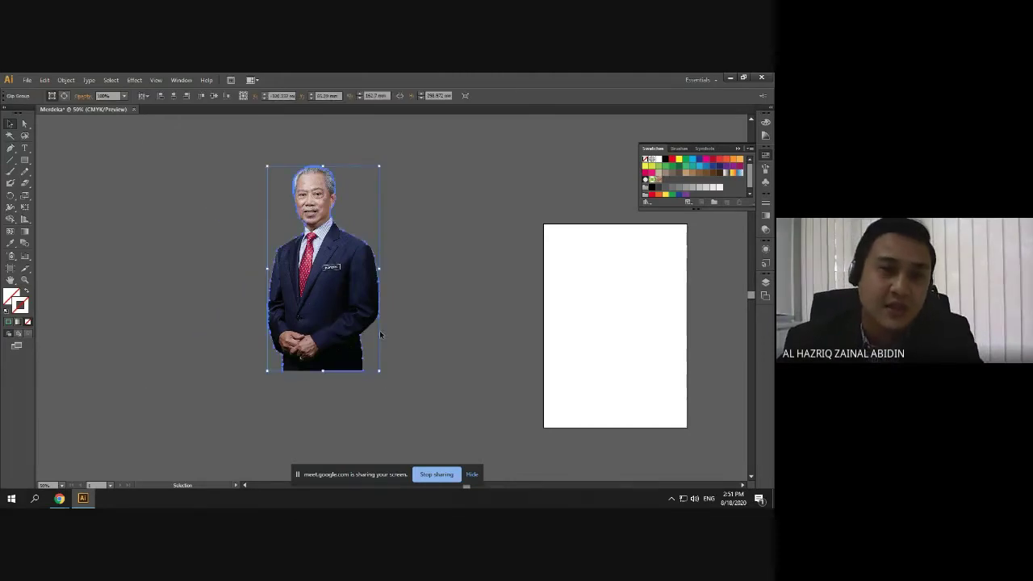
left_click(440, 267)
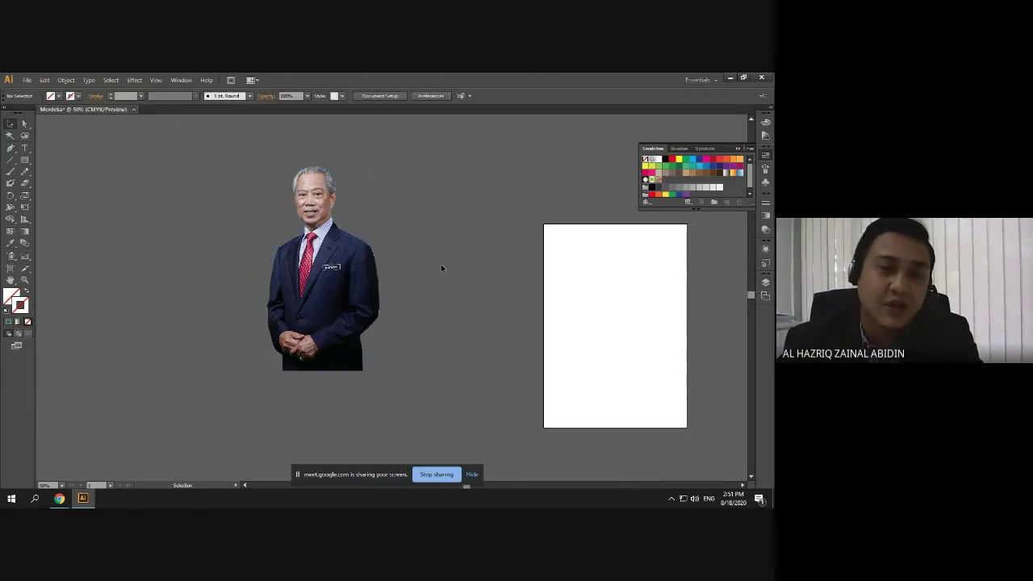
left_click(371, 290)
left_click(127, 139)
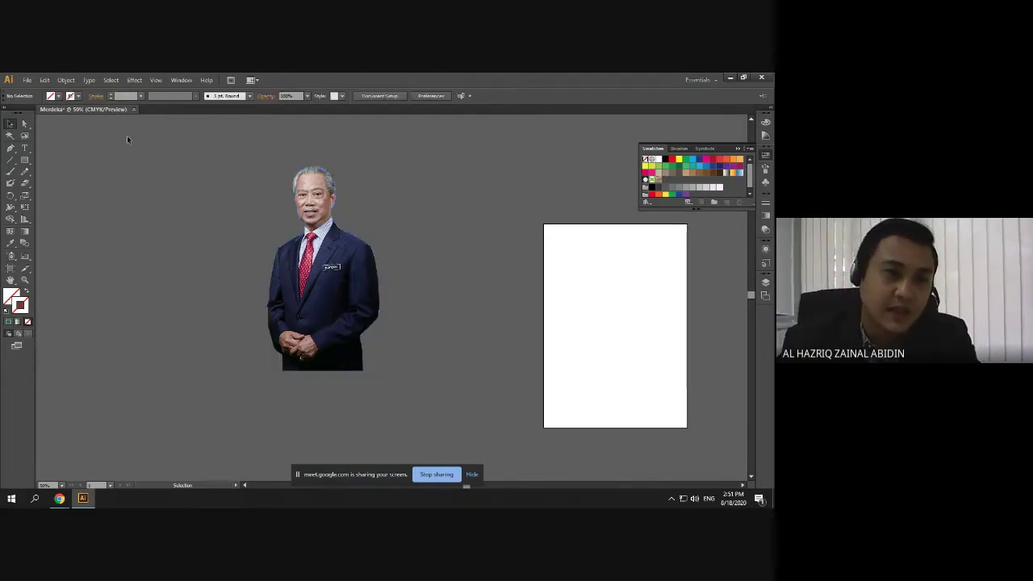
left_click(352, 288)
left_click(396, 329)
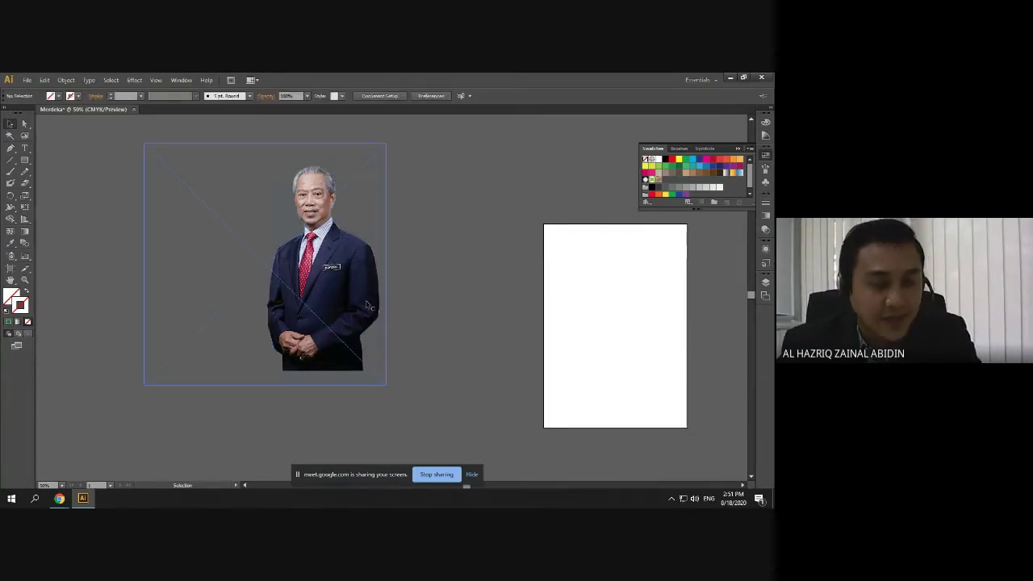
left_click(353, 288)
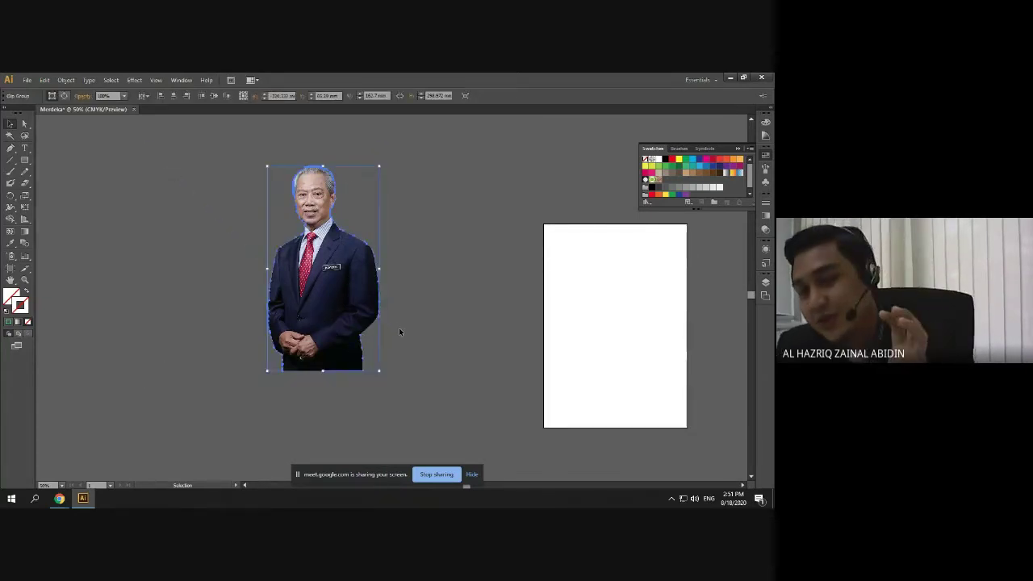
left_click(418, 333)
left_click_drag(143, 142, 382, 380)
left_click(495, 376)
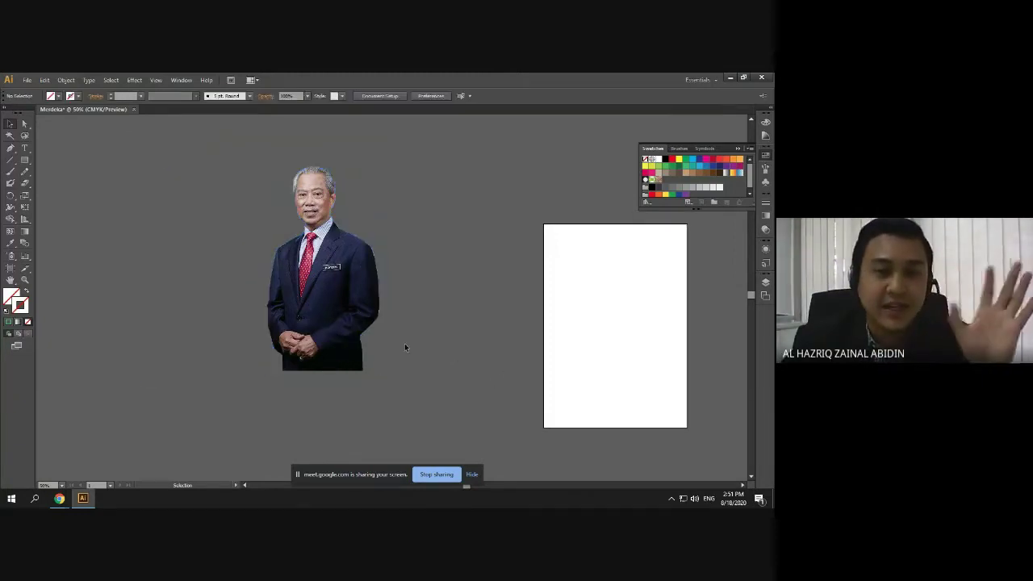
left_click(327, 326)
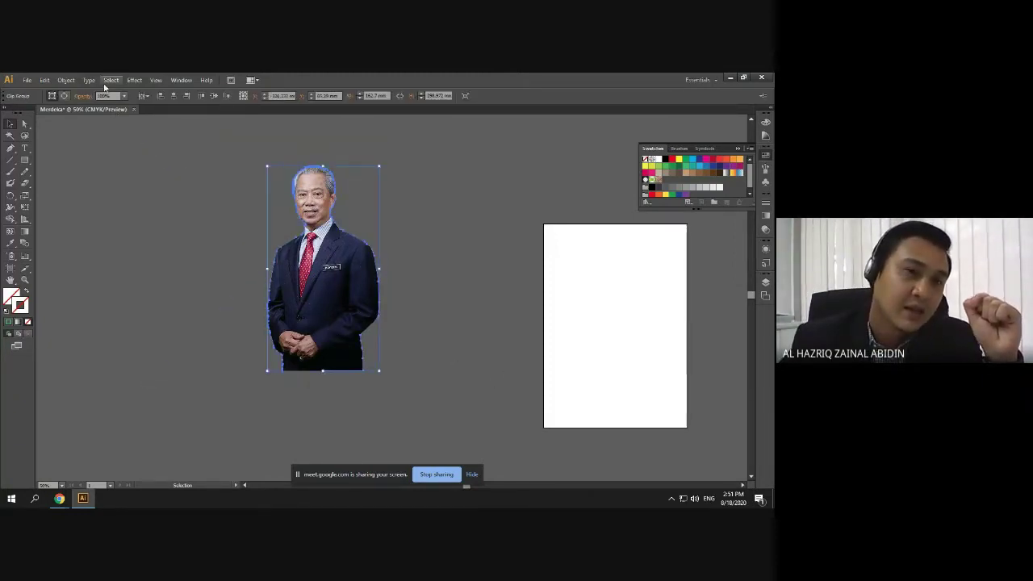
left_click(132, 81)
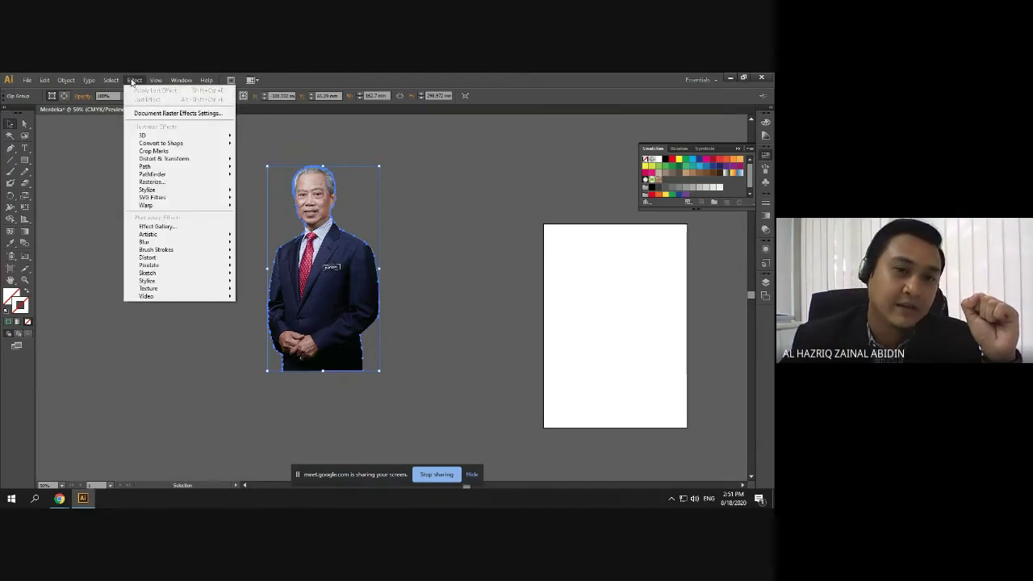
mouse_move(161, 190)
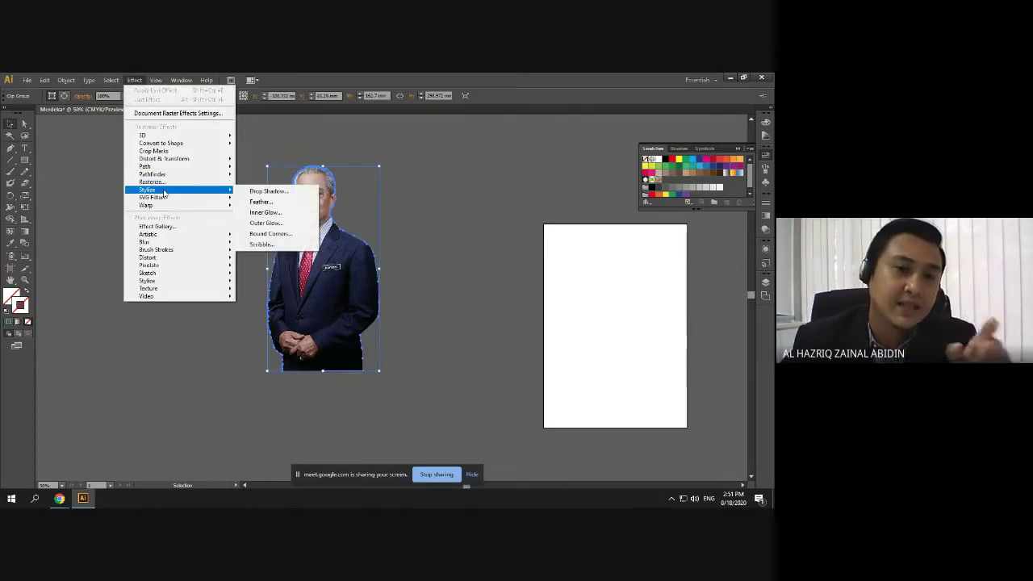
left_click(268, 145)
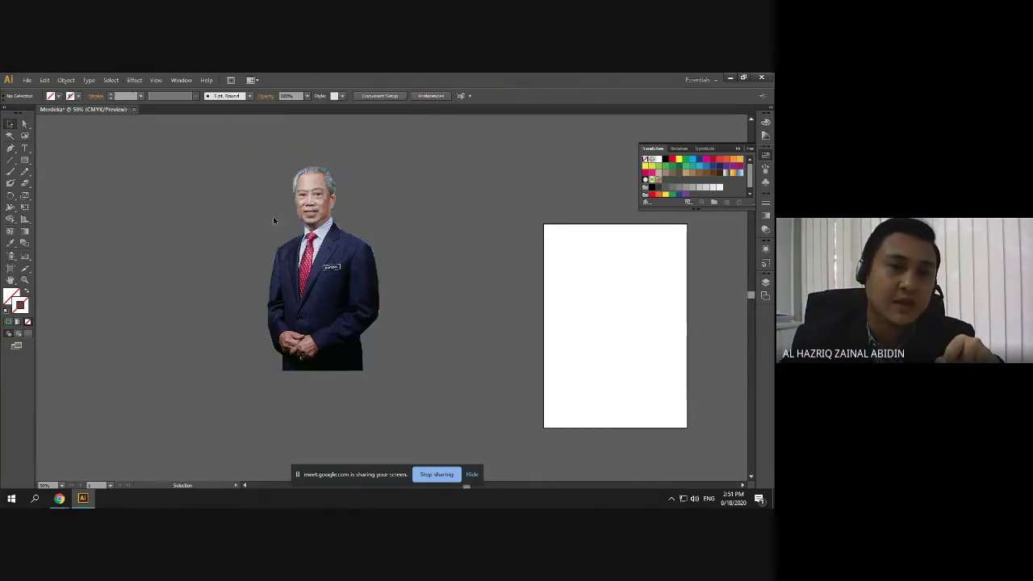
Apply a Stylize Drop Shadow to the cut-out man in Multiply mode, with 75% opacity, 2.47 mm offsets and 1.76 mm blur
left_click_drag(320, 246, 323, 246)
left_click(134, 80)
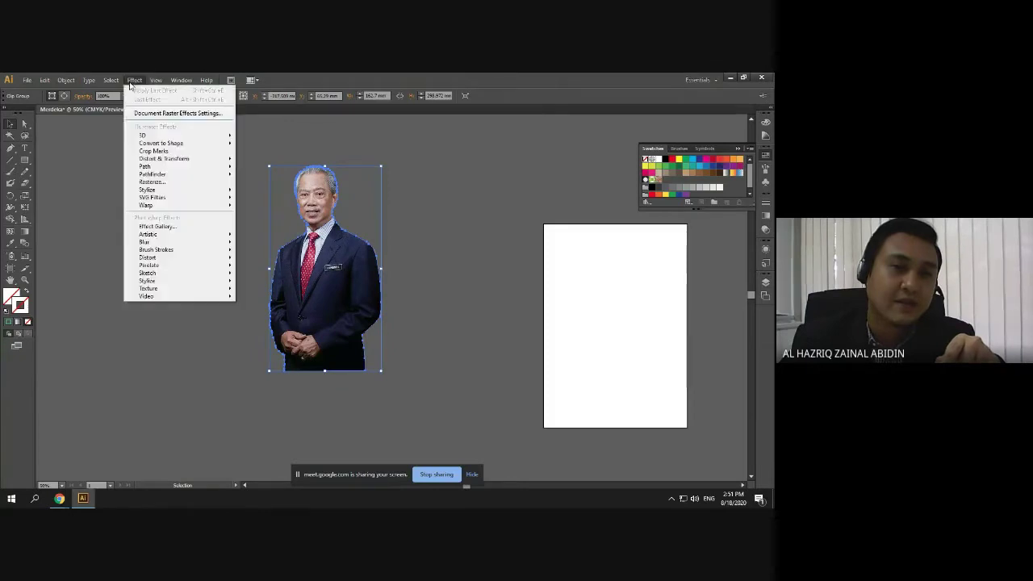
mouse_move(230, 192)
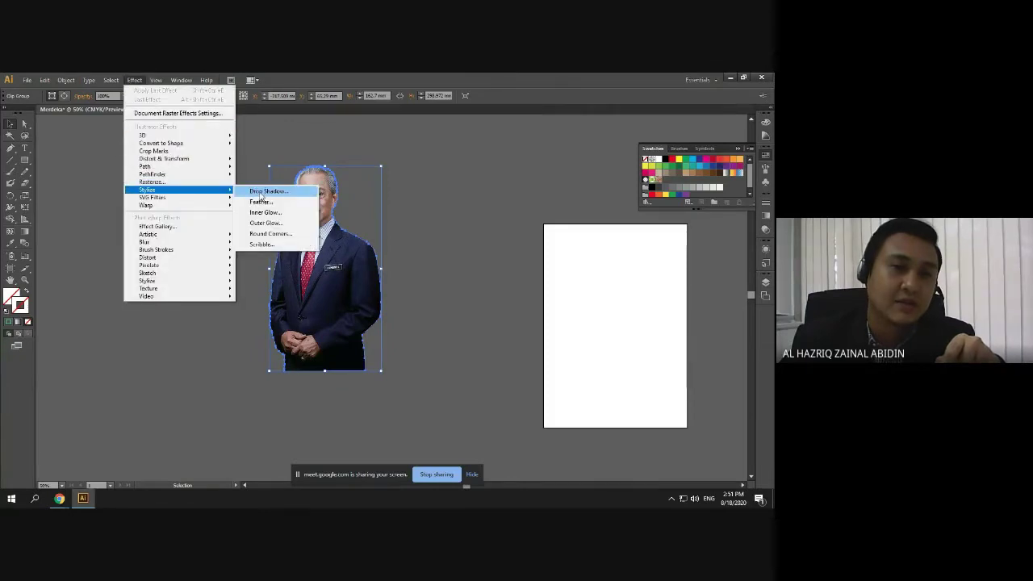
left_click(267, 191)
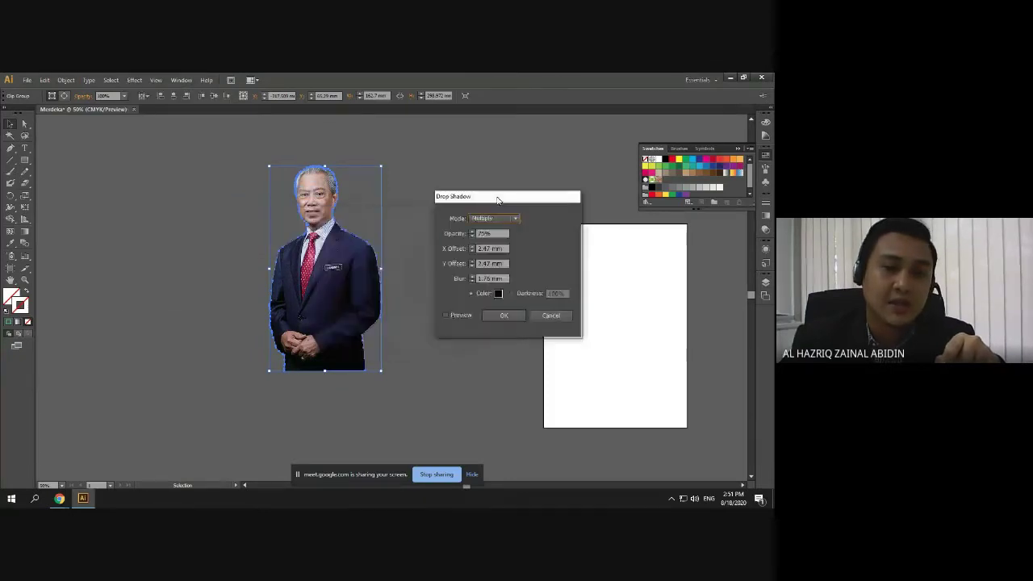
left_click(444, 314)
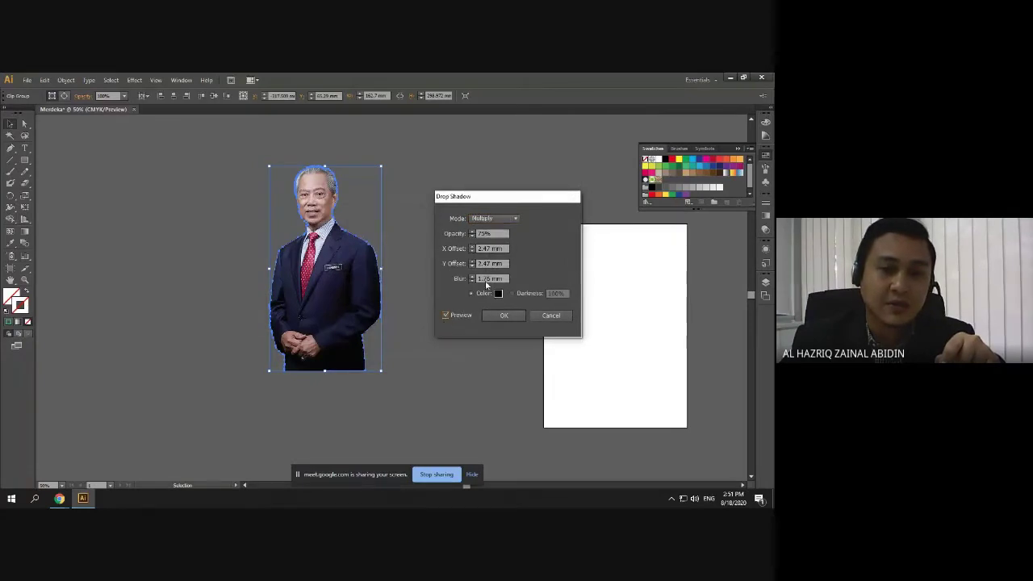
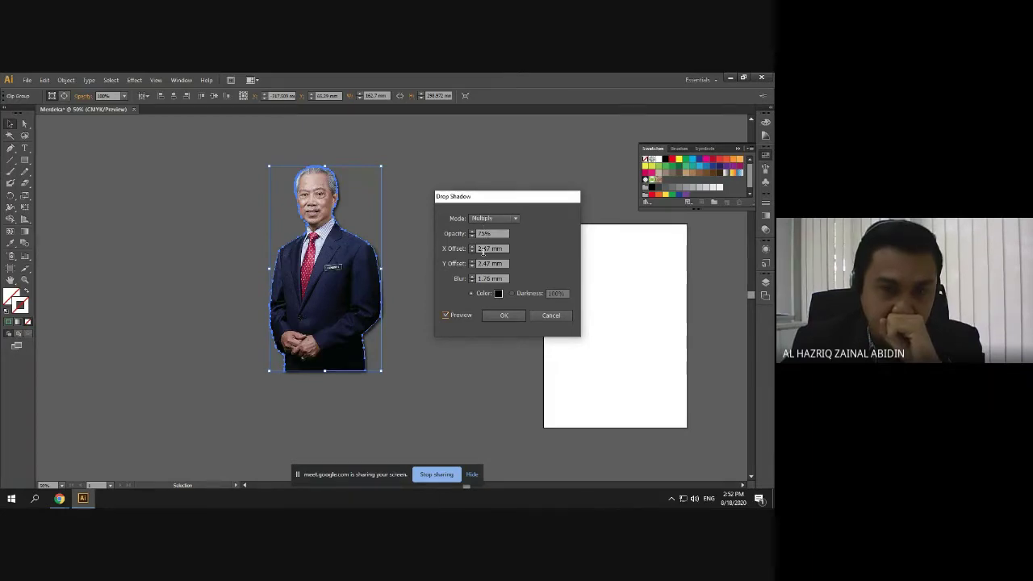
left_click(495, 315)
left_click(456, 322)
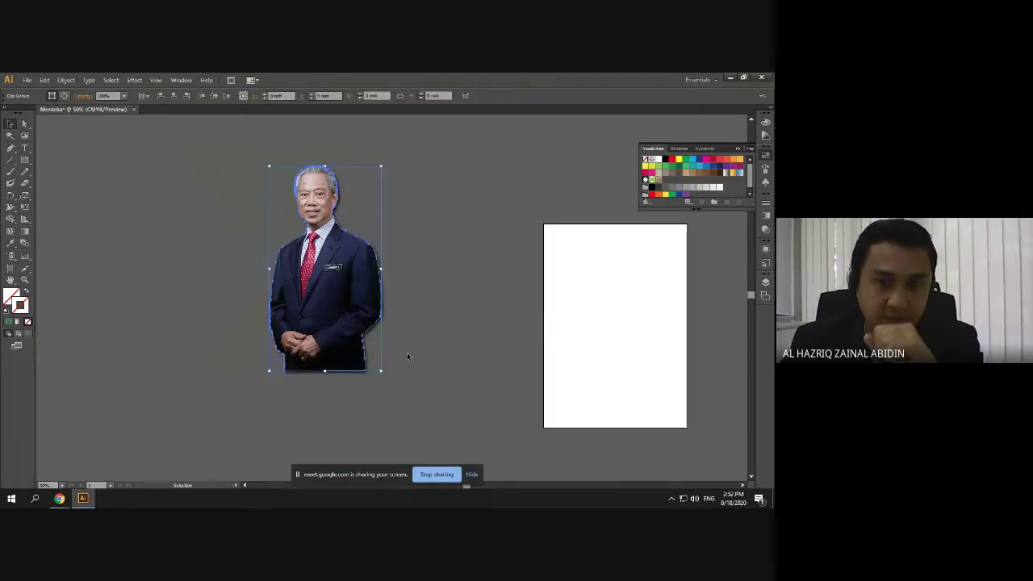
Move the shadowed cut-out man from the canvas onto the blank artboard and deselect him
scroll(352, 305, "down", 3)
left_click_drag(352, 306, 442, 315)
left_click(531, 353)
scroll(465, 311, "up", 3)
left_click(361, 313)
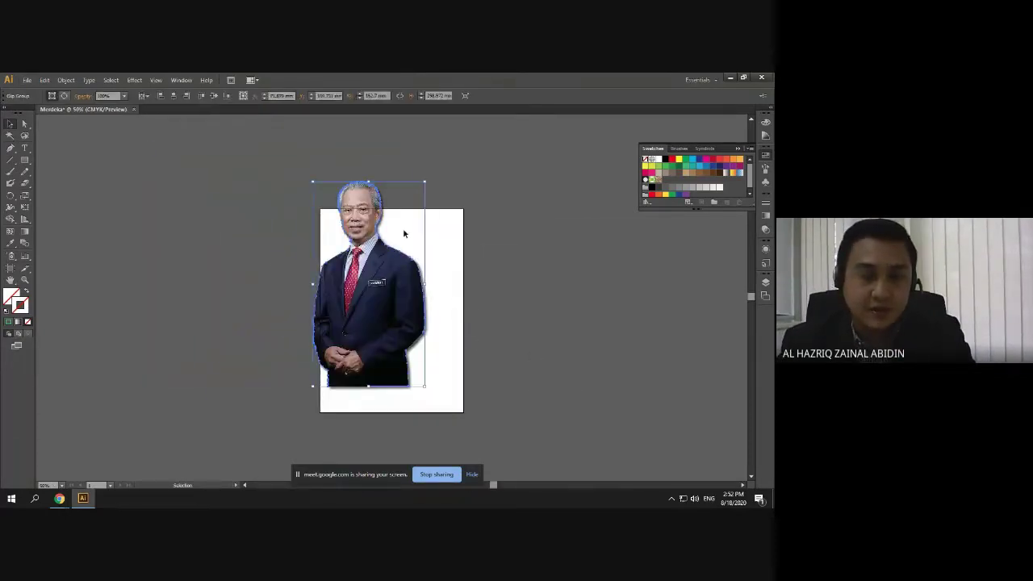
left_click(543, 280)
Try resizing the cut-out man's height and width separately, and undo both distortions
left_click(346, 342)
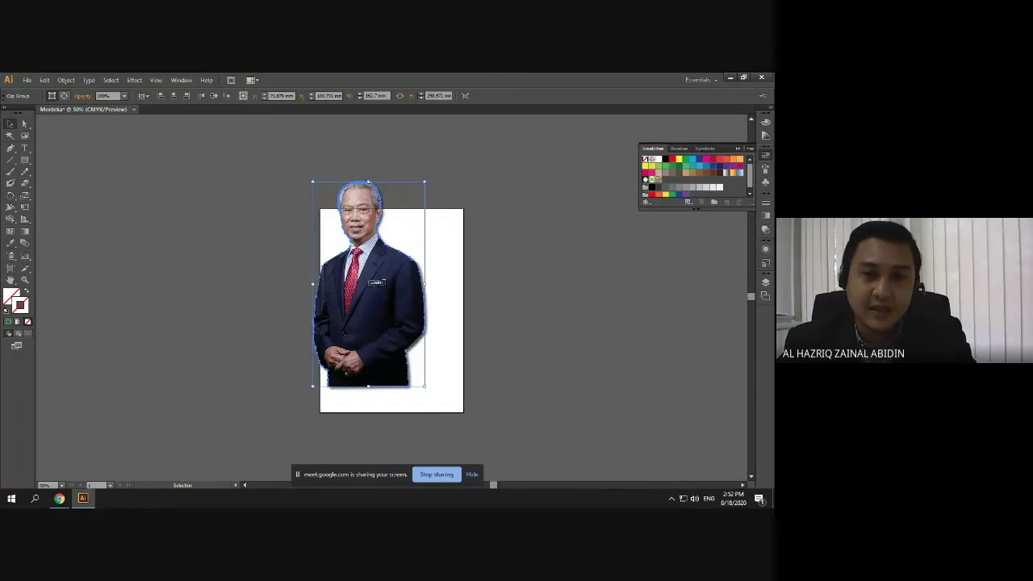
left_click_drag(369, 183, 390, 301)
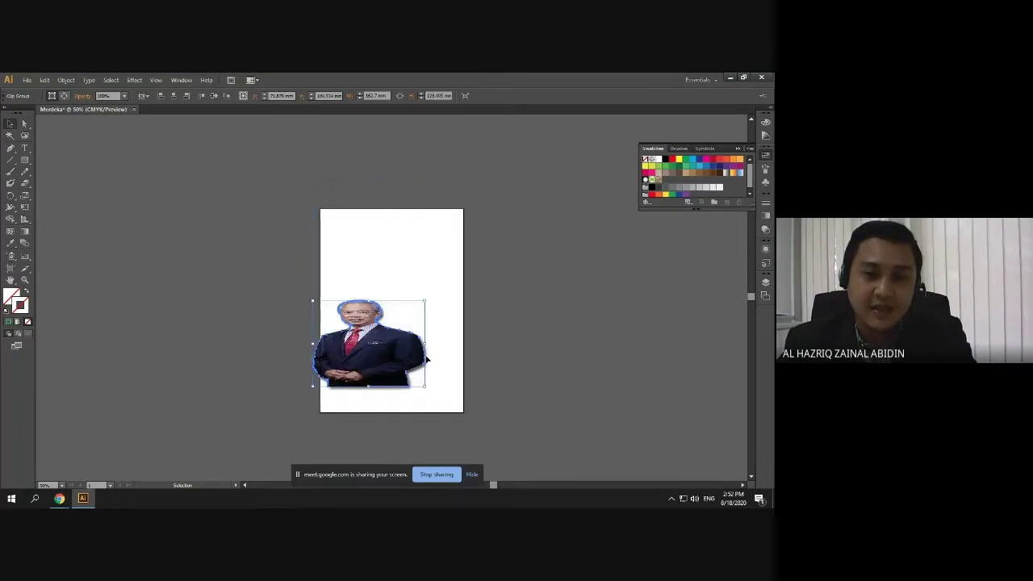
left_click_drag(424, 344, 373, 343)
left_click(469, 375)
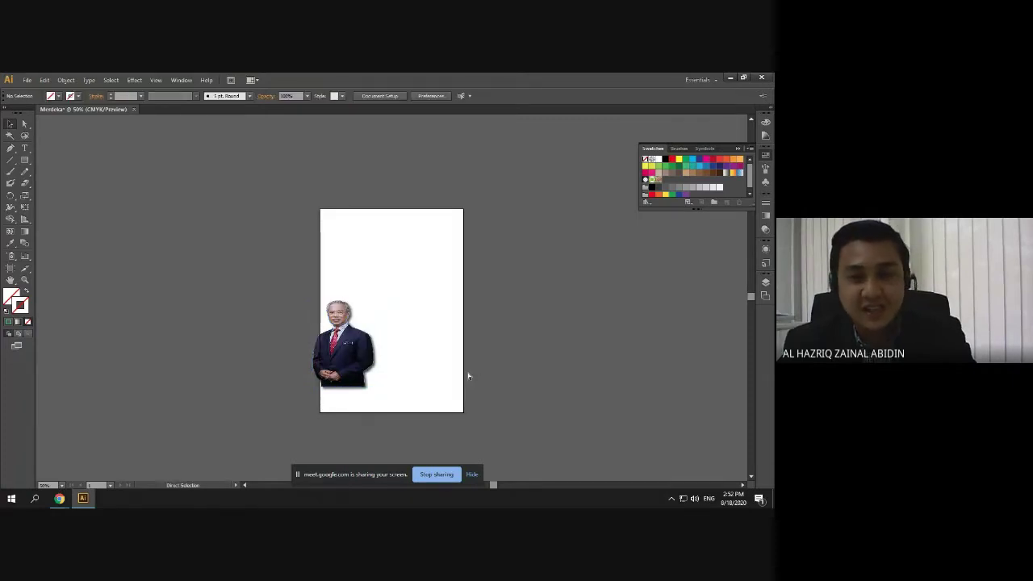
key("ctrl+z")
key("ctrl+z")
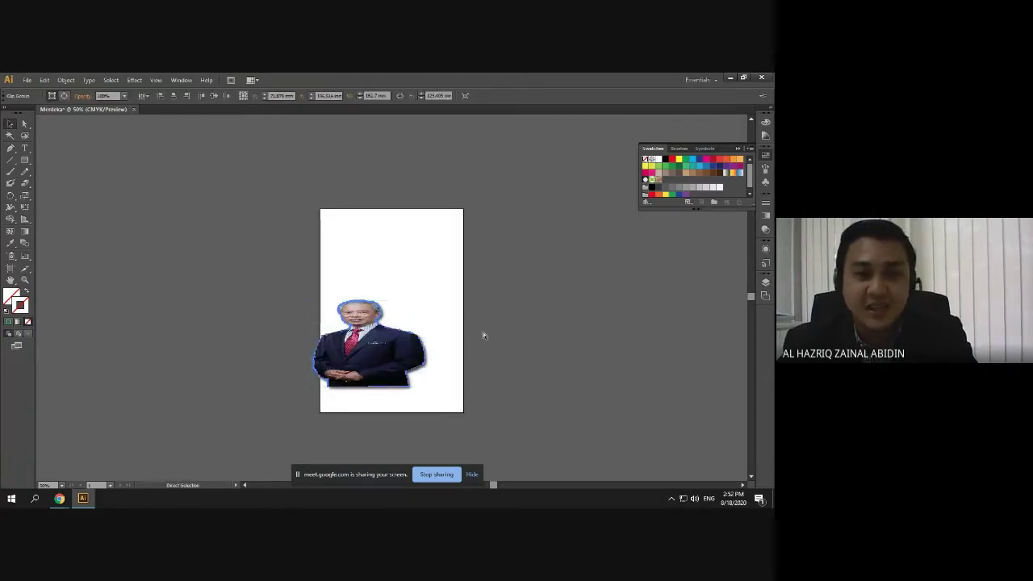
key("ctrl+z")
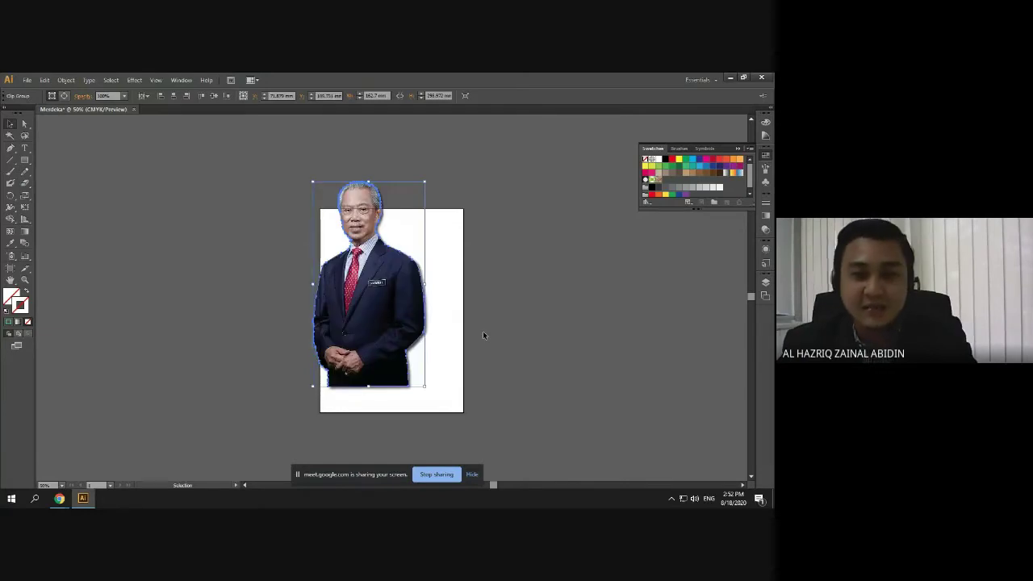
Scale the cut-out man down proportionally to about 74 by 137 mm and move him near the centre of the artboard
left_click(482, 330)
left_click(392, 235)
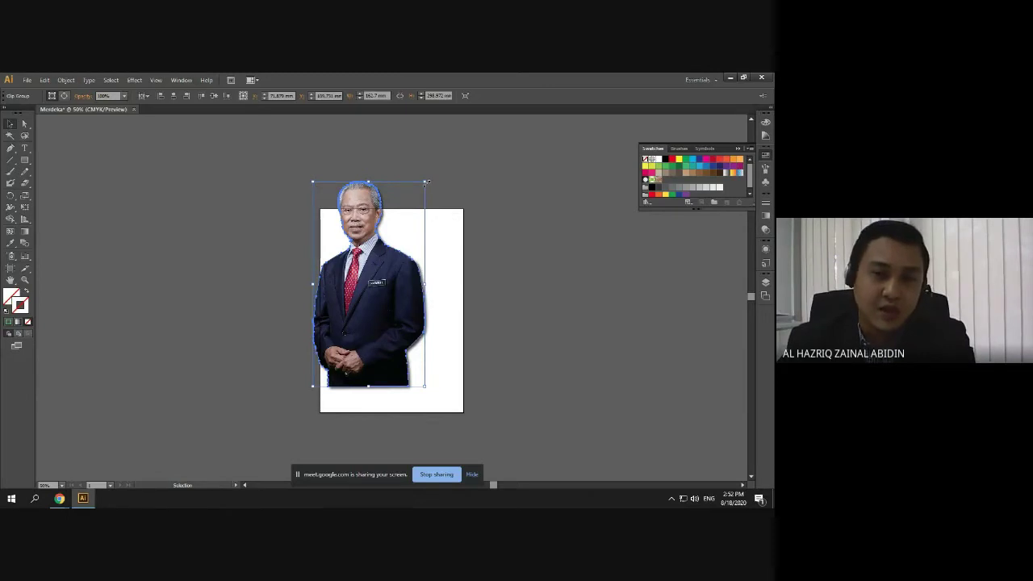
left_click_drag(427, 182, 404, 297)
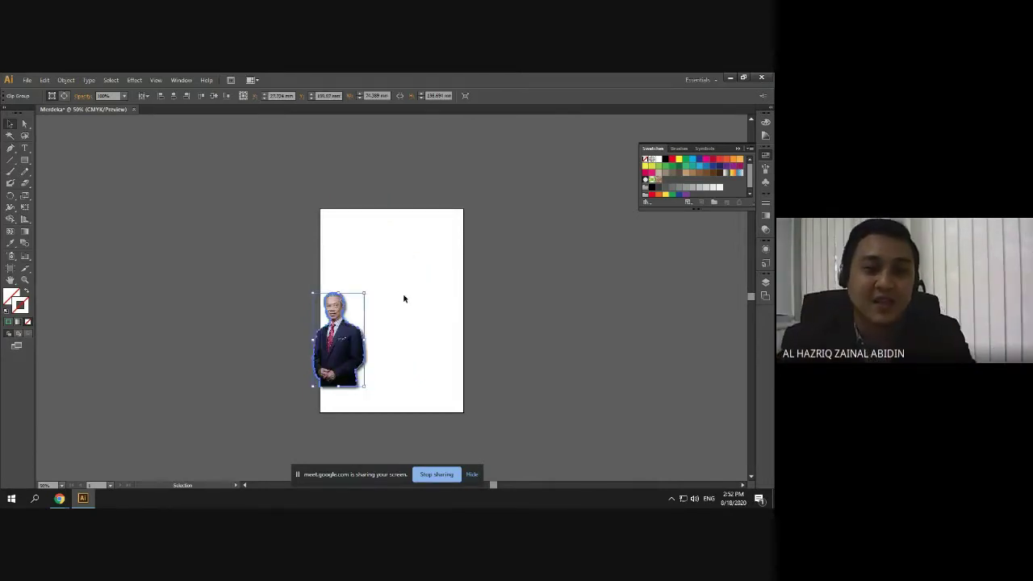
left_click(405, 304)
left_click_drag(347, 347, 393, 317)
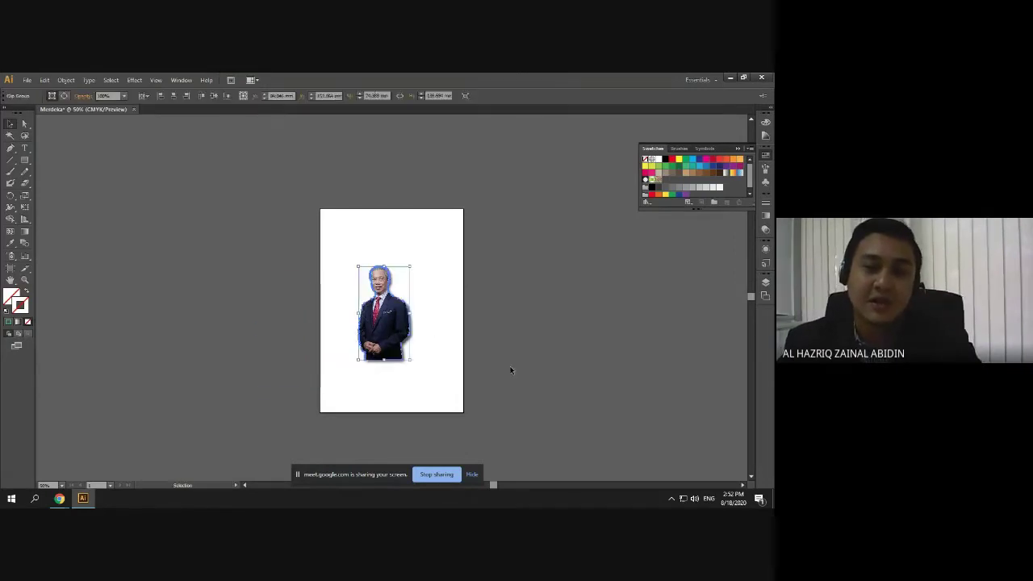
left_click(510, 370)
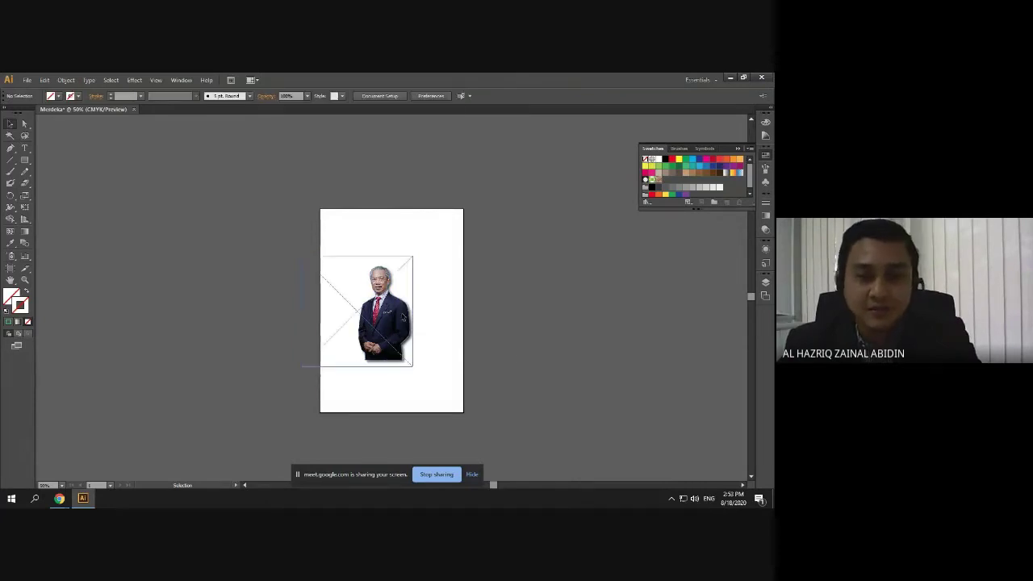
Try the cut-out man in the artboard's lower-right corner, and move him back to the middle of the page
left_click_drag(408, 316, 448, 360)
left_click(472, 409)
scroll(430, 388, "down", 2)
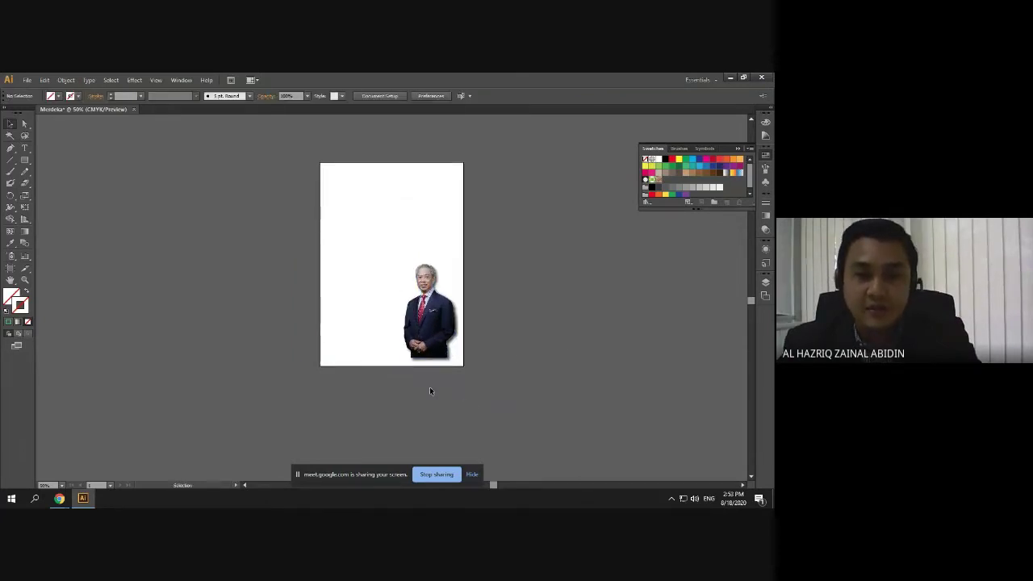
scroll(416, 355, "up", 2)
scroll(528, 362, "up", 1)
left_click(475, 324)
scroll(579, 393, "up", 5)
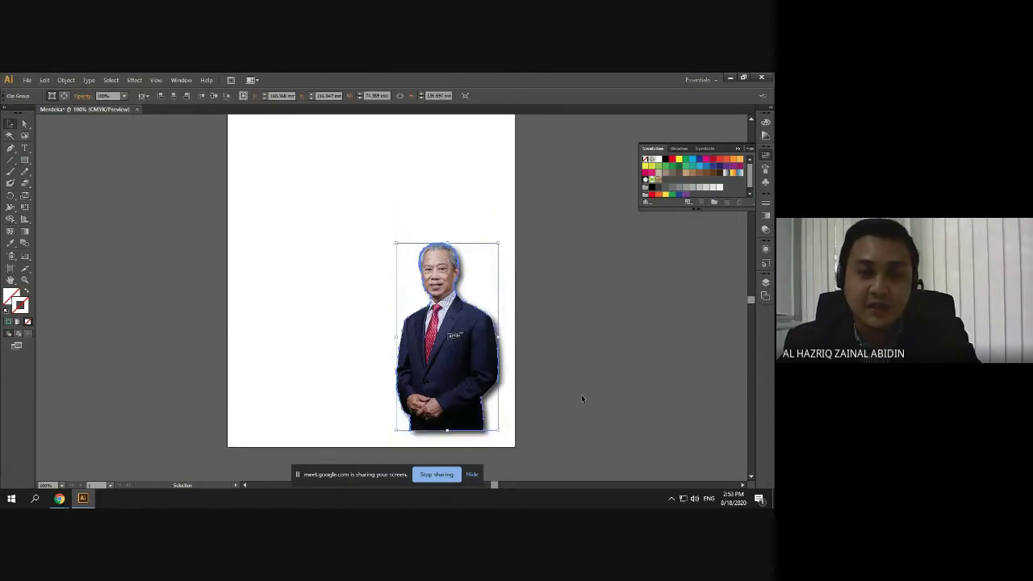
scroll(550, 384, "down", 1)
left_click_drag(484, 379, 440, 354)
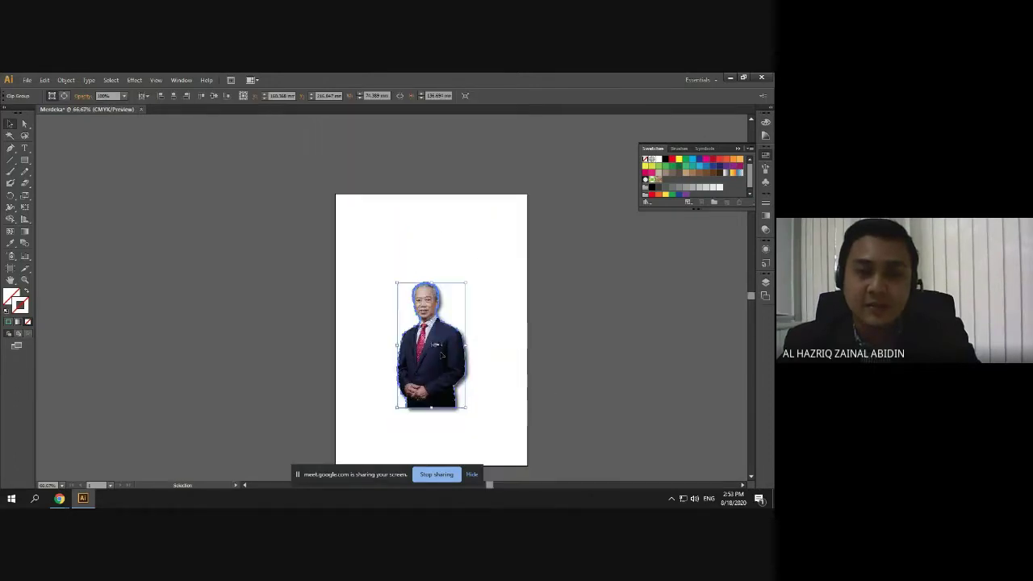
left_click(643, 363)
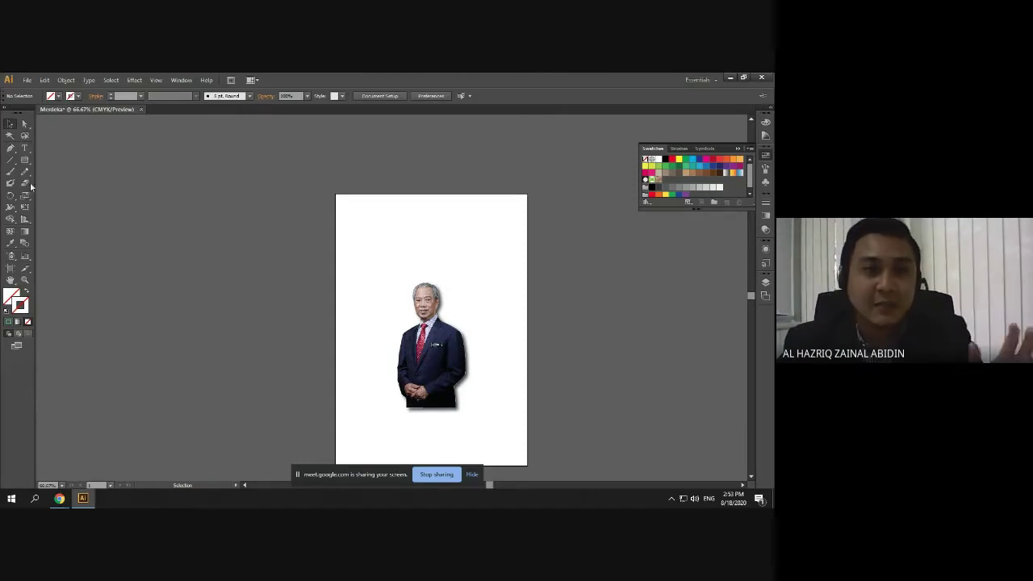
Start a Type tool text on the canvas beside the artboard, clear the stray letters, and enter MERDEKA
left_click(25, 147)
left_click(26, 150)
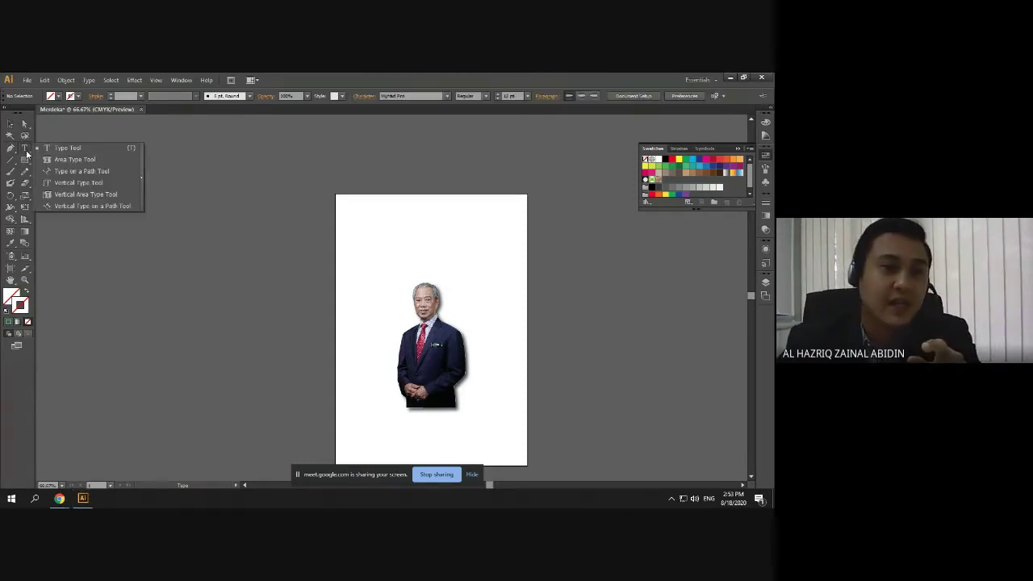
left_click(50, 151)
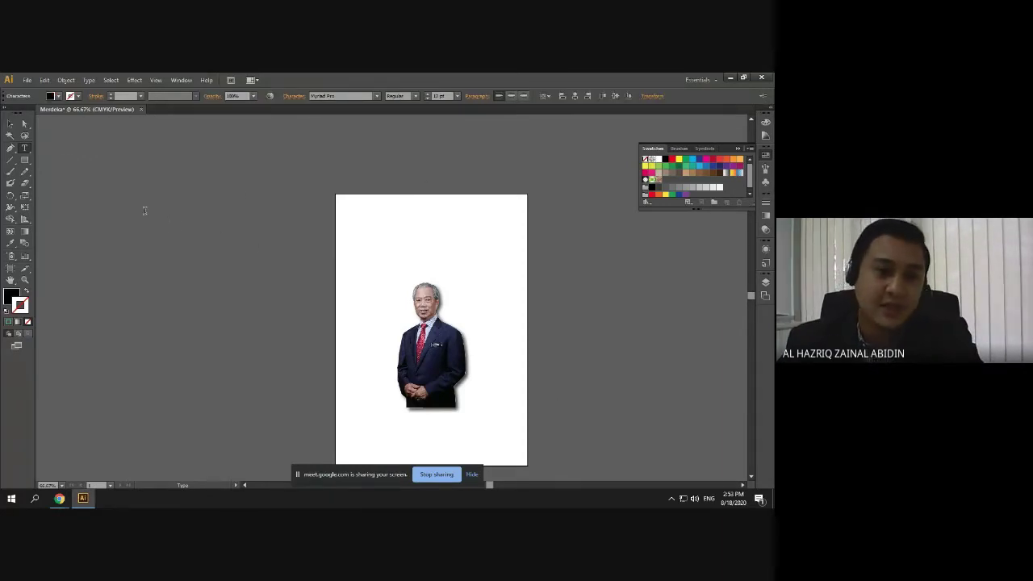
scroll(143, 210, "up", 4)
key("o")
key("i")
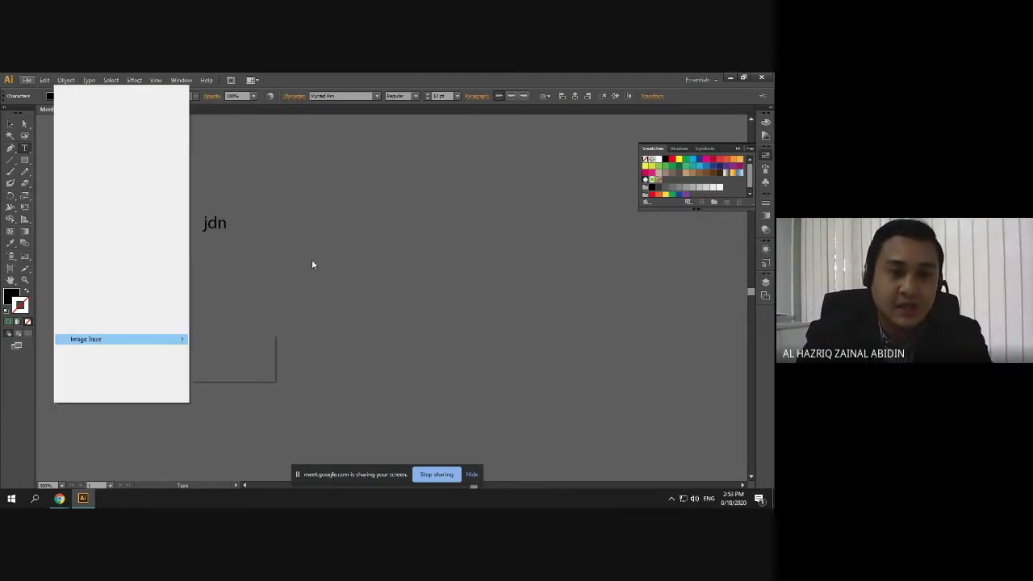
left_click(311, 259)
key("alt")
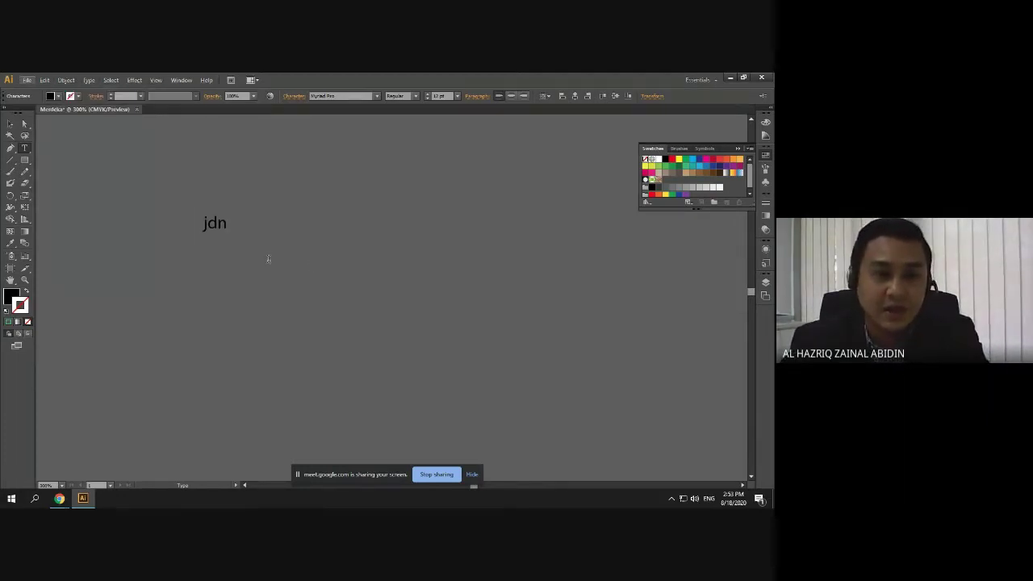
type("sdo")
key("BackSpace")
key("BackSpace")
key("BackSpace")
key("BackSpace")
key("BackSpace")
key("BackSpace")
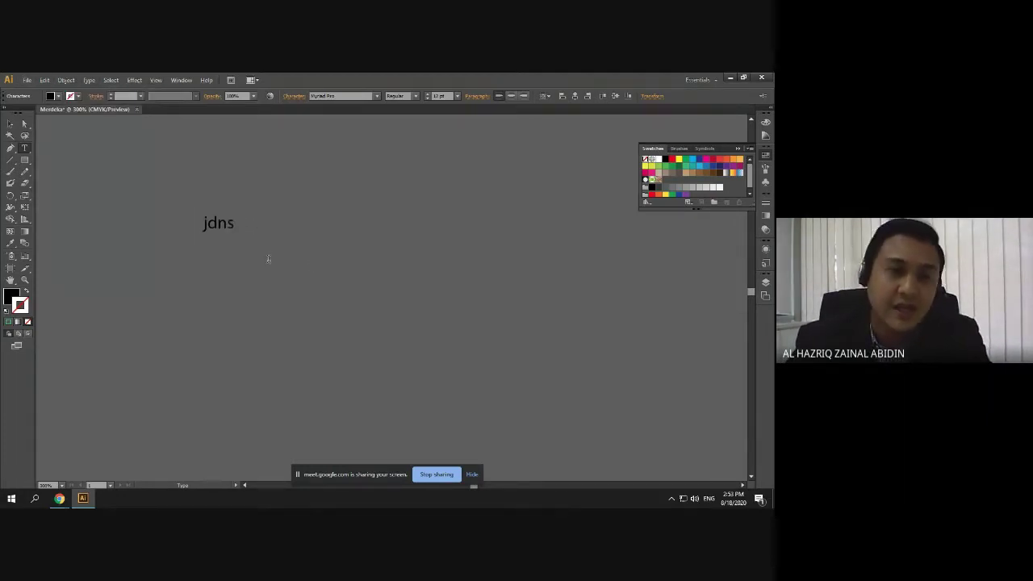
type("MERDEKA")
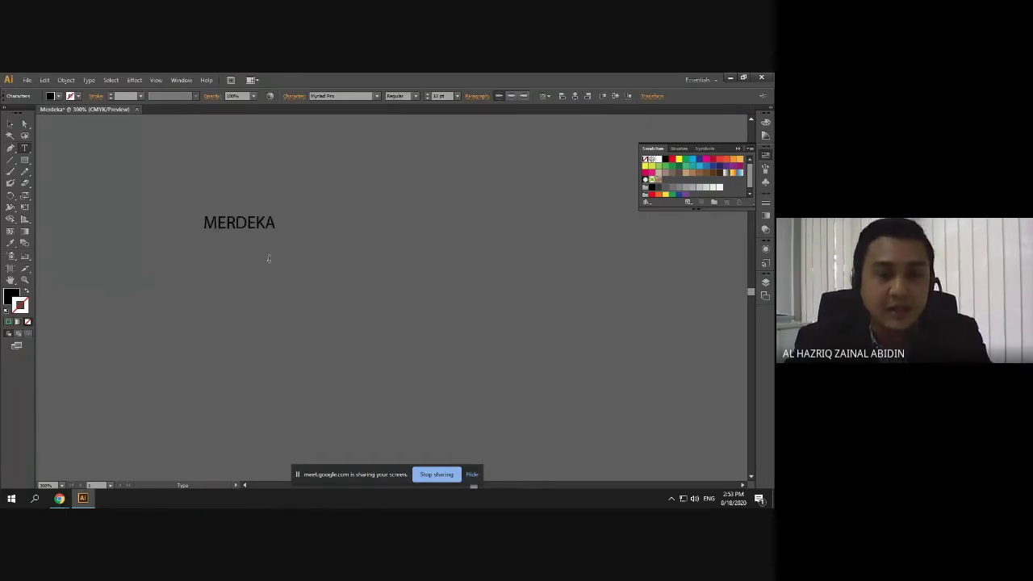
Enlarge the MERDEKA text proportionally and place it on the artboard above the cut-out man's head
left_click(10, 123)
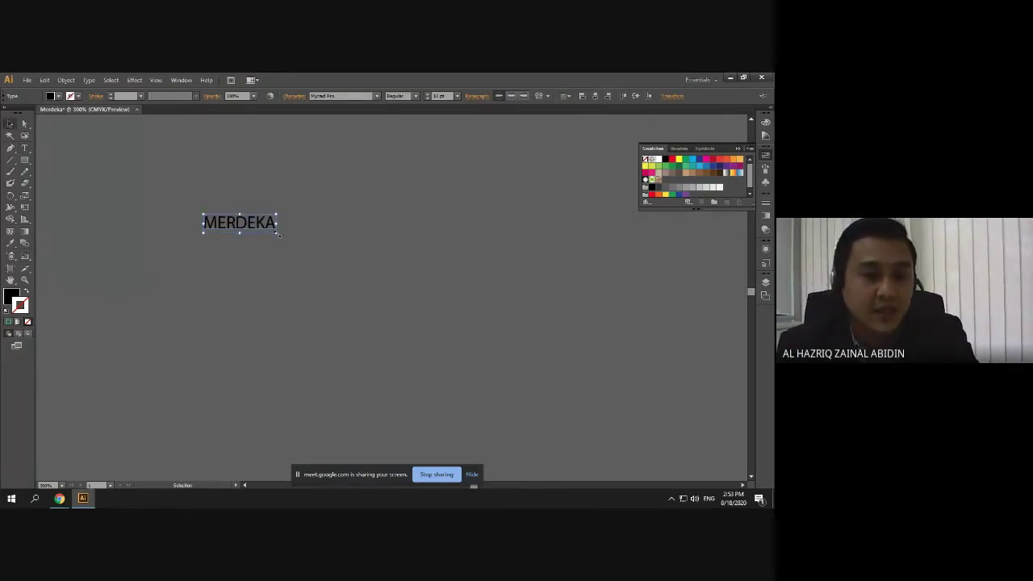
left_click_drag(277, 233, 246, 222)
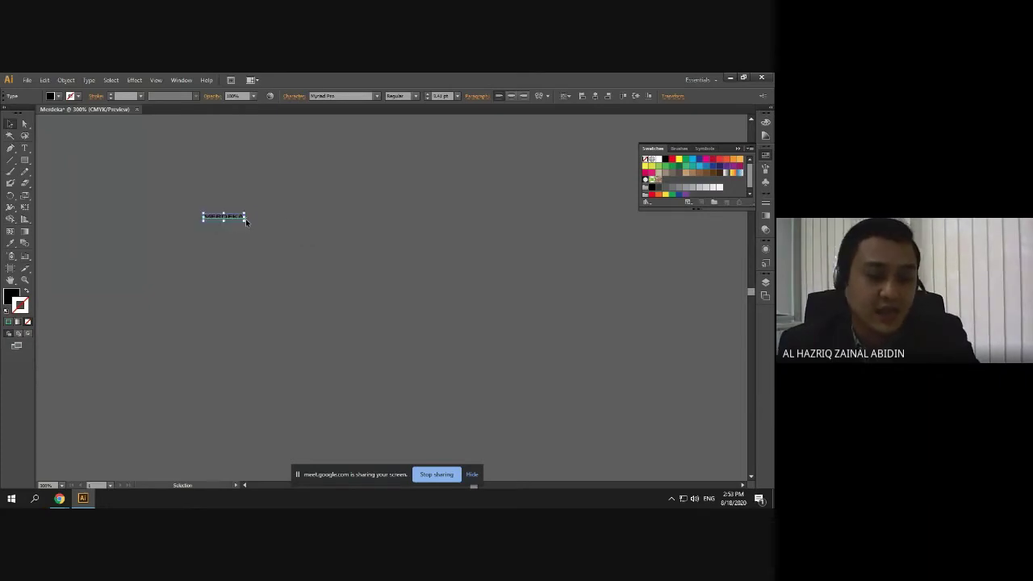
key("ctrl+z")
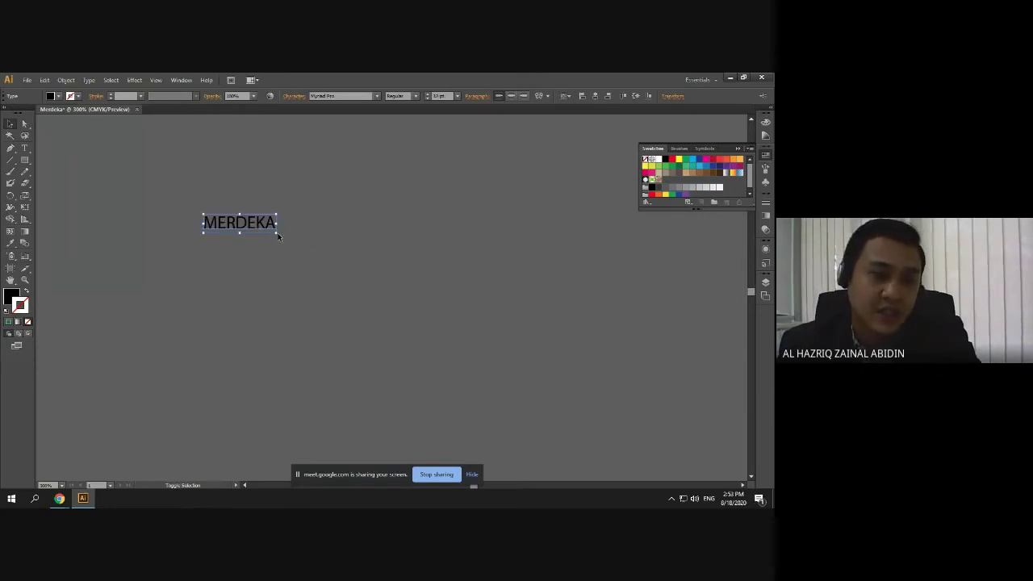
left_click_drag(279, 233, 572, 380)
key("ctrl+minus")
key("ctrl+minus")
key("ctrl+minus")
key("ctrl+minus")
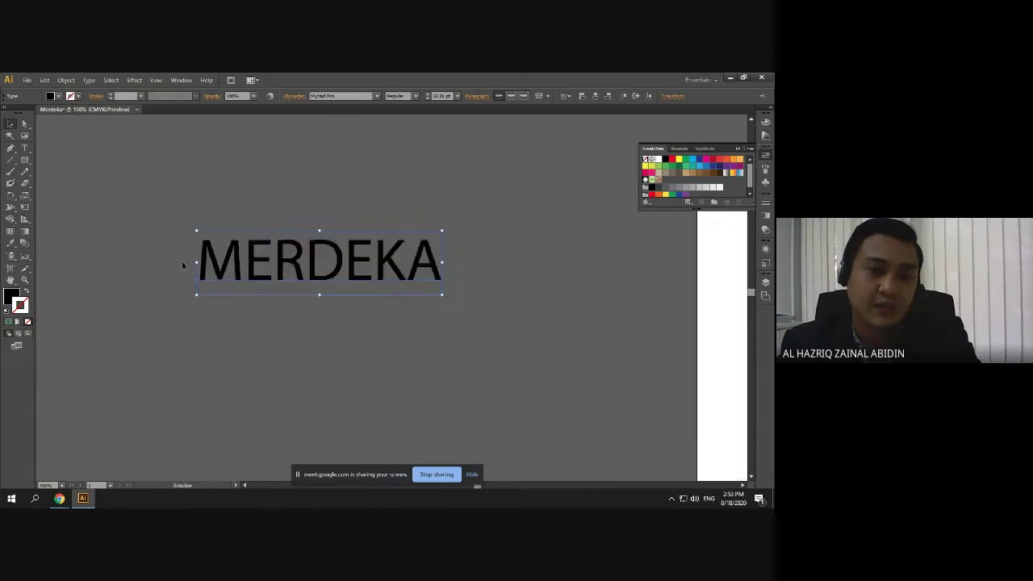
left_click_drag(204, 262, 389, 297)
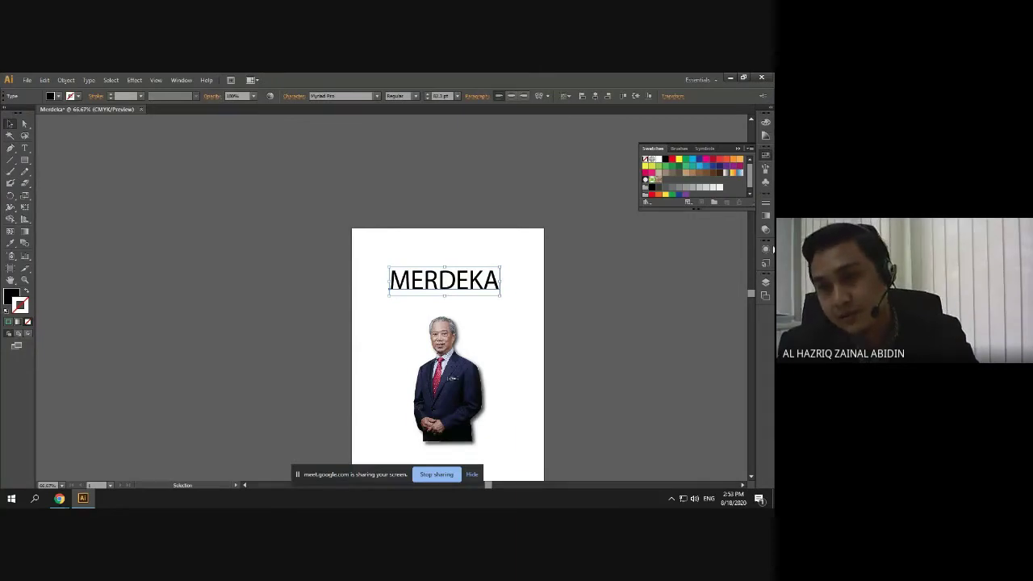
left_click(765, 155)
left_click(764, 122)
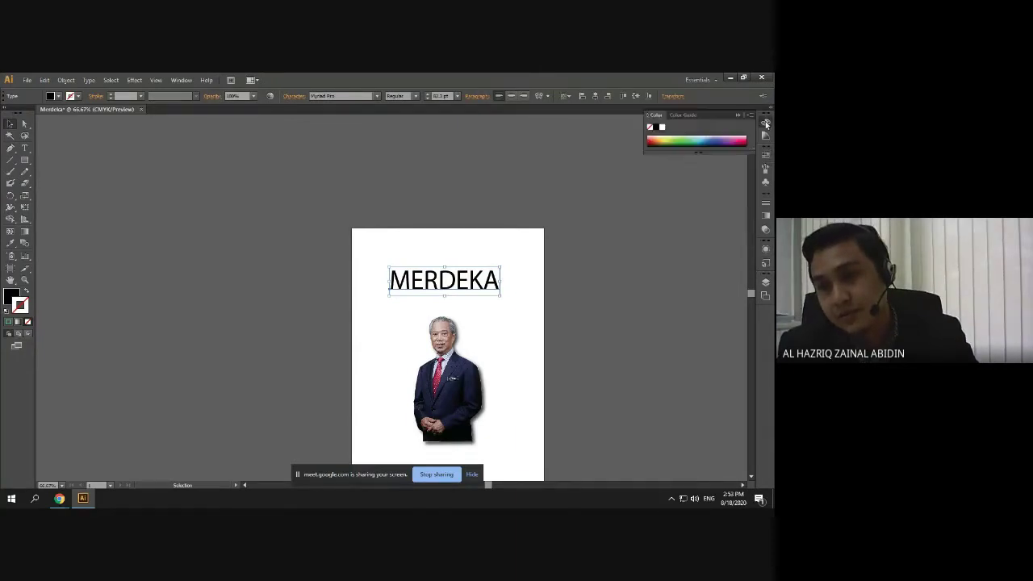
left_click(765, 135)
left_click(765, 154)
left_click(766, 168)
left_click(766, 183)
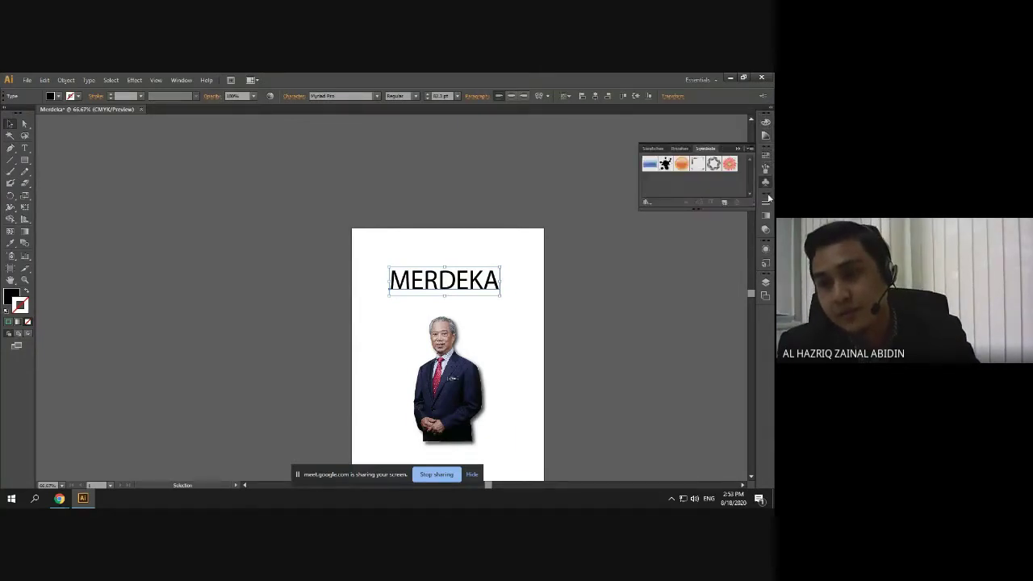
left_click(767, 204)
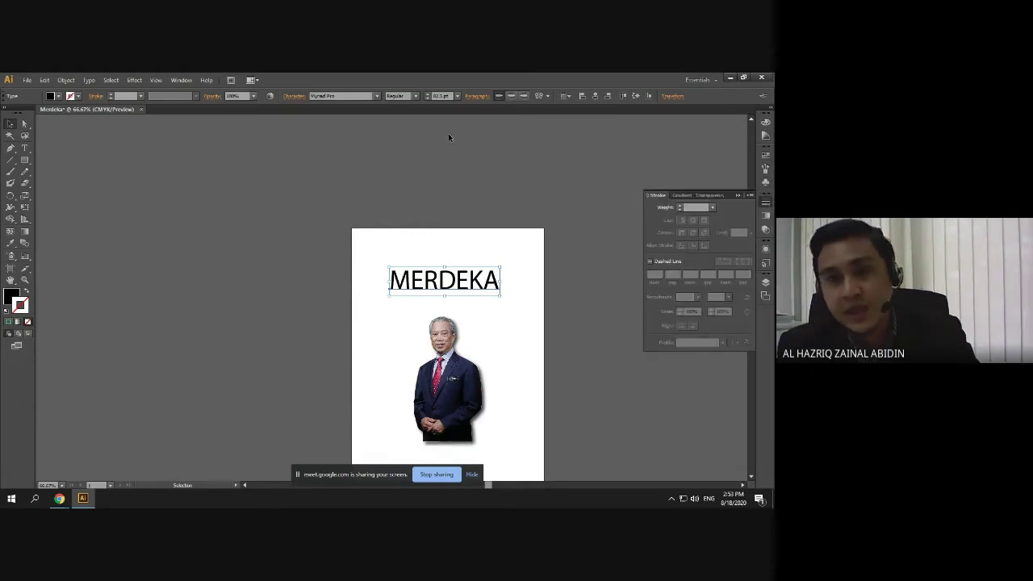
left_click(509, 215)
left_click(736, 195)
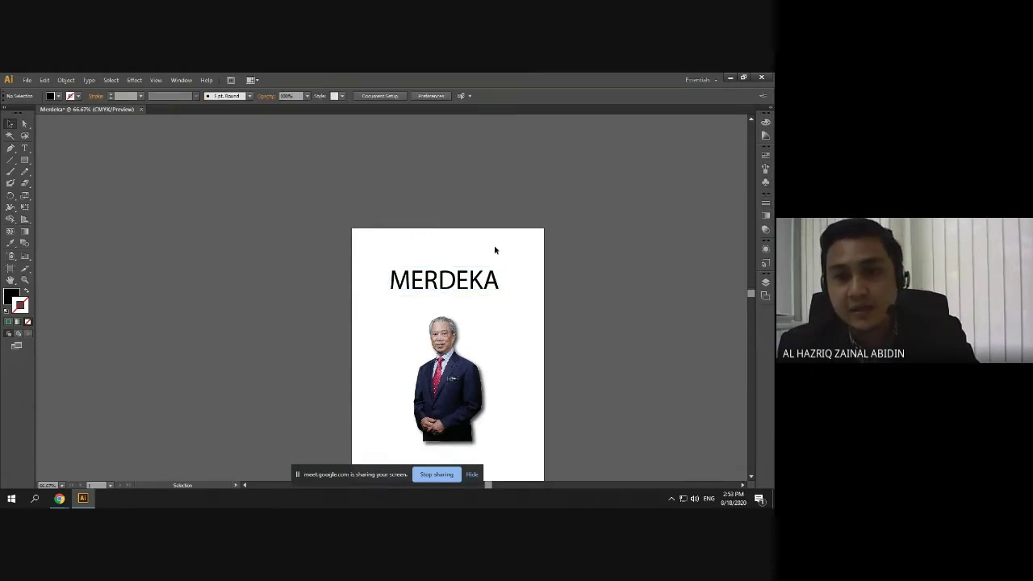
left_click(461, 274)
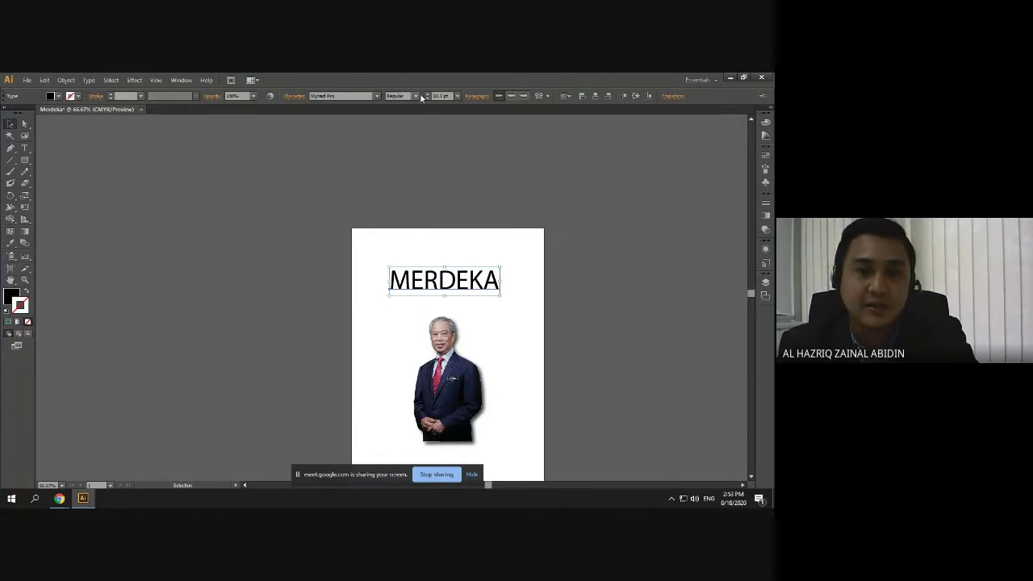
left_click(376, 96)
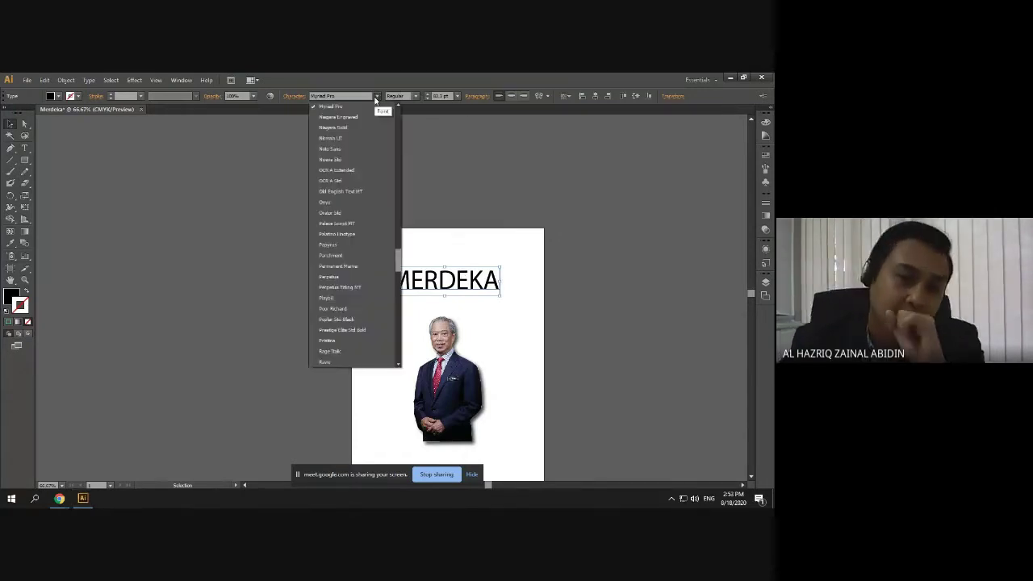
left_click(417, 150)
left_click(400, 266)
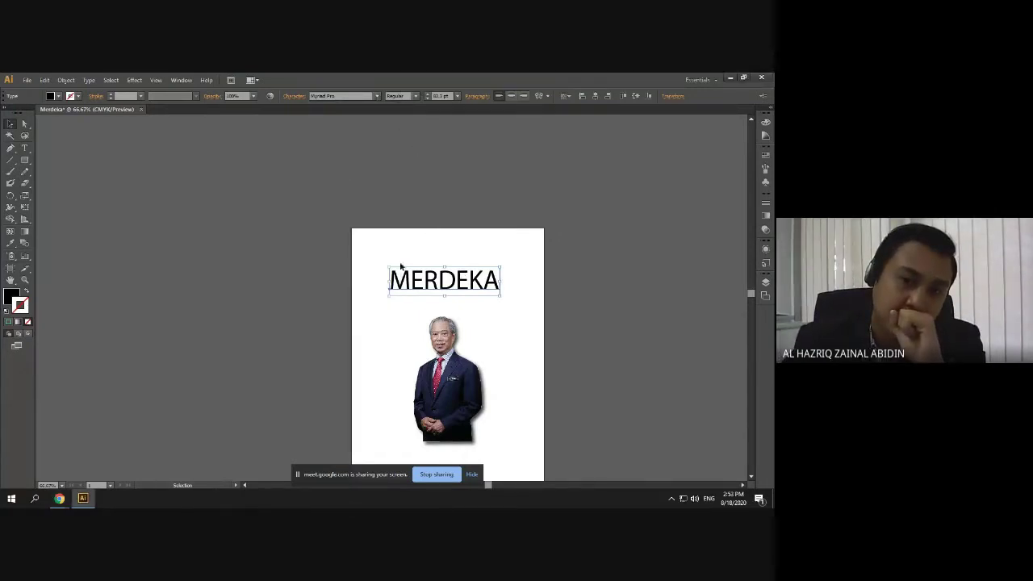
Move the MERDEKA text slightly higher above the cut-out man's head
left_click(435, 249)
left_click(456, 287)
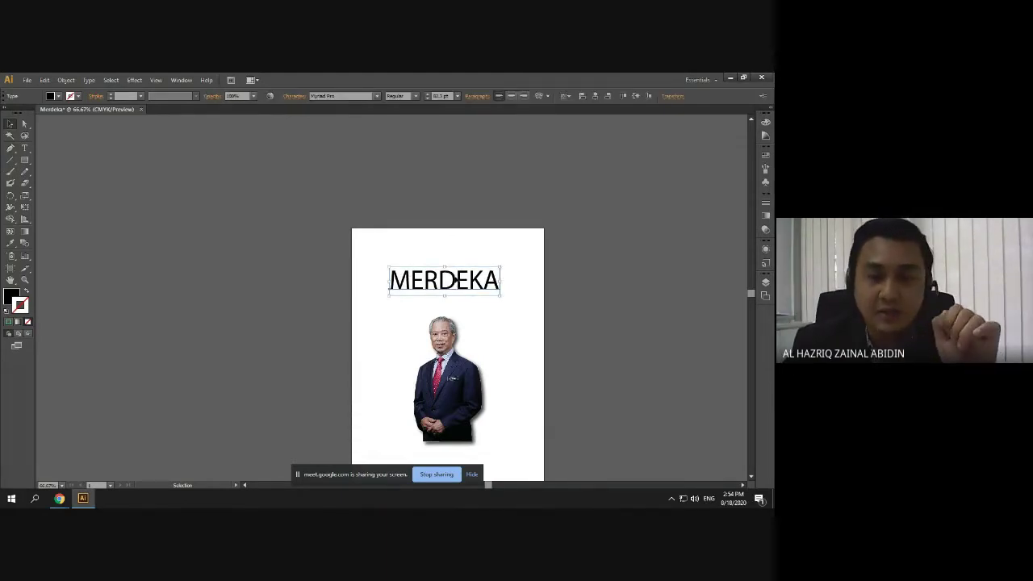
left_click_drag(455, 278, 456, 271)
left_click(486, 307)
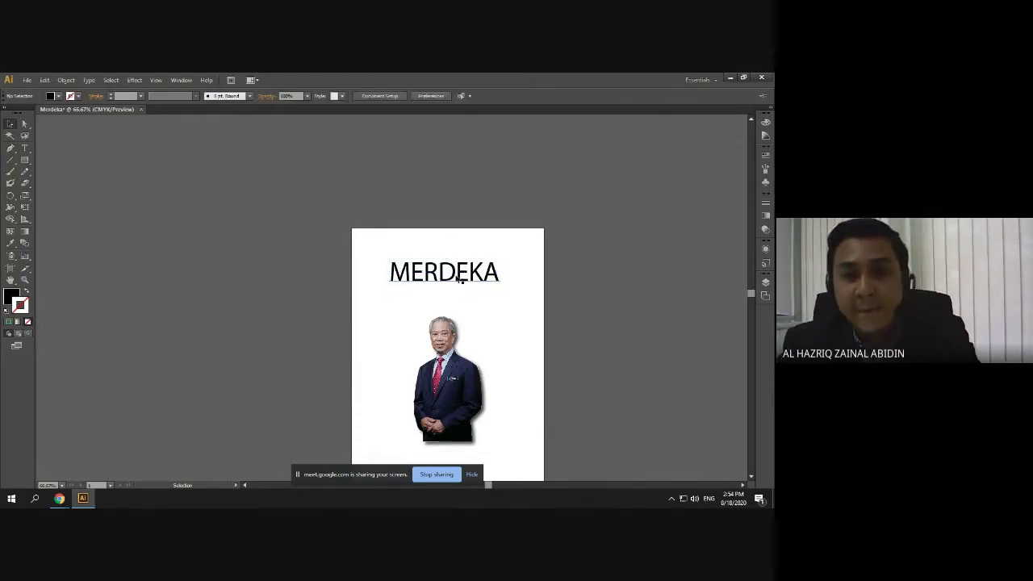
Browse the installed fonts available for the MERDEKA text
left_click(456, 276)
right_click(457, 278)
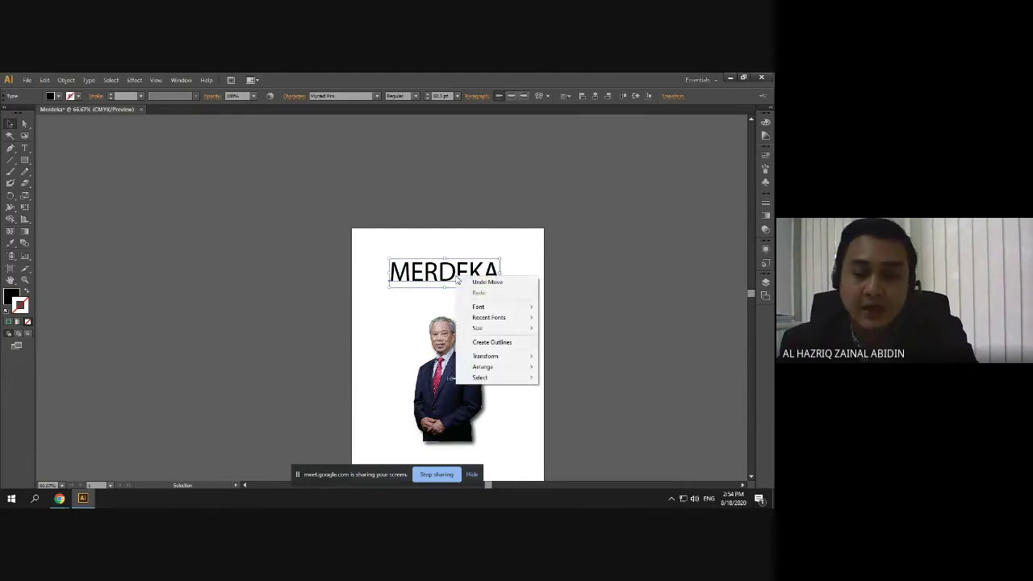
left_click(576, 270)
left_click(431, 274)
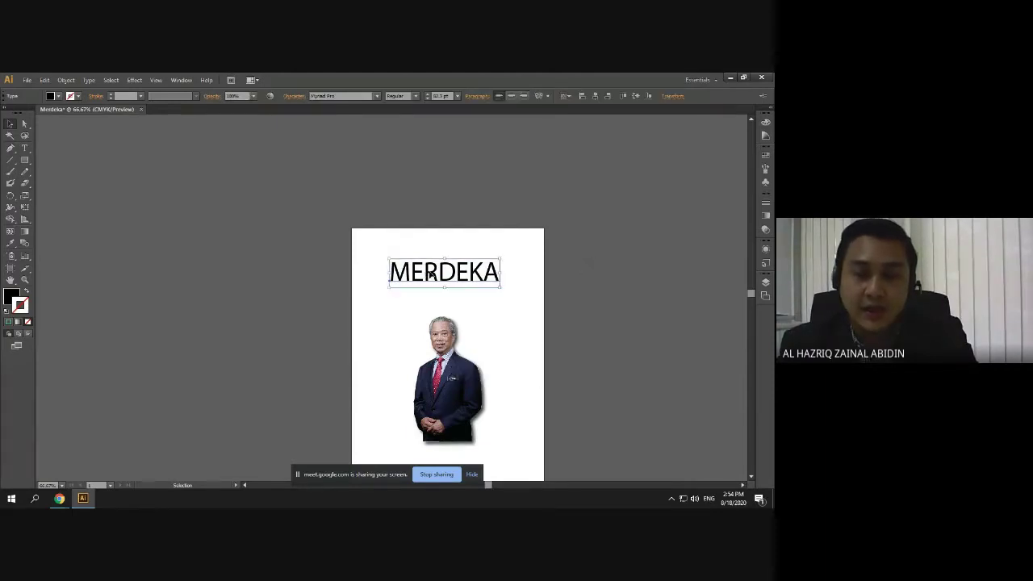
right_click(429, 275)
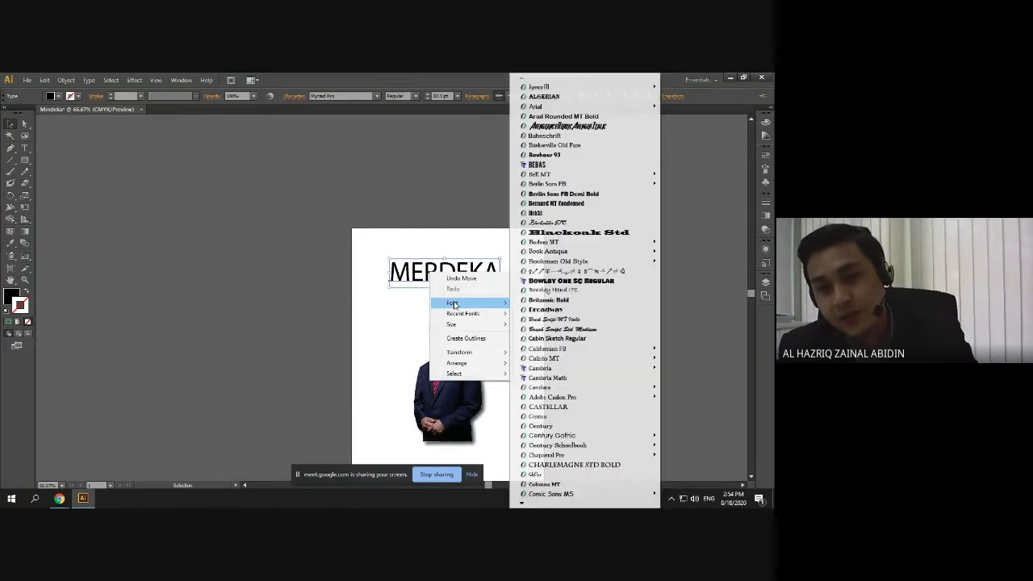
left_click(410, 315)
right_click(426, 285)
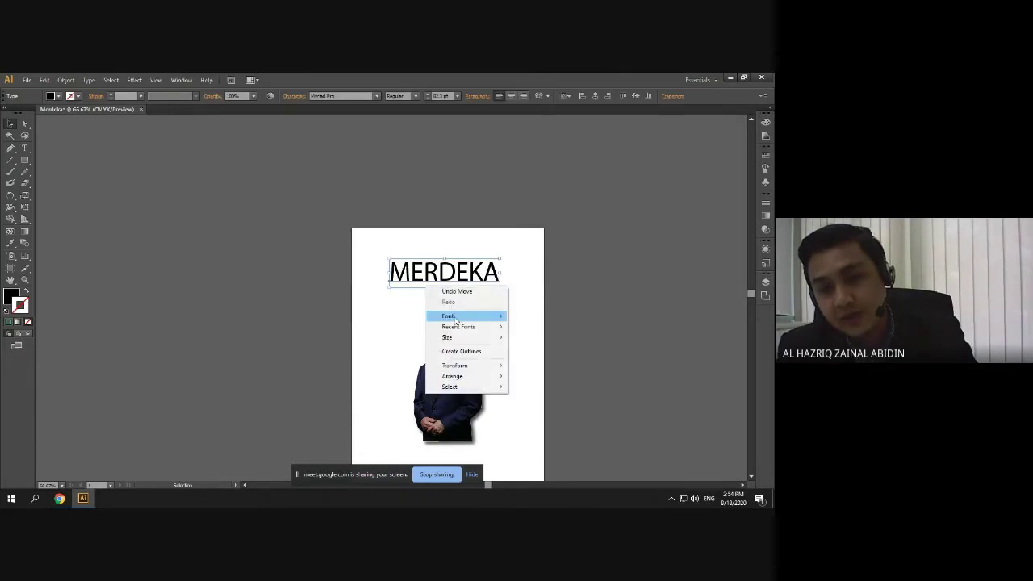
mouse_move(456, 320)
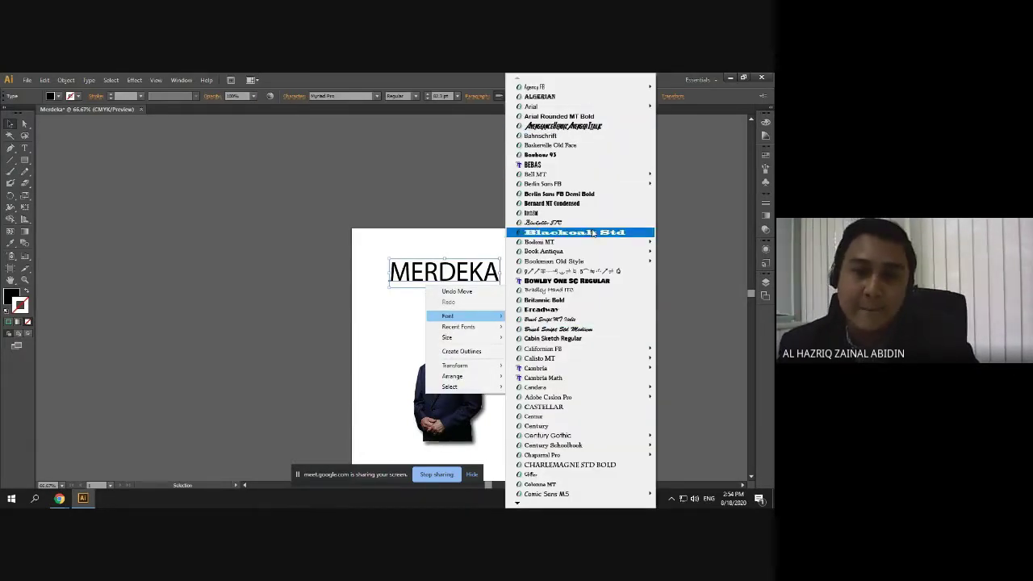
left_click(346, 182)
Try other fonts on the MERDEKA text, going through Noto Sans, Onyx, Perpetua Titling MT, Poplar Std Black and Felix Titling
left_click(430, 264)
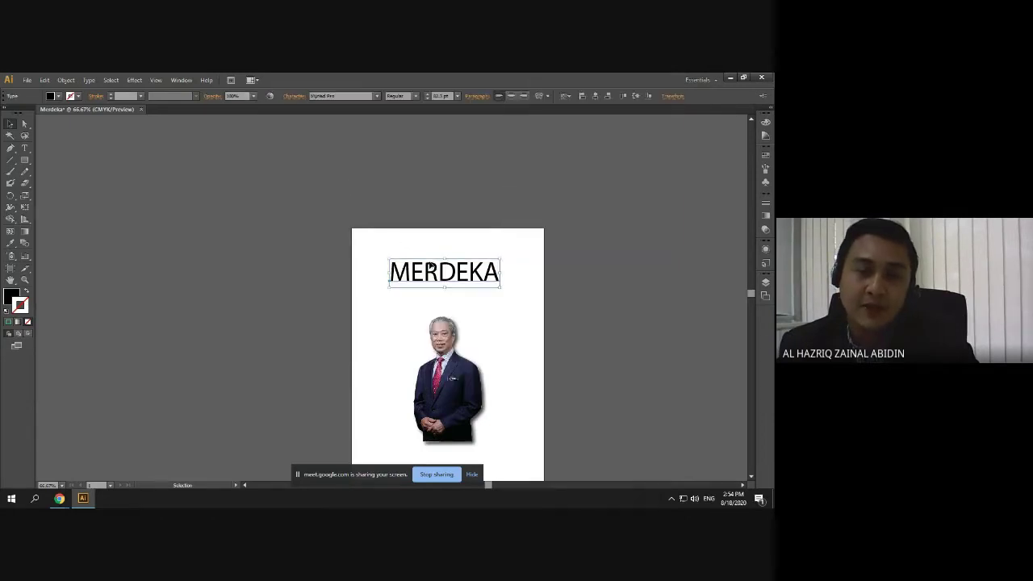
left_click(333, 97)
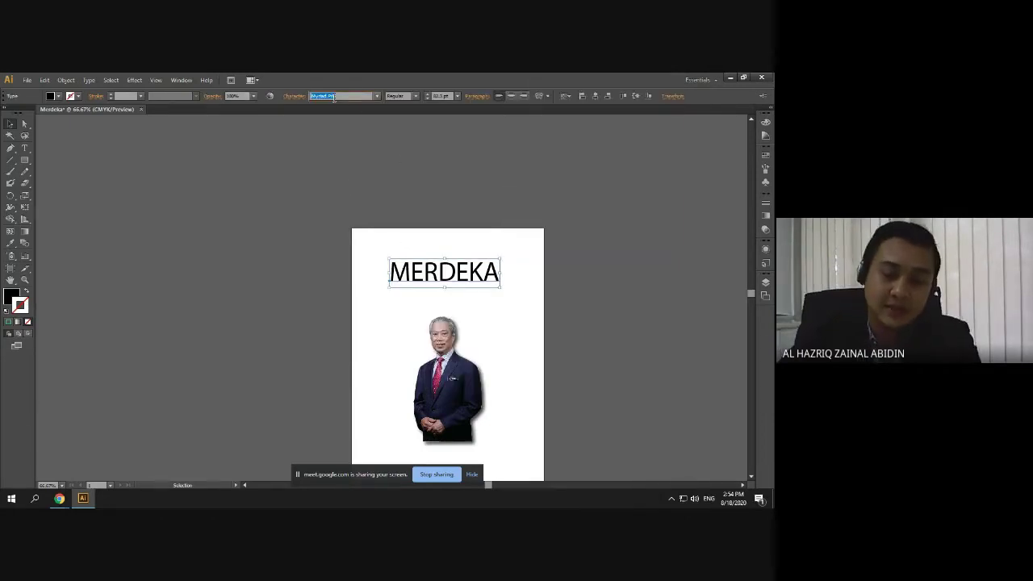
key("Down")
key("Down")
key("Down")
key("Down")
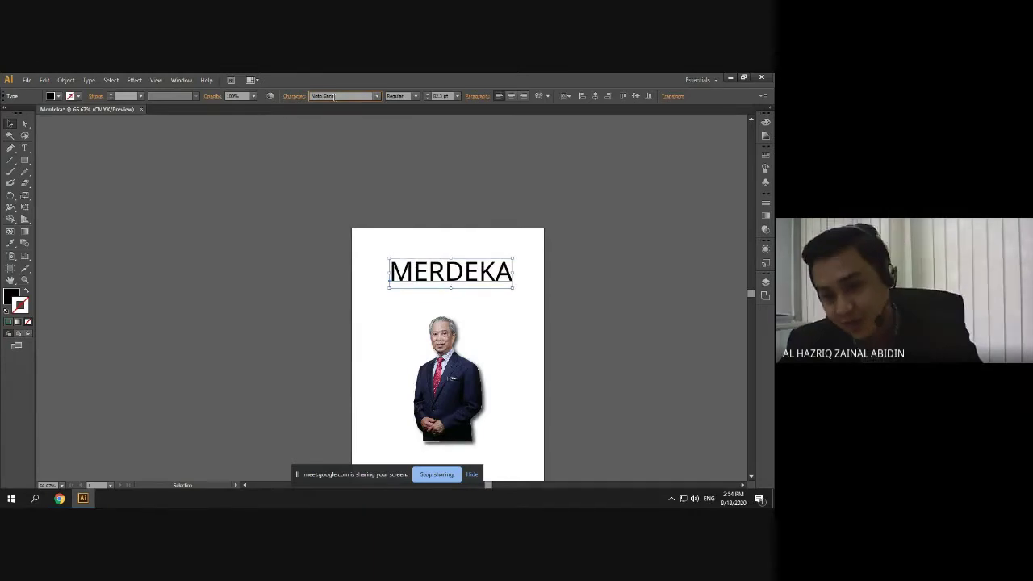
key("Down")
key("Down")
key("Down")
key("Down")
key("Down")
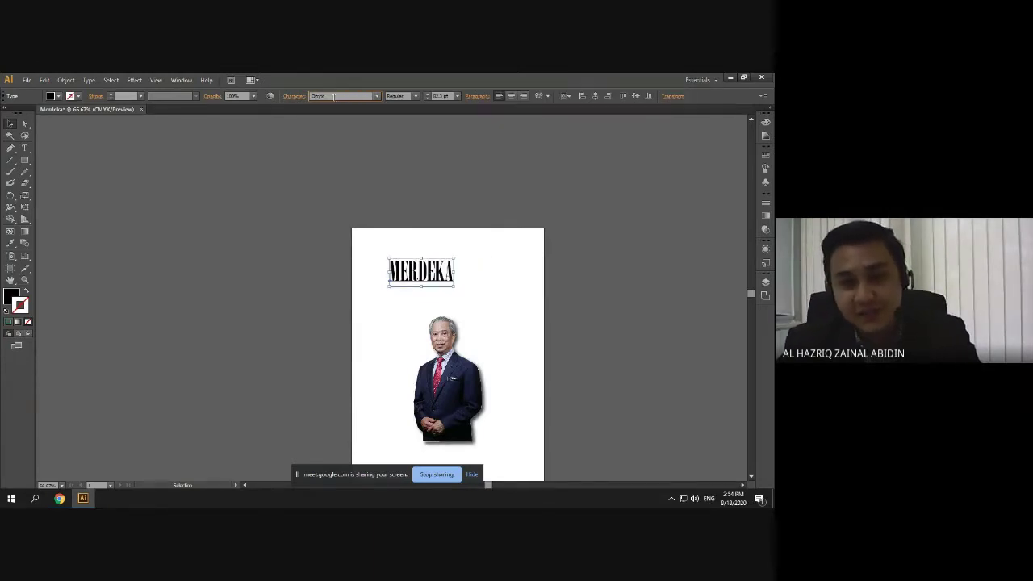
key("Down")
key("Down")
type("erm")
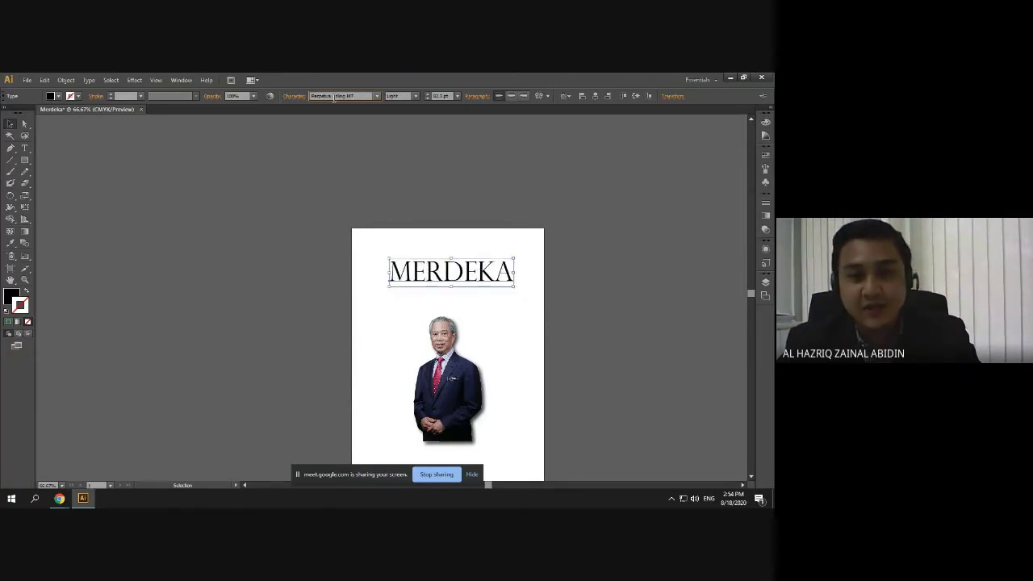
key("Down")
key("Down")
key("Down")
key("Down")
key("Down")
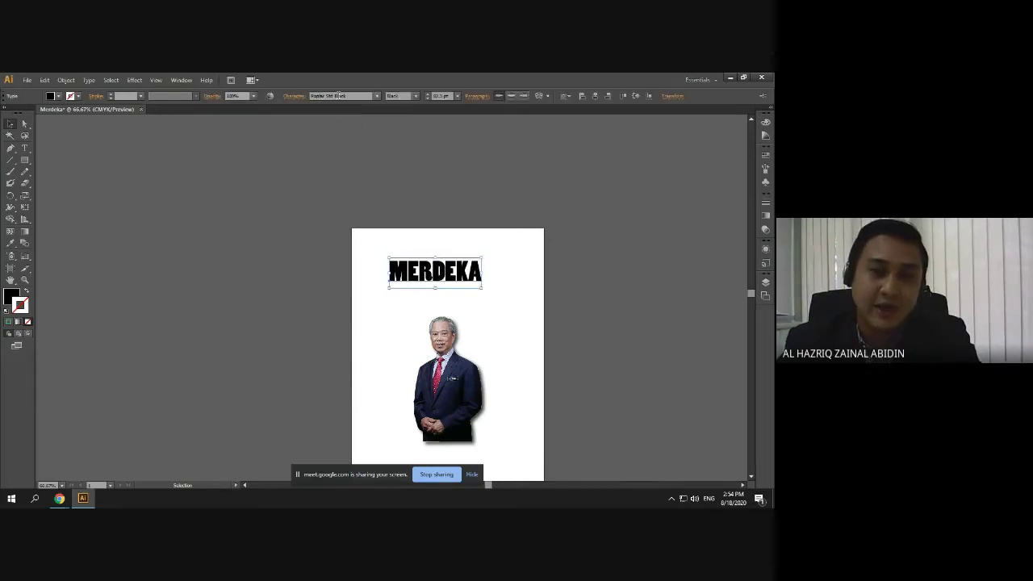
left_click(338, 95)
left_click(339, 96)
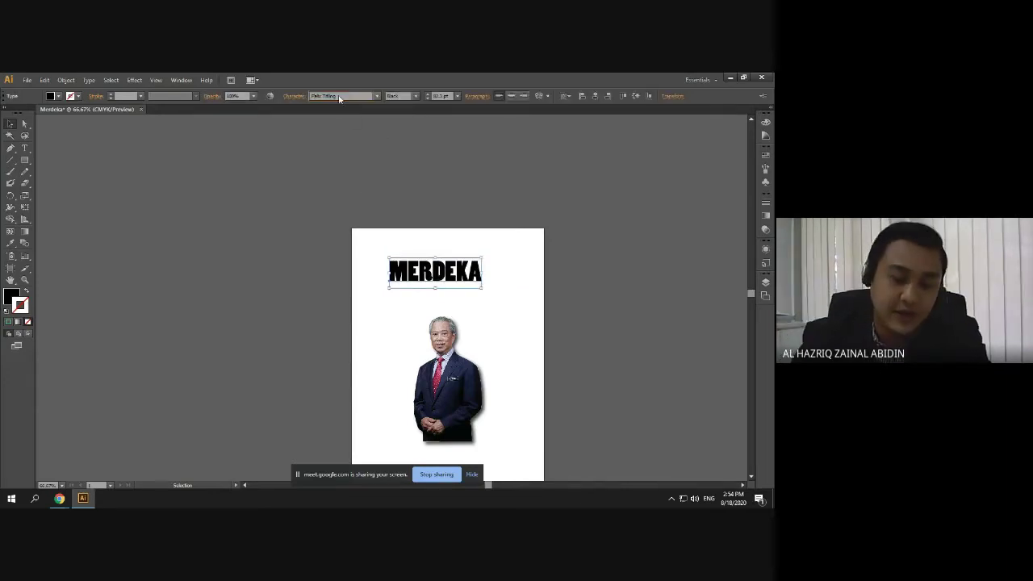
left_click(429, 150)
Set the font of the MERDEKA text to Franklin Gothic Demi Cond
right_click(428, 263)
mouse_move(452, 292)
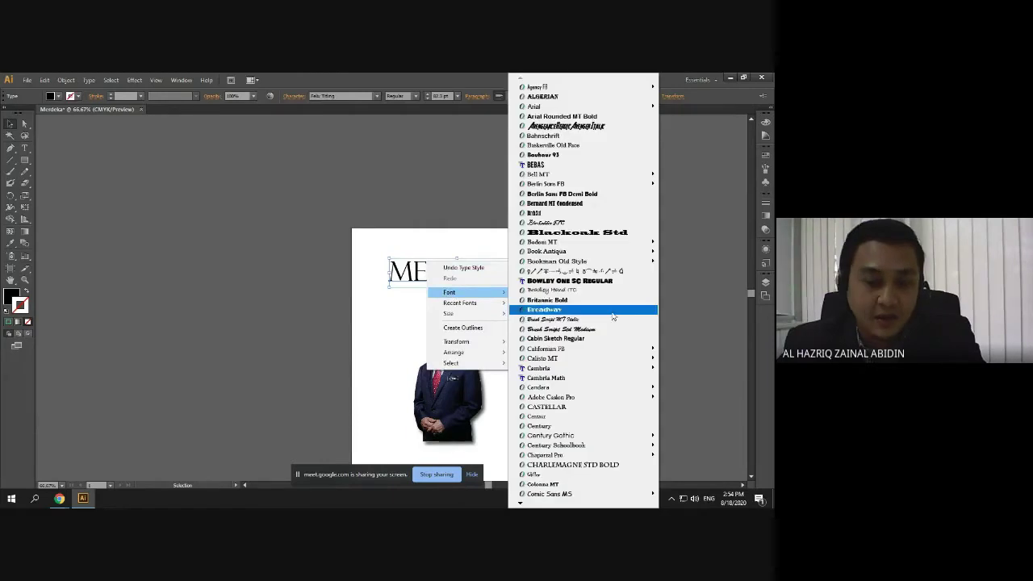
scroll(557, 368, "down", 9)
mouse_move(520, 503)
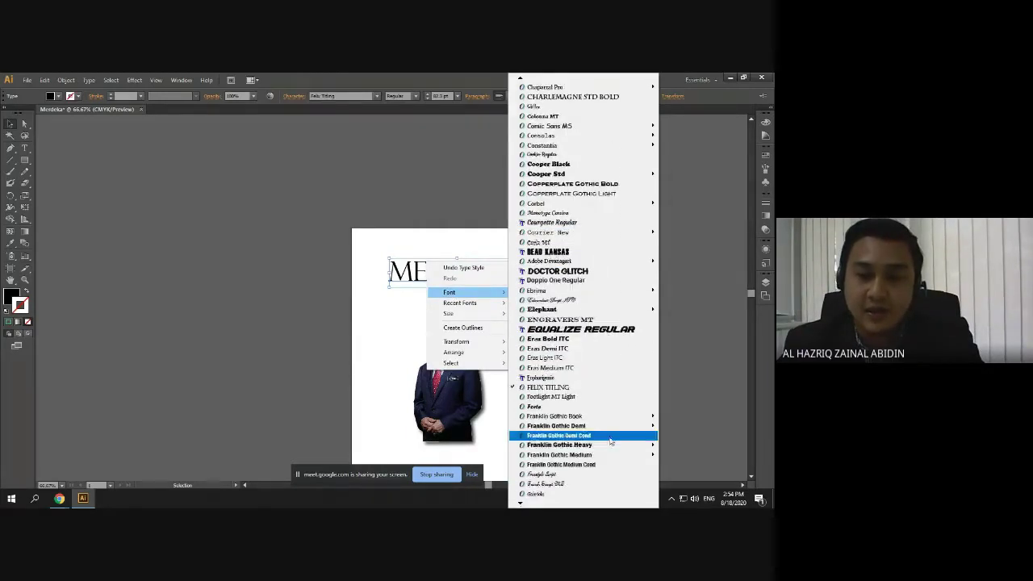
mouse_move(613, 432)
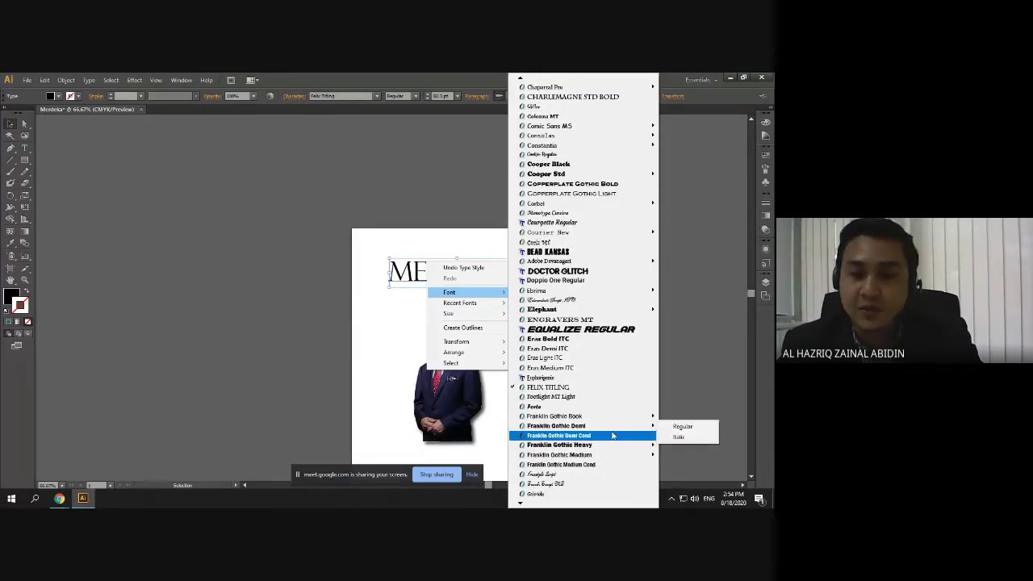
left_click(610, 428)
left_click(596, 397)
Enlarge the MERDEKA text proportionally to nearly three quarters of the artboard's width, and centre it just above the man's head
scroll(491, 329, "down", 2)
left_click_drag(450, 224, 447, 234)
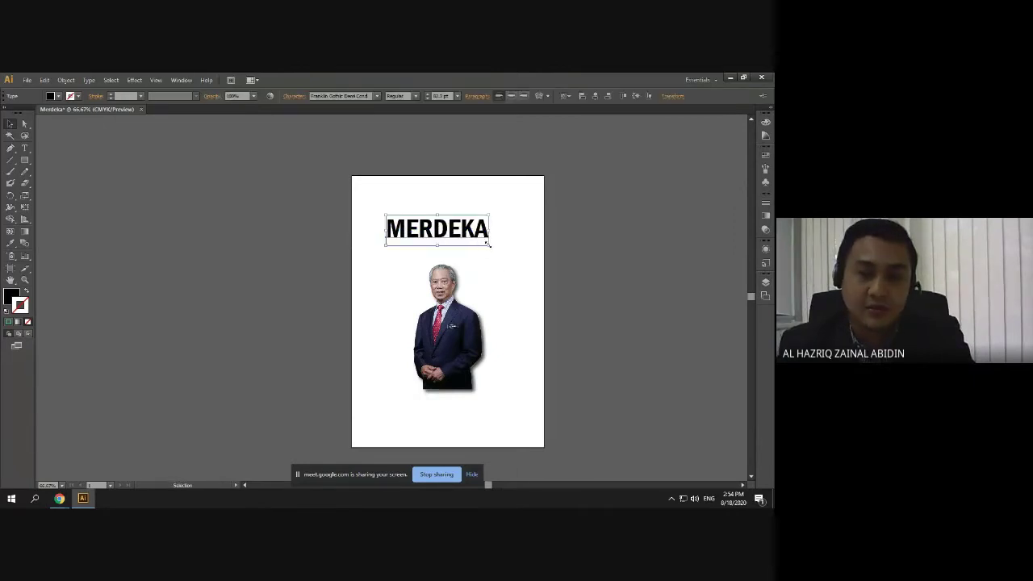
mouse_move(487, 243)
left_mouse_down()
mouse_move(526, 250)
mouse_move(479, 233)
left_mouse_up()
left_click(553, 282)
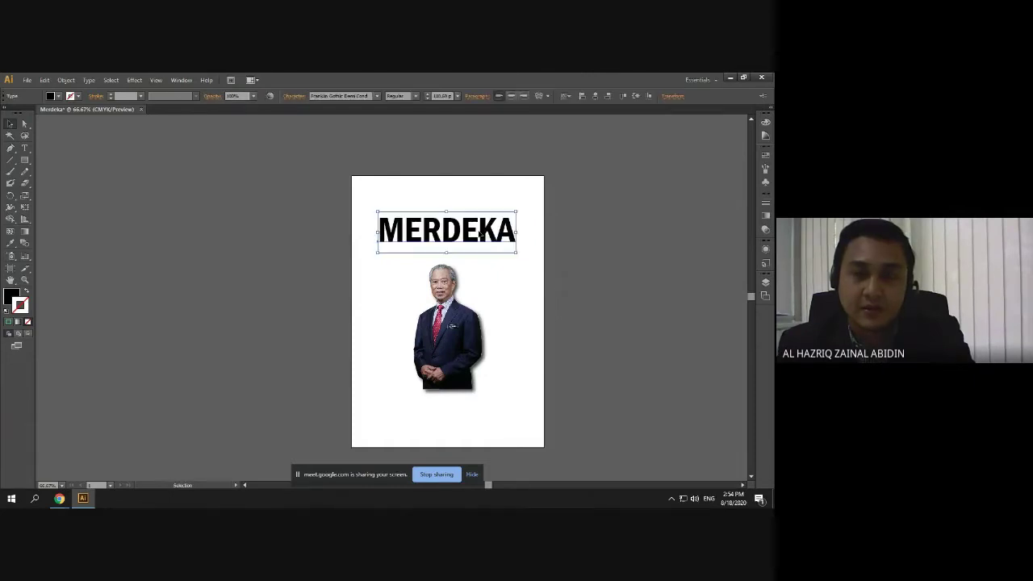
left_click(503, 278)
scroll(484, 272, "up", 1)
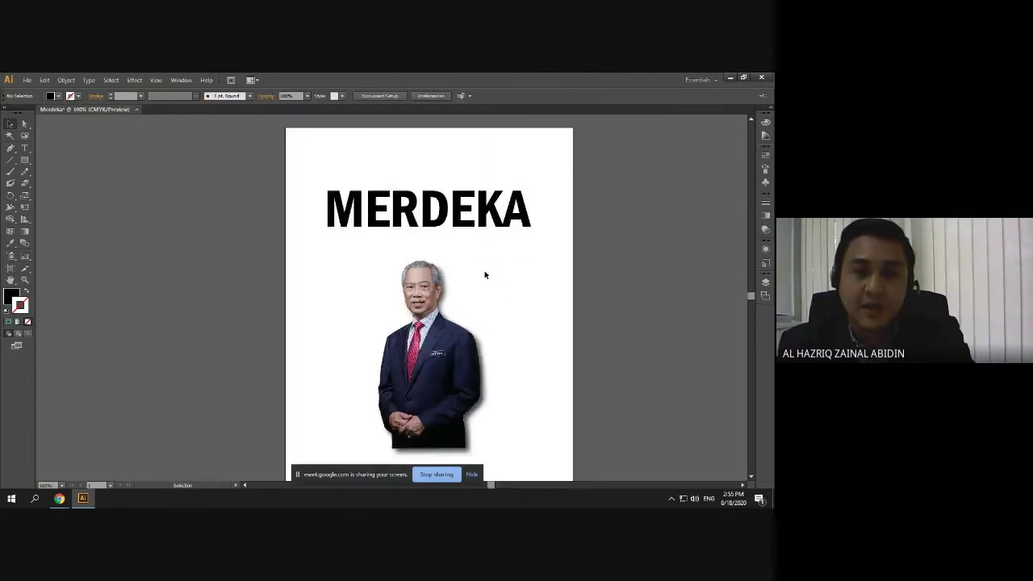
left_click_drag(458, 214, 457, 221)
left_click(528, 324)
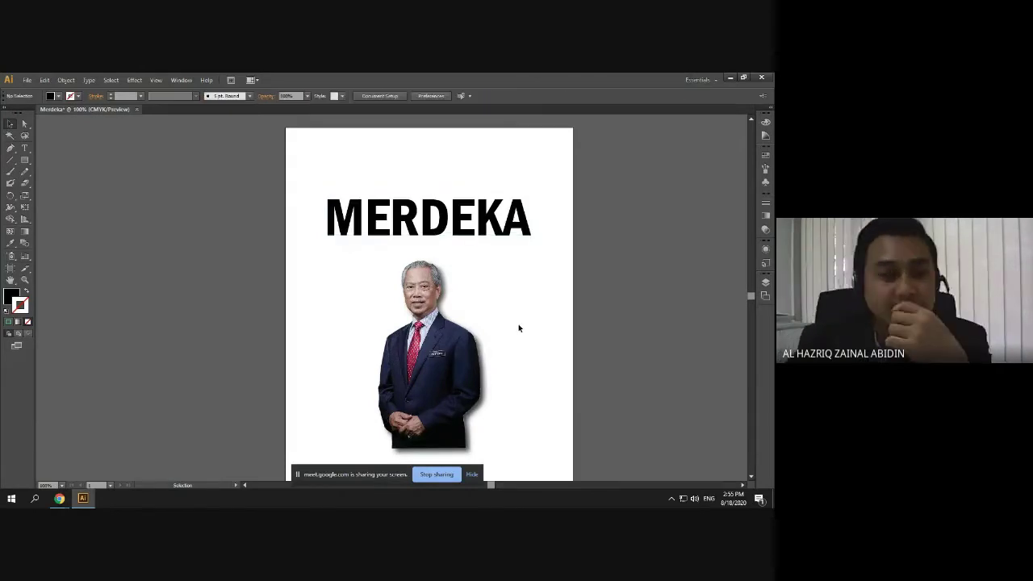
Try a brownish-grey swatch as the MERDEKA text's stroke, and replace it with a light blue one
left_click(465, 233)
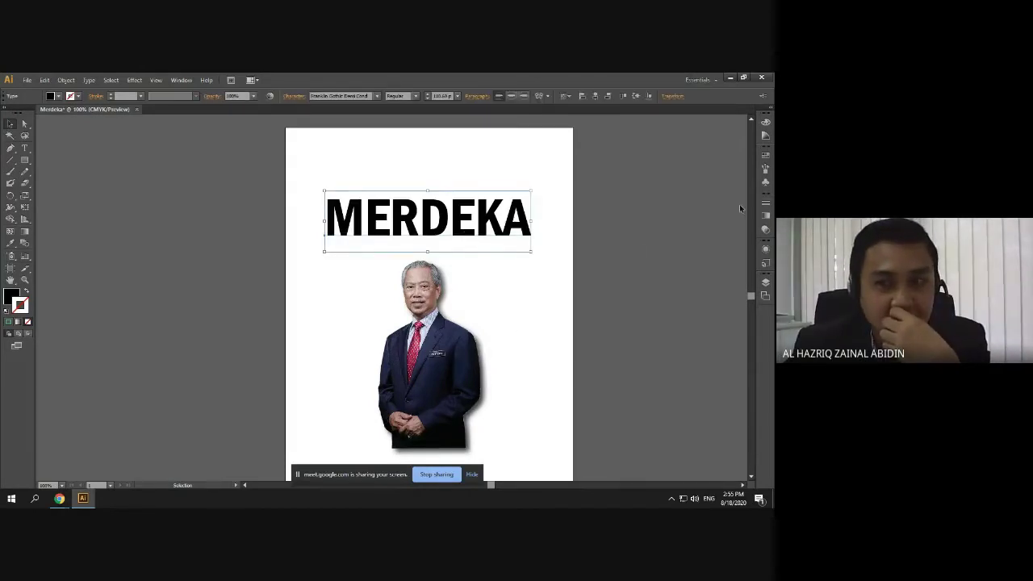
left_click(766, 155)
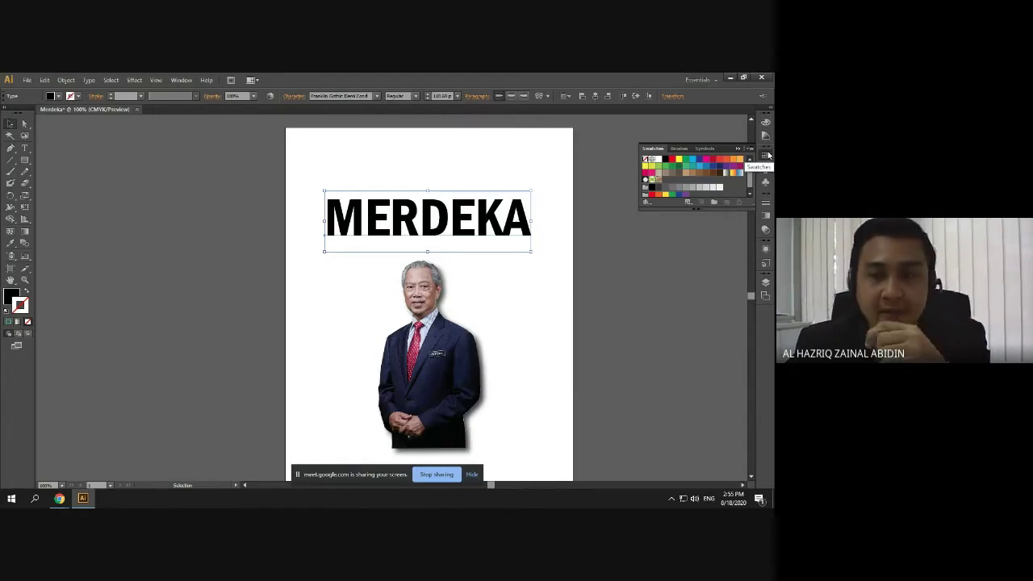
left_click(672, 172)
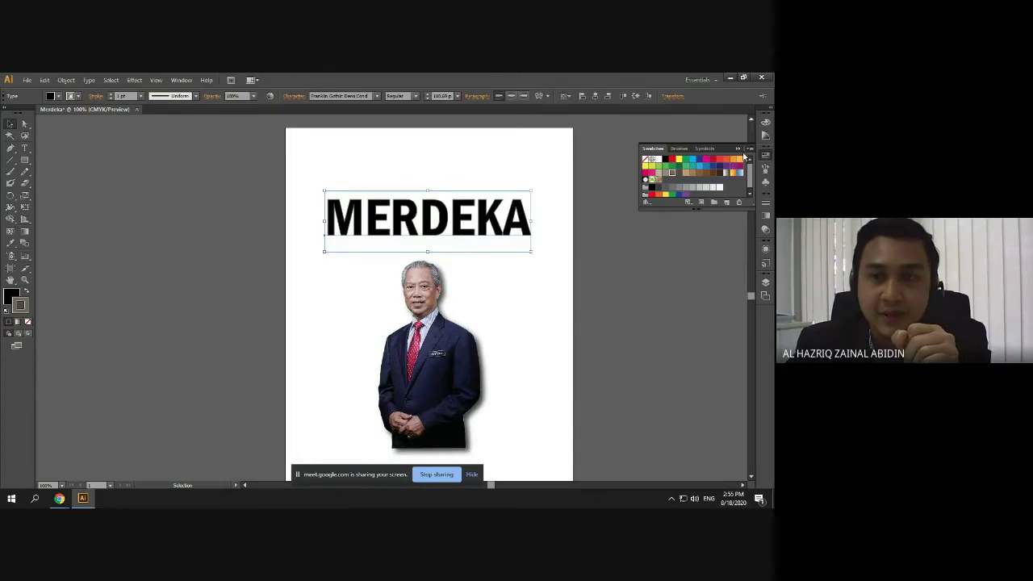
left_click(641, 313)
left_click(502, 234)
left_click(698, 166)
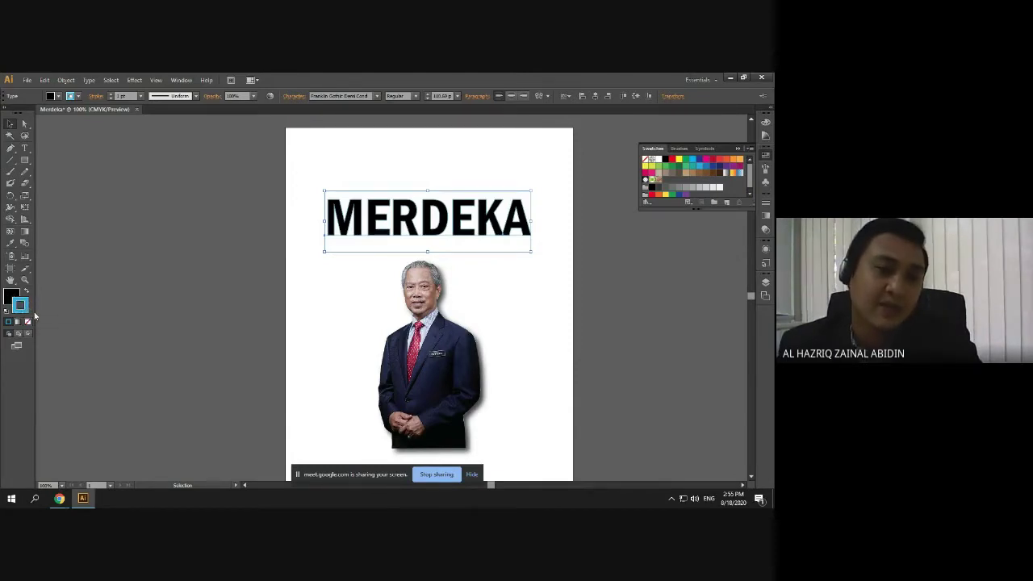
Fill the MERDEKA text with the magenta swatch and deselect it
left_click(7, 299)
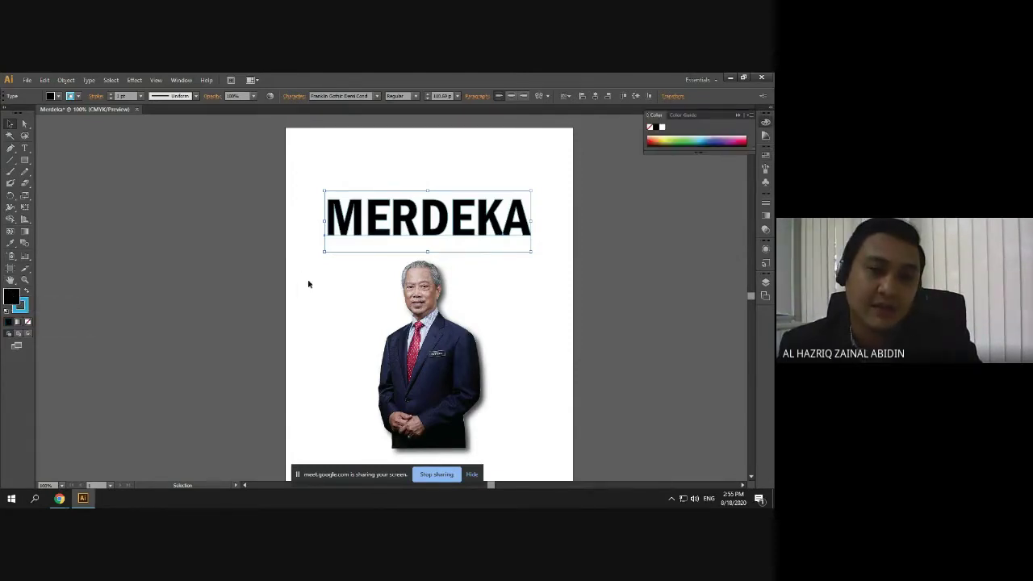
left_click(765, 154)
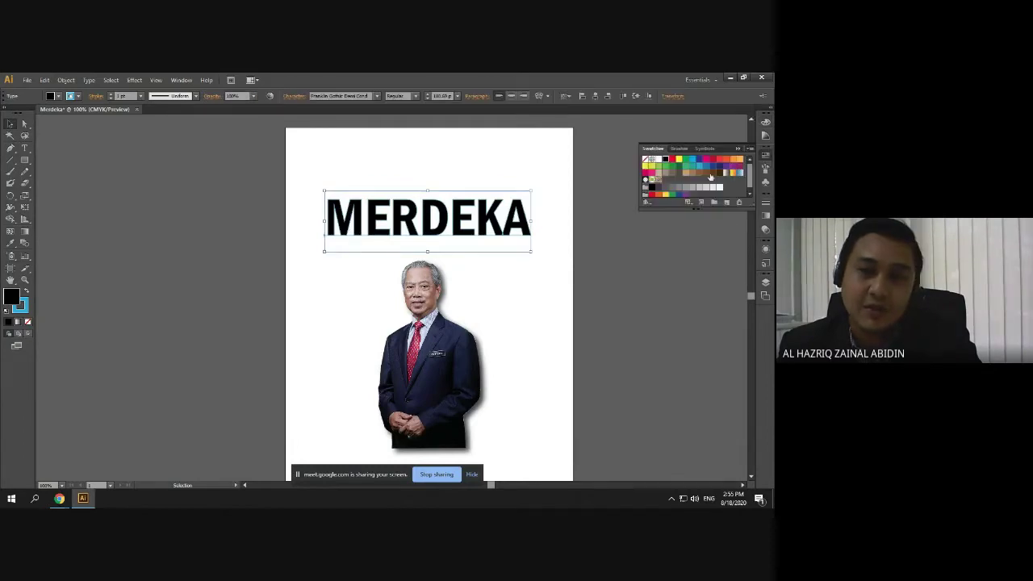
left_click(706, 159)
left_click(523, 300)
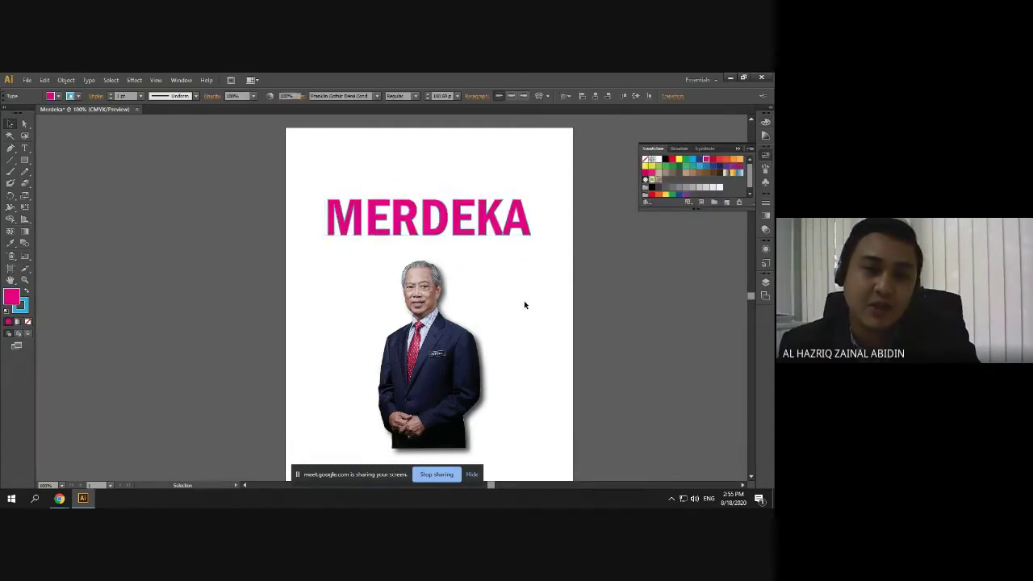
Fill the MERDEKA text with the red swatch and deselect it
left_click(393, 233)
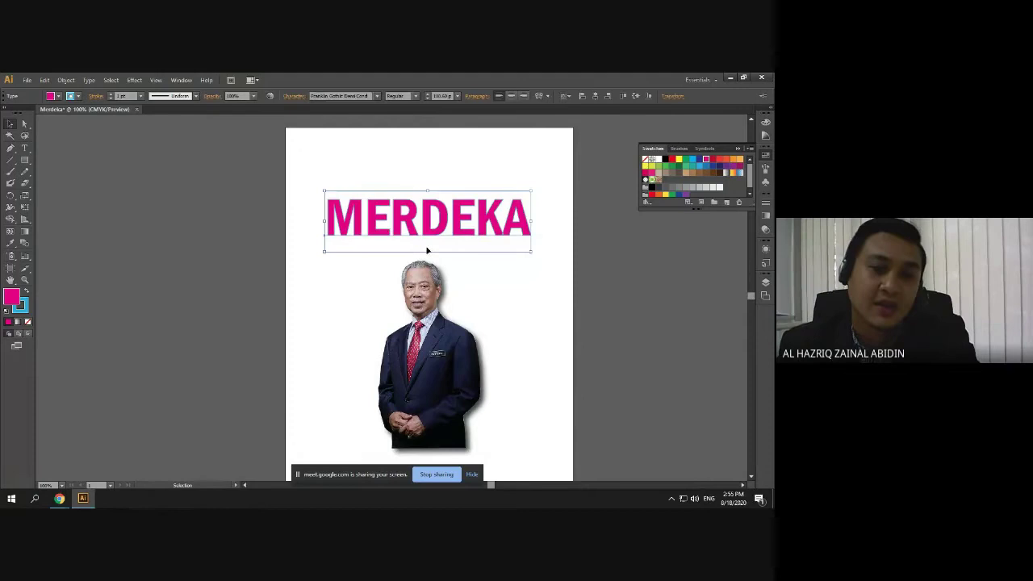
left_click(614, 252)
left_click(505, 240)
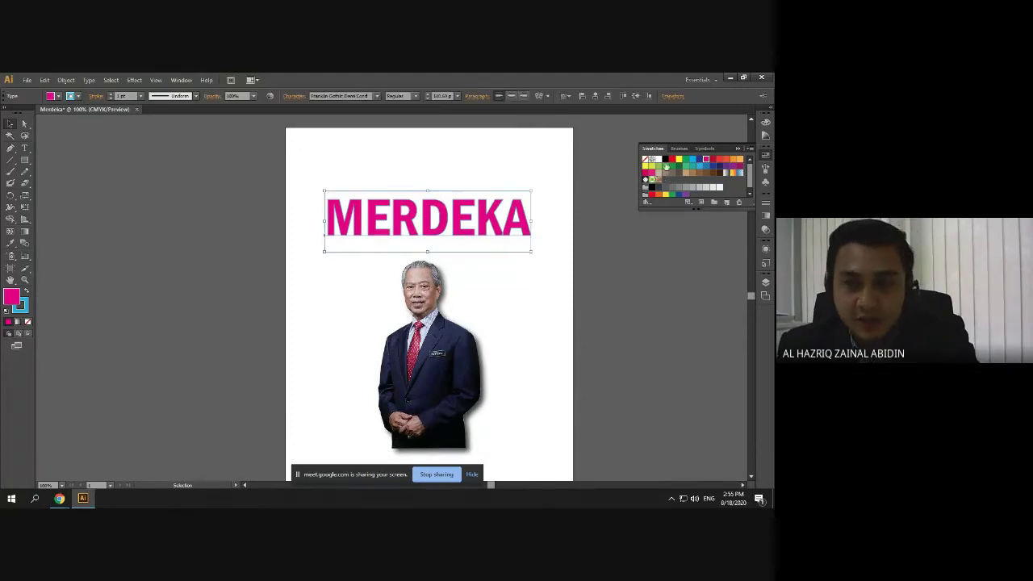
left_click(671, 159)
left_click(651, 310)
left_click(476, 218)
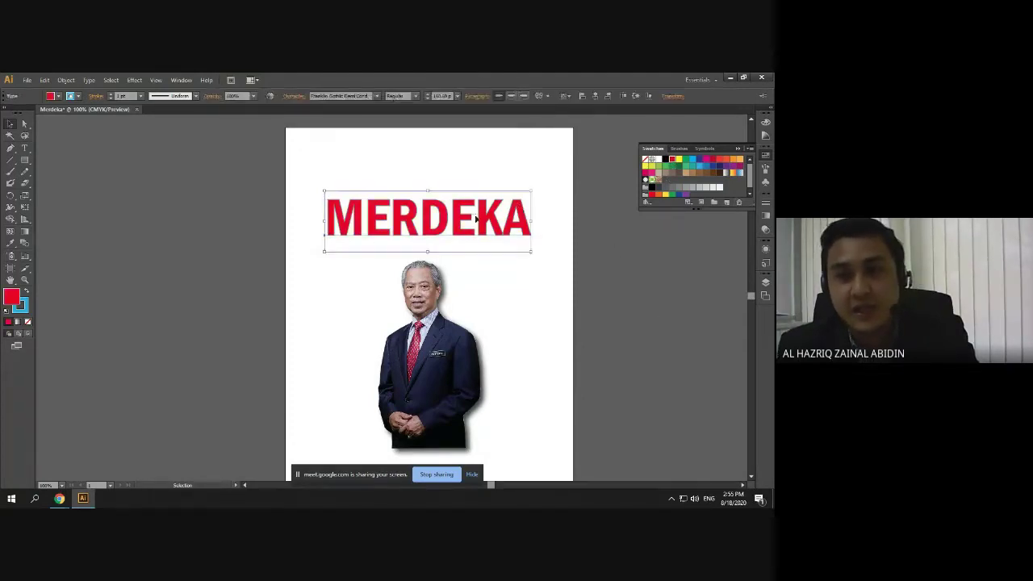
left_click(599, 266)
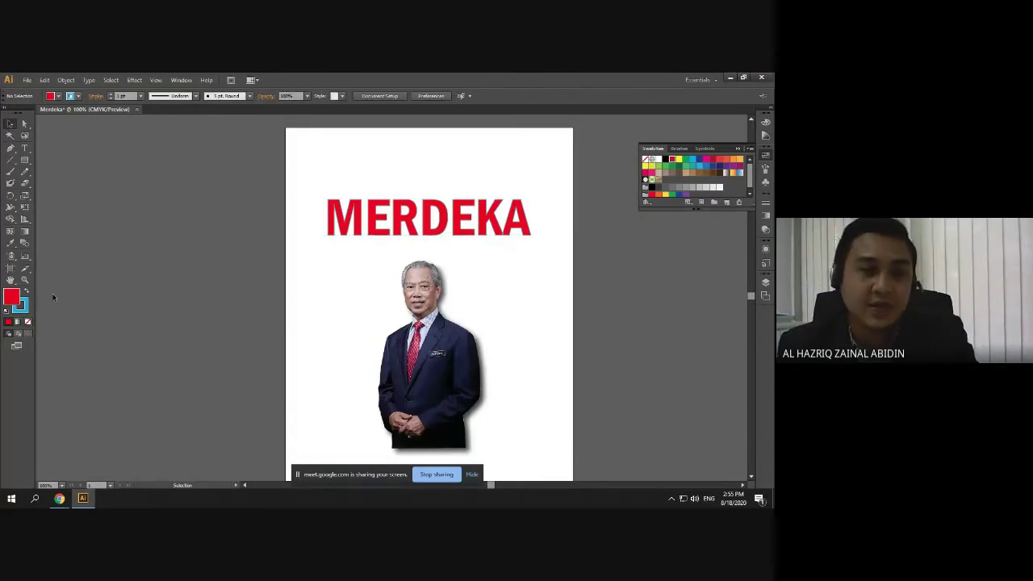
Remove the stroke from the MERDEKA text and inspect the letter edges up close
left_click(20, 308)
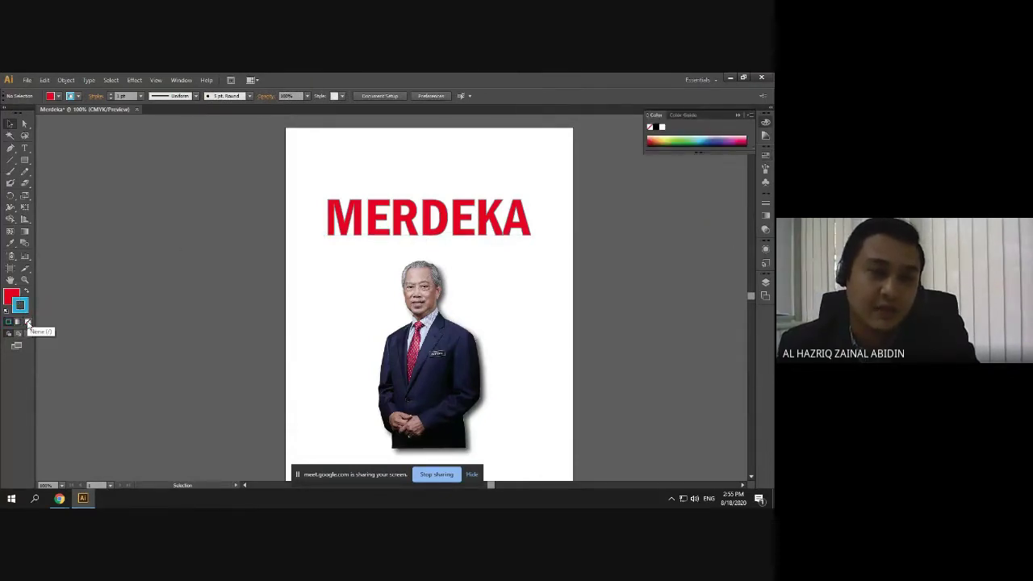
left_click(28, 322)
left_click(365, 234)
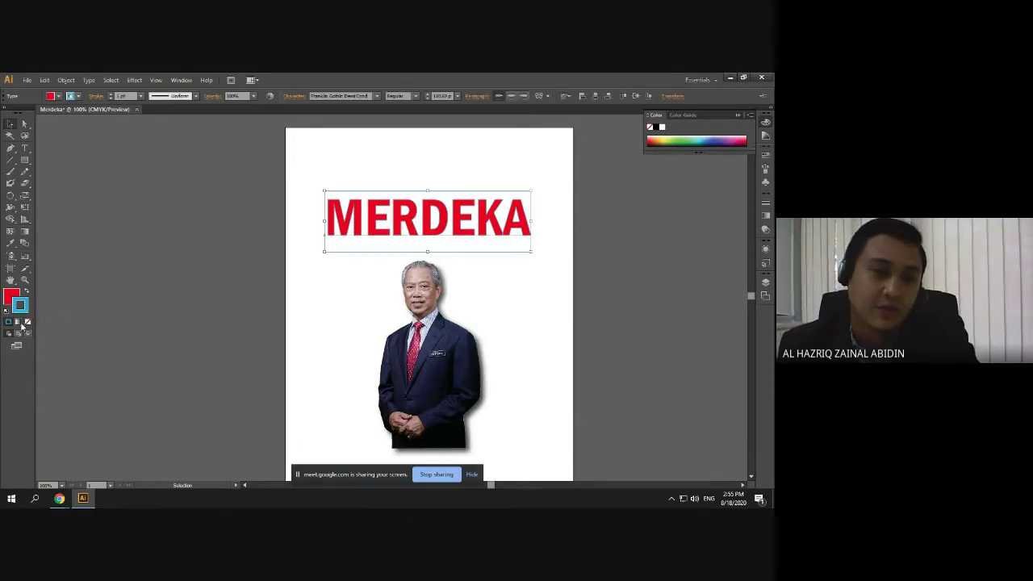
left_click(28, 322)
left_click(180, 266)
scroll(428, 216, "up", 5)
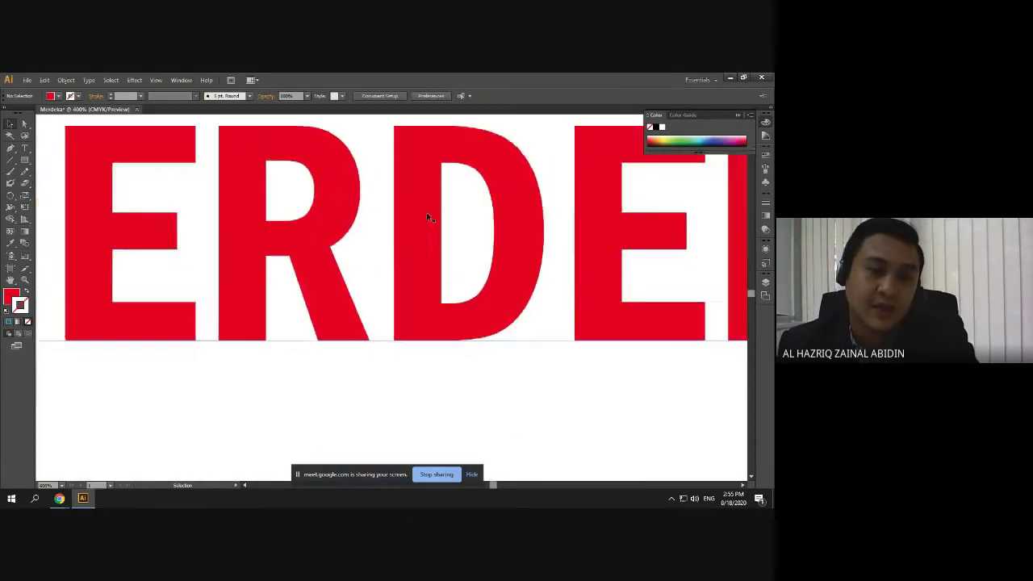
scroll(428, 217, "down", 5)
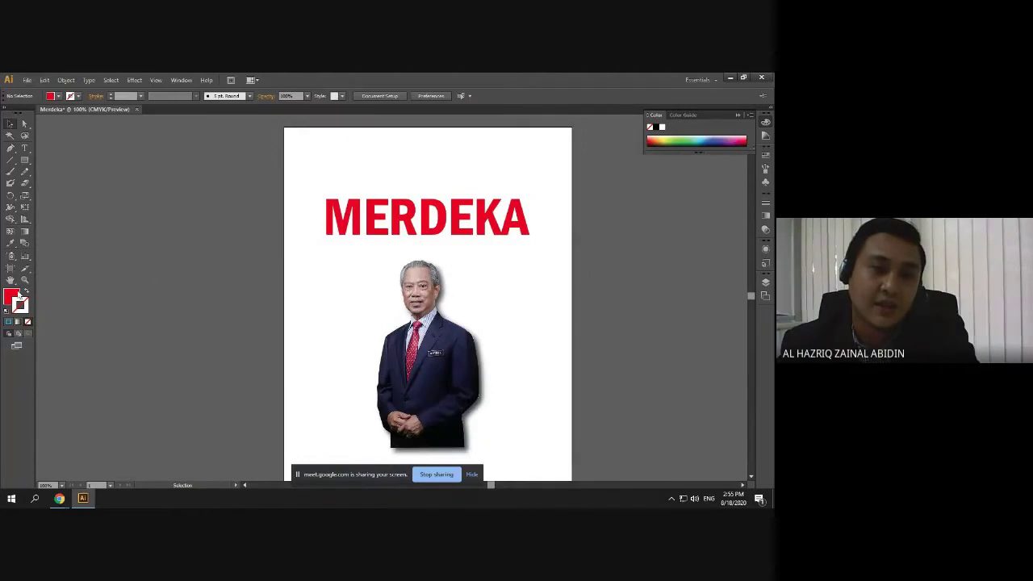
Move the MERDEKA text higher on the artboard, leaving more space above the man's head
left_click(415, 247)
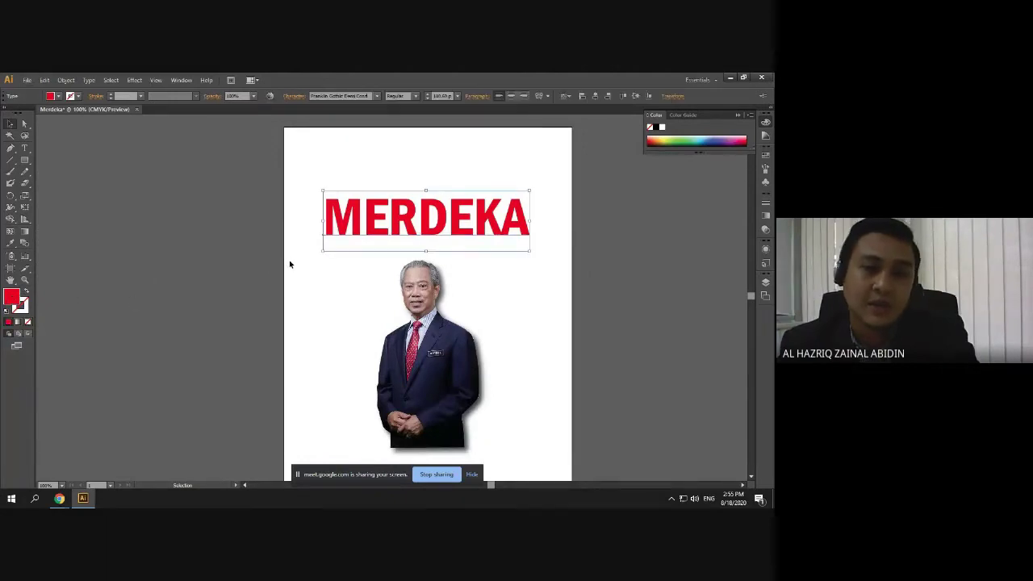
left_click(528, 284)
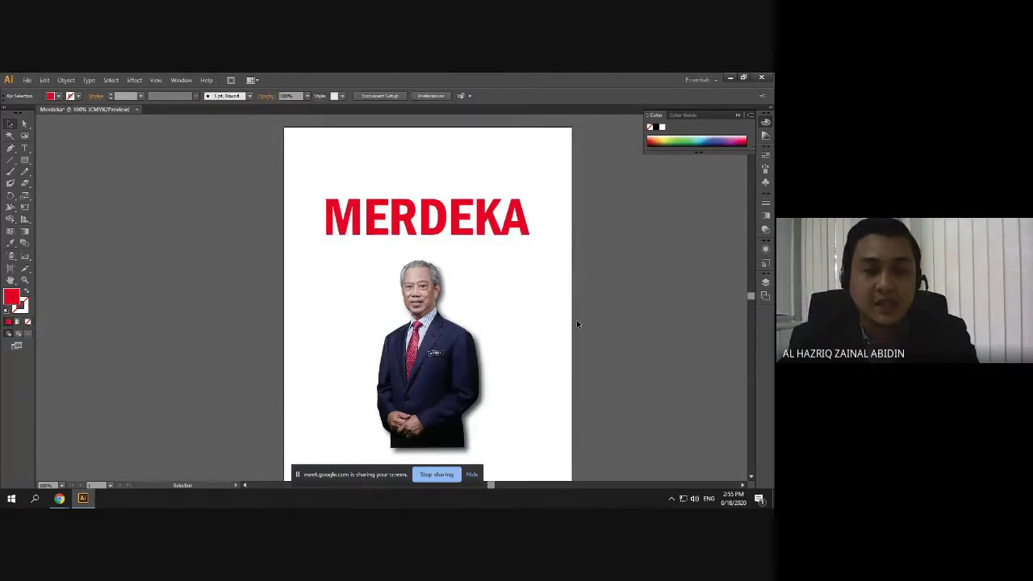
left_click_drag(472, 231, 477, 208)
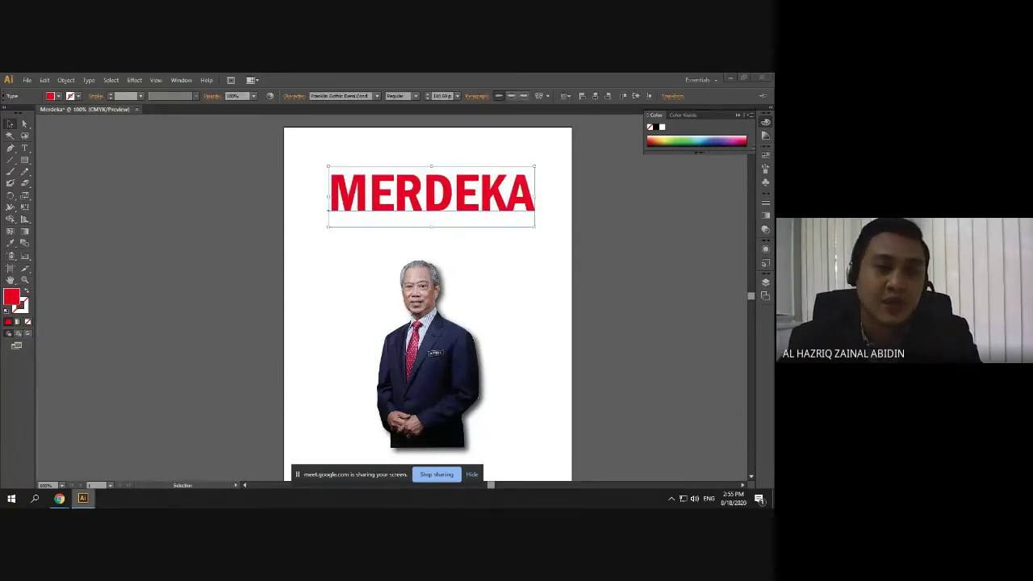
Place the Malaysia Flag Preview image from the desktop into the document and move it off the artboard, to its right
key("super+d")
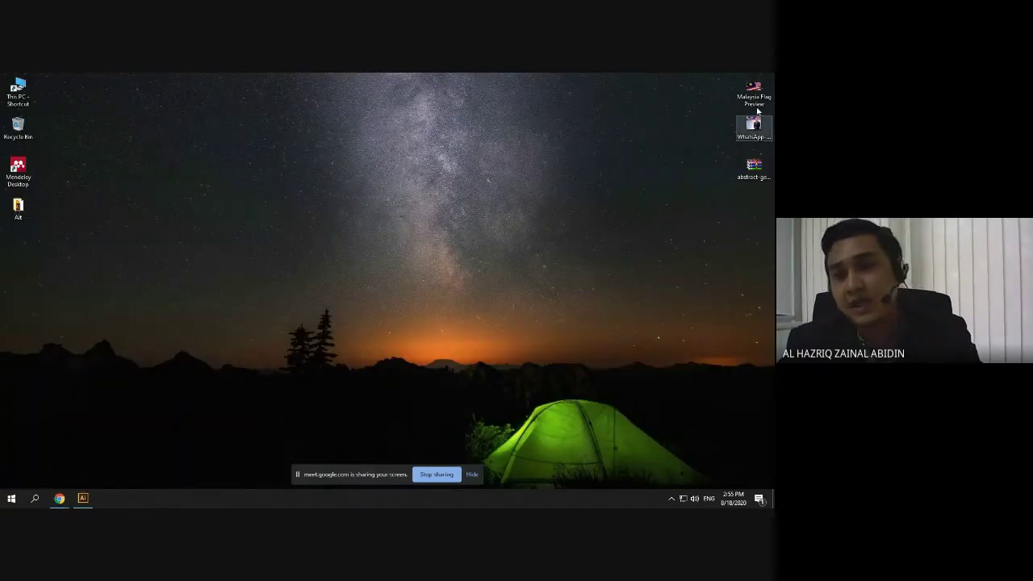
left_click_drag(762, 89, 585, 161)
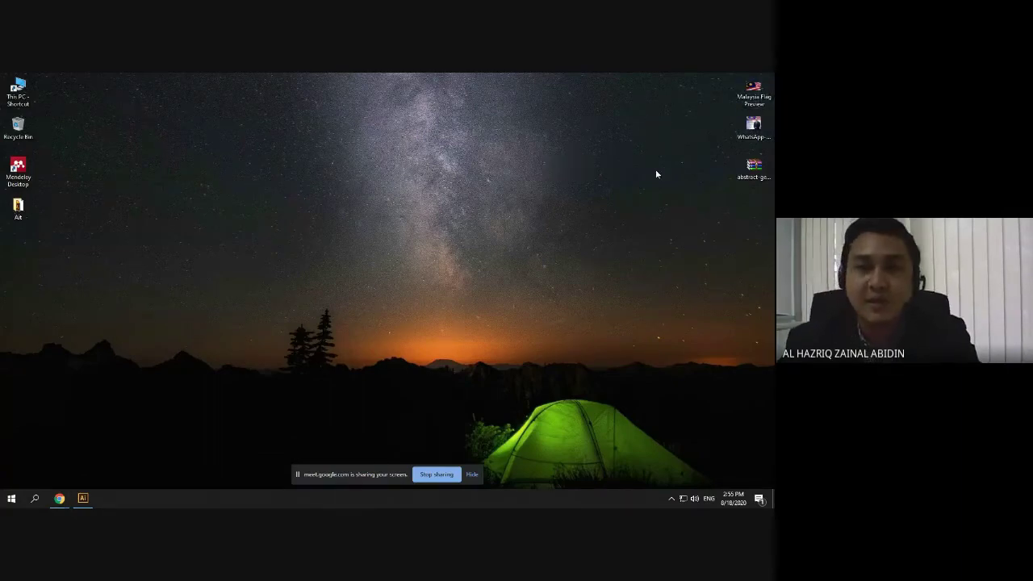
left_click_drag(746, 95, 218, 236)
left_click_drag(243, 288, 319, 356)
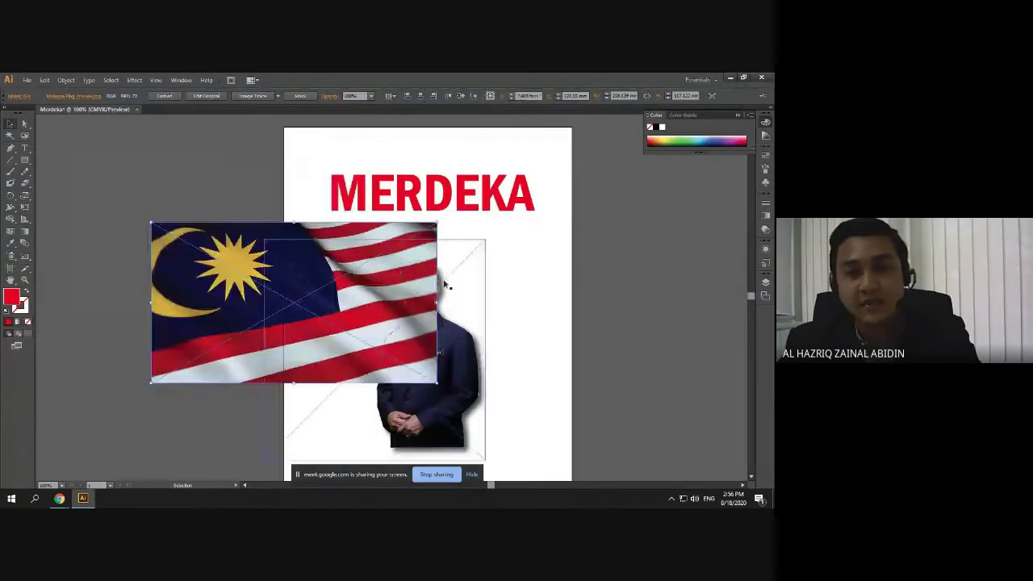
scroll(390, 267, "down", 3)
left_click_drag(357, 278, 522, 247)
left_click(570, 314)
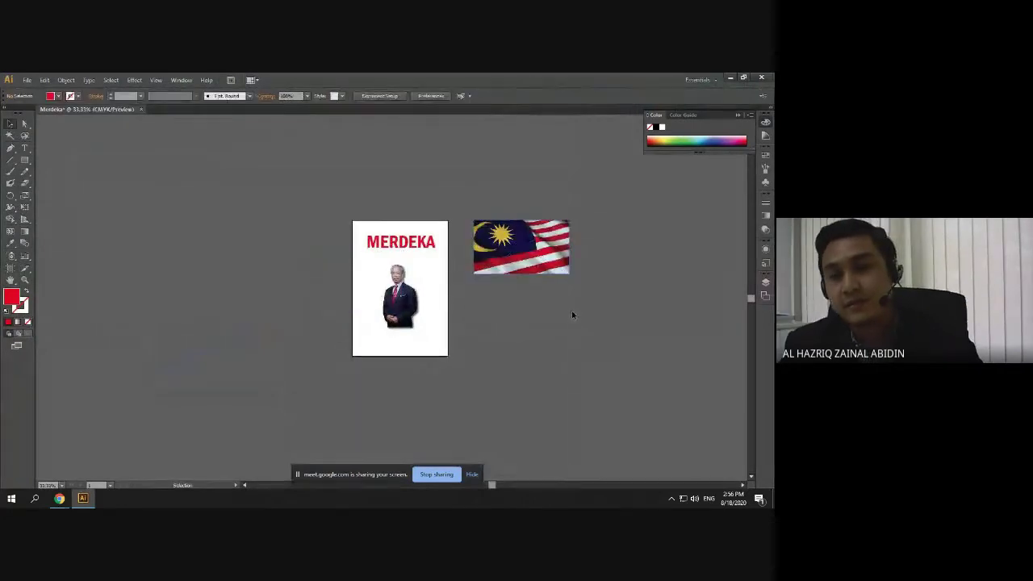
Move the MERDEKA text off the artboard to below the flag, and enlarge it proportionally to nearly the flag's width
scroll(580, 244, "up", 3, "alt")
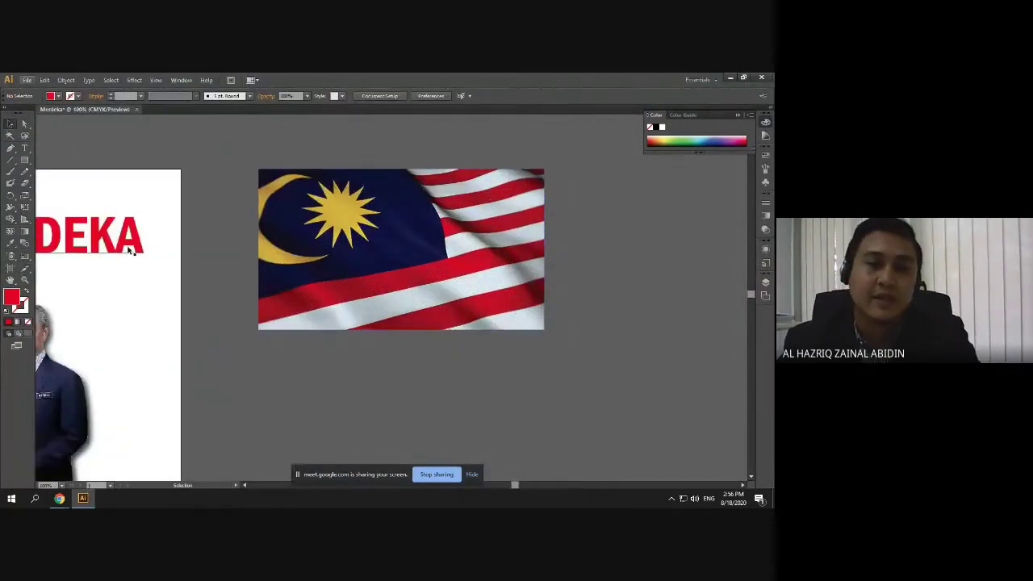
left_click_drag(129, 242, 434, 416)
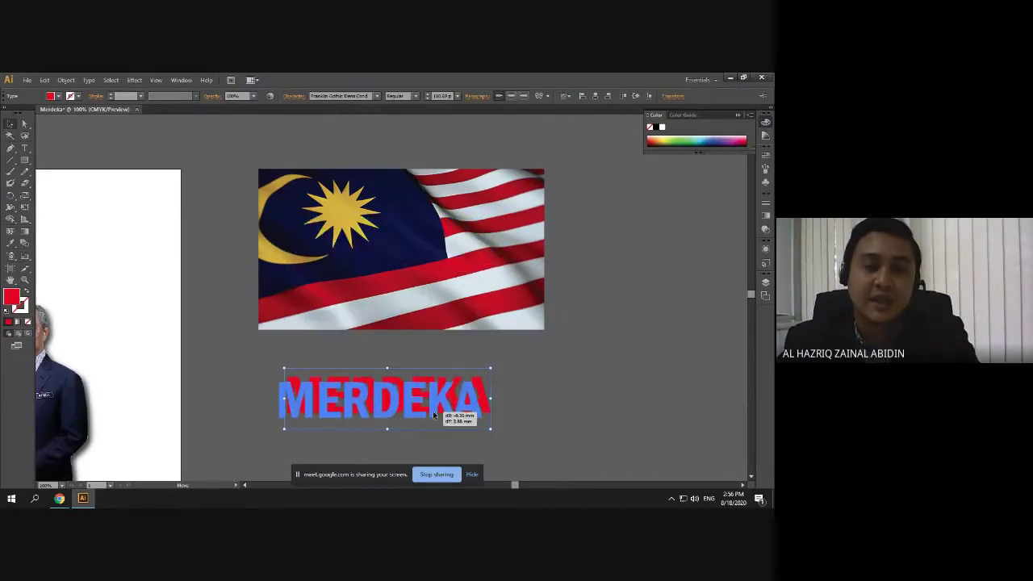
left_click(603, 338)
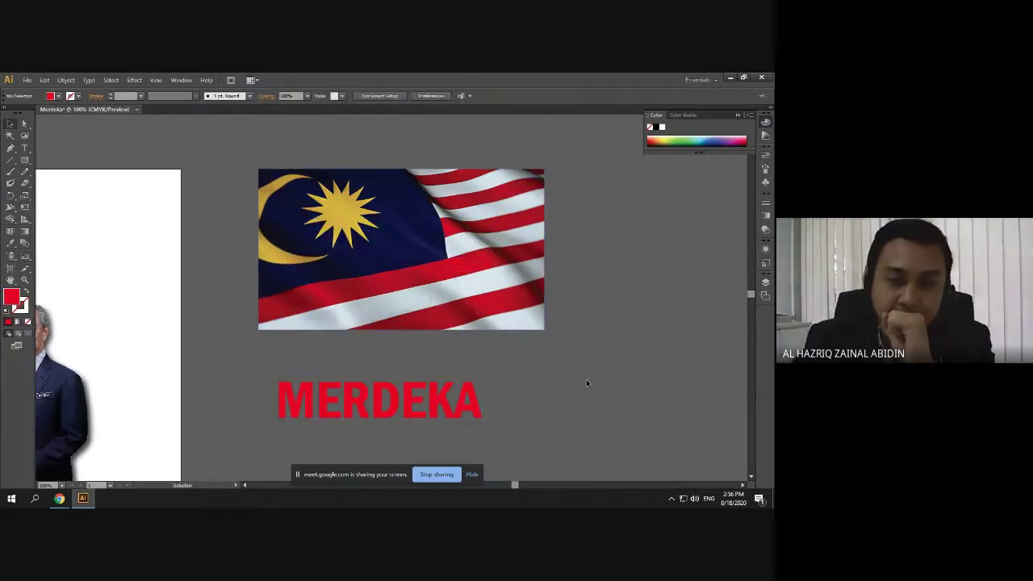
left_click(423, 392)
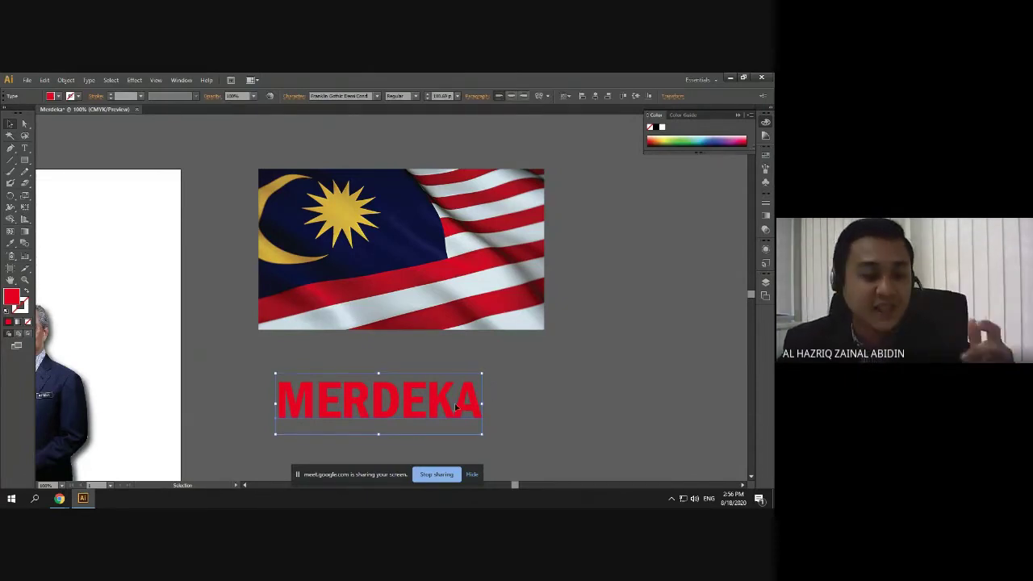
left_click_drag(481, 376, 533, 340)
left_click(553, 378)
mouse_move(503, 402)
left_mouse_down()
mouse_move(500, 237)
mouse_move(492, 399)
left_mouse_up()
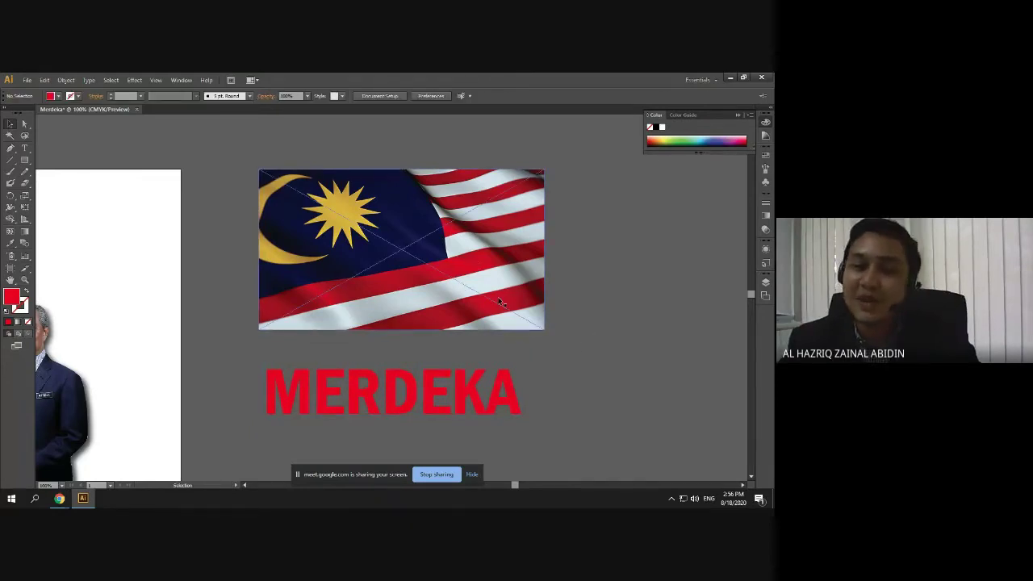
Try placing the MERDEKA text over the flag image, and open the context options of the flag
left_click_drag(504, 304, 491, 311)
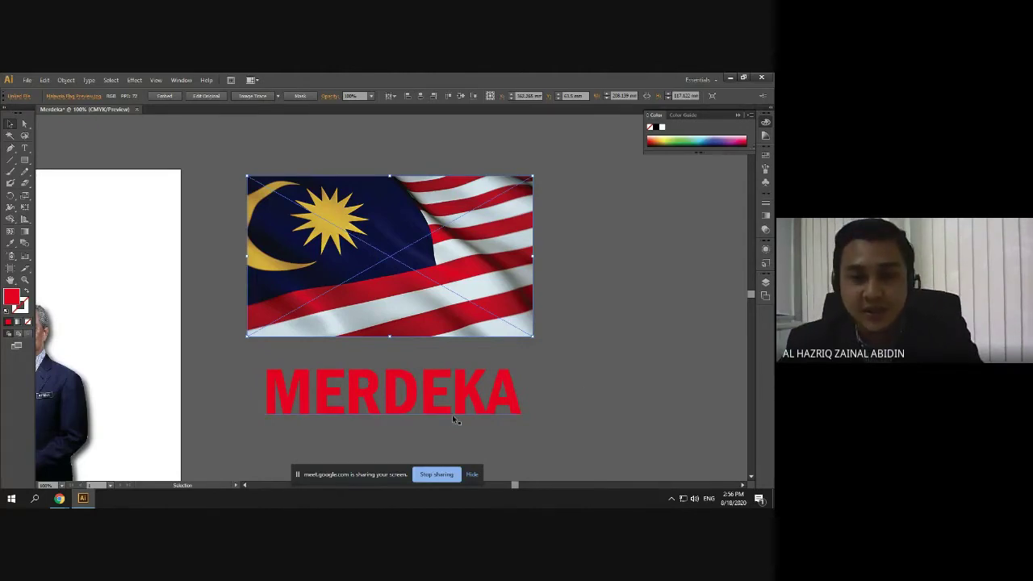
left_click_drag(453, 415, 454, 258)
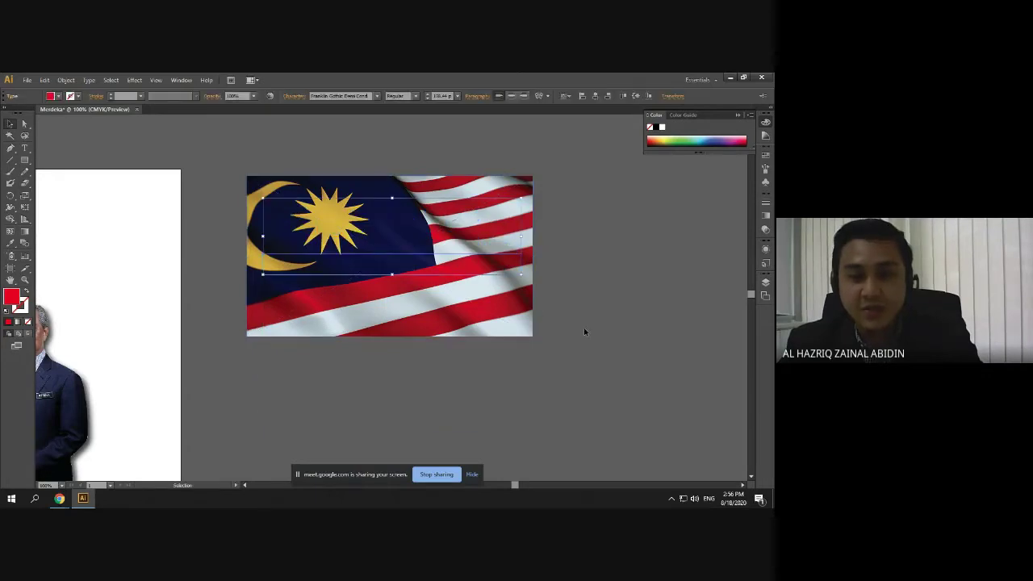
left_click(537, 347)
left_click(420, 321)
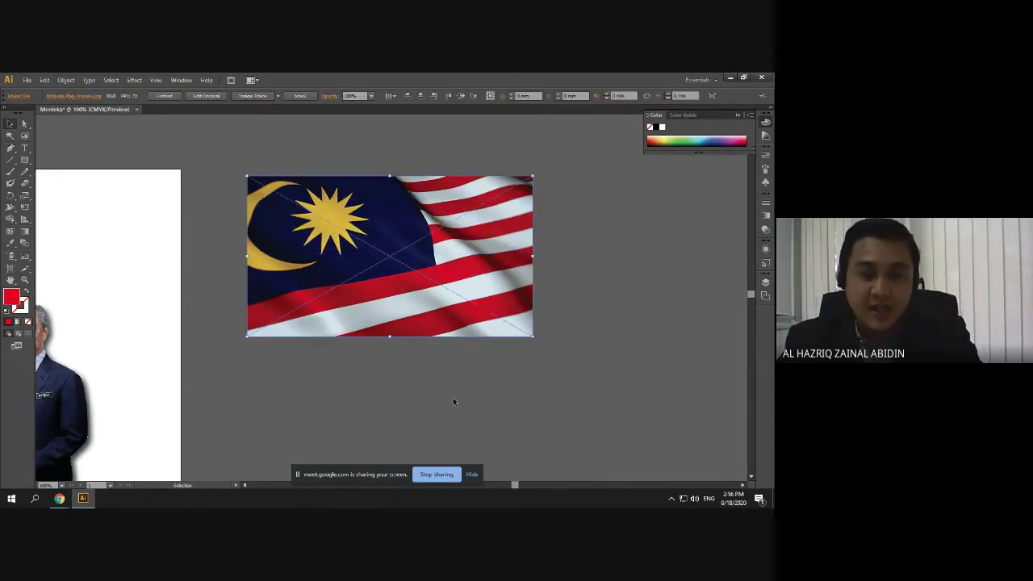
right_click(442, 288)
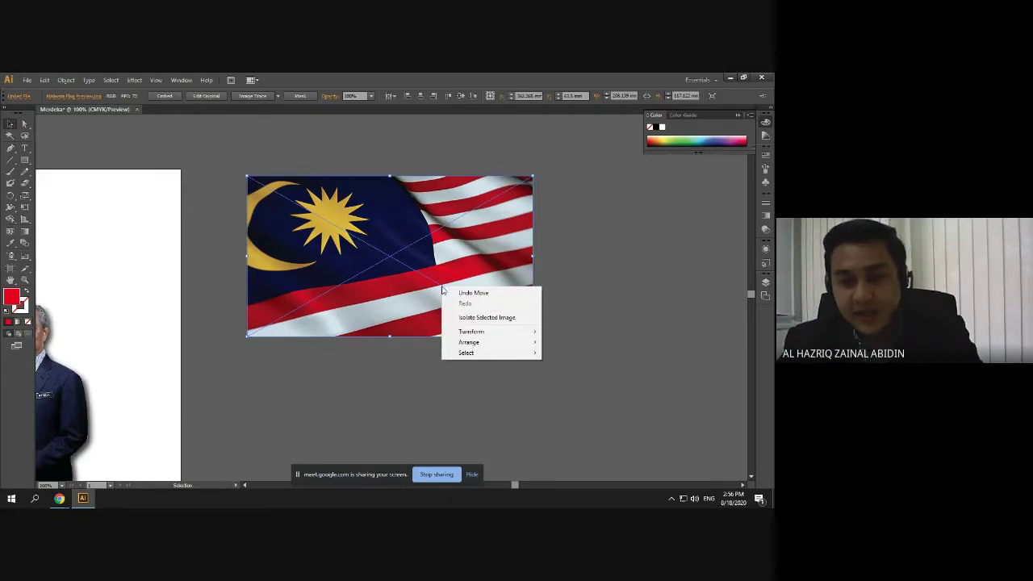
left_click(593, 253)
right_click(383, 250)
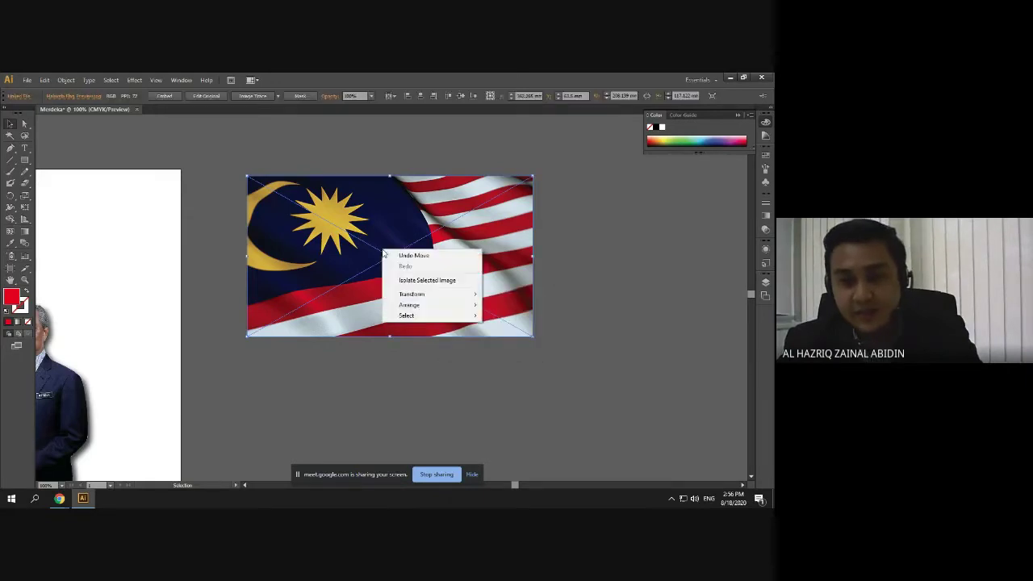
Move the flag image down until it sits below the MERDEKA text
left_click_drag(330, 236, 341, 409)
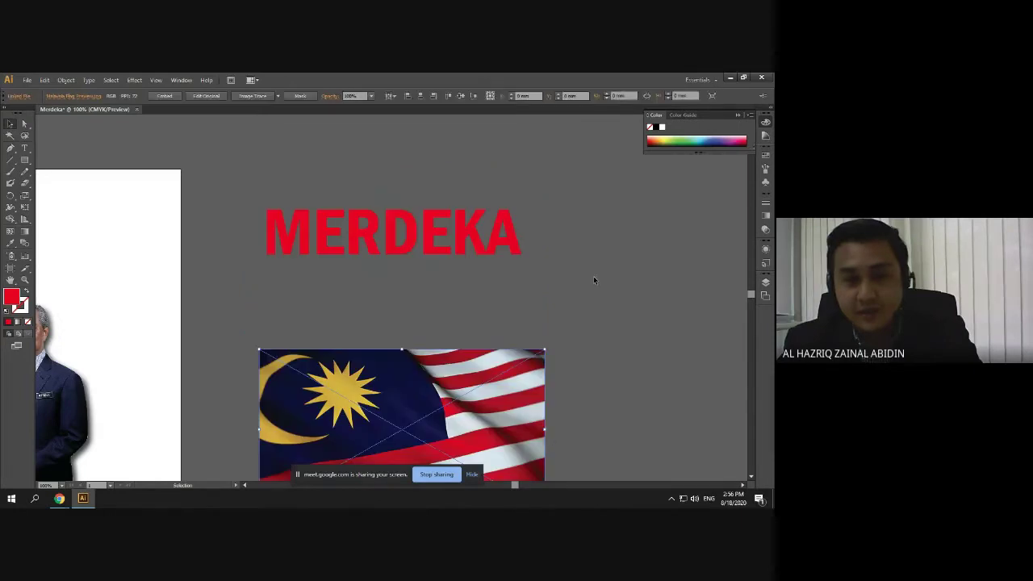
left_click(593, 279)
left_click_drag(388, 366, 372, 286)
left_click(404, 246)
left_click(639, 337)
left_click_drag(409, 354, 391, 373)
right_click(448, 274)
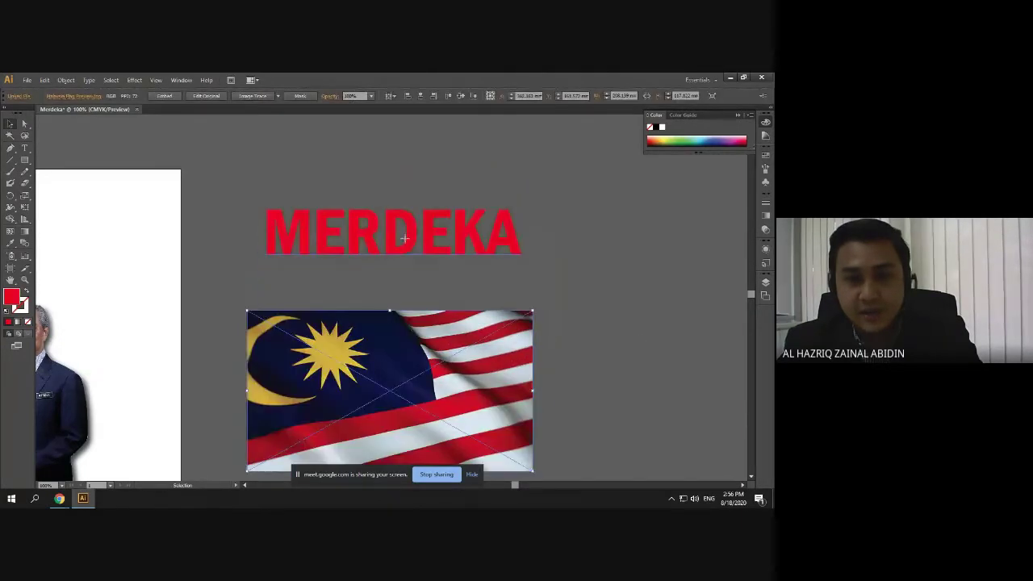
Try the MERDEKA text on the flag again and open the text's context options
left_click_drag(411, 236, 425, 360)
right_click(425, 360)
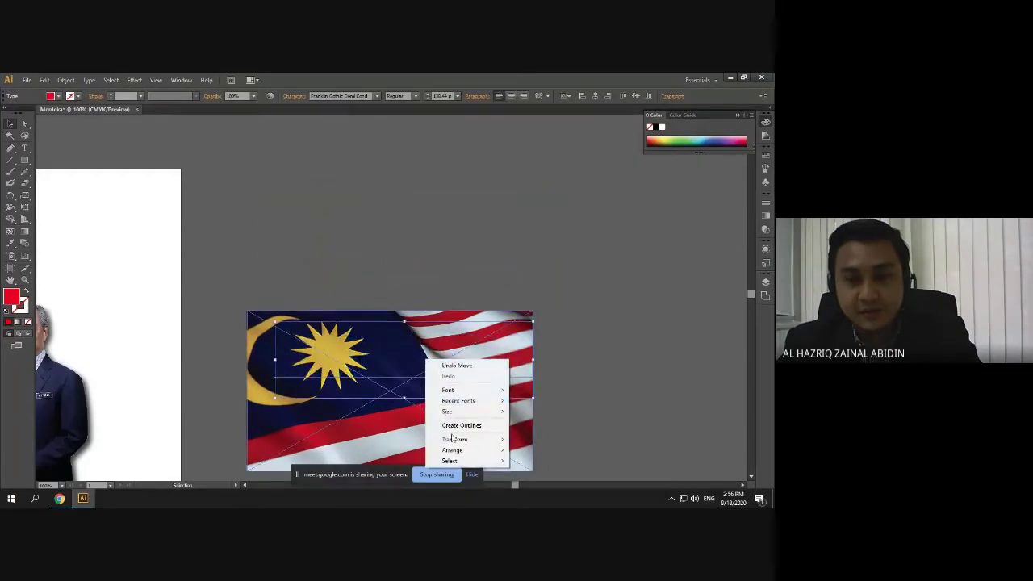
left_click(525, 363)
Reposition the flag image so it sits directly above the MERDEKA text
left_click_drag(526, 364, 550, 172)
right_click(443, 223)
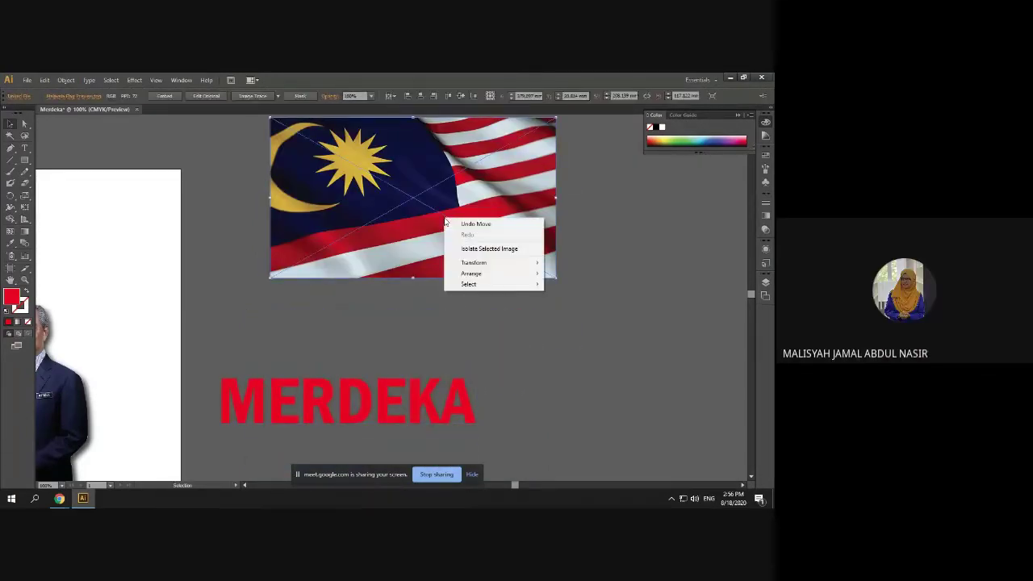
left_click(418, 299)
left_click_drag(404, 242, 356, 341)
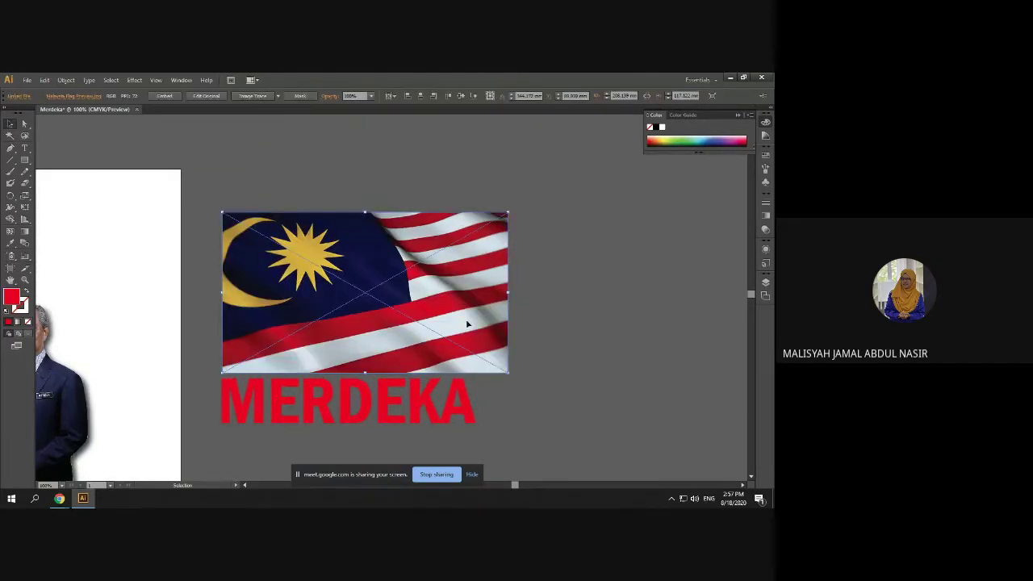
Move the MERDEKA text further below the flag, overlapping the artboard's right edge, keep it selected, and collapse the open colour panel
scroll(500, 330, "left", 5)
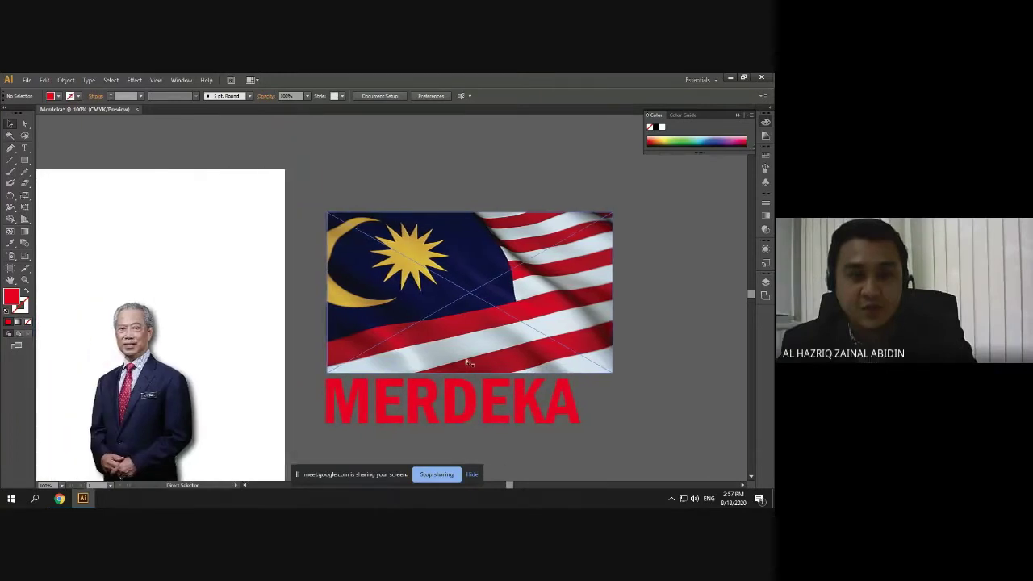
scroll(466, 352, "down", 1)
scroll(465, 352, "down", 3)
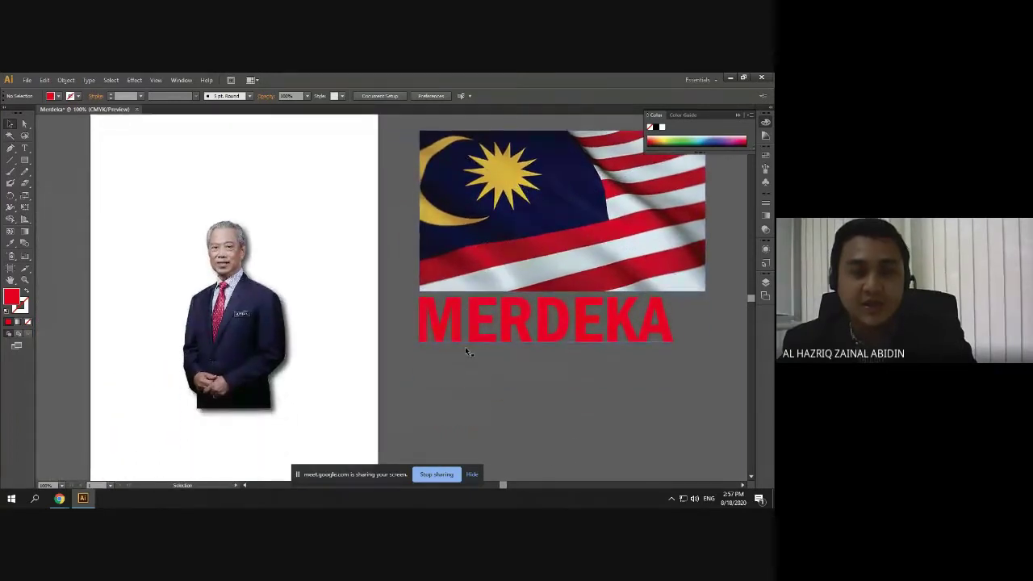
left_click_drag(465, 346, 392, 403)
left_click(543, 394)
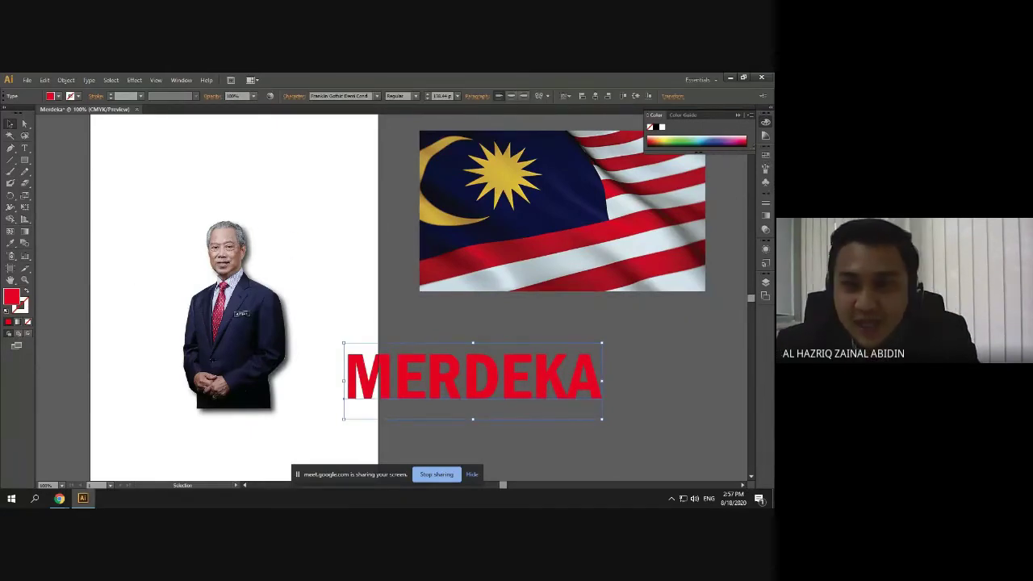
left_click(633, 369)
left_click(554, 369)
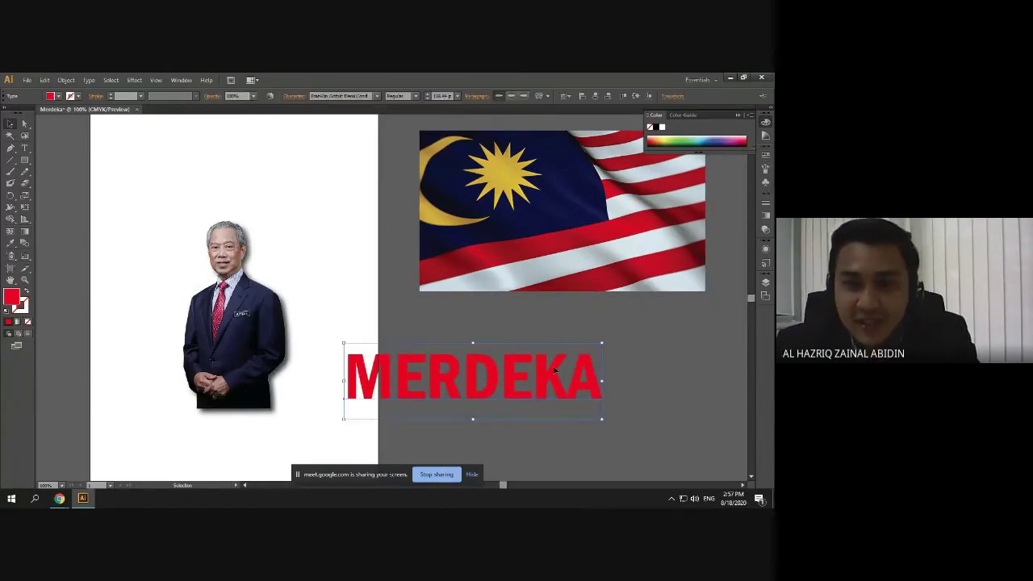
left_click(764, 156)
left_click(765, 156)
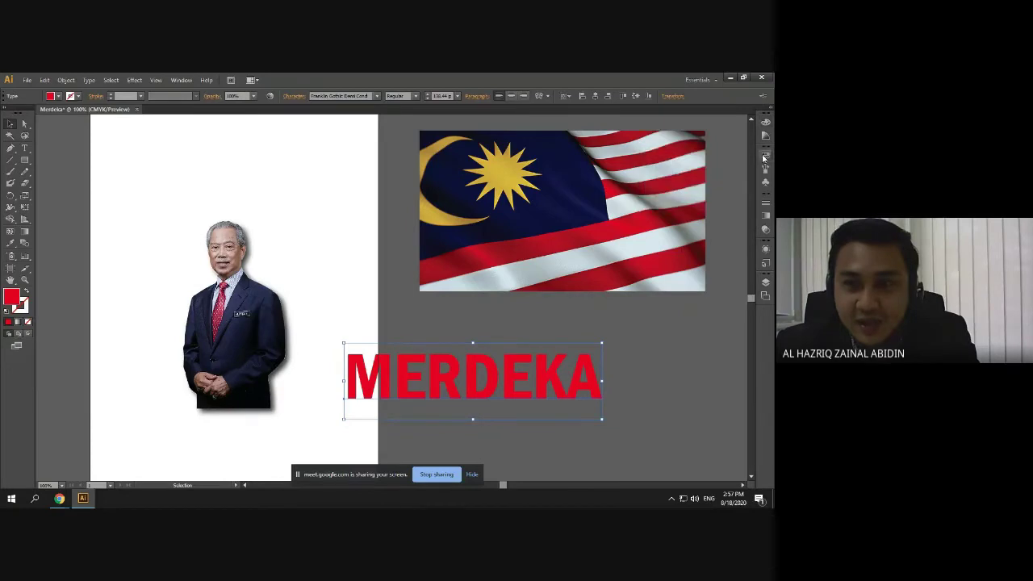
Add a stroke to the MERDEKA text and raise its weight to 11 pt
left_click(765, 207)
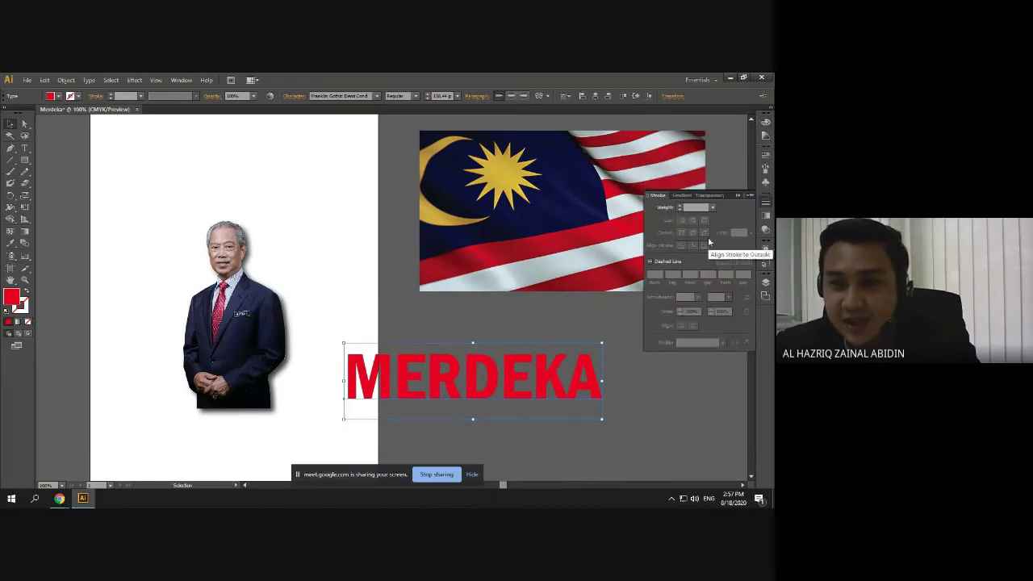
left_click(679, 296)
left_click(587, 375)
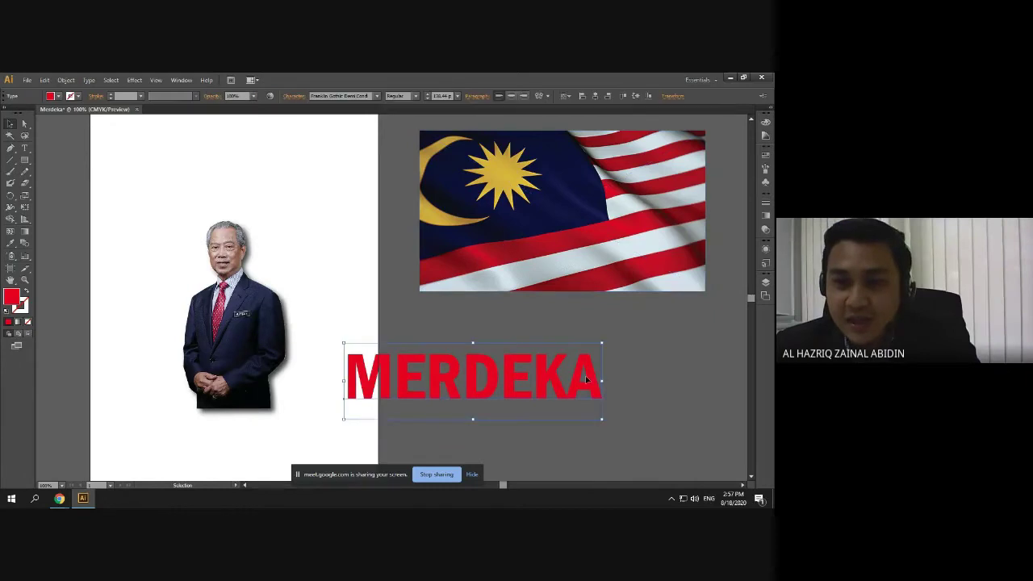
left_click(767, 206)
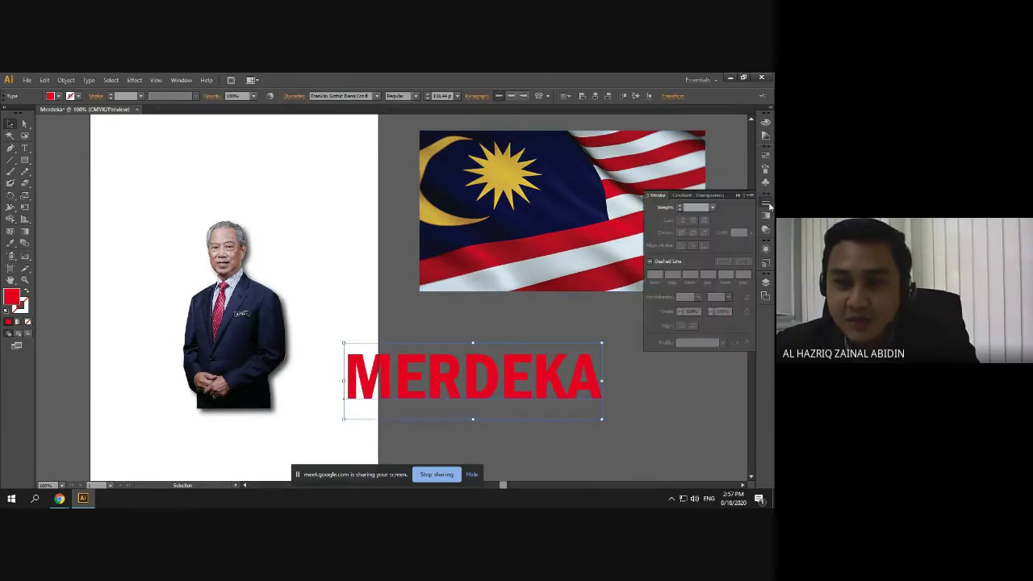
left_click(680, 208)
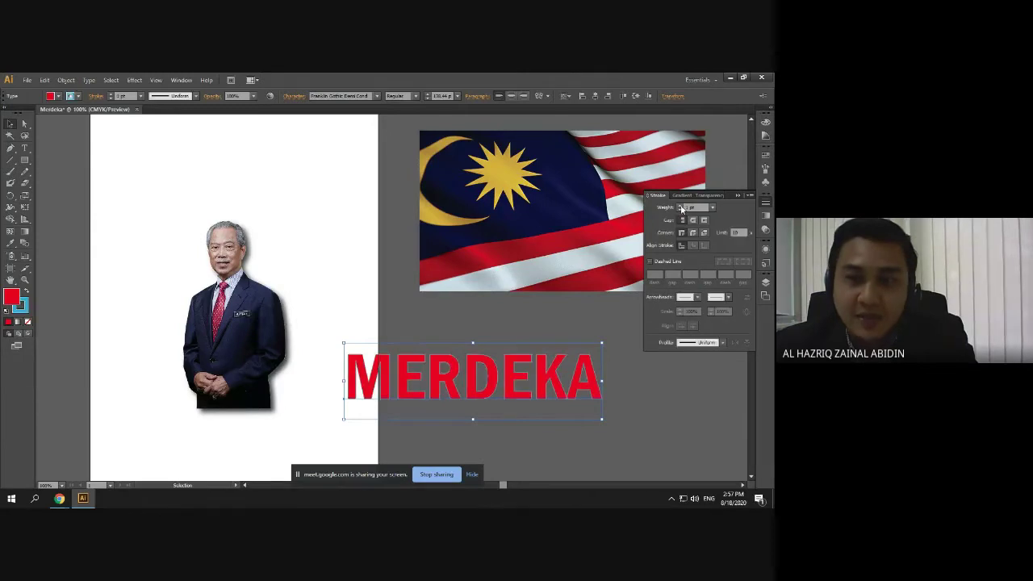
left_click(680, 207)
left_click(680, 207)
left_click(680, 207)
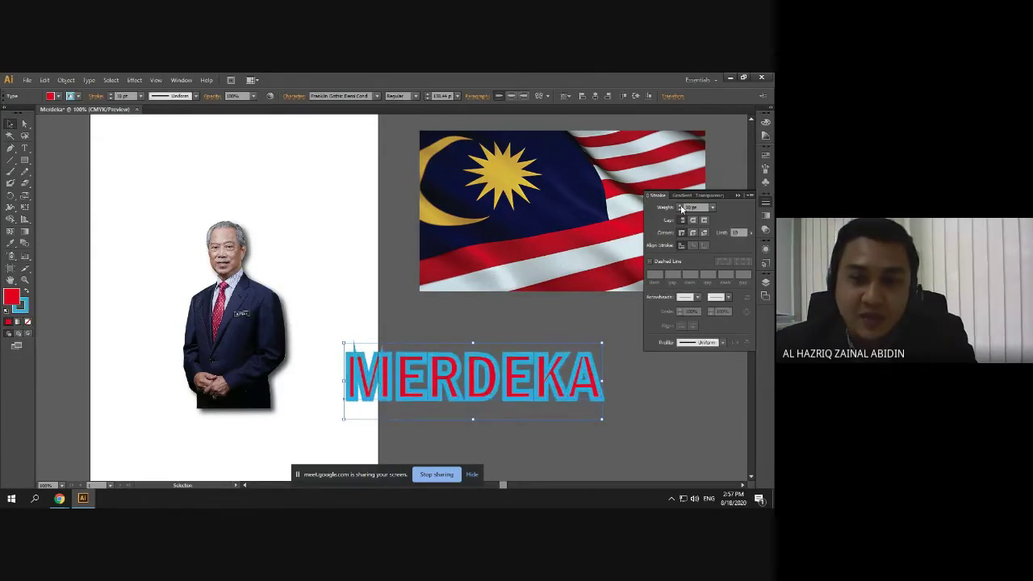
left_click(680, 207)
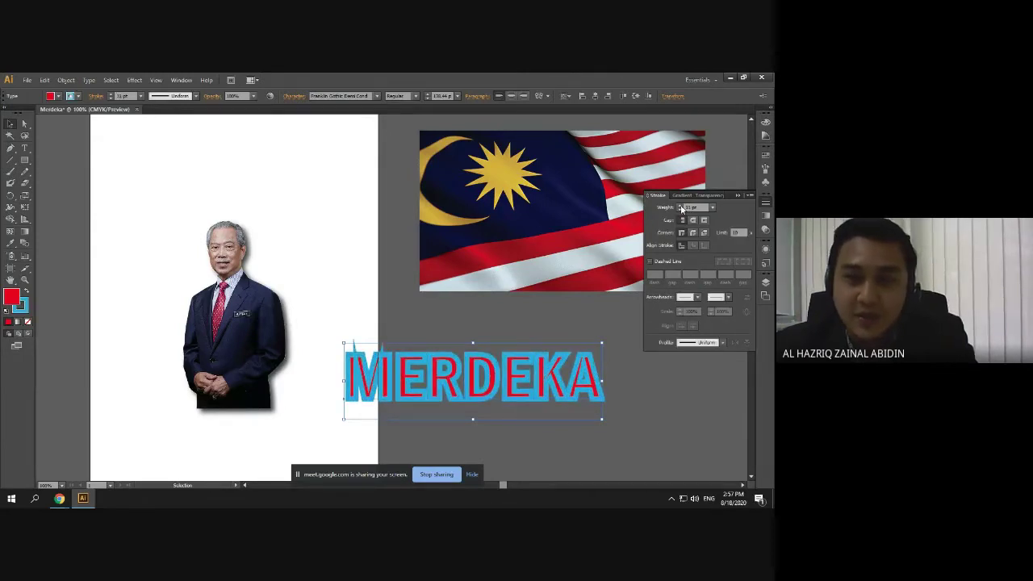
Fill the MERDEKA text with black and change its stroke corners to round join
left_click(764, 166)
left_click(663, 161)
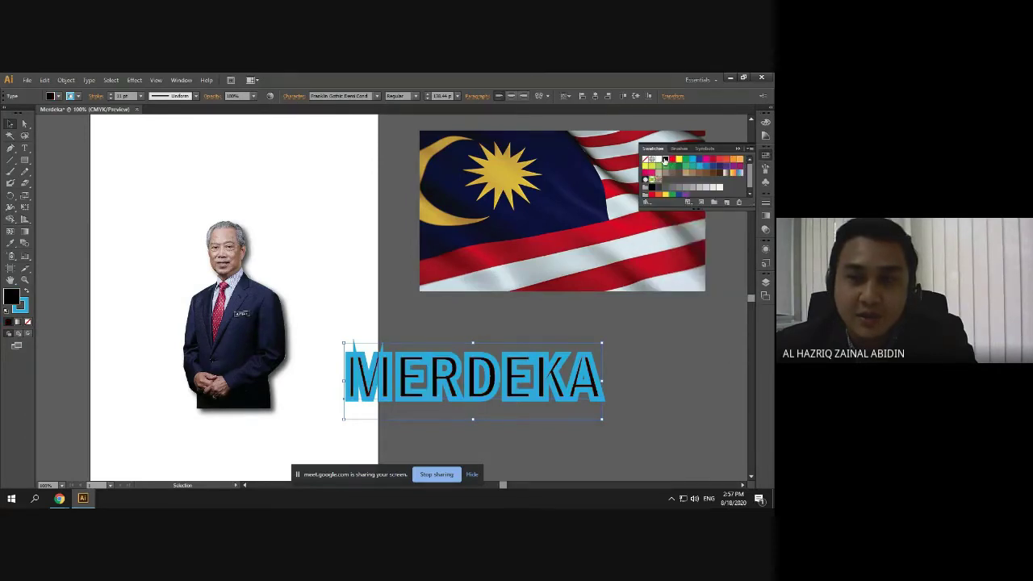
left_click(24, 305)
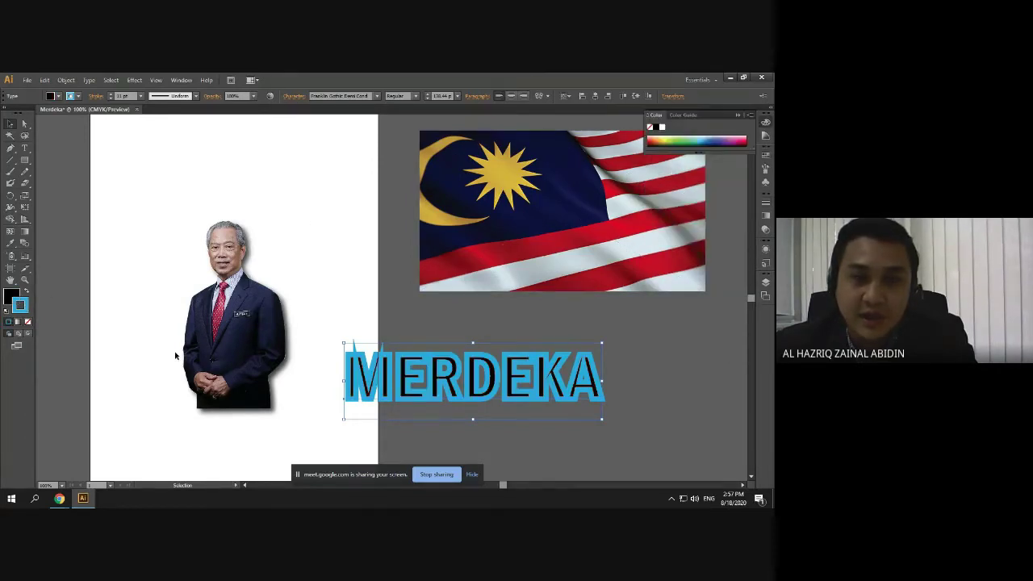
left_click(766, 214)
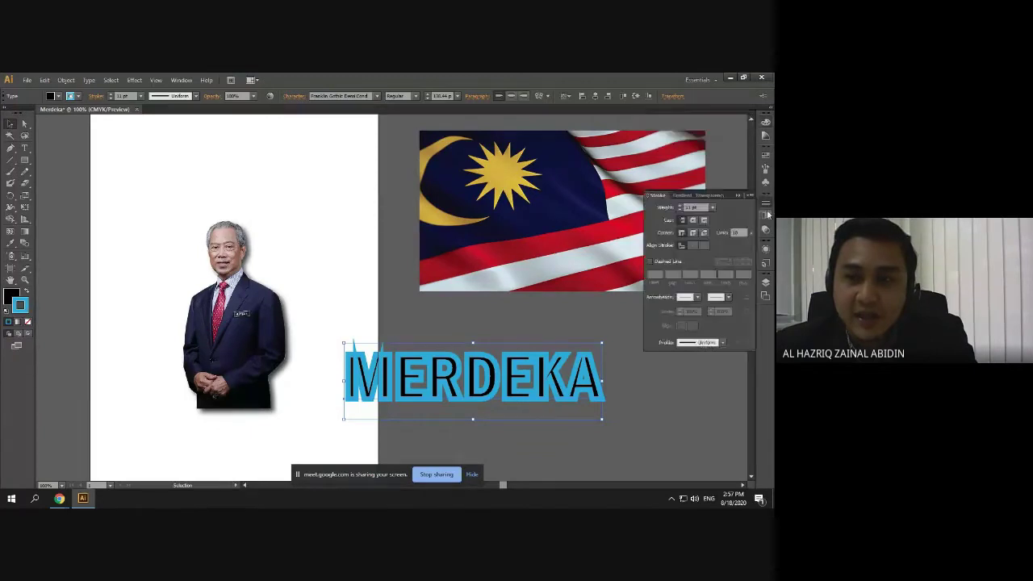
left_click(696, 233)
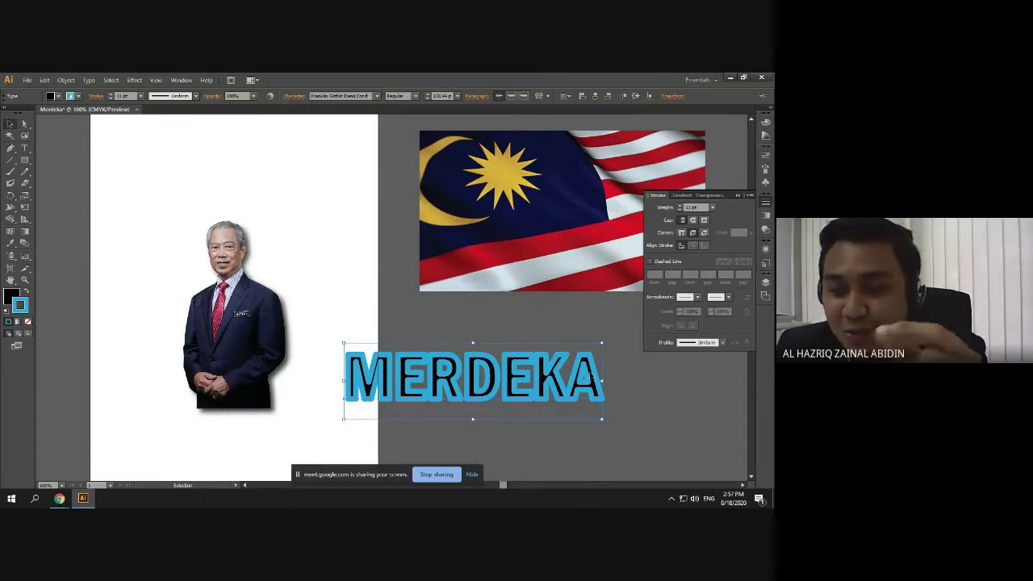
Remove the stroke from the MERDEKA text, leaving only its fill, and deselect it
left_click(636, 392)
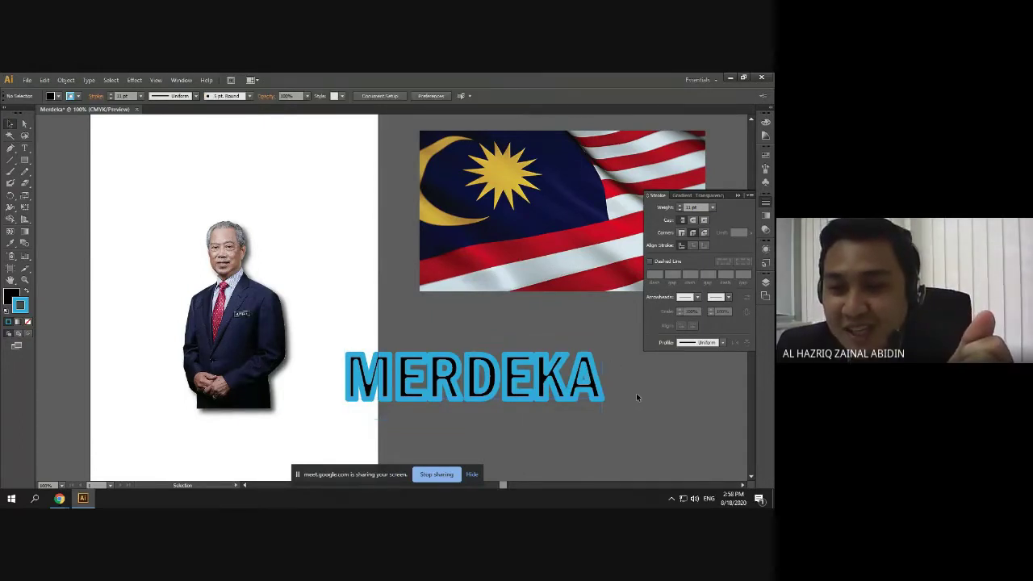
left_click(738, 197)
left_click(579, 371)
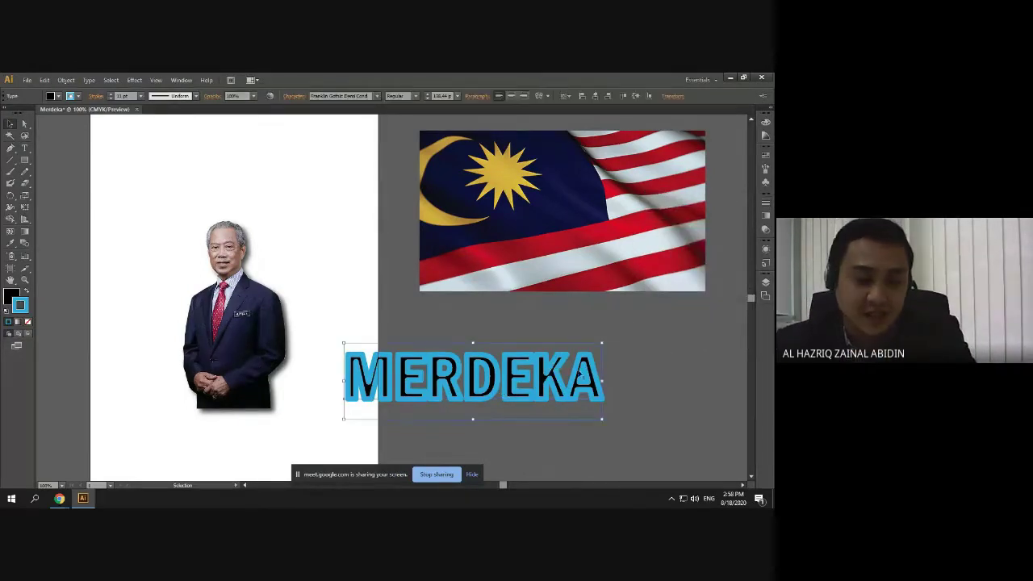
left_click(765, 203)
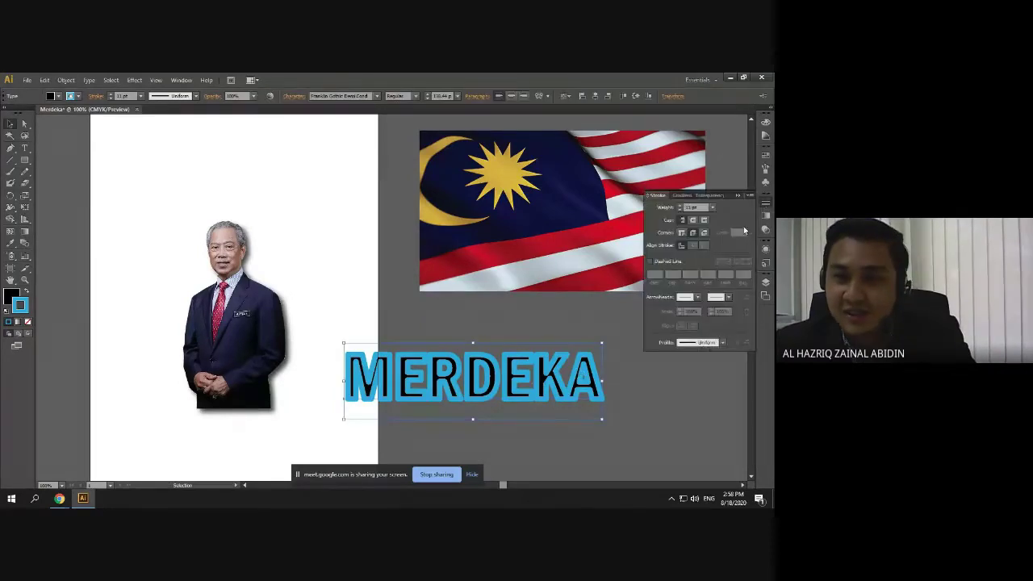
left_click(29, 321)
left_click(600, 420)
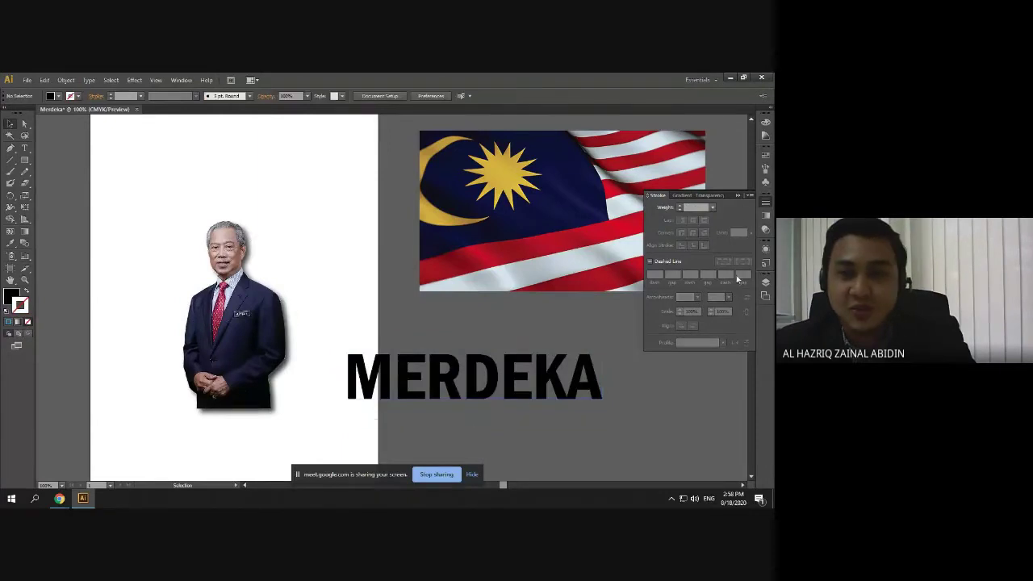
left_click(738, 196)
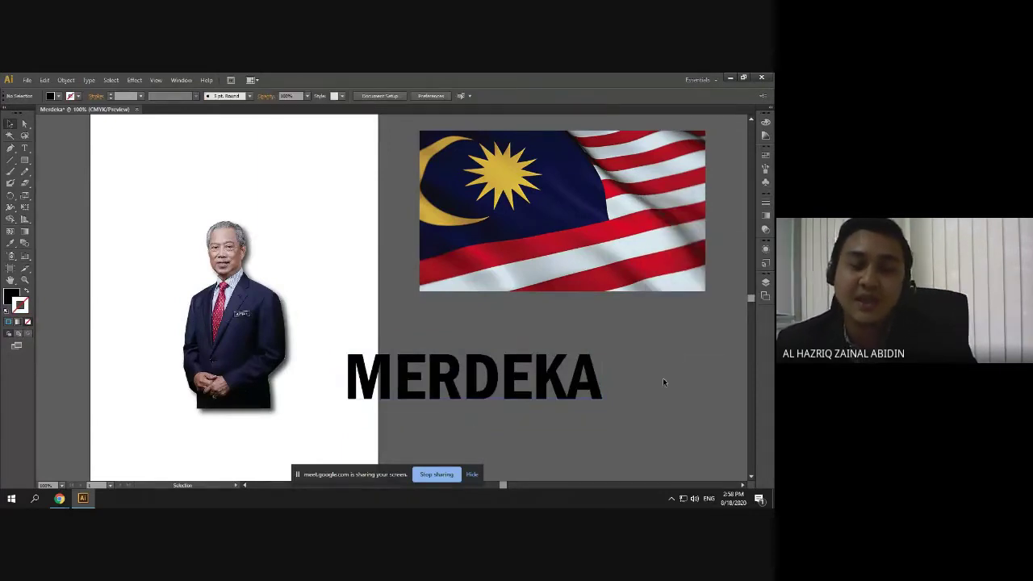
Move the MERDEKA text off the artboard to sit directly beneath the flag image
left_click_drag(526, 397, 599, 362)
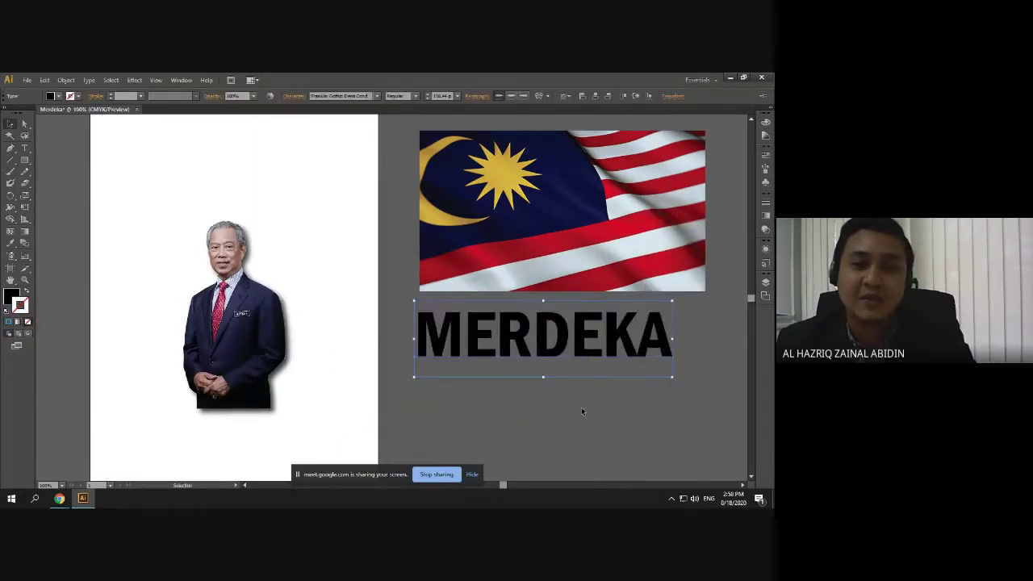
left_click(580, 412)
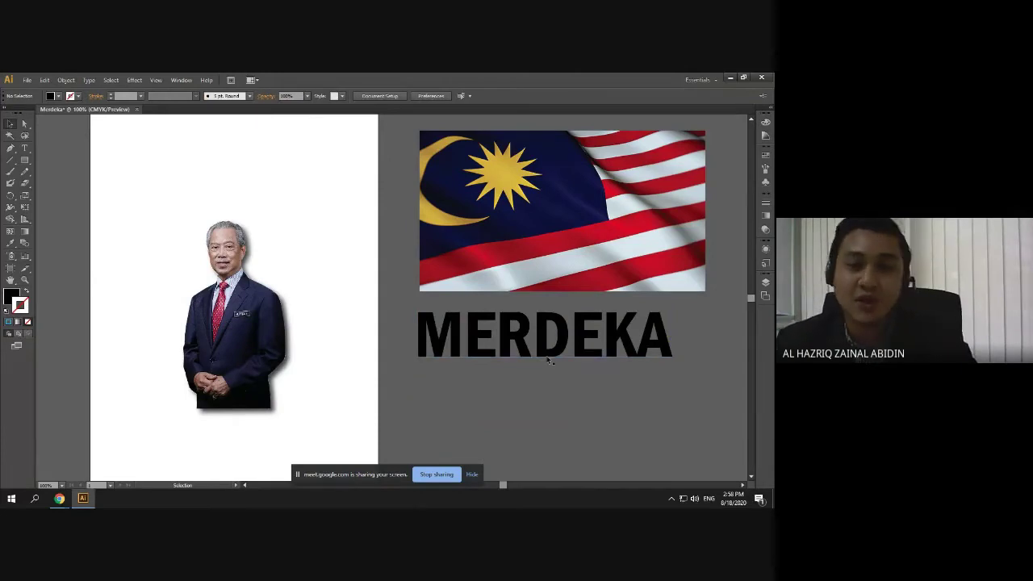
left_click_drag(548, 355, 552, 360)
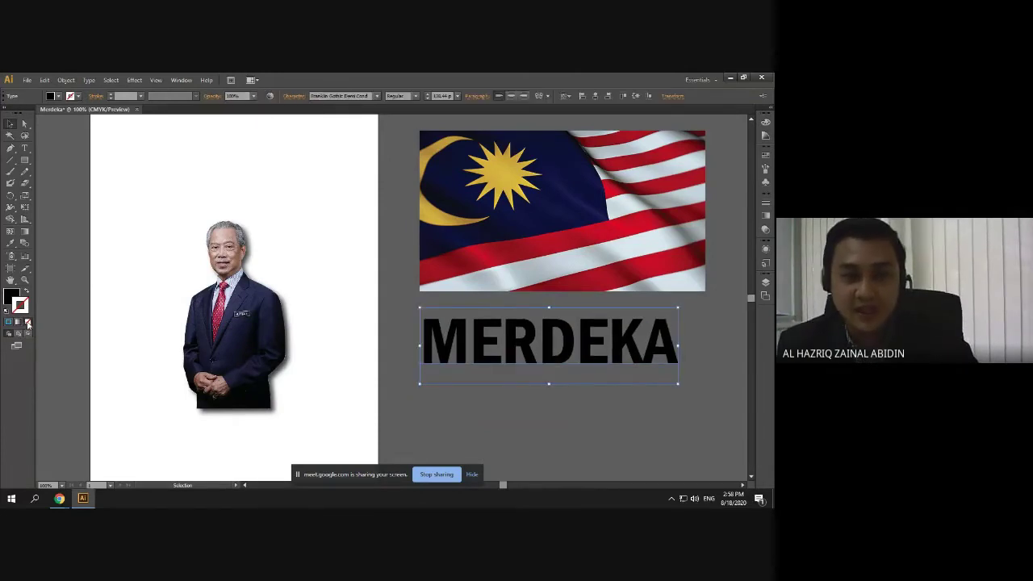
Try placing the MERDEKA text over the flag and move the flag image to just below the text
key("a")
scroll(454, 415, "right", 1)
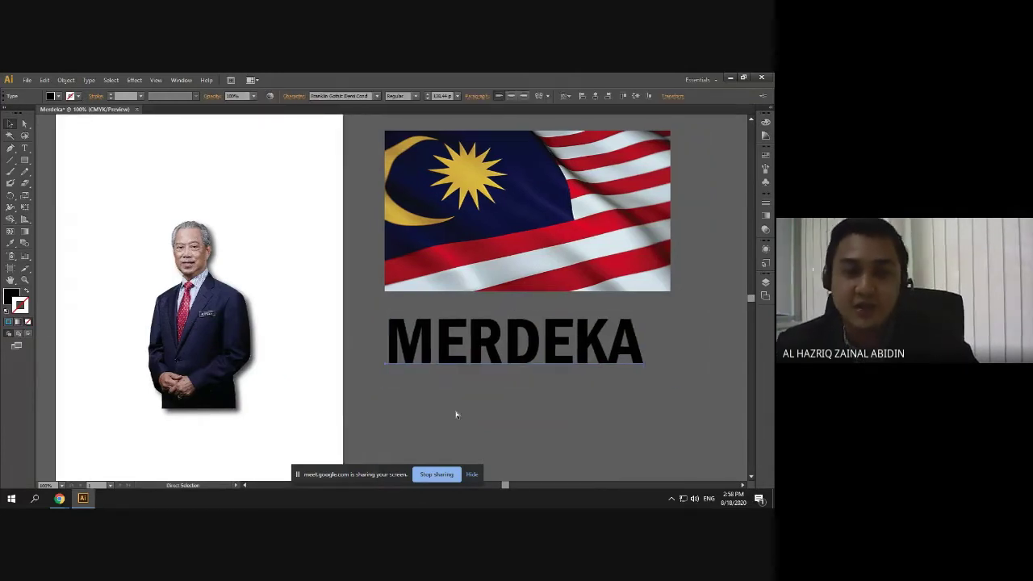
key("v")
scroll(490, 418, "right", 2)
scroll(490, 418, "up", 1)
left_click_drag(467, 389, 485, 241)
left_click(496, 266)
right_click(510, 295)
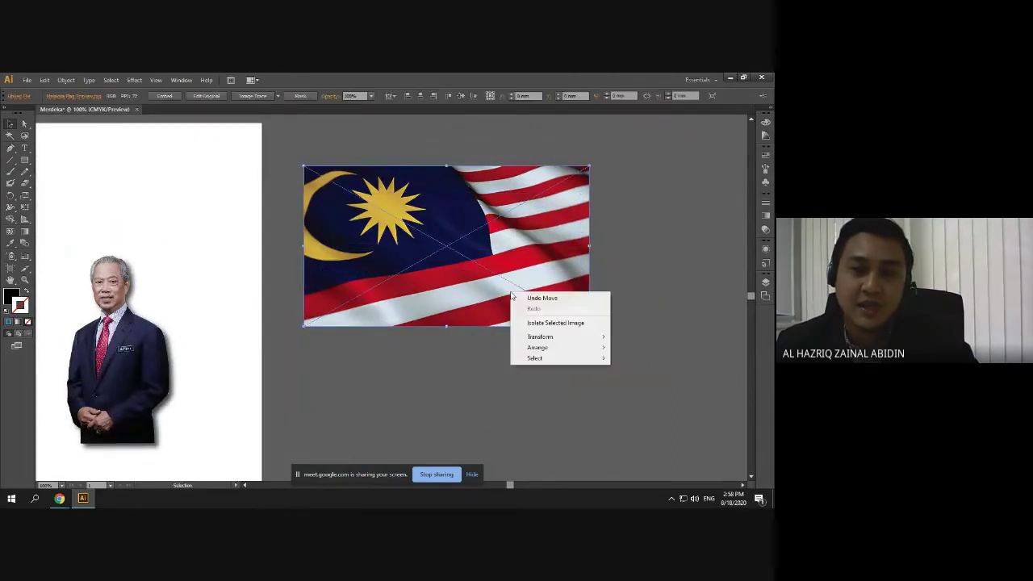
left_click(459, 313)
left_click_drag(459, 313, 452, 409)
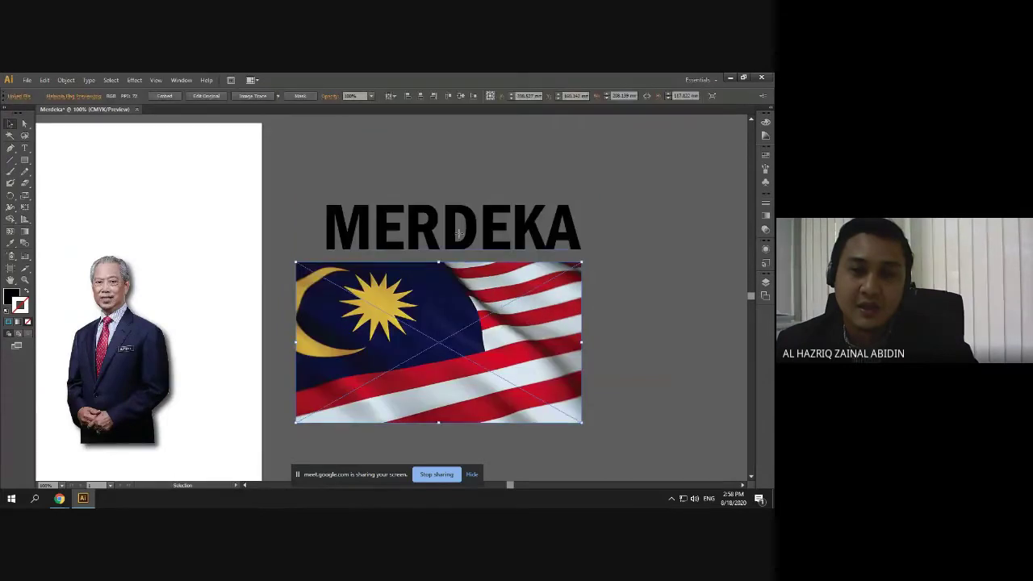
Move the flag image up beside the artboard and place the MERDEKA text within the flag's area
left_click(459, 235)
left_click(553, 272)
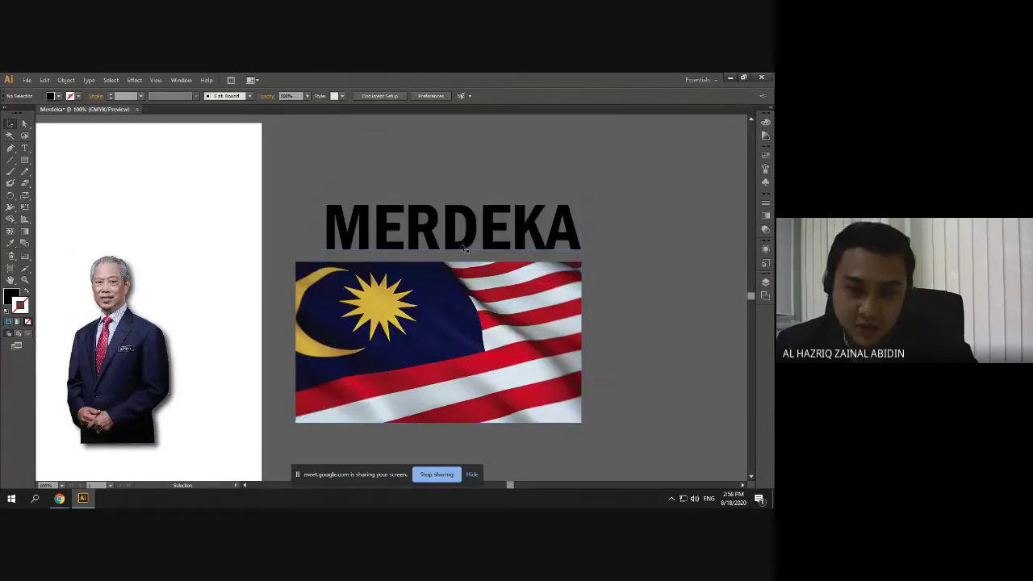
left_click_drag(463, 248, 581, 198)
left_click_drag(493, 384, 466, 281)
left_click_drag(577, 187, 413, 239)
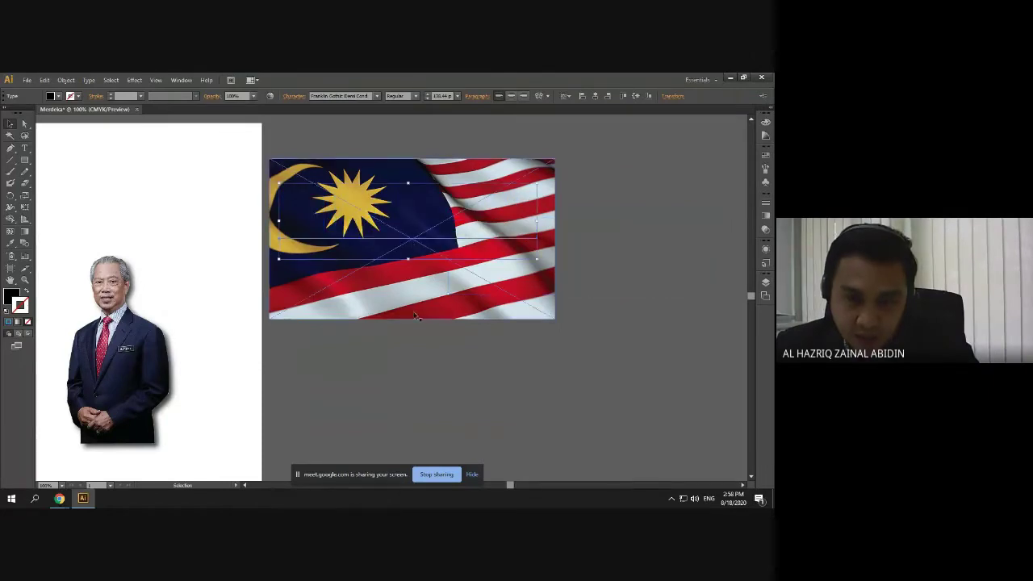
left_click(423, 400)
Select the flag image together with the MERDEKA text and try to make a clipping mask from them
scroll(423, 400, "up", 1)
left_click_drag(288, 169, 550, 358)
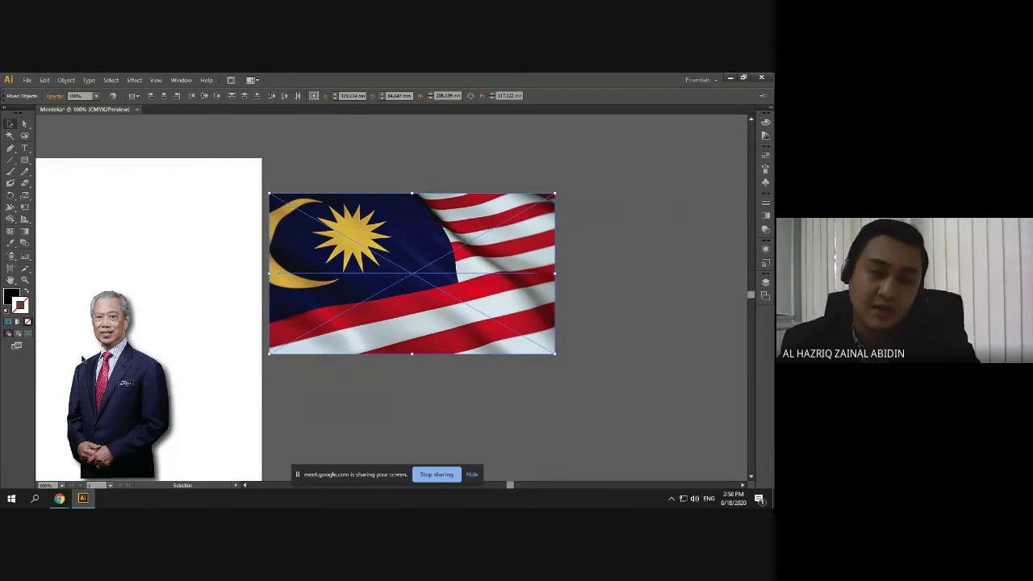
scroll(165, 383, "down", 1)
left_click_drag(166, 384, 129, 355)
left_click_drag(264, 198, 395, 377)
right_click(340, 312)
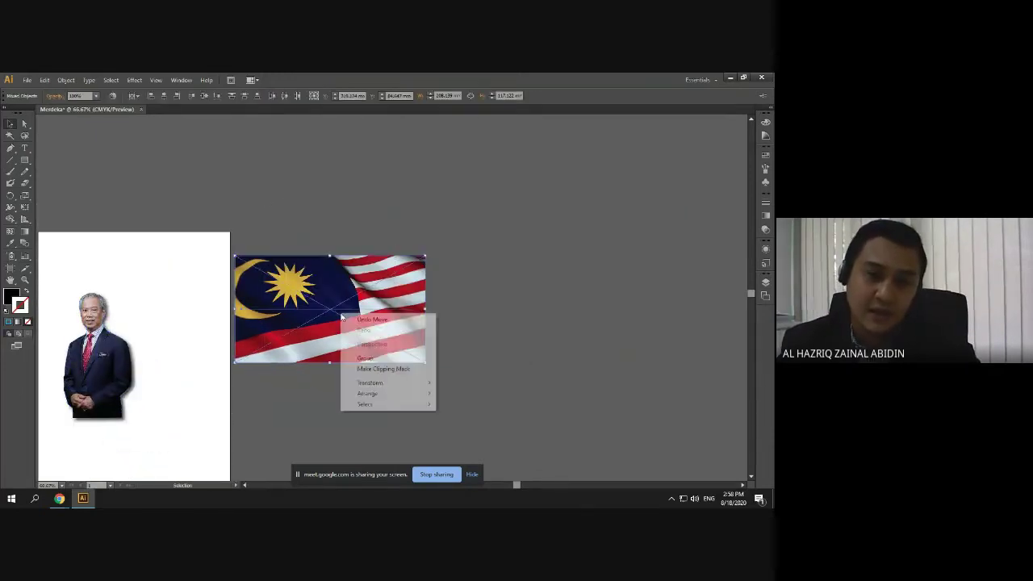
left_click(379, 369)
left_click(479, 298)
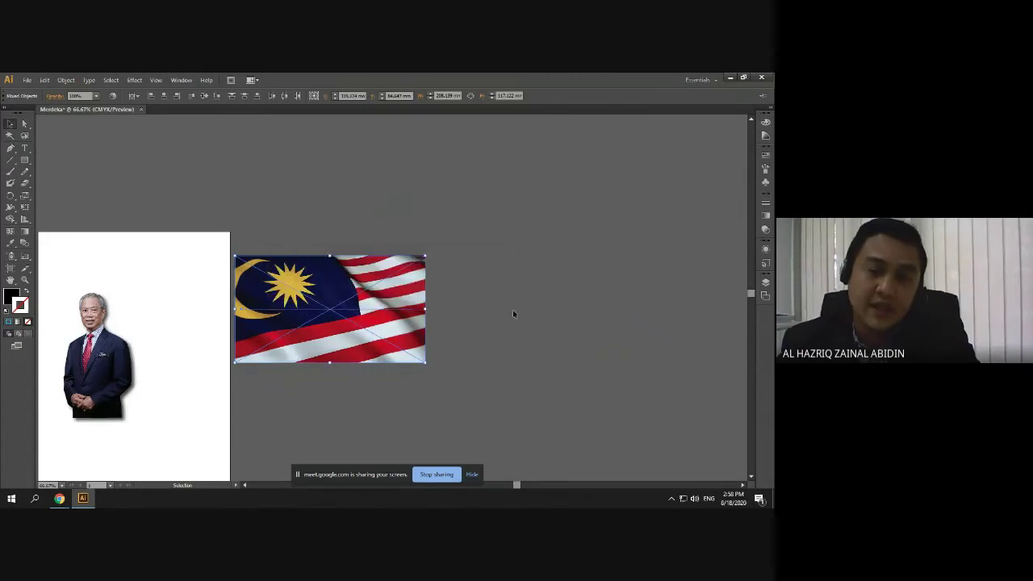
Move the flag image off the MERDEKA text to the empty area on the text's right side
left_click_drag(350, 341, 533, 252)
left_click(567, 428)
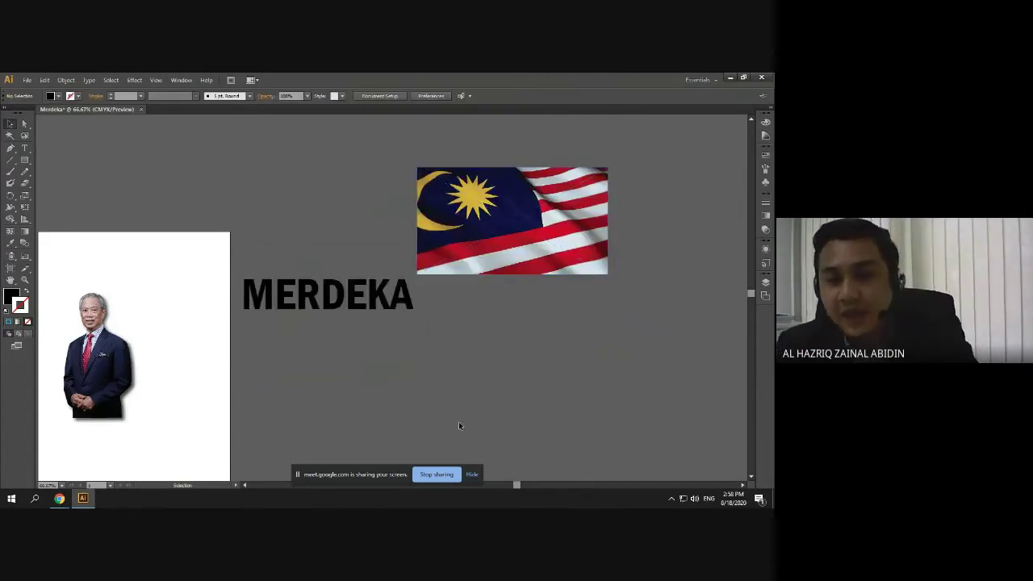
left_click_drag(452, 244, 484, 292)
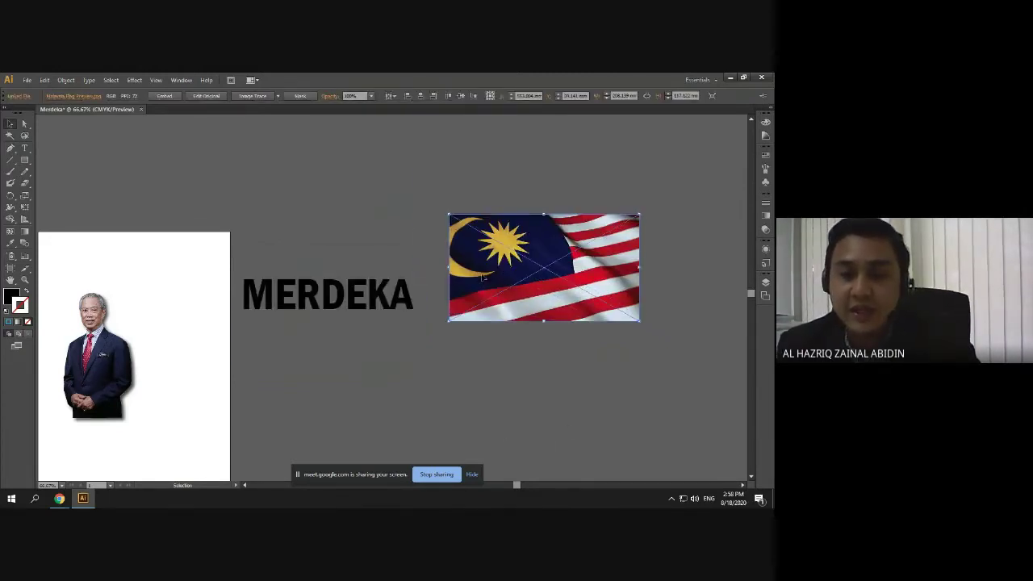
Minimize the poster document, switch to Chrome and open a new tab ready for a Google search
left_click(726, 78)
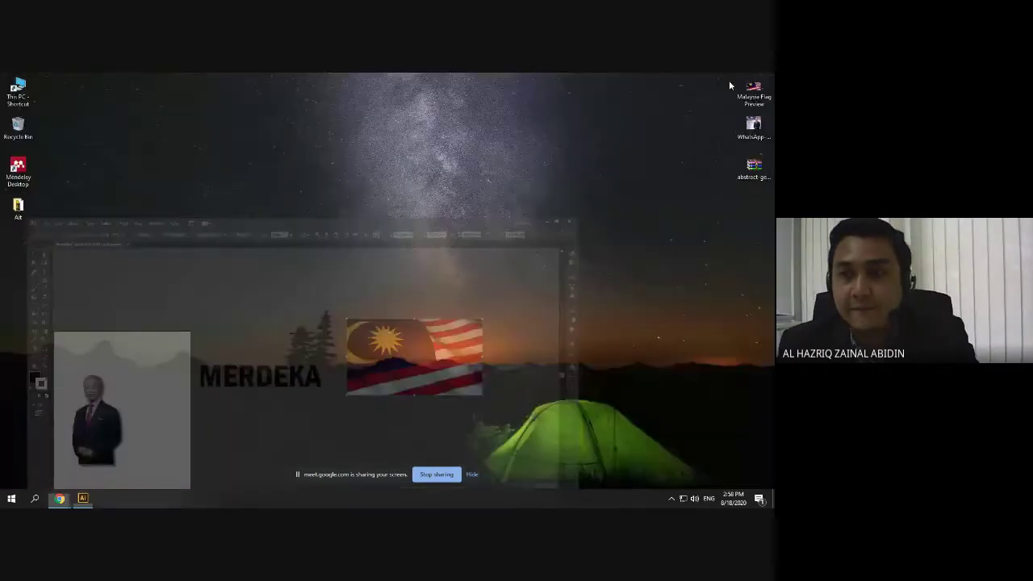
mouse_move(59, 498)
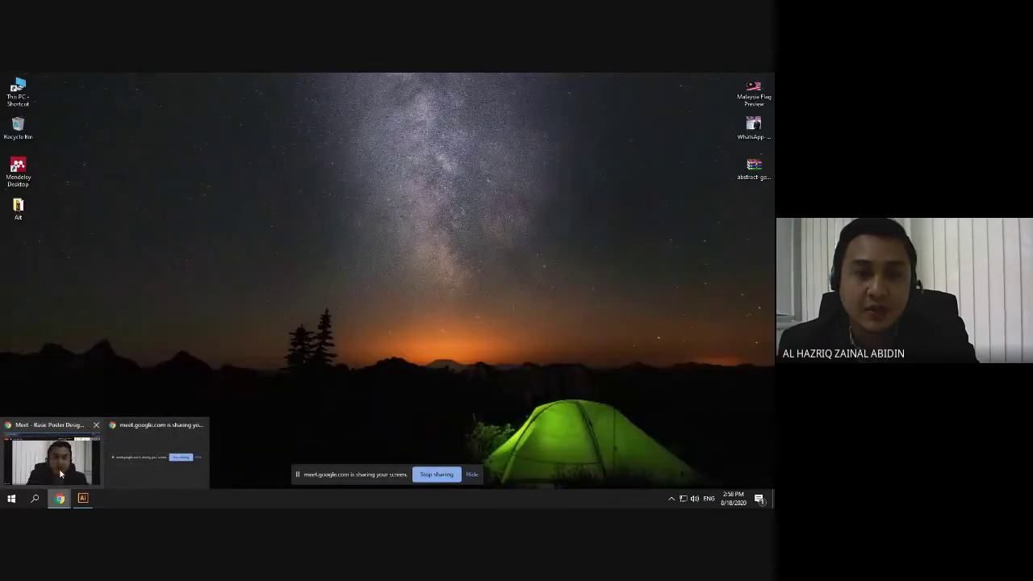
left_click(60, 474)
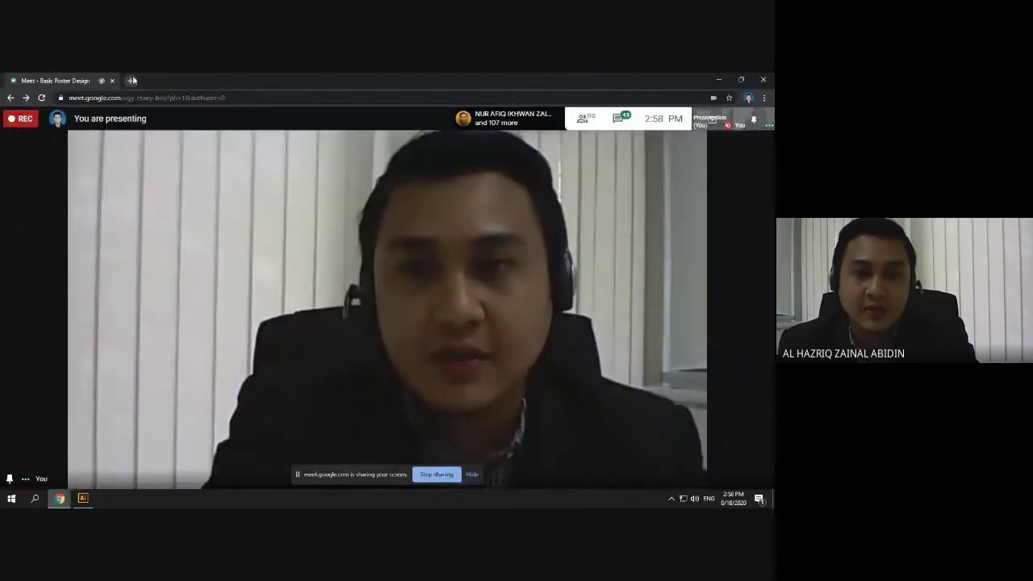
left_click(134, 79)
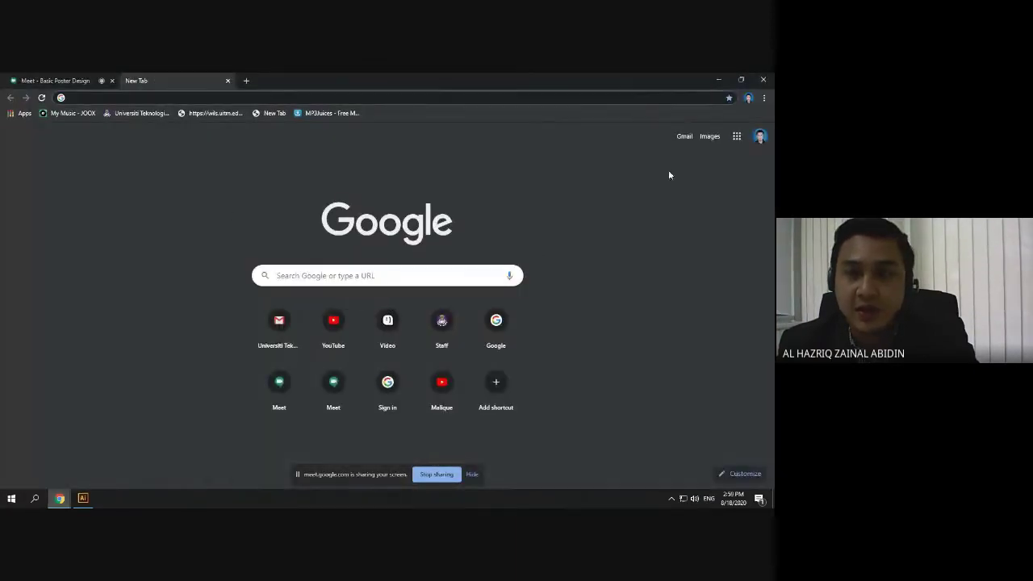
left_click(314, 273)
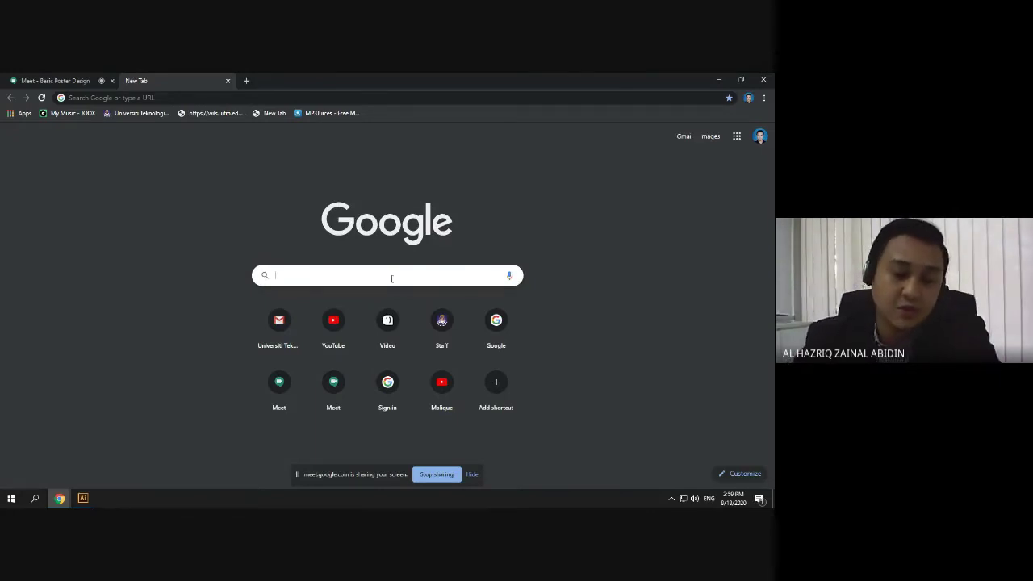
type("WAMALY")
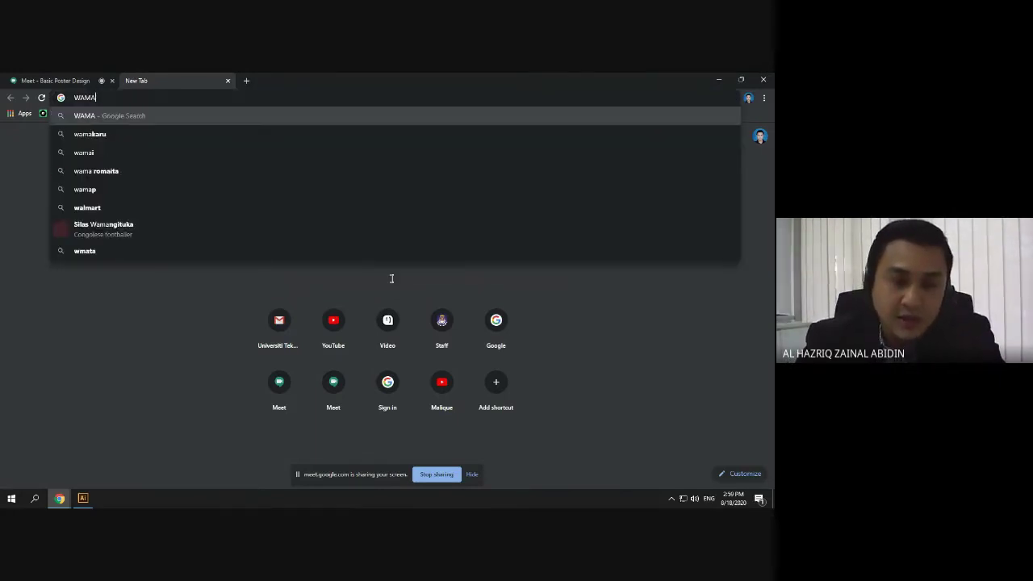
key("BackSpace")
key("BackSpace")
key("BackSpace")
key("BackSpace")
key("BackSpace")
key("BackSpace")
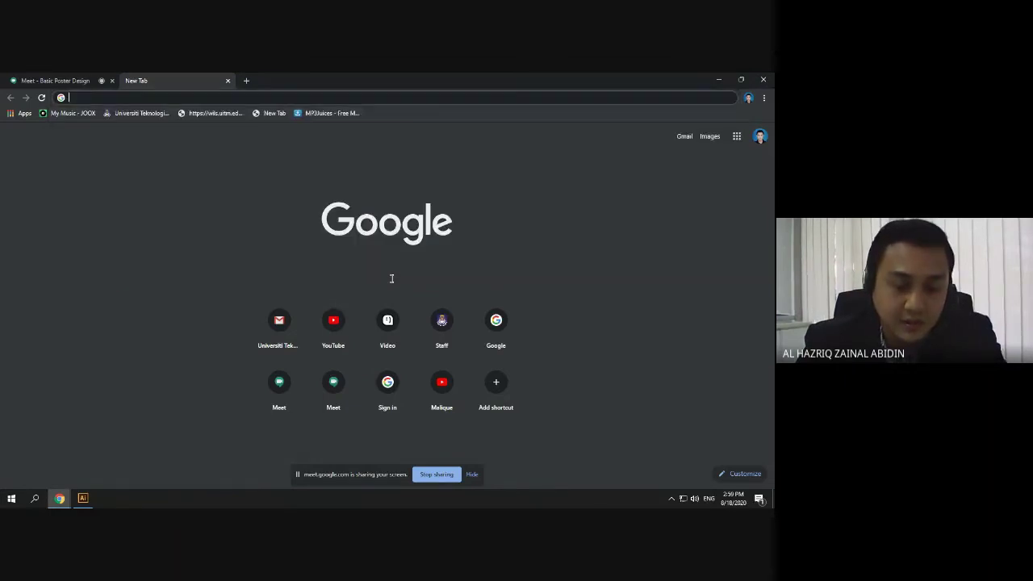
Search Google Images for "malaysia flag" and open the rippled full-flag picture from Motosha
type("MALAYSIA")
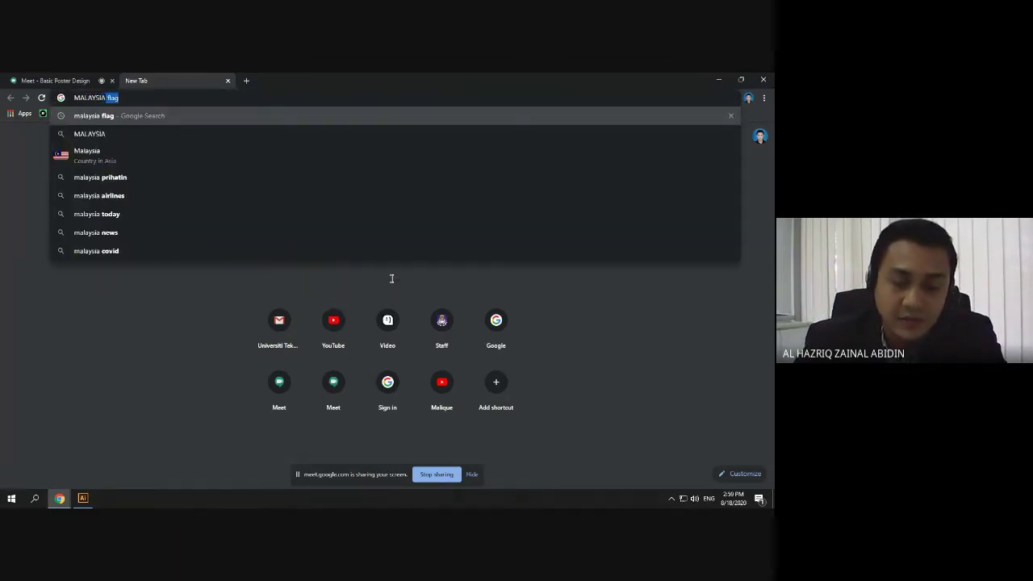
key("Return")
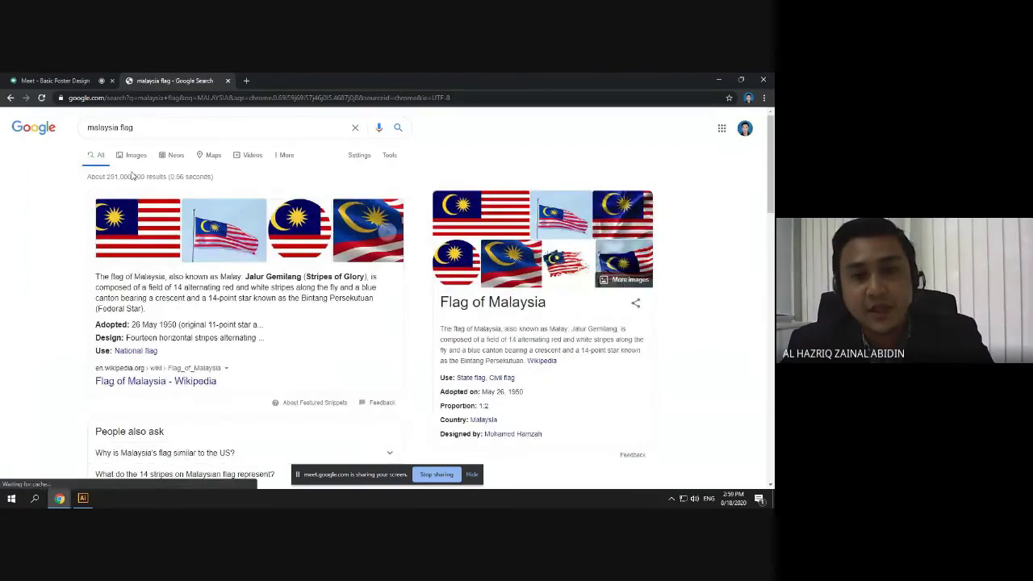
left_click(134, 155)
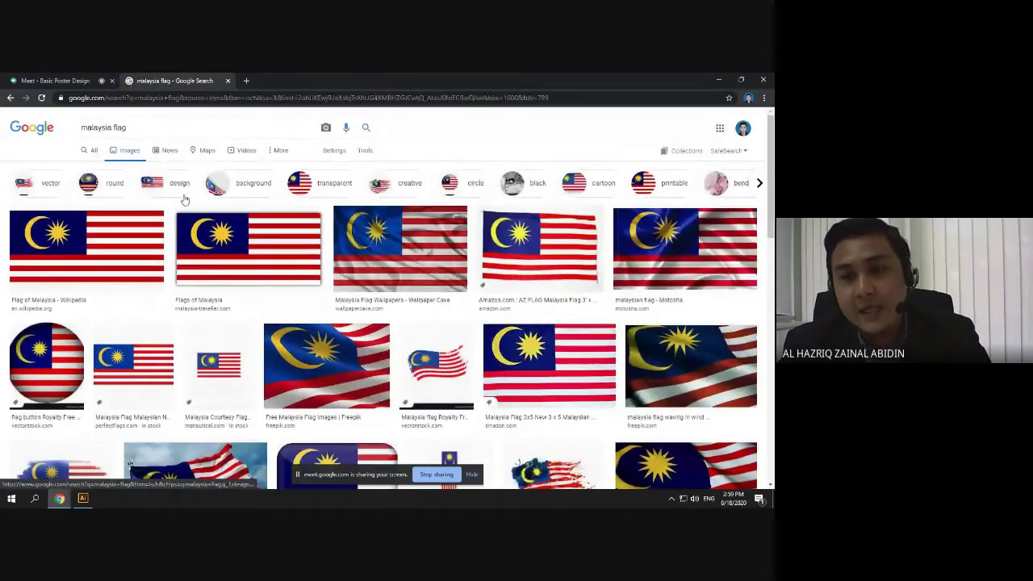
left_click(686, 226)
Save the Motosha flag picture to the Desktop as a JPEG image named download
right_click(605, 195)
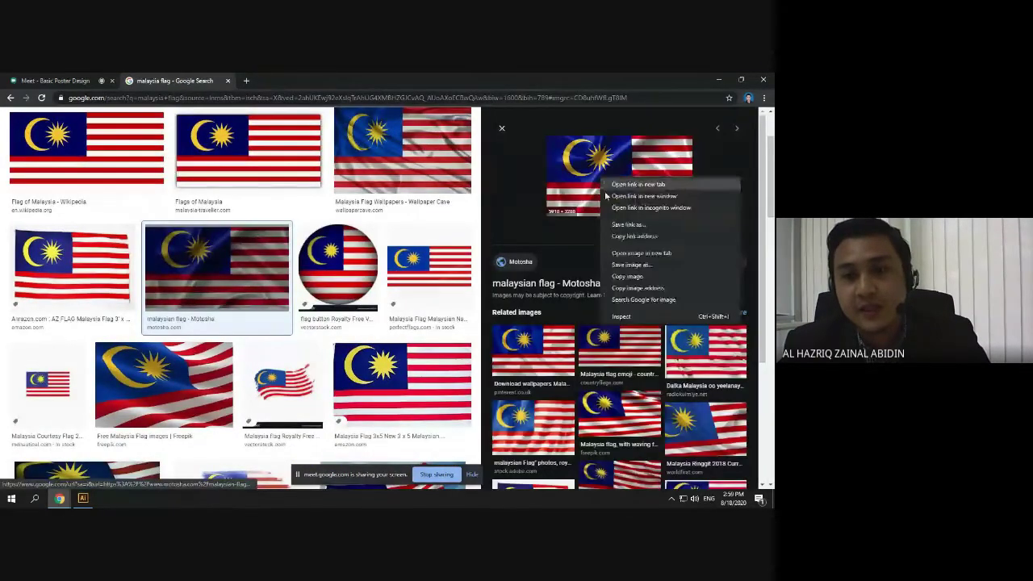
left_click(630, 265)
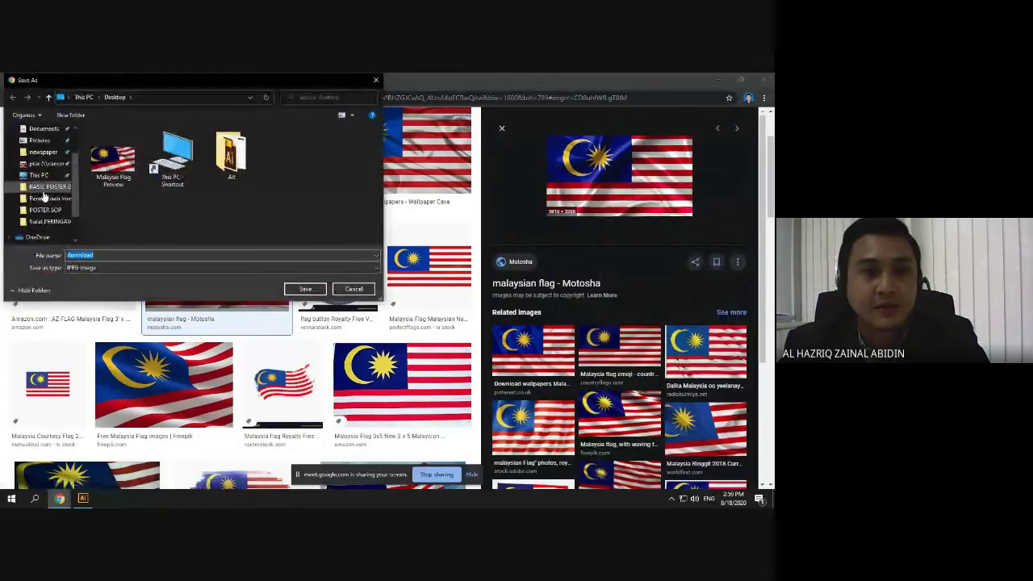
scroll(45, 196, "up", 1)
left_click(40, 129)
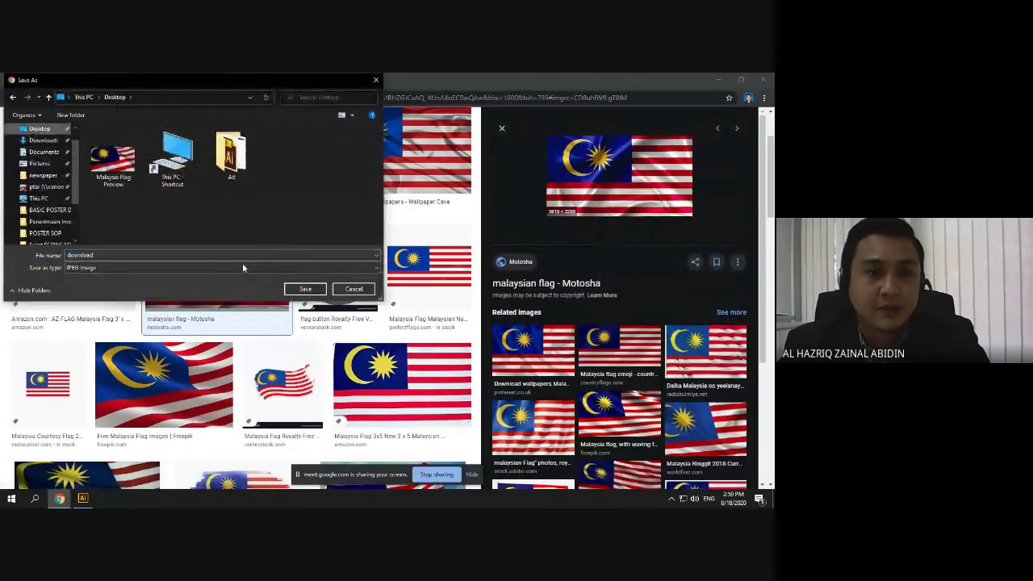
left_click(304, 288)
Bring the download image from the desktop into the Merdeka document in Illustrator and delete the old flag image
key("super+d")
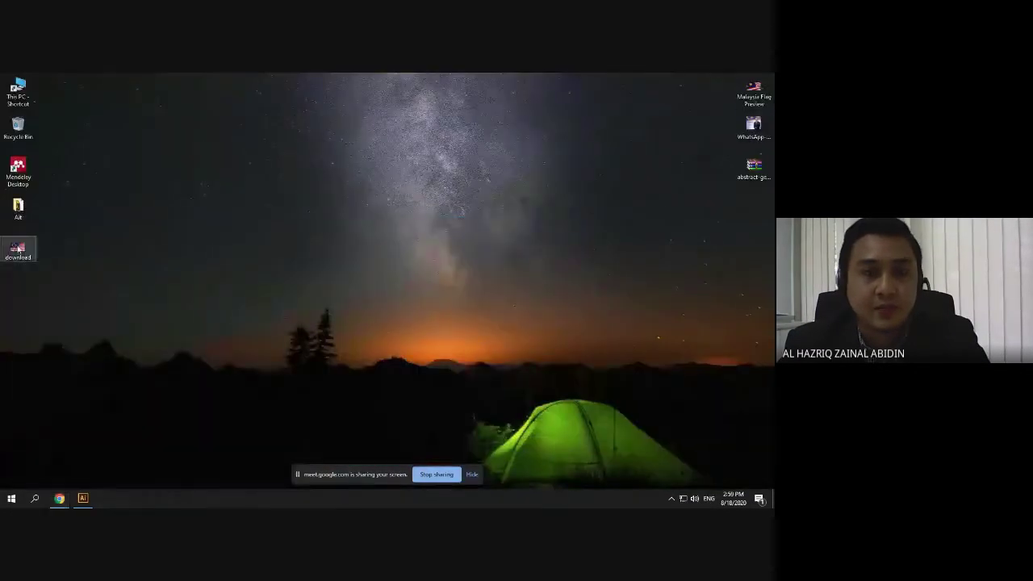
left_click_drag(23, 247, 353, 220)
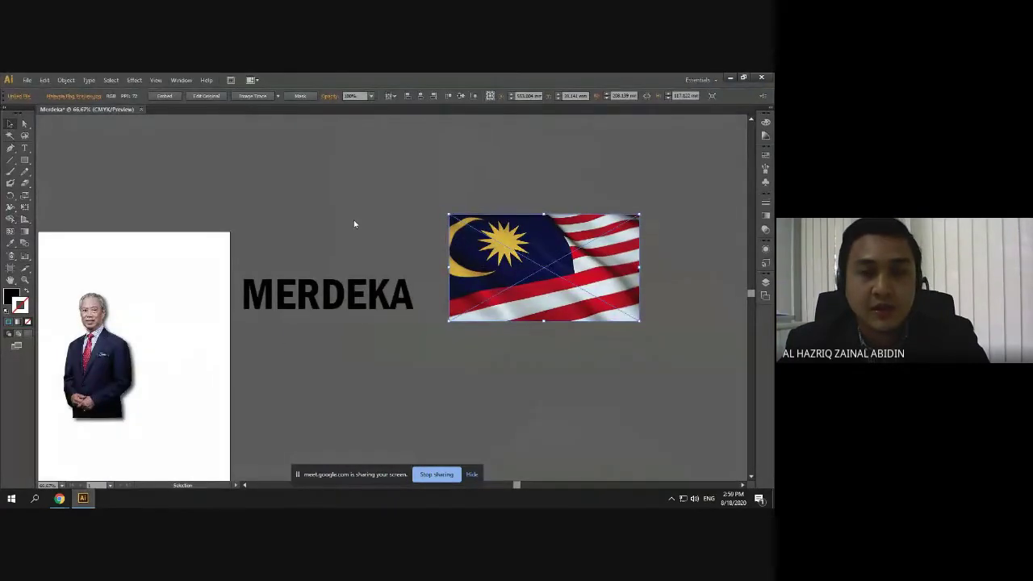
left_click(515, 267)
key("Delete")
left_click(362, 235)
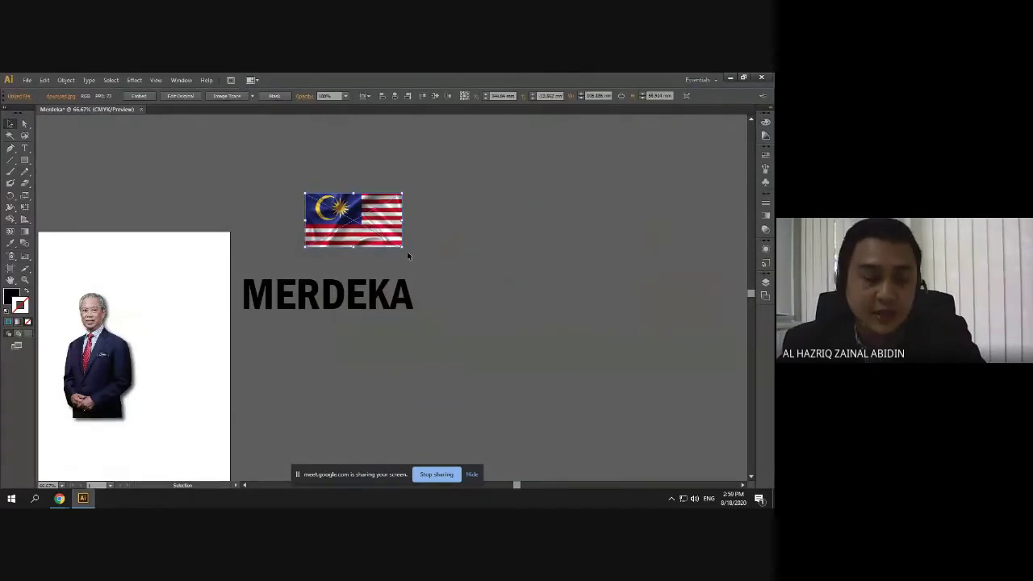
Enlarge the new flag image until it is slightly wider than the MERDEKA text and move the text into the flag's area
left_click(422, 246)
left_click(384, 242)
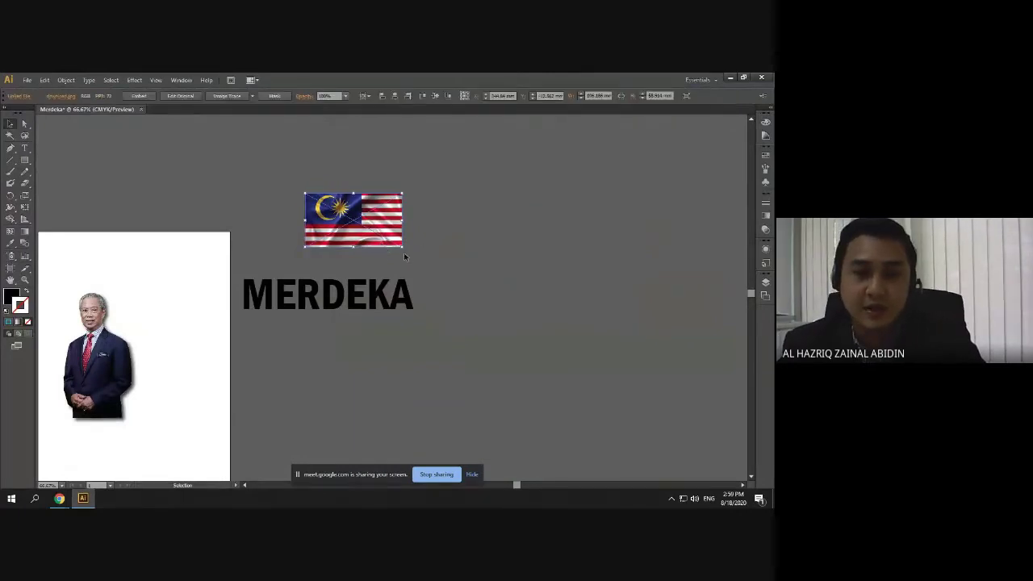
left_click_drag(401, 246, 535, 319)
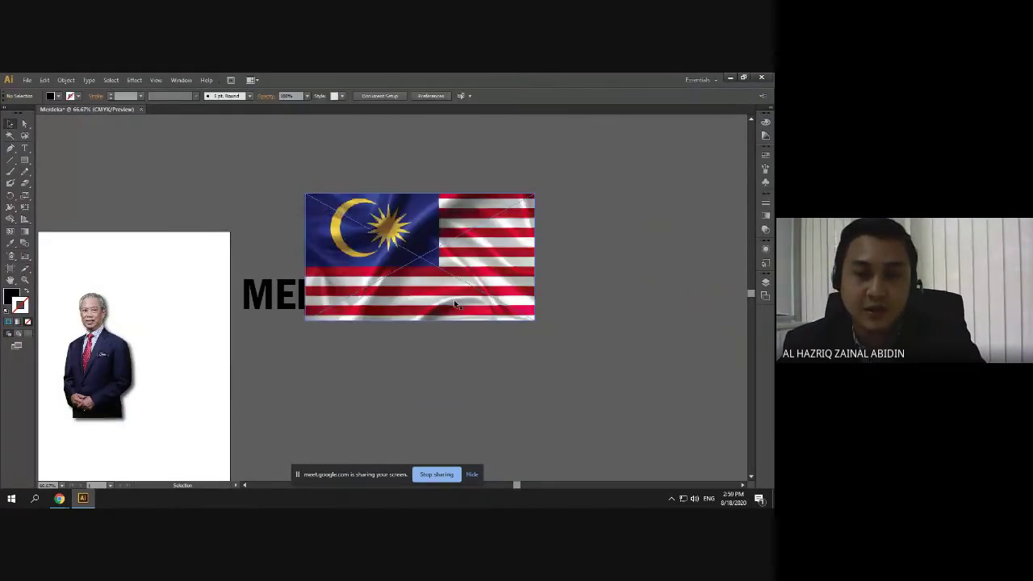
left_click_drag(417, 285, 351, 231)
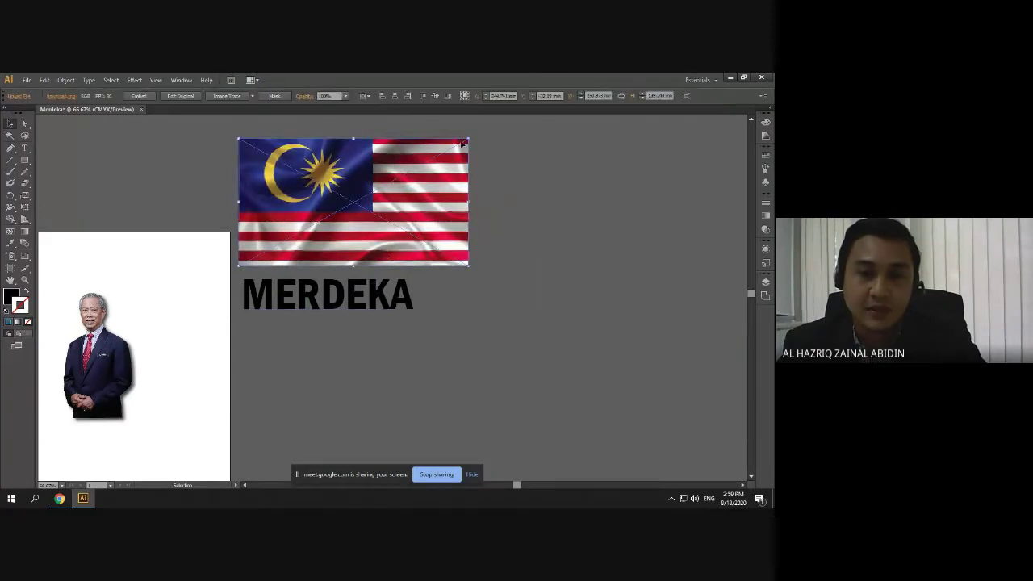
left_click_drag(469, 140, 425, 163)
left_click_drag(326, 294, 331, 193)
Select the new flag together with the overlapping MERDEKA text and try to make a clipping mask
left_click(479, 239)
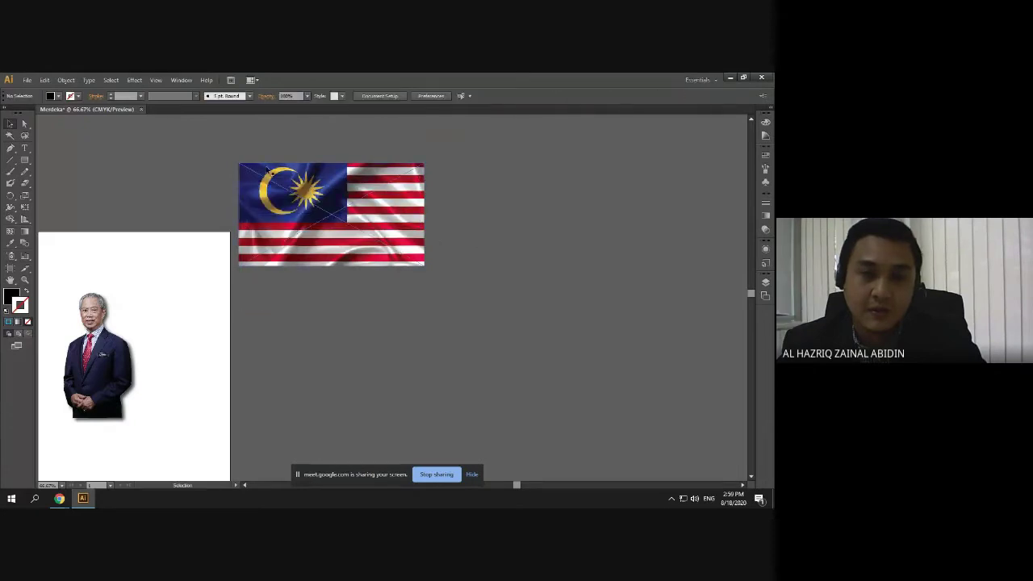
left_click_drag(468, 325, 518, 286)
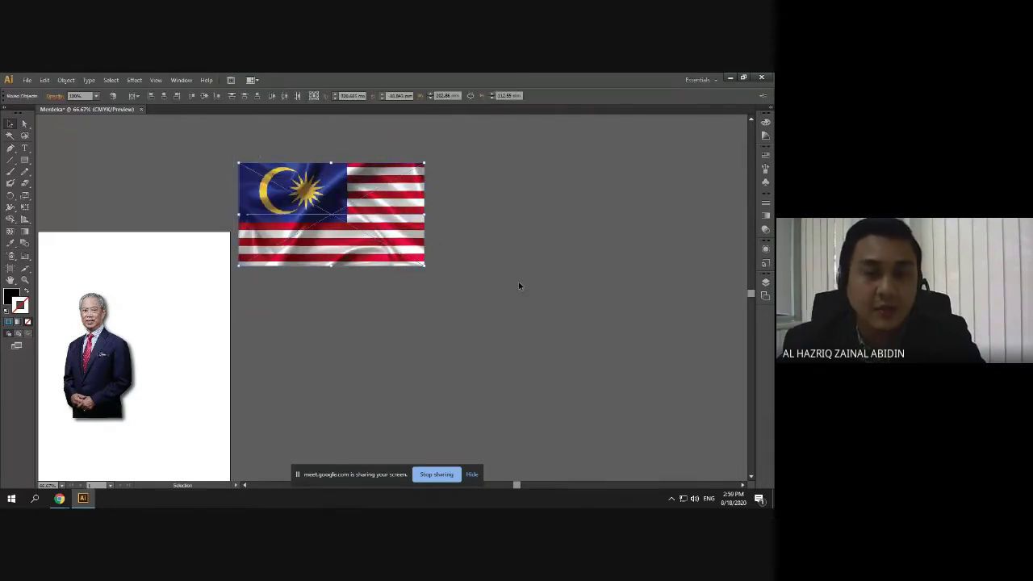
left_click(518, 286)
left_click_drag(234, 152, 446, 293)
right_click(325, 212)
left_click(367, 267)
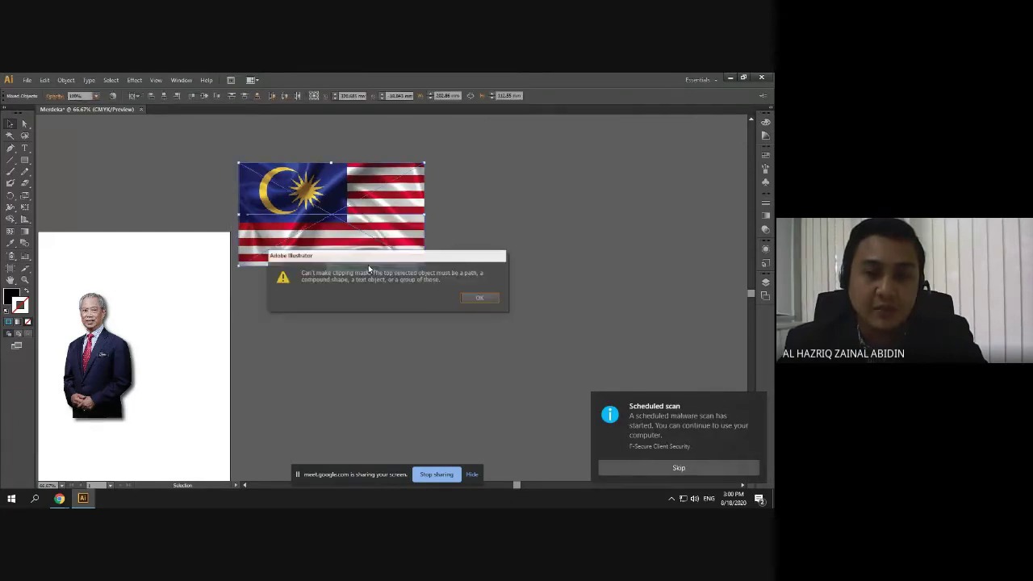
left_click(479, 298)
Send the flag image to the back, behind the MERDEKA text
right_click(299, 204)
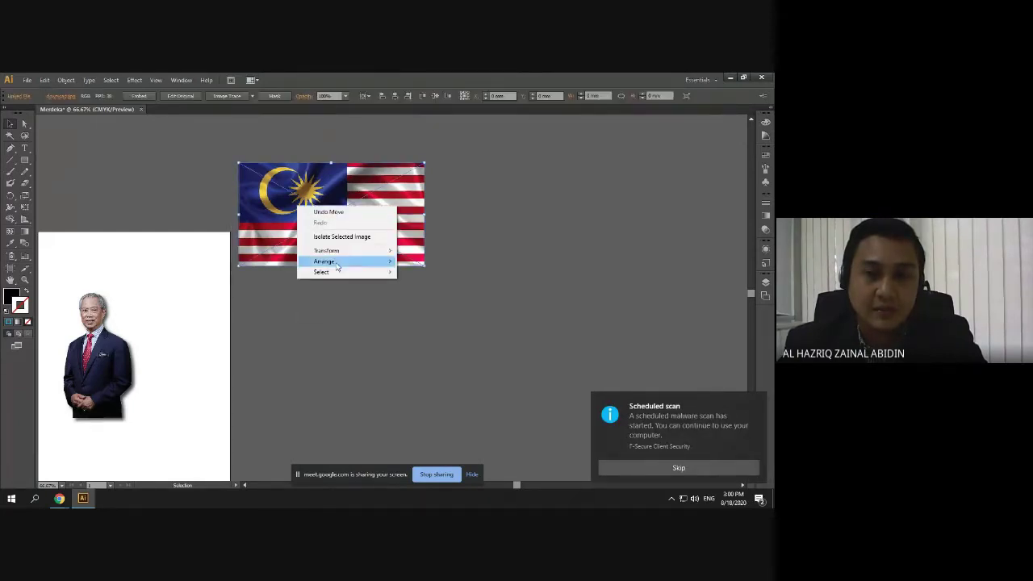
mouse_move(343, 263)
left_click(428, 293)
Make a clipping mask from the MERDEKA text over the flag and move the clipped title down beside the artboard
left_click_drag(229, 141, 407, 267)
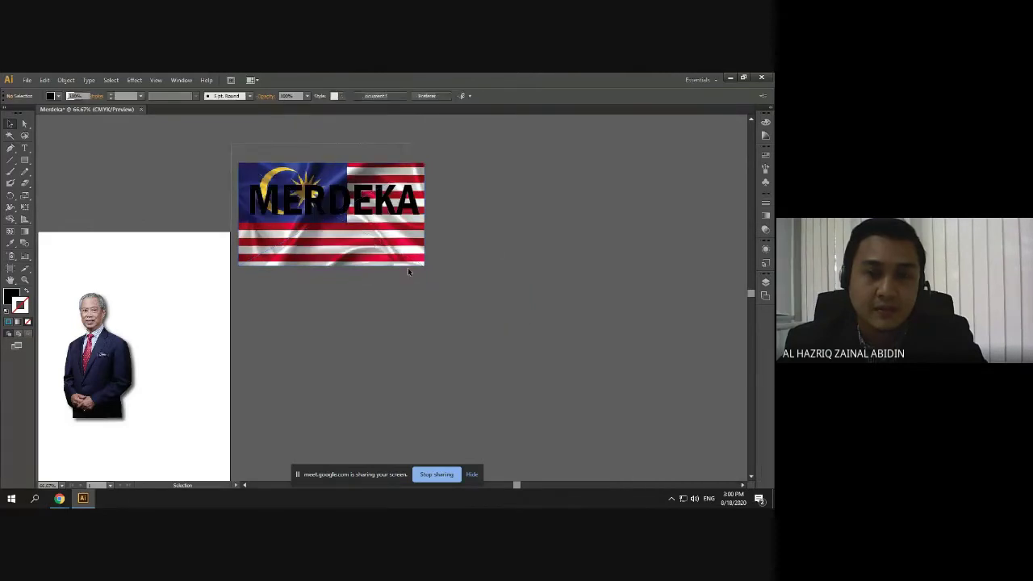
right_click(340, 207)
left_click(377, 267)
left_click(462, 275)
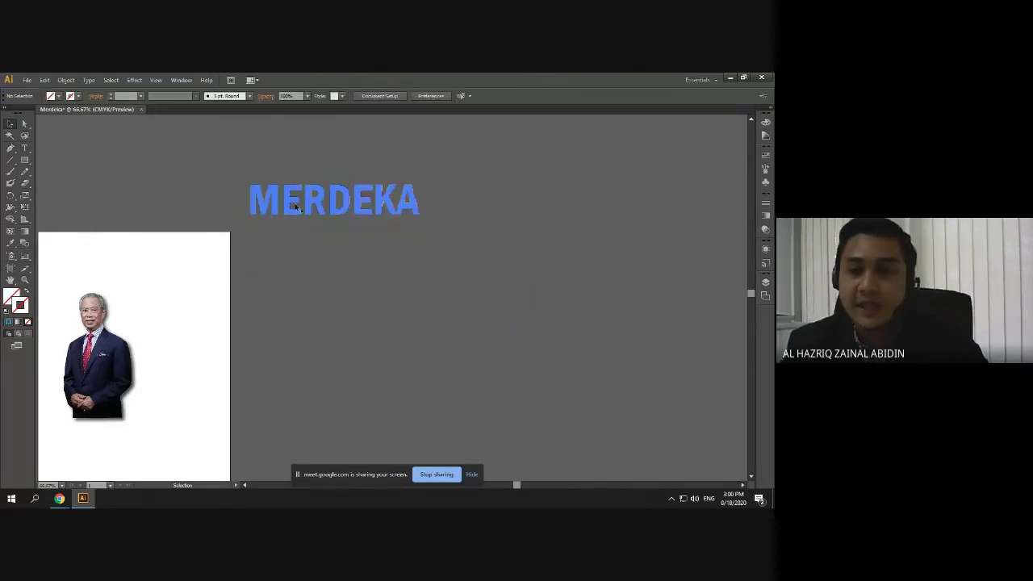
left_click_drag(298, 207, 425, 367)
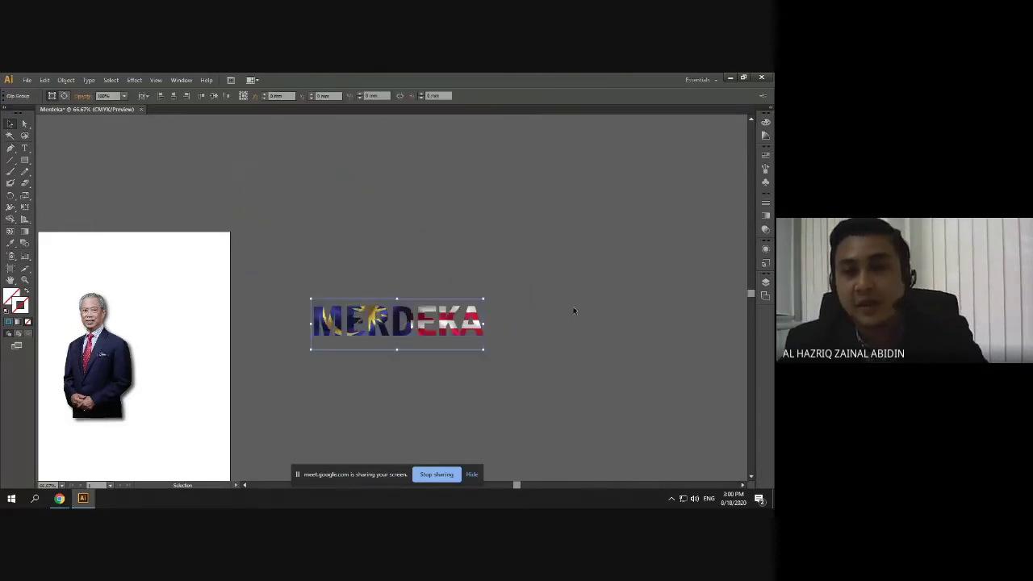
left_click(614, 277)
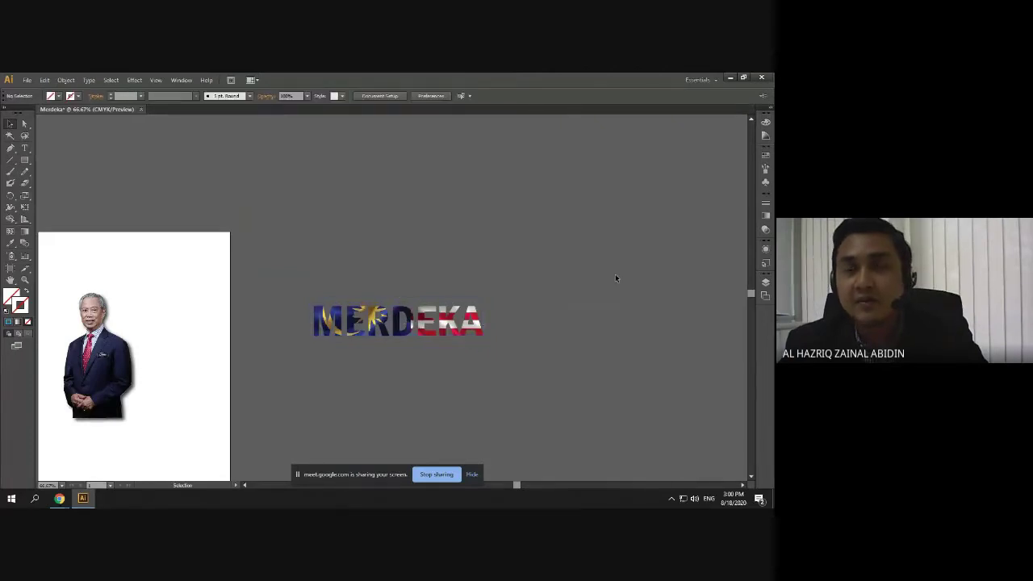
Undo the title's move and the clipping mask, move the flag image below the MERDEKA text and select the text
key("ctrl+z")
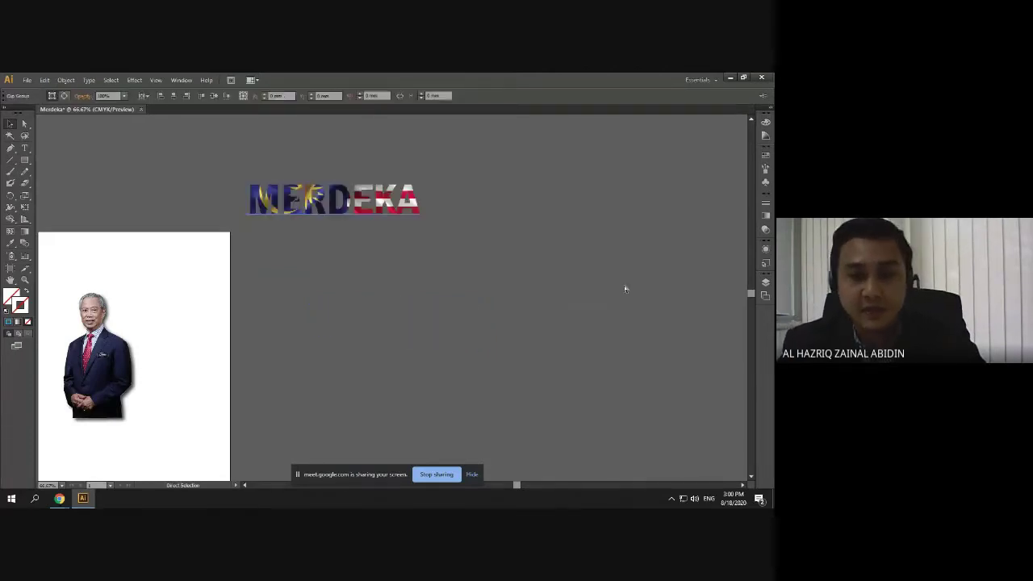
key("ctrl+z")
left_click(556, 284)
left_click_drag(348, 251, 376, 321)
left_click(376, 190)
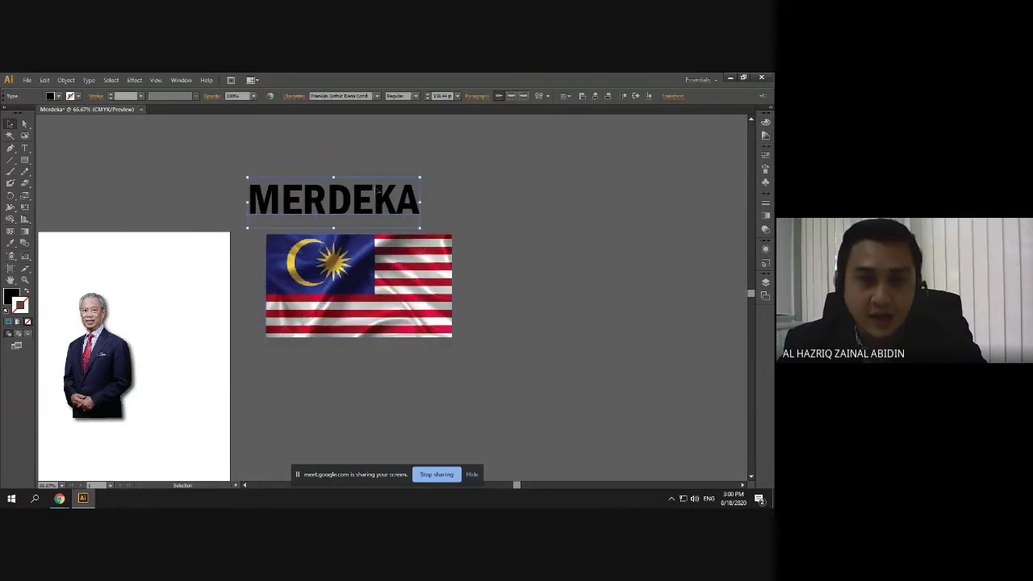
Move the MERDEKA text onto the upper half of the flag image and send the text to the back
left_click_drag(376, 190, 404, 260)
right_click(413, 269)
mouse_move(446, 365)
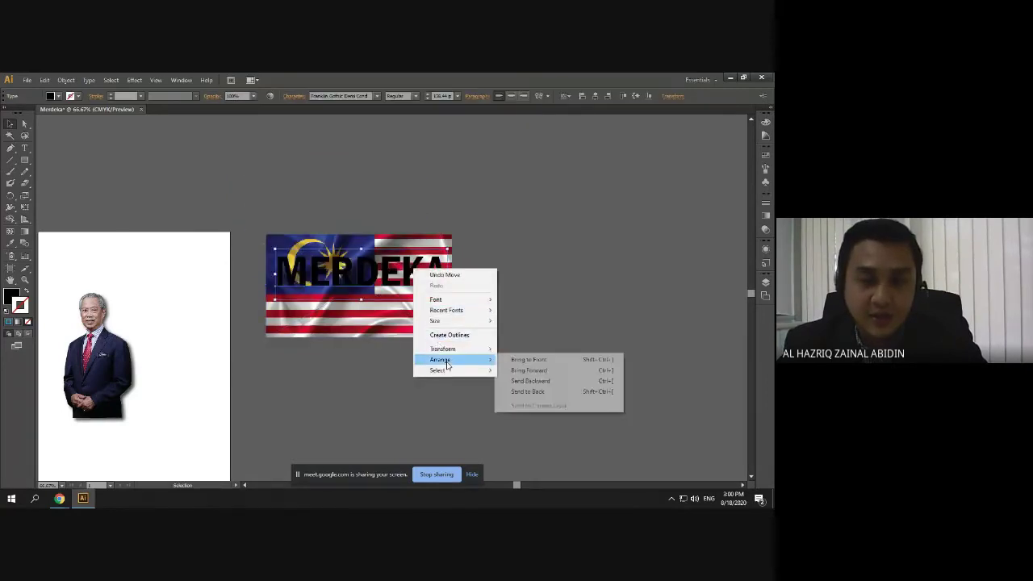
left_click(617, 256)
right_click(422, 277)
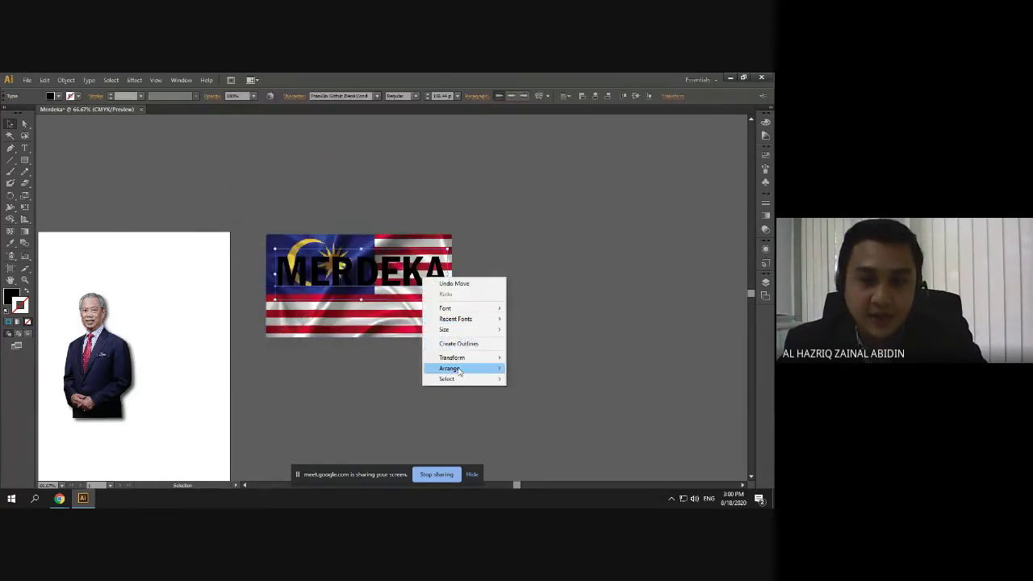
left_click(528, 398)
Send the flag image to the back, behind the MERDEKA text
left_click_drag(487, 295, 405, 339)
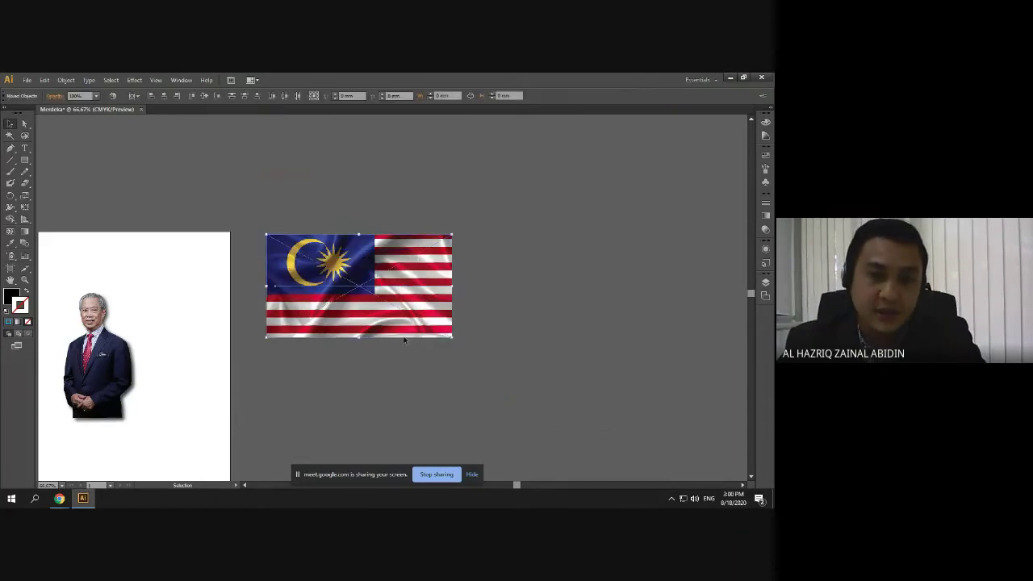
right_click(380, 295)
left_click(427, 353)
left_click(481, 299)
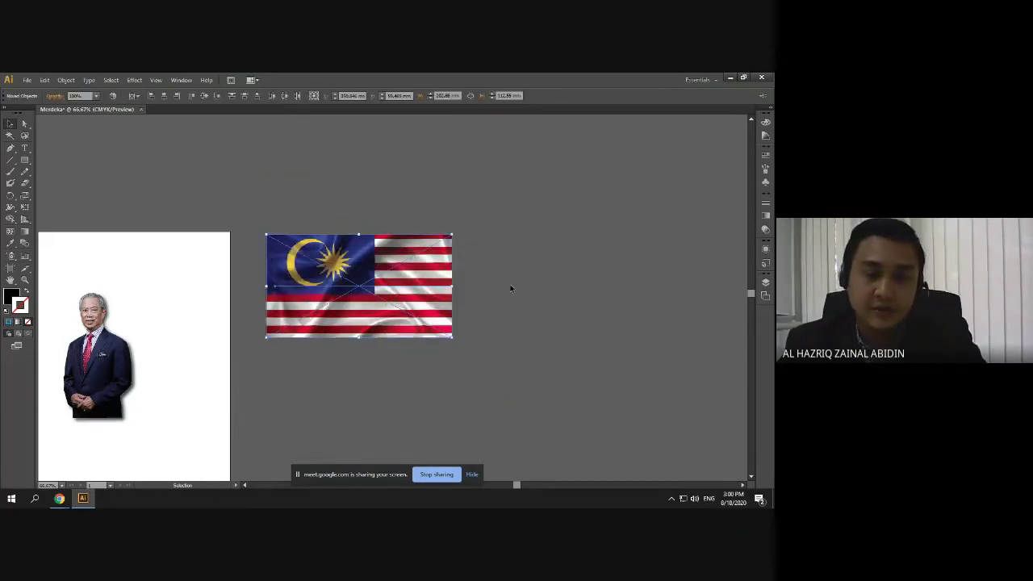
left_click(509, 288)
right_click(364, 237)
mouse_move(466, 311)
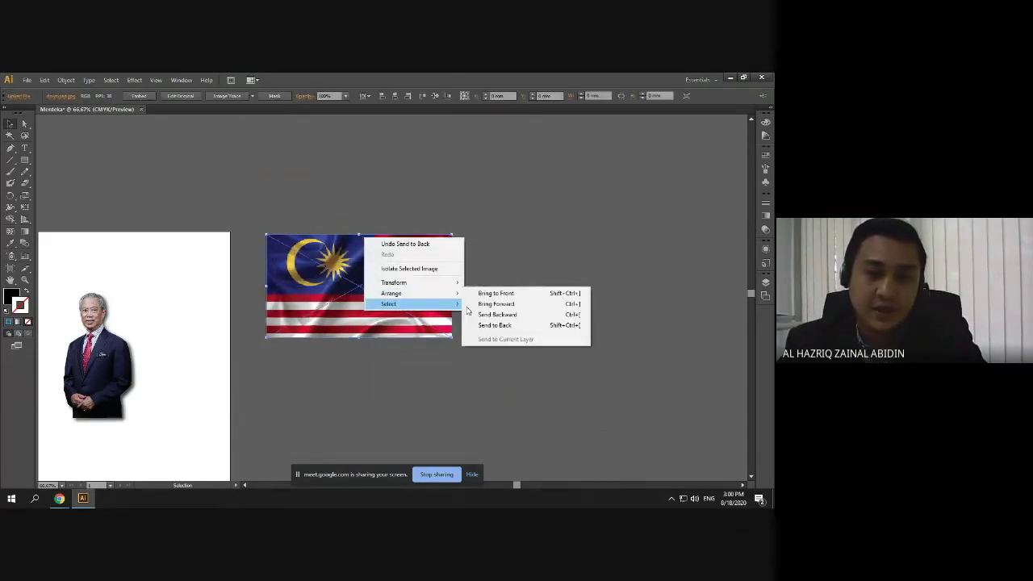
left_click(494, 324)
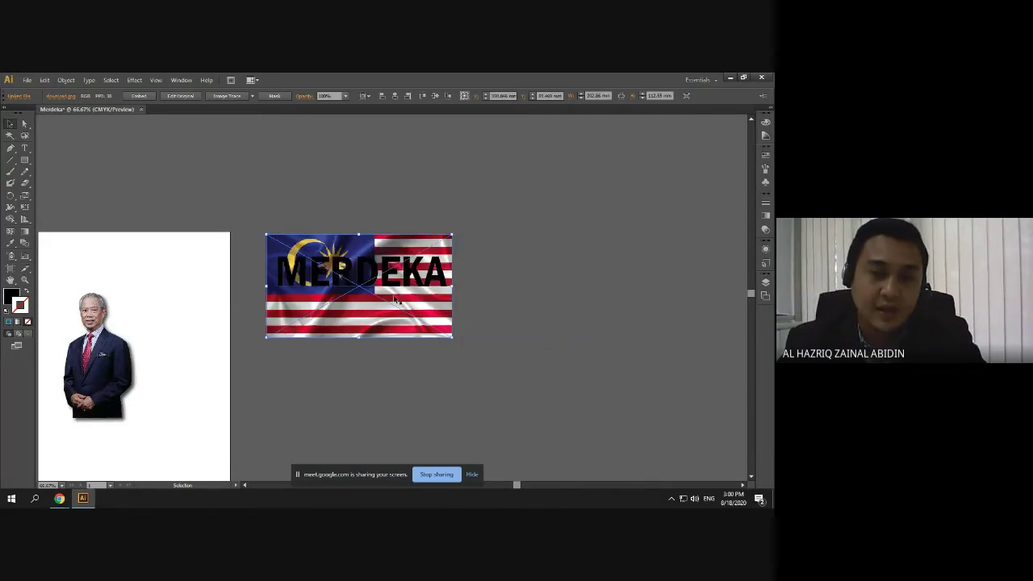
Shift the flag slightly down behind the MERDEKA text and clip it to the lettering with a clipping mask
left_click(498, 288)
left_click_drag(445, 317, 438, 331)
left_click(510, 319)
left_click_drag(312, 201, 451, 430)
right_click(360, 288)
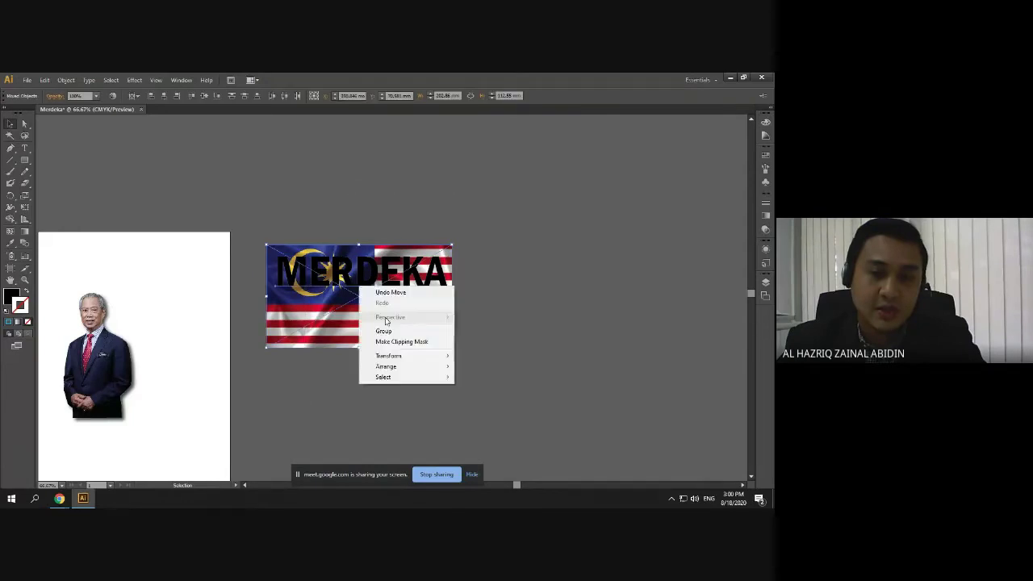
left_click(397, 342)
left_click(398, 334)
Place the flag-filled MERDEKA text at the top of the page, and return it to the empty area beside the page
scroll(306, 298, "up", 1)
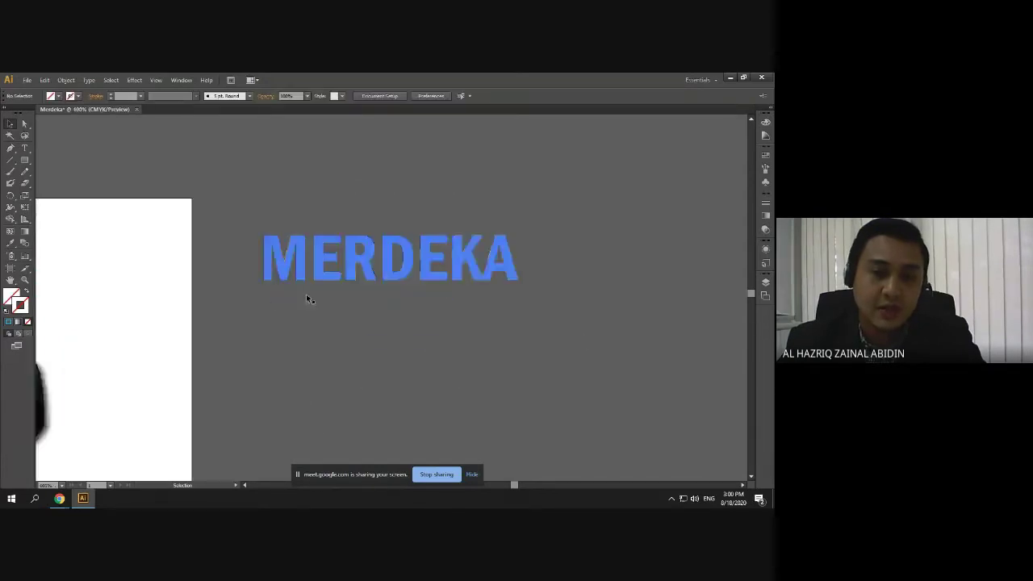
scroll(540, 280, "down", 5)
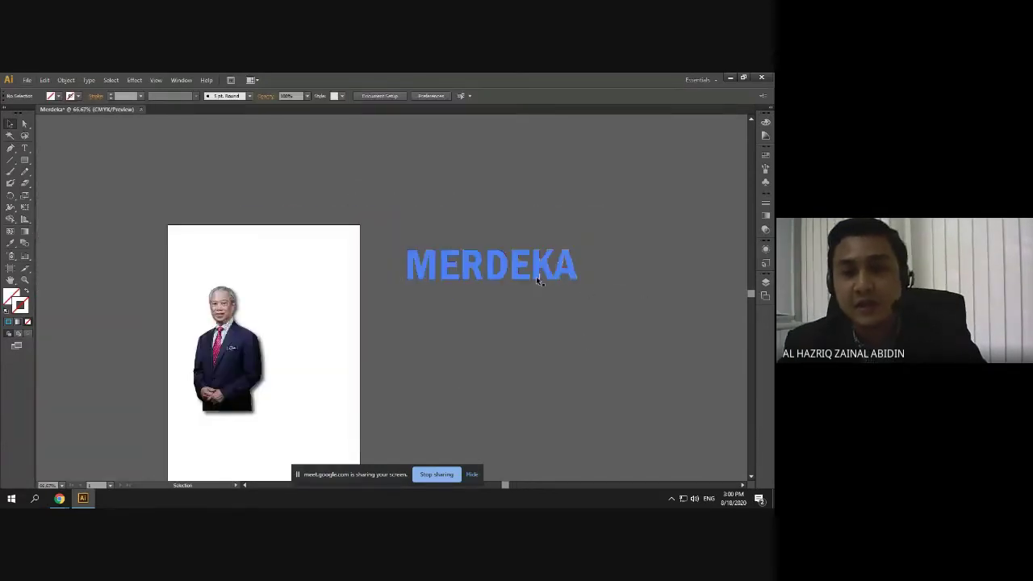
left_click_drag(536, 275, 310, 262)
left_click(493, 338)
scroll(493, 337, "down", 2)
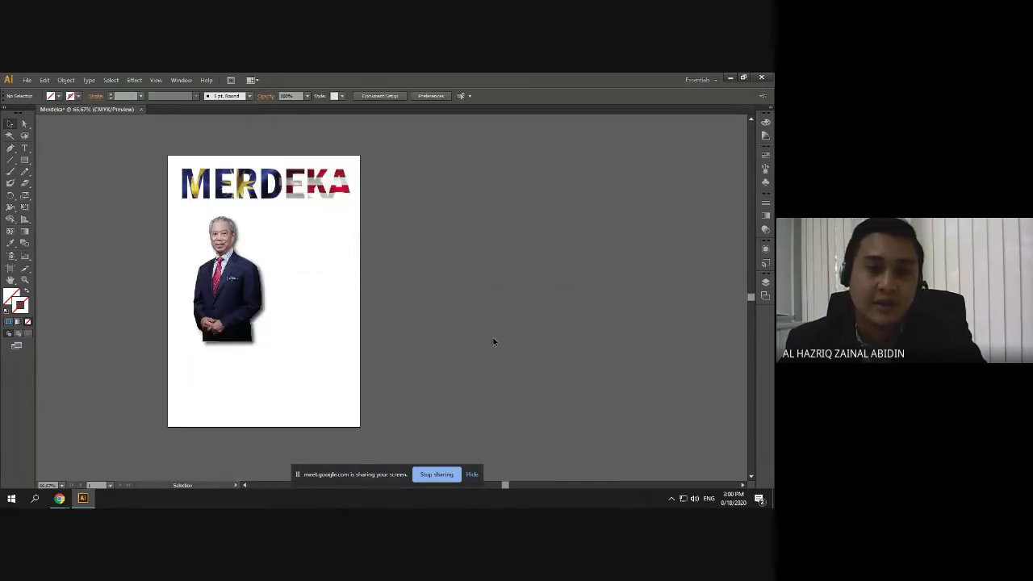
left_click_drag(342, 194, 581, 252)
left_click(559, 297)
Enter the MERDEKA clipping group in isolation mode and select the text object inside it
left_click(563, 258)
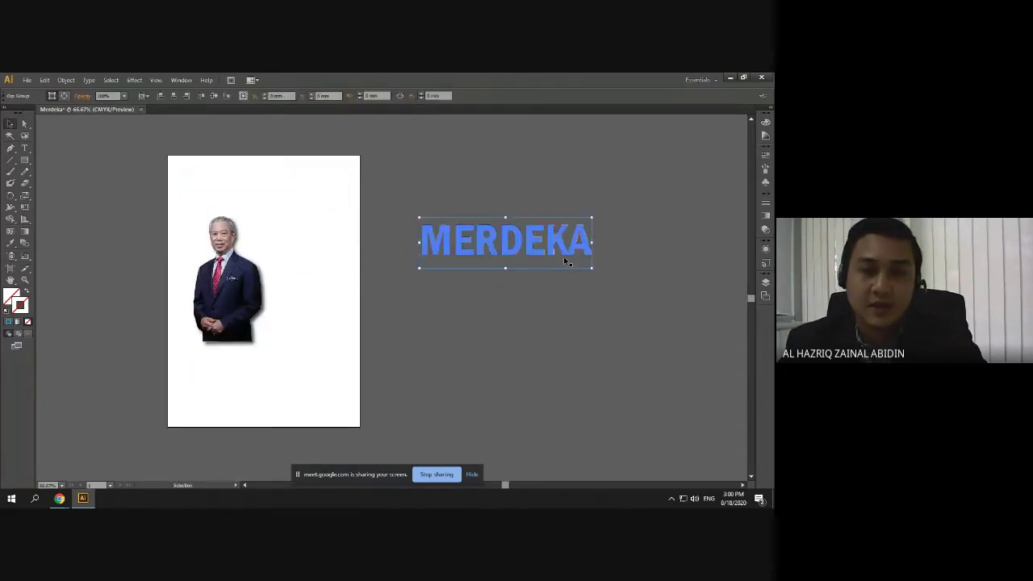
double_click(563, 257)
double_click(549, 257)
double_click(549, 256)
left_click(549, 257)
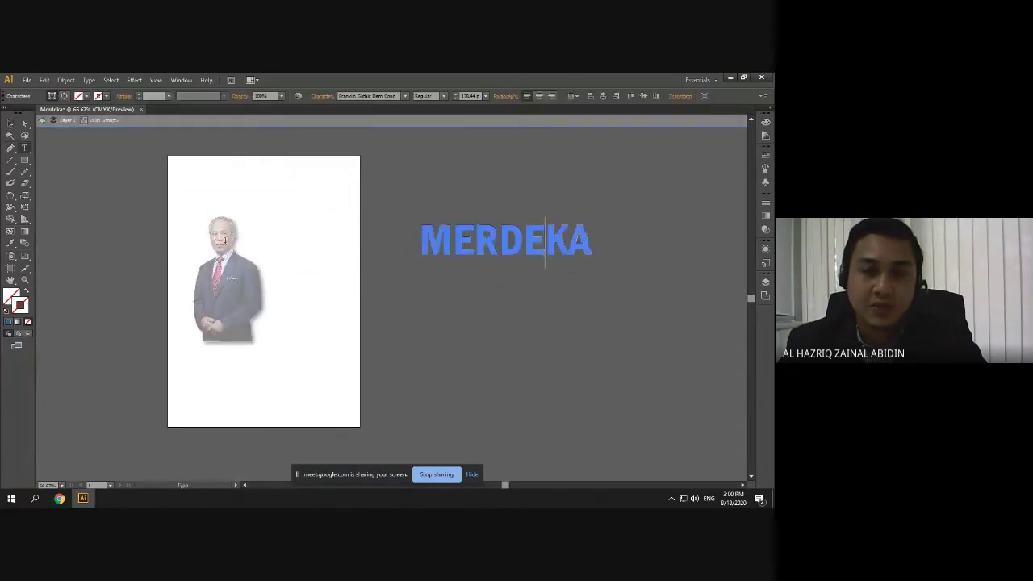
left_click(7, 125)
left_click(476, 260)
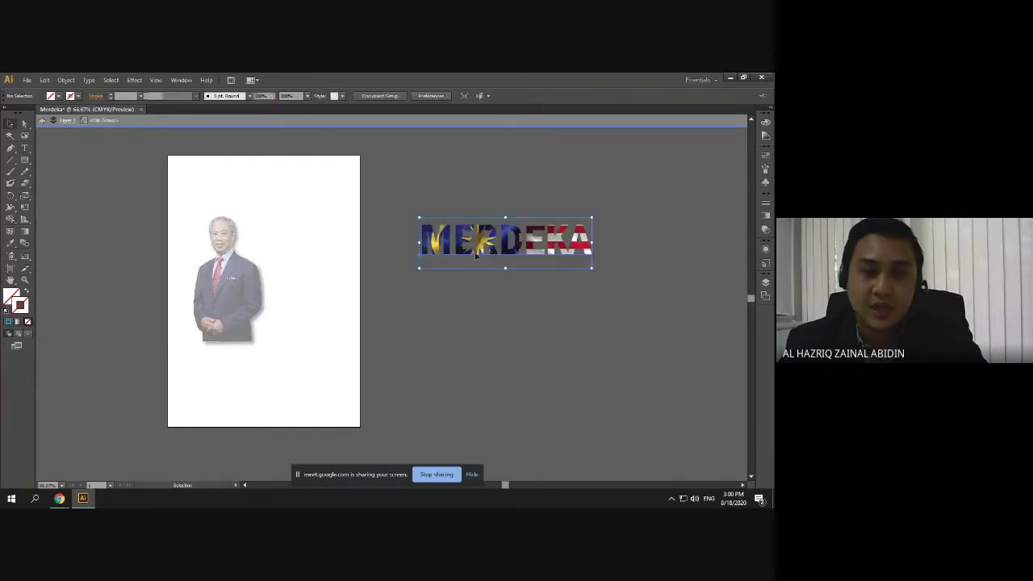
Open the clipped MERDEKA text for character editing and reselect it as a whole object
double_click(473, 258)
double_click(472, 258)
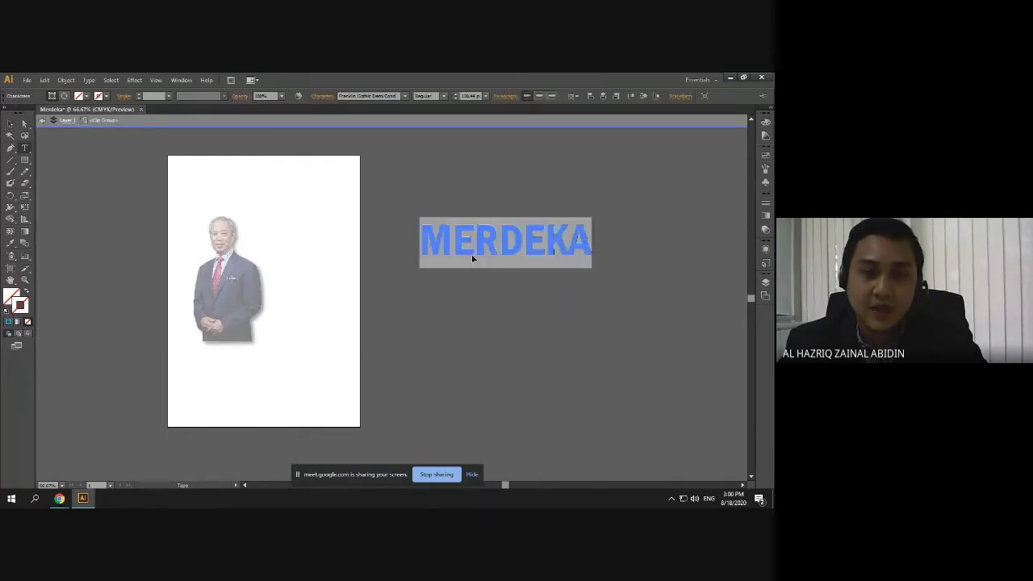
left_click(10, 125)
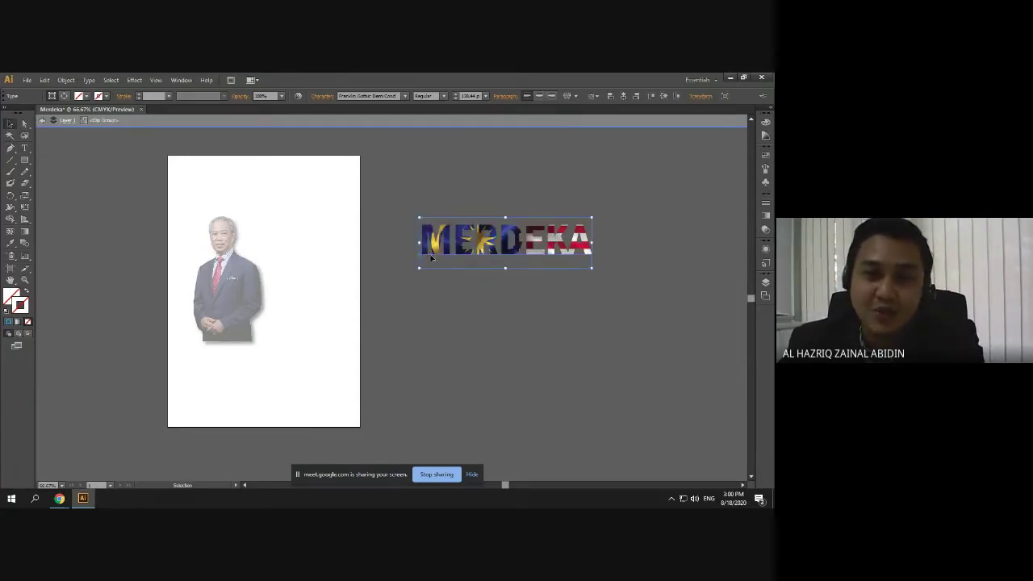
double_click(431, 256)
double_click(432, 255)
left_click(11, 122)
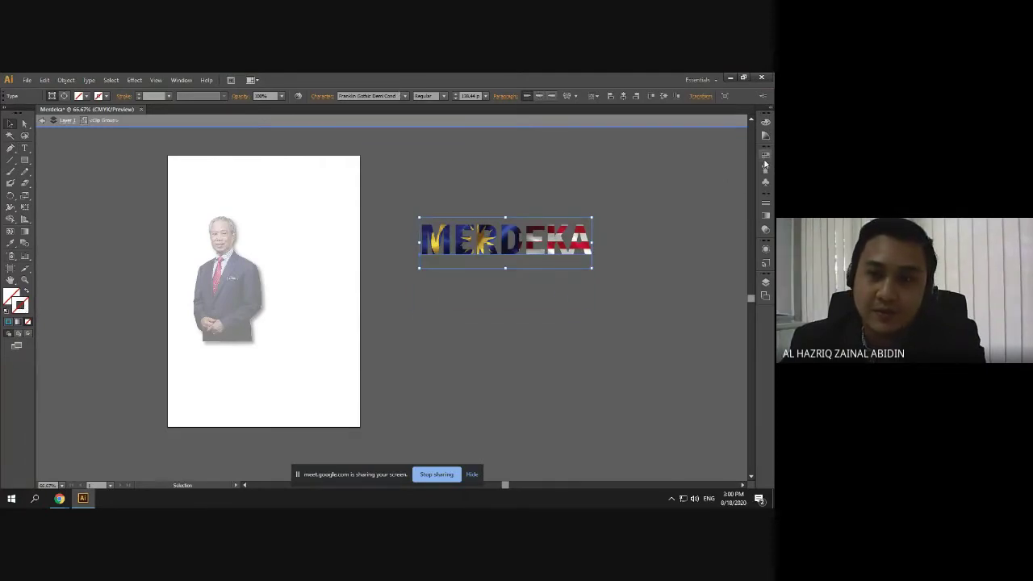
Give the MERDEKA lettering a 2 pt white stroke and leave isolation mode
left_click(765, 205)
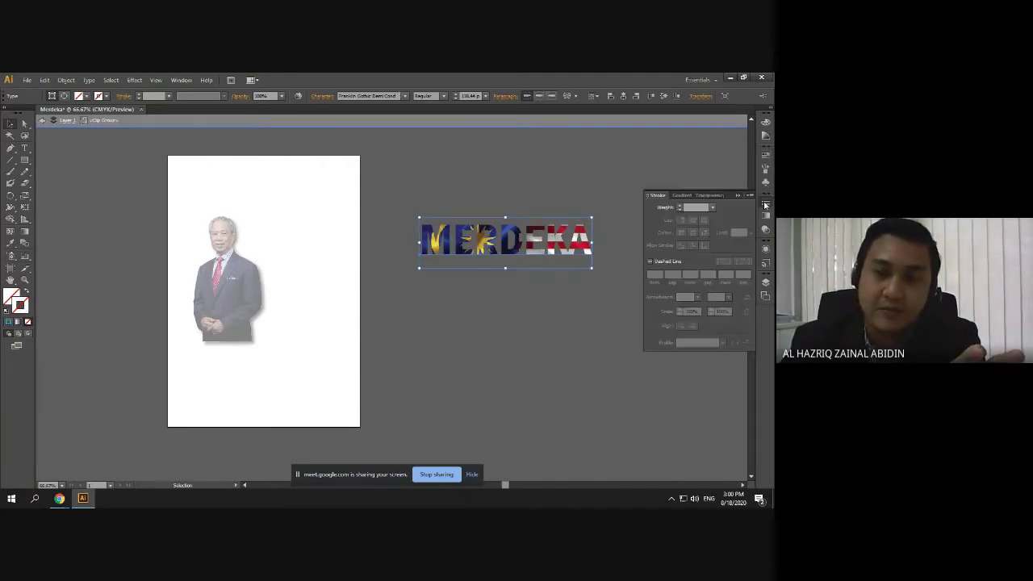
left_click(680, 207)
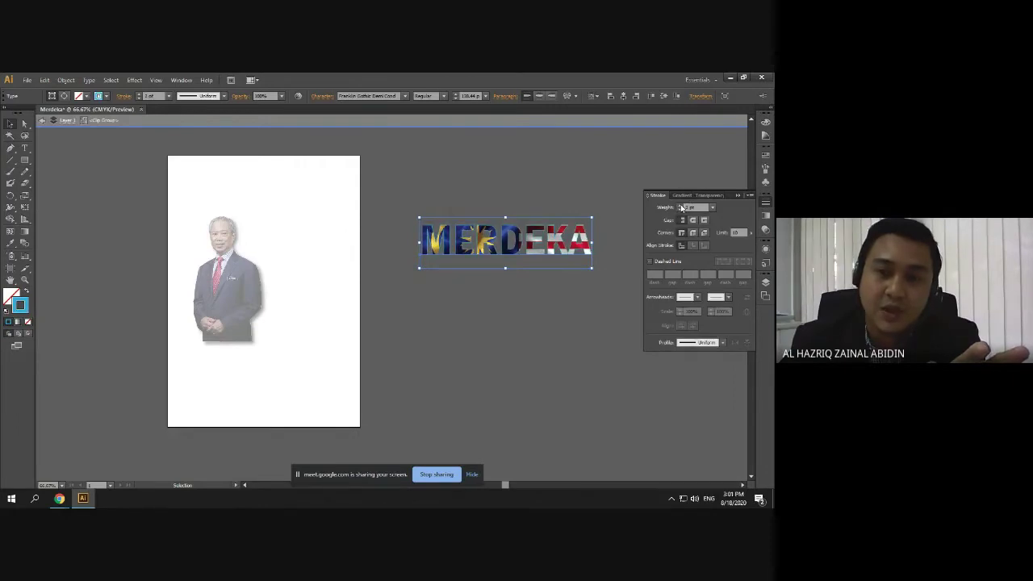
left_click(766, 171)
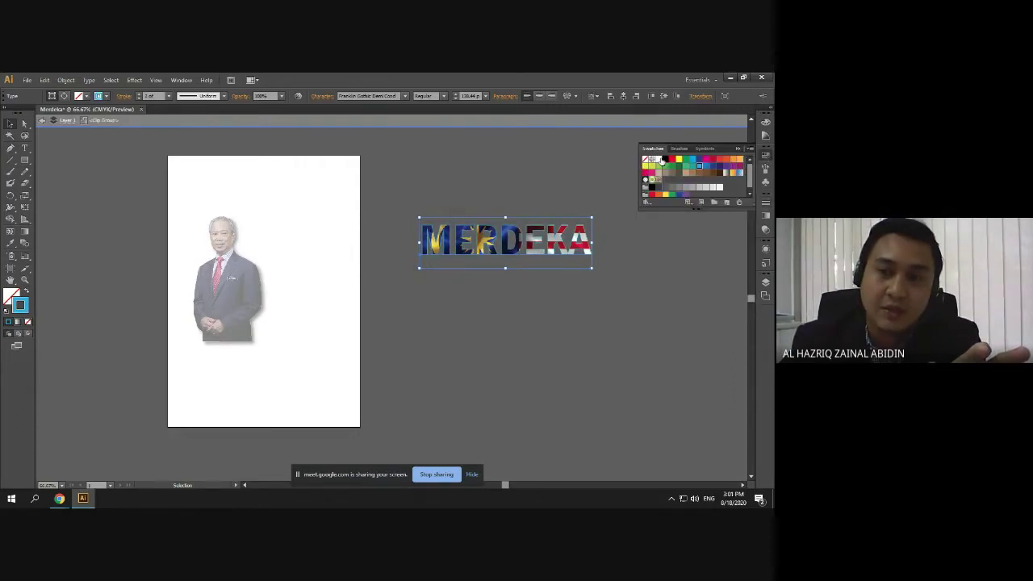
left_click(661, 159)
double_click(544, 168)
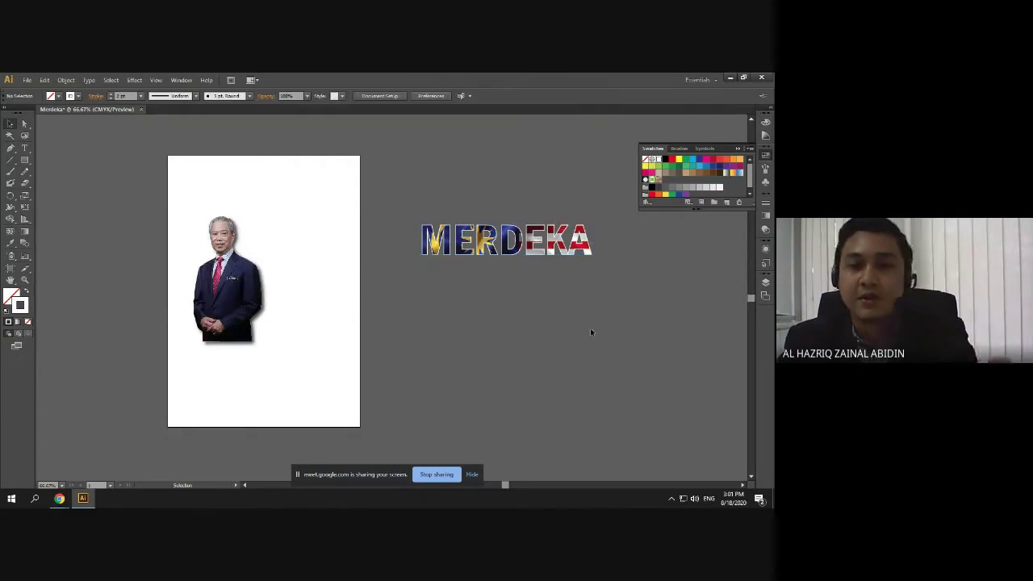
Move the portrait to the lower middle of the page and place the flag-filled MERDEKA text across the top
left_click_drag(214, 327, 251, 380)
left_click_drag(525, 254, 284, 206)
left_click(530, 360)
Draw a rectangle of about 211 × 297 mm covering the whole page
left_click(25, 160)
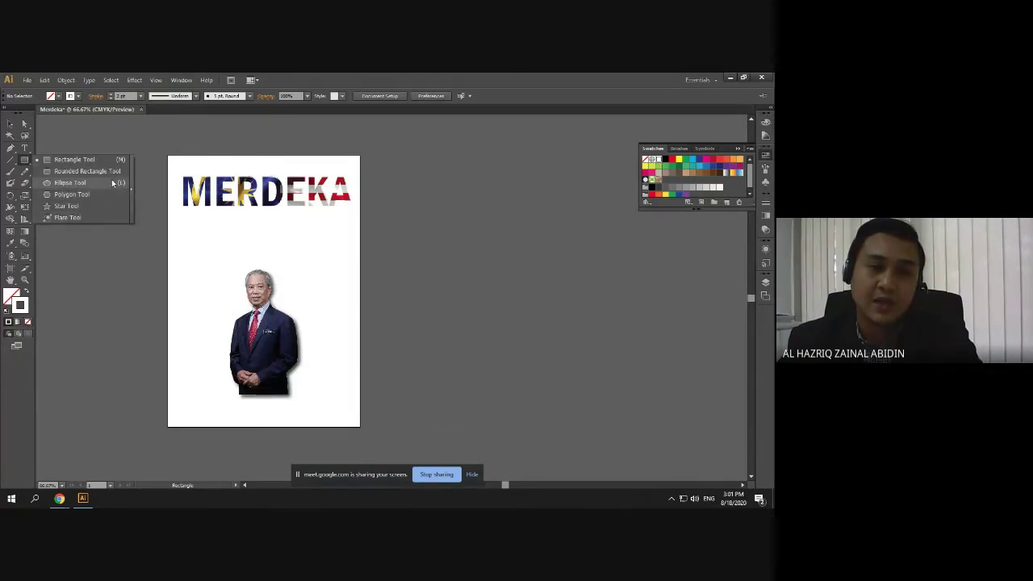
left_click(77, 159)
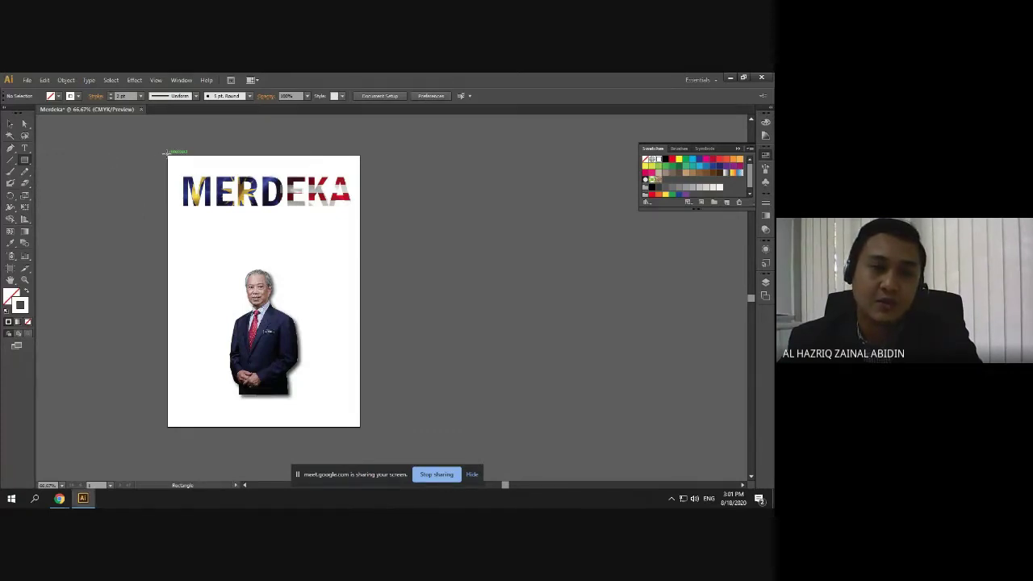
left_click_drag(167, 156, 360, 427)
left_click(11, 125)
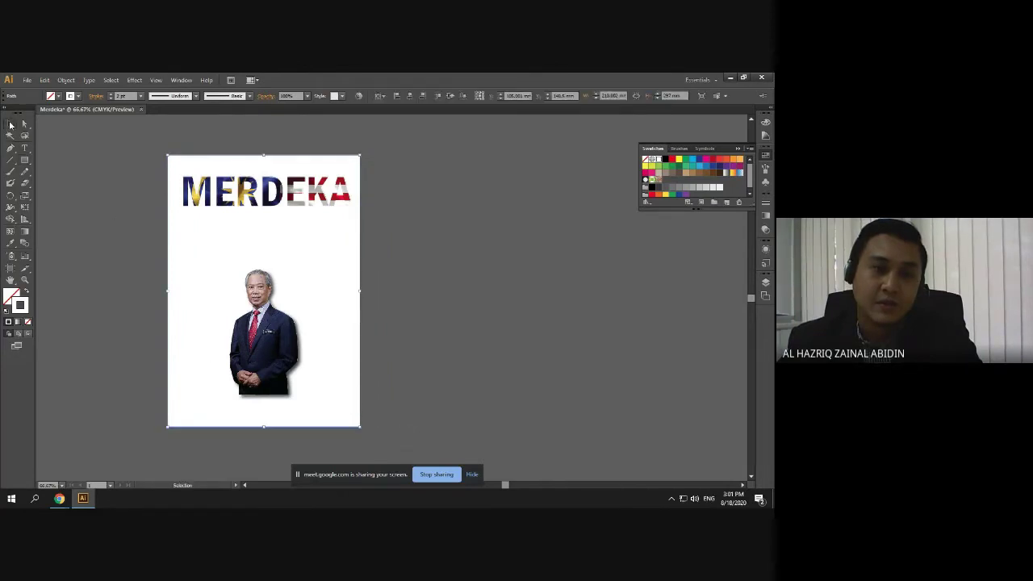
Fill the page-sized rectangle with black, and set the stroke to none with nothing selected
left_click(75, 300)
left_click_drag(127, 281, 188, 336)
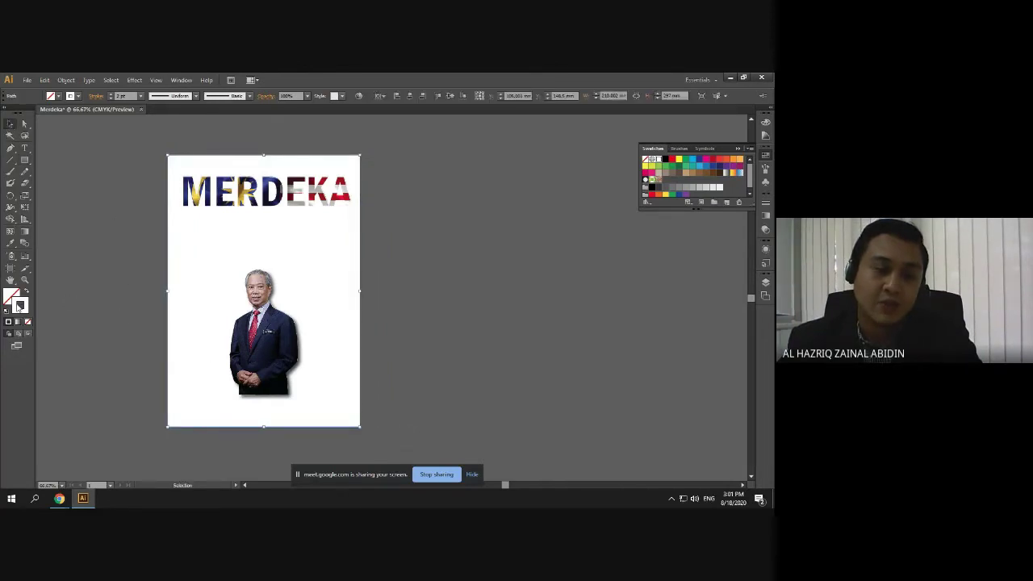
left_click(19, 305)
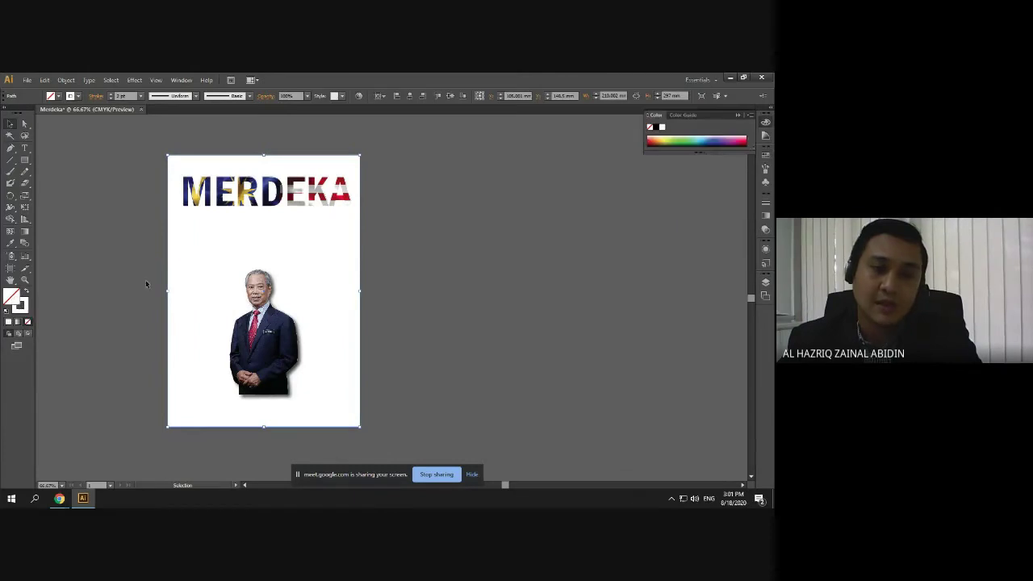
left_click(763, 150)
left_click(666, 162)
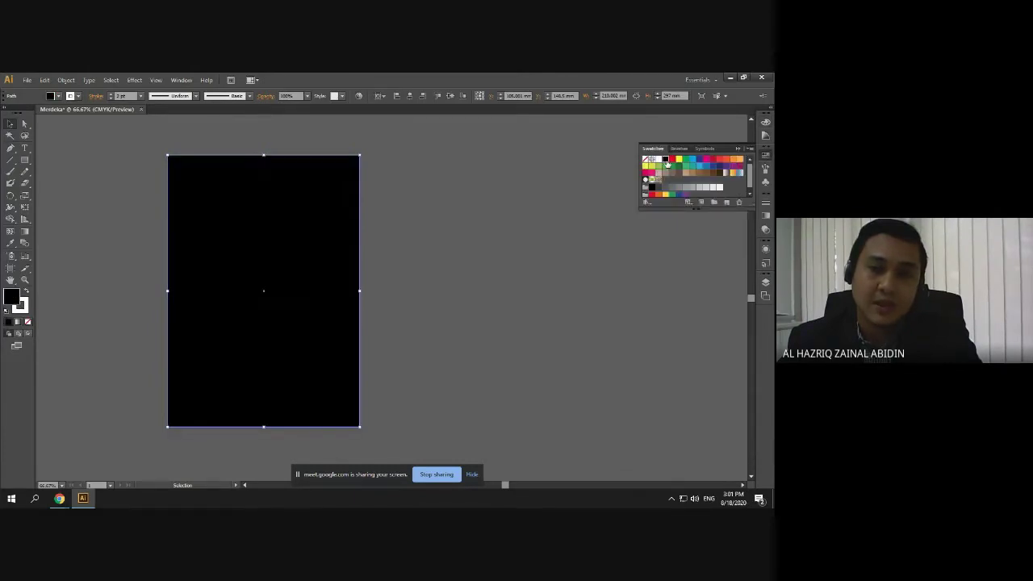
left_click(372, 193)
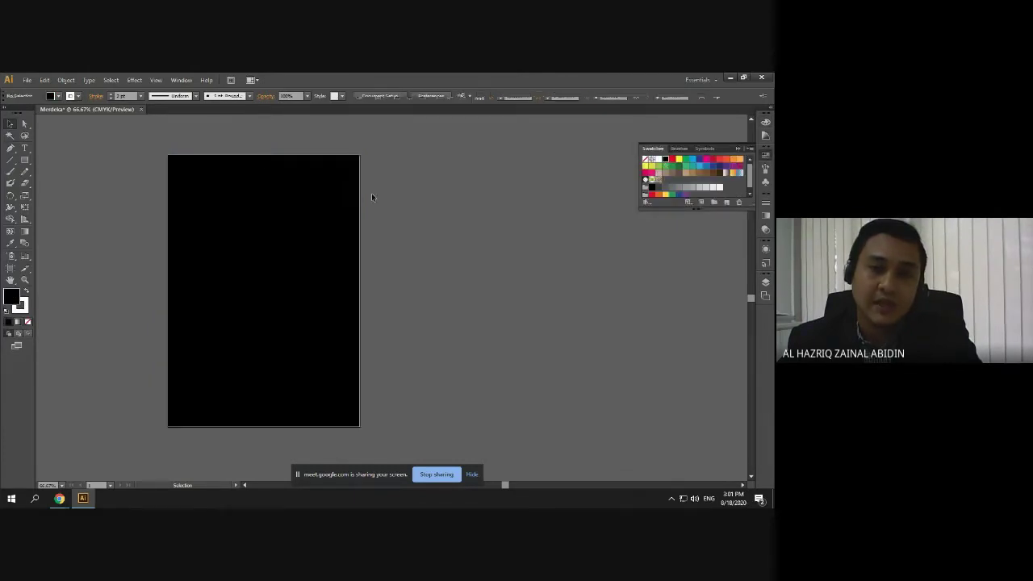
left_click(23, 307)
left_click(29, 321)
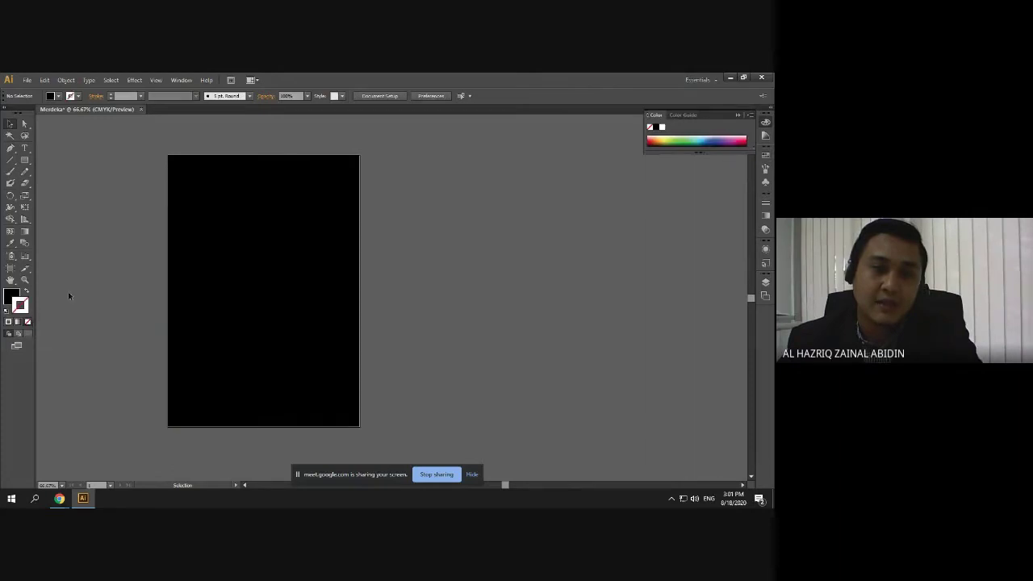
Fill the page-sized rectangle with the dark blue swatch
left_click(16, 295)
left_click(170, 277)
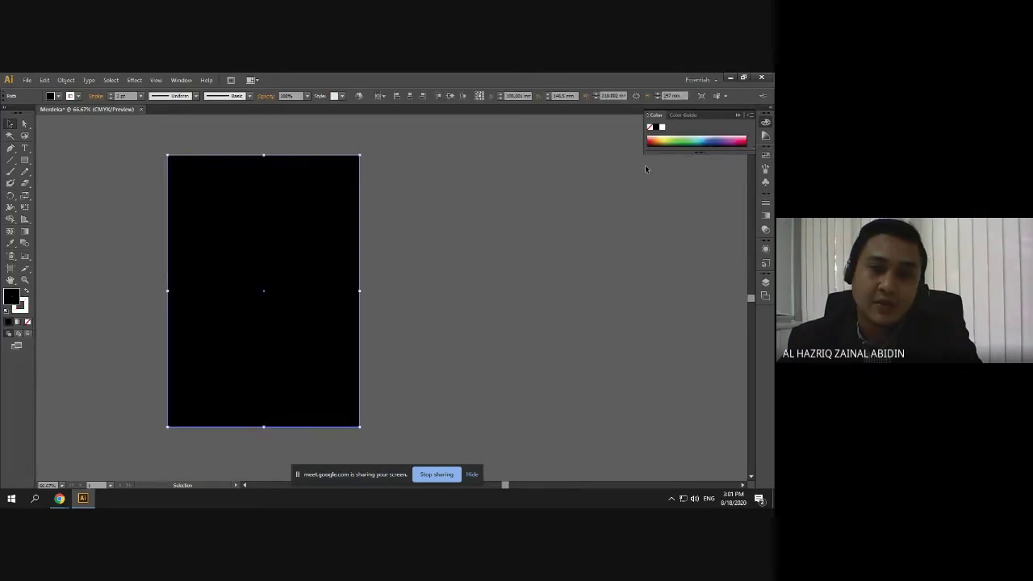
left_click(764, 166)
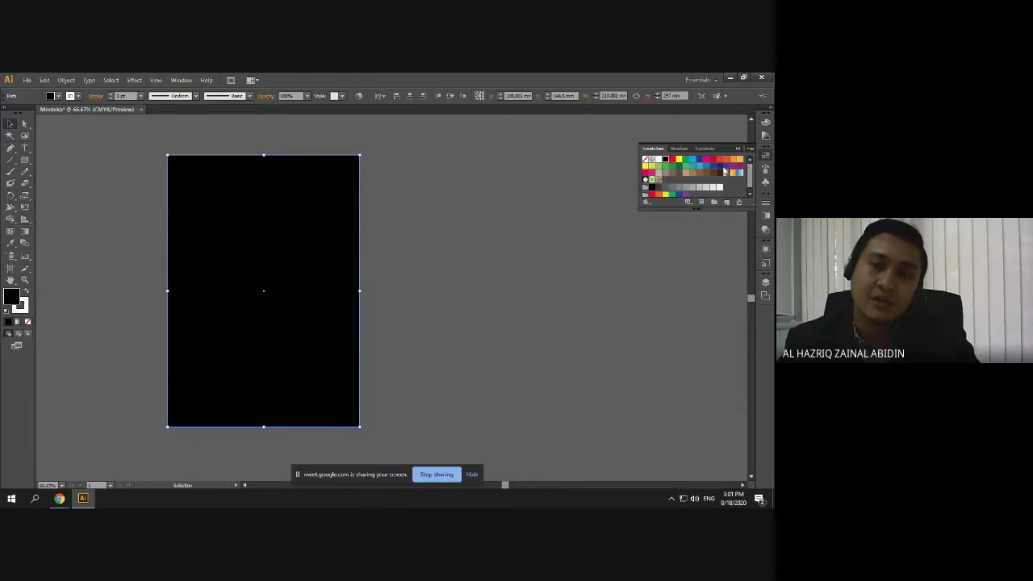
left_click(712, 165)
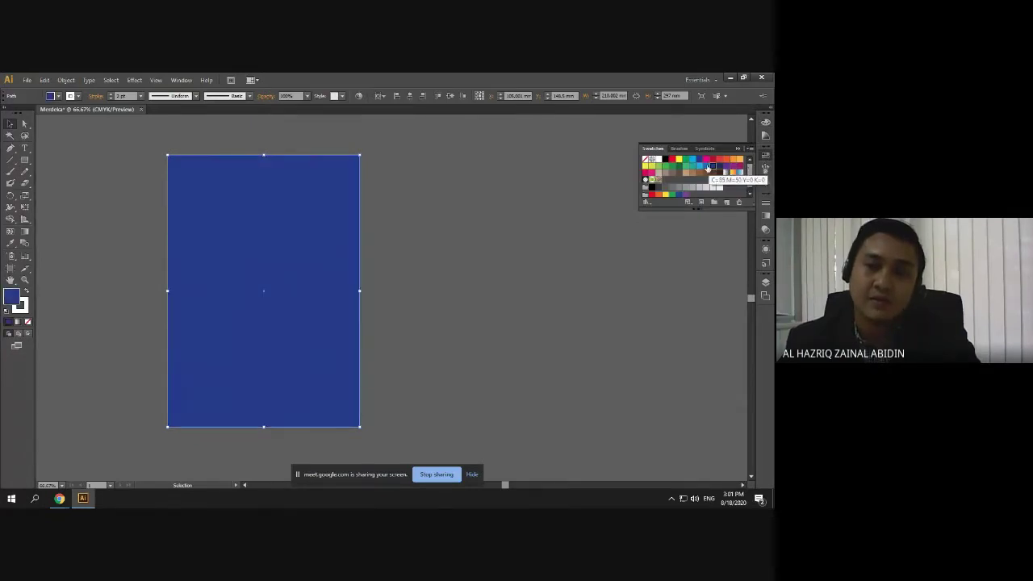
left_click(519, 227)
left_click(203, 265)
right_click(204, 264)
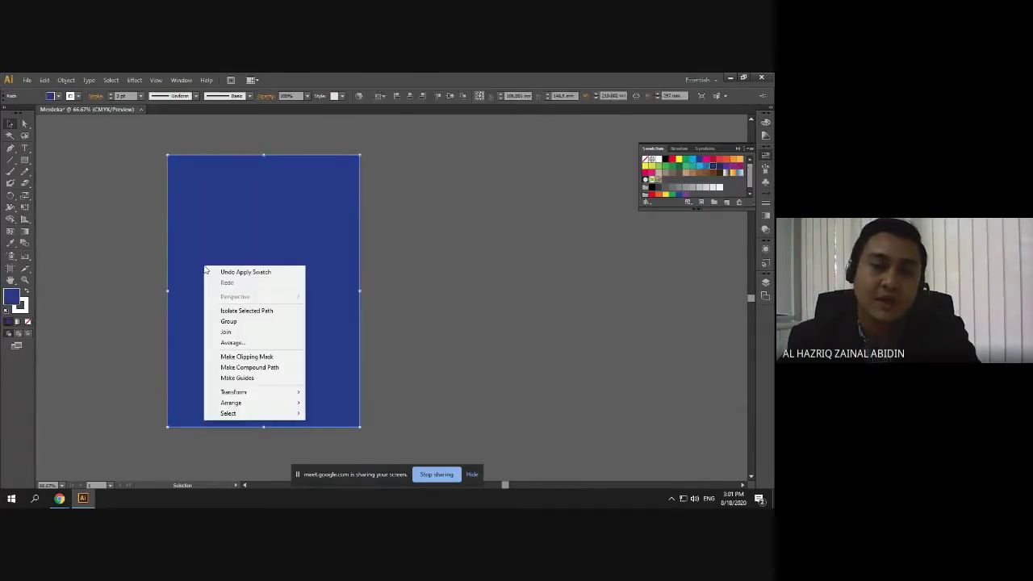
mouse_move(245, 404)
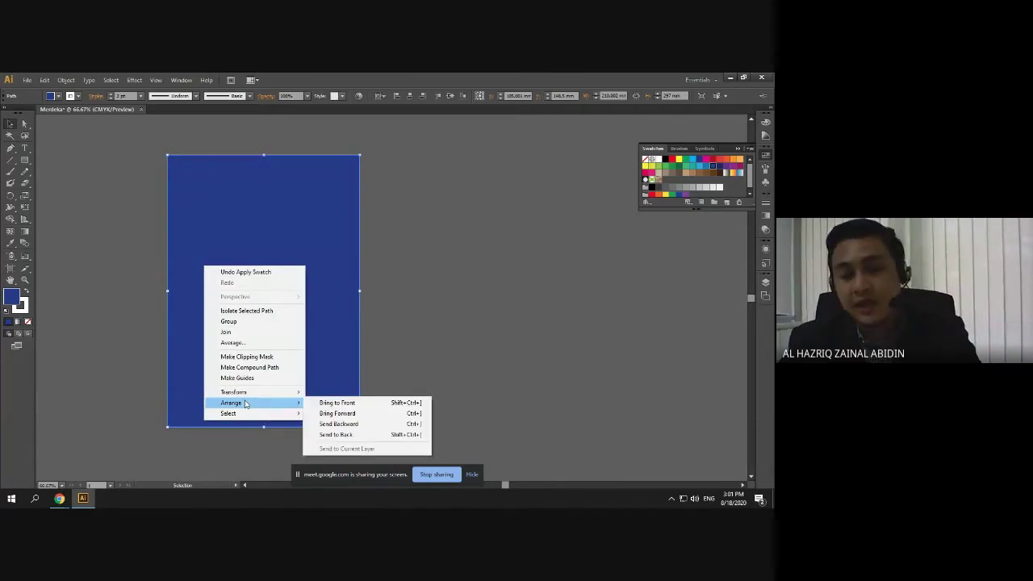
left_click(418, 387)
double_click(303, 265)
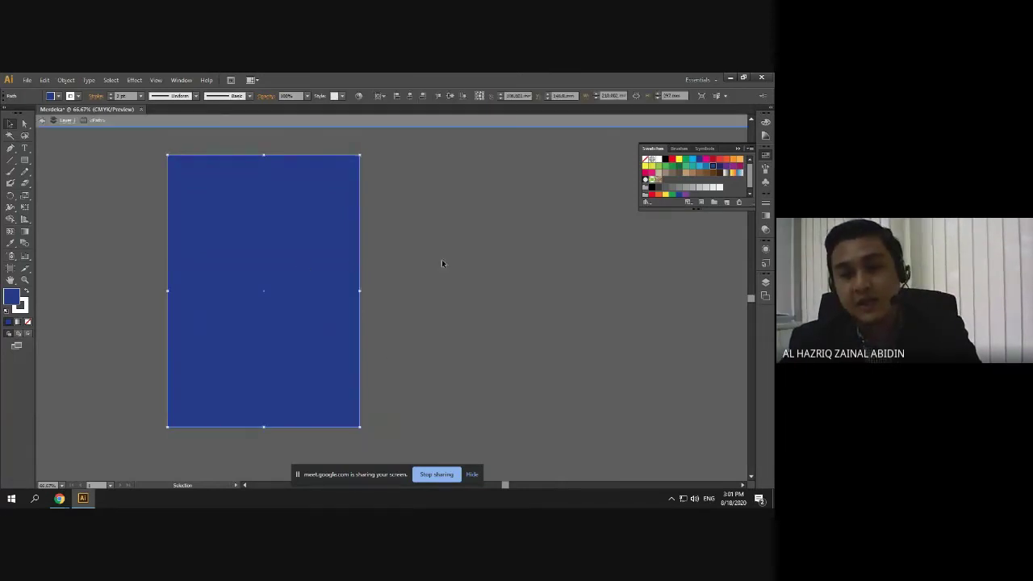
left_click(442, 259)
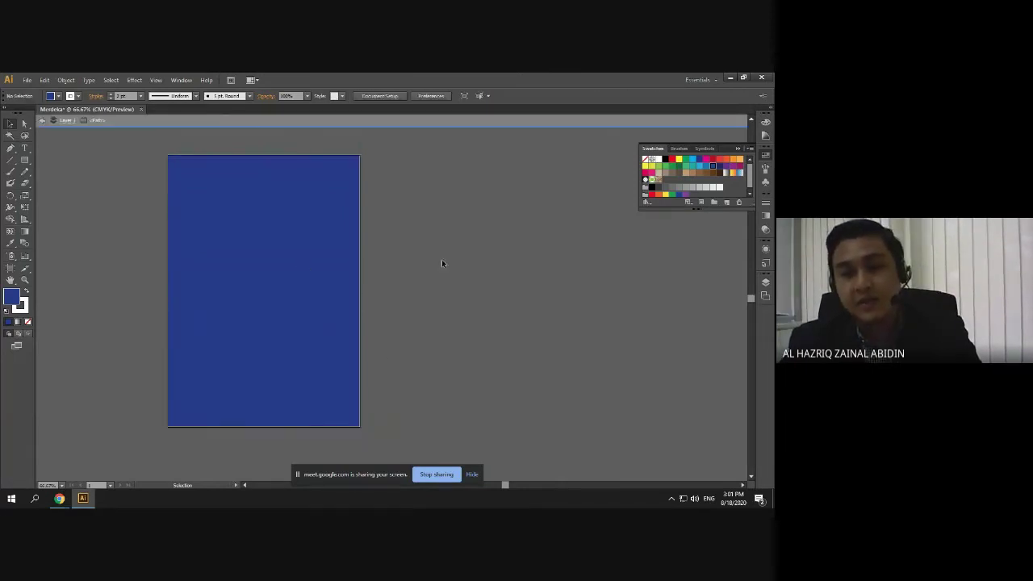
double_click(489, 299)
Send the blue page-sized rectangle to the back, behind the MERDEKA lettering and the portrait
mouse_move(269, 307)
left_mouse_down()
mouse_move(616, 306)
mouse_move(269, 306)
left_mouse_up()
right_click(295, 288)
mouse_move(355, 425)
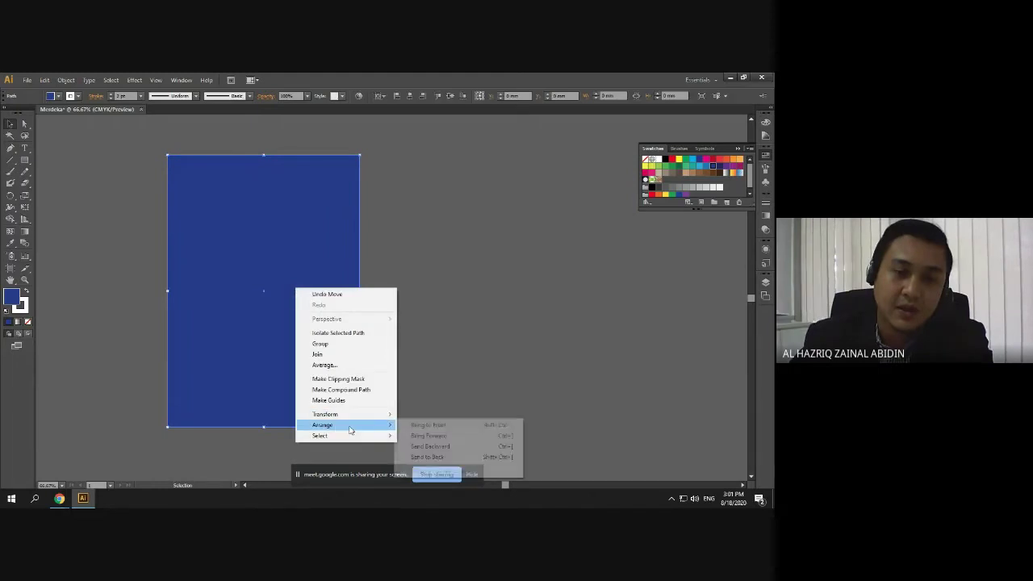
left_click(419, 455)
left_click(520, 333)
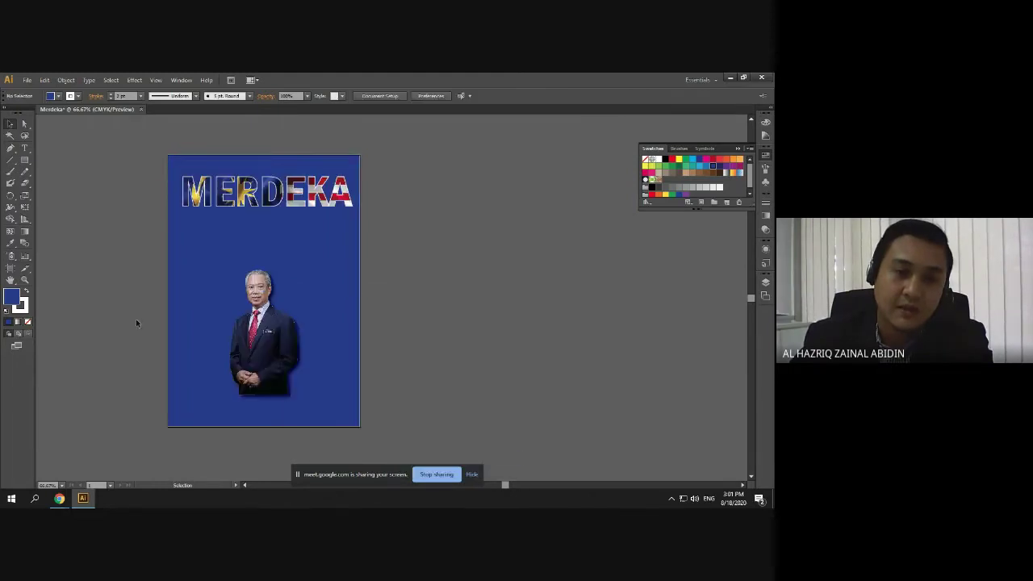
Remove the stroke from the blue background rectangle
left_click(177, 312)
left_click(27, 322)
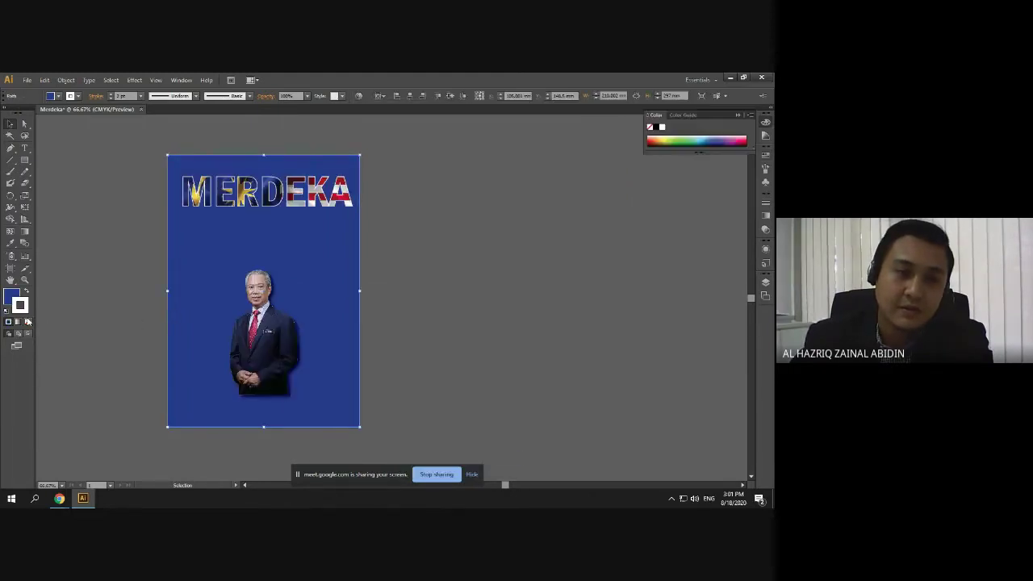
left_click(98, 286)
left_click(214, 291)
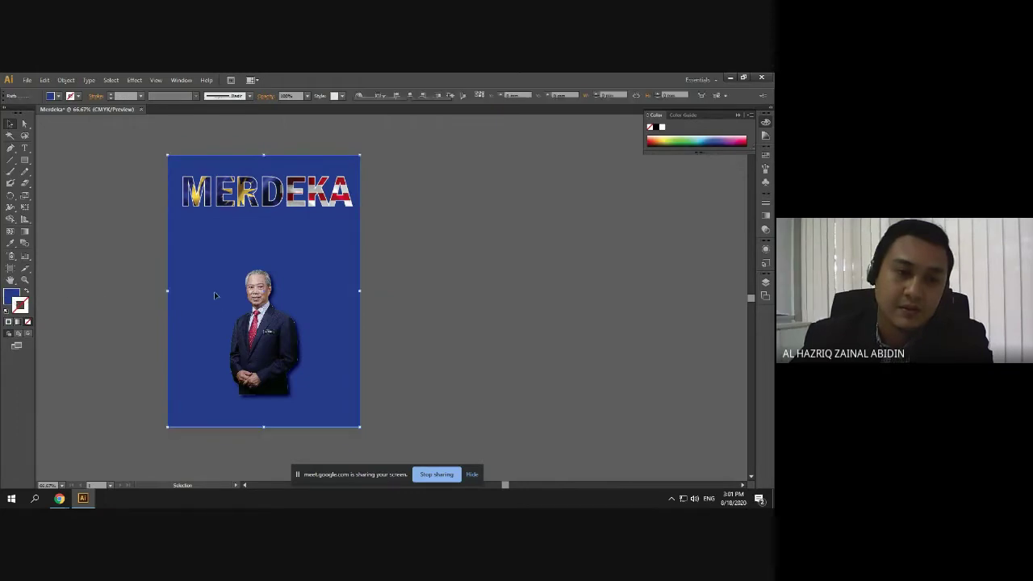
left_click(432, 295)
Move the MERDEKA lettering slightly down and raise the portrait to sit just below it
scroll(215, 392, "up", 3)
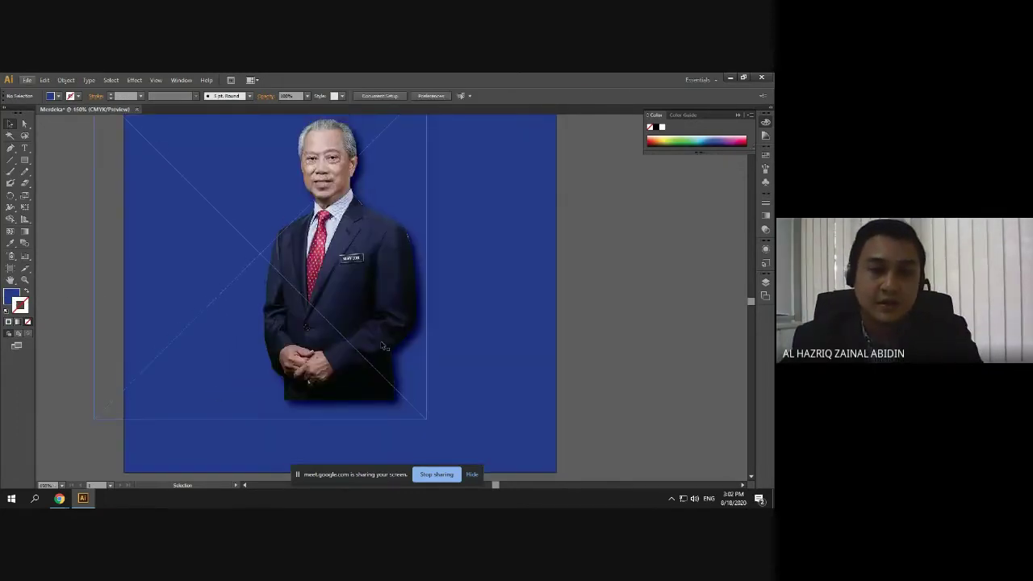
scroll(325, 323, "down", 3)
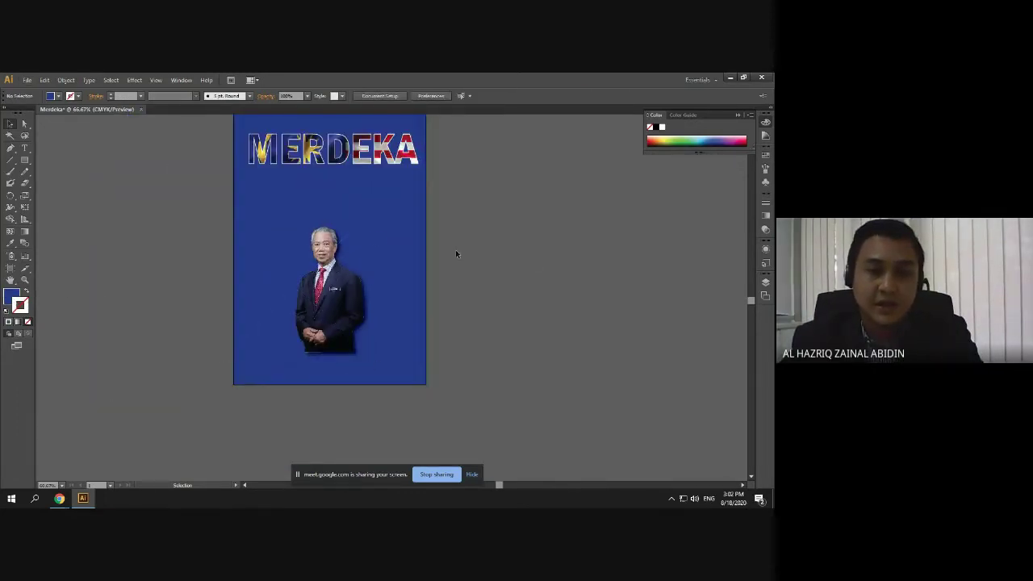
left_click_drag(329, 171, 331, 183)
left_click(473, 226)
left_click_drag(334, 288, 334, 252)
left_click(521, 262)
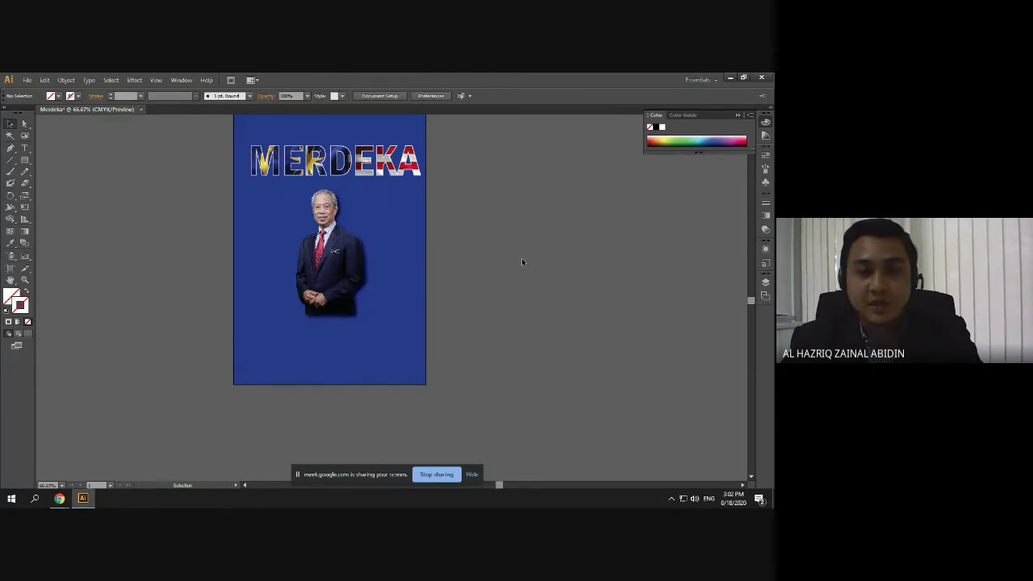
Add the text TAN SRI MUHYIDDIN YASSIN on the empty canvas beside the page and shift it slightly down and left
left_click(25, 148)
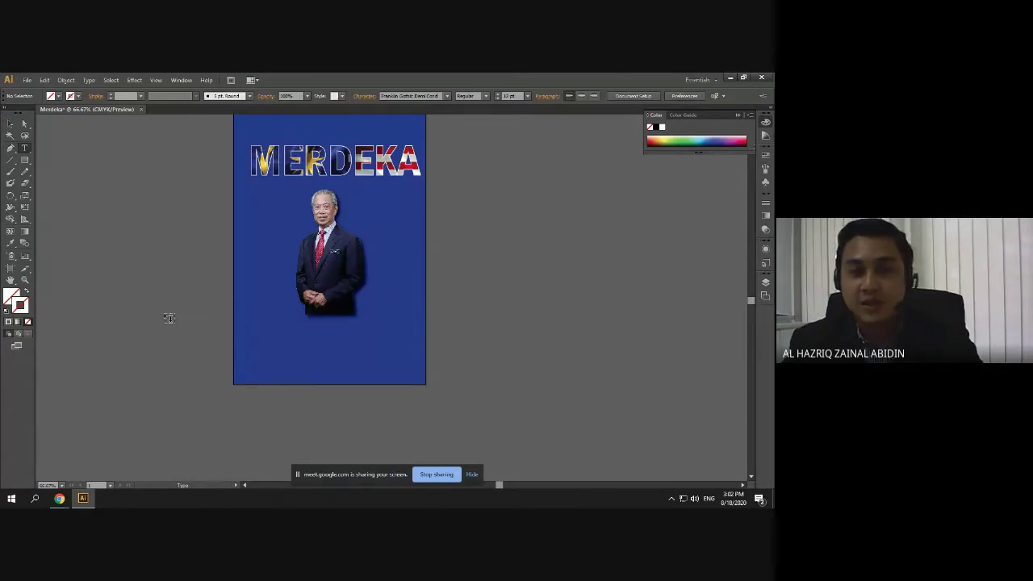
left_click(521, 257)
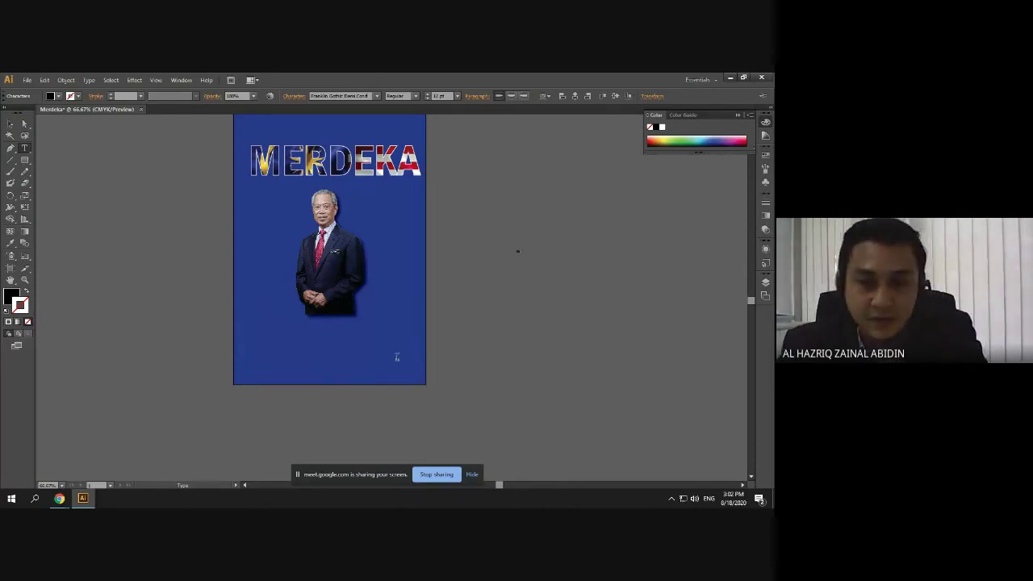
scroll(415, 350, "up", 2)
scroll(656, 193, "down", 1)
scroll(646, 189, "right", 2)
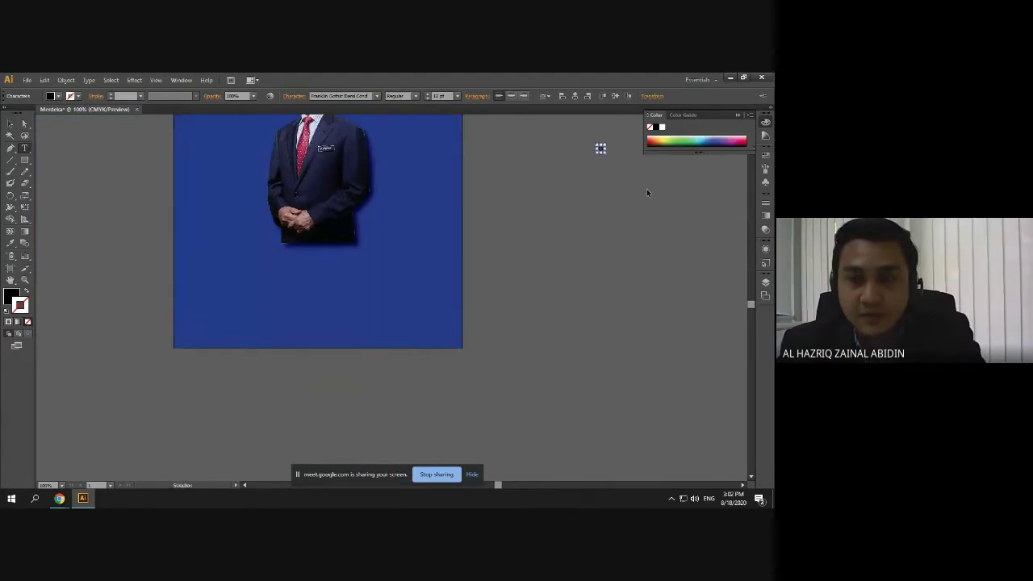
scroll(625, 184, "up", 1)
scroll(607, 194, "up", 4)
key("BackSpace")
key("BackSpace")
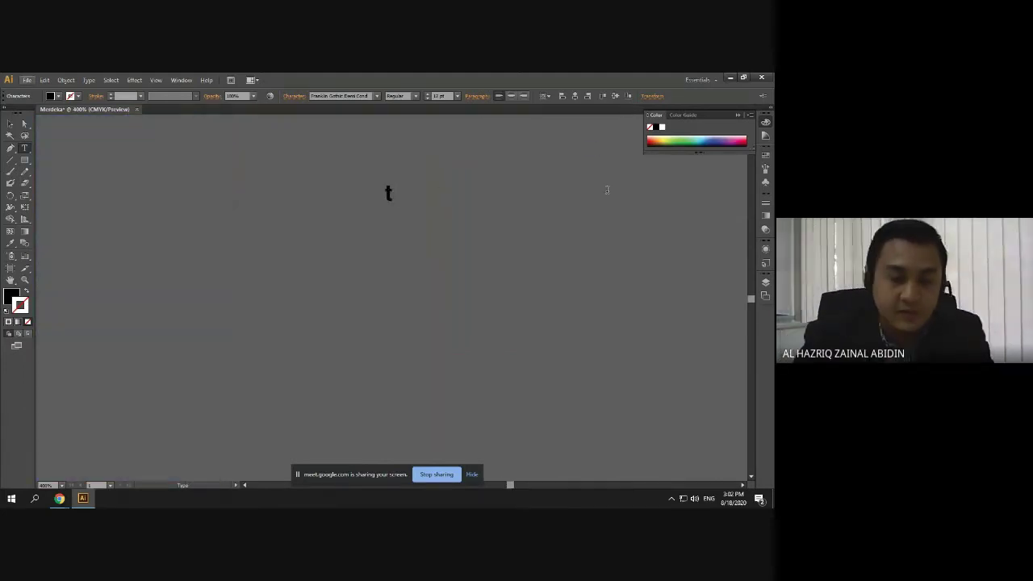
key("t")
key("Escape")
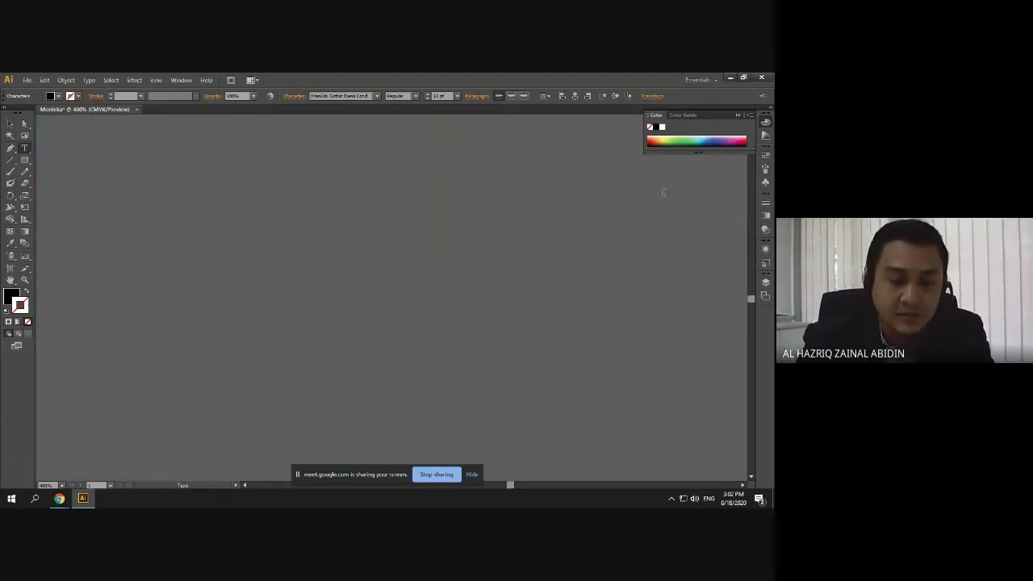
type("ATA")
key("BackSpace")
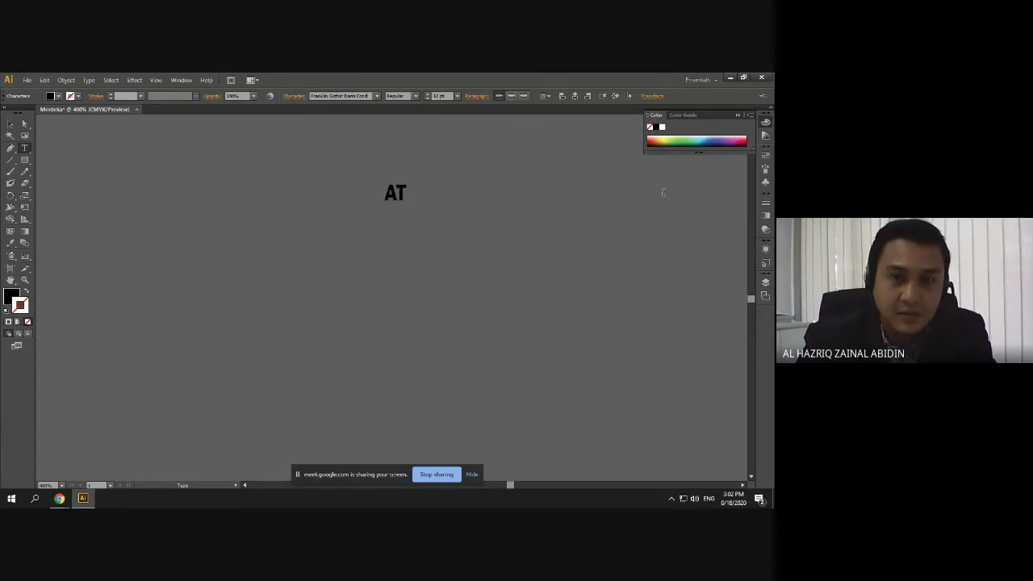
type("TAN SRI")
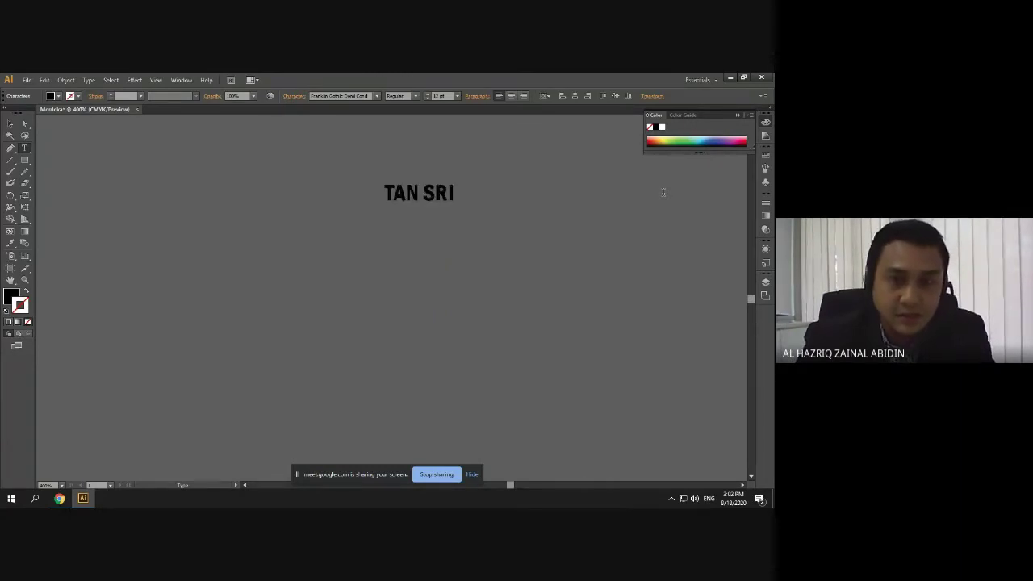
type(" MUH")
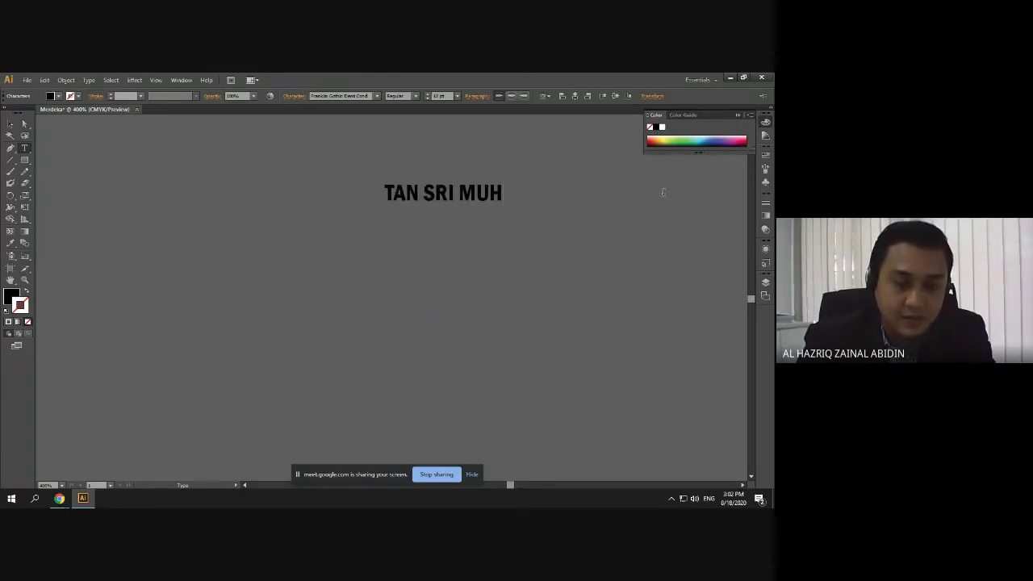
type("YIDDIN YAS")
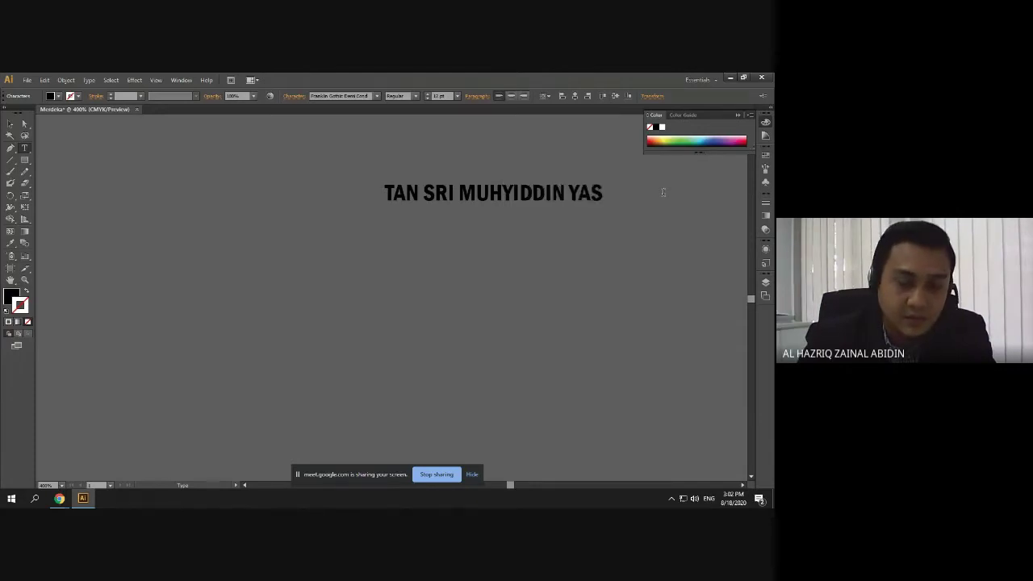
type("SON")
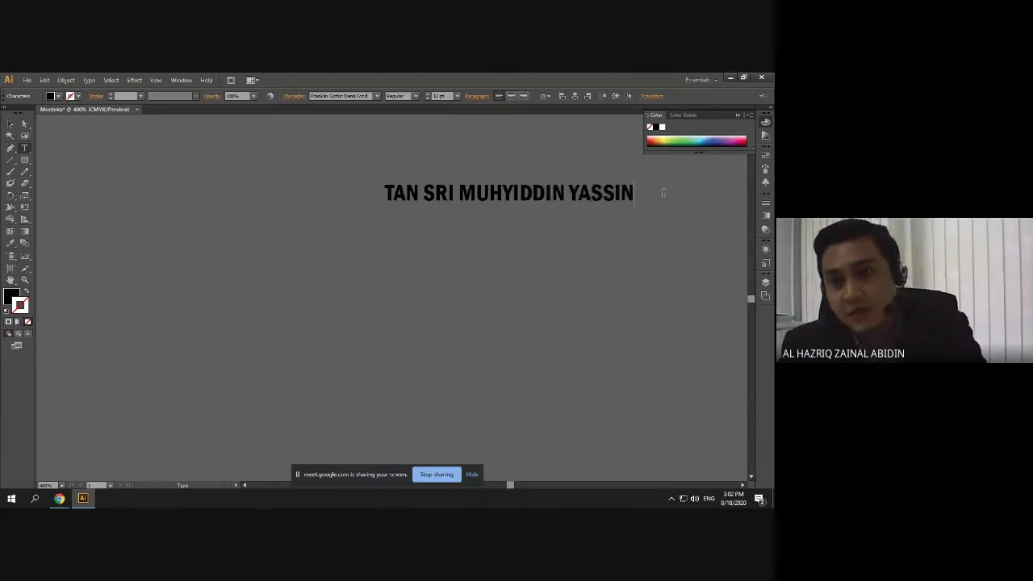
left_click(9, 123)
left_click(260, 266)
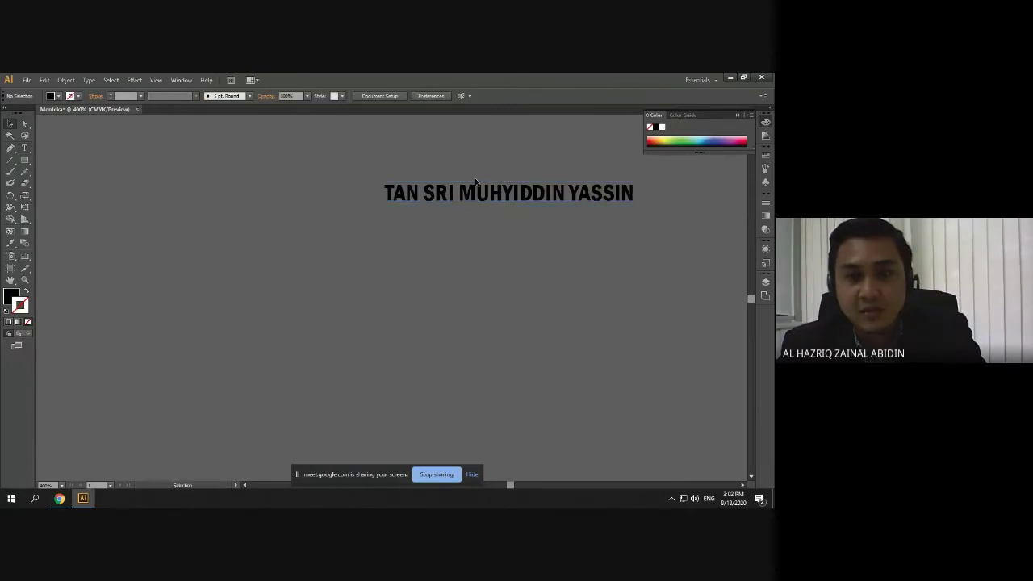
left_click_drag(473, 193, 395, 231)
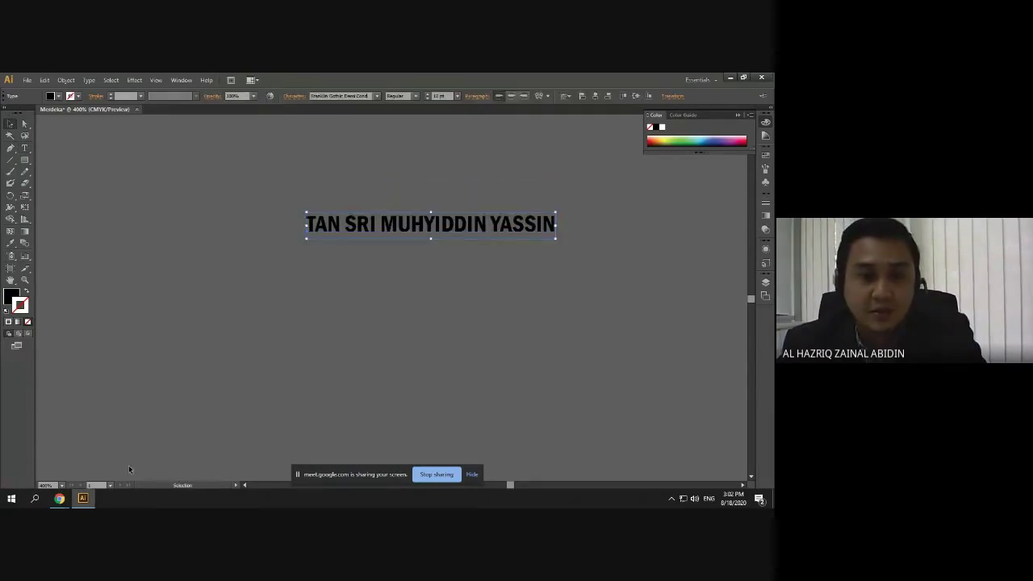
Look up the spelling of Muhyiddin in a new Chrome tab, close the tab and return to Illustrator
mouse_move(59, 497)
left_click(71, 456)
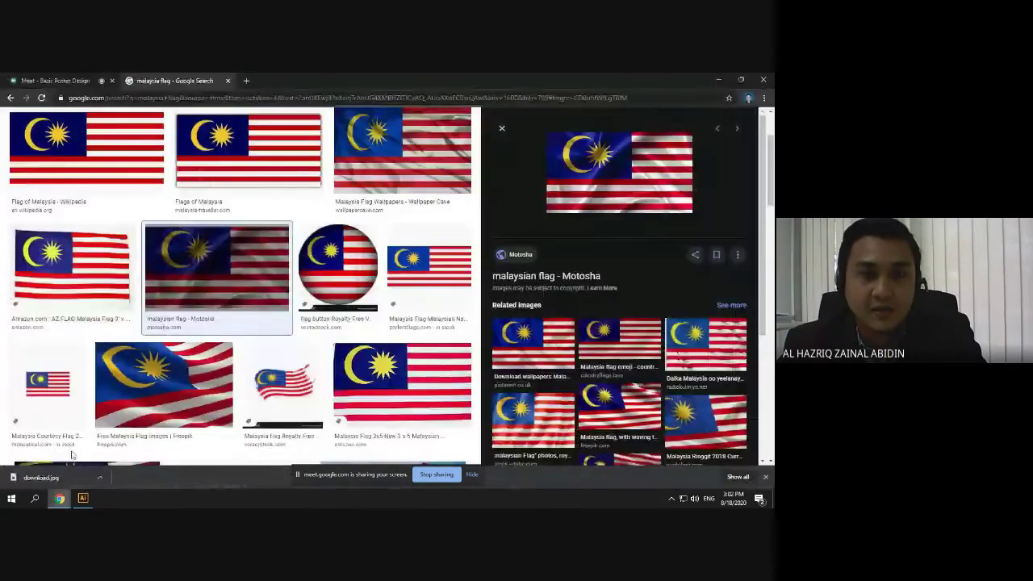
left_click(246, 81)
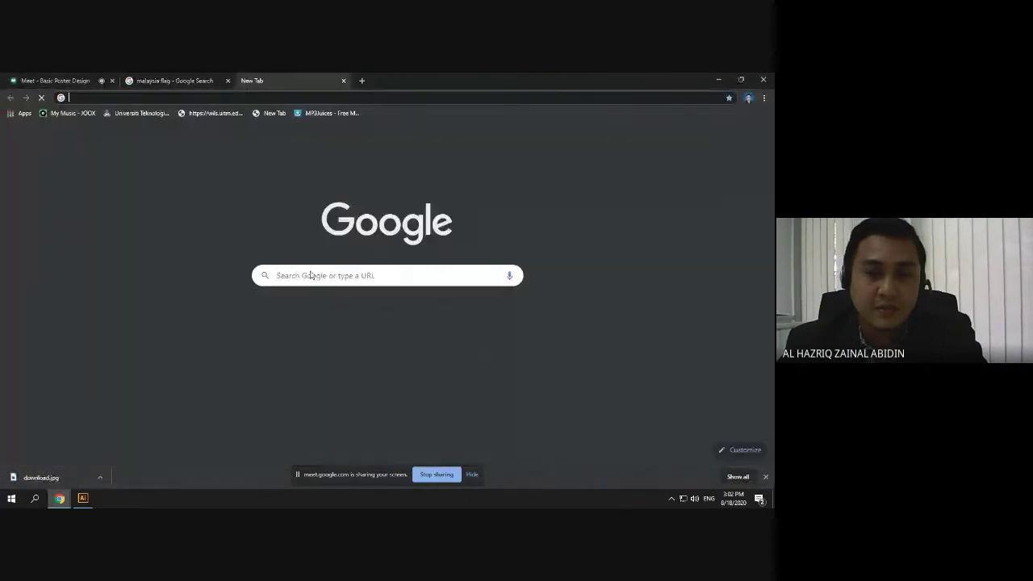
type("MUHY")
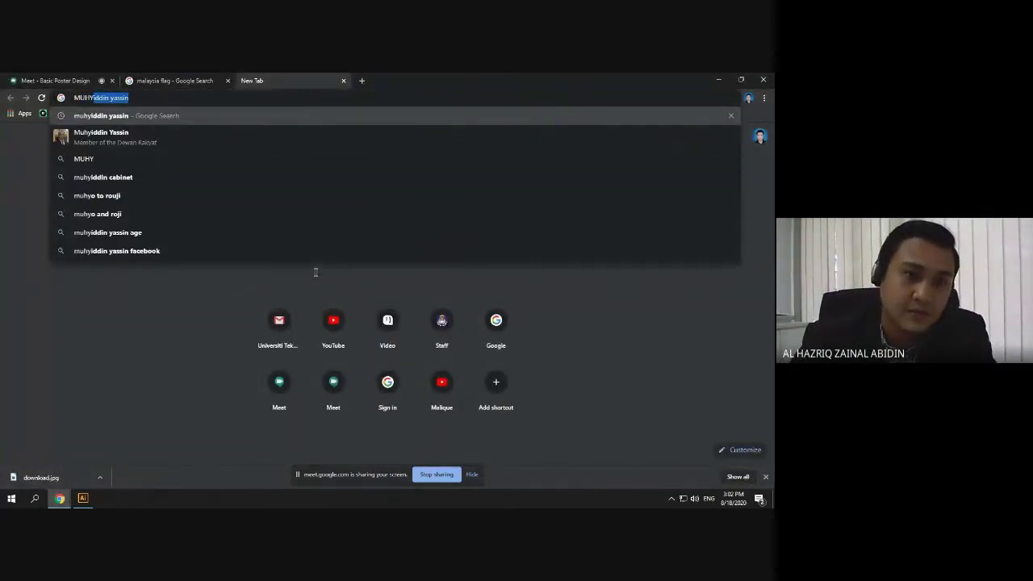
left_click(343, 82)
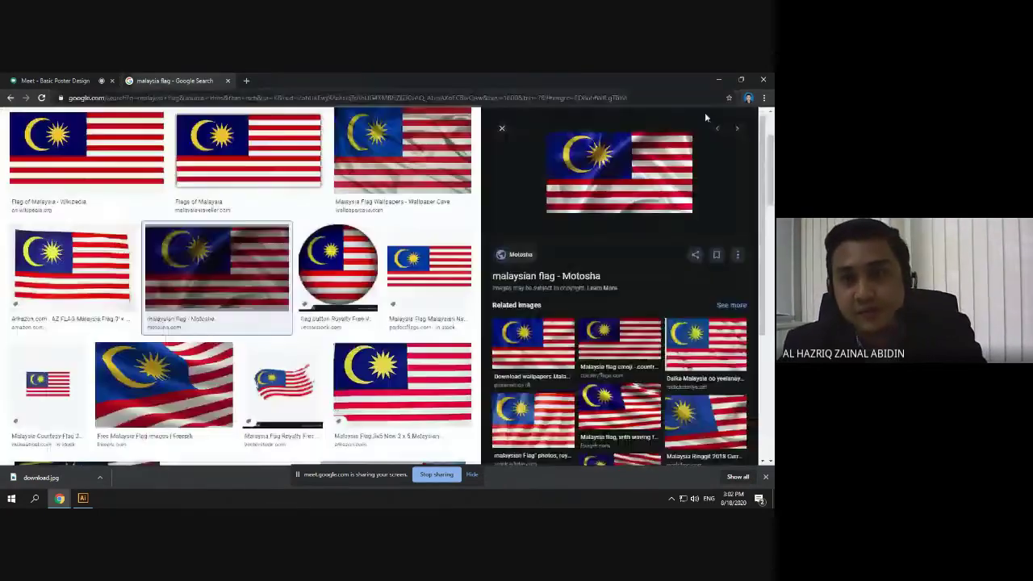
key("alt+Tab")
Enlarge the TAN SRI MUHYIDDIN YASSIN text proportionally until it is somewhat wider than the page
scroll(414, 277, "down", 2)
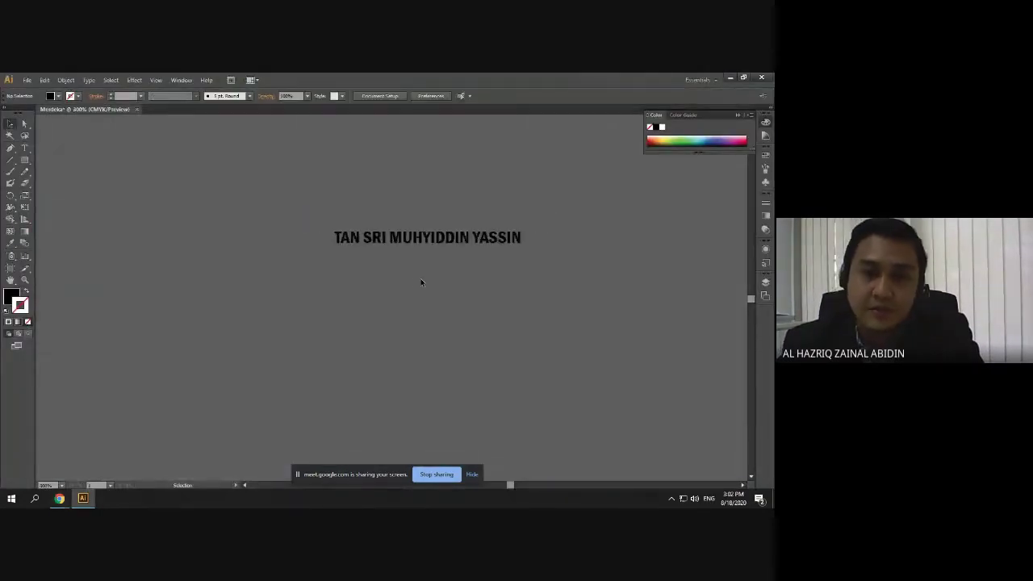
left_click(421, 252)
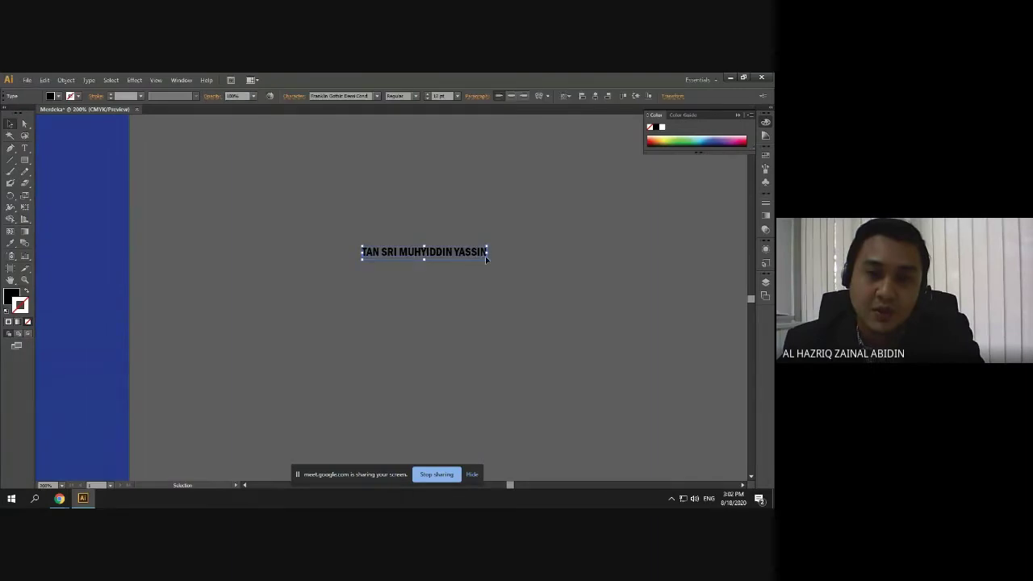
left_click_drag(484, 255, 690, 367)
scroll(236, 260, "down", 2)
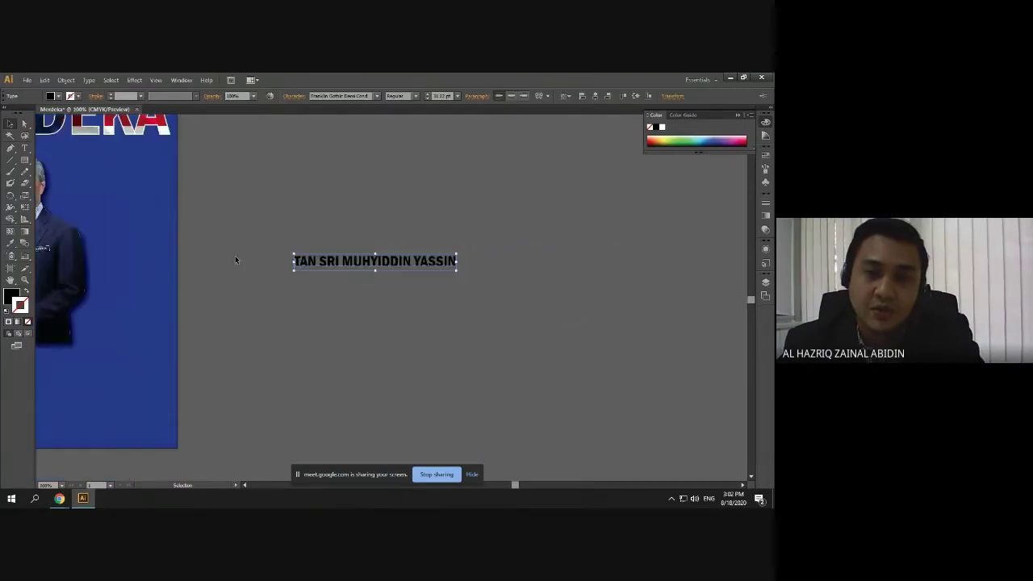
left_click_drag(293, 271, 108, 313)
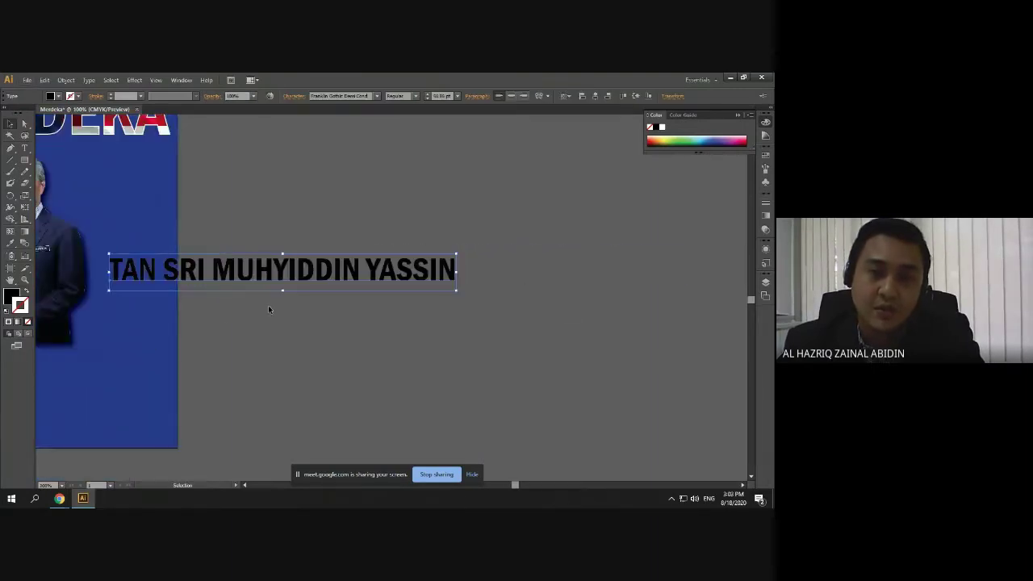
Move the enlarged name text clear of the page onto the empty canvas beside it
scroll(268, 306, "down", 2)
left_click_drag(261, 291, 344, 264)
left_click(314, 275)
scroll(291, 254, "up", 2)
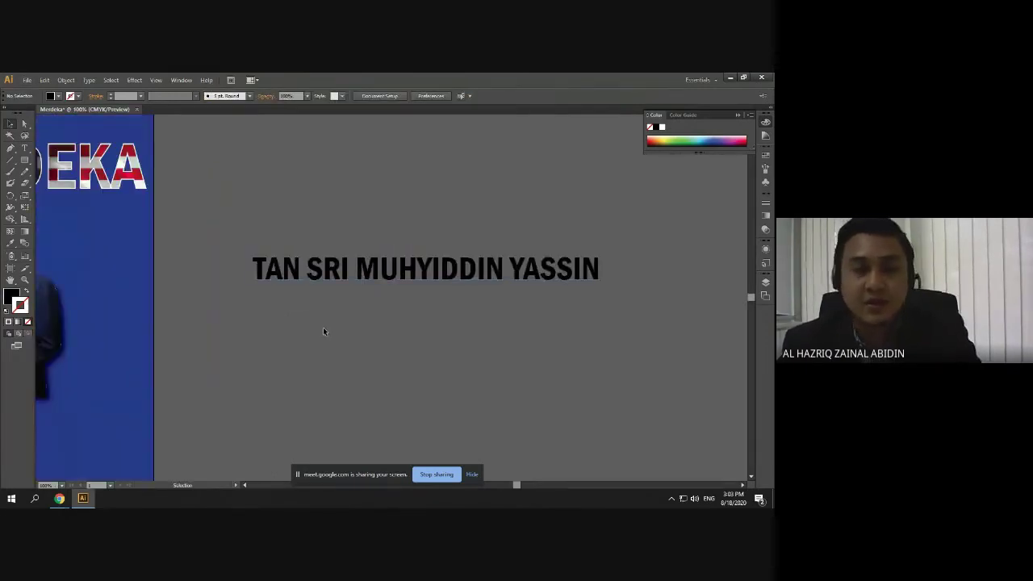
scroll(323, 331, "right", 7)
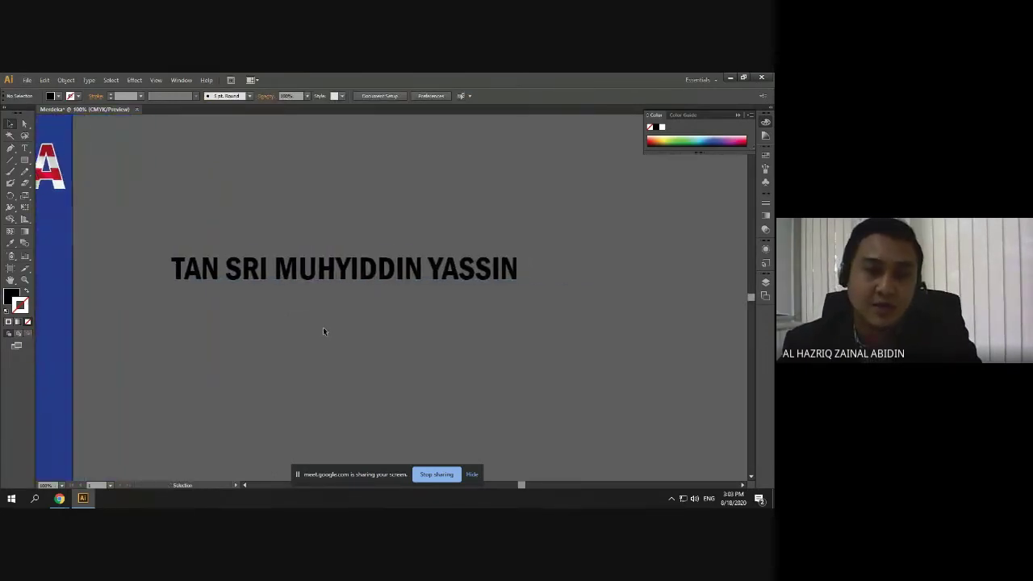
Move the name text onto the lower part of the page, below the portrait and starting near the page's left edge
scroll(321, 326, "down", 4)
left_click_drag(312, 226, 190, 352)
left_click(312, 322)
scroll(312, 322, "down", 3)
scroll(98, 353, "up", 4)
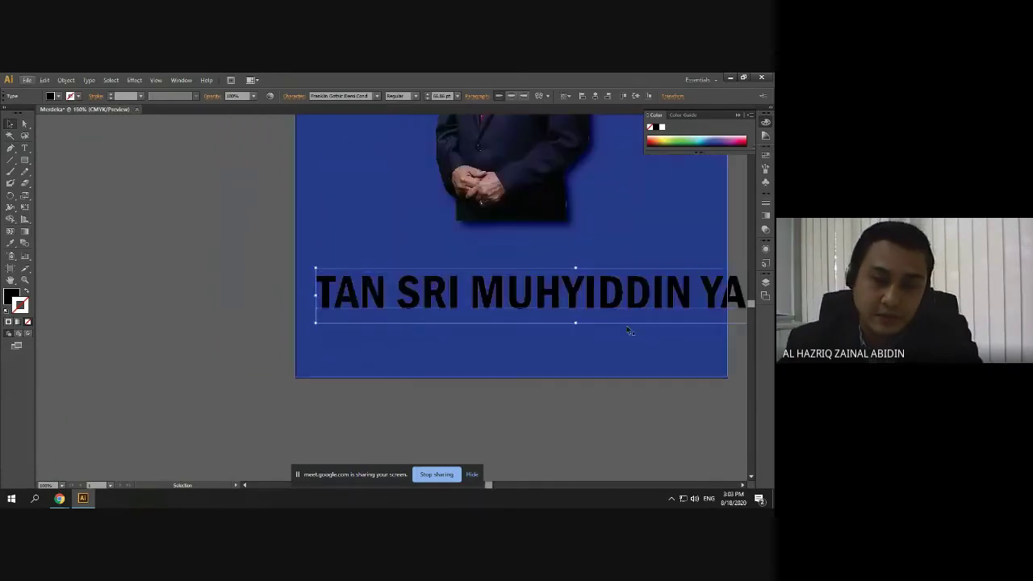
scroll(457, 330, "down", 1)
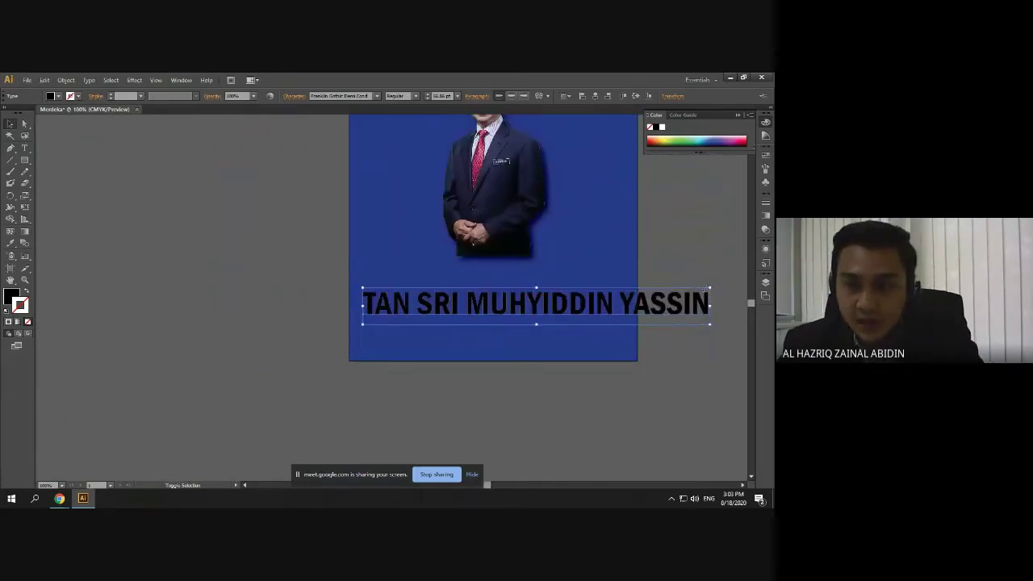
Shrink the TAN SRI MUHYIDDIN YASSIN text to fit within the page width and move it up close below the portrait
left_click_drag(708, 288, 637, 298)
left_click(562, 416)
scroll(459, 364, "right", 3)
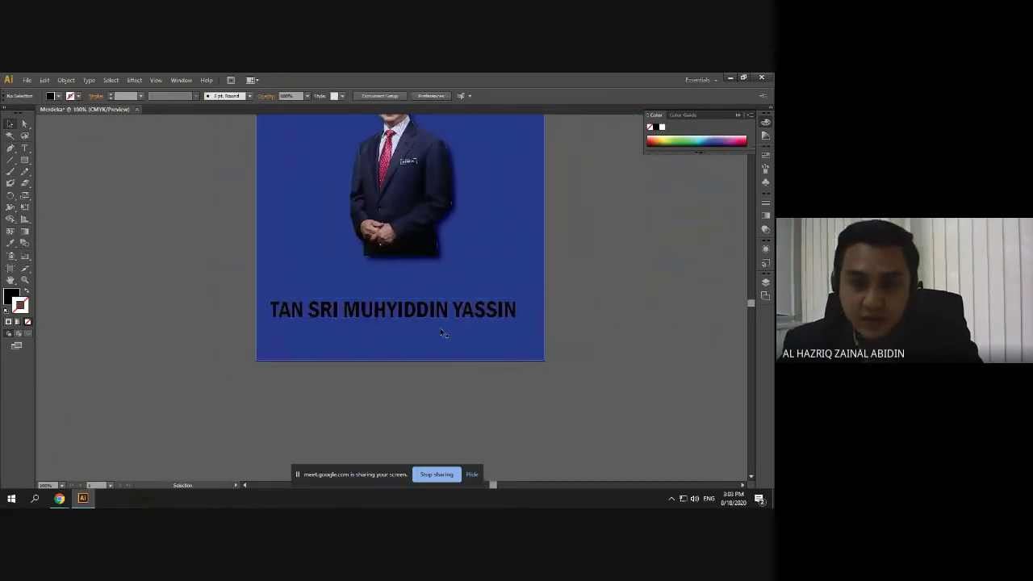
left_click_drag(432, 314, 447, 286)
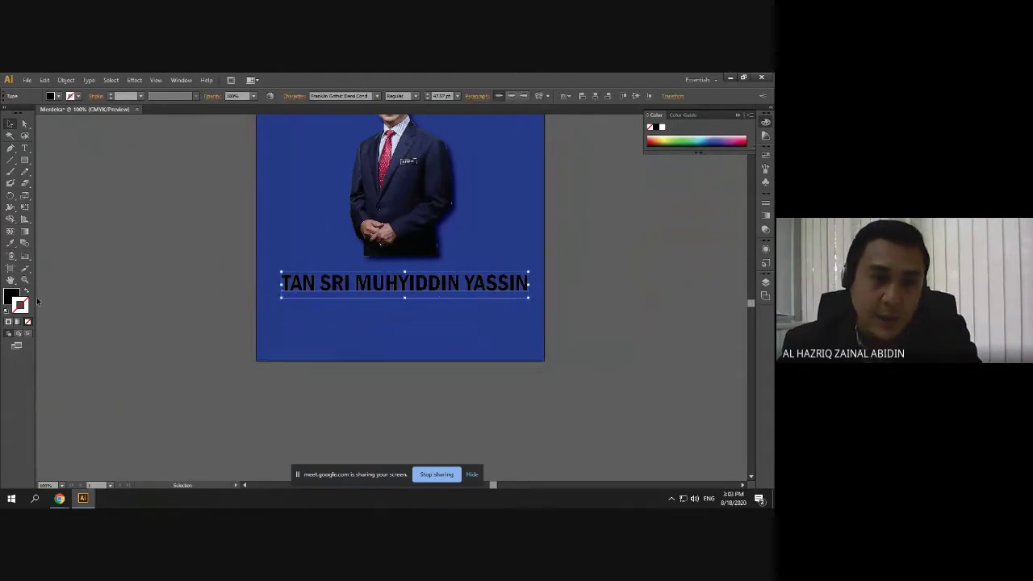
Give the name text a white stroke and swap fill and stroke to get white letters with a black outline
left_click(767, 155)
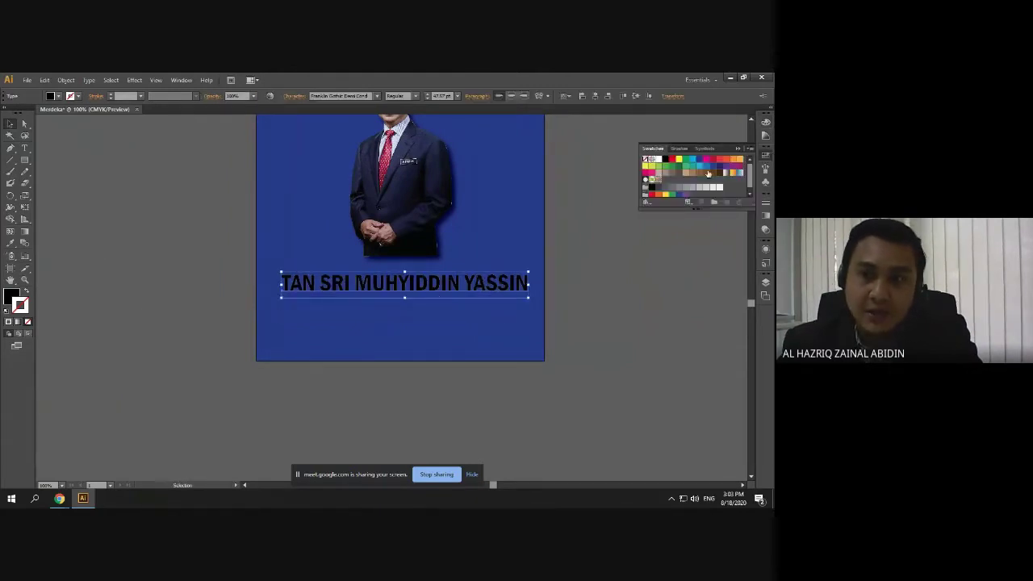
left_click(658, 161)
left_click(619, 314)
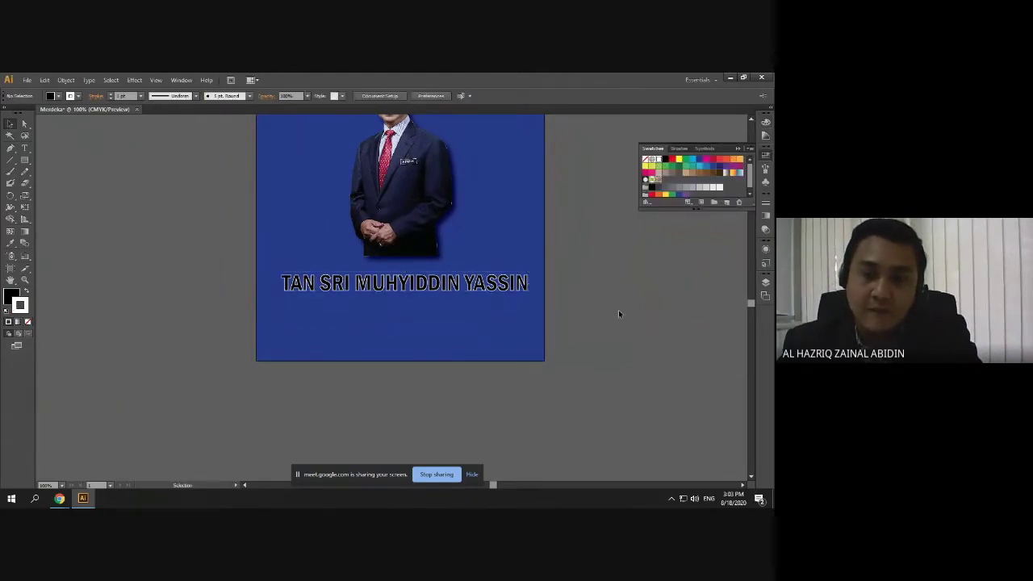
left_click(480, 296)
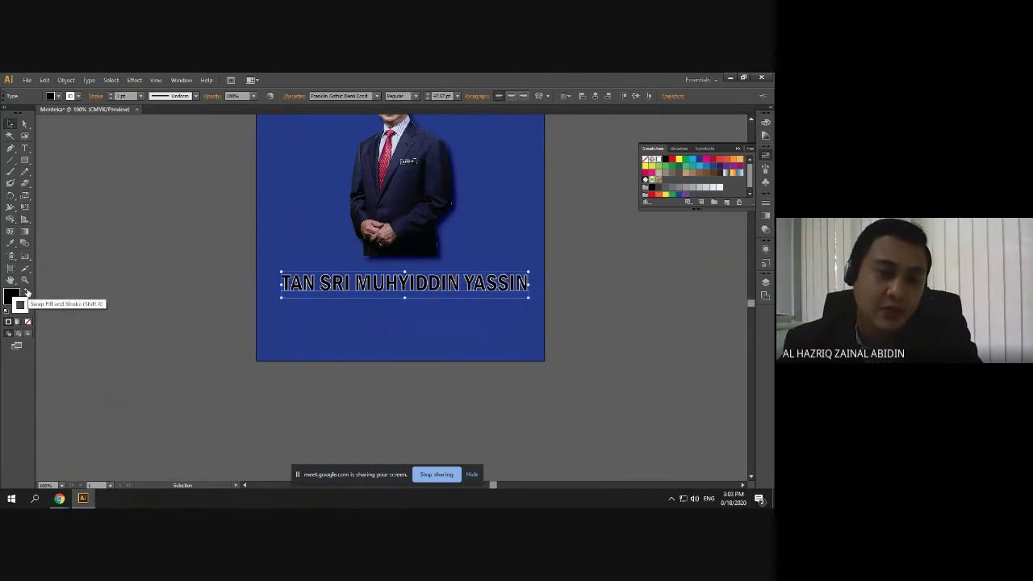
left_click(27, 293)
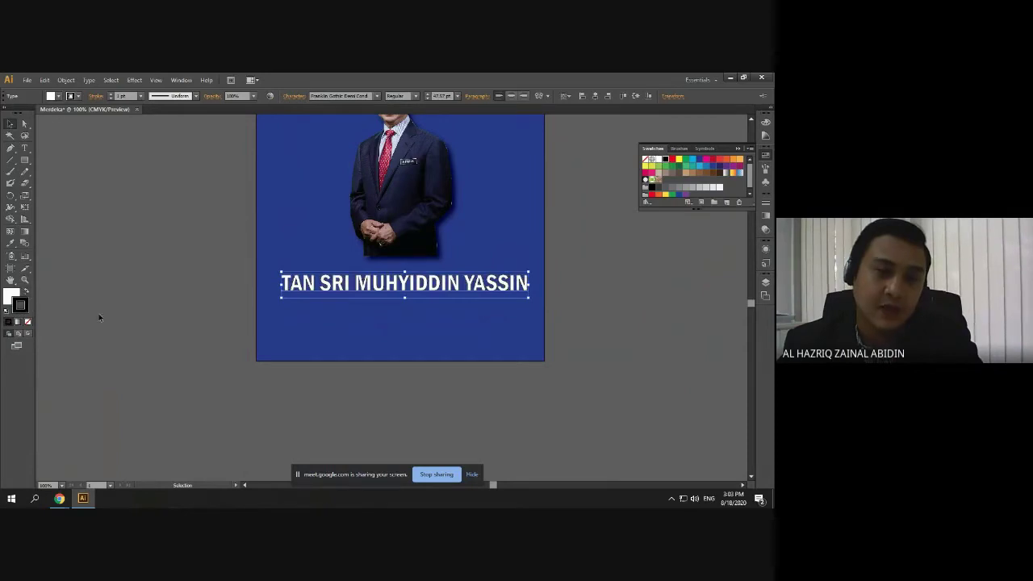
left_click(98, 313)
Inspect the name text's black outline up close and remove the stroke, keeping only the white fill
left_click(314, 292)
scroll(343, 254, "up", 4)
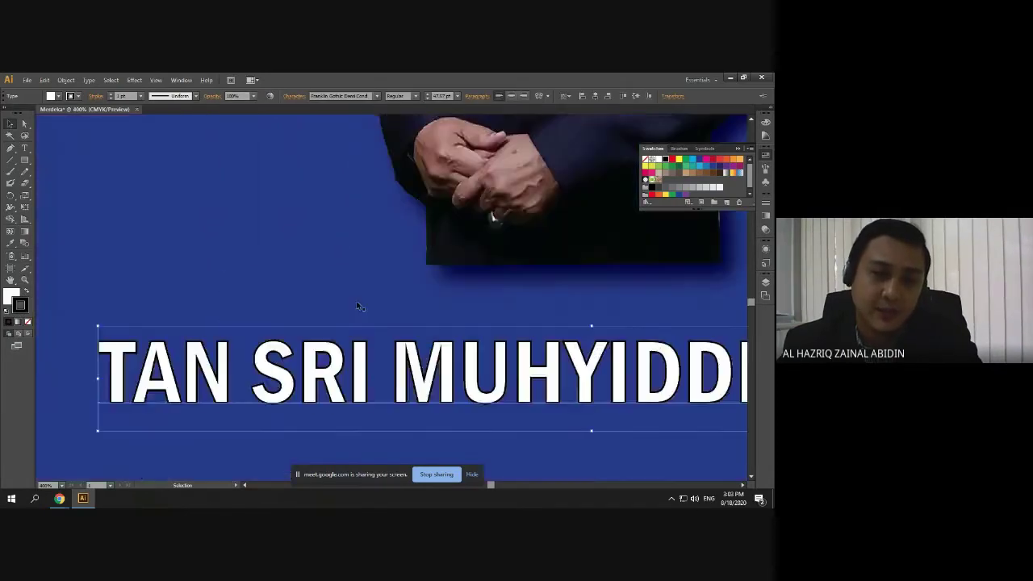
key("ctrl+minus")
key("ctrl+minus")
key("ctrl+minus")
key("ctrl+minus")
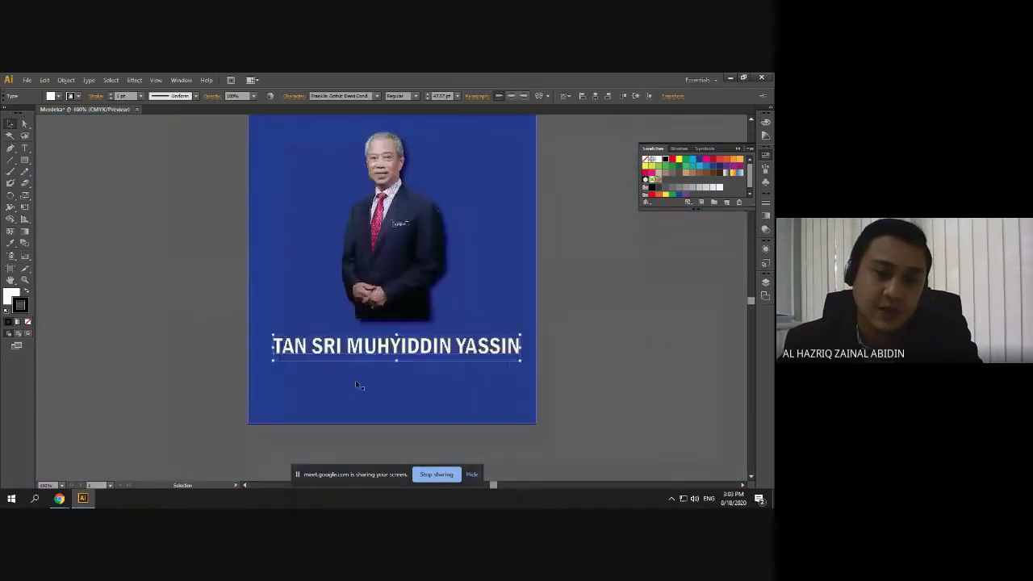
key("ctrl+plus")
key("ctrl+plus")
left_click(271, 322)
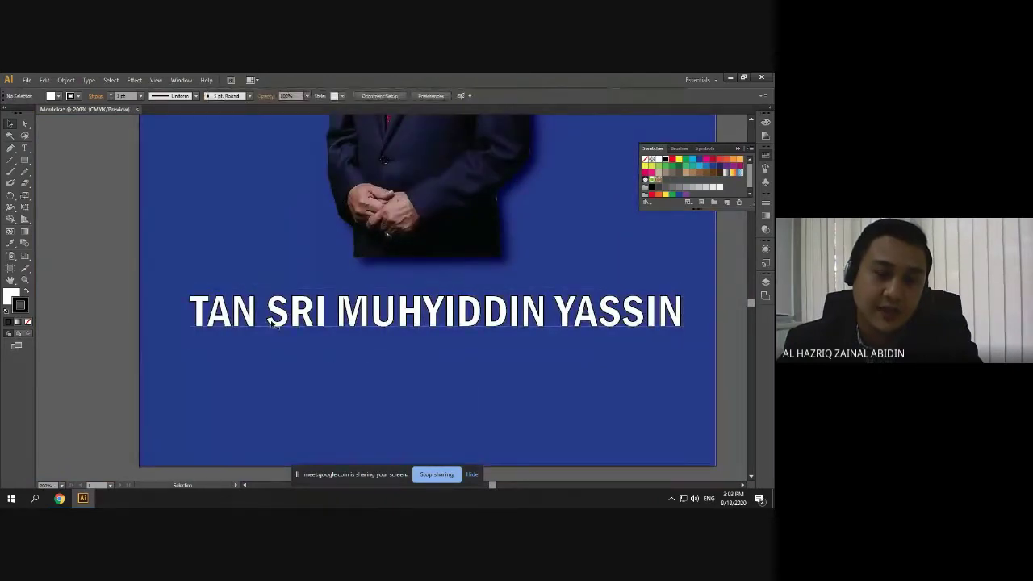
left_click(272, 322)
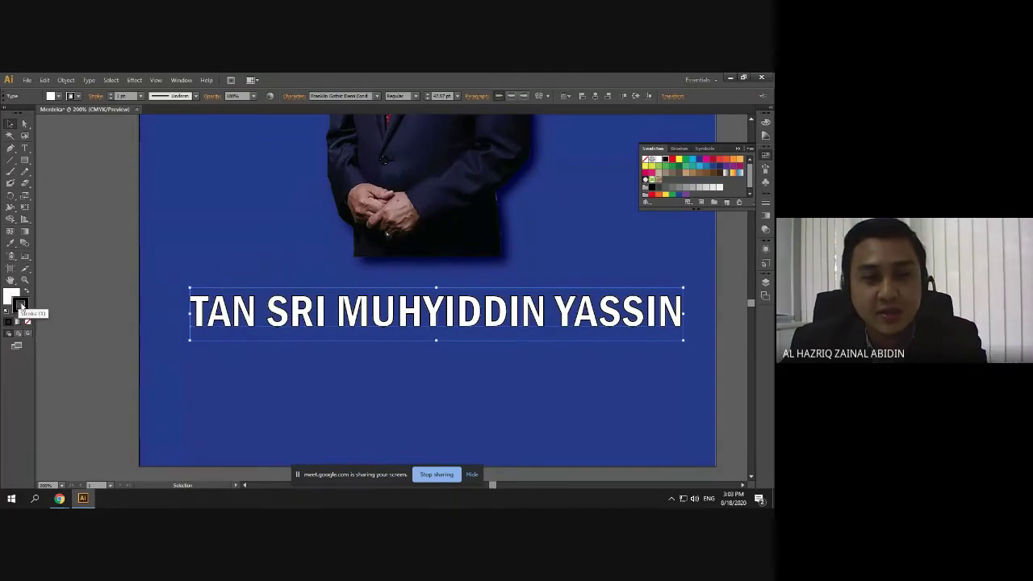
left_click(28, 322)
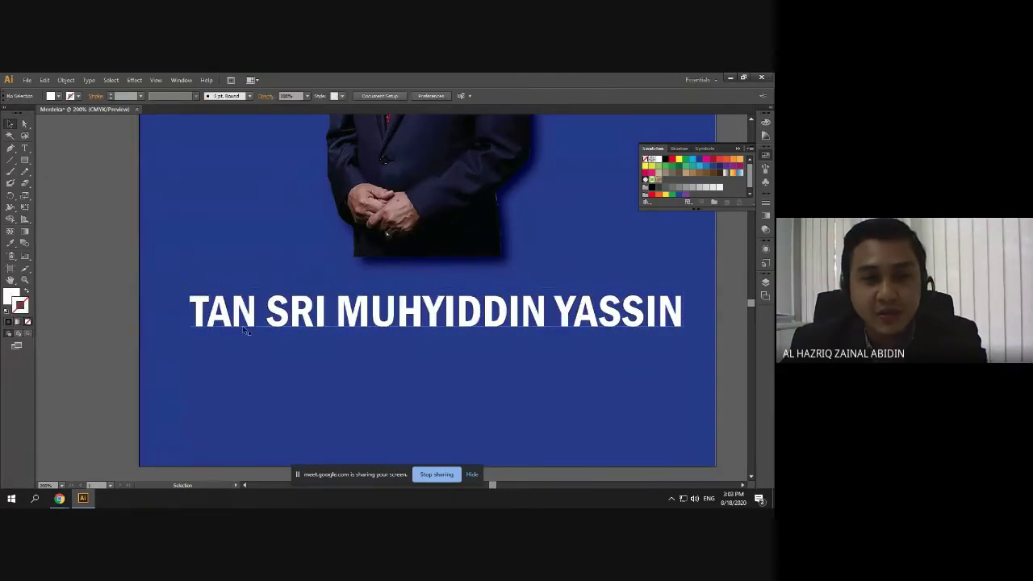
left_click(126, 289)
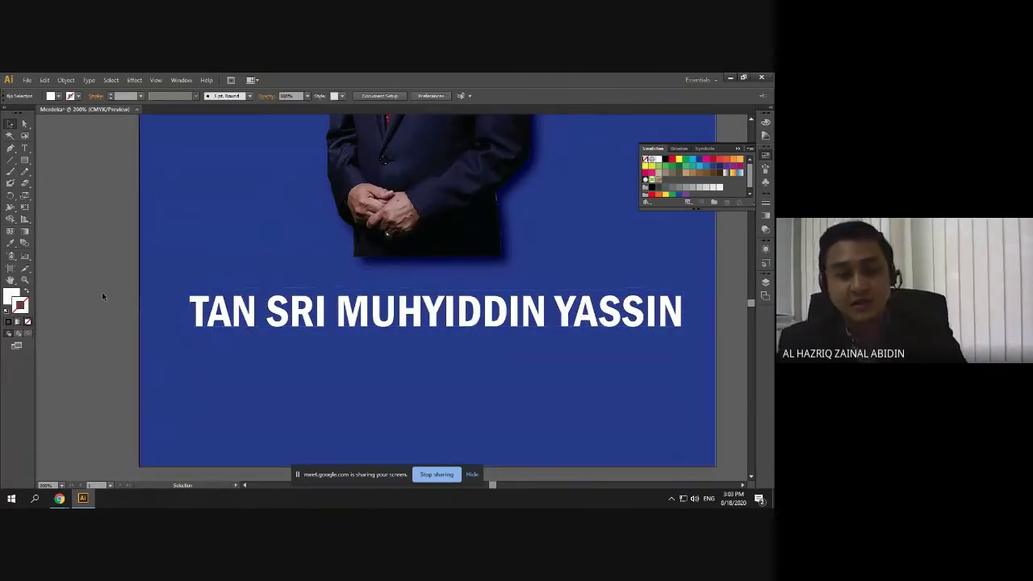
Move the white name text slightly lower to widen the gap below the portrait
key("ctrl+minus")
key("ctrl+minus")
scroll(141, 319, "up", 1)
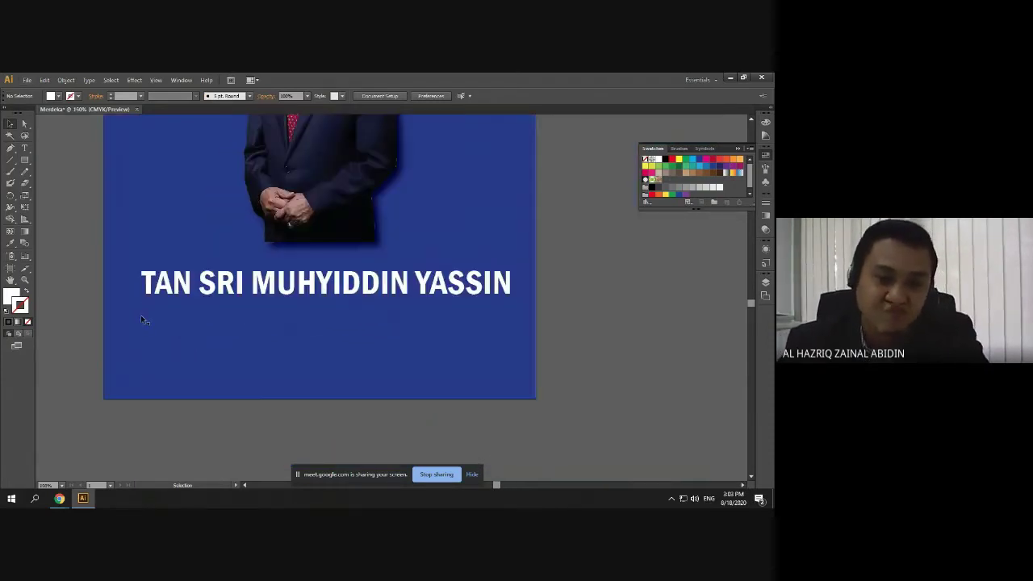
scroll(143, 320, "left", 1)
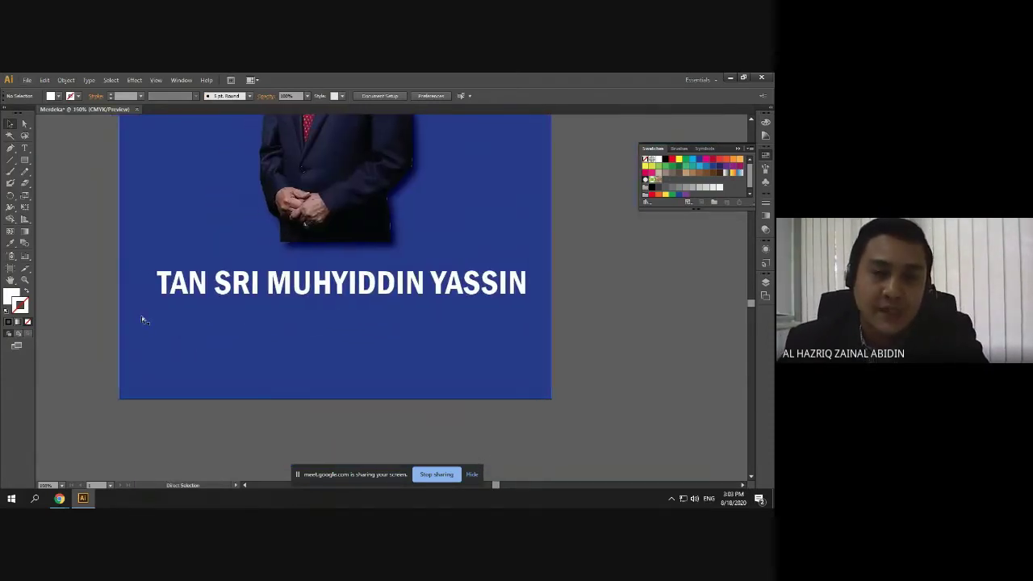
left_click_drag(433, 290, 433, 305)
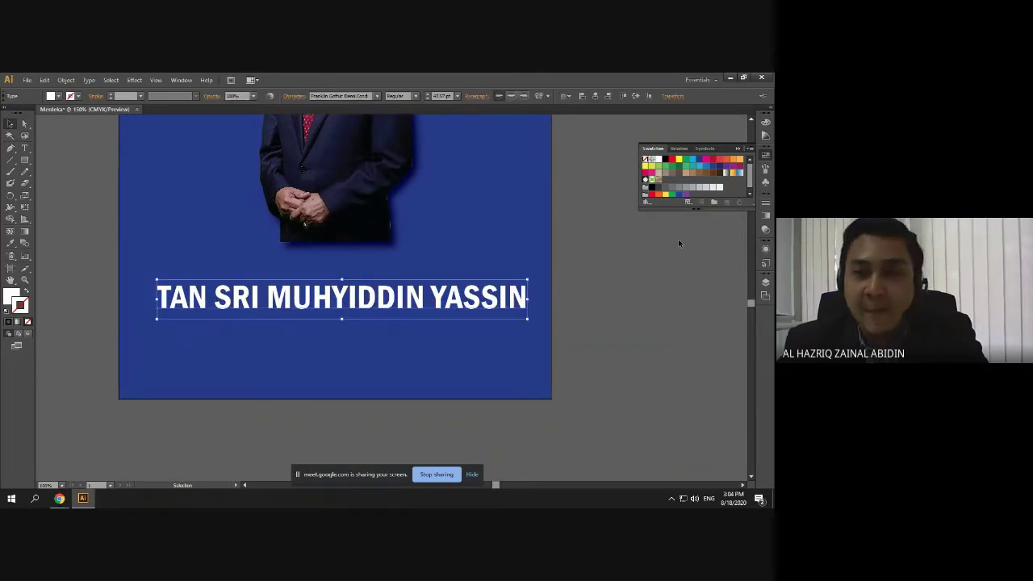
Open the stroke settings and give the name text a bright yellow stroke colour
left_click(766, 203)
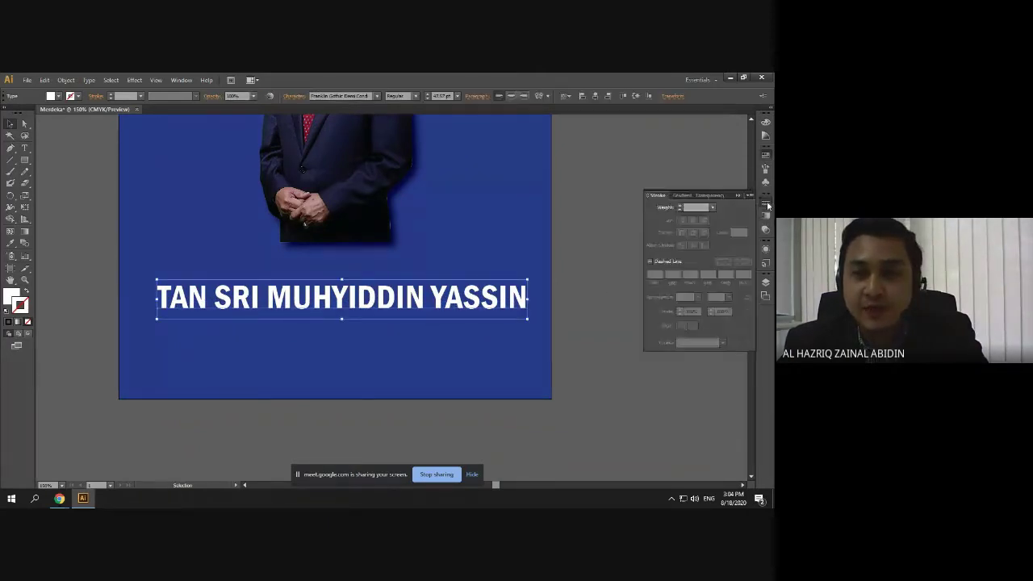
left_click(613, 214)
left_click(323, 308)
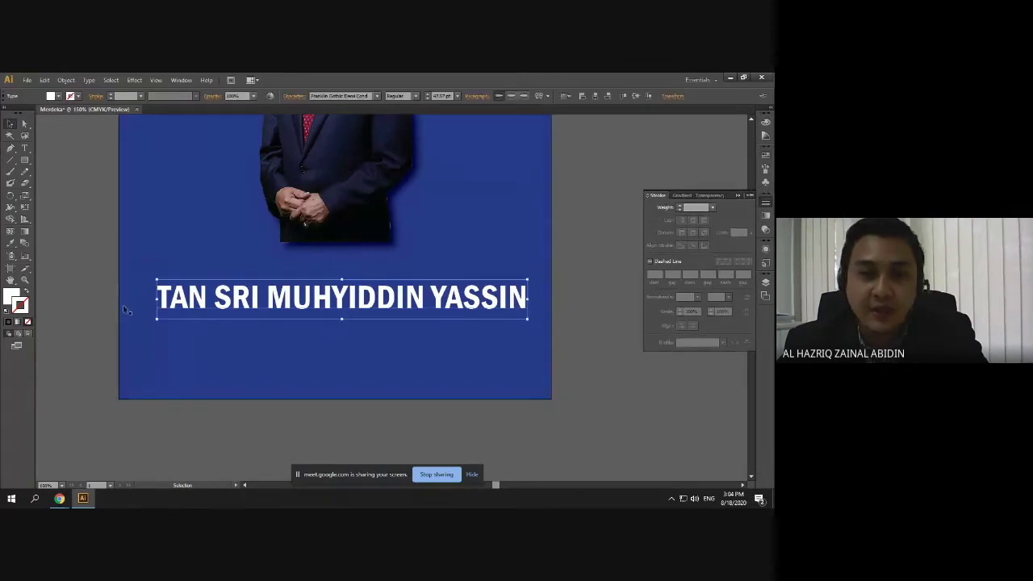
double_click(24, 304)
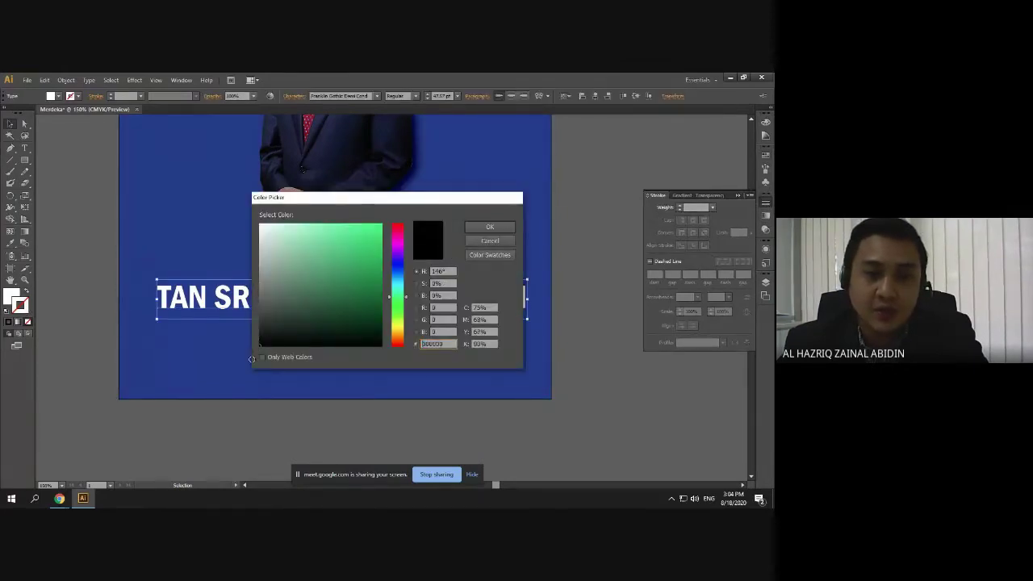
type("FFF200")
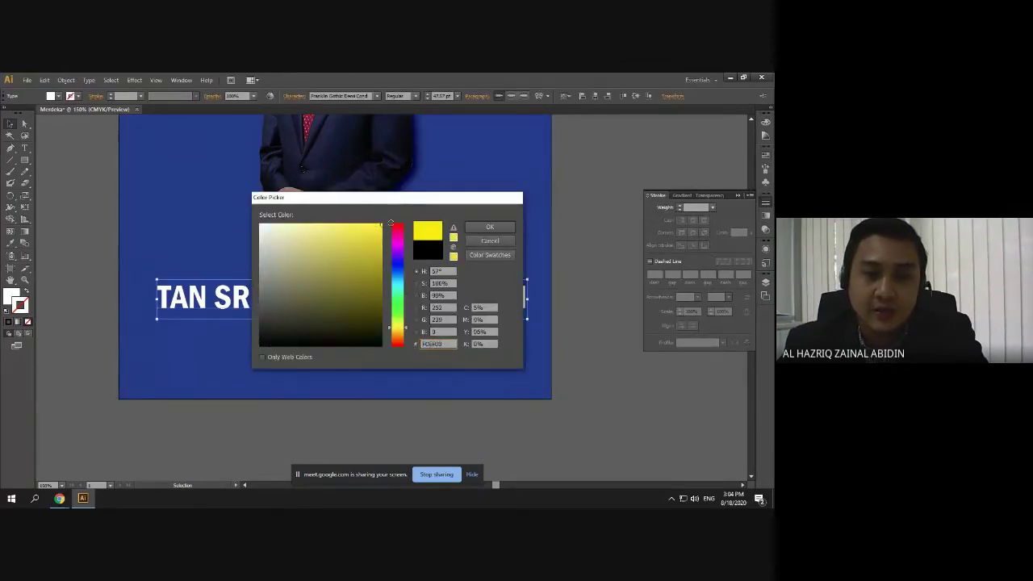
left_click(501, 232)
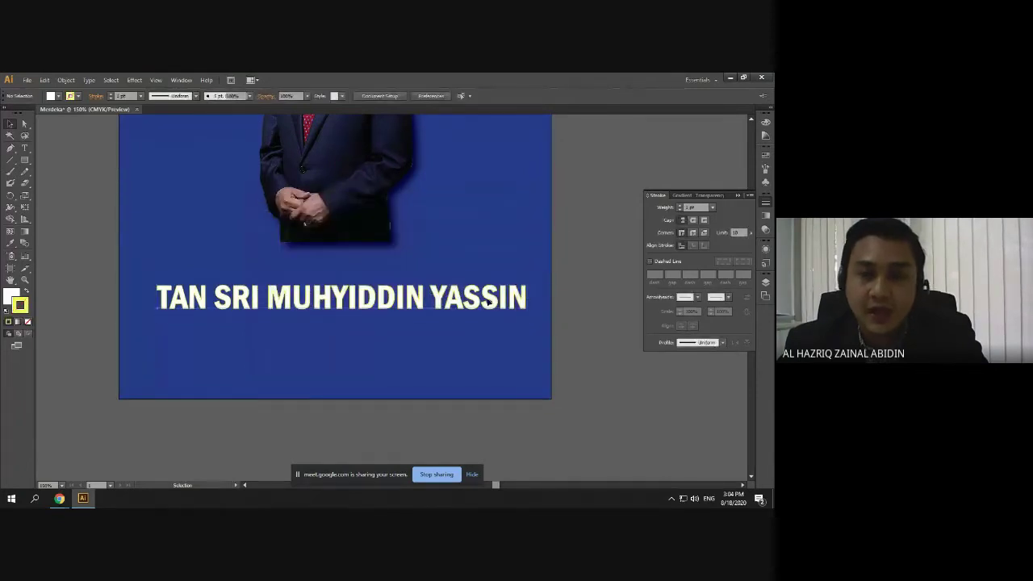
Try several stroke weights on the name text's yellow outline, ending at 2 pt
left_click(679, 206)
left_click(679, 206)
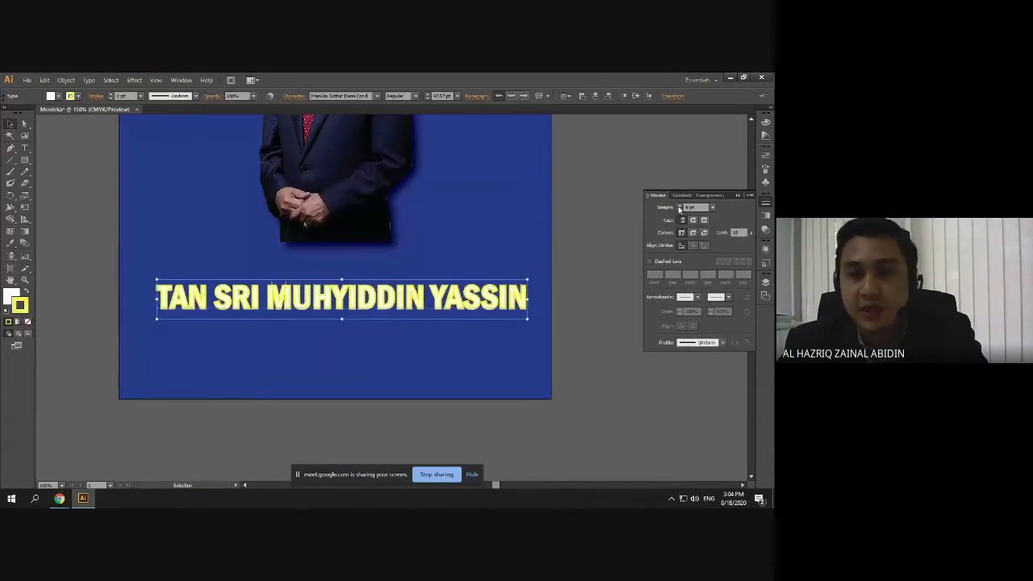
left_click(679, 207)
left_click(679, 210)
left_click(679, 210)
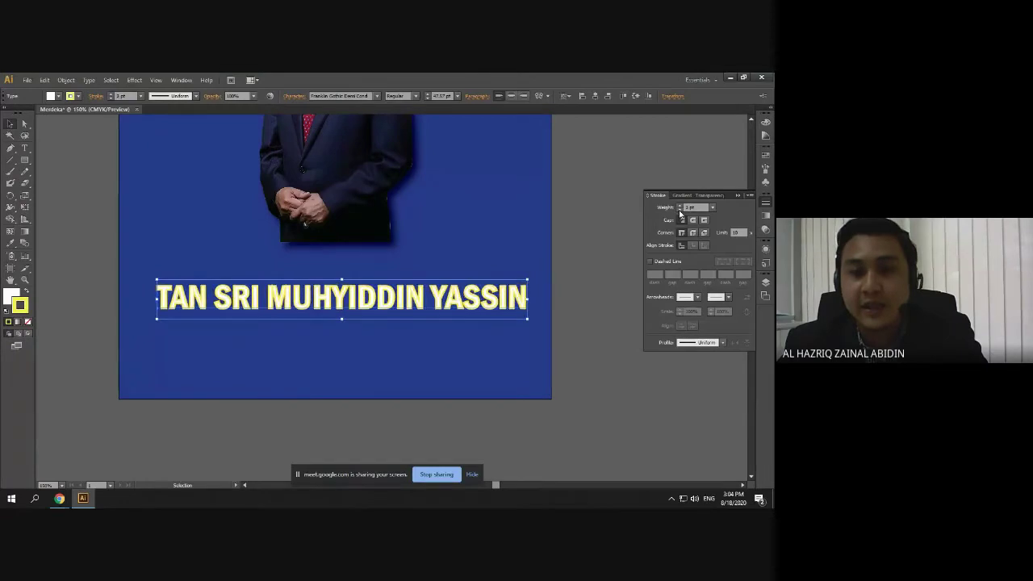
left_click(679, 210)
left_click(680, 209)
left_click(679, 207)
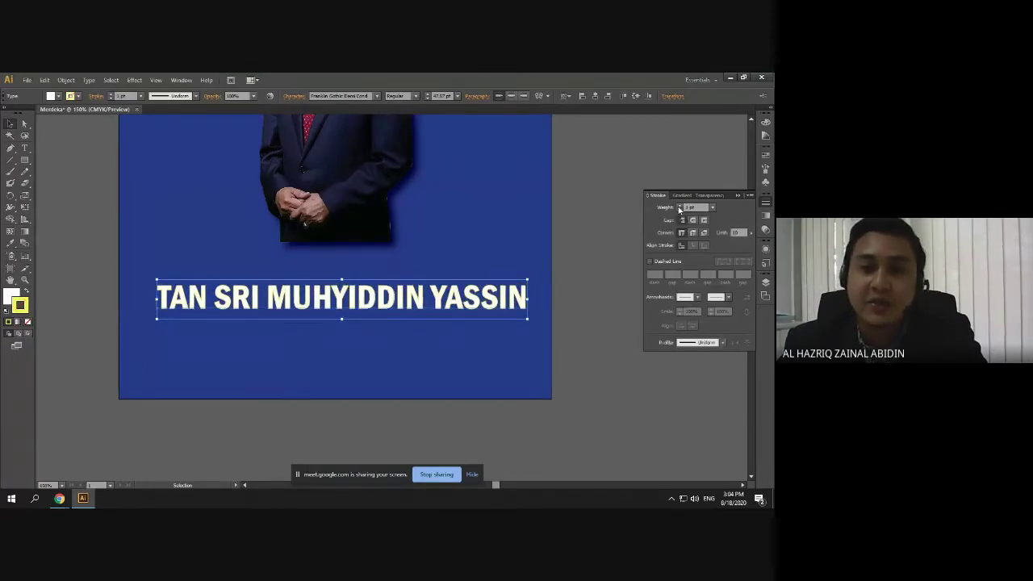
left_click(534, 314)
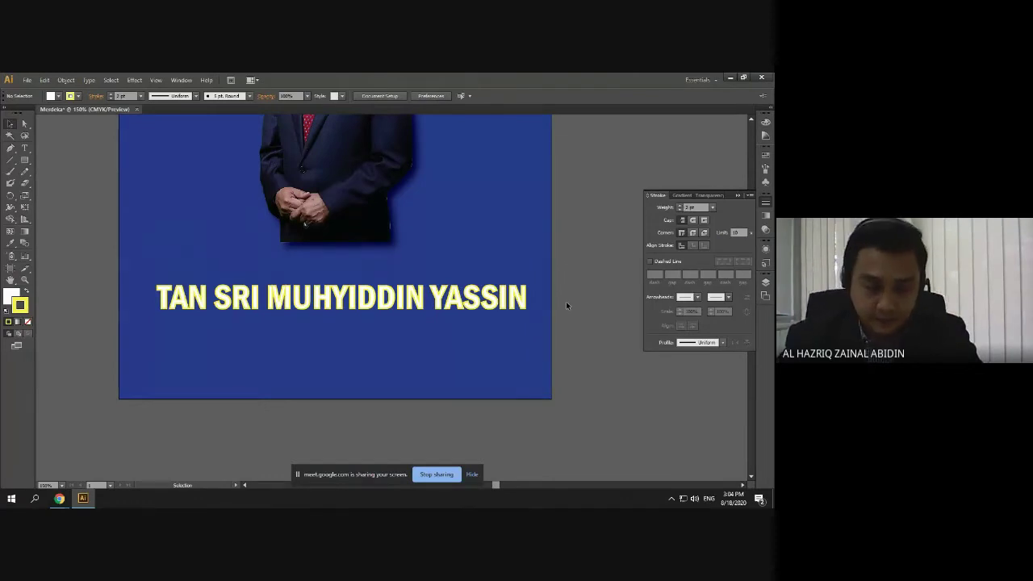
Undo the yellow outline on the name text and close the stroke settings
key("ctrl+z")
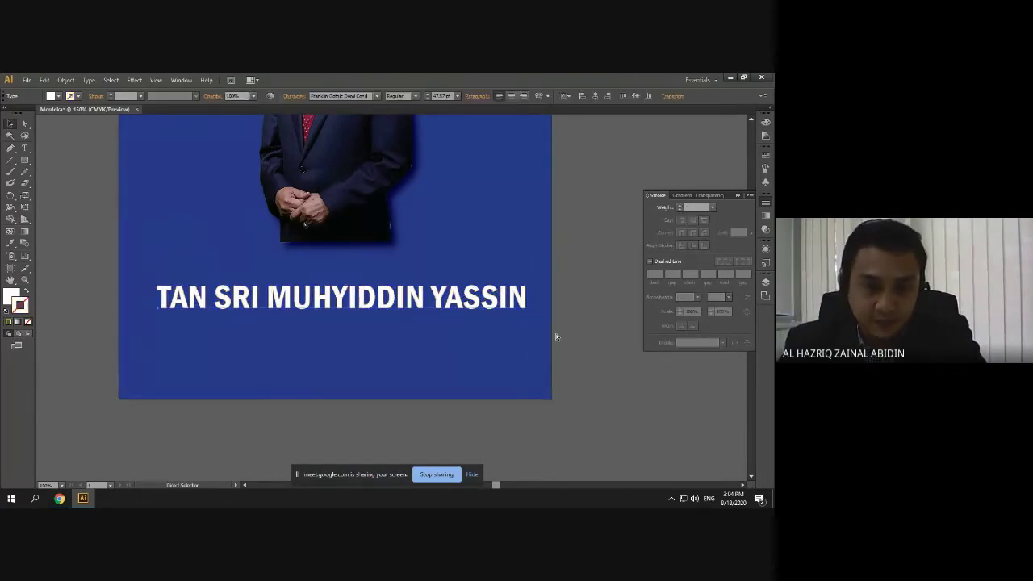
left_click(586, 310)
left_click(741, 195)
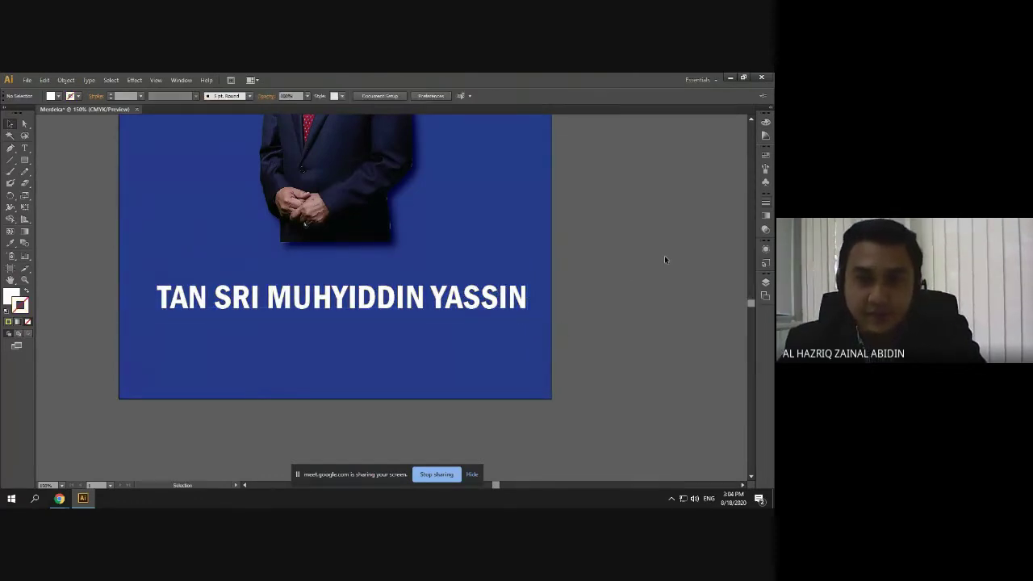
Try the name text at several heights and settle it roughly centred on the page, a short distance below the portrait
left_click_drag(454, 313, 454, 295)
left_click(624, 296)
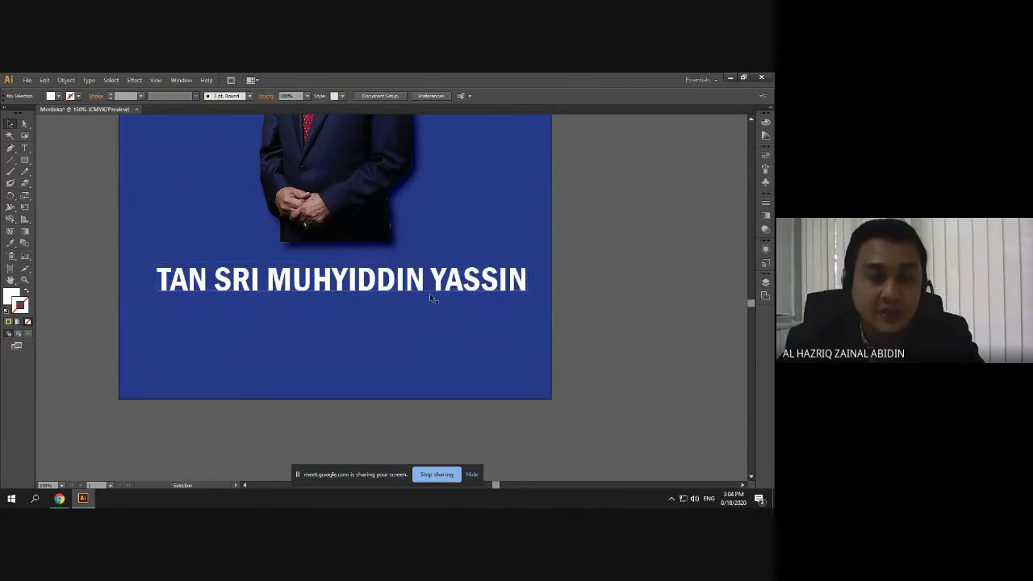
left_click(429, 293)
left_click(576, 284)
left_click(480, 284)
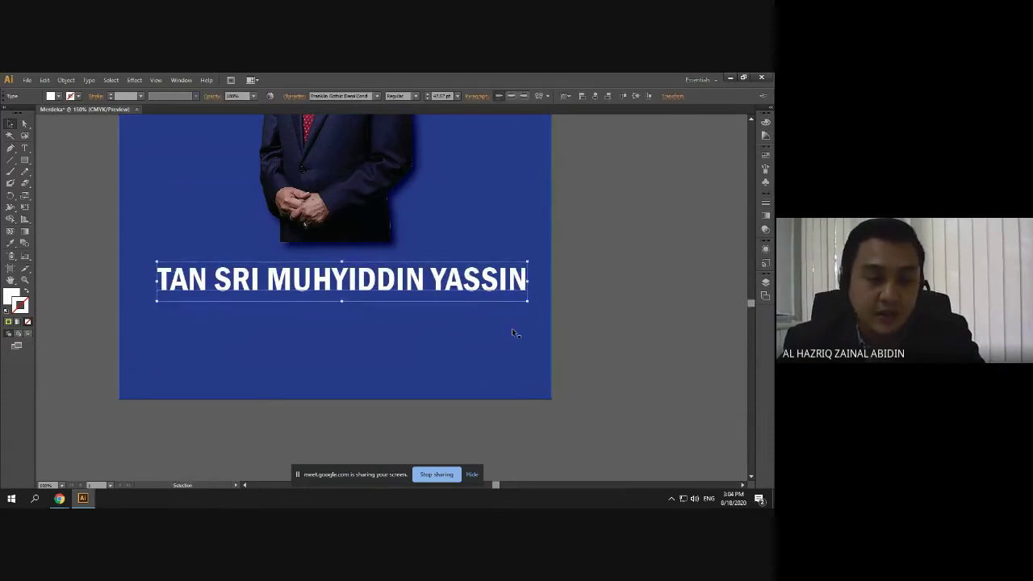
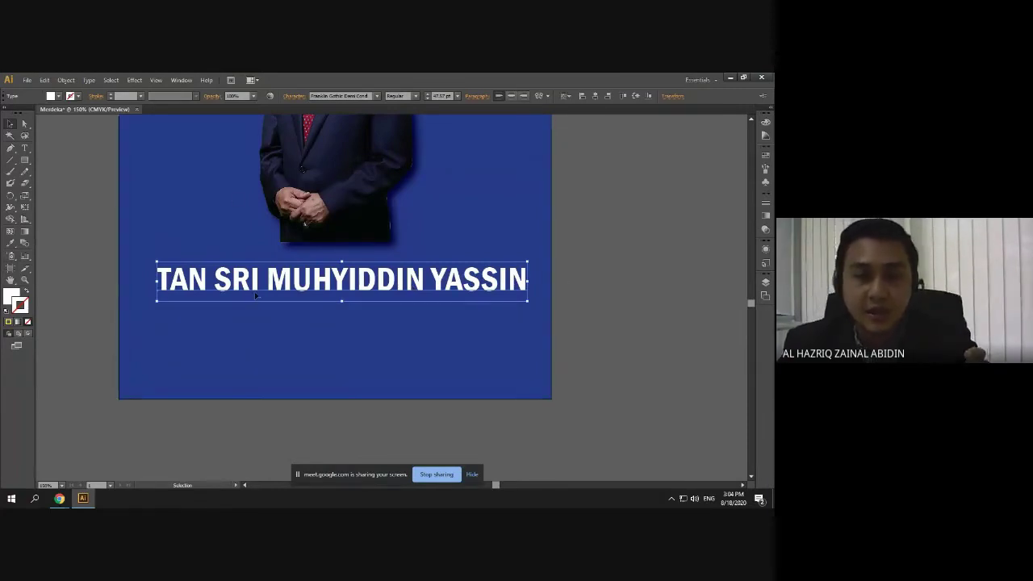
left_click_drag(260, 292, 265, 297)
left_click(604, 295)
left_click_drag(380, 288, 291, 344)
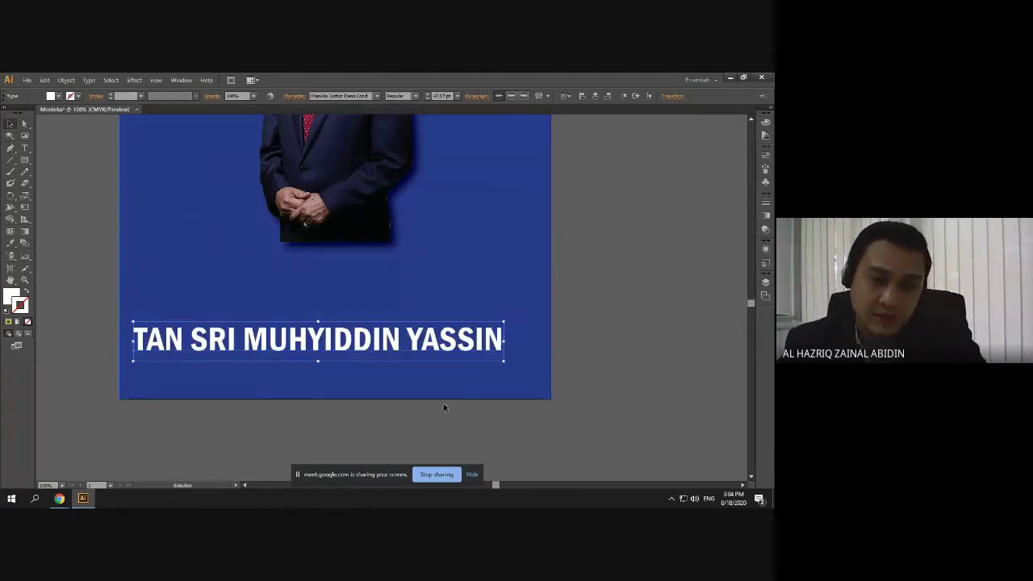
left_click(498, 378)
left_click_drag(372, 337, 383, 293)
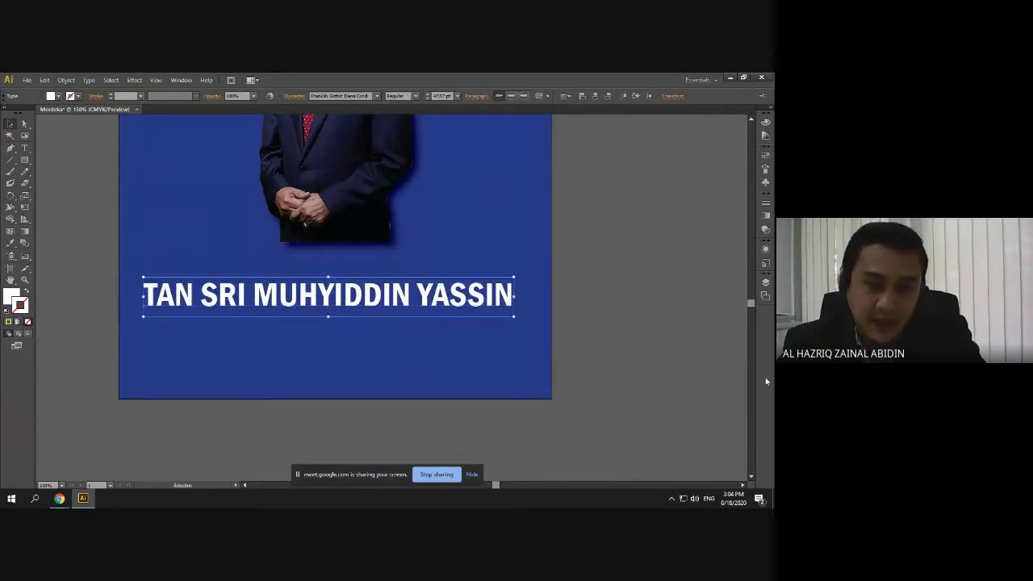
left_click(689, 330)
left_click(427, 300)
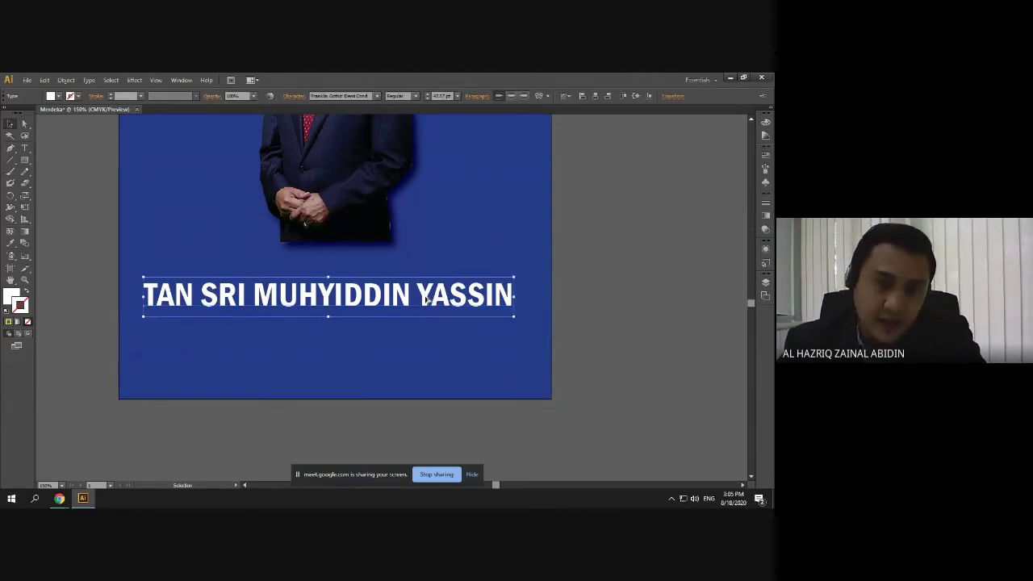
Duplicate the name text several times below the original and place a copy of the portrait beside it
left_click_drag(427, 299, 457, 412)
left_click_drag(458, 295, 465, 350)
left_click_drag(381, 236, 531, 294)
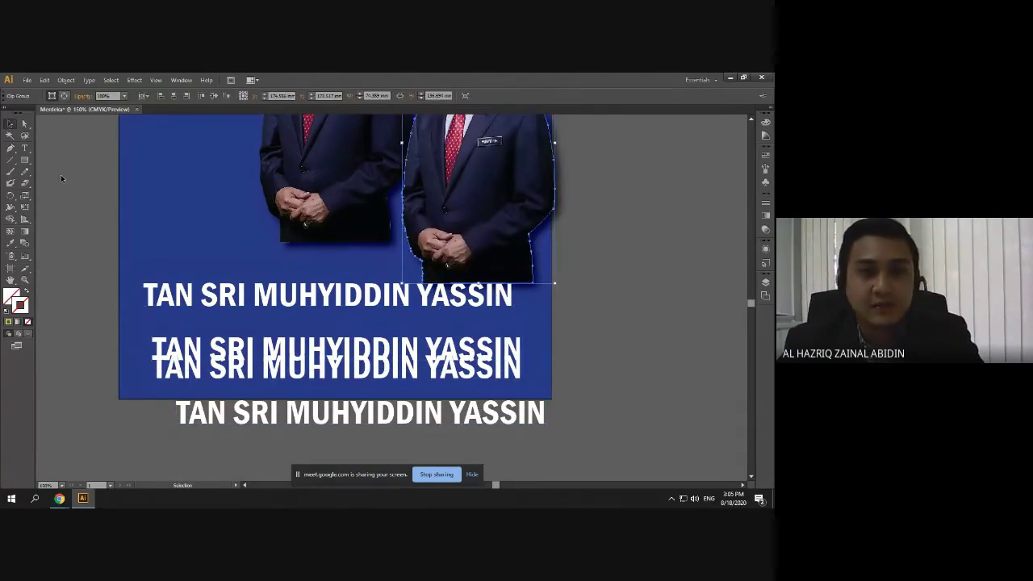
Undo the portrait copy and the extra name text copies, keeping one duplicate directly below the original name
scroll(98, 215, "down", 1)
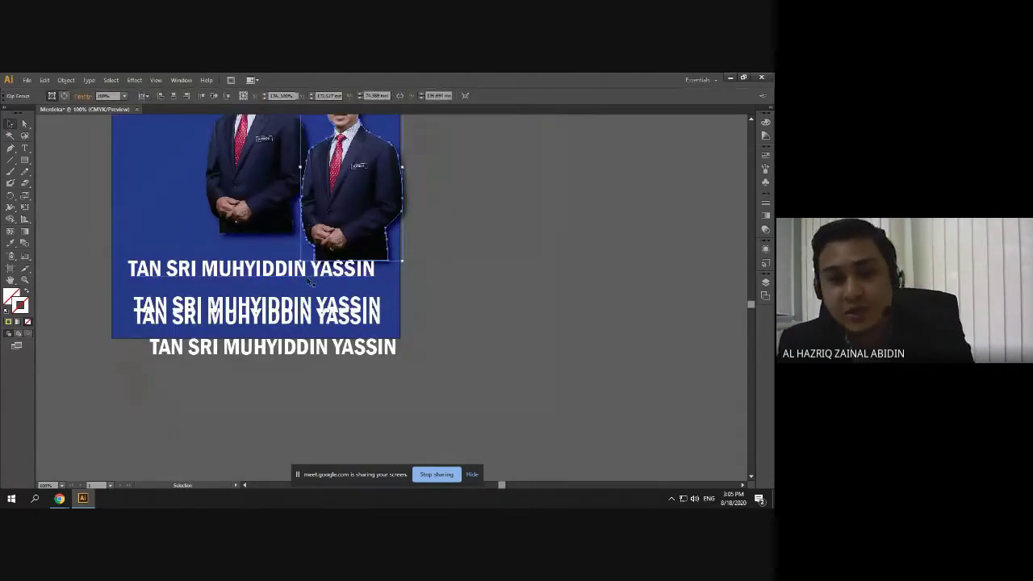
key("ctrl+z")
key("ctrl+z")
key("ctrl+z")
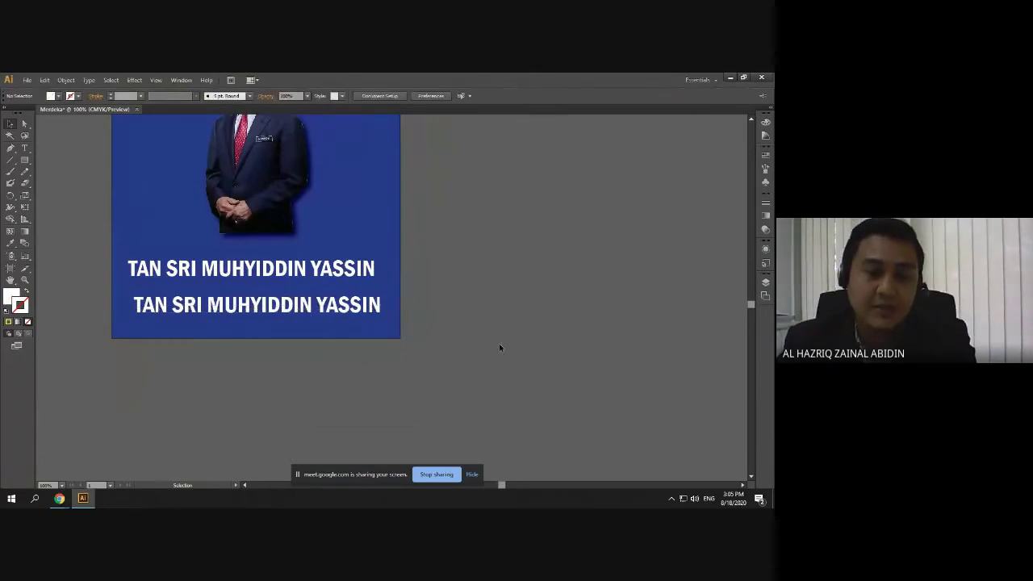
left_click(326, 306)
left_click(431, 339)
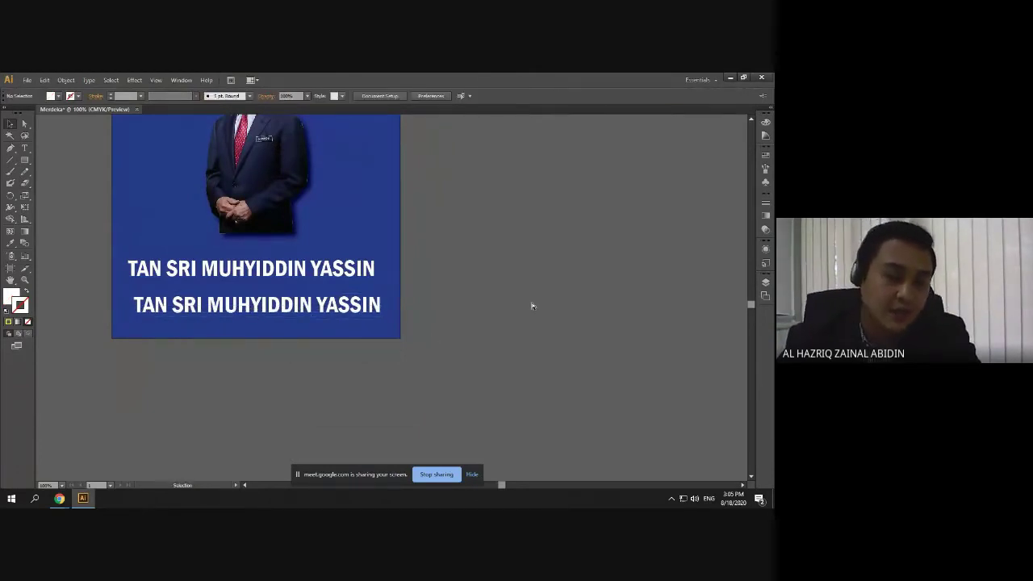
key("ctrl+v")
left_click_drag(416, 297, 331, 395)
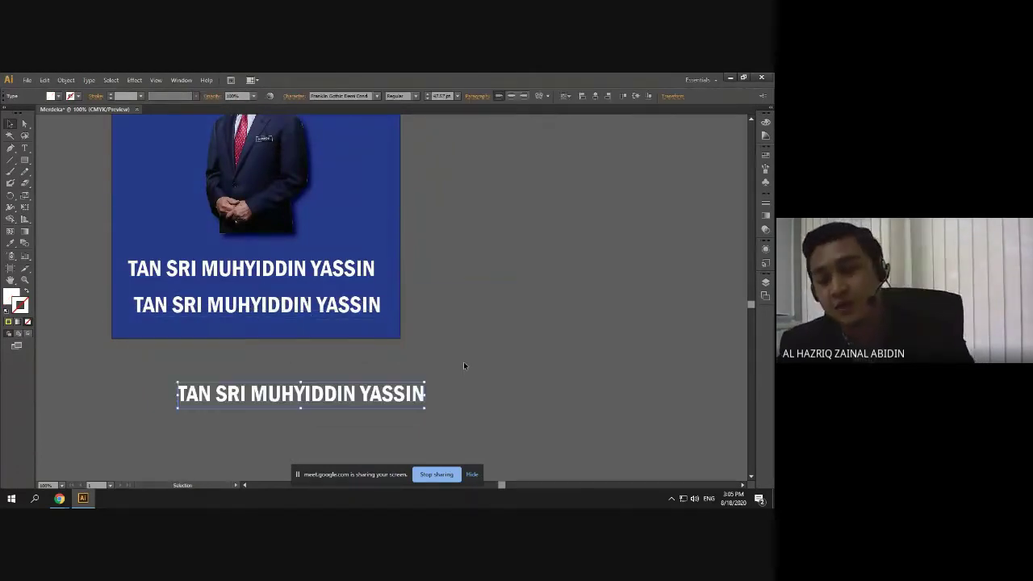
key("Delete")
Align the duplicate name text directly under the original and swap its fill and stroke to leave a white outline
scroll(127, 278, "up", 2)
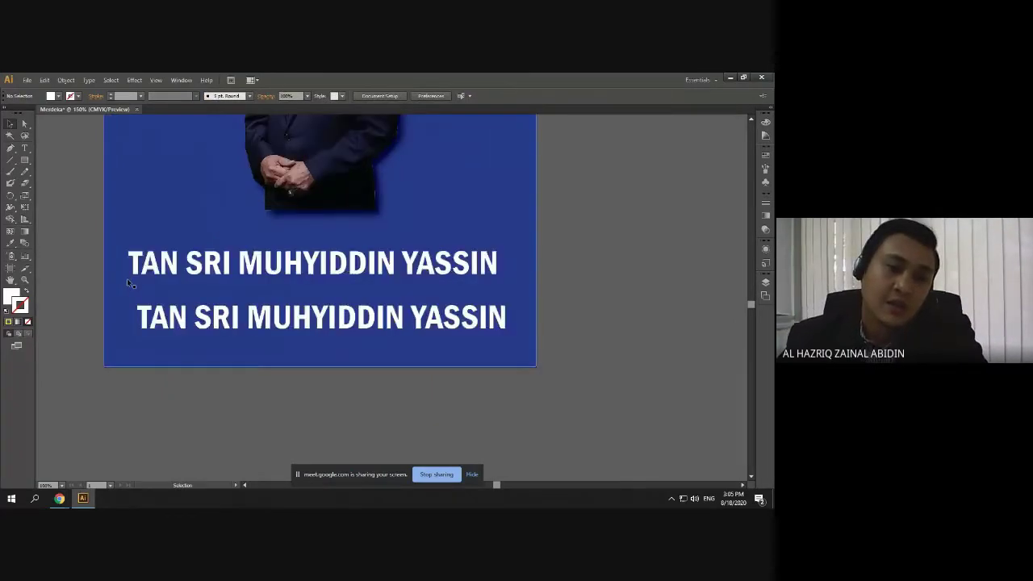
left_click_drag(327, 329, 311, 313)
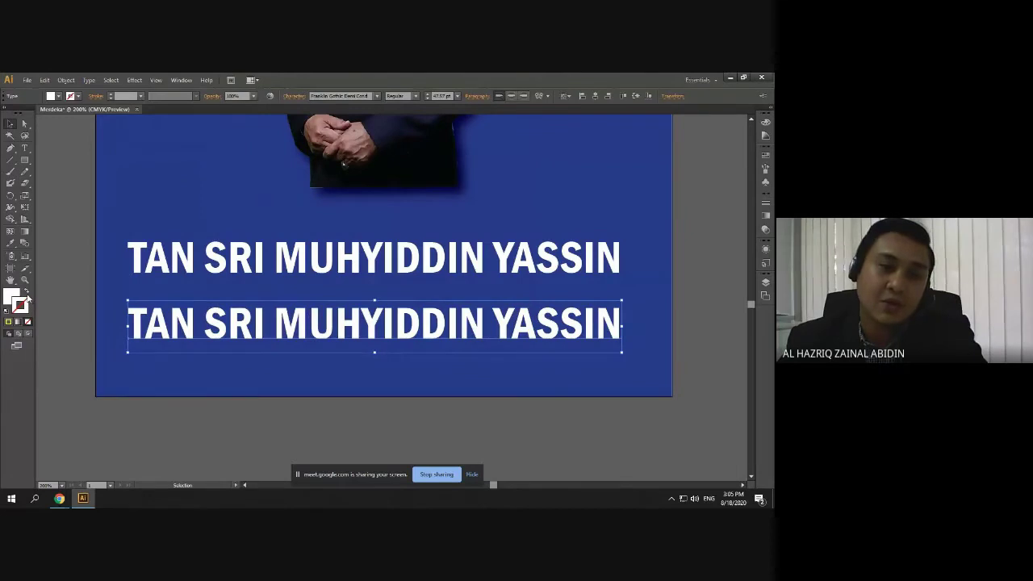
left_click(26, 293)
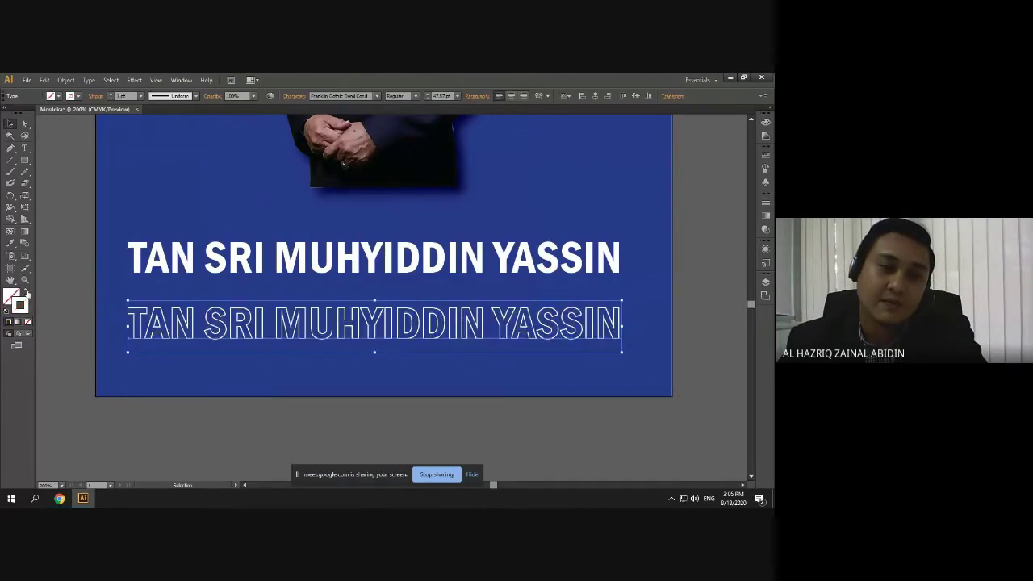
left_click(178, 357)
left_click(179, 339)
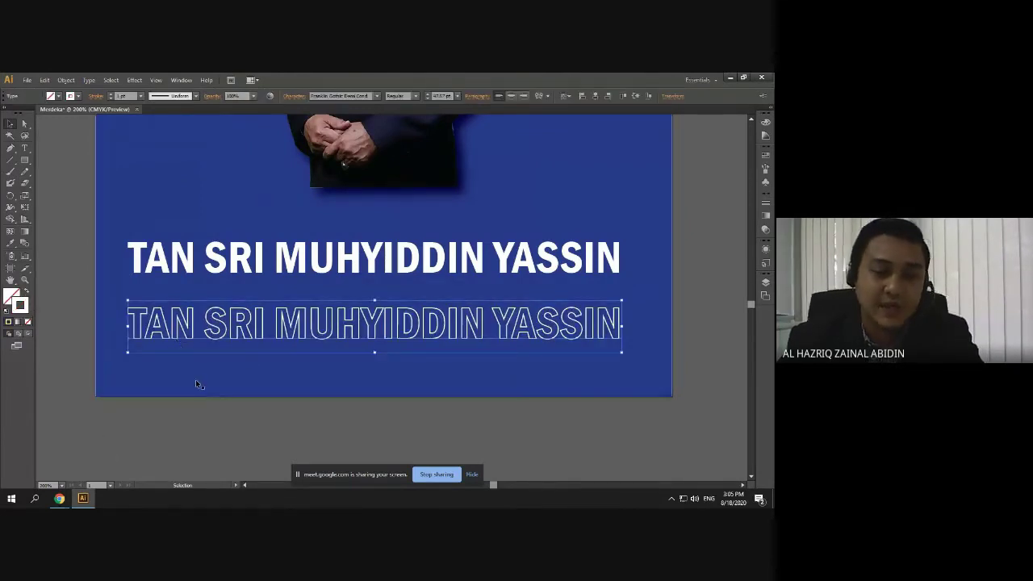
Set the outlined duplicate's stroke weight to 5 pt and close the stroke settings
left_click(765, 202)
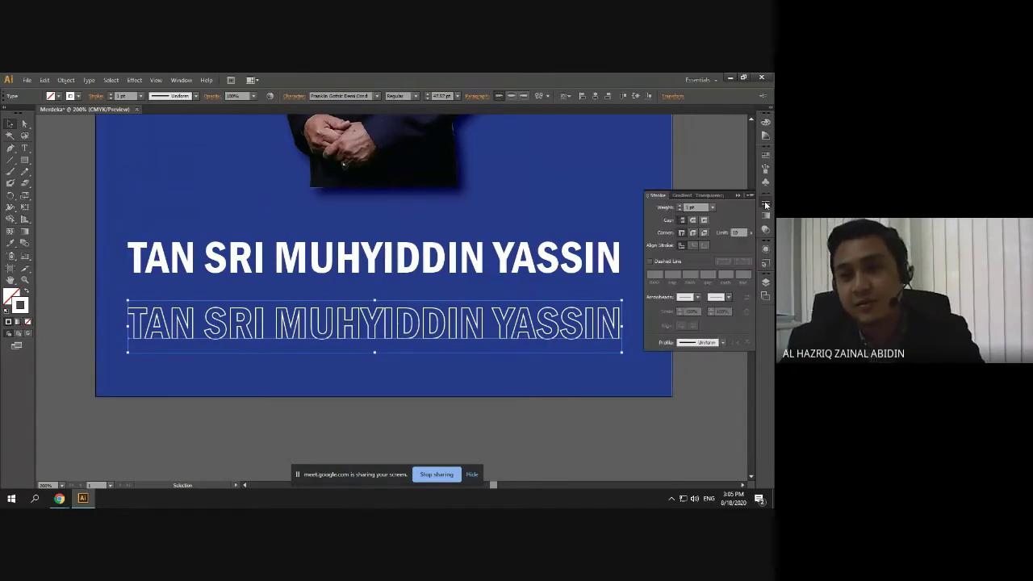
left_click(682, 206)
left_click(681, 205)
left_click(681, 206)
left_click(682, 206)
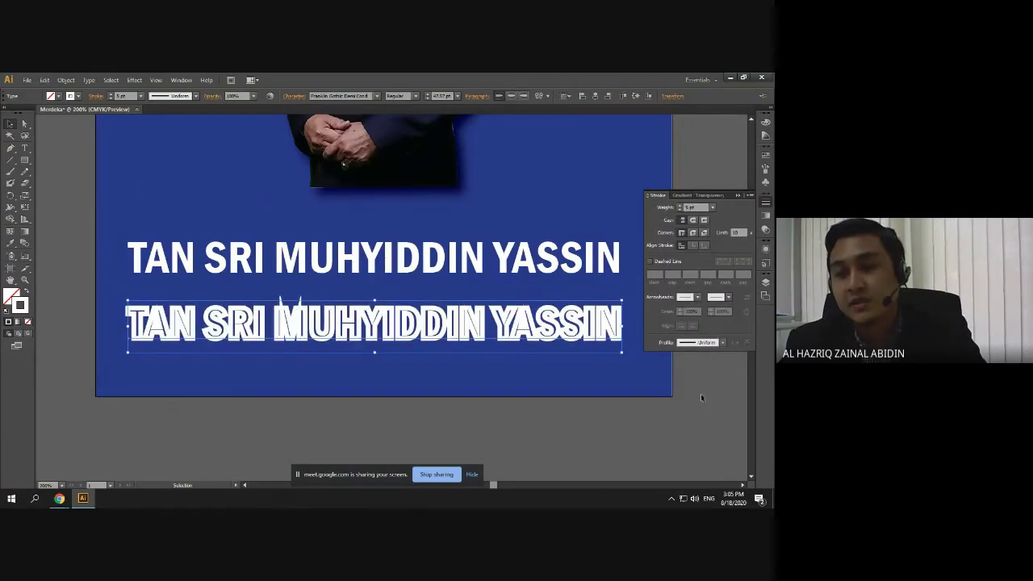
left_click(700, 393)
left_click(739, 195)
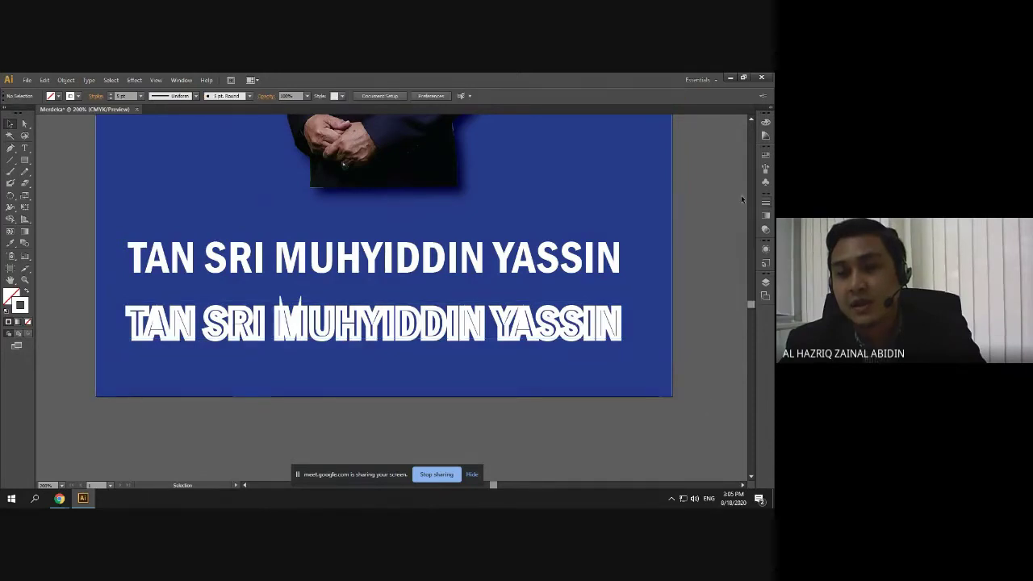
Give the outlined duplicate's stroke round joins and colour it yellow
left_click(606, 335)
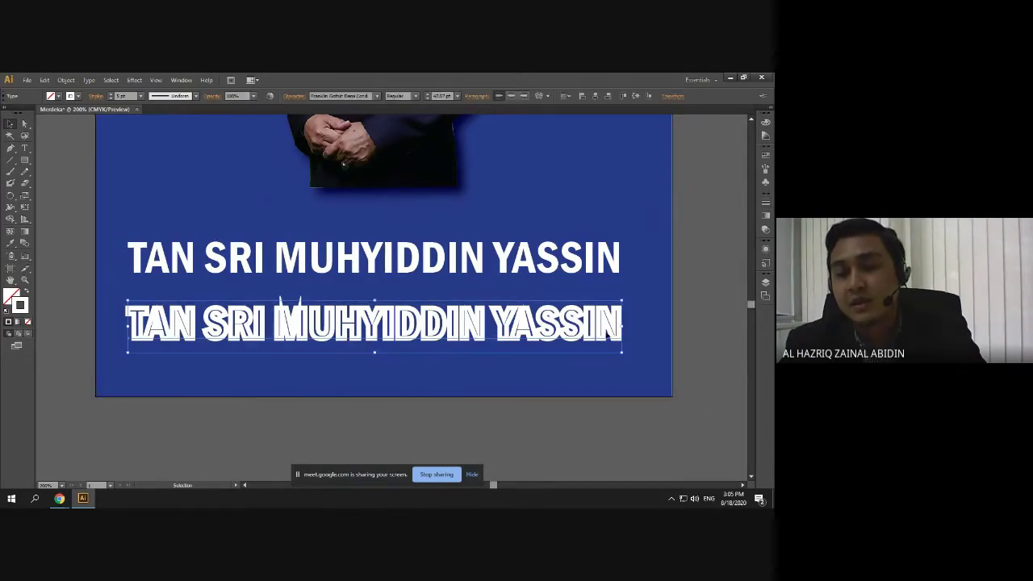
left_click(766, 204)
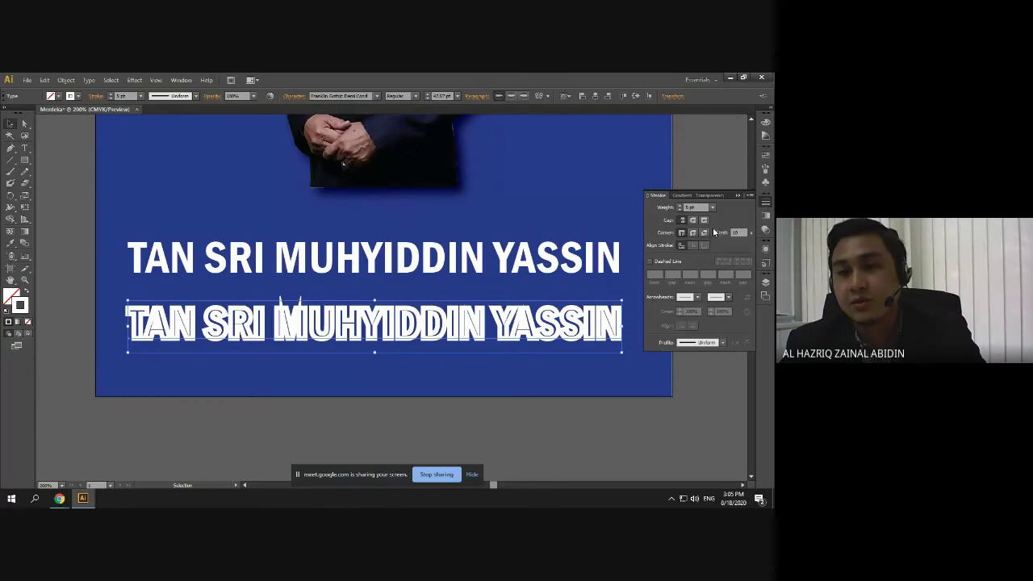
left_click(692, 232)
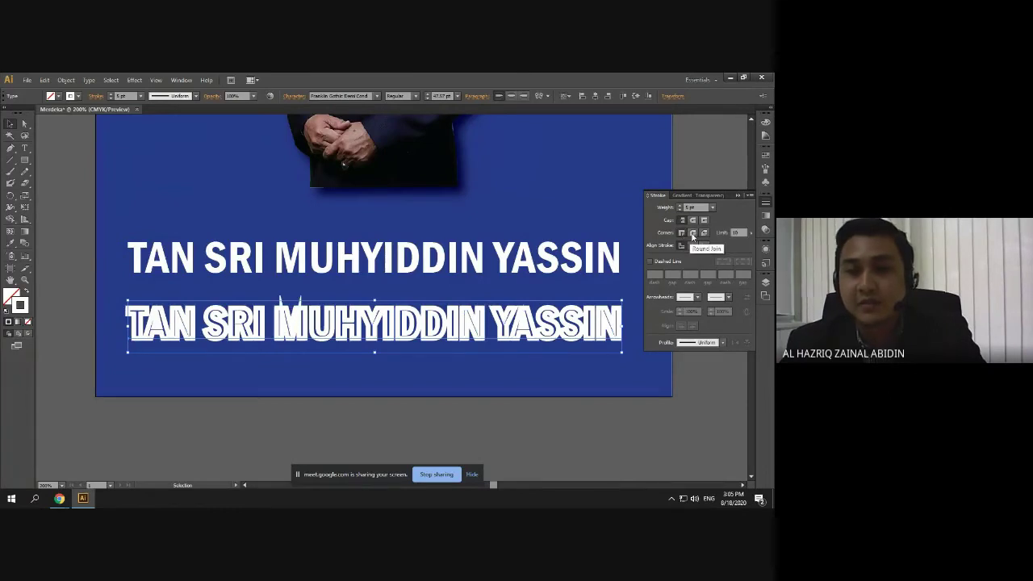
left_click(736, 196)
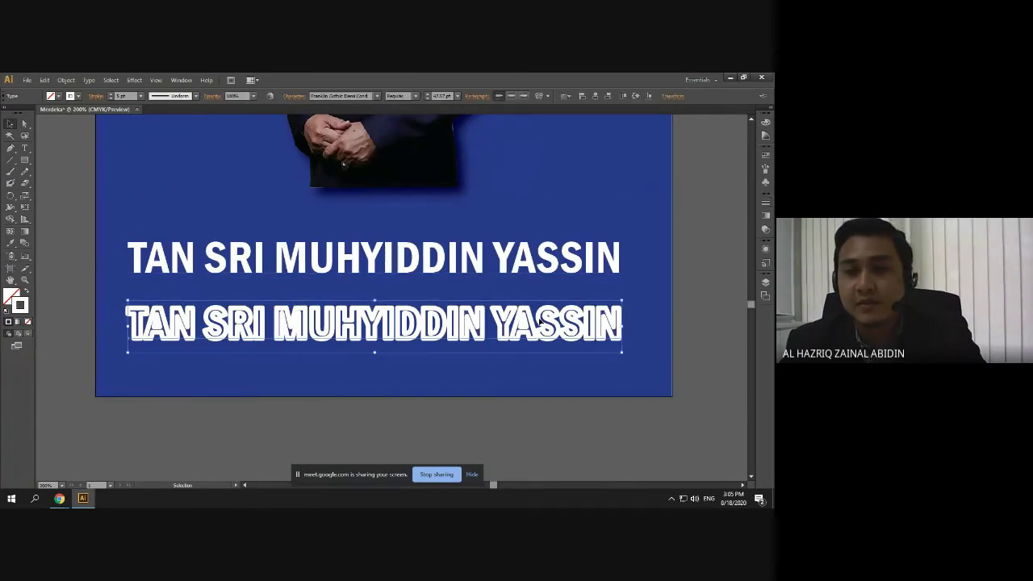
left_click(765, 160)
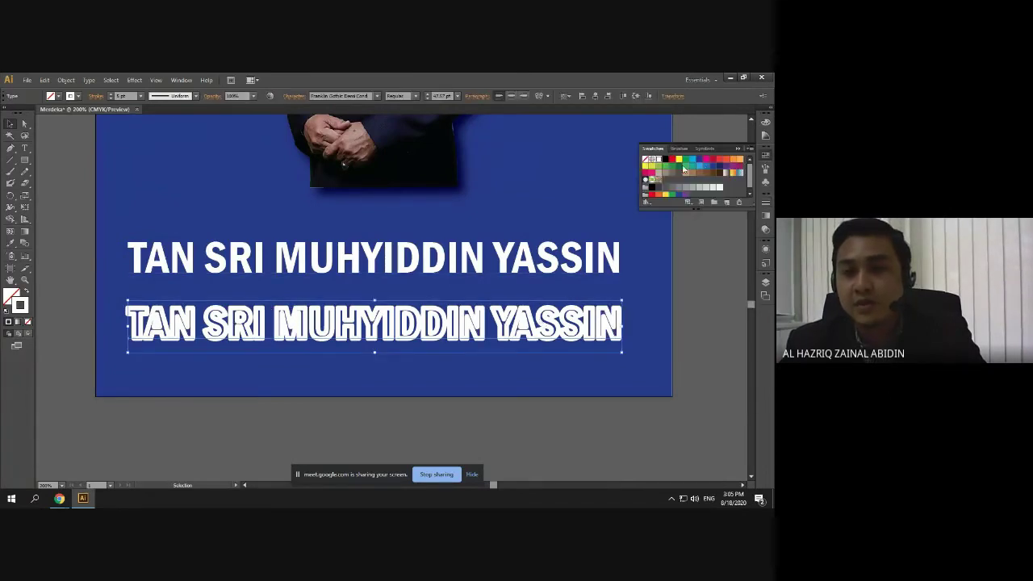
left_click(661, 195)
left_click(697, 284)
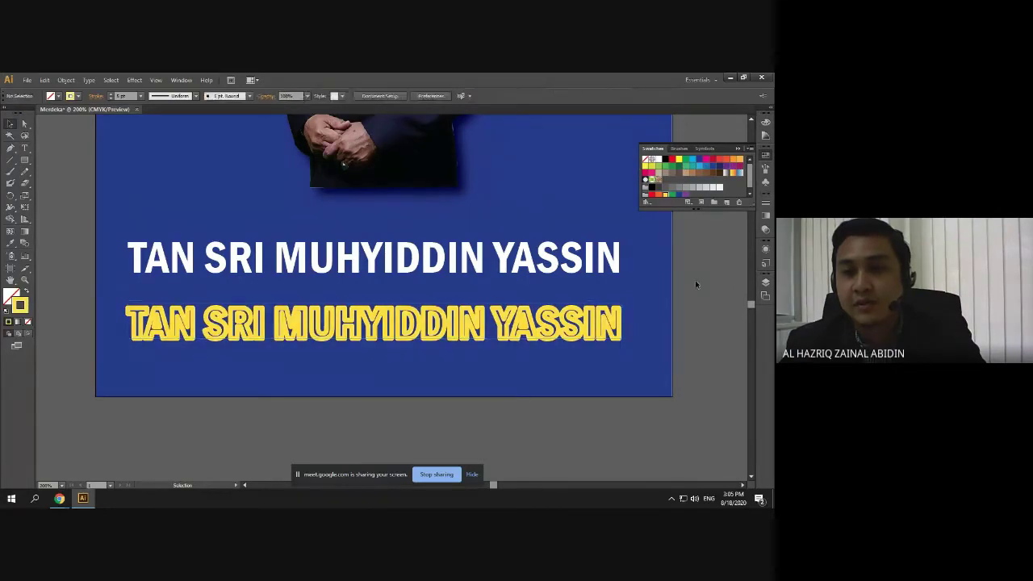
Fill the original name text with blue and leave it without a stroke
left_click(456, 259)
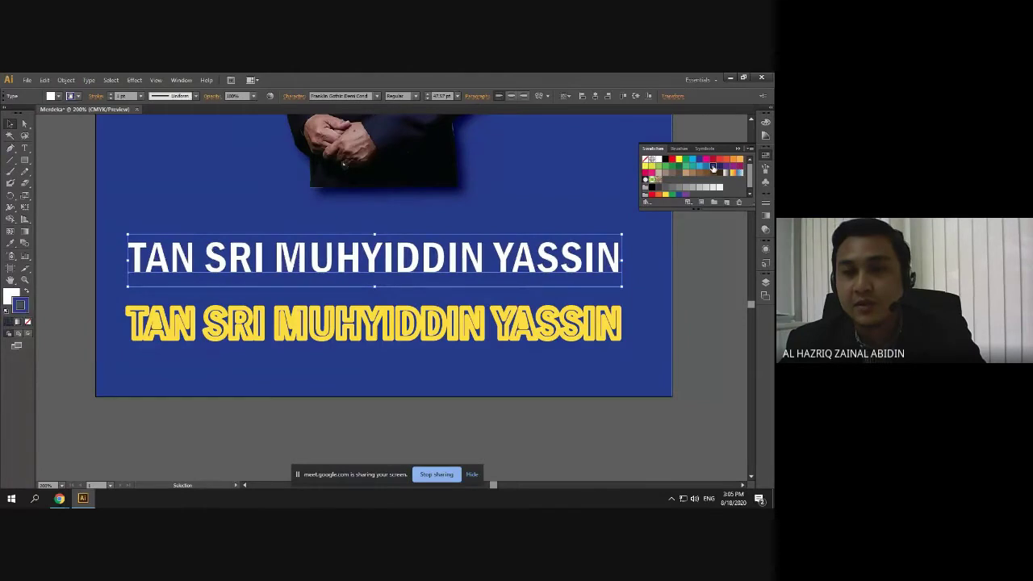
left_click(594, 281)
left_click(592, 281)
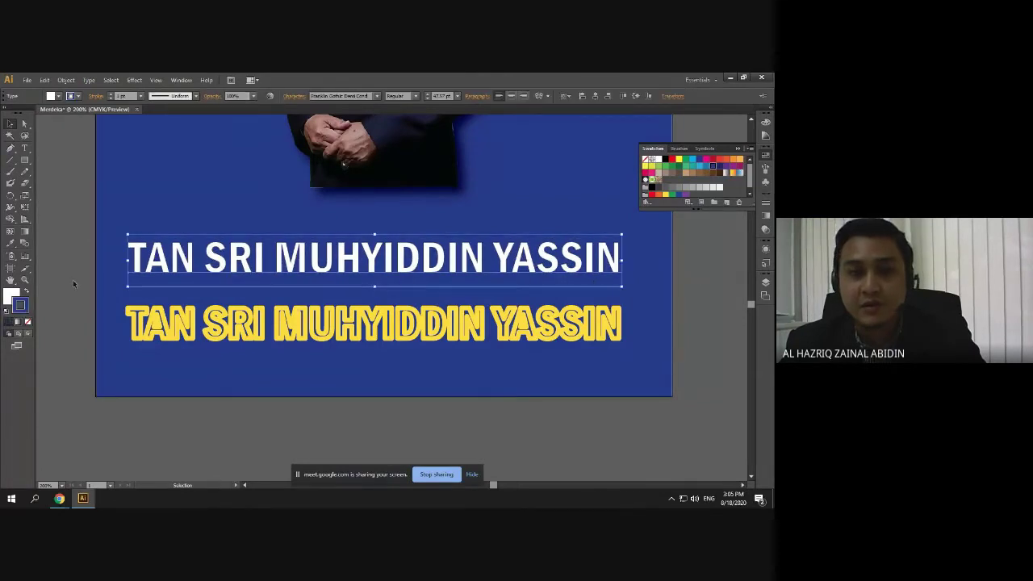
left_click(27, 322)
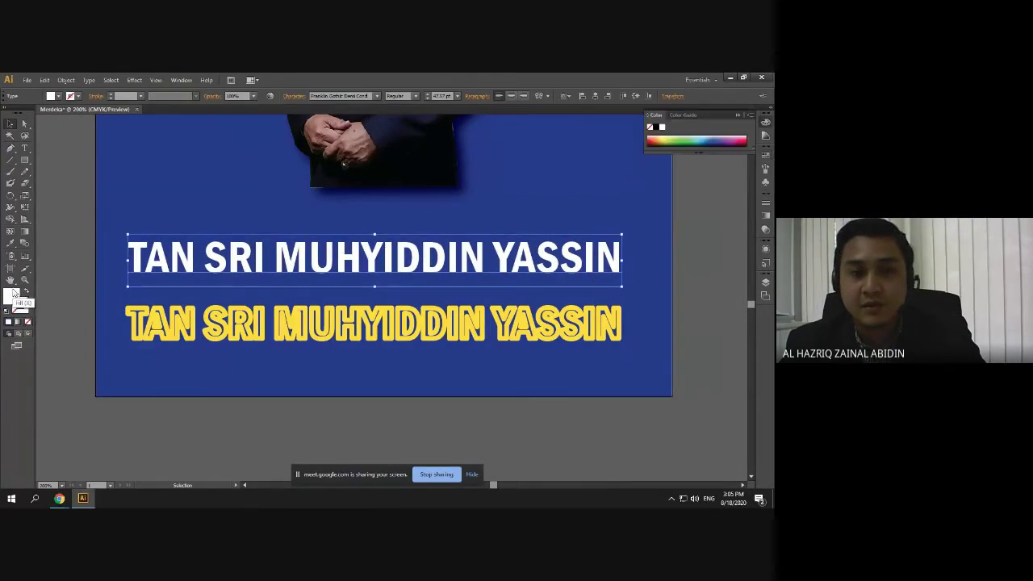
left_click(766, 155)
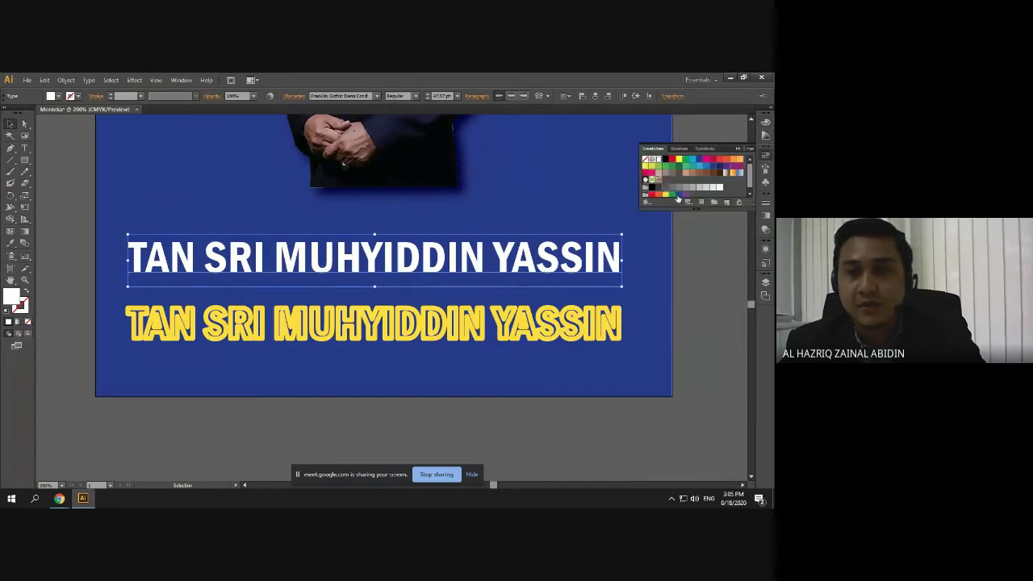
left_click(679, 196)
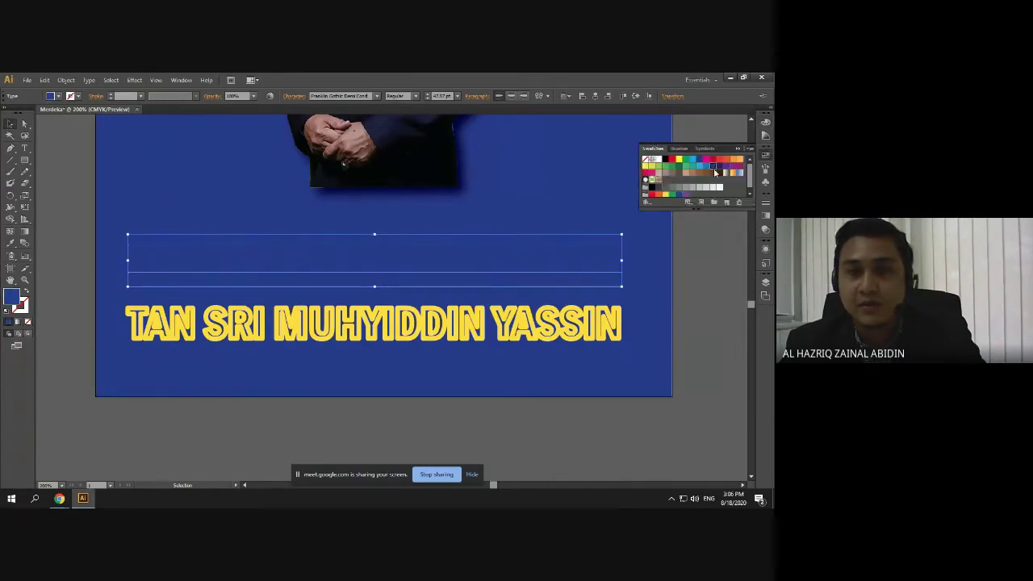
left_click(60, 154)
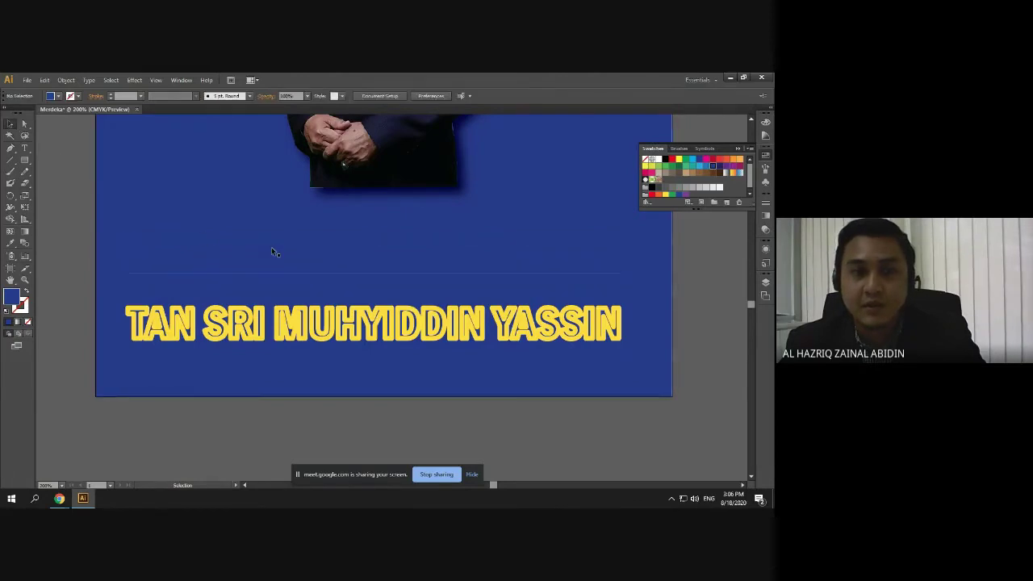
Move the blue name text and the yellow outlined copy off the poster into the empty area below the page
left_click_drag(271, 252, 294, 432)
scroll(258, 387, "down", 2)
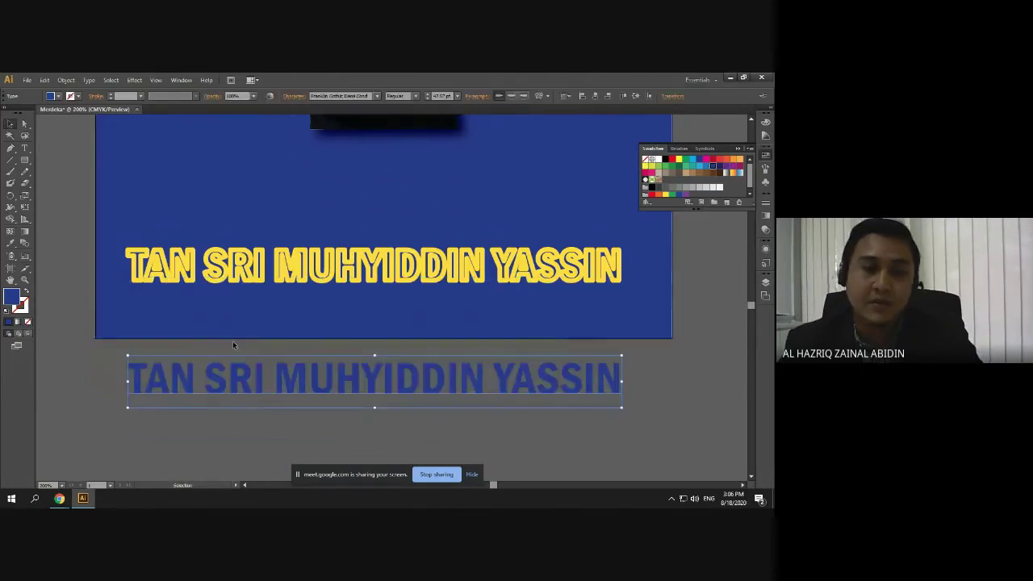
scroll(232, 342, "down", 3)
left_click_drag(267, 248, 264, 348)
left_click(218, 389)
scroll(218, 389, "up", 1)
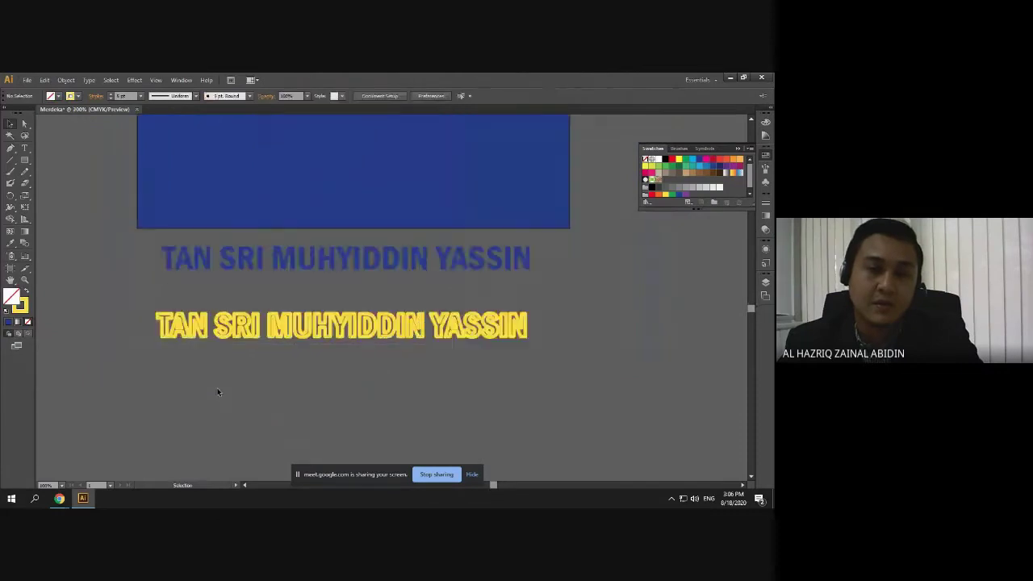
Stack the blue name text and the yellow outlined copy exactly over each other below the page
scroll(217, 392, "up", 1)
left_click_drag(376, 218, 396, 315)
left_click(366, 352)
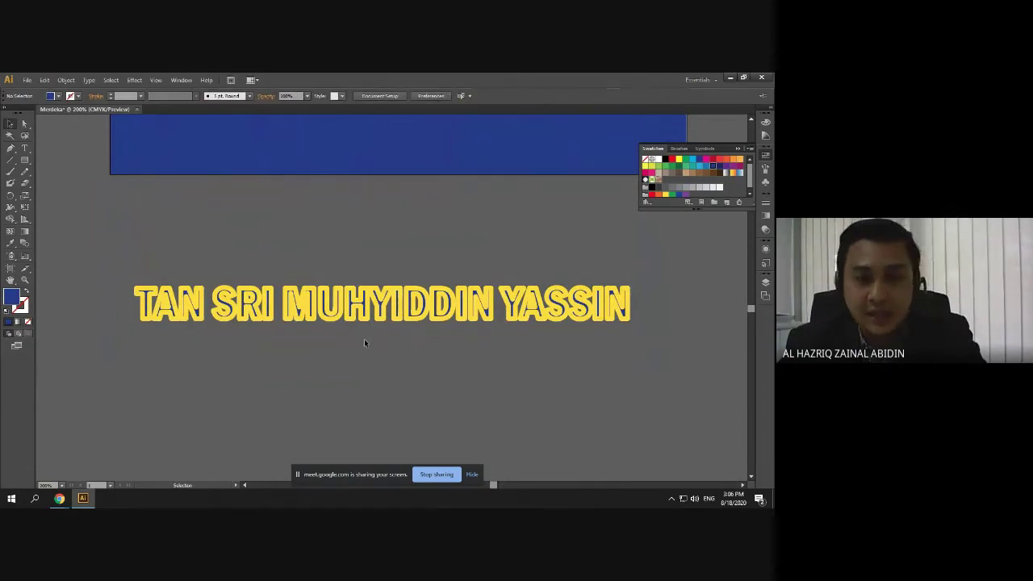
left_click_drag(369, 318, 364, 373)
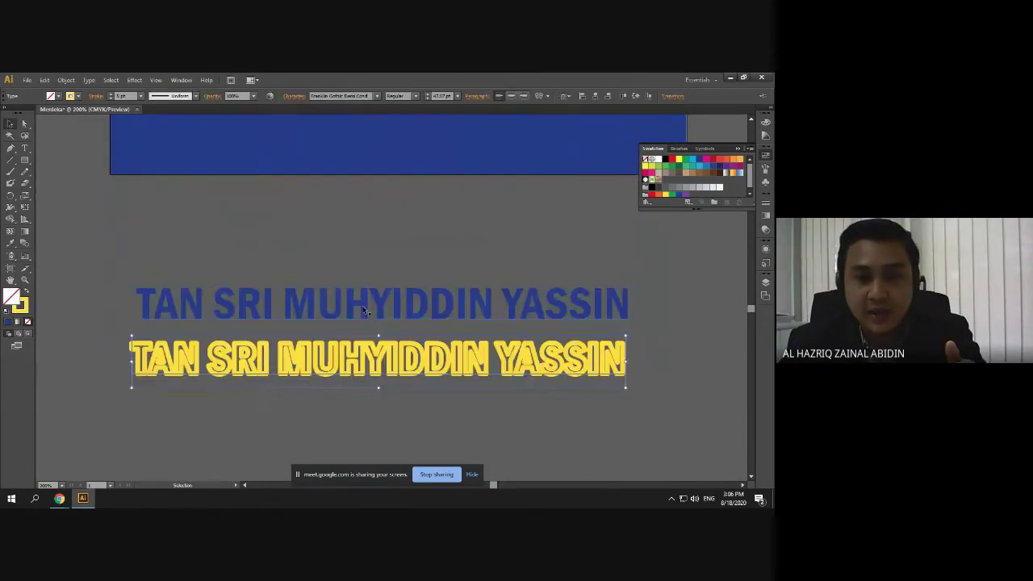
left_click(365, 311)
left_click(373, 260)
left_click_drag(372, 306, 370, 362)
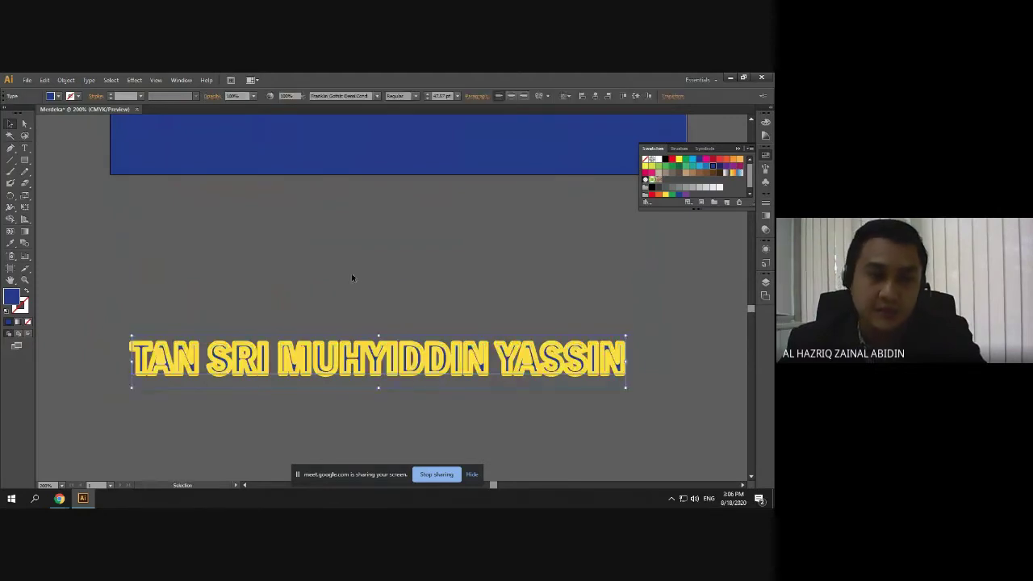
Send the yellow outlined copy behind the blue name text
right_click(372, 366)
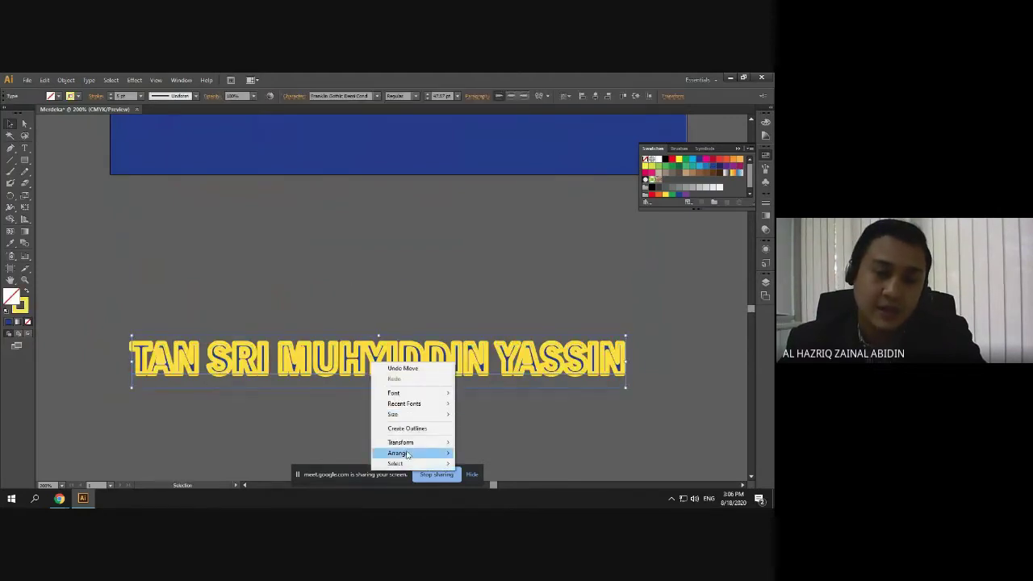
mouse_move(409, 454)
left_click(487, 484)
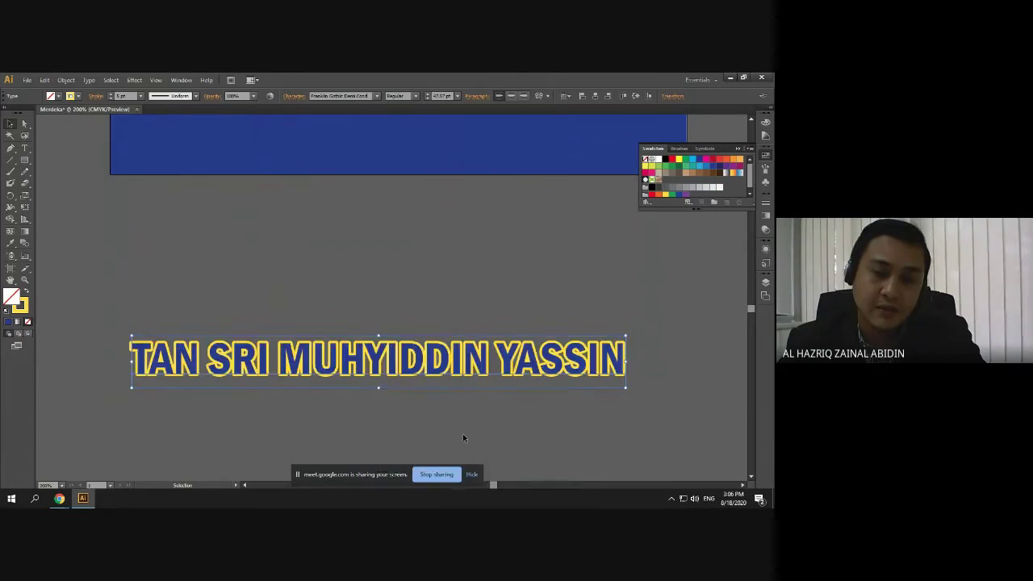
left_click(463, 434)
Group the blue name text with its yellow outline and move the group onto the lower part of the page
left_click(360, 381)
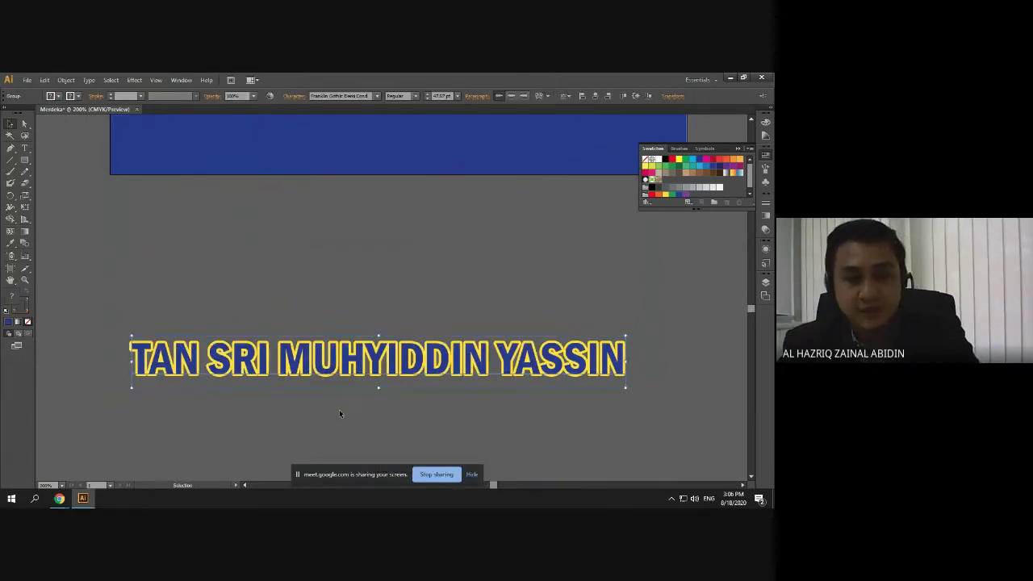
left_click(339, 409)
scroll(263, 379, "down", 1)
left_click_drag(309, 359, 339, 189)
left_click(343, 361)
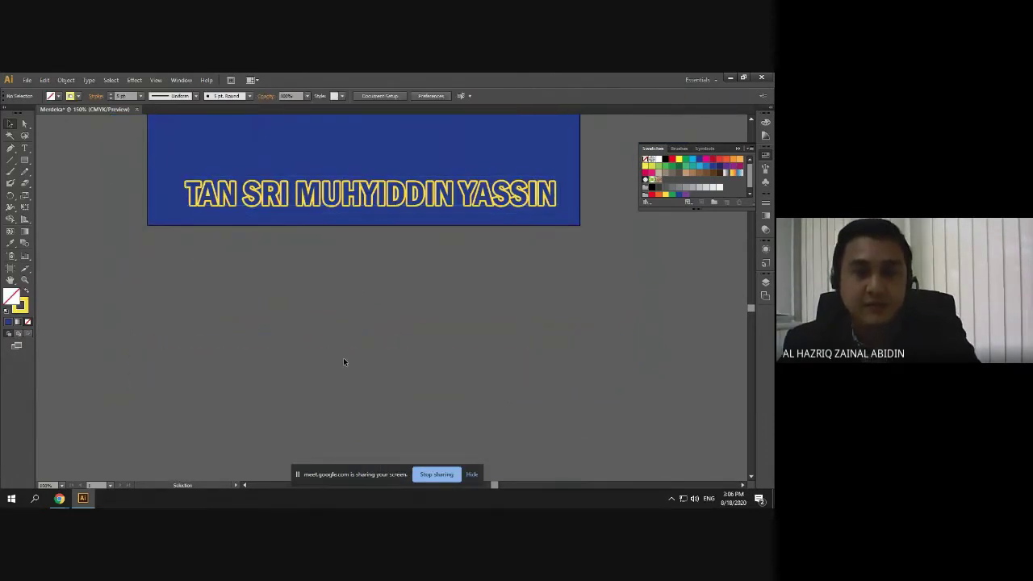
Move the grouped name text up to sit roughly centred directly below the portrait
key("ctrl+minus")
key("ctrl+minus")
left_click_drag(344, 359, 354, 318)
left_click(303, 353)
scroll(303, 354, "up", 1)
scroll(318, 374, "up", 1)
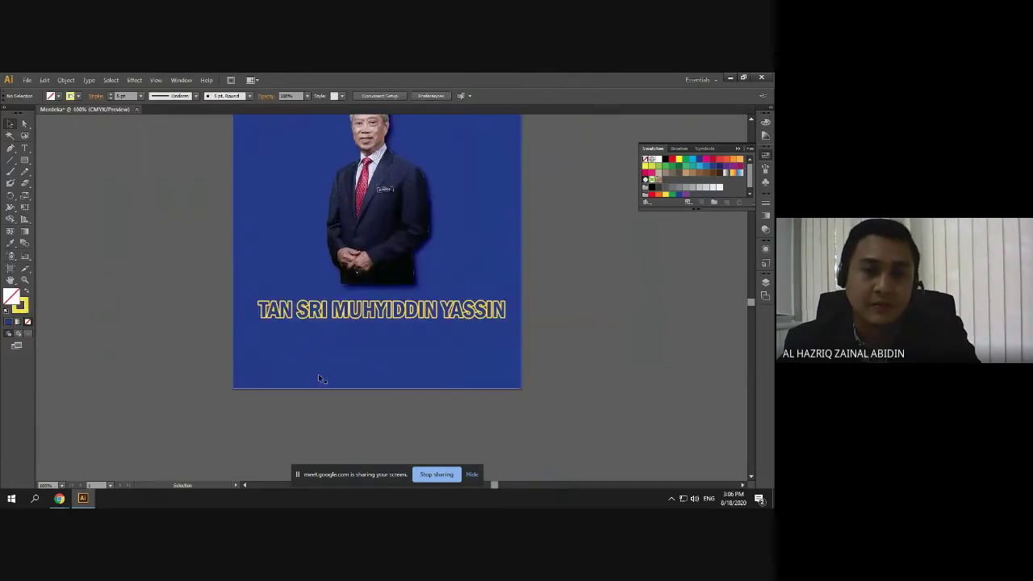
scroll(319, 378, "down", 1)
scroll(319, 380, "up", 1)
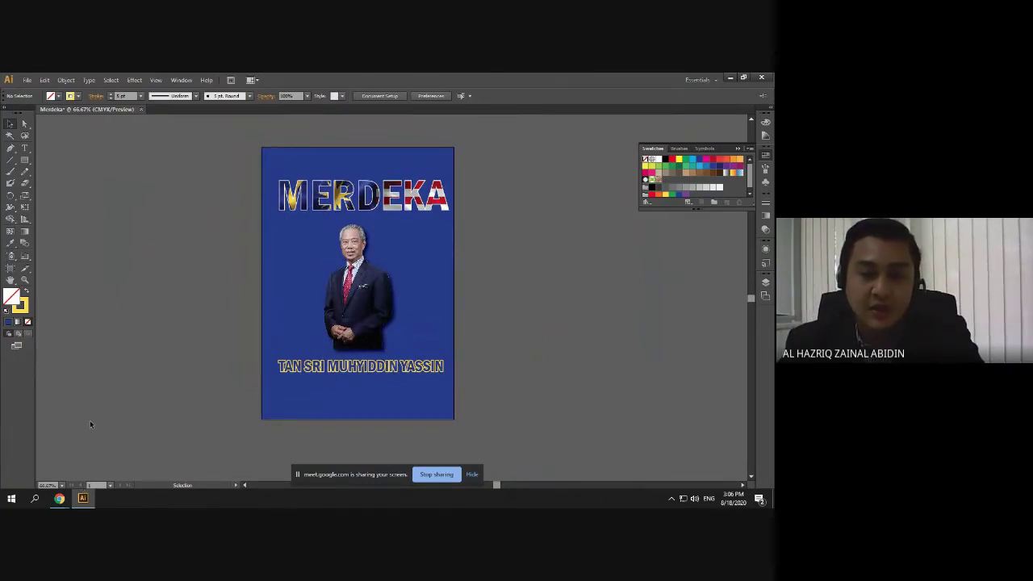
Switch to Chrome, open a new blank tab beside the flag search results, and return to the poster in Illustrator
mouse_move(59, 498)
left_click(87, 466)
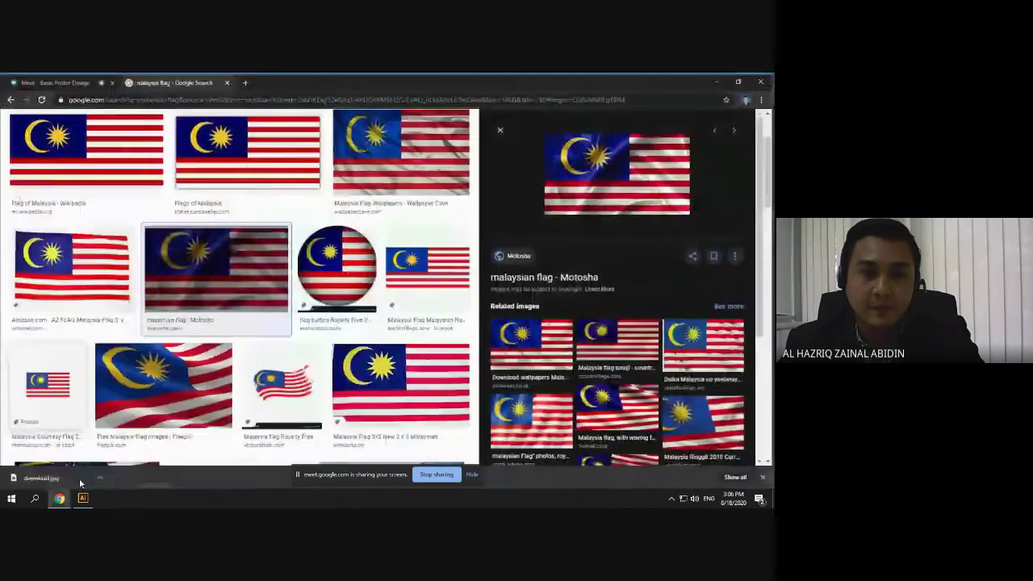
left_click(61, 82)
left_click(173, 82)
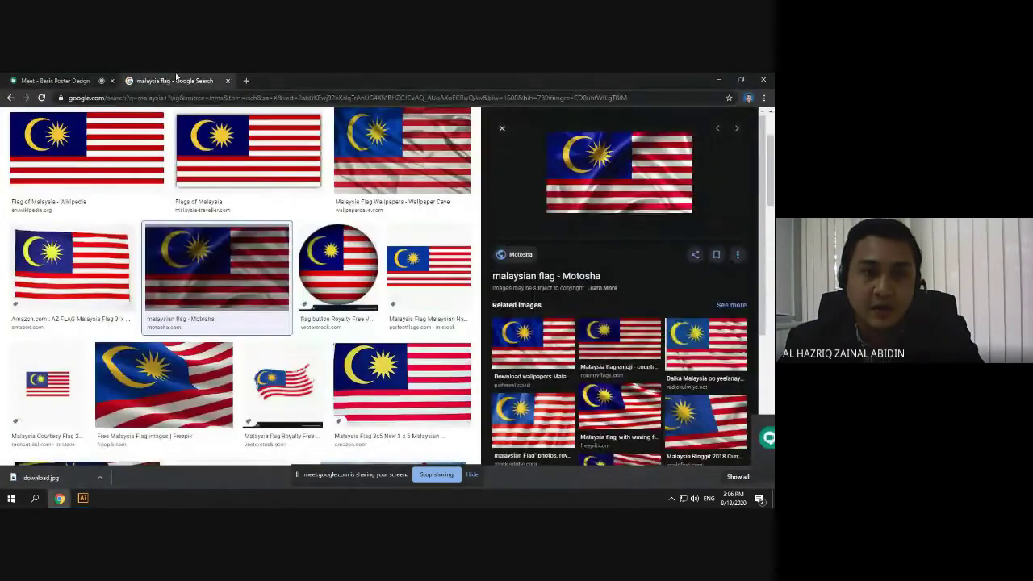
left_click(247, 81)
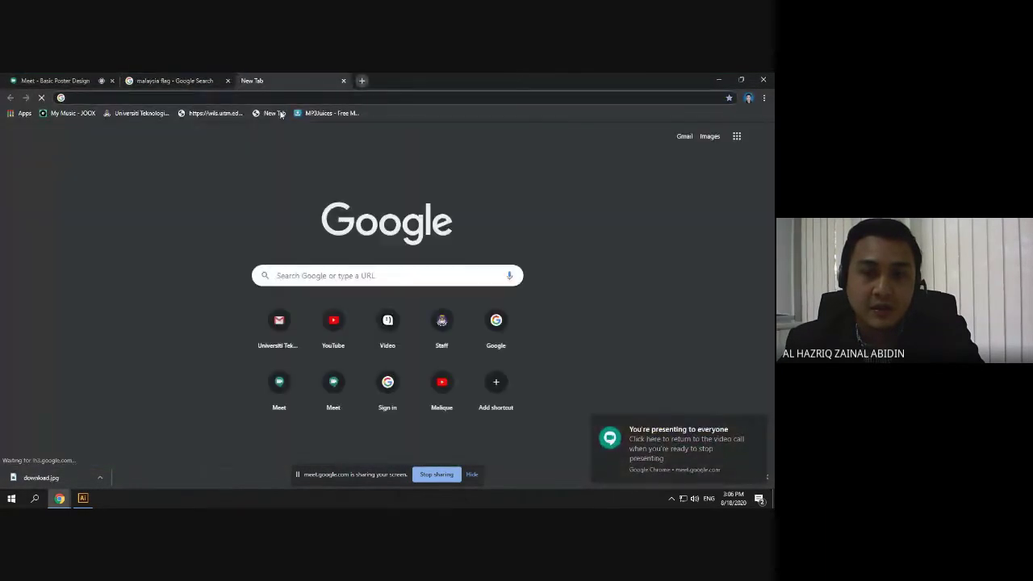
left_click(757, 424)
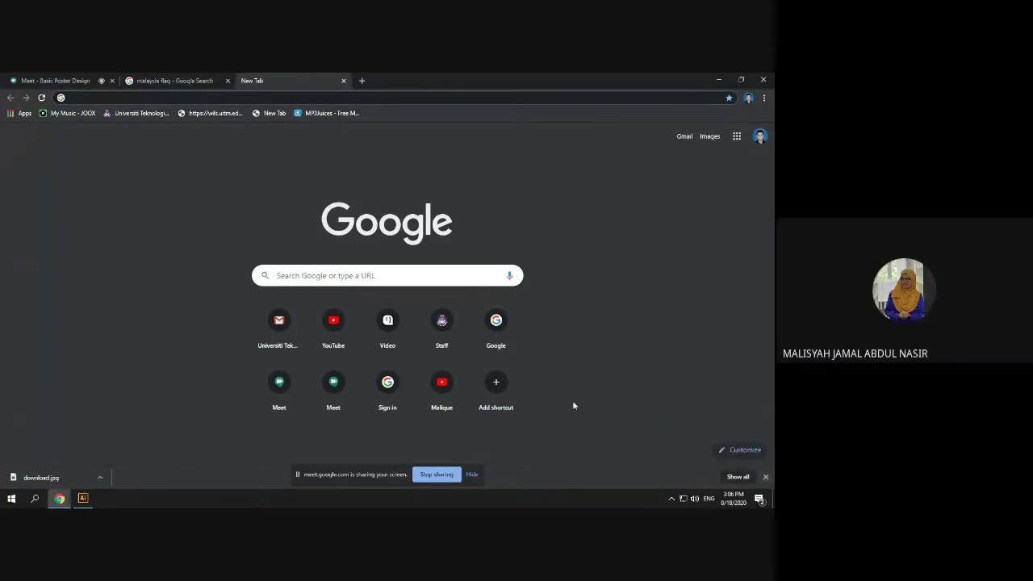
left_click(98, 77)
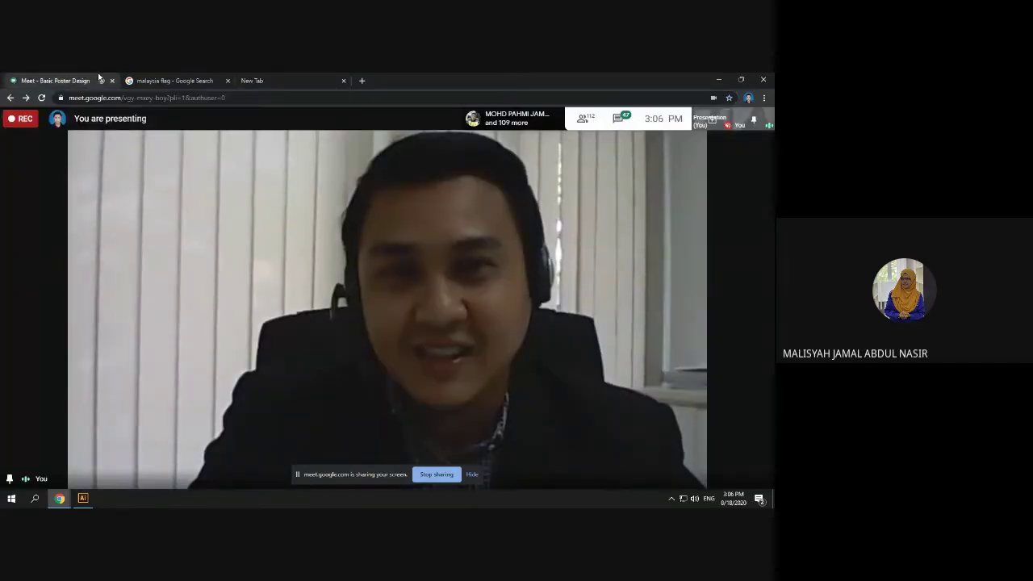
left_click(166, 80)
left_click(256, 80)
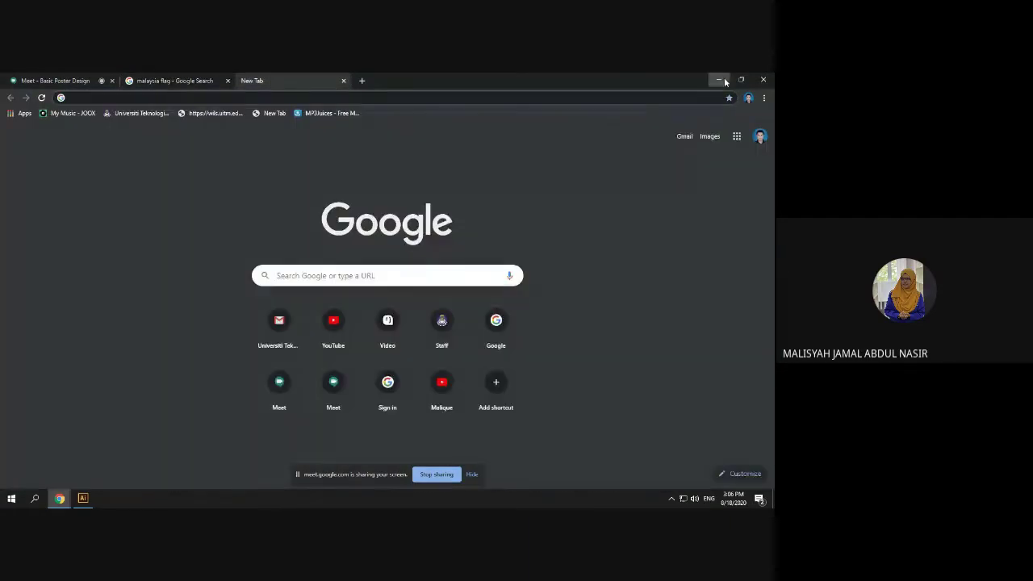
left_click(723, 80)
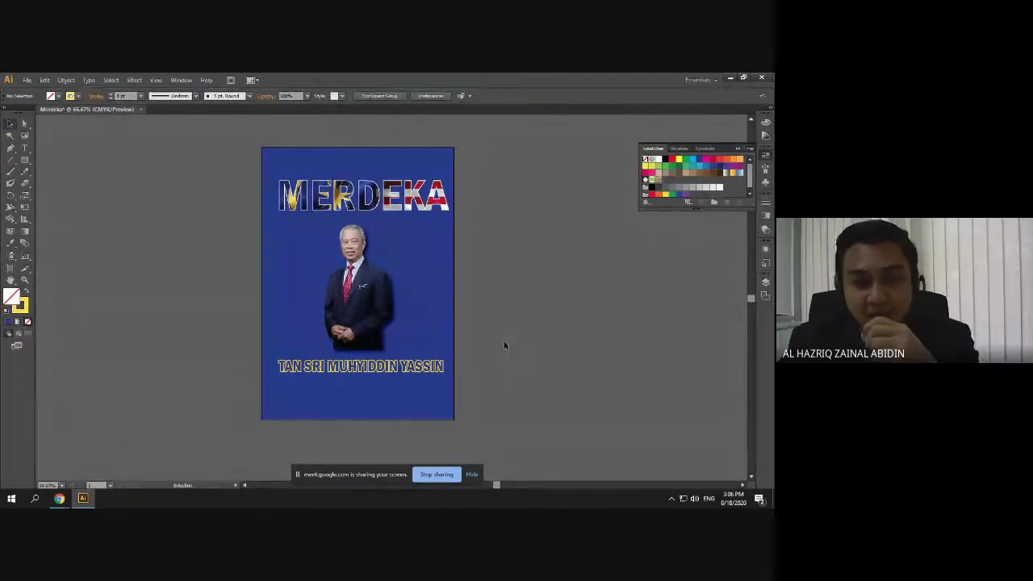
Shift the MERDEKA lettering slightly to the left on the page
left_click(430, 201)
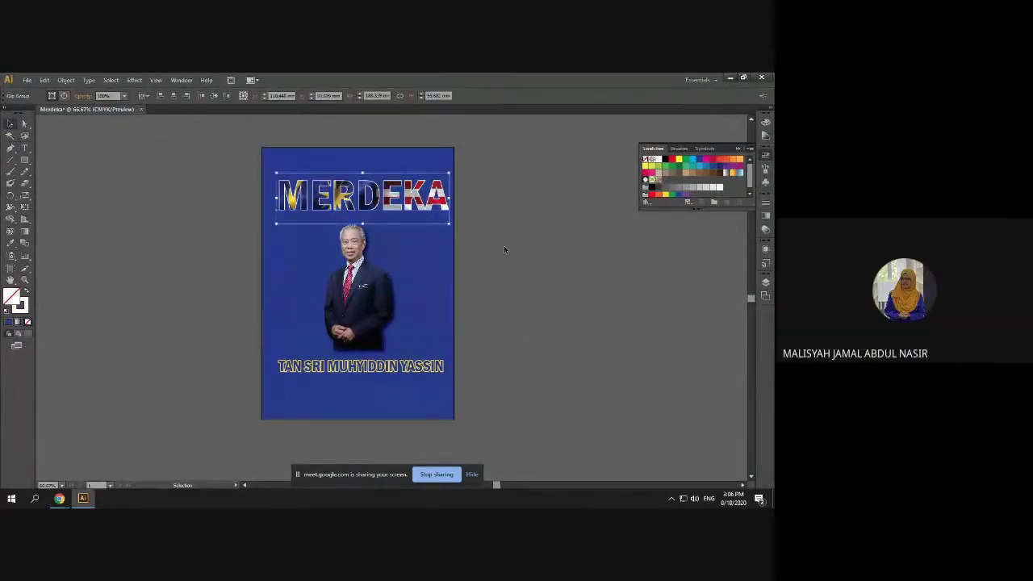
left_click(503, 248)
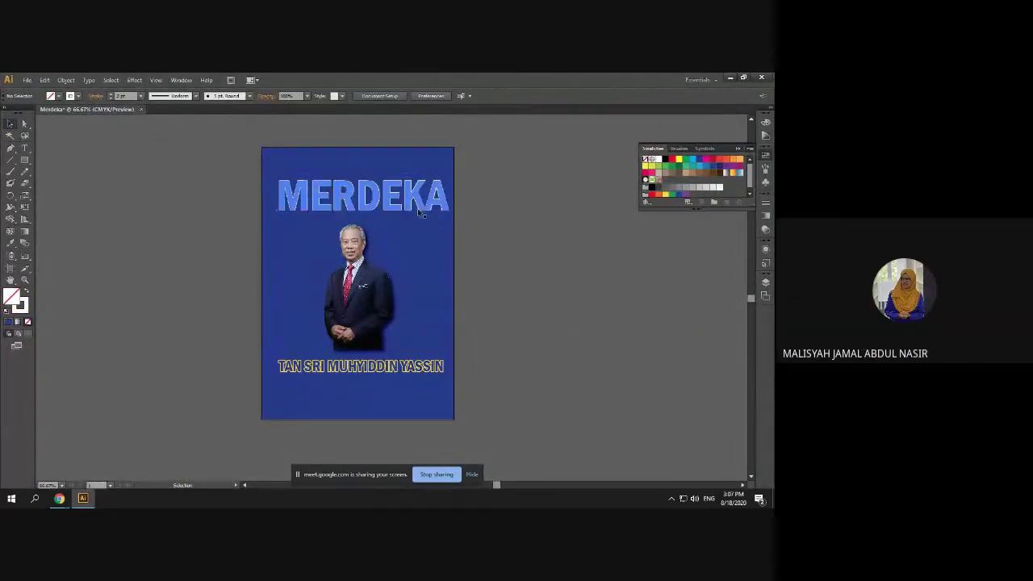
mouse_move(404, 206)
left_mouse_down()
mouse_move(387, 207)
mouse_move(404, 206)
left_mouse_up()
left_click(505, 242)
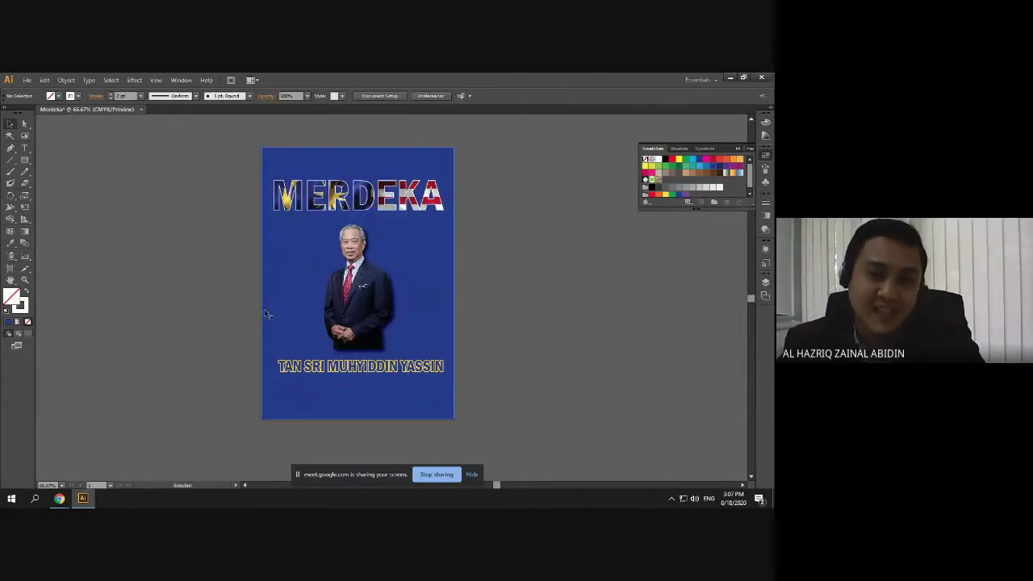
Select all poster objects and try aligning them horizontally centred, left, right, top and bottom
left_click_drag(246, 127, 363, 432)
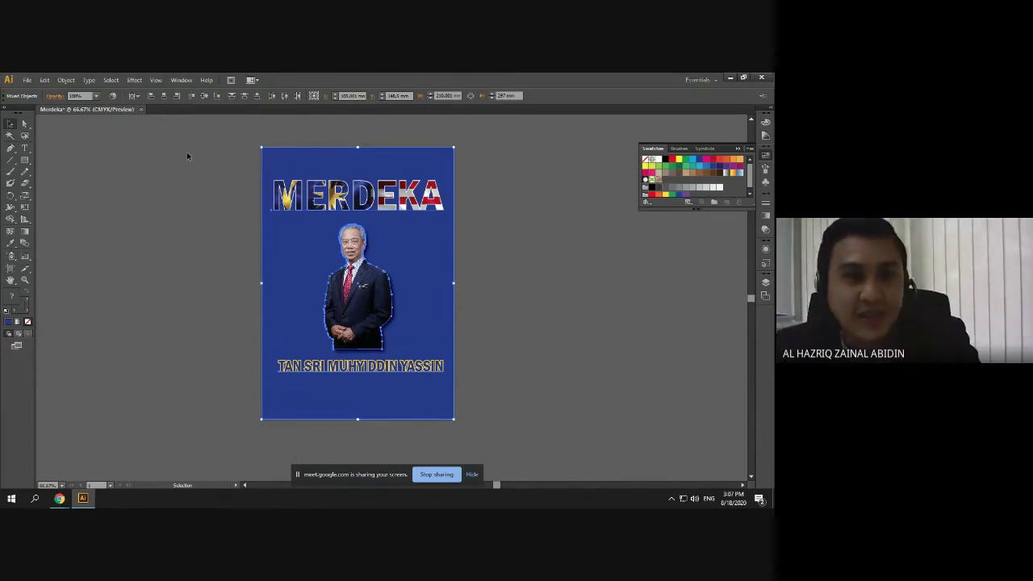
left_click(164, 95)
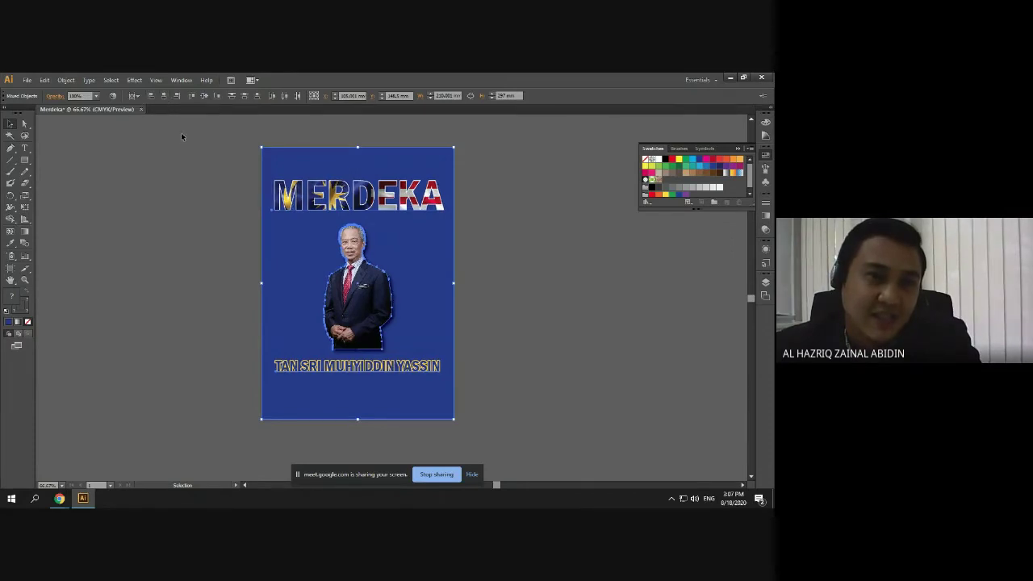
left_click(152, 96)
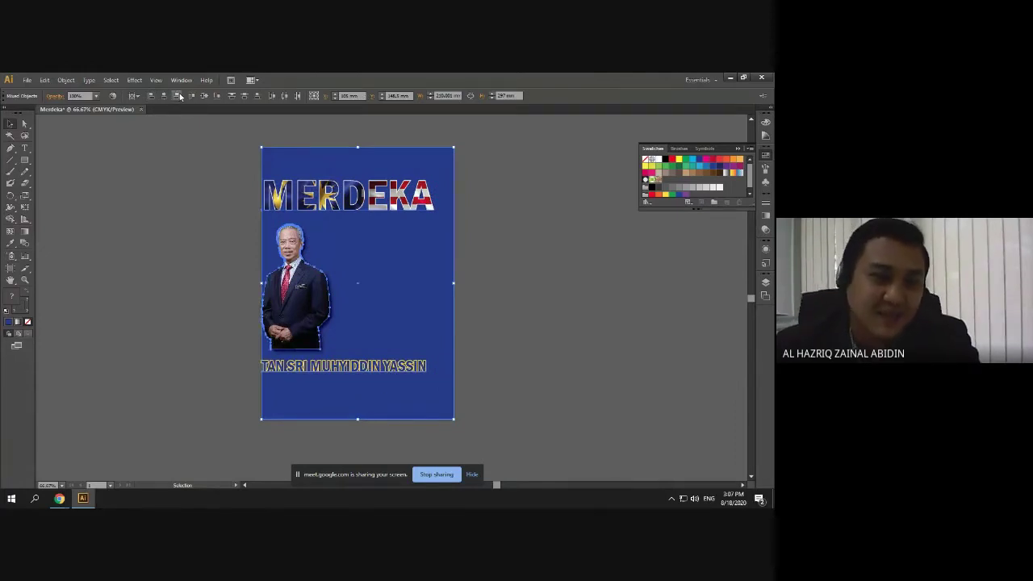
left_click(177, 96)
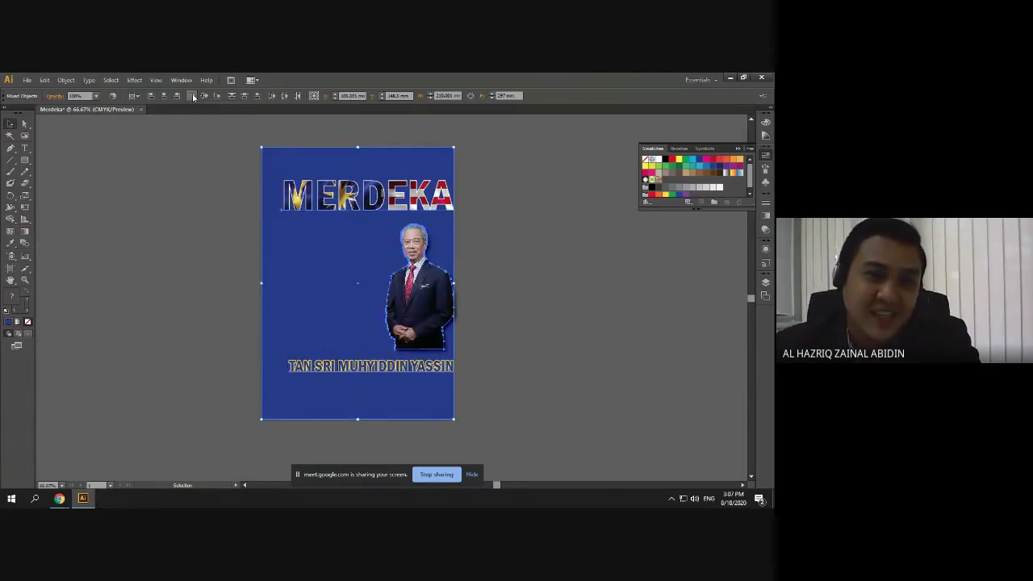
left_click(193, 96)
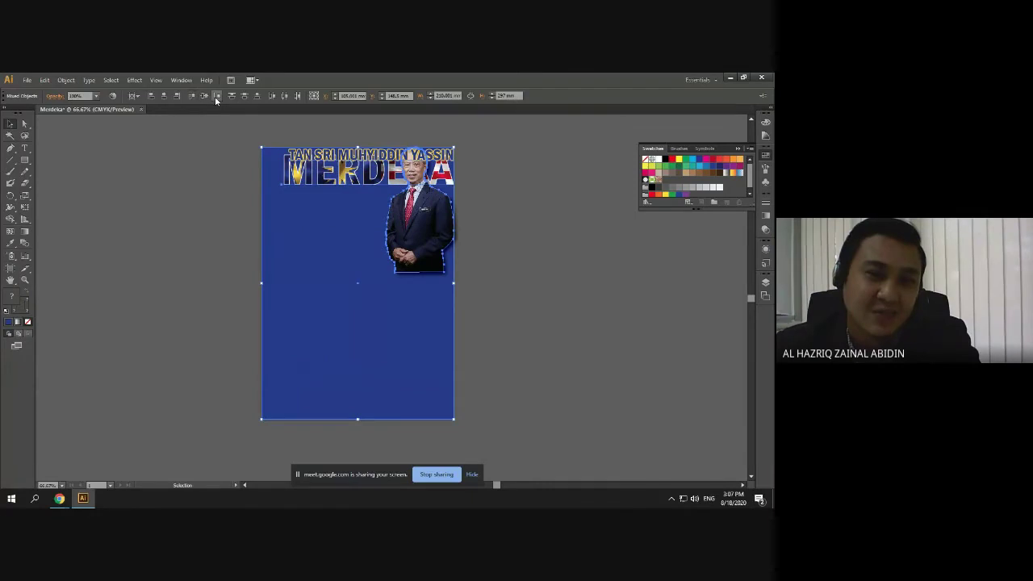
left_click(216, 96)
left_click(187, 191)
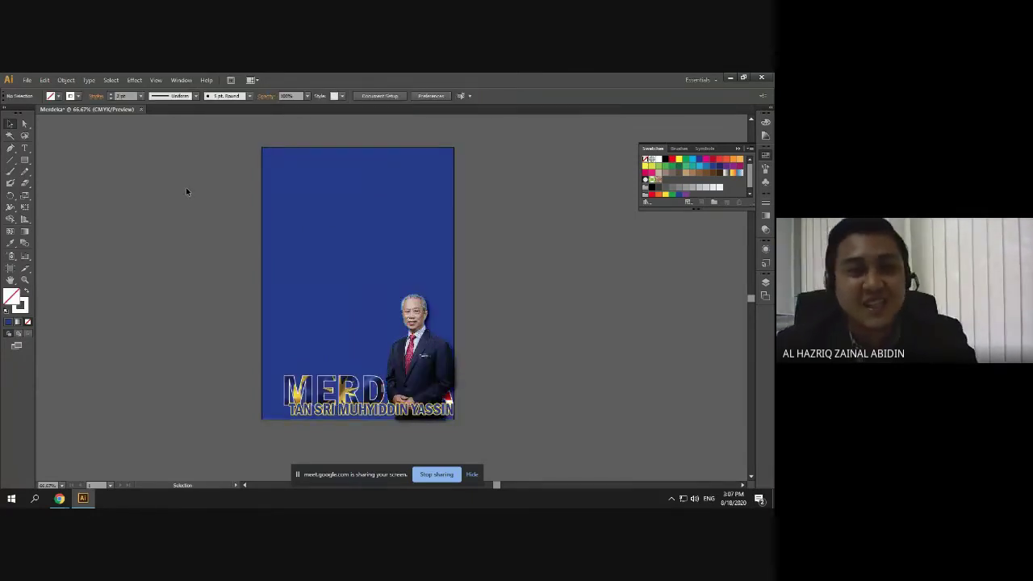
Move the MERDEKA lettering to the top of the page and the portrait to about the page's middle
left_click_drag(328, 387, 323, 173)
left_click_drag(407, 343, 351, 274)
left_click(502, 341)
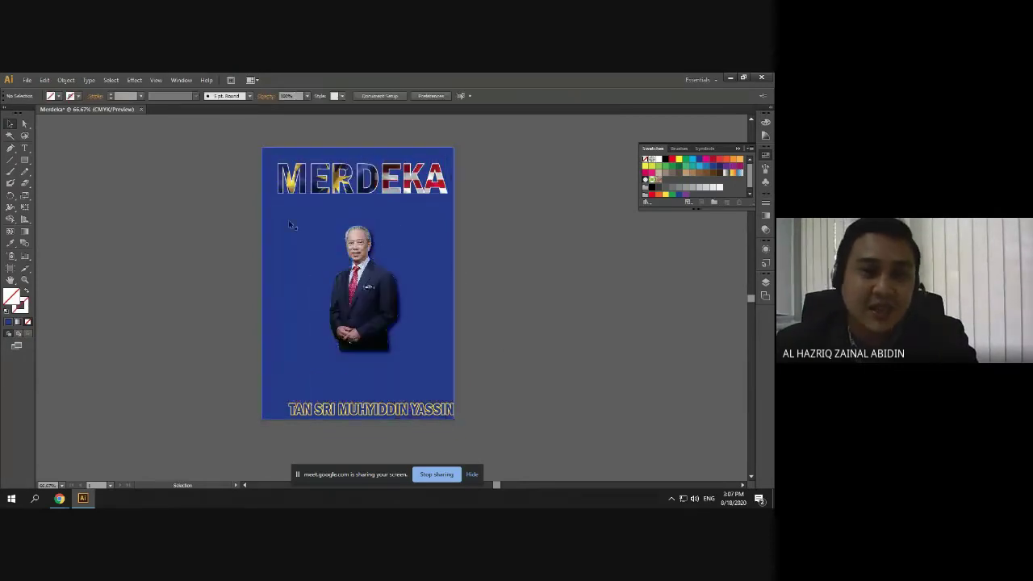
Align the portrait with the left edge of the blue background
left_click(354, 289)
left_click(295, 282, "shift")
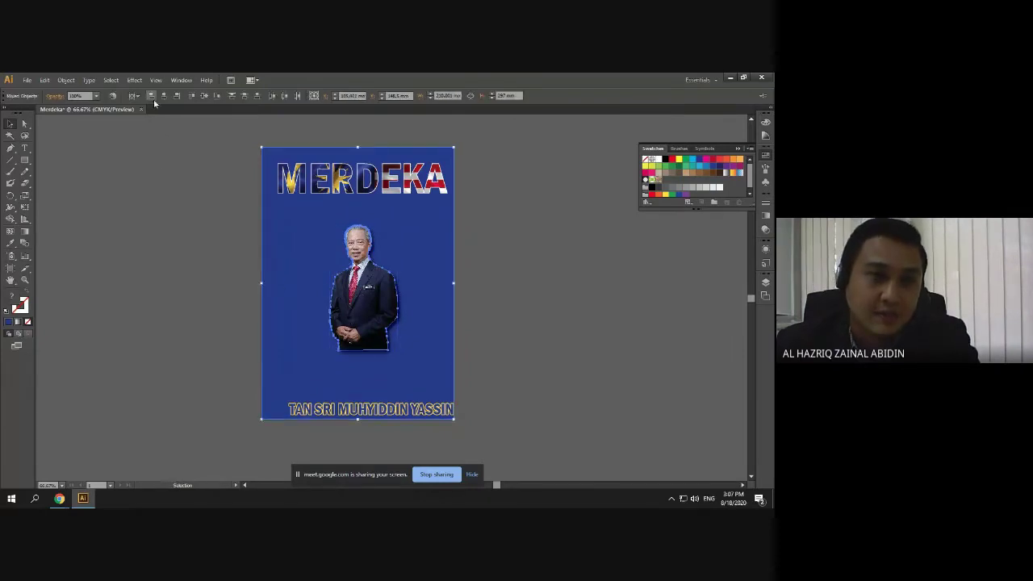
left_click(165, 192)
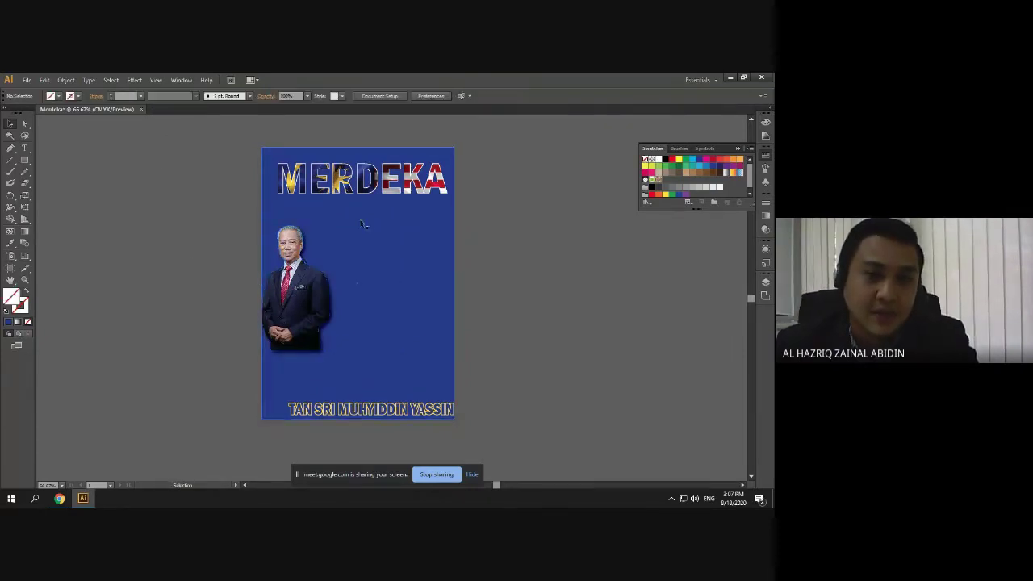
left_click(277, 345)
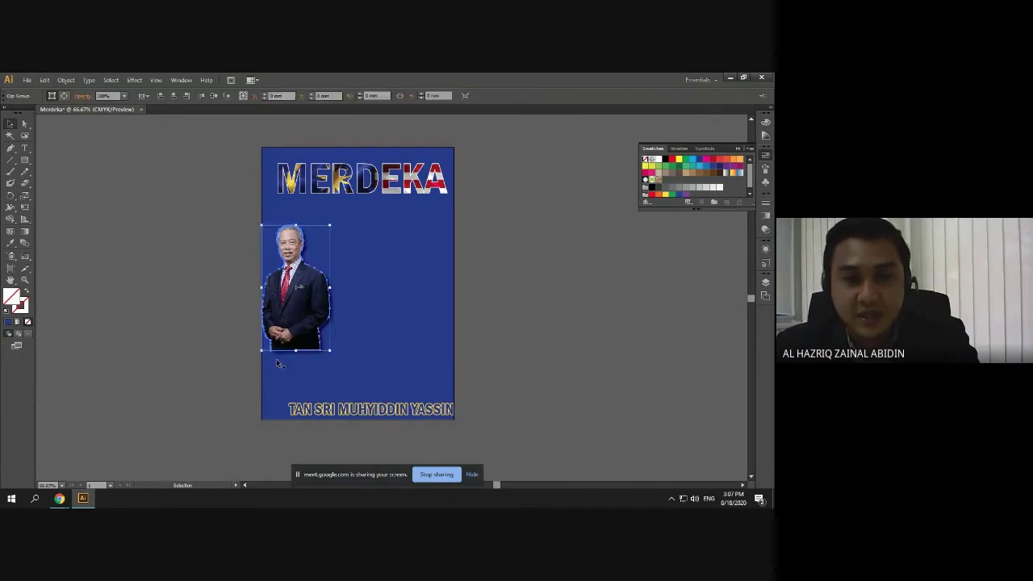
left_click(392, 298)
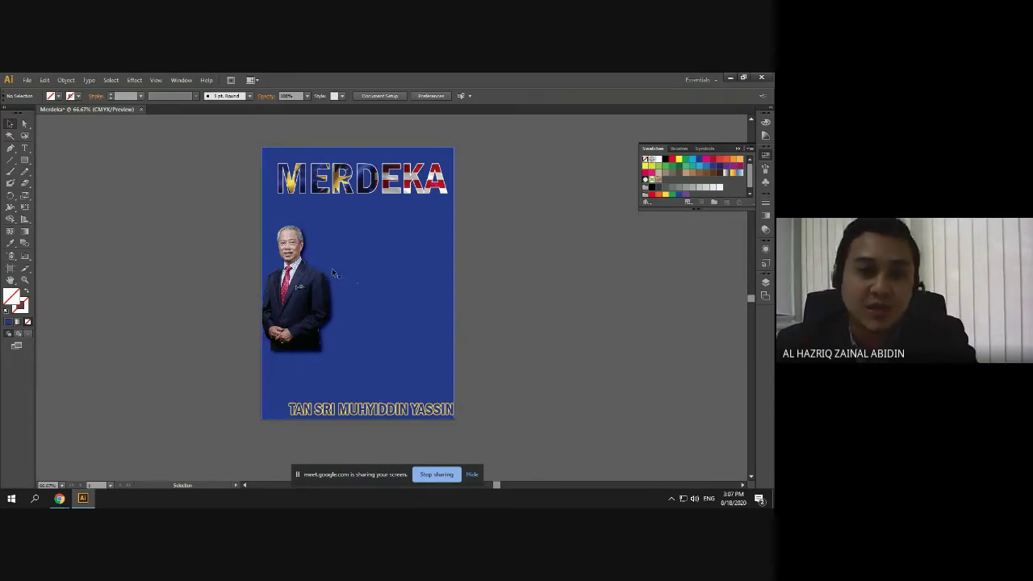
Move the portrait from the page's left edge to roughly the middle of the poster
left_click_drag(332, 268, 335, 303)
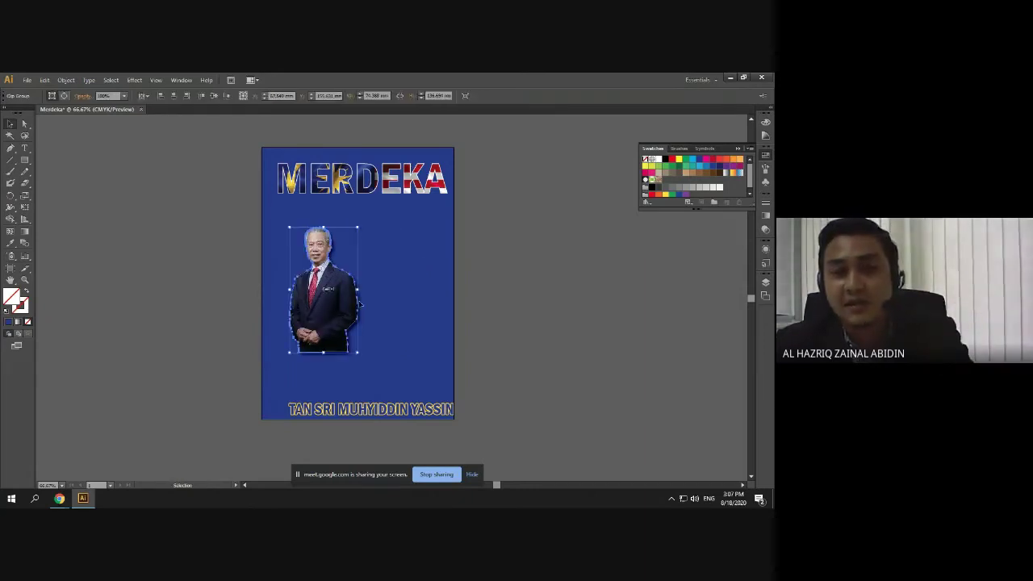
left_click(545, 315)
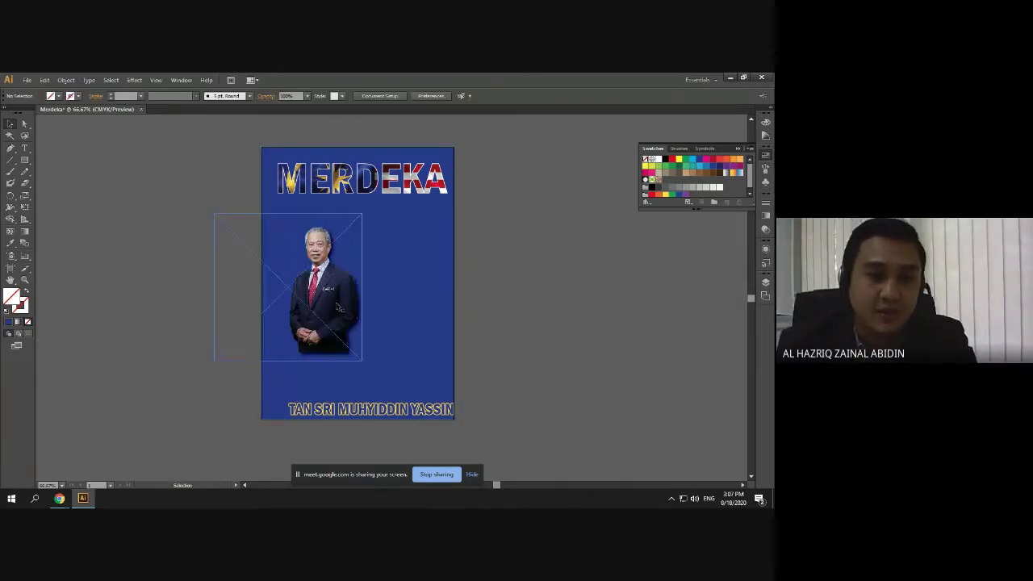
left_click_drag(338, 296, 372, 294)
left_click(495, 302)
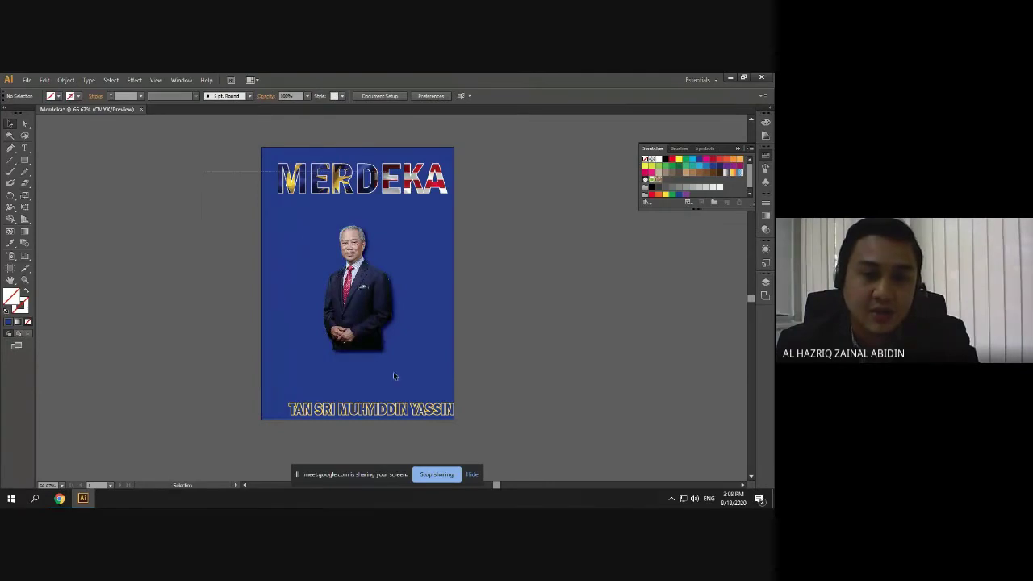
Centre the MERDEKA lettering, portrait and name text horizontally on the blue background
key("ctrl+a")
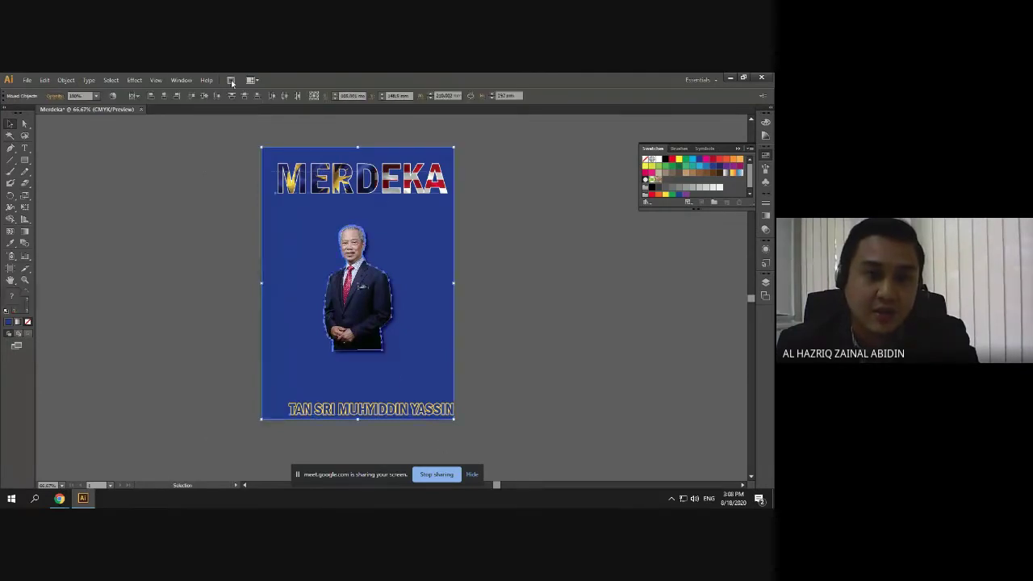
left_click(164, 96)
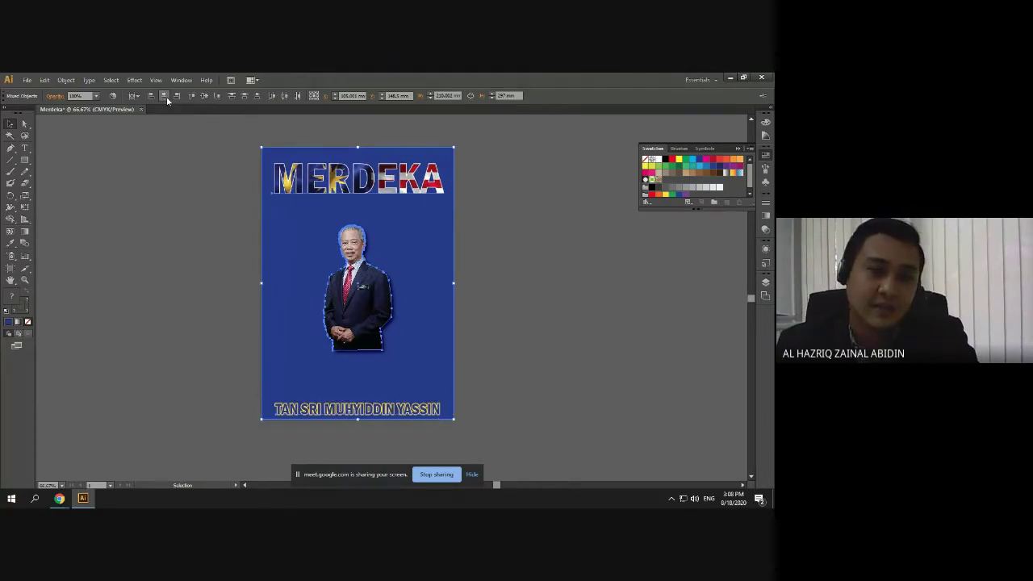
left_click(172, 235)
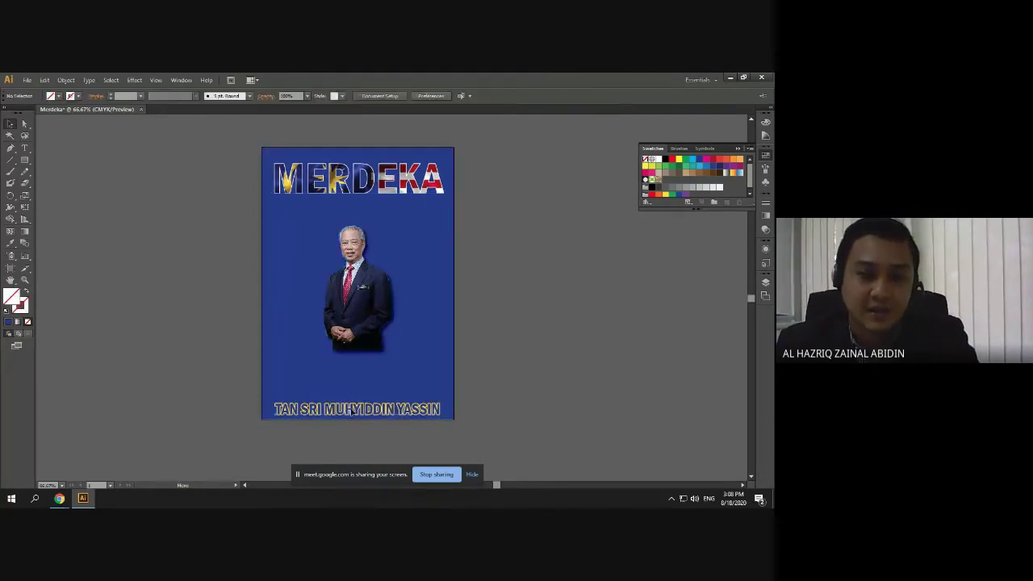
Move the yellow-outlined name text up between the portrait and the page's lower edge, and fine-tune the portrait's position
left_click_drag(350, 410, 376, 370)
left_click(634, 394)
scroll(315, 425, "up", 1)
left_click_drag(366, 246, 375, 248)
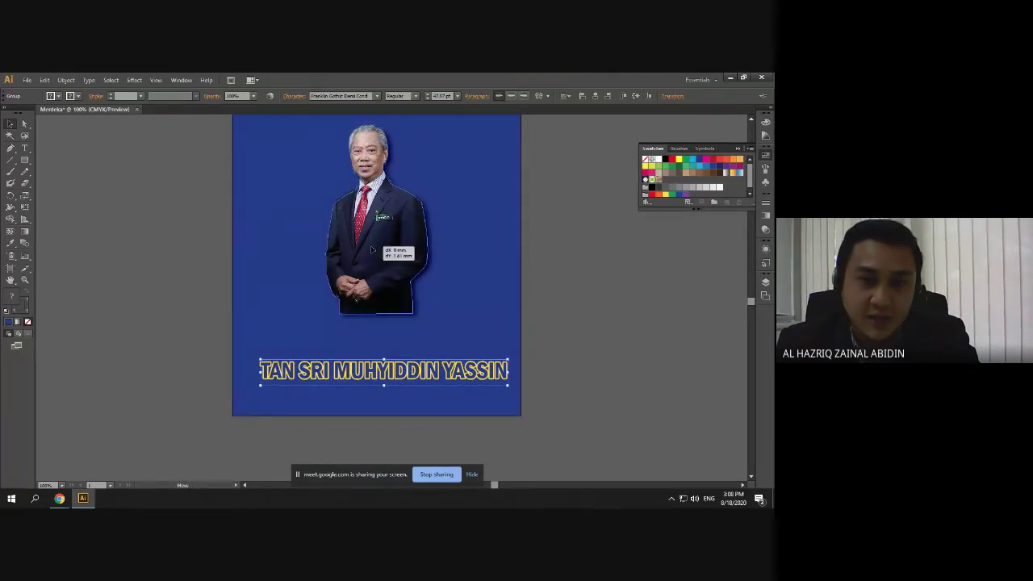
left_click(373, 249)
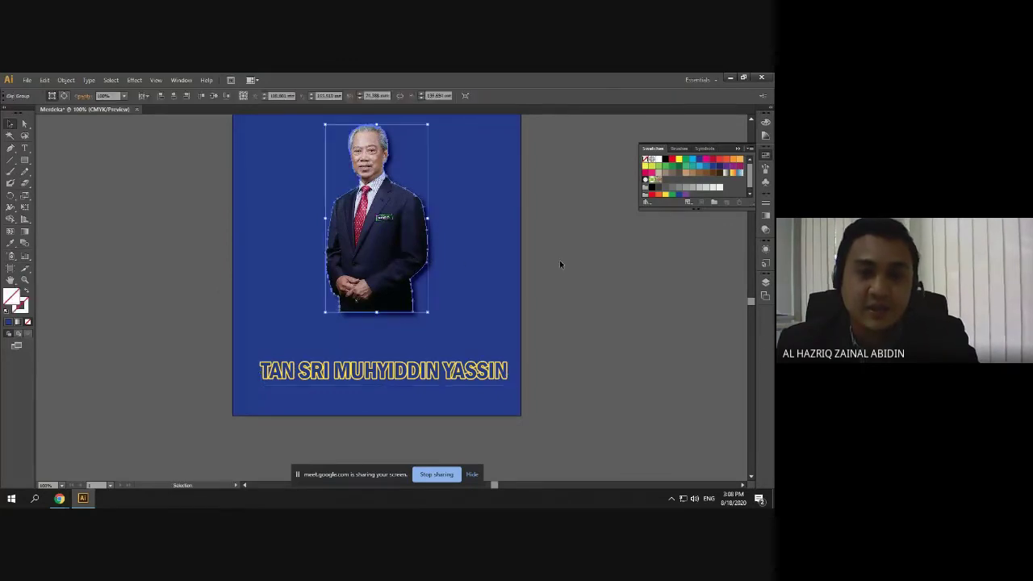
left_click(524, 301)
scroll(523, 301, "down", 1)
scroll(517, 327, "right", 2)
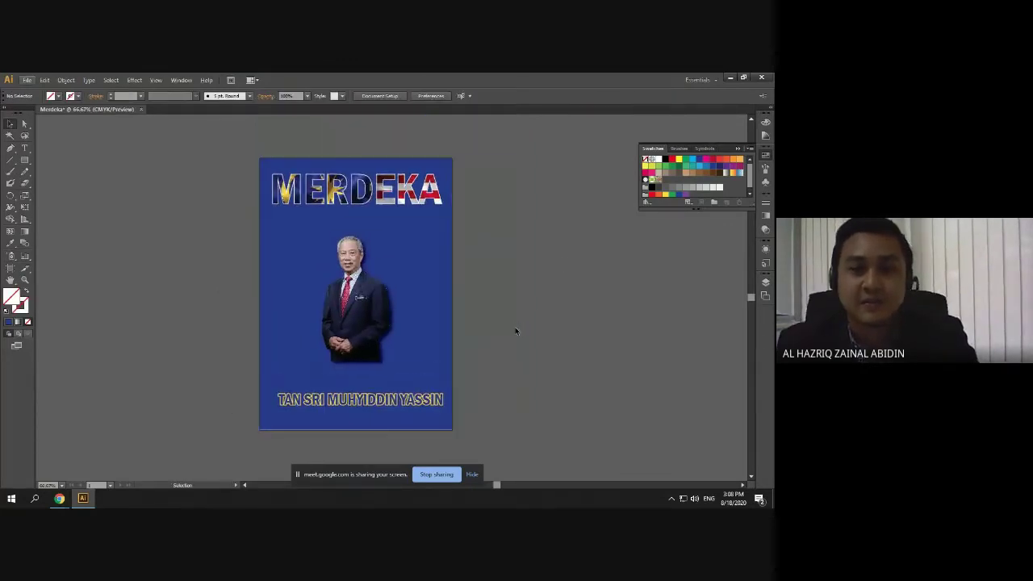
Switch to the blank Chrome tab and search Google for "LOGO KORPORAT UITM"
mouse_move(58, 498)
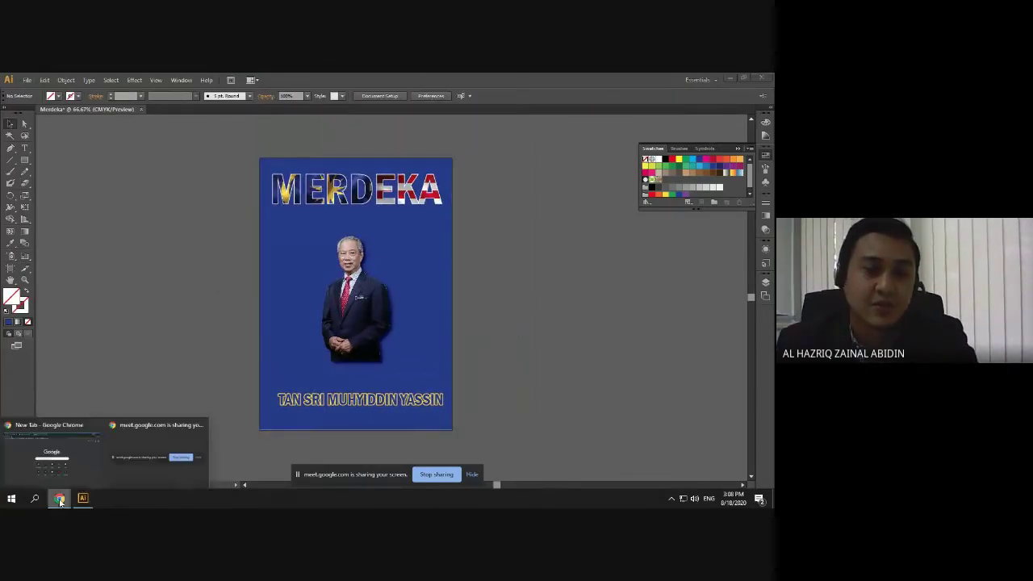
left_click(123, 423)
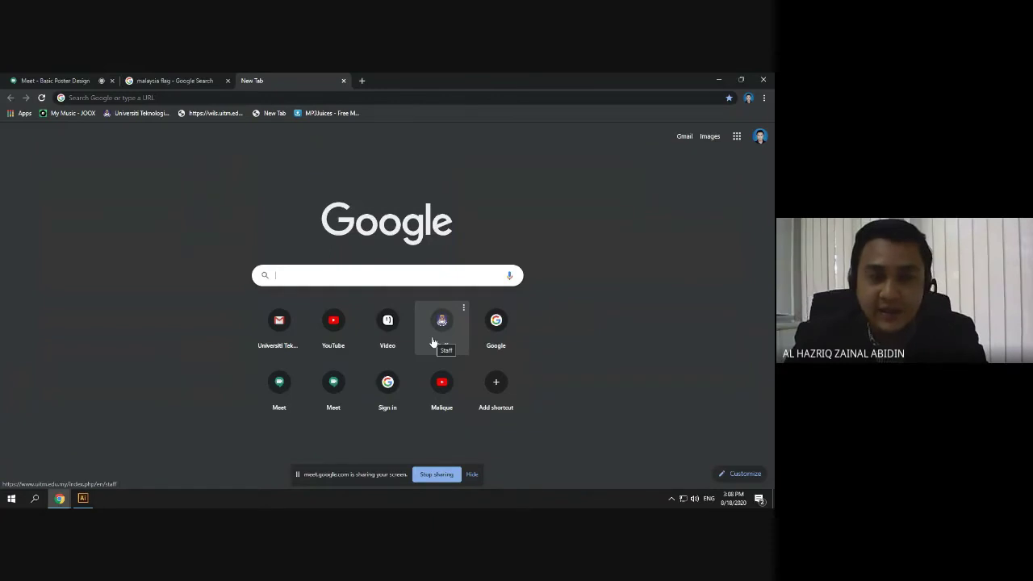
type("LOGO KOR")
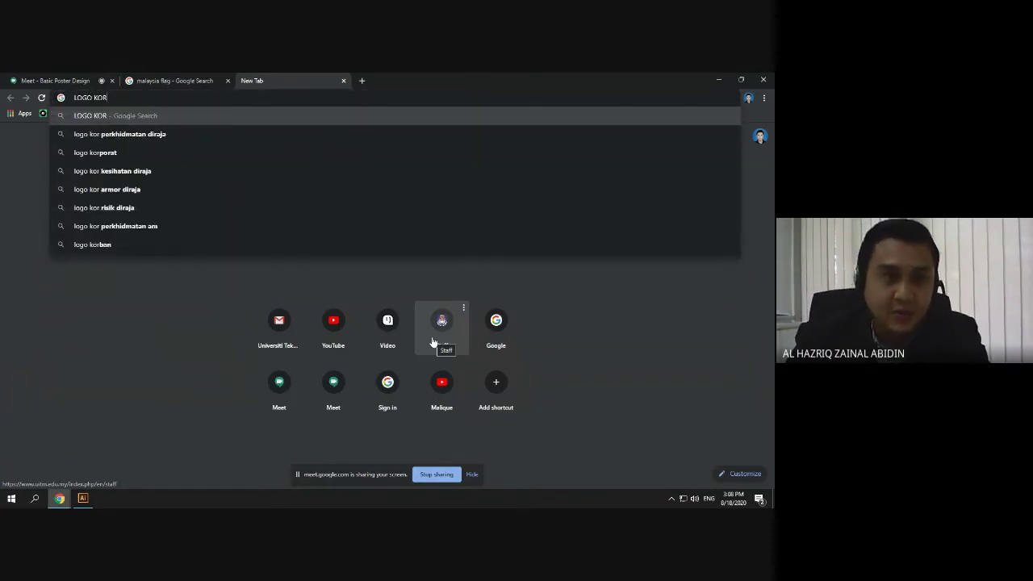
type("PORAT UITM")
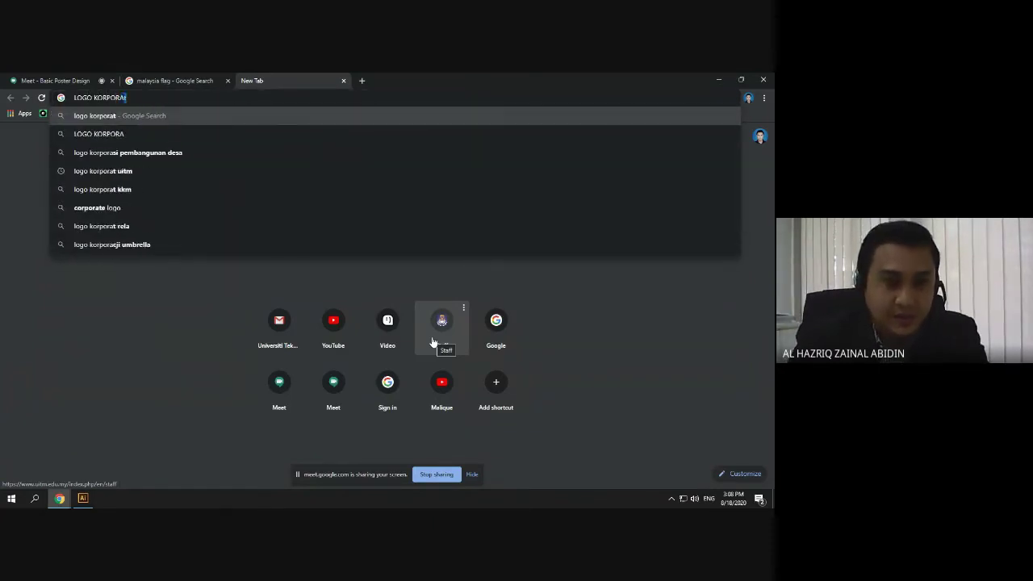
key("Return")
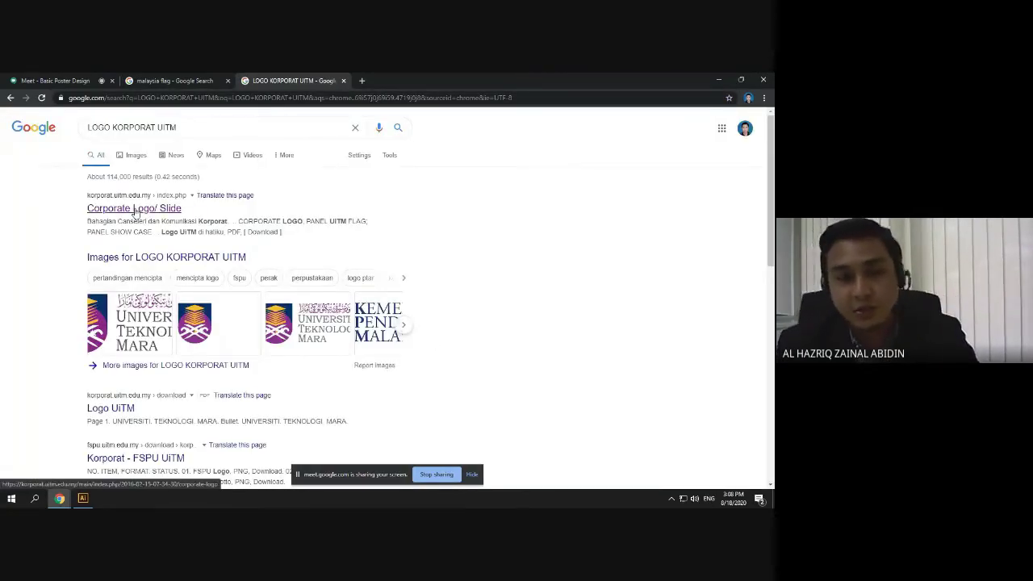
Open the "Corporate Logo/ Slide" search result from korporat.uitm.edu.my
left_click(136, 210)
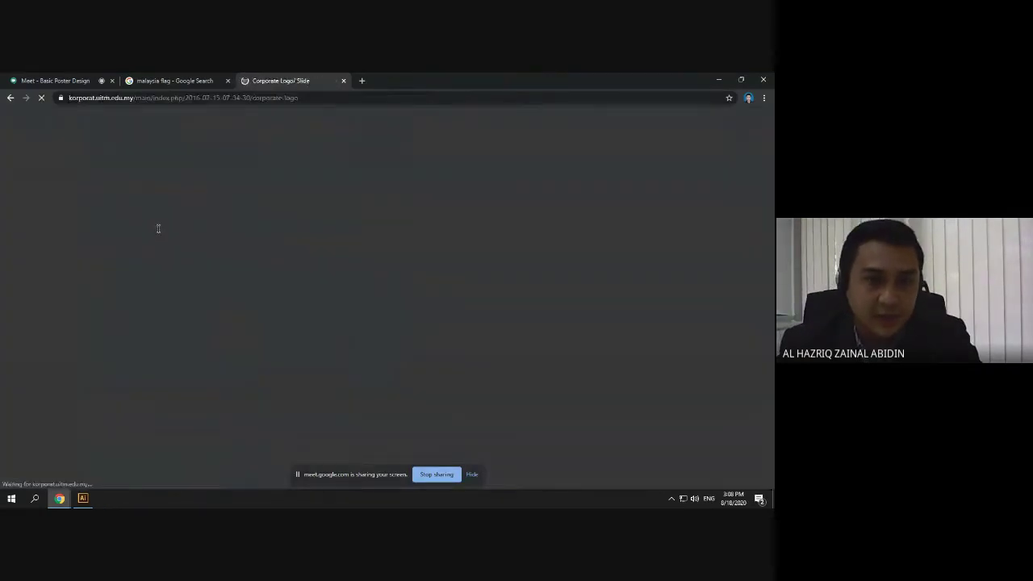
Search Google for "logo uitm" in a new browser tab
key("ctrl+t")
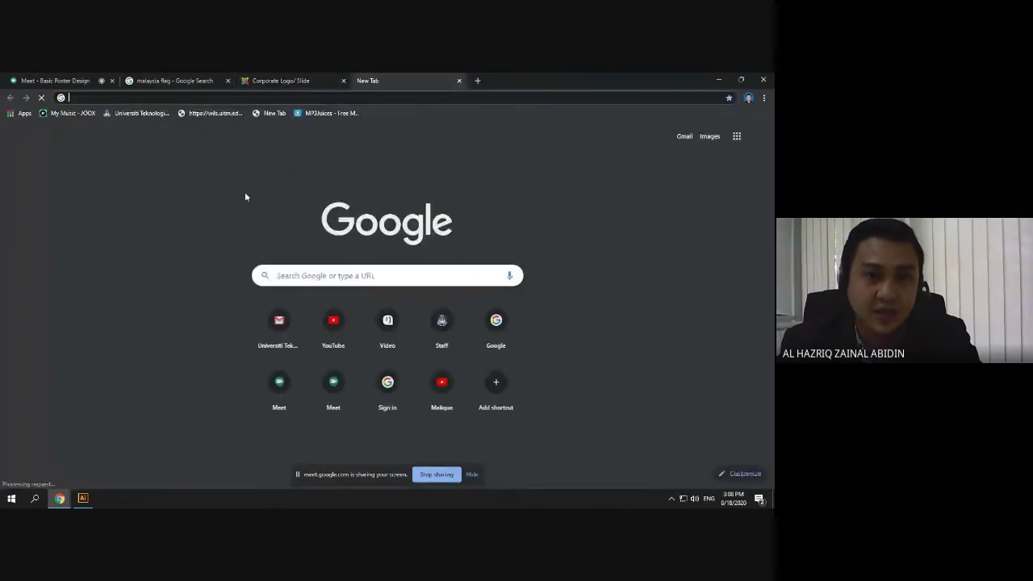
left_click(326, 275)
type("LOG")
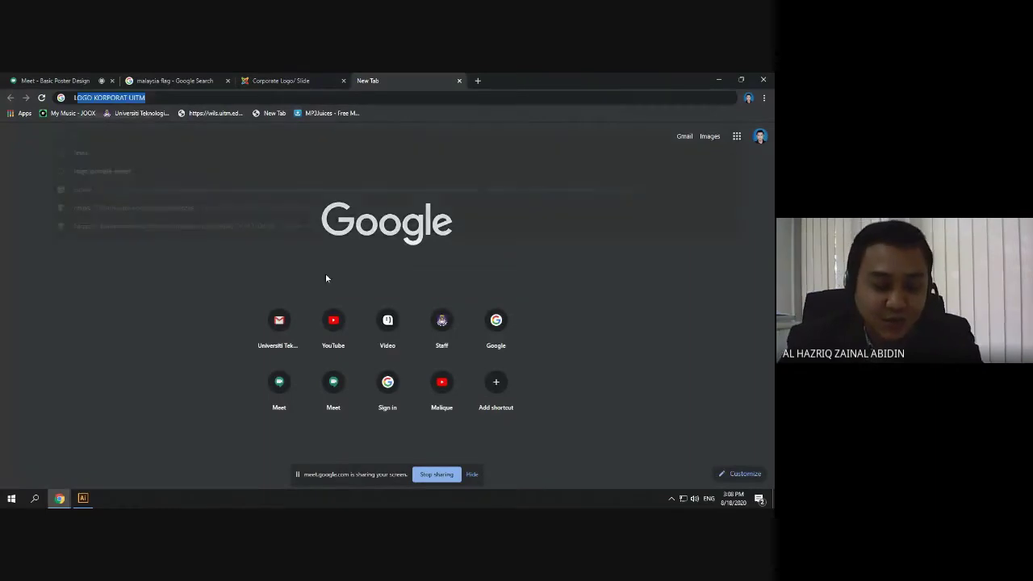
type("O")
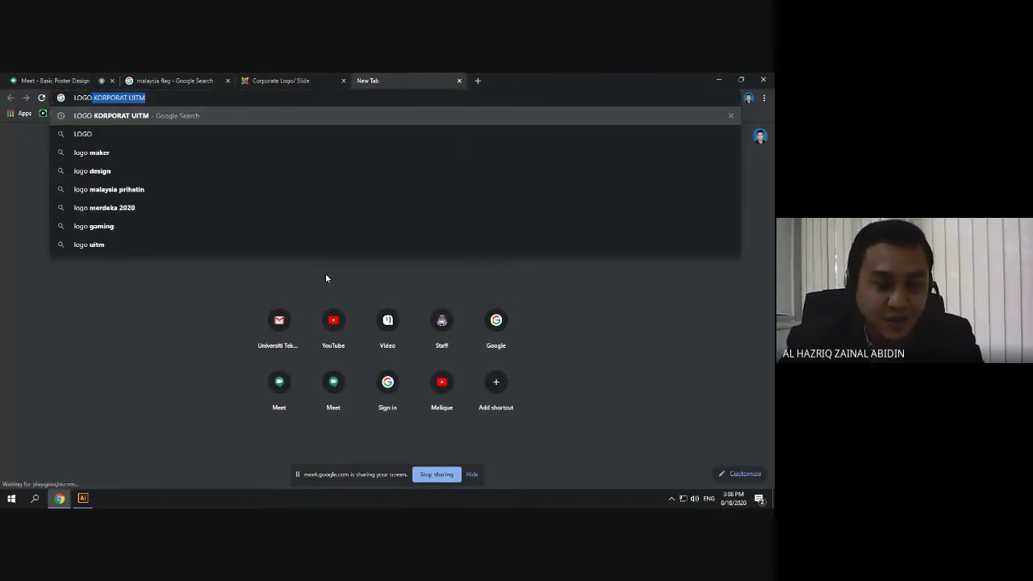
type(" UII")
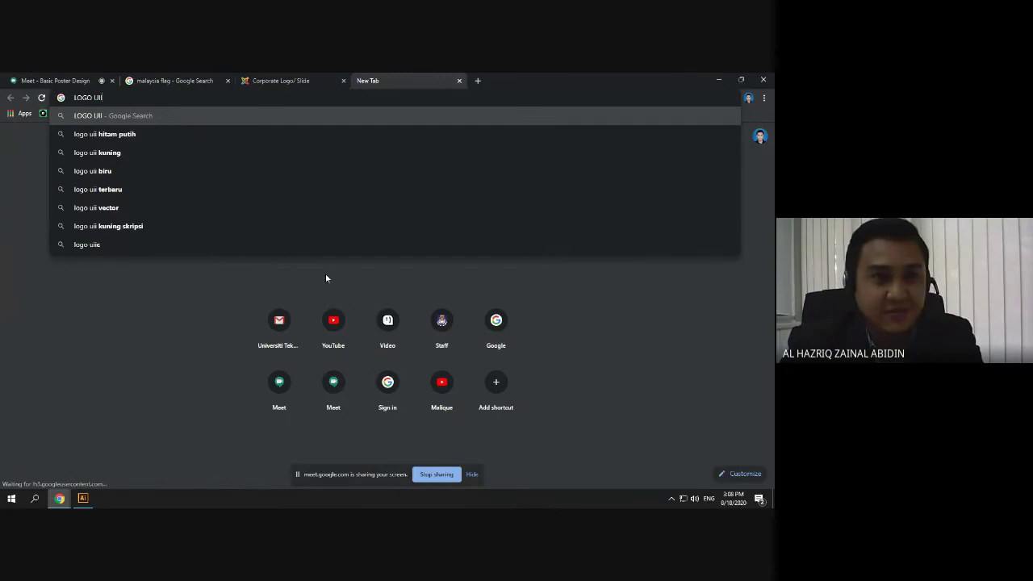
key("BackSpace")
type("TM")
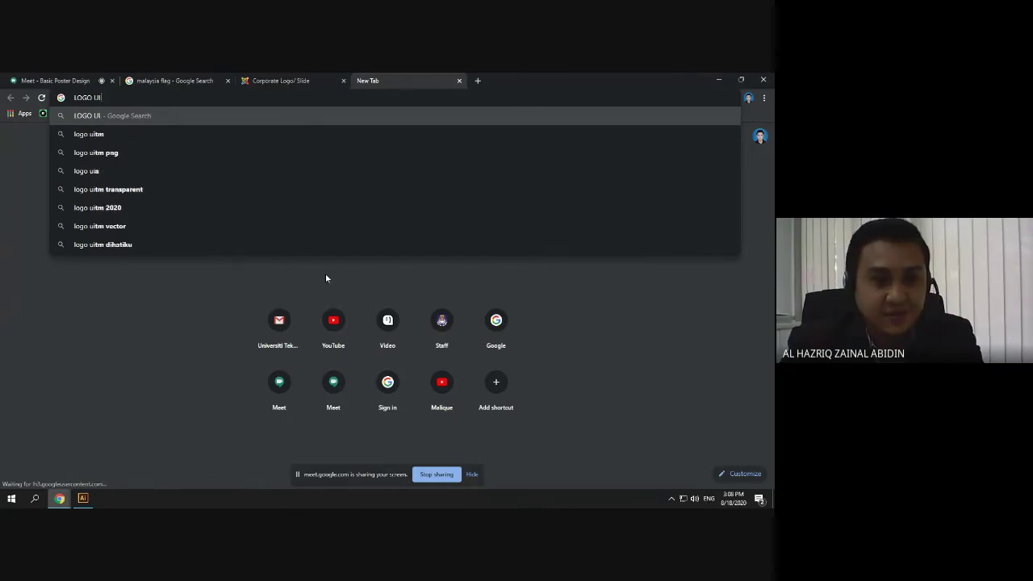
key("Return")
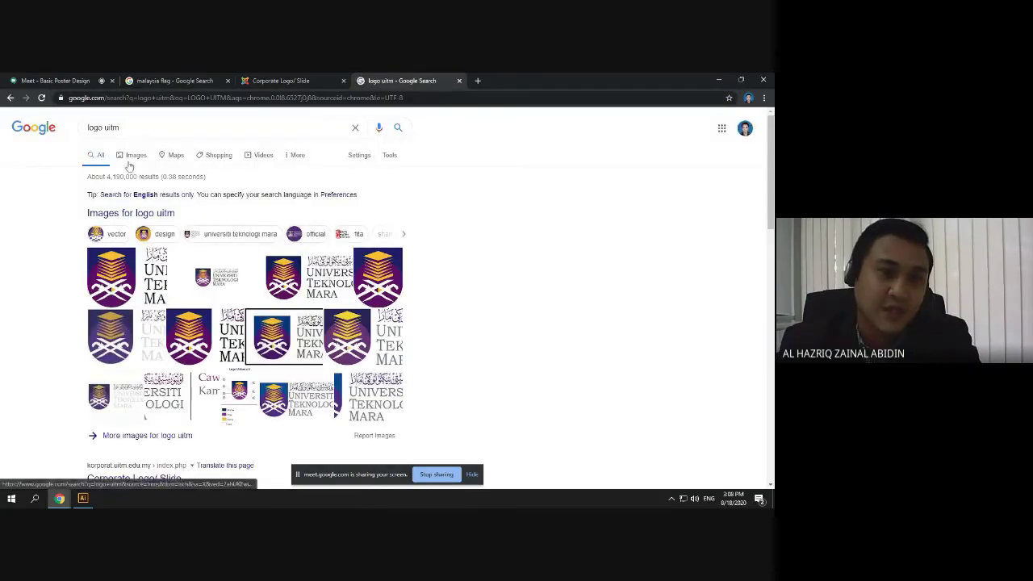
View the image results for the UiTM logo, preview the Freebie Supply version and close the search tab
left_click(130, 156)
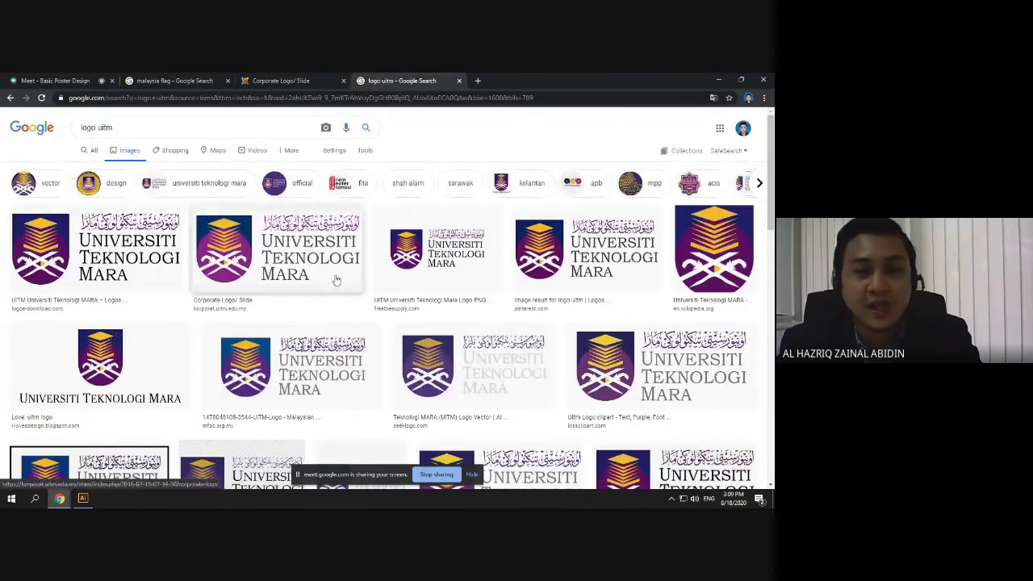
left_click(446, 269)
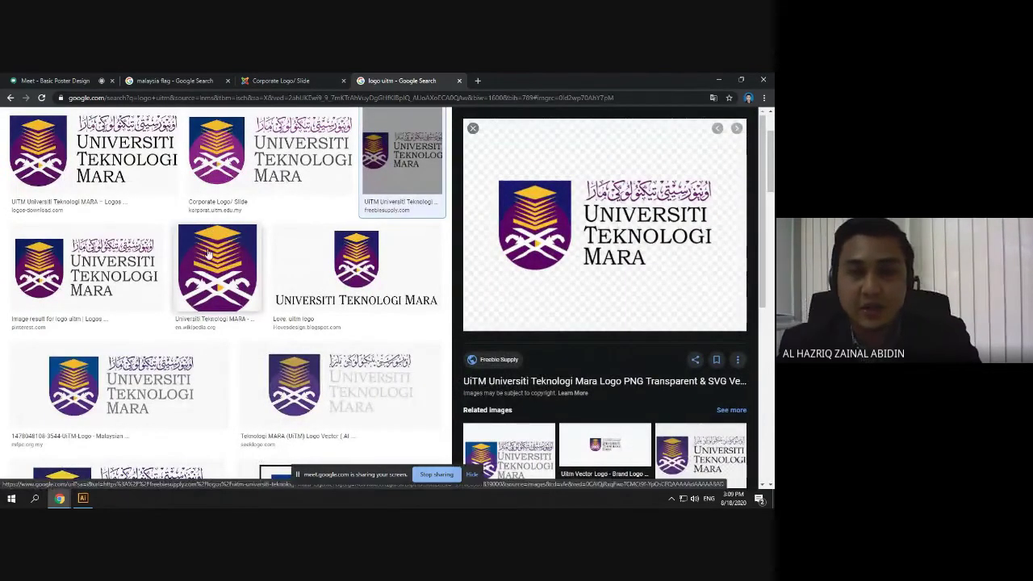
left_click(460, 82)
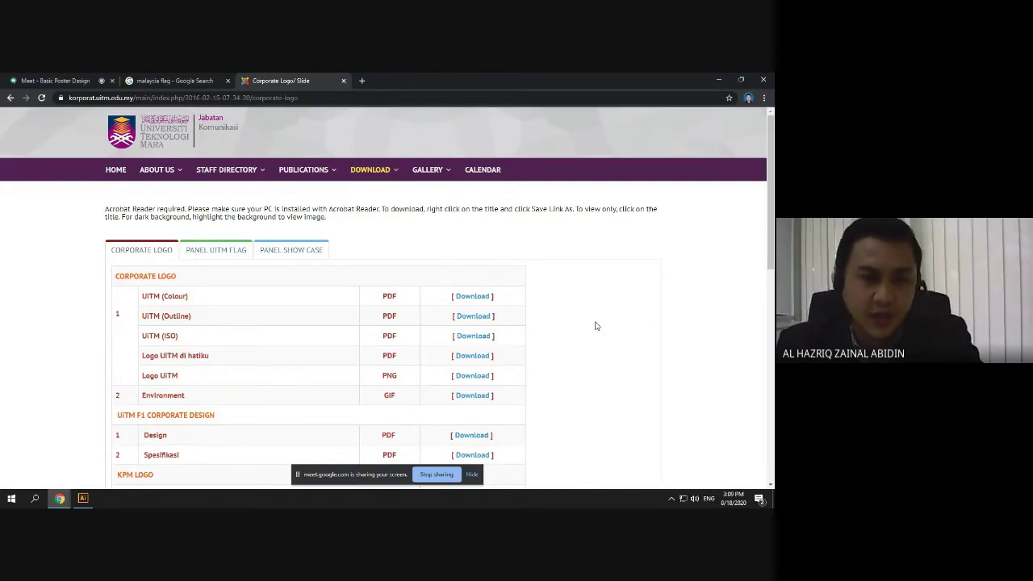
Download the Logo Cawangan AI file from the corporate logo list and open it in a maximized Illustrator window
scroll(595, 326, "down", 5)
scroll(274, 218, "up", 5)
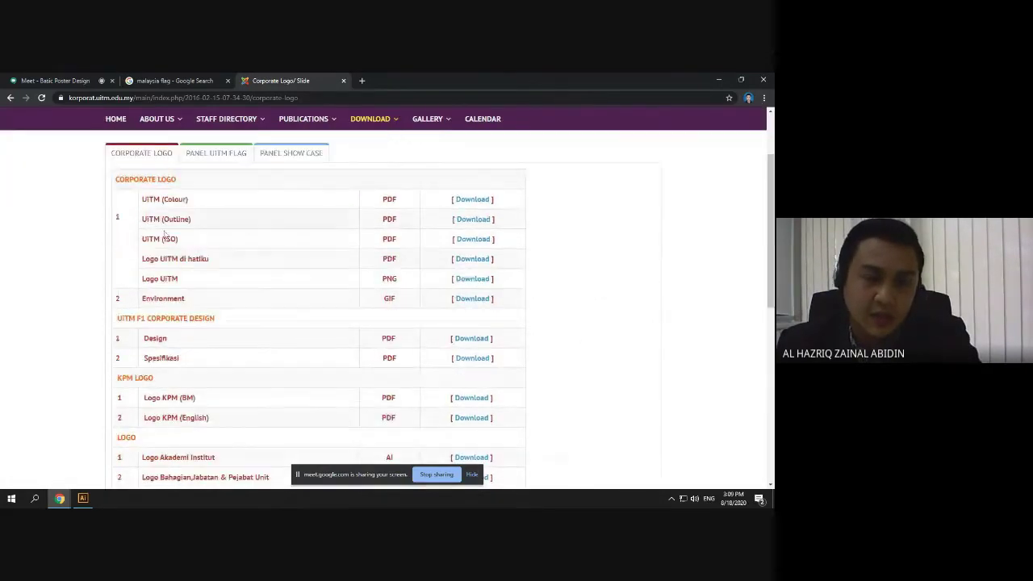
scroll(168, 235, "down", 3)
scroll(171, 240, "down", 1)
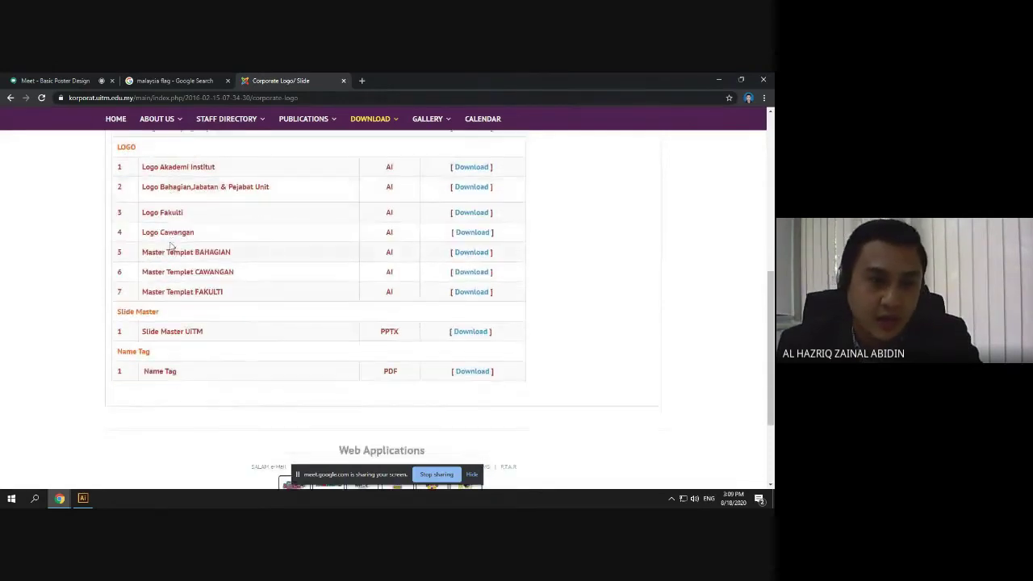
scroll(168, 247, "up", 1)
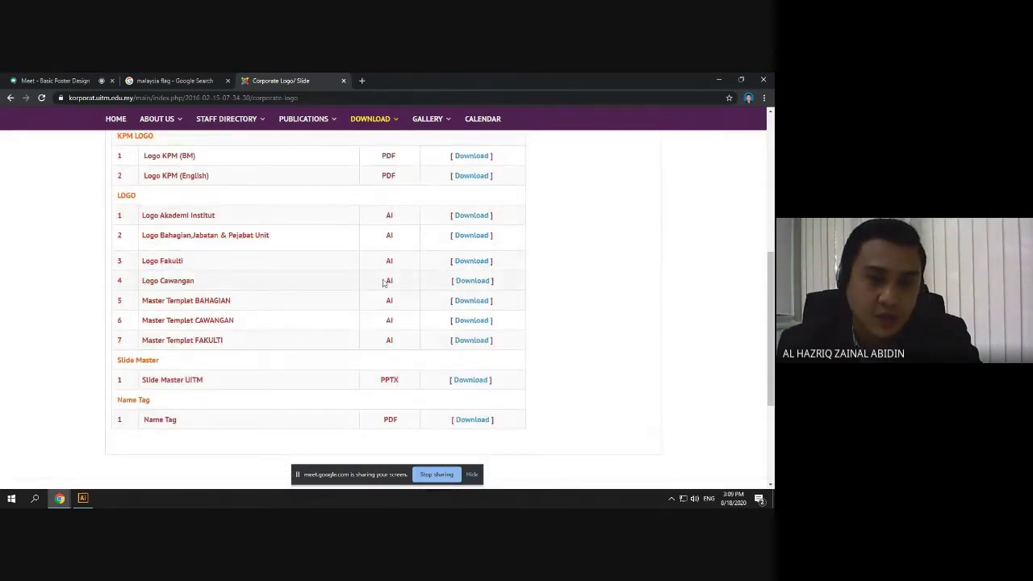
left_click(472, 281)
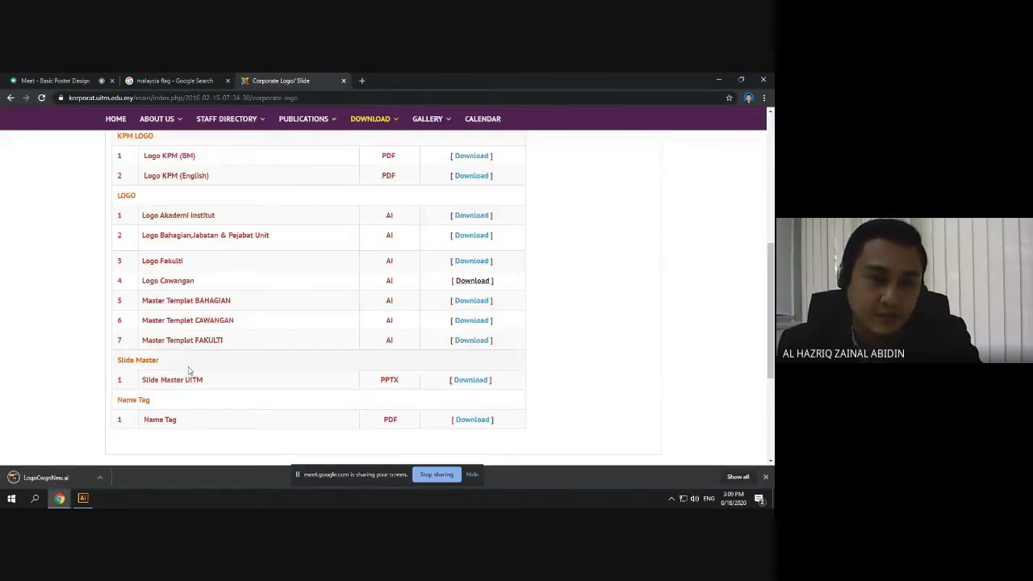
left_click(44, 477)
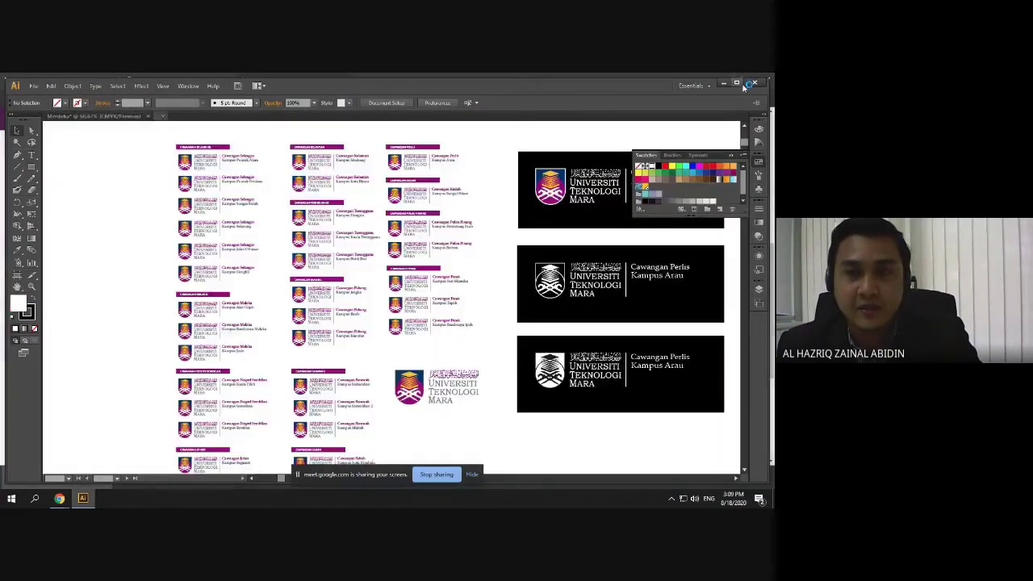
left_click(743, 86)
Delete the complete Cawangan Negeri Sembilan, Kampus Rembau logo from the campus logo sheet
scroll(286, 292, "down", 5)
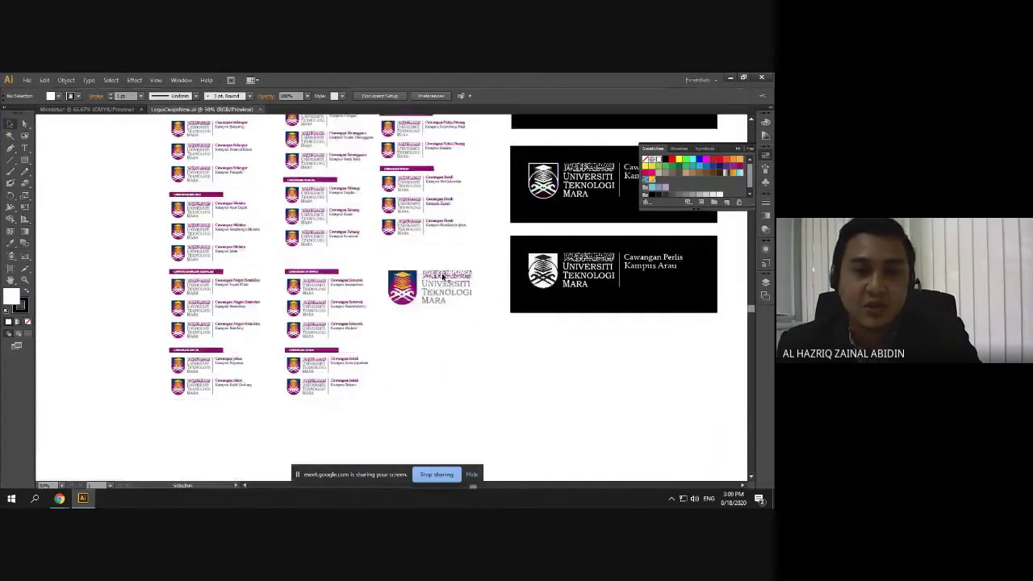
scroll(286, 288, "up", 2)
scroll(278, 254, "up", 1)
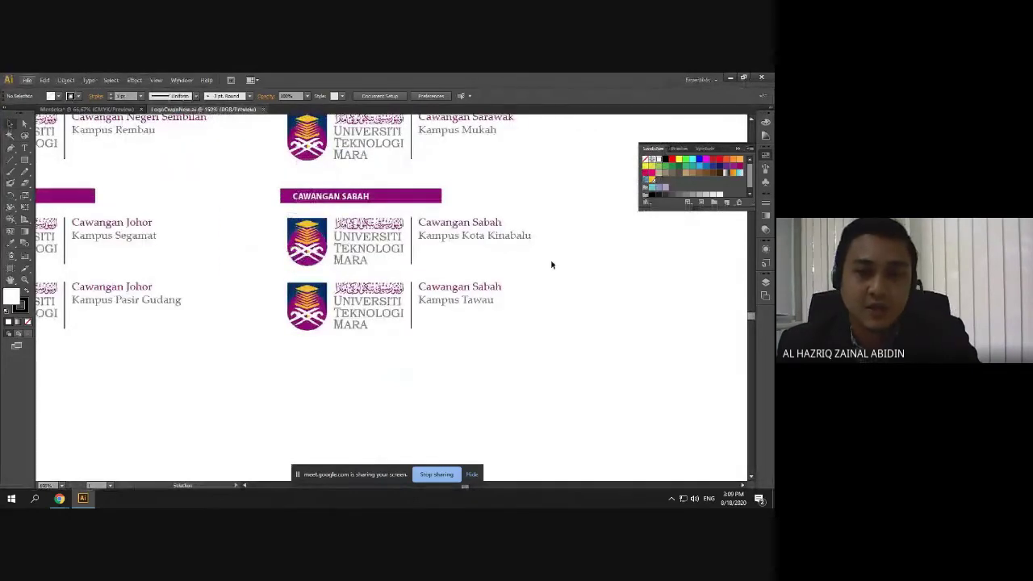
scroll(568, 254, "down", 1)
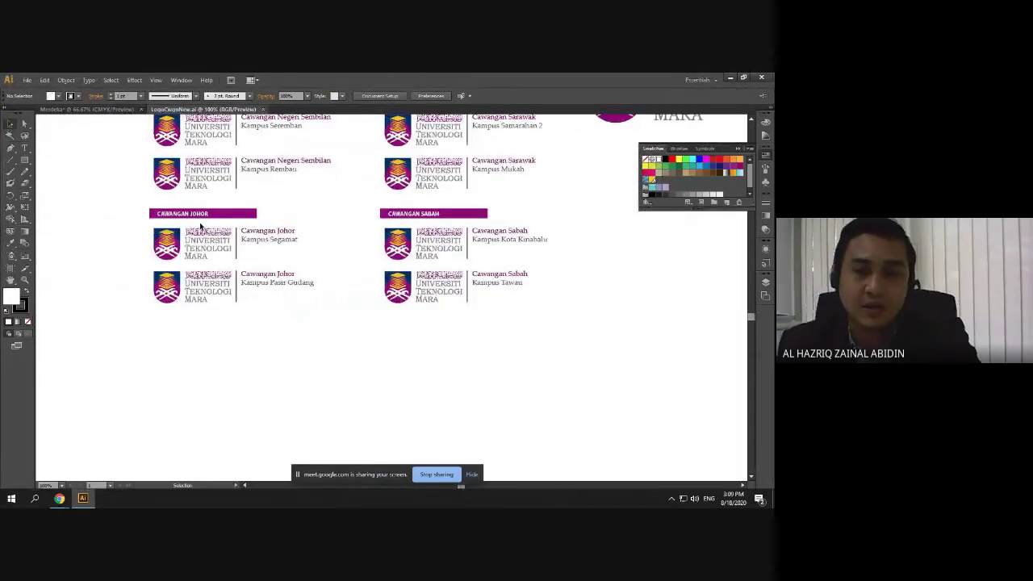
scroll(294, 181, "up", 1)
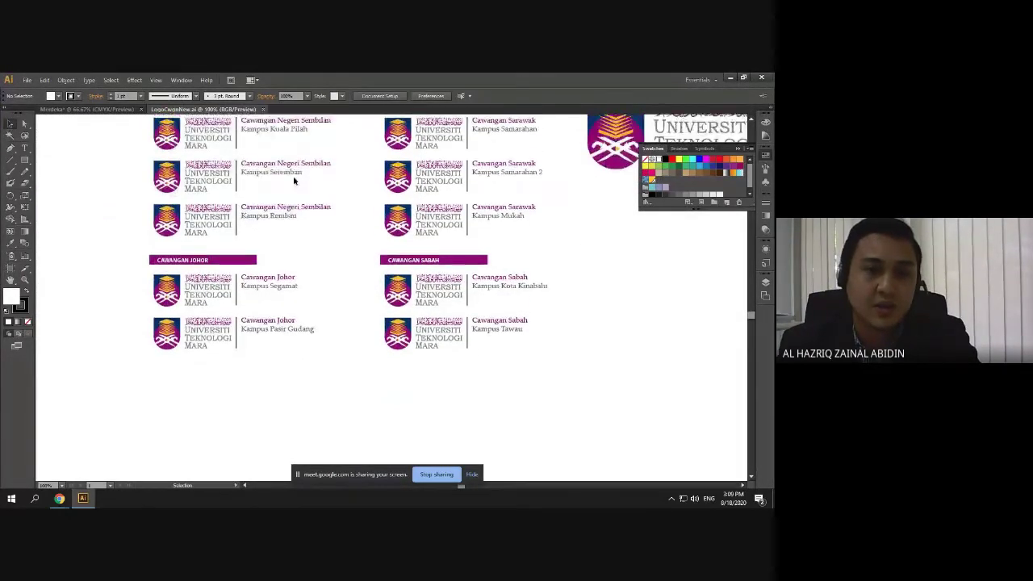
scroll(327, 231, "up", 2)
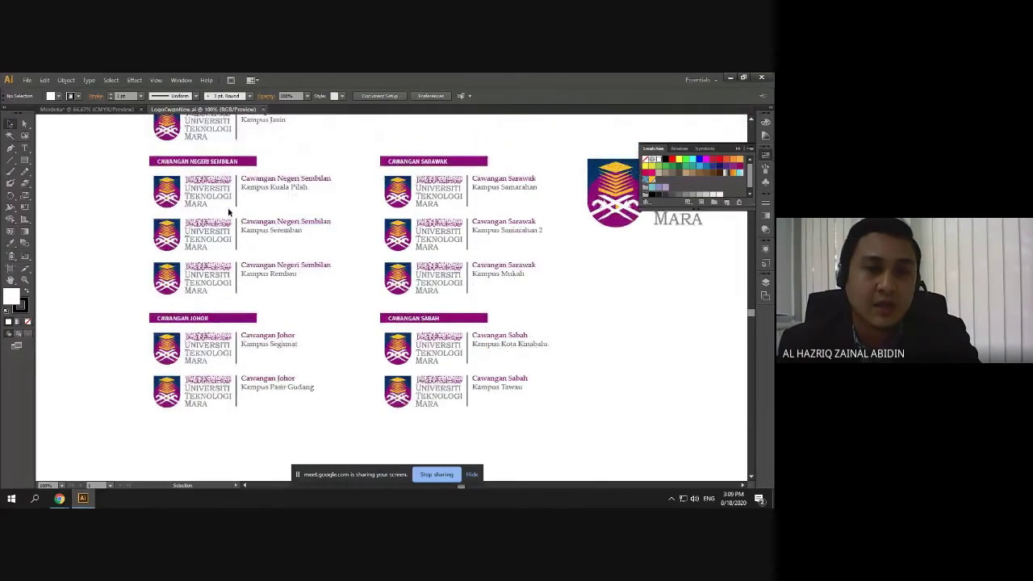
key("a")
left_click_drag(126, 276, 324, 284)
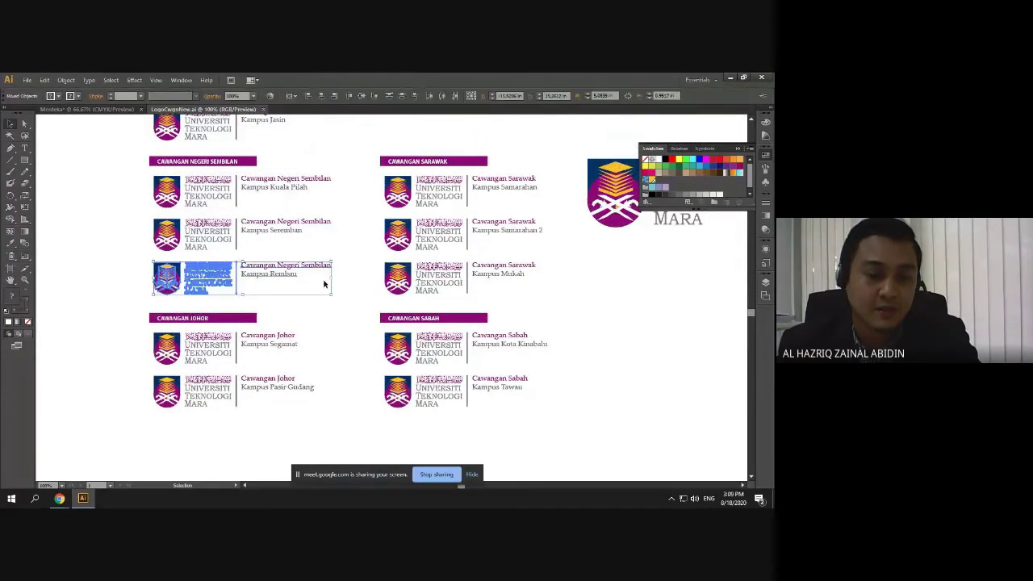
key("Delete")
key("v")
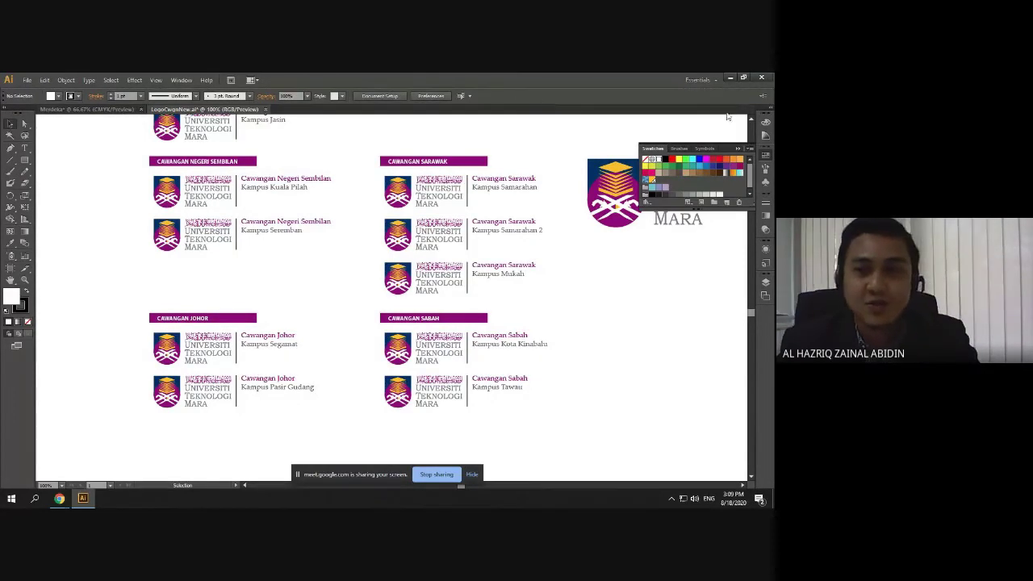
Switch between the logo sheet and the Merdeka poster, ending on the poster, and collapse the open Swatches panel
left_click(122, 110)
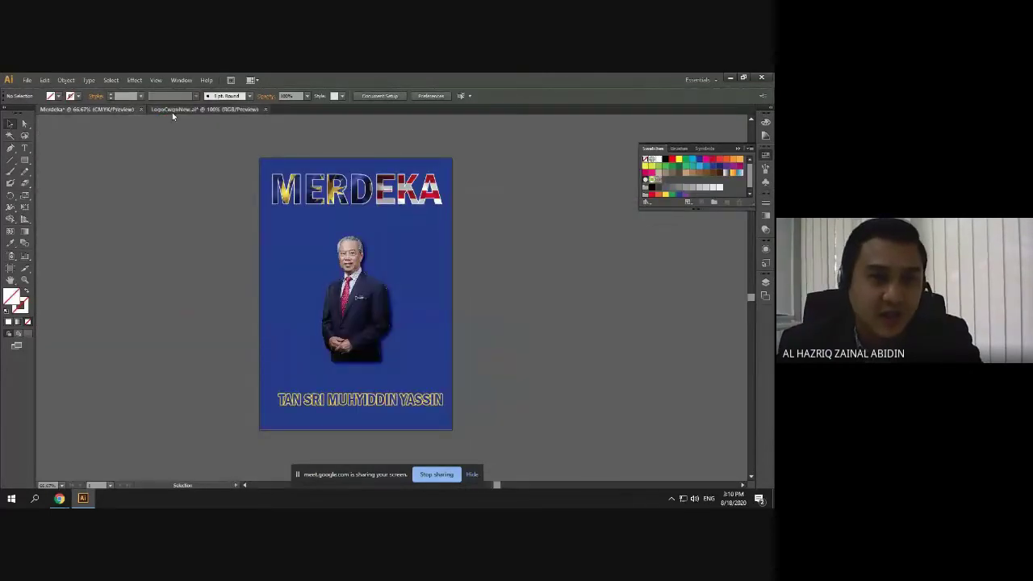
left_click(172, 111)
left_click(105, 109)
left_click(167, 110)
left_click(115, 110)
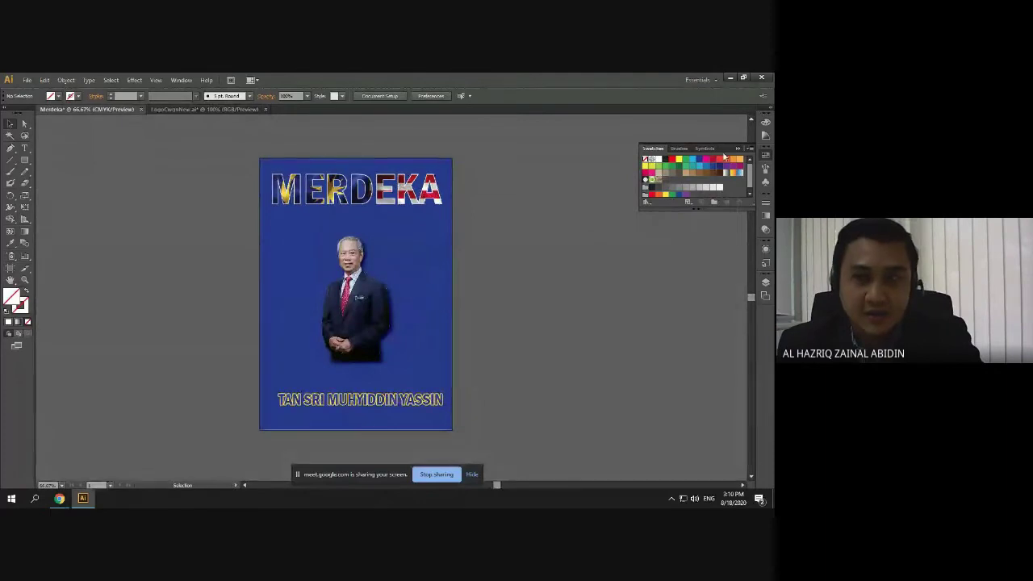
left_click(618, 193)
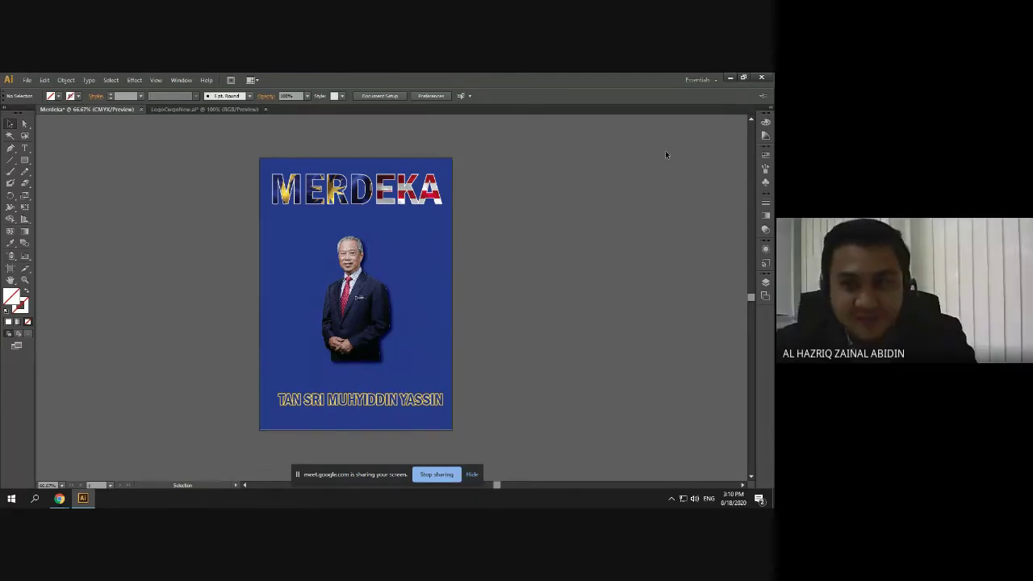
Revisit the Logo Cawangan download entry on the corporate page in Chrome and return to Illustrator
left_click(729, 78)
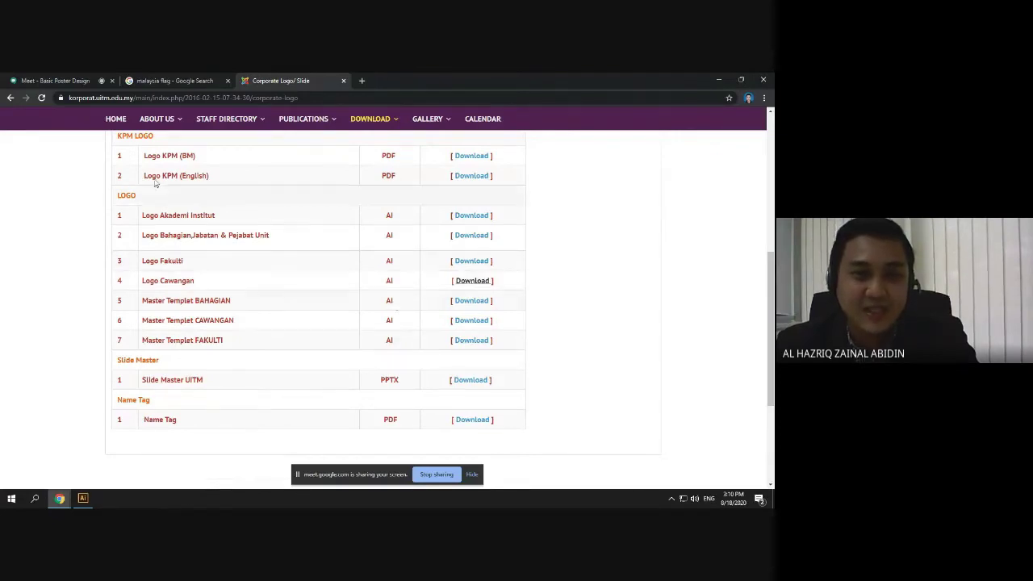
left_click(475, 282)
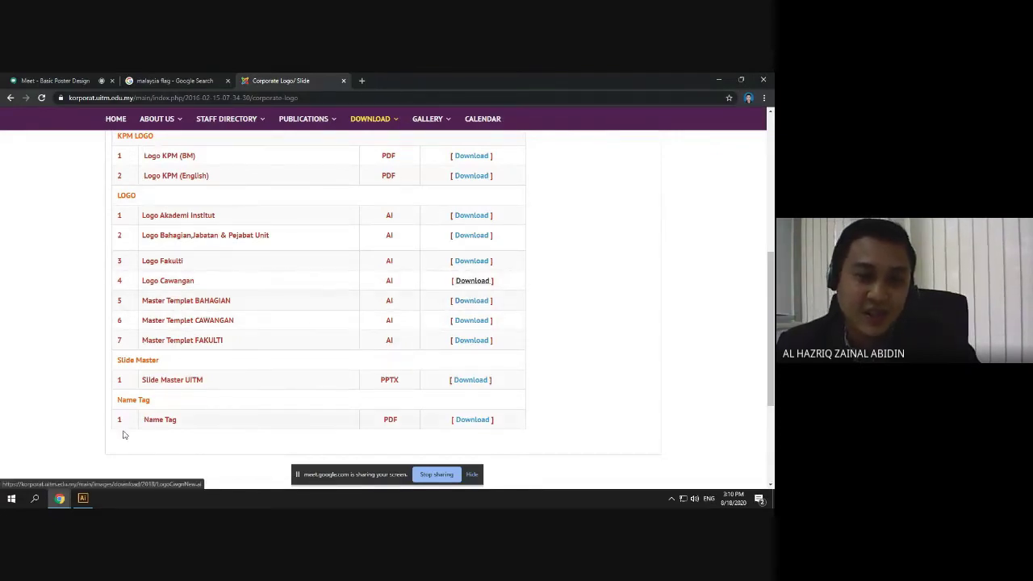
left_click(83, 498)
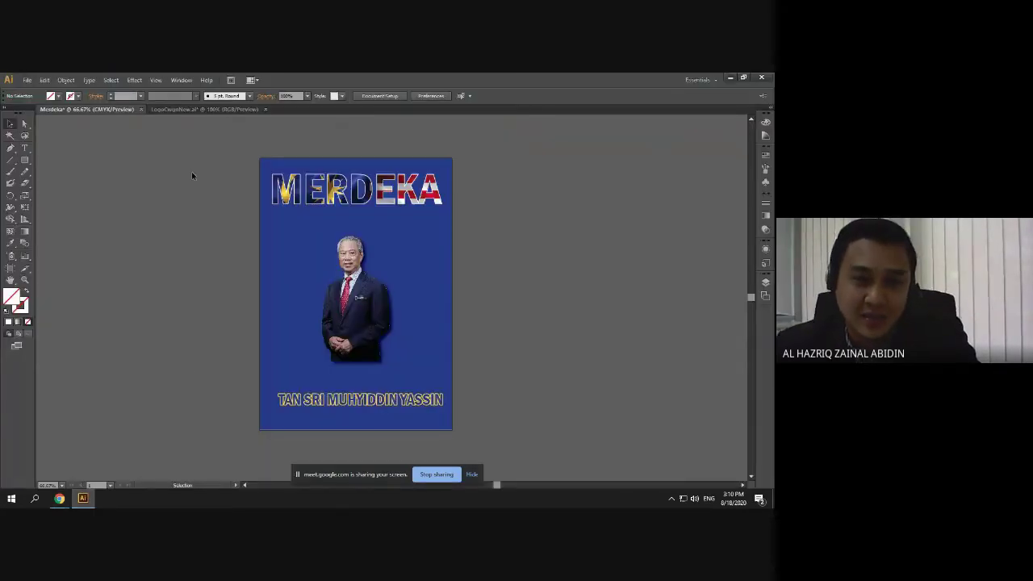
Examine the campus logos and black-background versions on the logo sheet, ending on the Cawangan Negeri Sembilan group
left_click(184, 111)
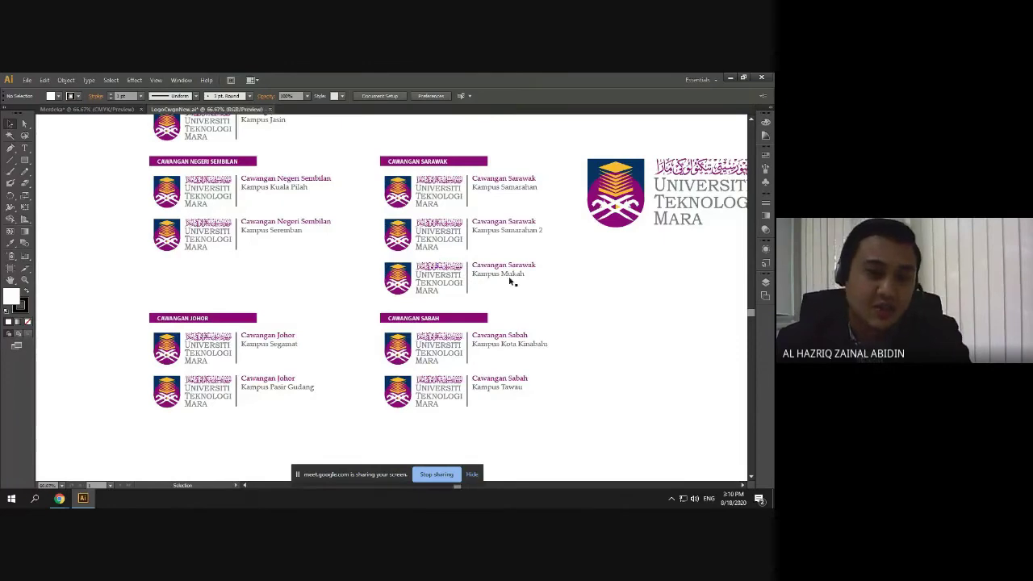
scroll(604, 337, "down", 3)
scroll(572, 305, "right", 5)
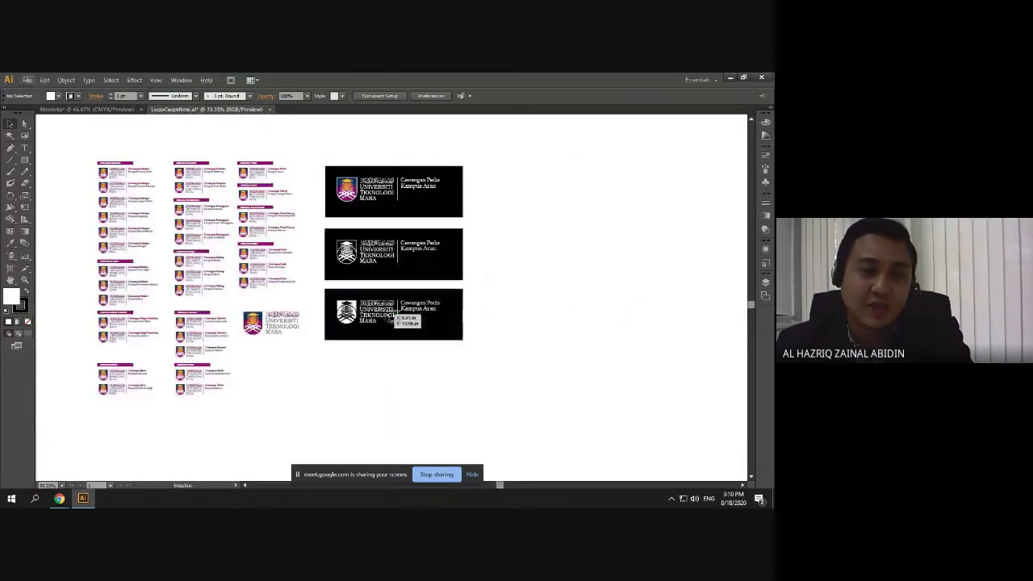
scroll(371, 365, "up", 2)
scroll(371, 365, "up", 1)
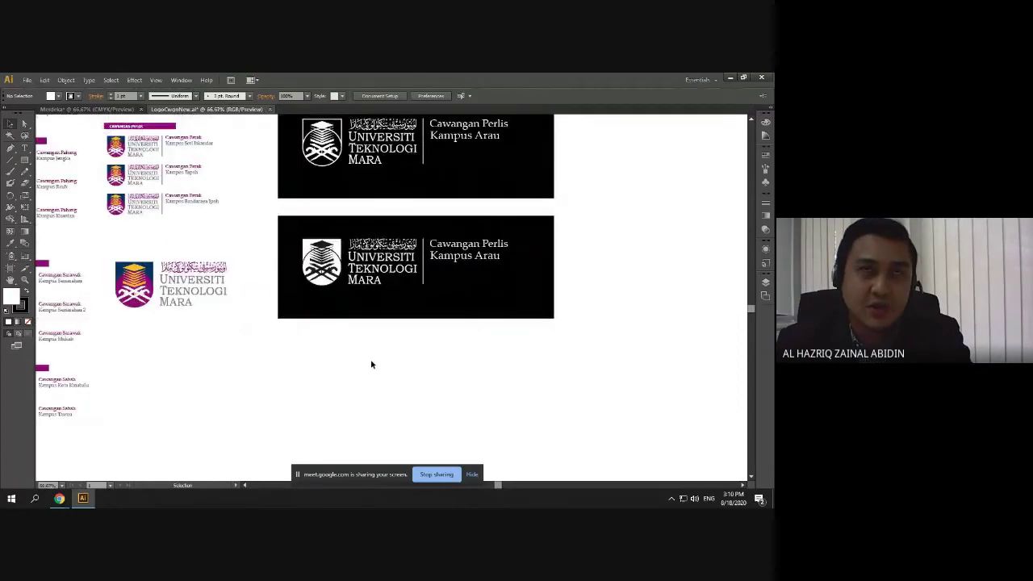
scroll(371, 365, "down", 2)
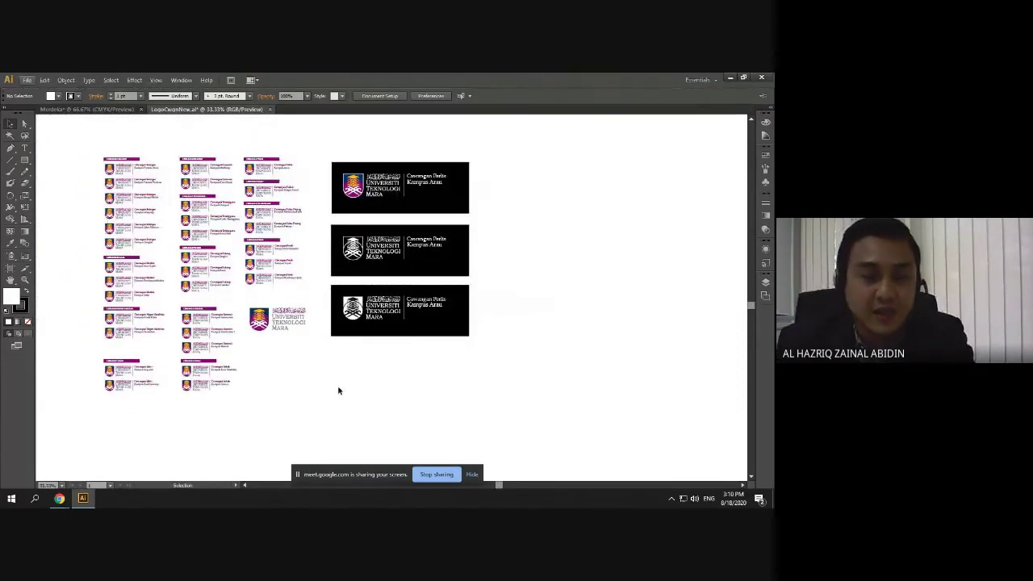
scroll(326, 389, "left", 5)
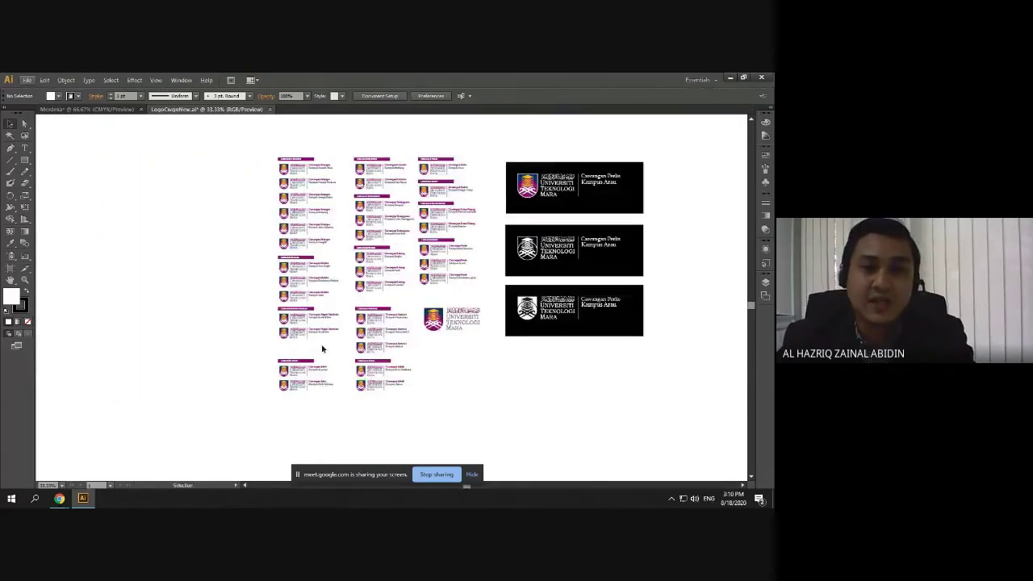
scroll(298, 371, "up", 1)
scroll(298, 371, "up", 1)
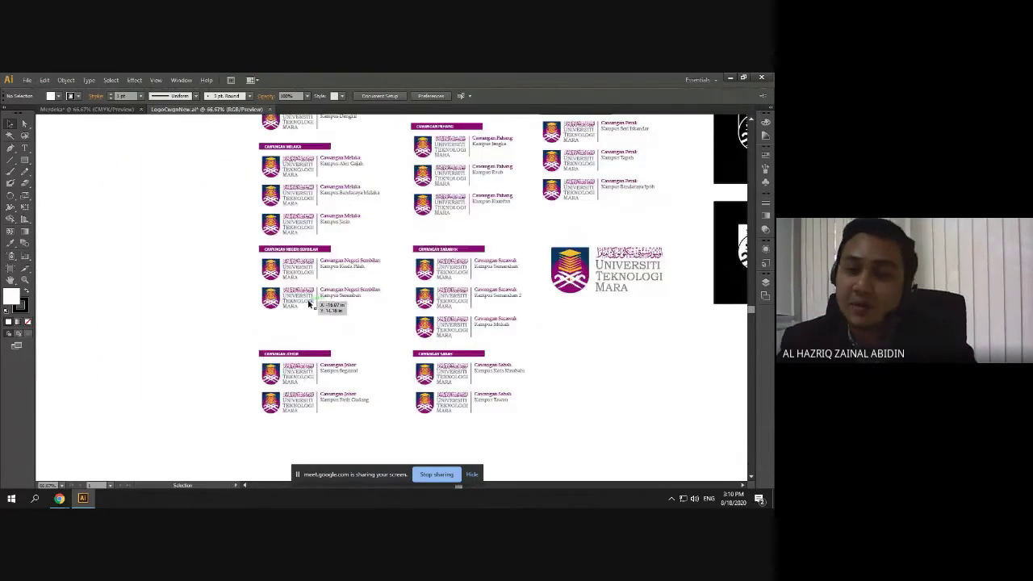
scroll(311, 297, "up", 4)
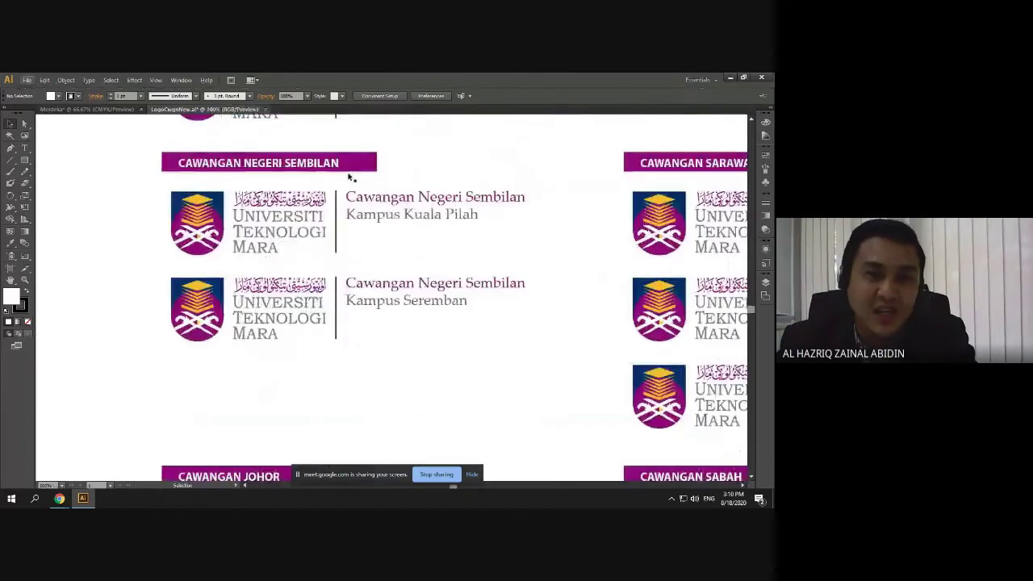
Isolate the Kampus Seremban logo, try moving its blue background and yellow chevrons apart, undo the moves and leave isolation
left_click(217, 217)
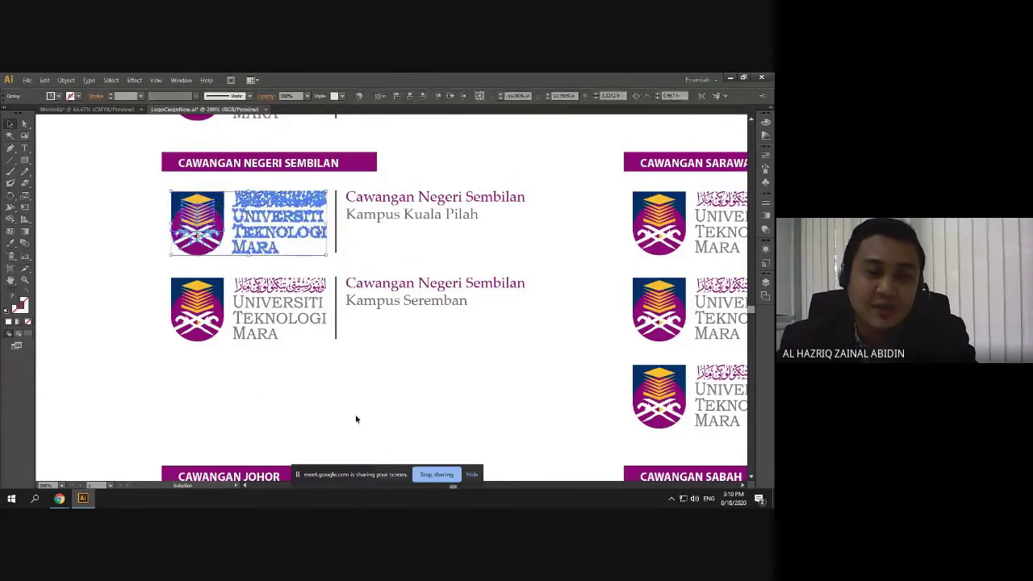
left_click(150, 303)
scroll(150, 303, "up", 2)
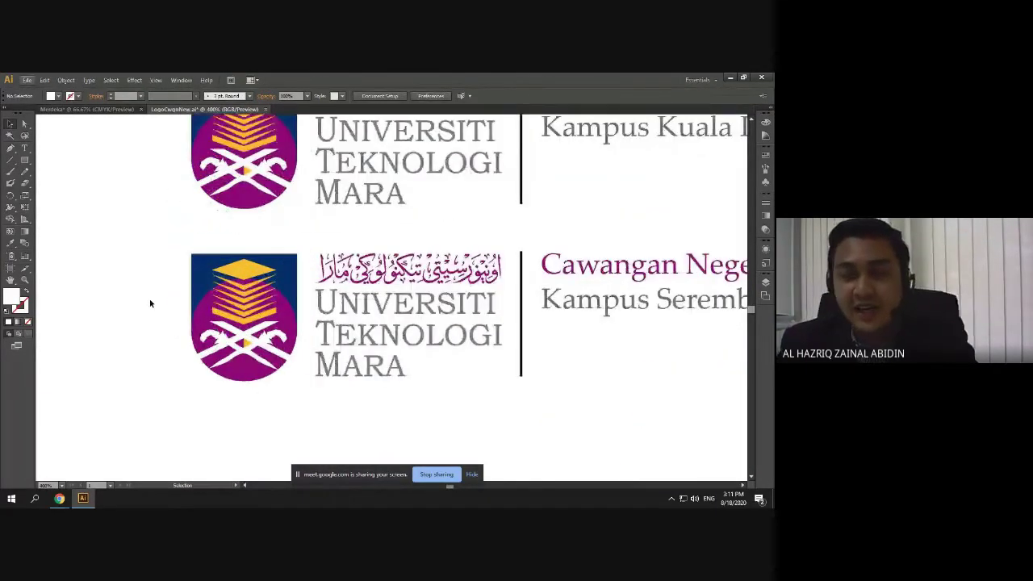
double_click(288, 271)
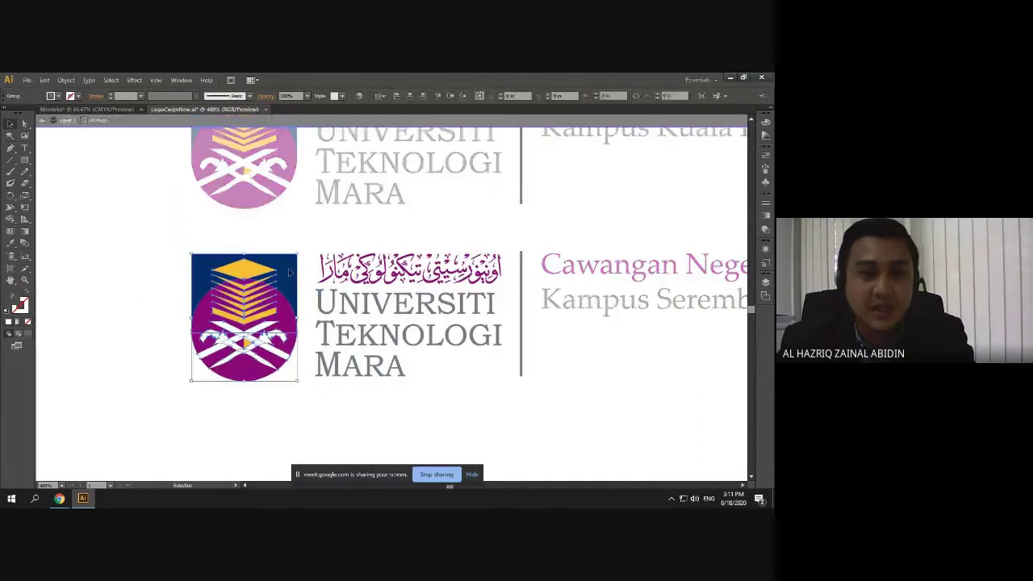
left_click_drag(288, 271, 167, 226)
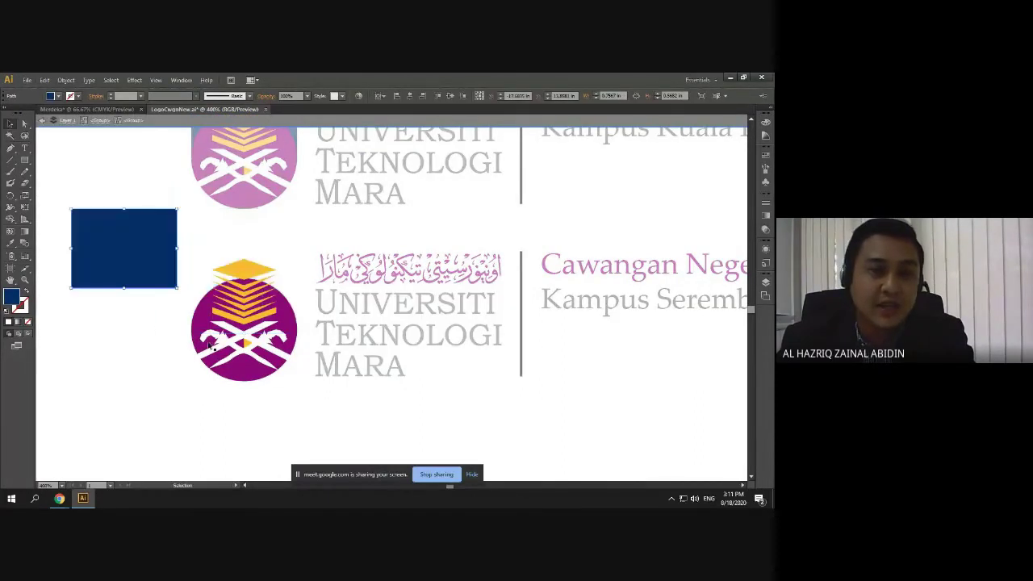
left_click_drag(247, 322, 137, 393)
left_click_drag(234, 284, 257, 368)
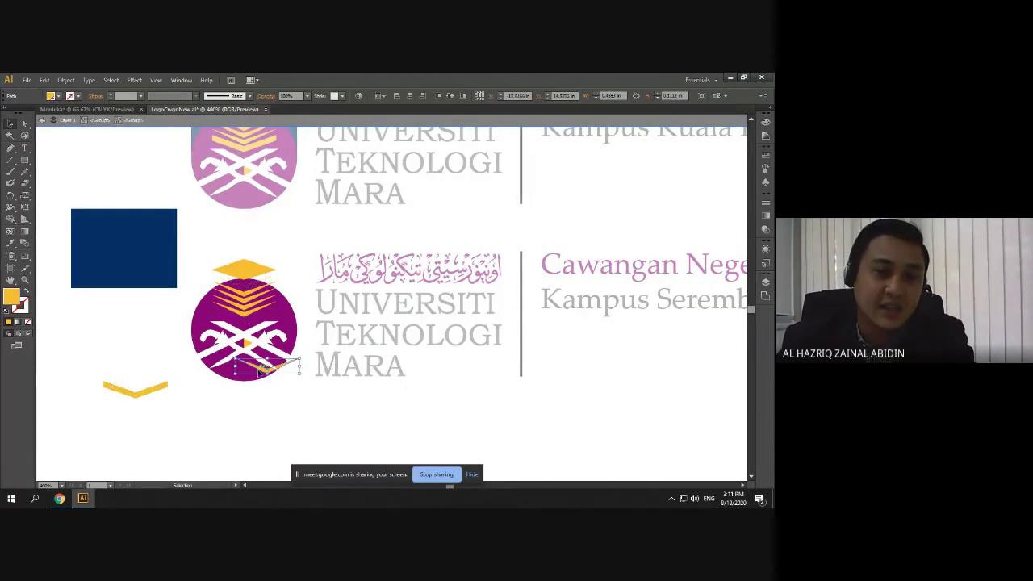
key("ctrl+z")
key("ctrl+z")
key("ctrl+z")
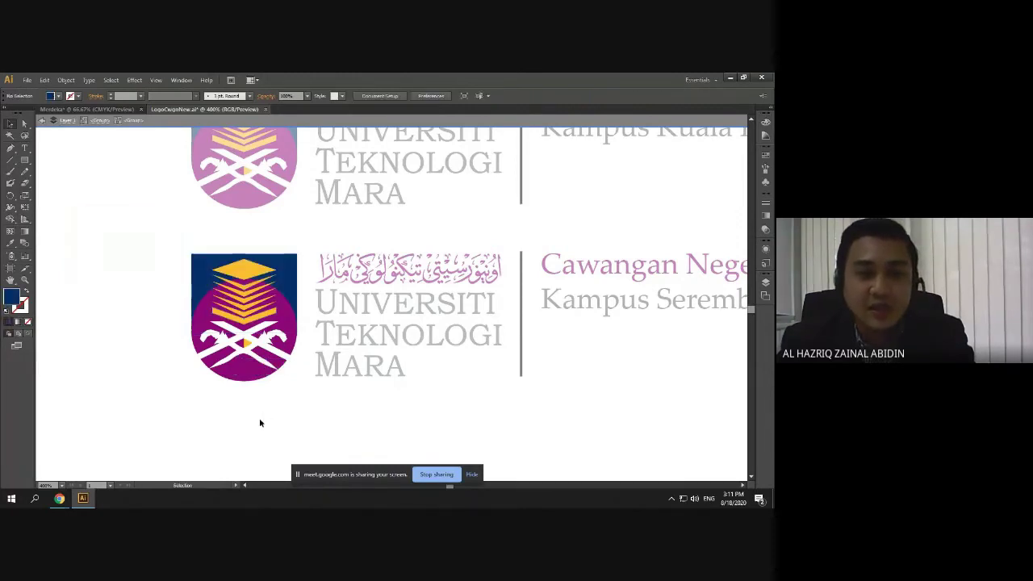
double_click(259, 417)
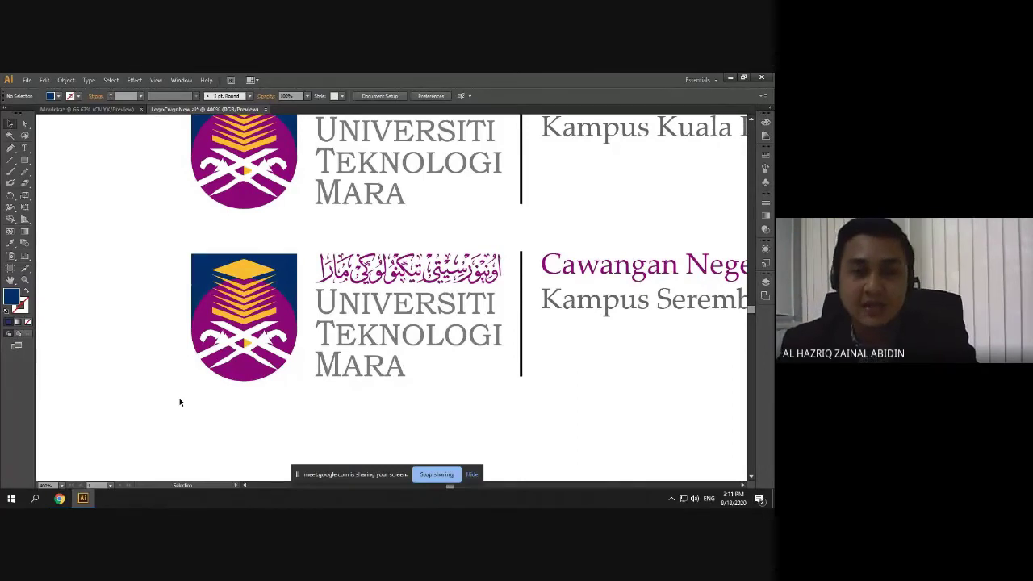
Try filling the word MARA in the Kampus Seremban logo with yellow, undo the recolouring and leave isolation
scroll(165, 429, "down", 1)
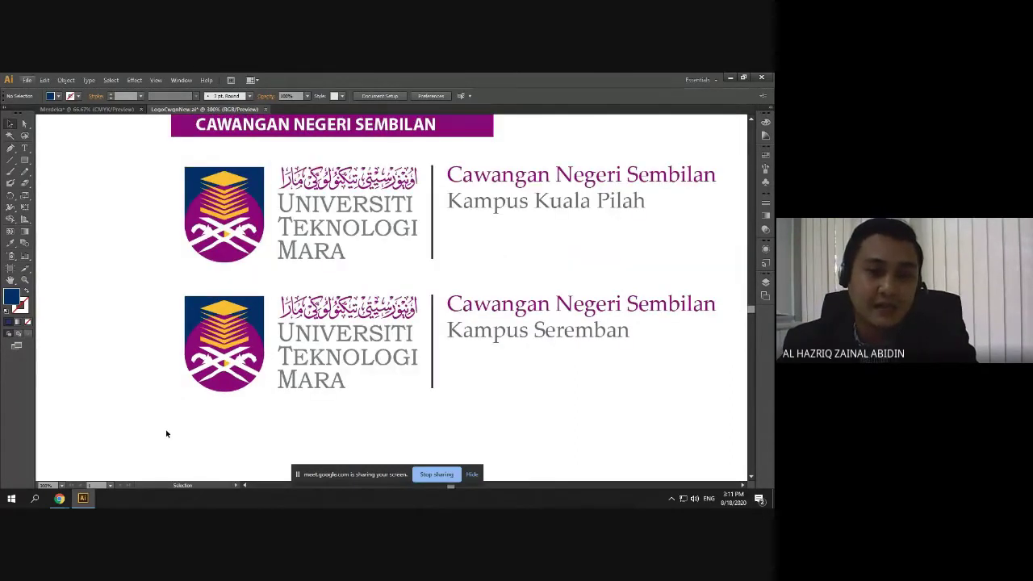
scroll(147, 463, "down", 1)
left_click(329, 288)
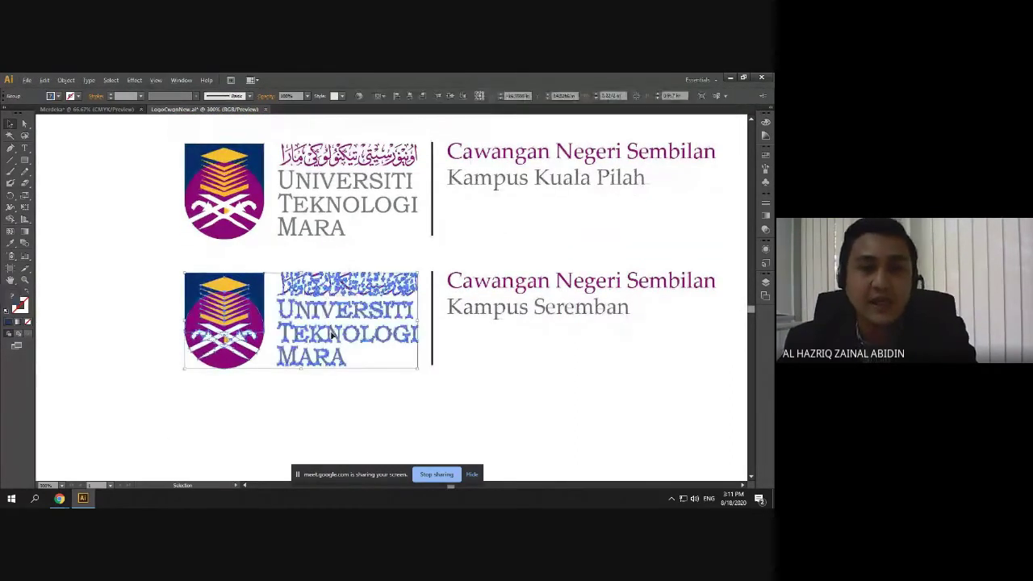
left_click(334, 370)
double_click(335, 369)
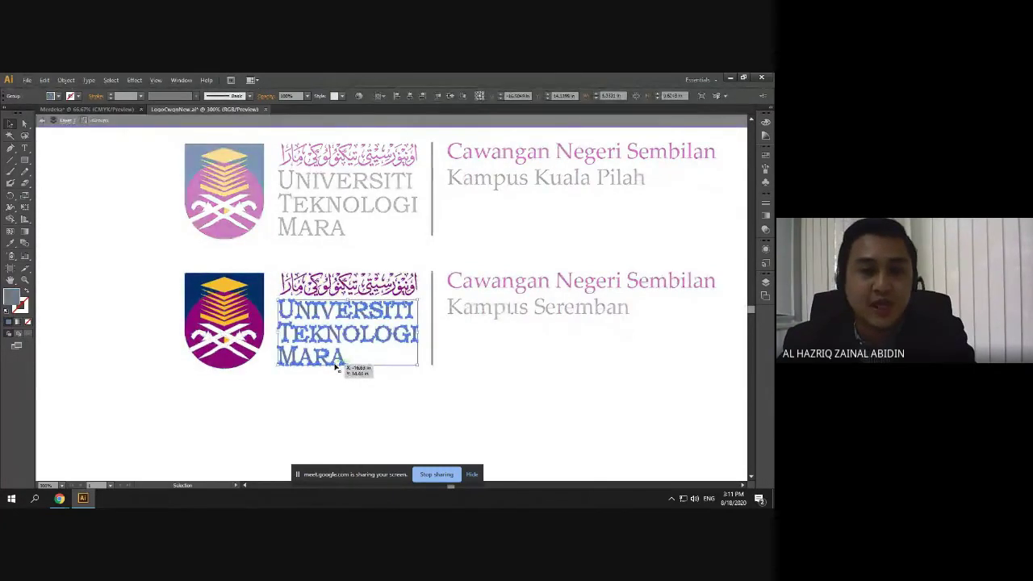
double_click(337, 363)
left_click(765, 155)
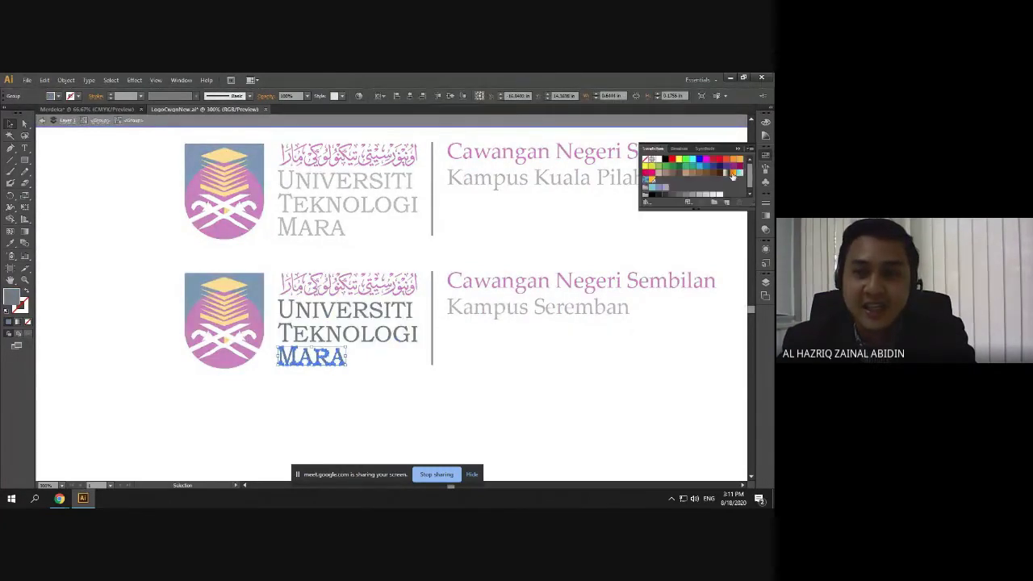
left_click(679, 159)
double_click(548, 329)
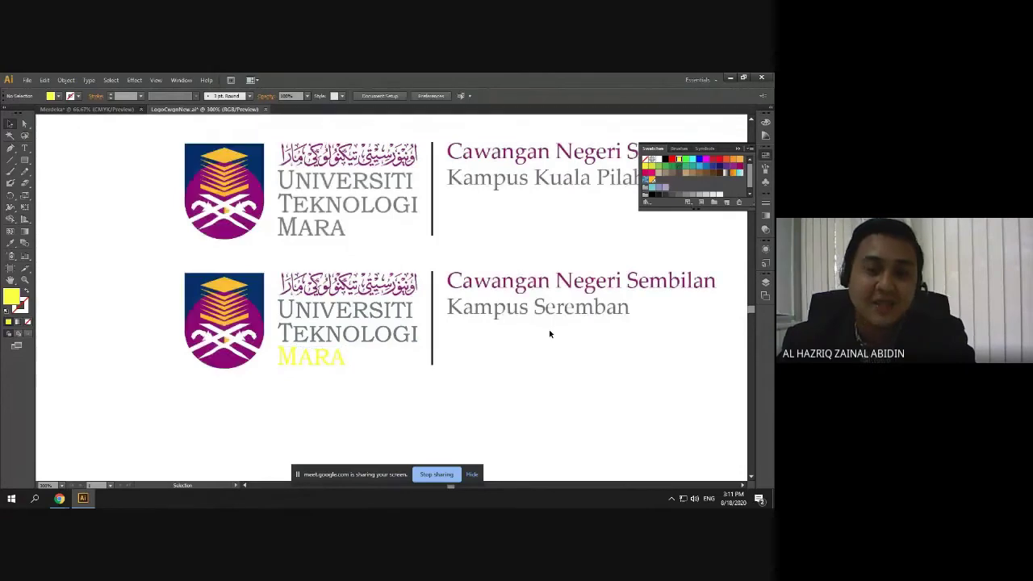
key("ctrl+z")
left_click(550, 334)
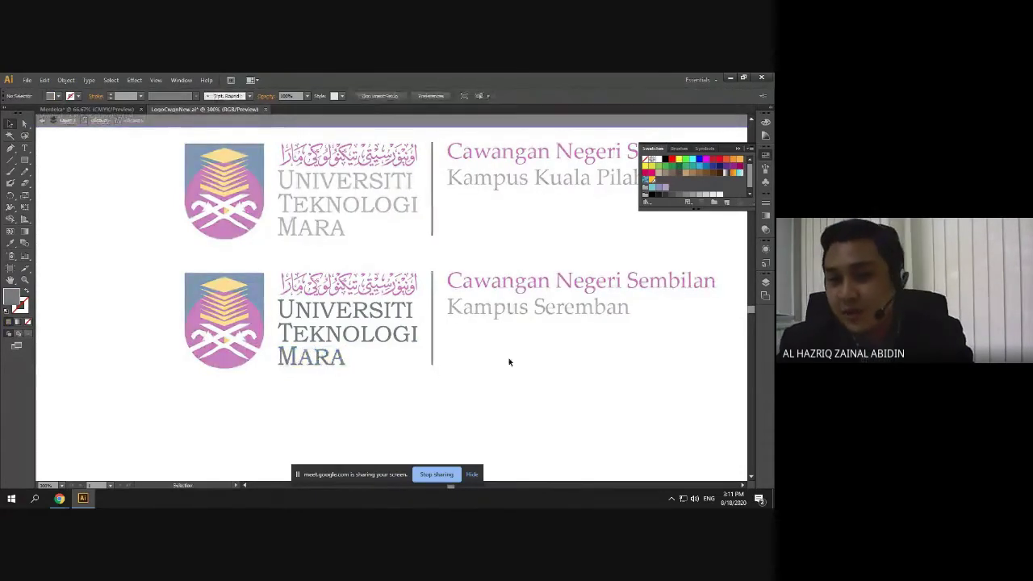
double_click(438, 366)
Paste the cut Cawangan Negeri Sembilan, Kampus Rembau logo into the Merdeka poster document and place it beside the artboard
scroll(330, 385, "down", 2)
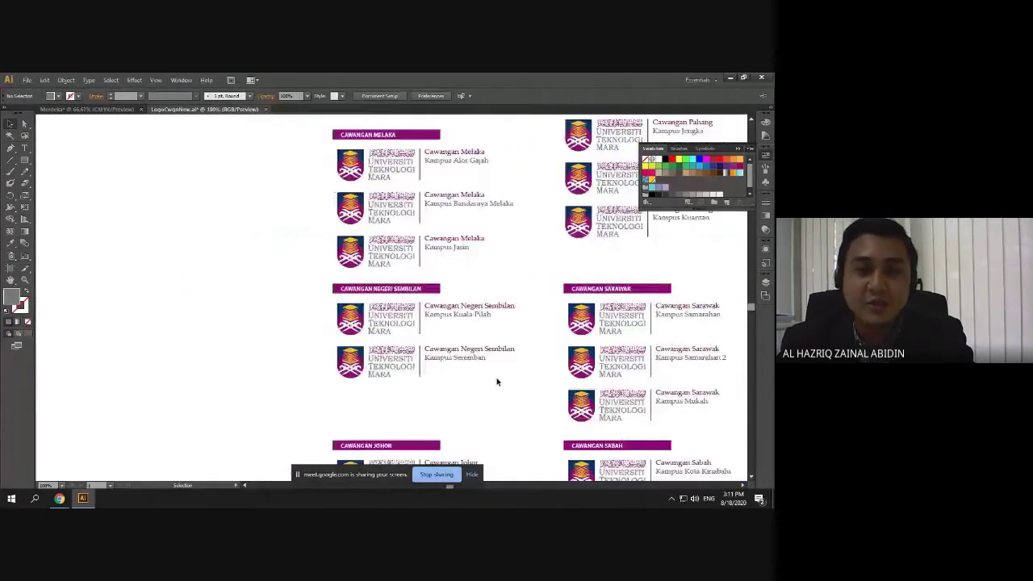
scroll(497, 383, "down", 1)
scroll(496, 385, "down", 2)
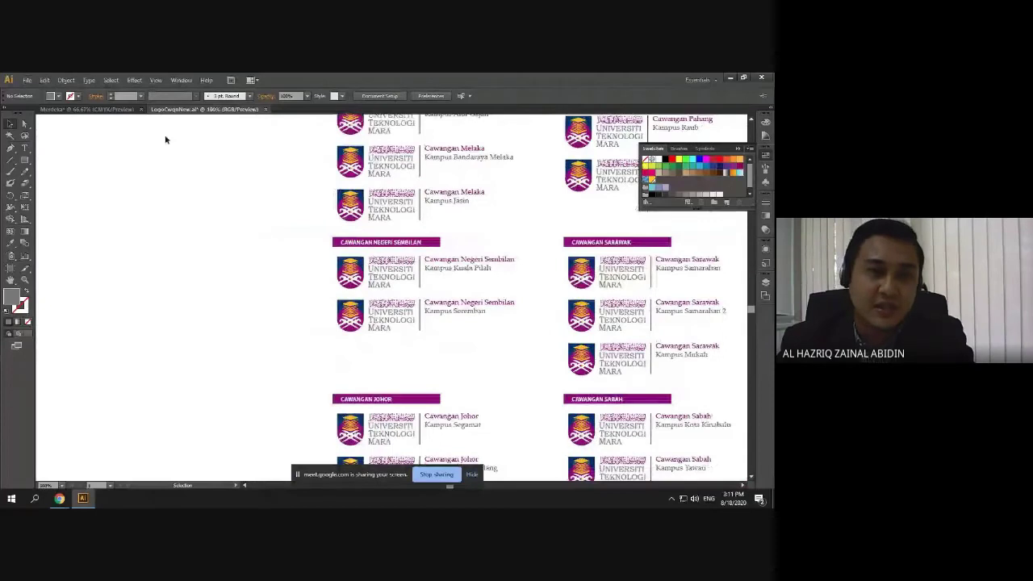
left_click(119, 109)
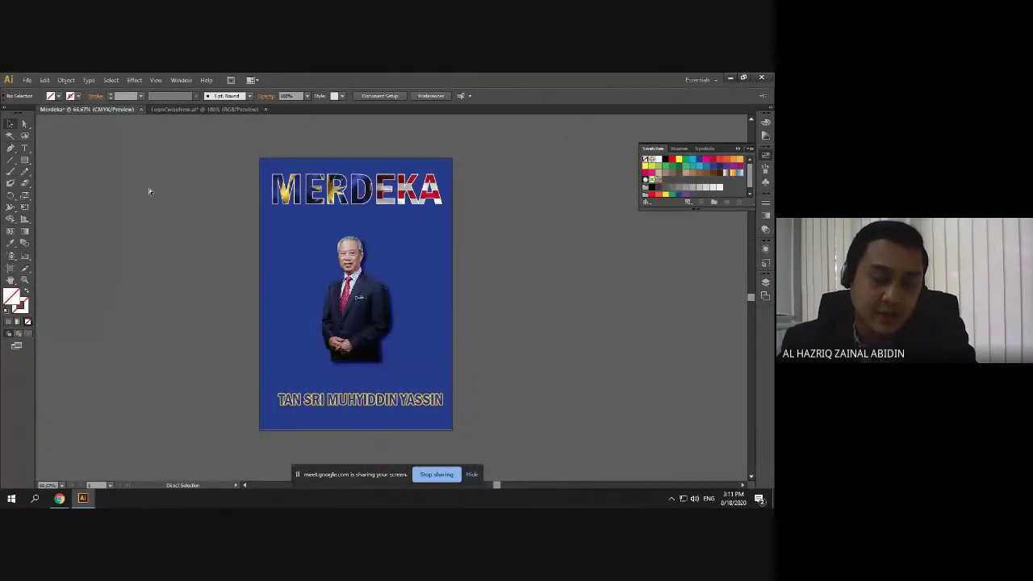
key("ctrl+v")
left_click_drag(390, 295, 524, 242)
Group the emblem, lettering, divider line and campus name of the pasted logo into one object
scroll(555, 231, "up", 4)
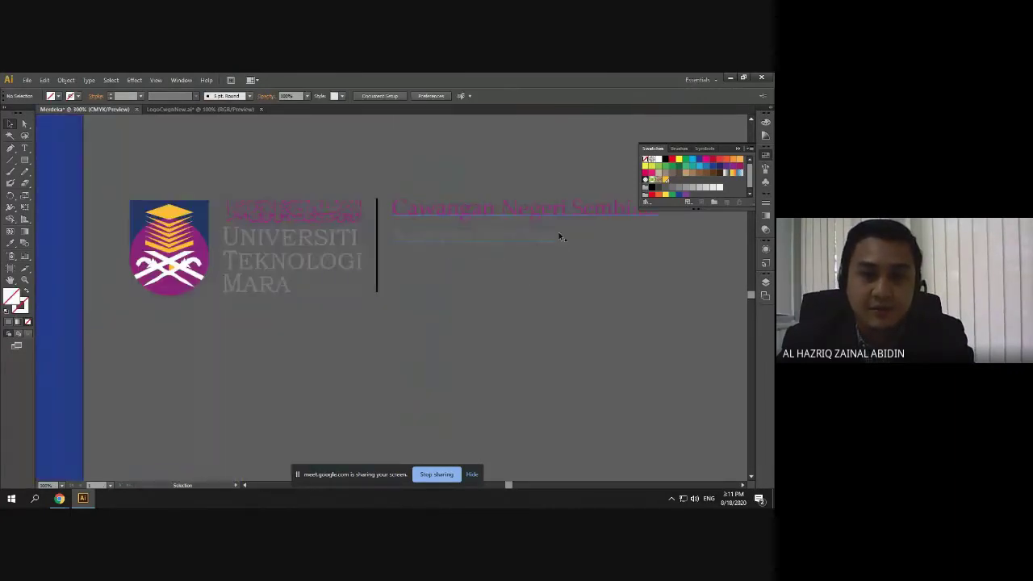
scroll(560, 237, "down", 6)
scroll(557, 234, "up", 3)
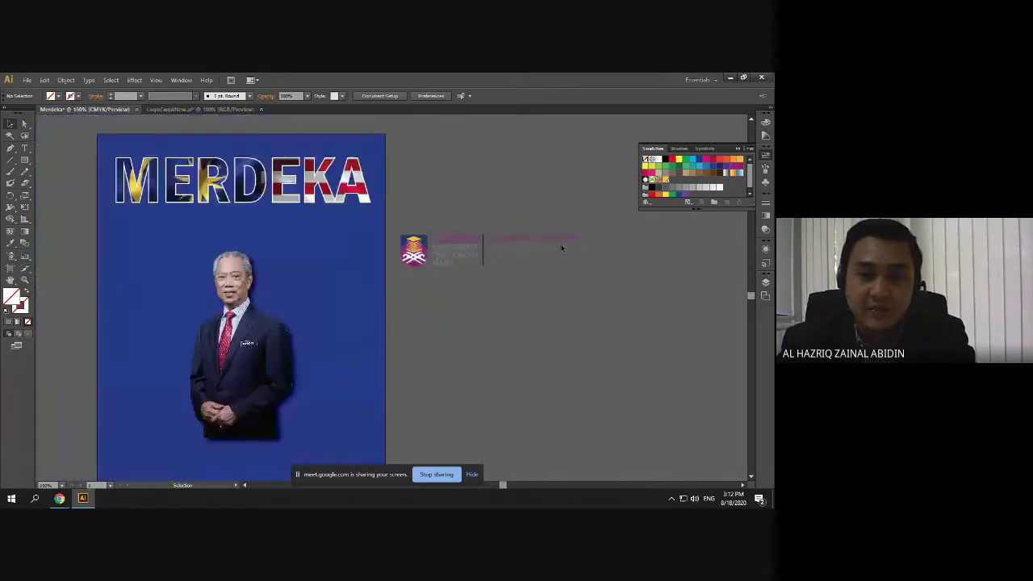
scroll(561, 248, "down", 1)
left_click(486, 248)
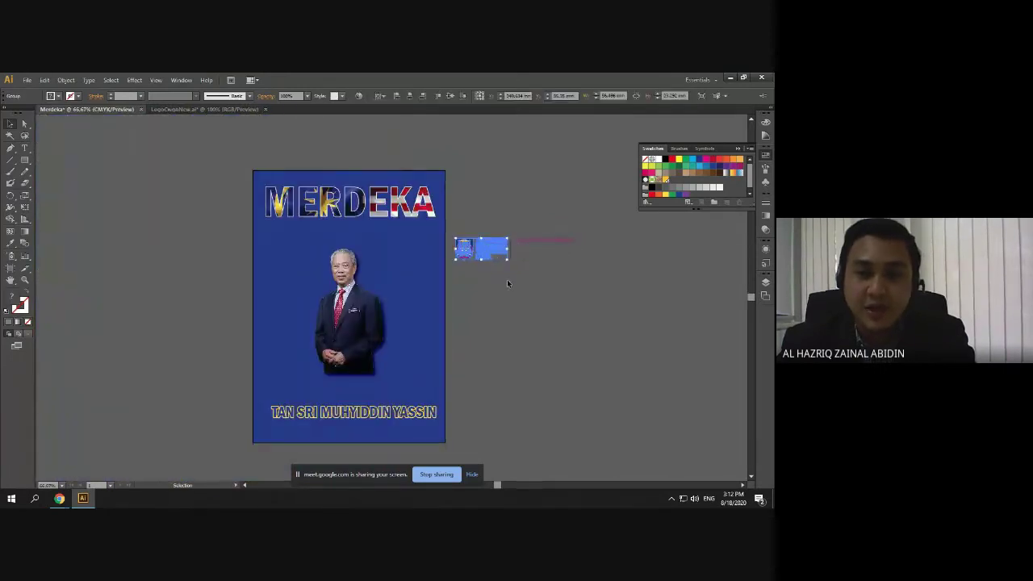
left_click(508, 280)
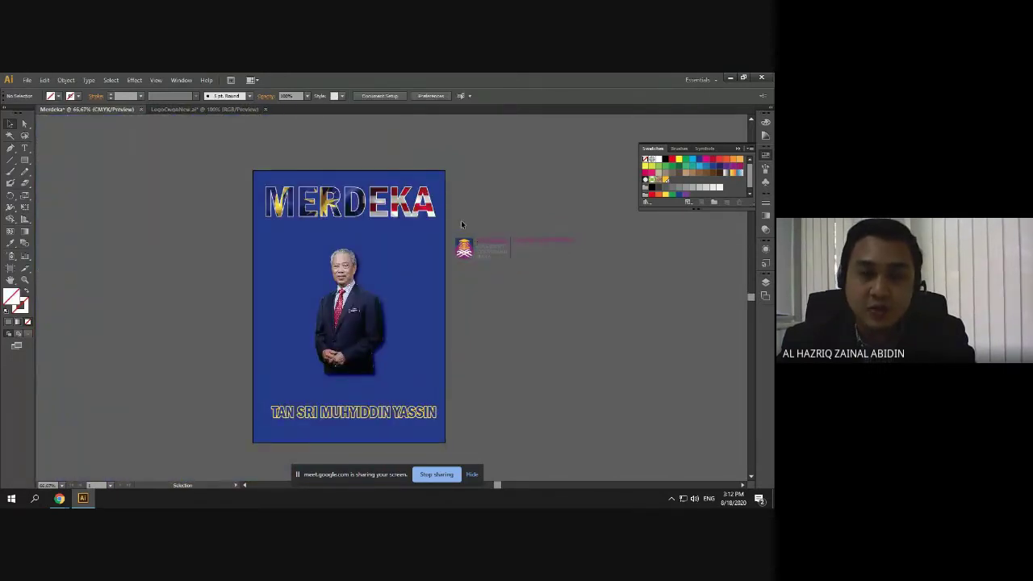
scroll(561, 238, "up", 1)
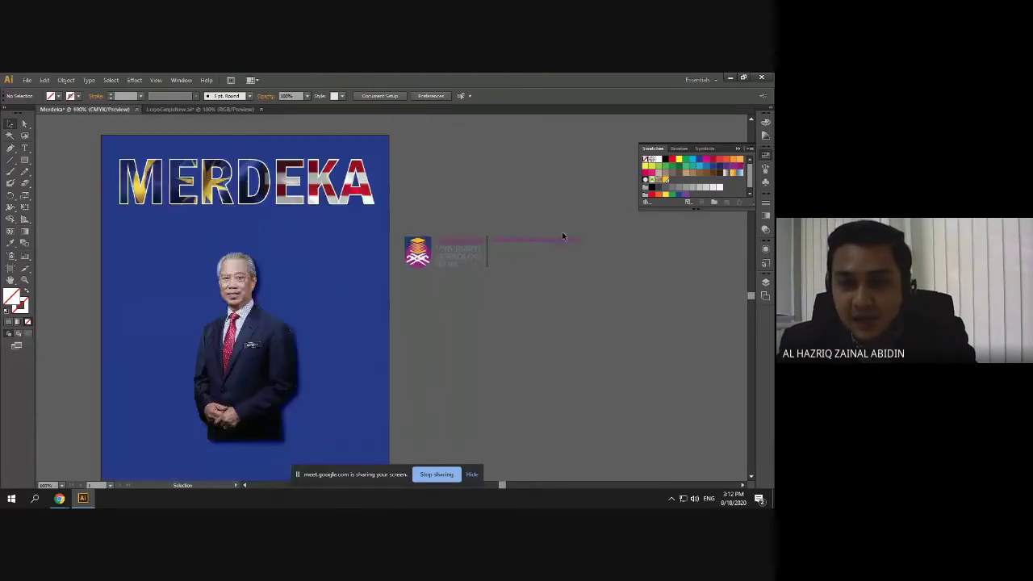
scroll(562, 236, "up", 1)
scroll(564, 245, "up", 1)
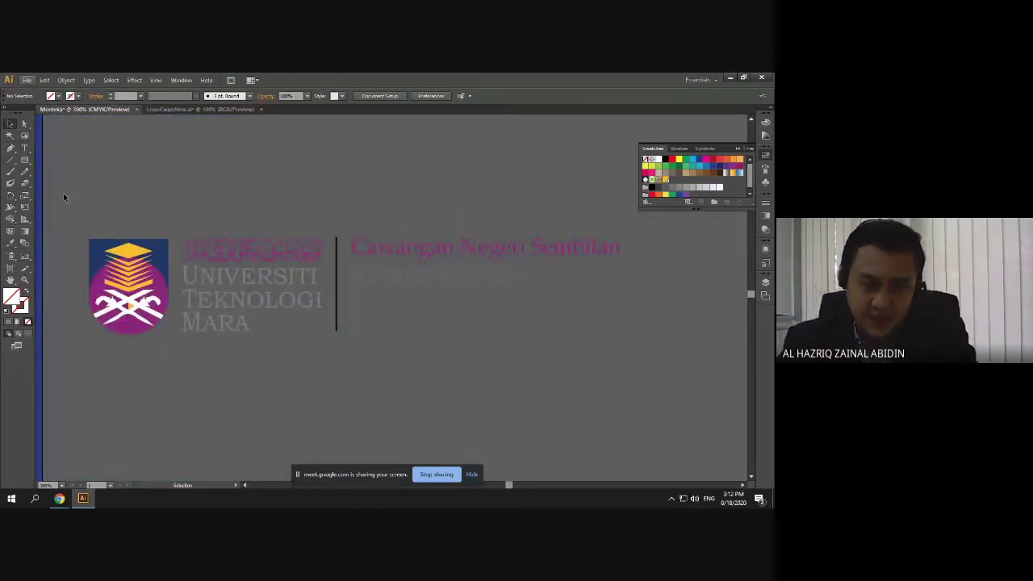
left_click_drag(75, 205, 666, 370)
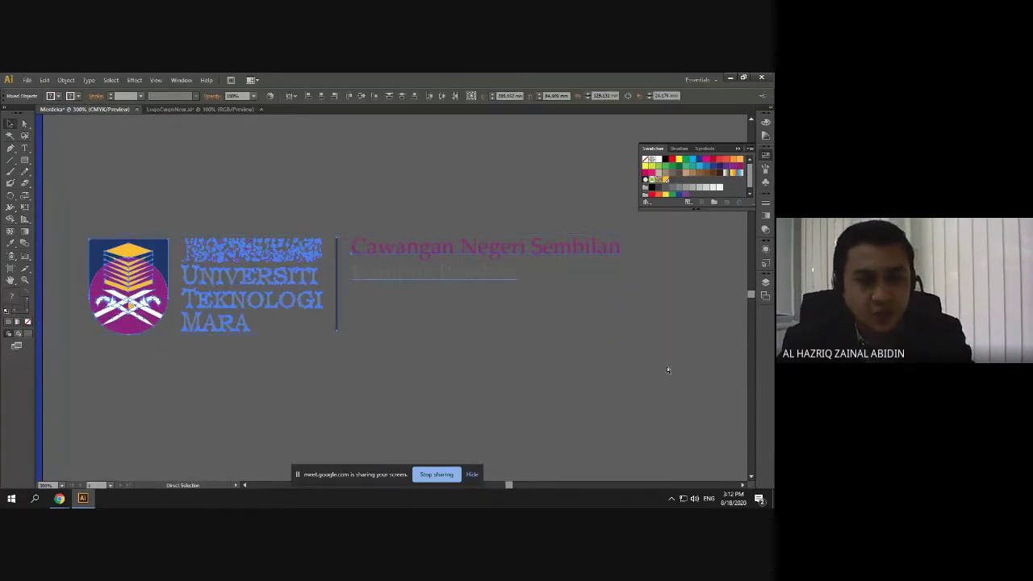
left_click(666, 367)
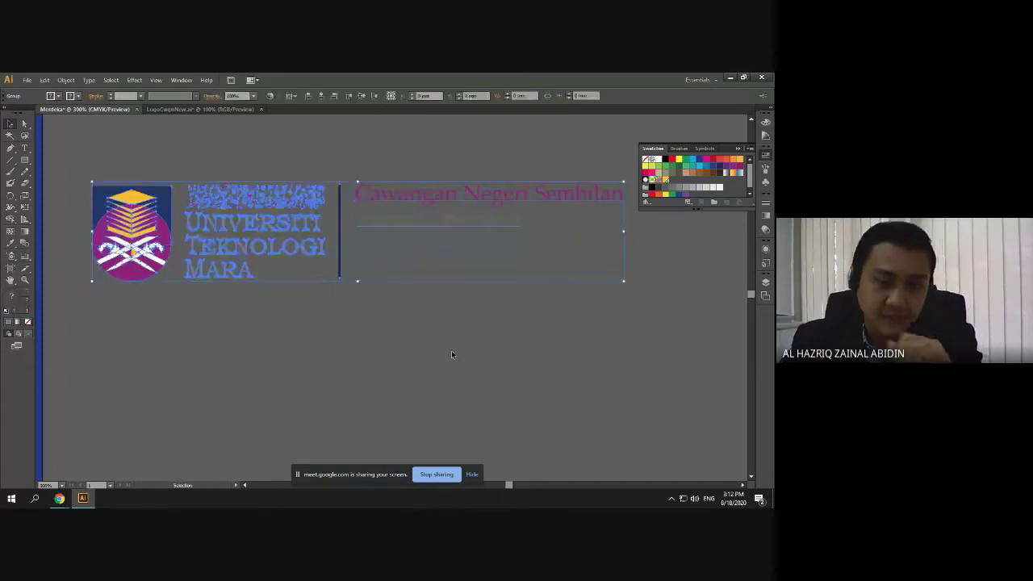
Try the grouped logo over the poster with the portrait moved off the artboard, and undo the last two moves
scroll(456, 342, "down", 4)
left_click_drag(374, 322, 139, 358)
left_click_drag(275, 361, 433, 333)
left_click_drag(212, 360, 419, 307)
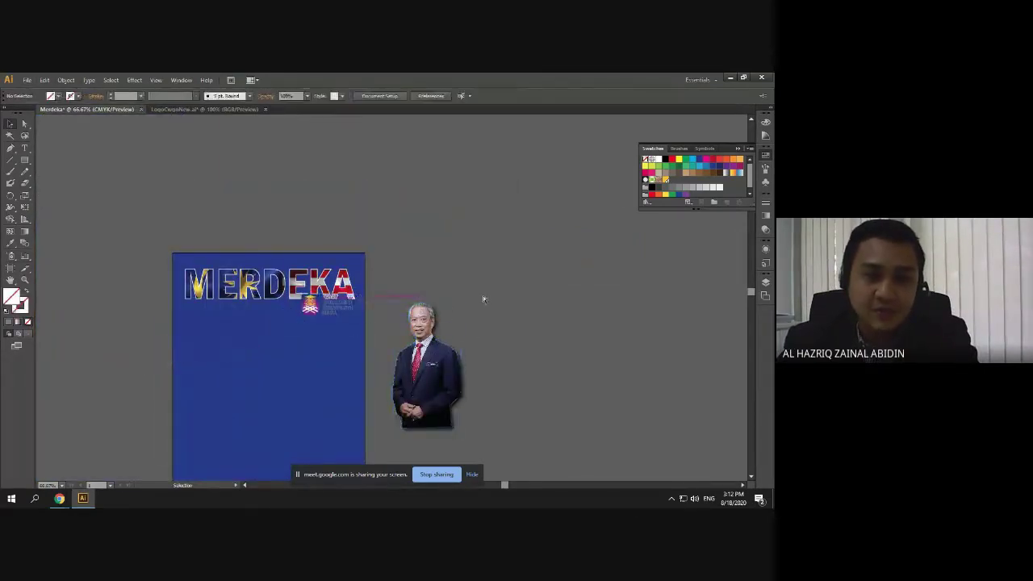
key("ctrl+z")
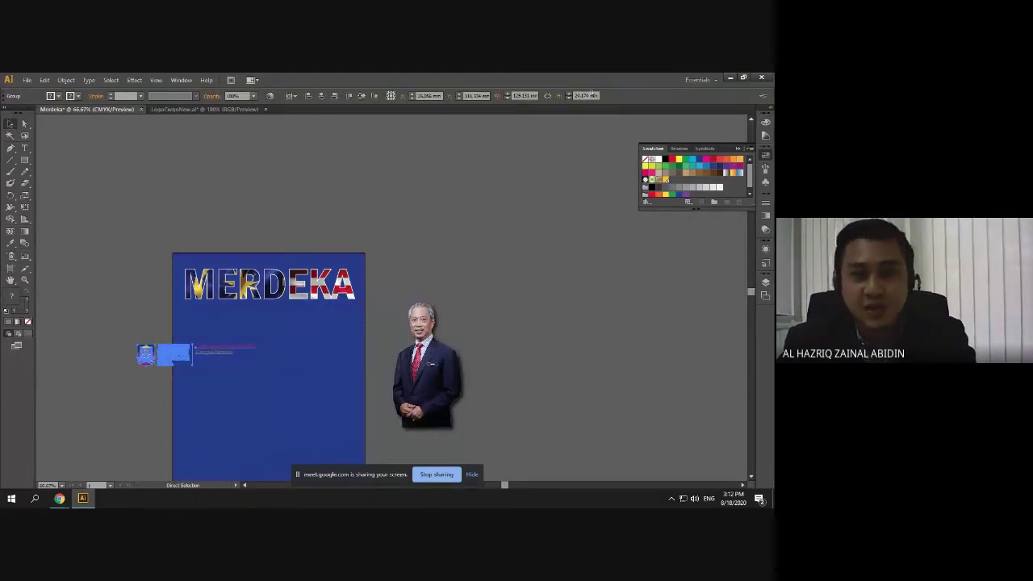
key("ctrl+z")
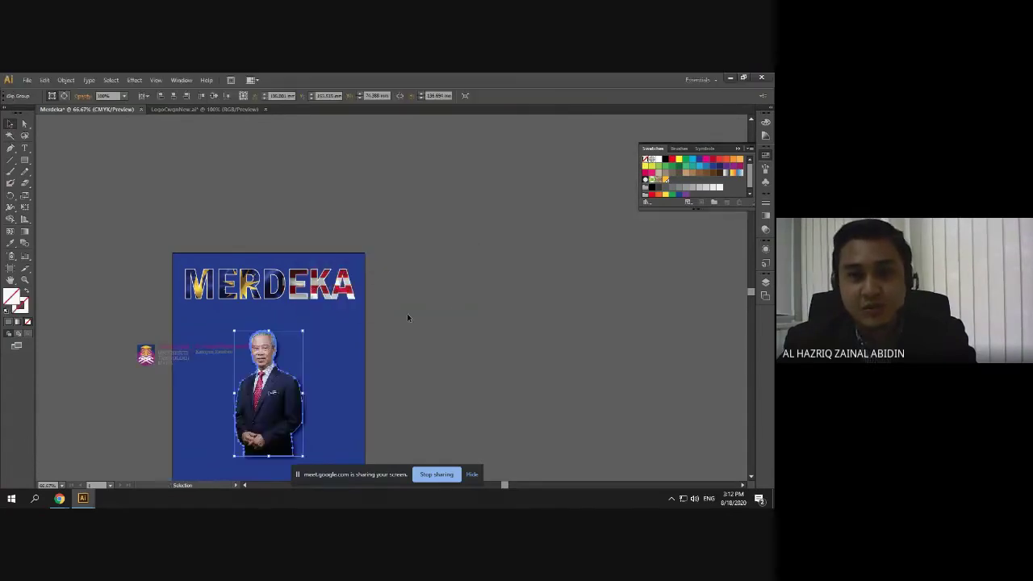
Move the MERDEKA lettering down the poster and place the grouped campus logo in the poster's upper-left corner
left_click(406, 315)
scroll(355, 316, "down", 1)
left_click_drag(188, 310, 159, 212)
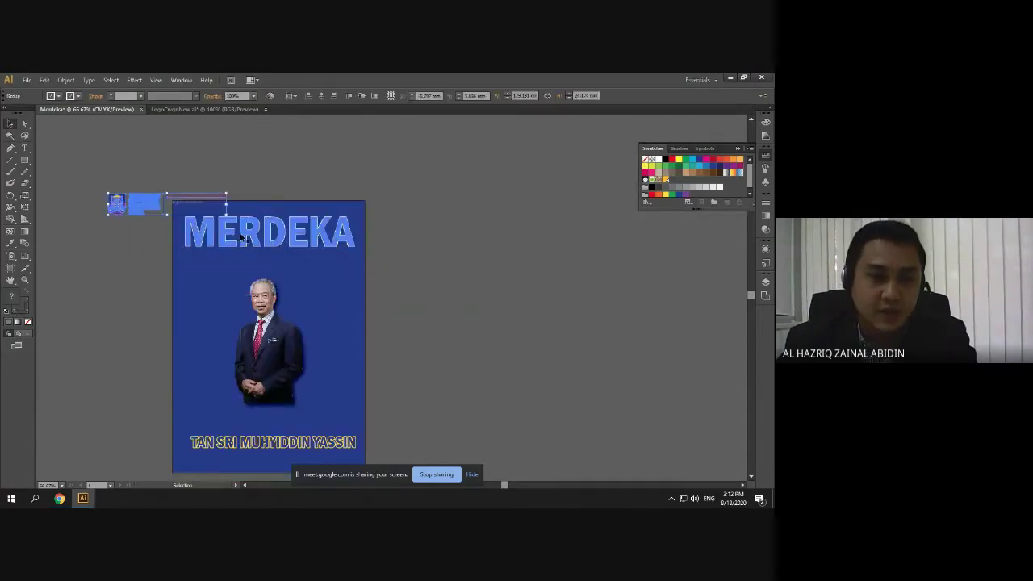
left_click_drag(239, 237, 190, 375)
left_click_drag(139, 211, 210, 229)
left_click(138, 248)
Try grey, magenta and dark blue fills on the poster background, ending with a lighter medium blue
left_click(179, 336)
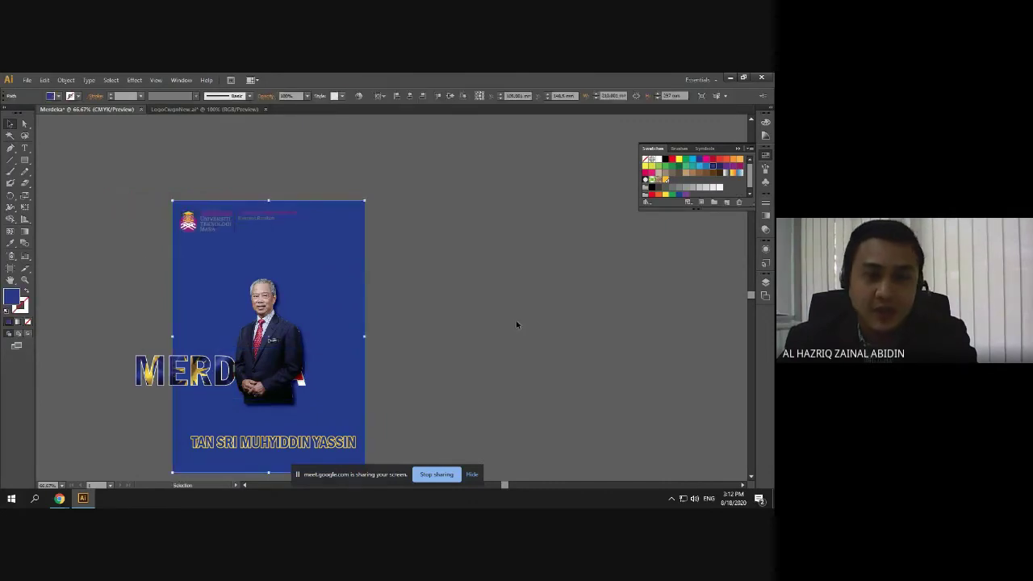
left_click(765, 154)
left_click(765, 154)
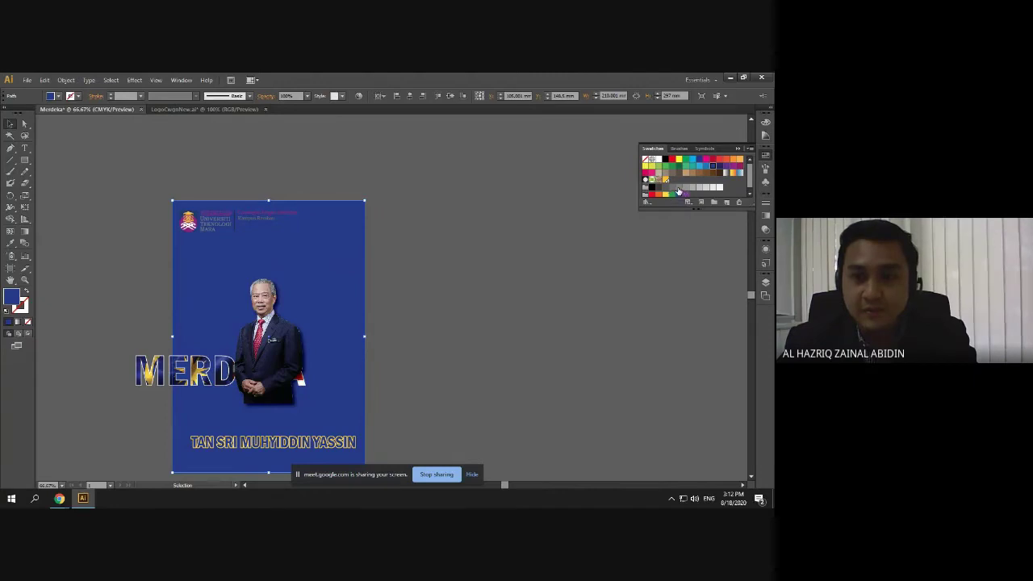
left_click(678, 189)
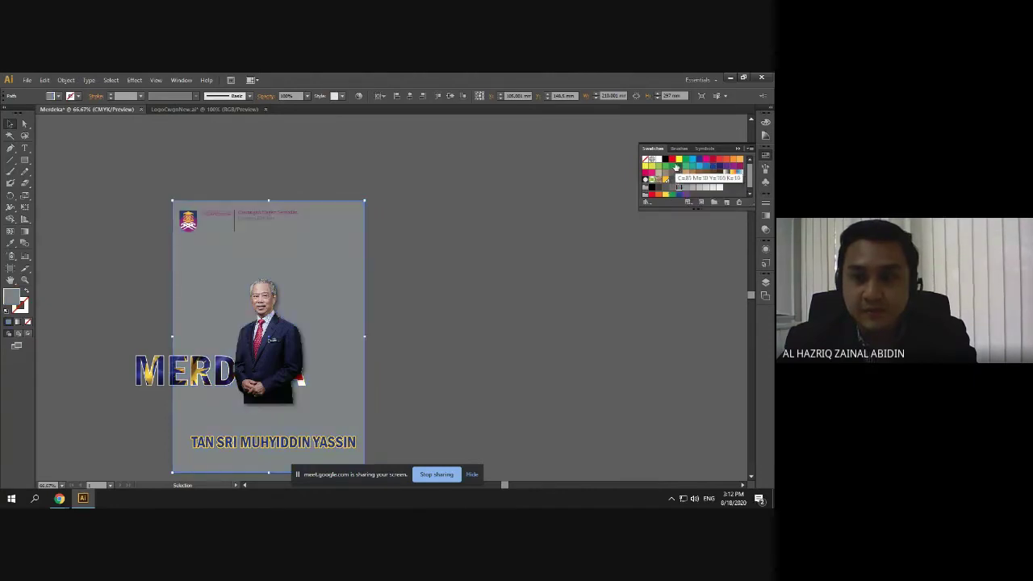
left_click(740, 167)
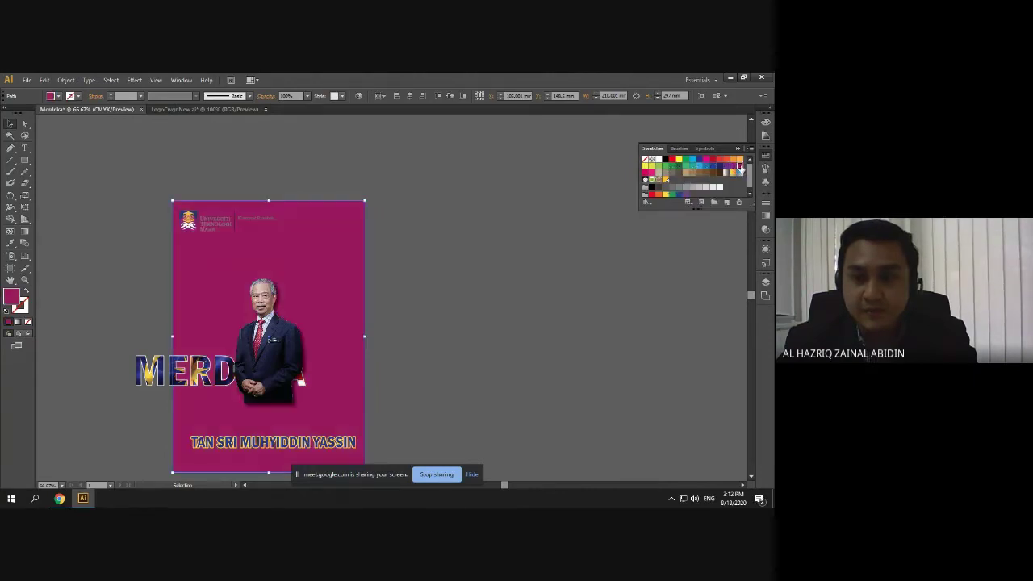
left_click(718, 167)
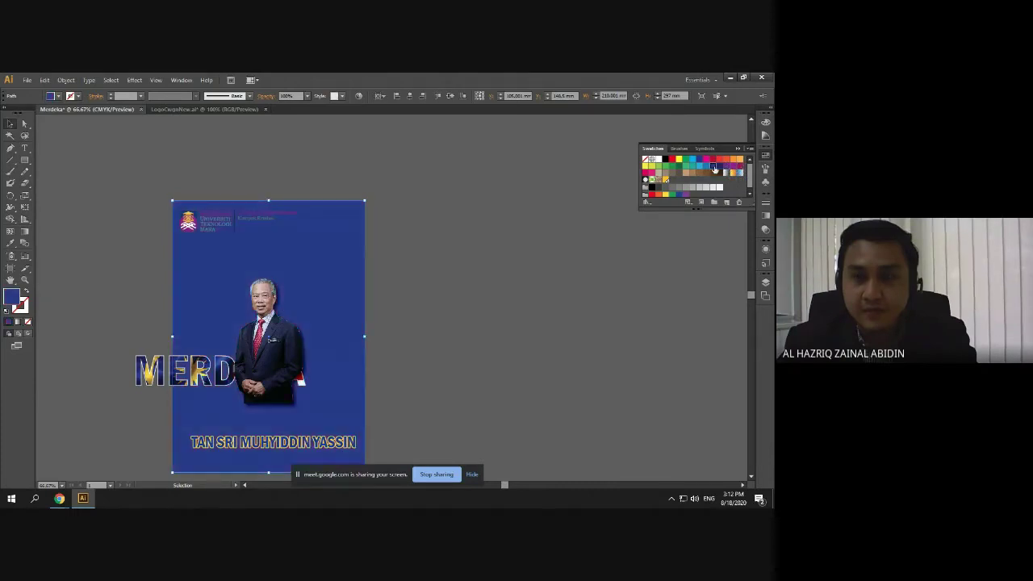
left_click(705, 167)
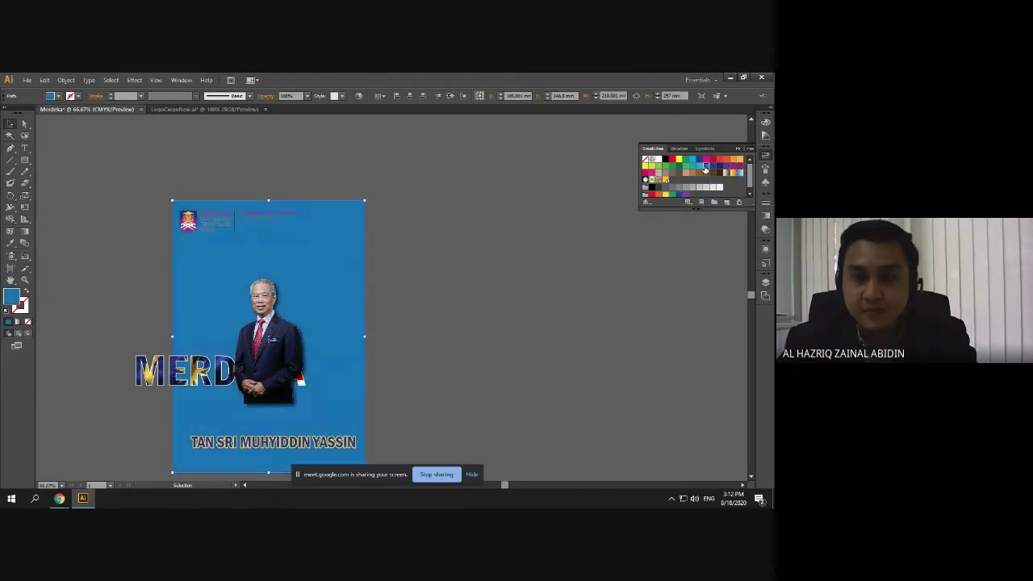
left_click(480, 214)
Move the portrait off the artboard to the right and place the MERDEKA lettering just below the campus logo
left_click_drag(263, 355, 503, 359)
left_click_drag(305, 360, 354, 260)
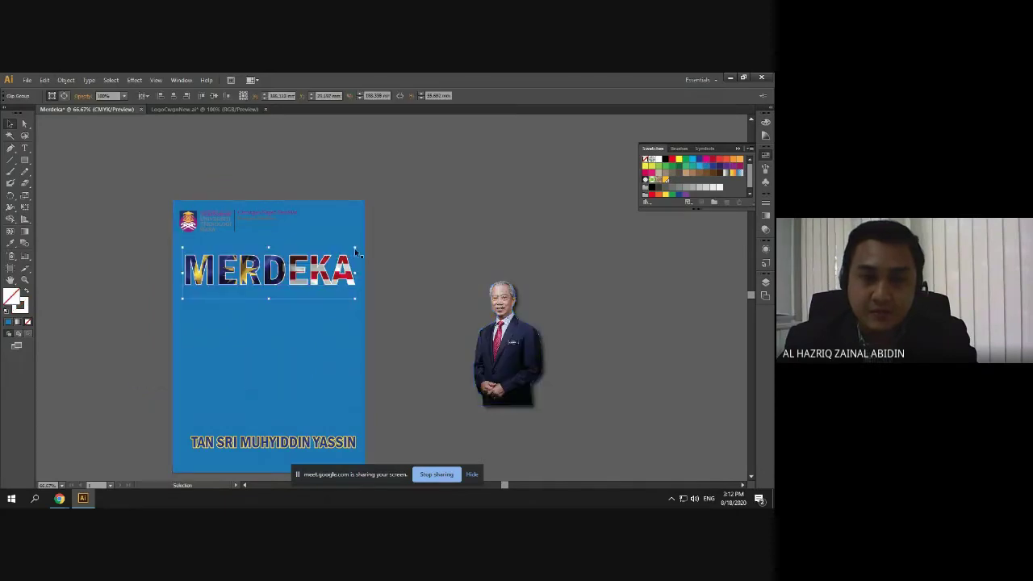
Try scaling the MERDEKA lettering down to a tiny size, inspect its outline up close, and undo the scaling
key("ctrl+plus")
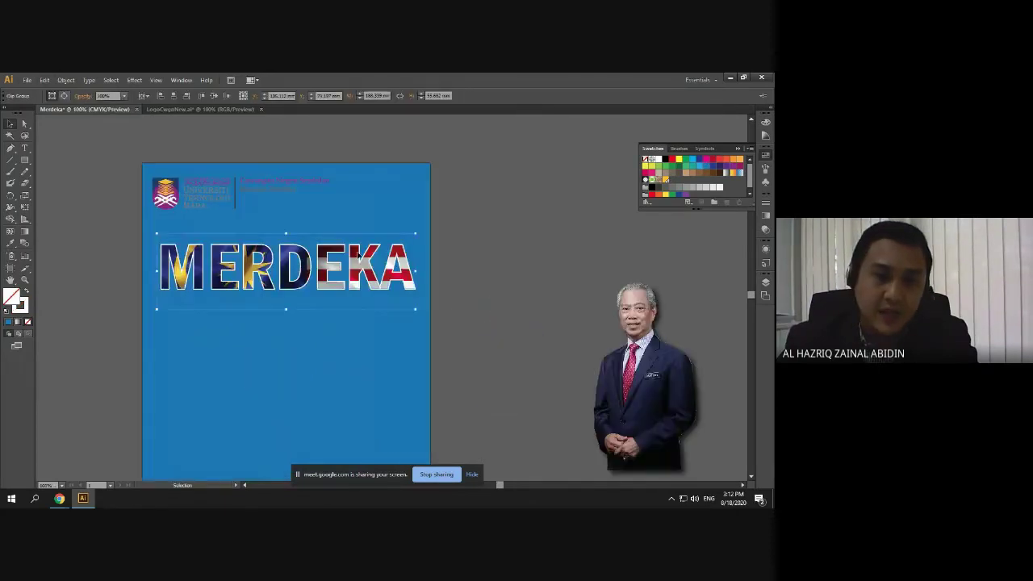
key("ctrl+plus")
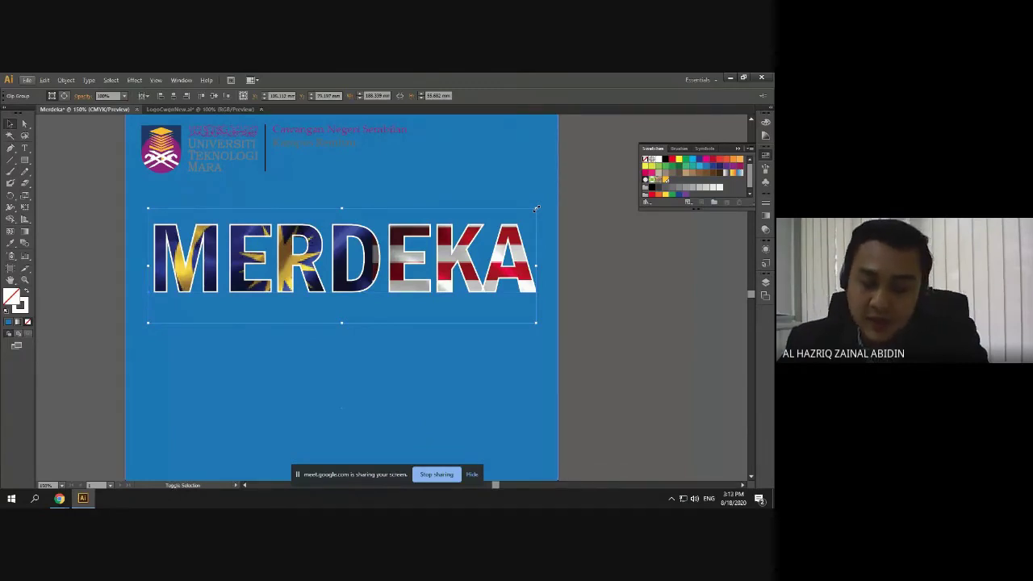
left_click_drag(536, 209, 244, 310)
left_click(150, 331)
scroll(151, 319, "up", 5)
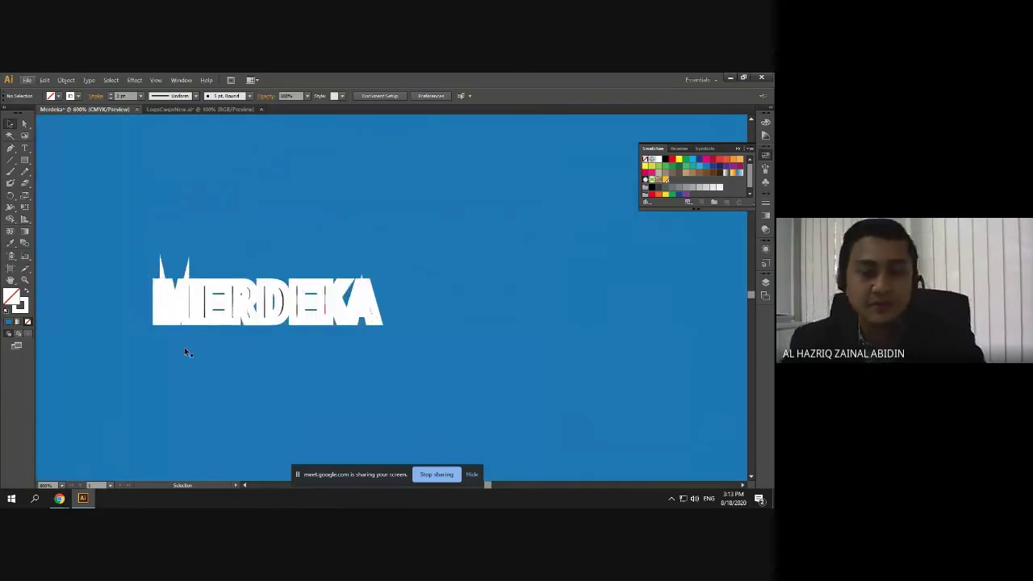
scroll(444, 331, "down", 2)
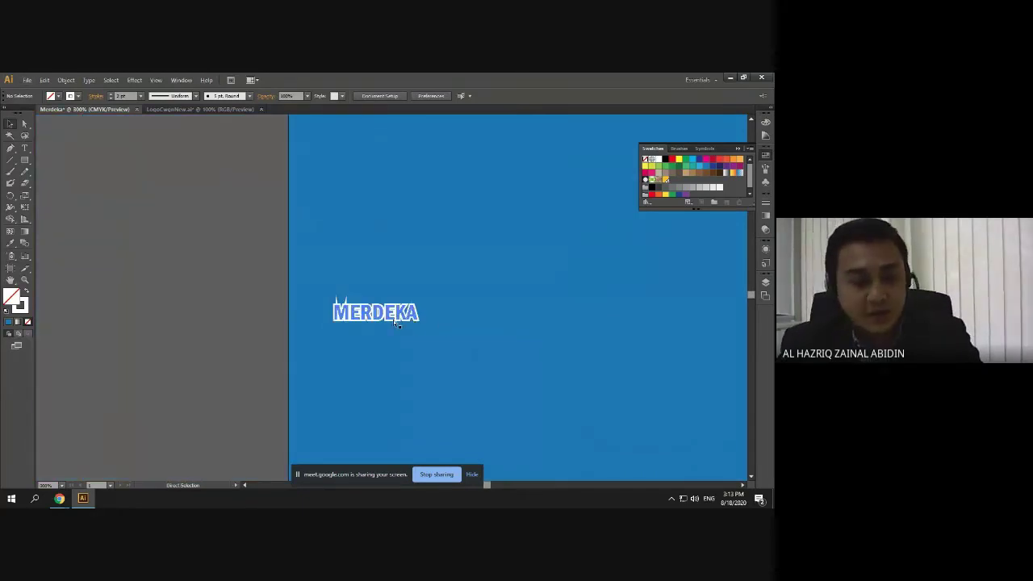
key("ctrl+z")
key("ctrl+z")
scroll(212, 274, "down", 2)
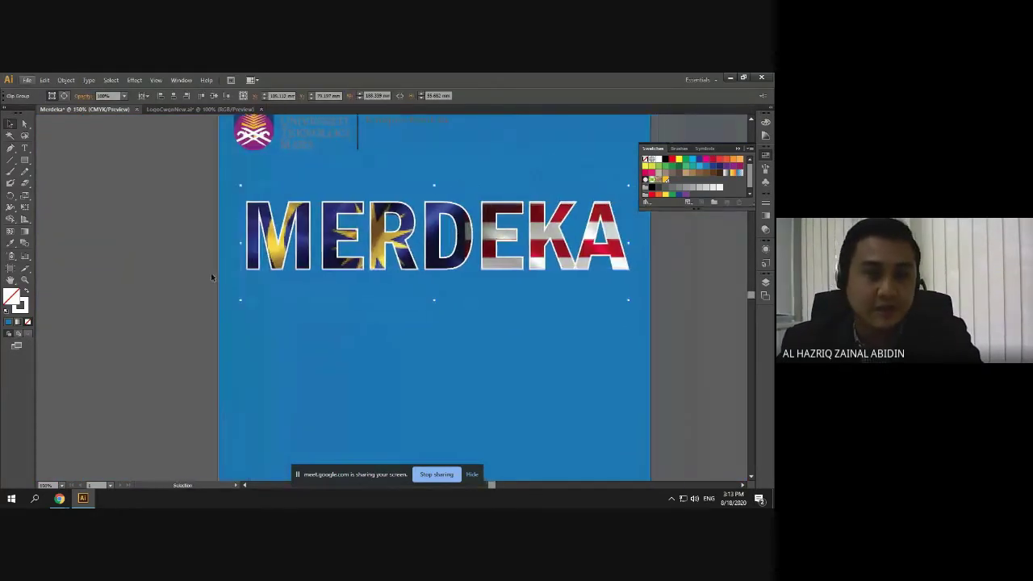
Expand the MERDEKA lettering on the poster with the Object and Fill options enabled
left_click(208, 275)
scroll(141, 263, "right", 1)
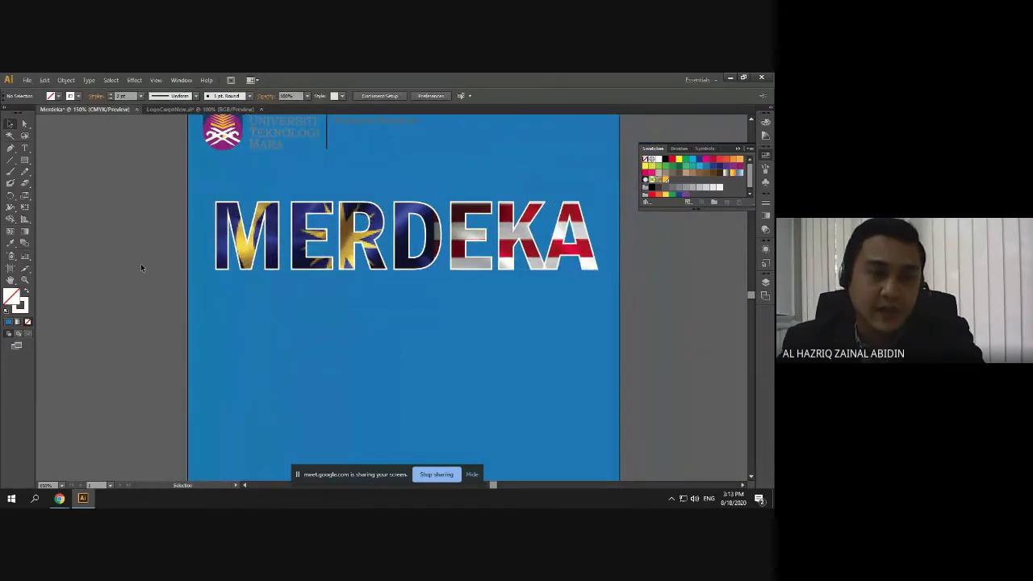
left_click(256, 237)
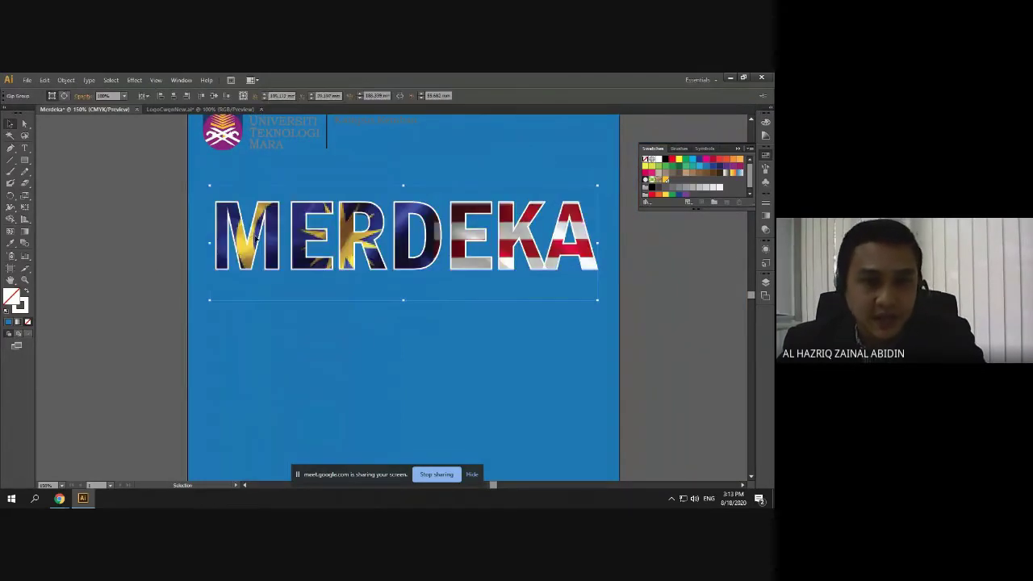
left_click(66, 80)
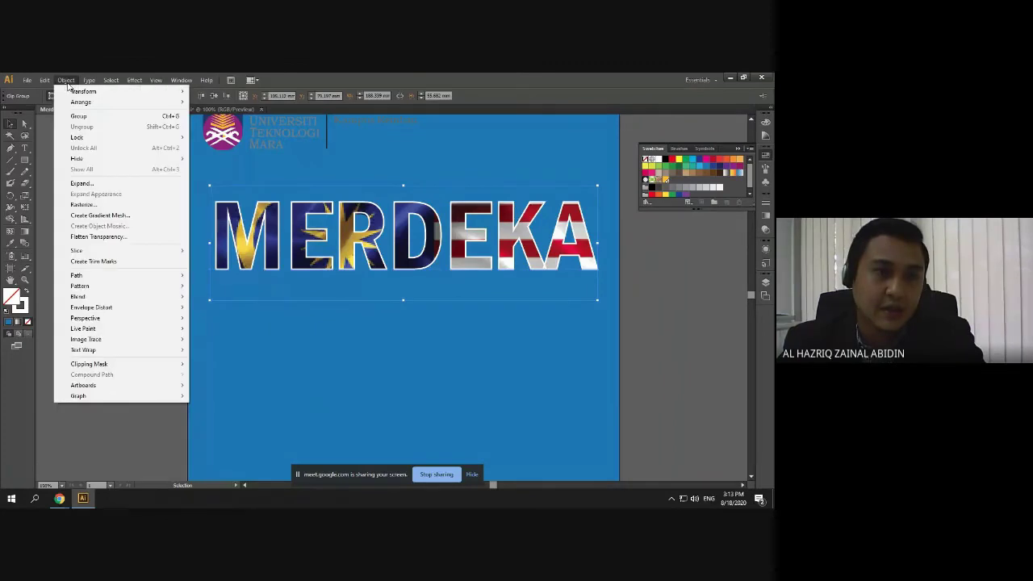
left_click(103, 188)
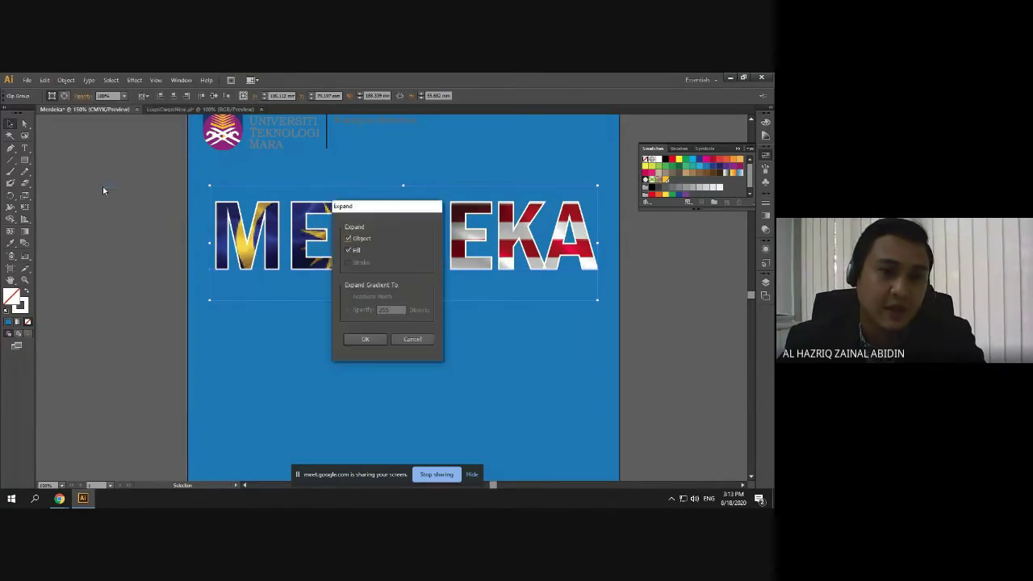
left_click(363, 338)
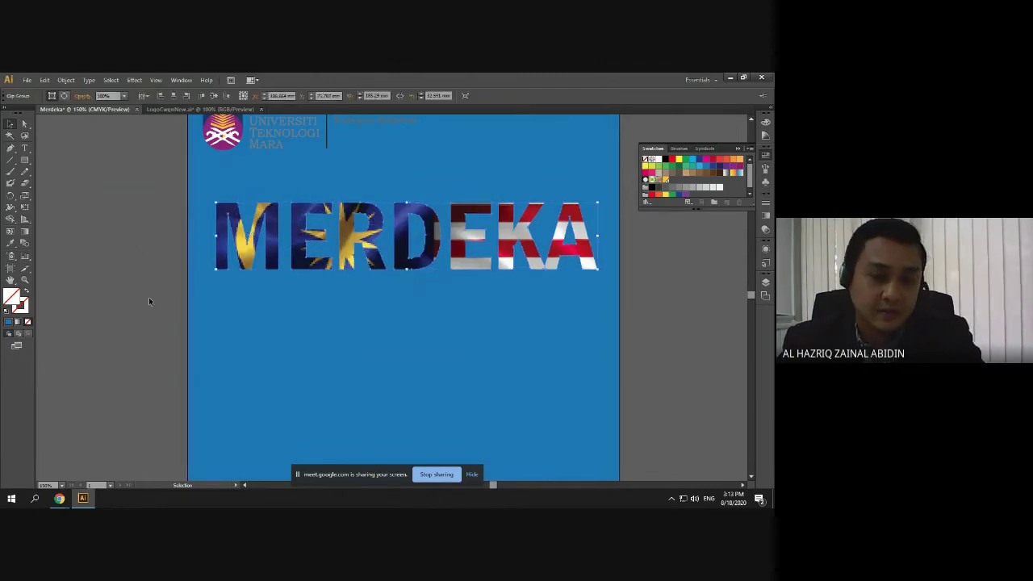
Move the outlined MERDEKA lettering off the artboard above the portrait and expand its object and fill
scroll(116, 267, "down", 3)
mouse_move(244, 264)
left_mouse_down()
mouse_move(456, 221)
mouse_move(492, 197)
left_mouse_up()
left_click_drag(388, 165, 571, 231)
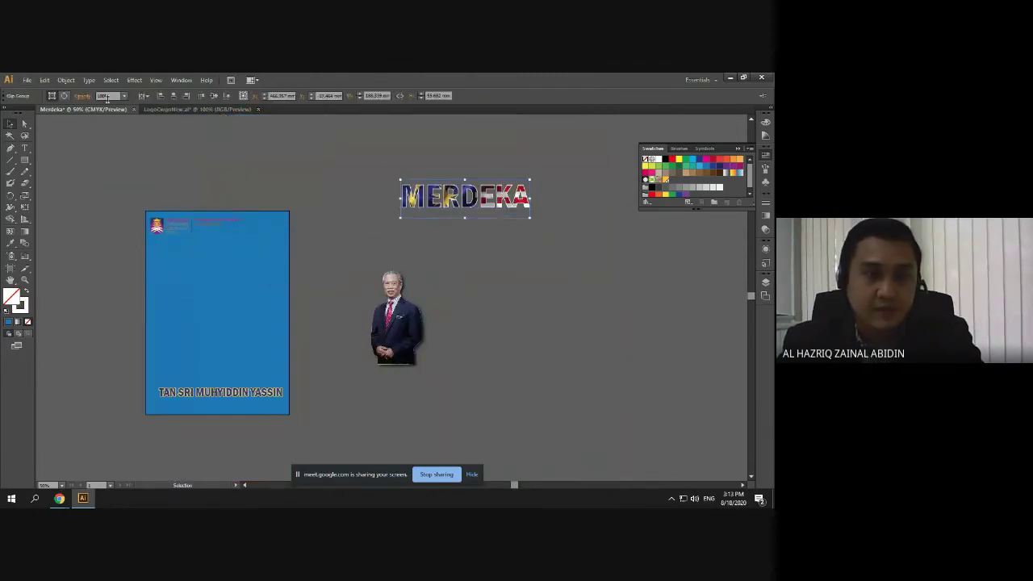
left_click(67, 79)
left_click(95, 184)
left_click(368, 342)
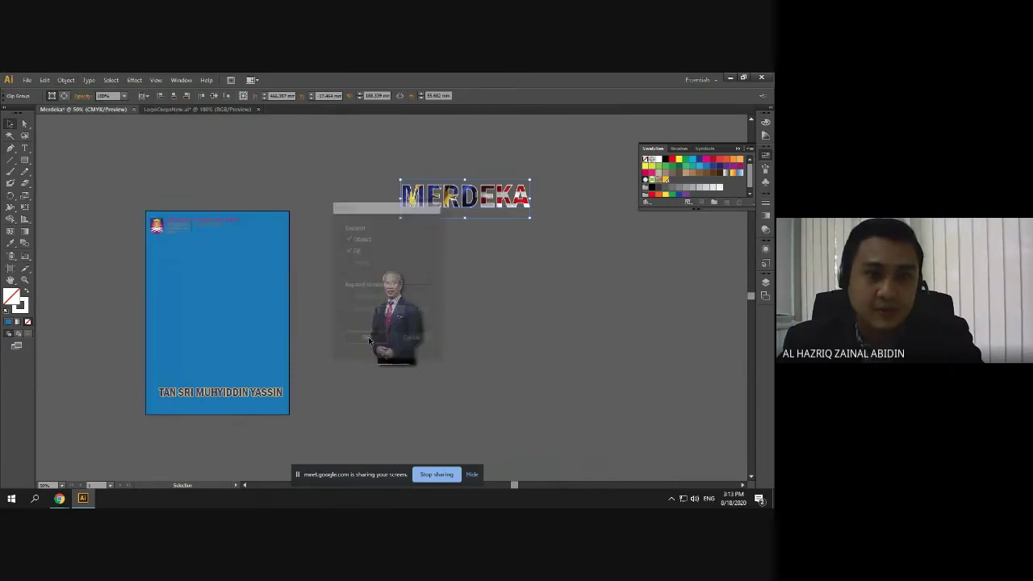
Try expanding the MERDEKA lettering a second time, shift it aside for a closer look, and undo back to the unexpanded version
left_click(356, 197)
left_click(439, 197)
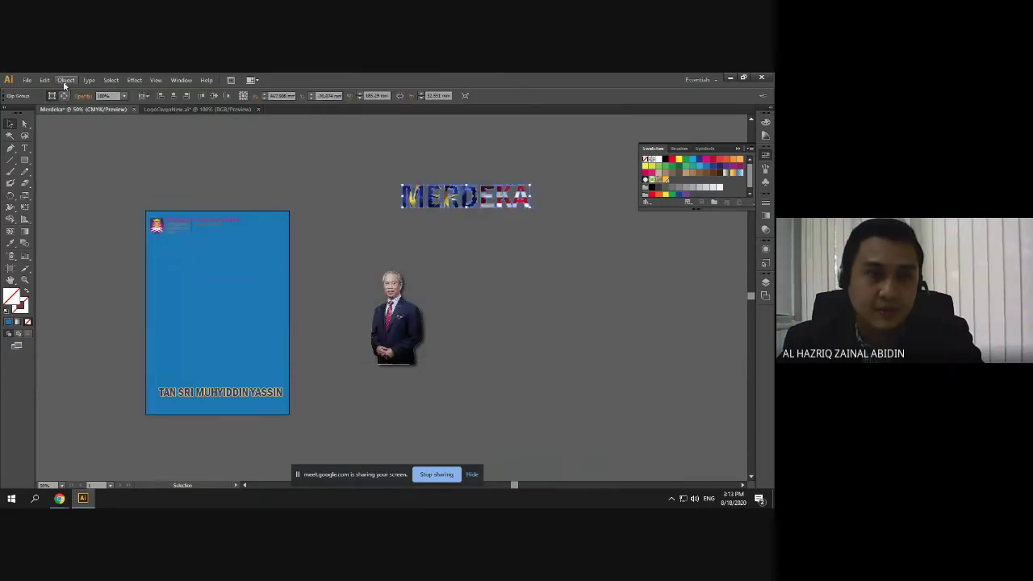
left_click(66, 80)
left_click(102, 184)
left_click(356, 197)
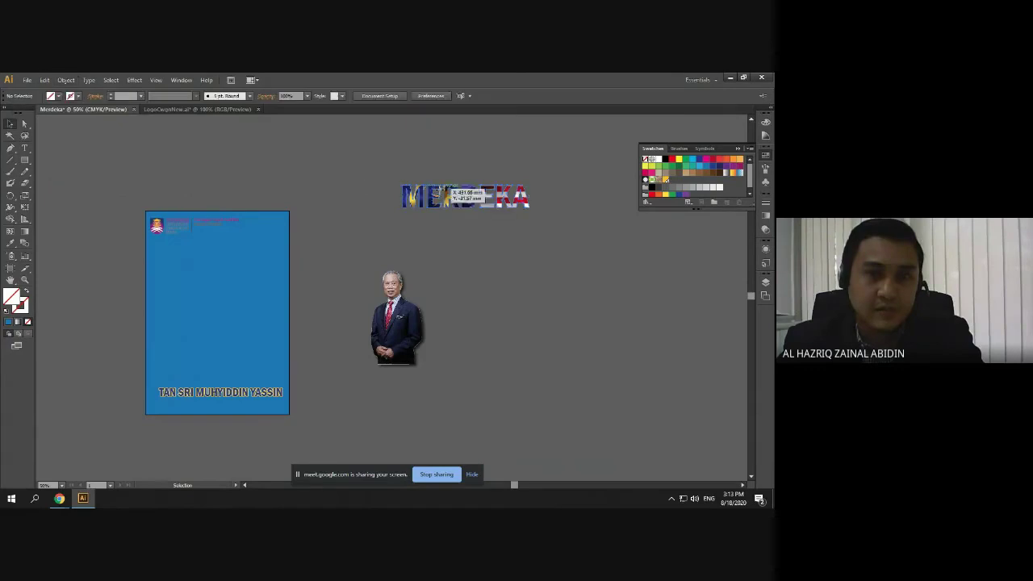
left_click_drag(452, 195, 372, 232)
left_click(405, 190)
scroll(364, 235, "up", 3)
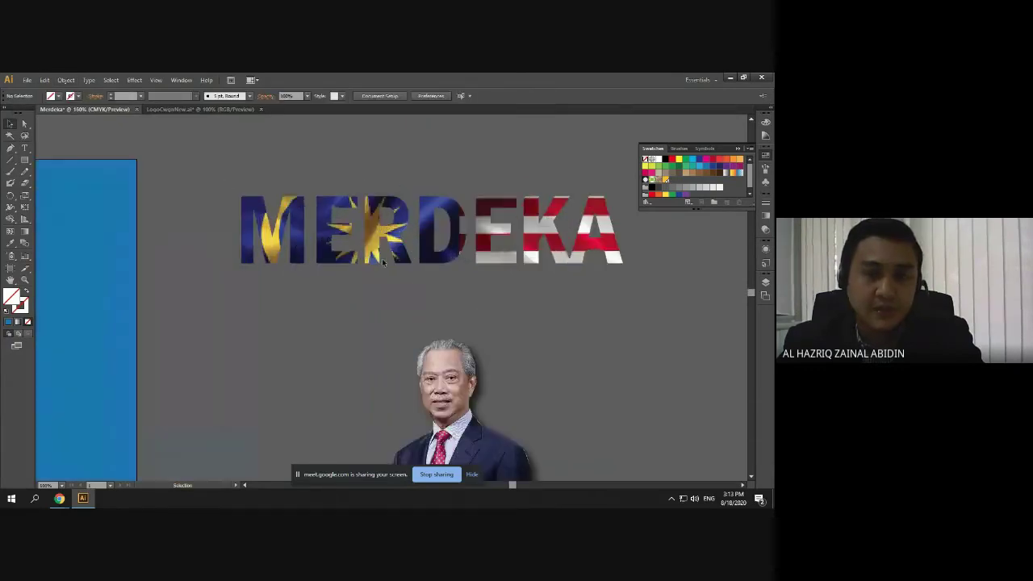
left_click(383, 262)
key("ctrl+z")
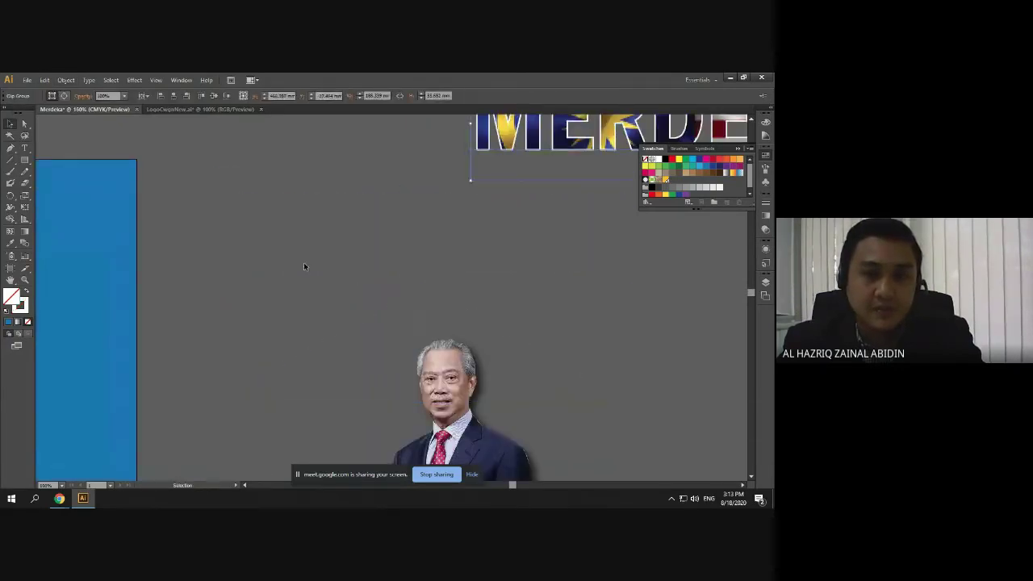
Move the MERDEKA lettering closer to the poster and portrait, and try expanding it with only the Fill option
scroll(304, 266, "down", 3)
left_click_drag(452, 226, 404, 257)
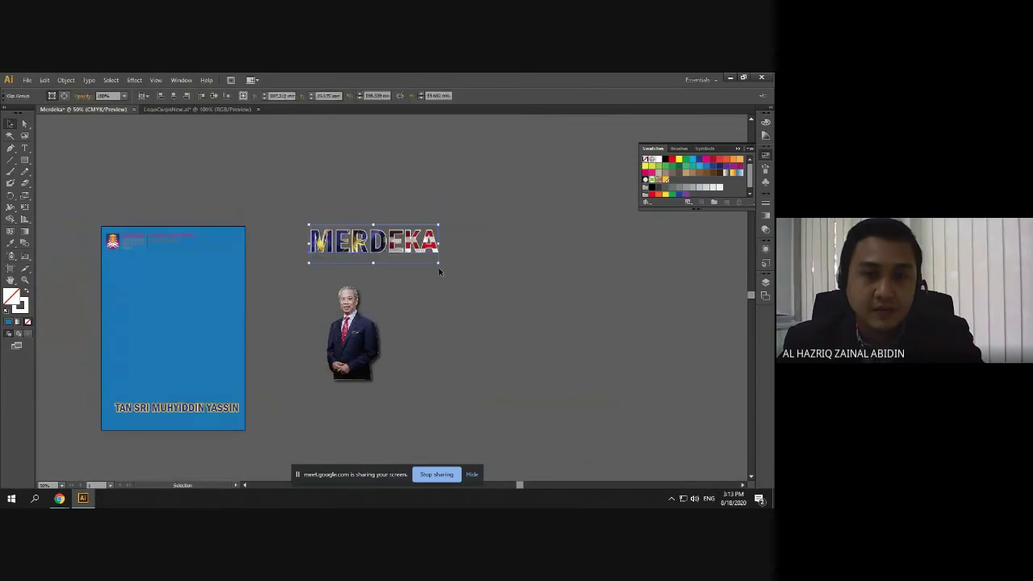
left_click(400, 252)
scroll(402, 251, "up", 3)
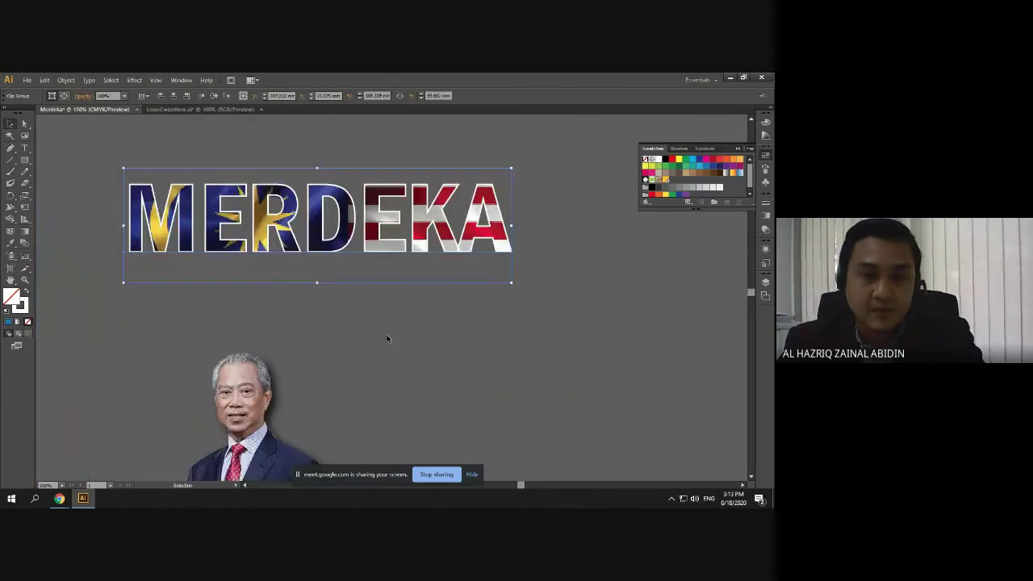
scroll(387, 338, "up", 1)
left_click(68, 80)
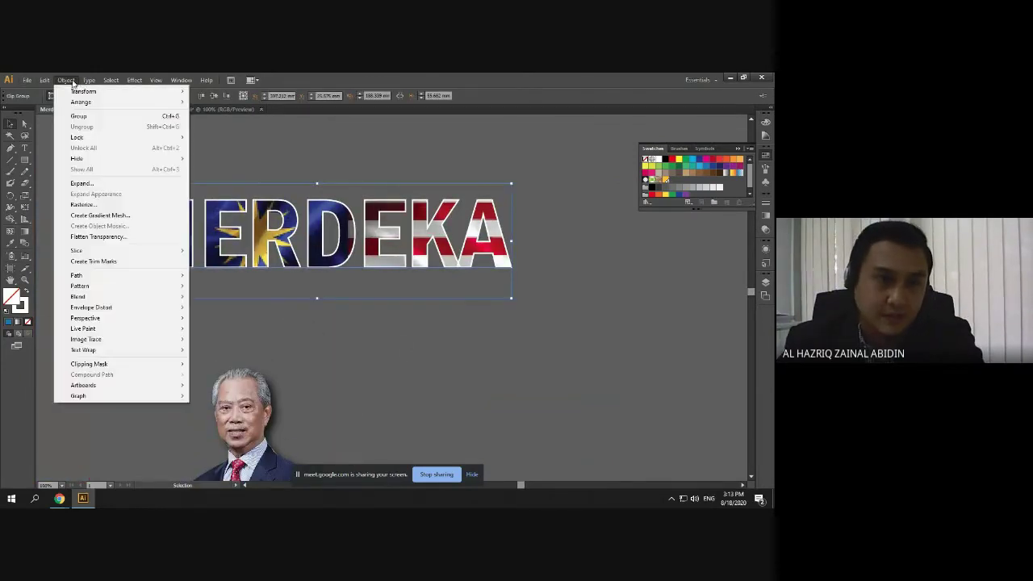
left_click(93, 183)
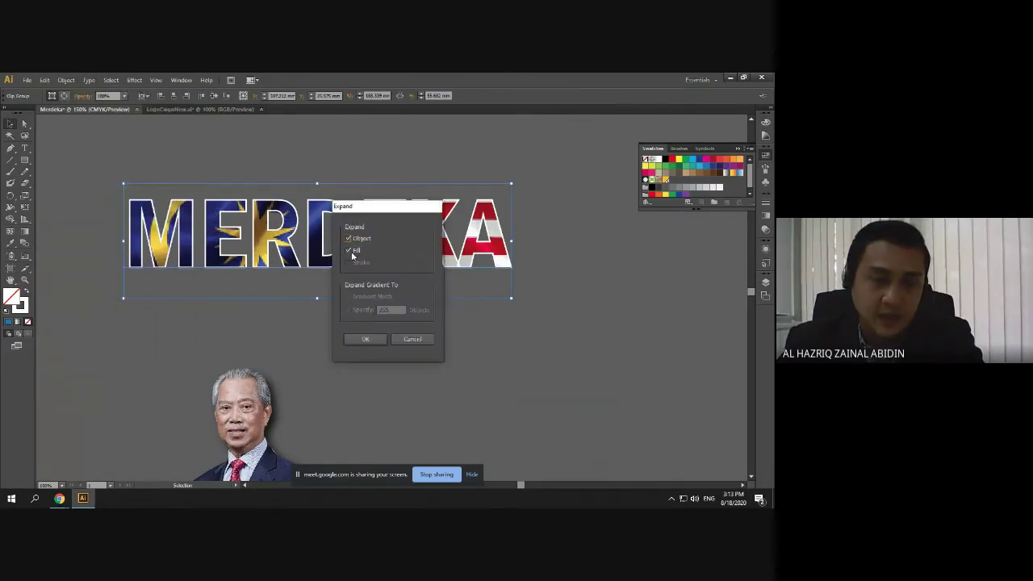
left_click(349, 239)
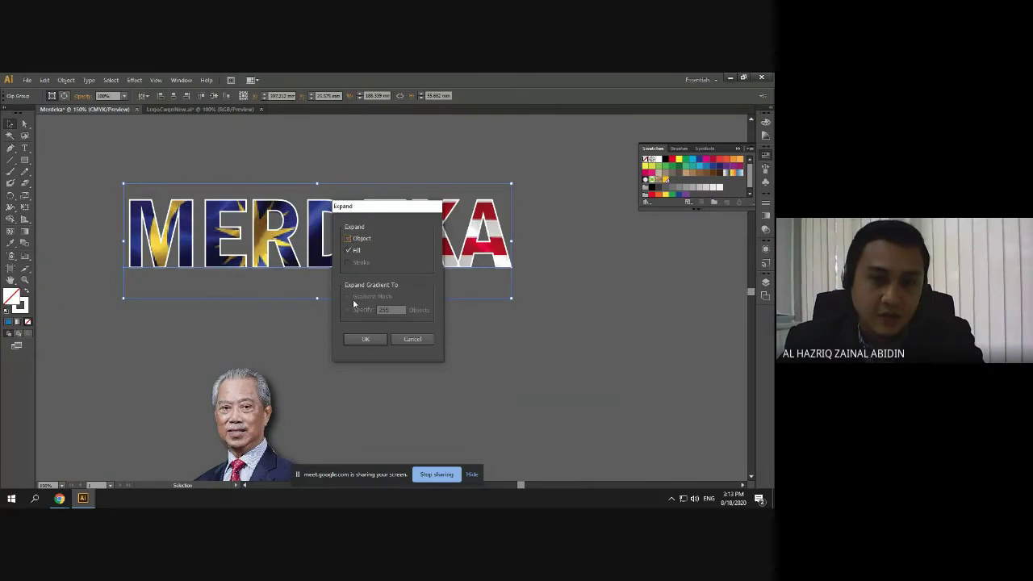
left_click(365, 339)
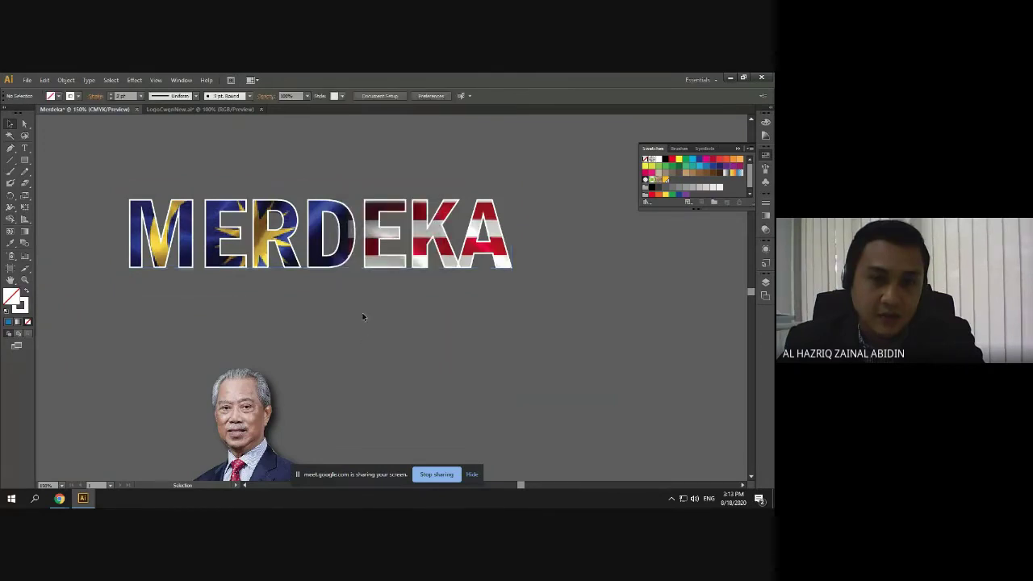
Try expanding the MERDEKA lettering with its object included, shift the expanded artwork down, and undo both changes
left_click(68, 80)
left_click(91, 183)
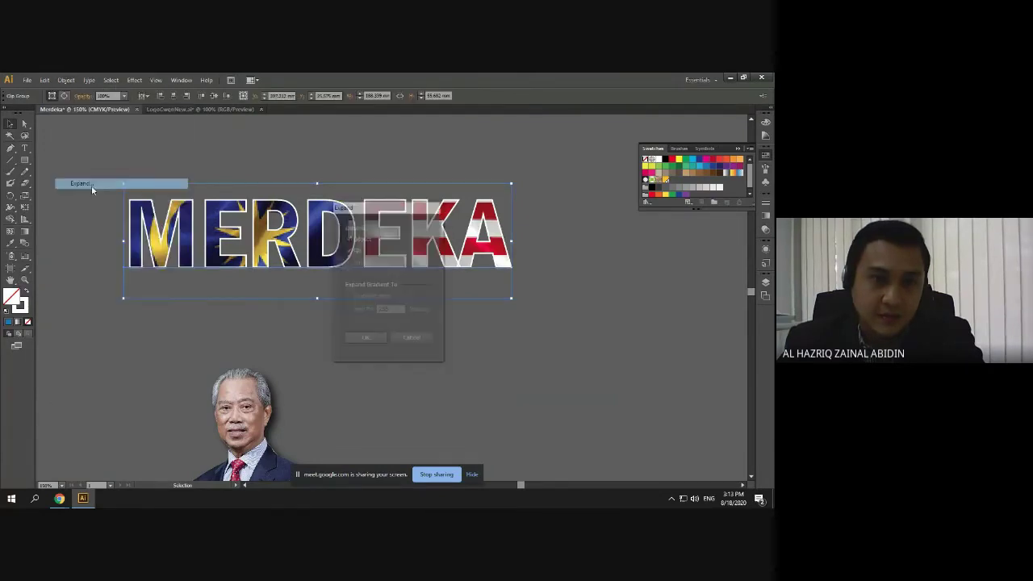
left_click(360, 339)
left_click(389, 268)
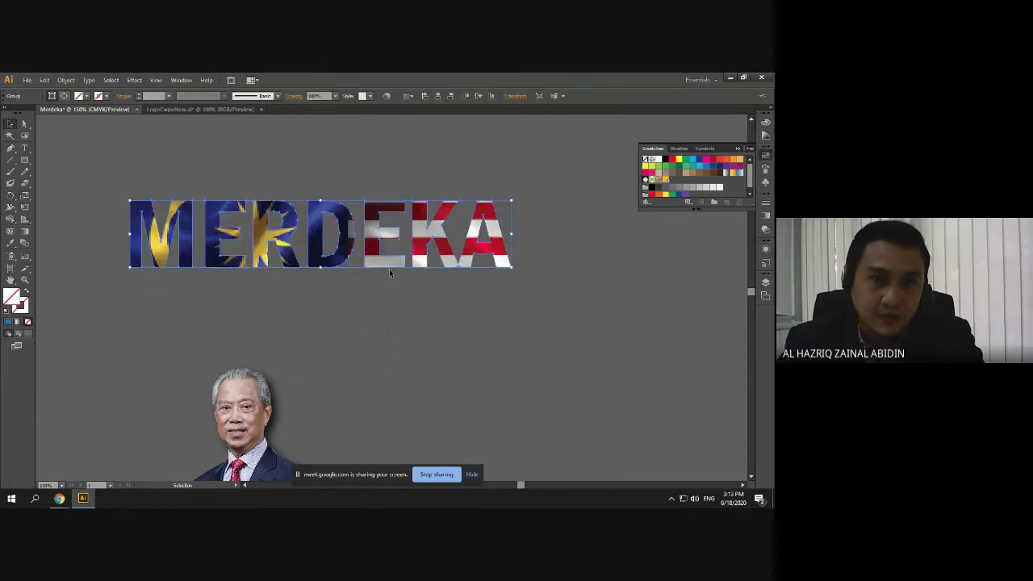
left_click(438, 252)
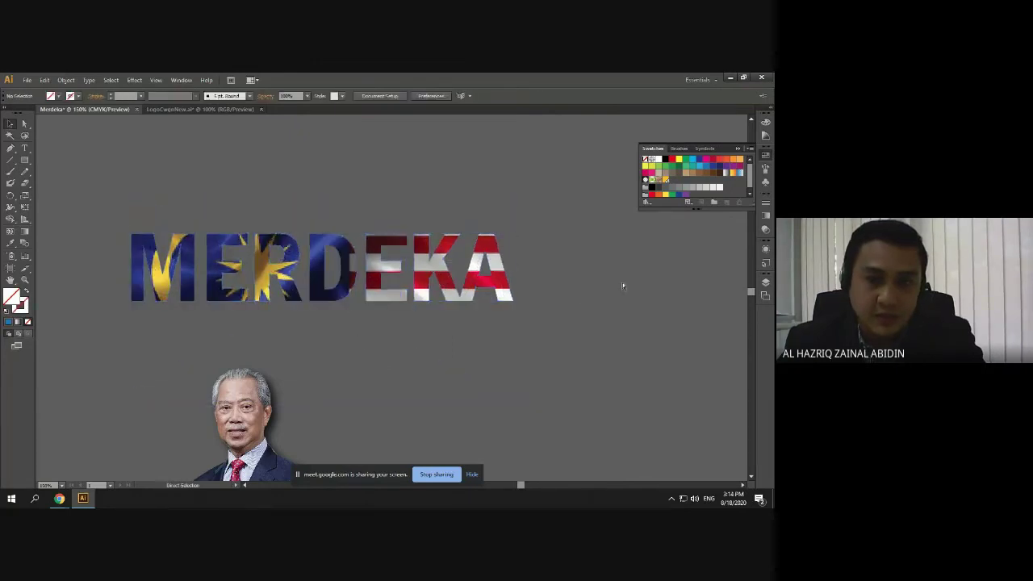
key("v")
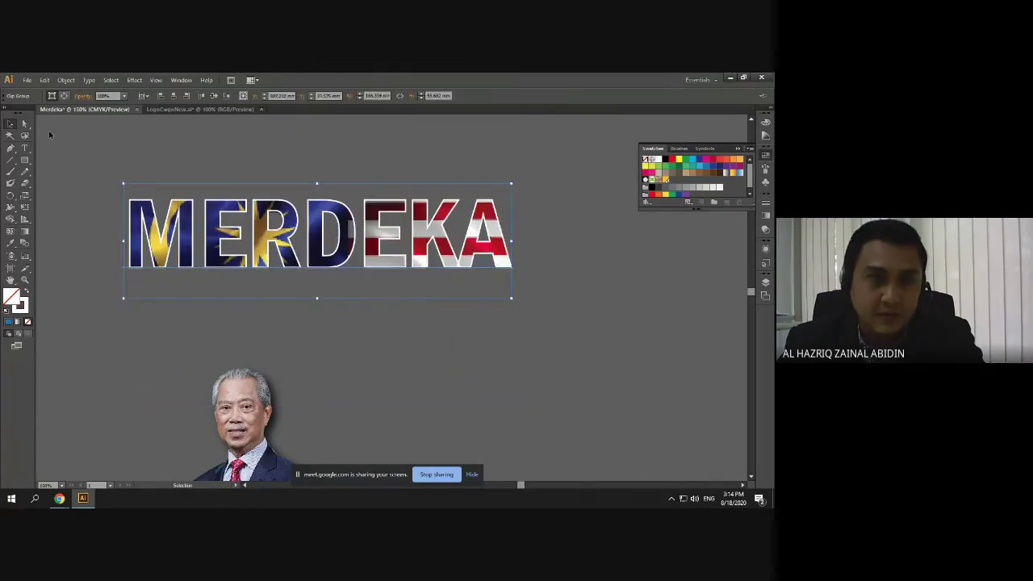
Try the Object and Fill expansion on the MERDEKA lettering once more and undo it
left_click(67, 80)
left_click(81, 183)
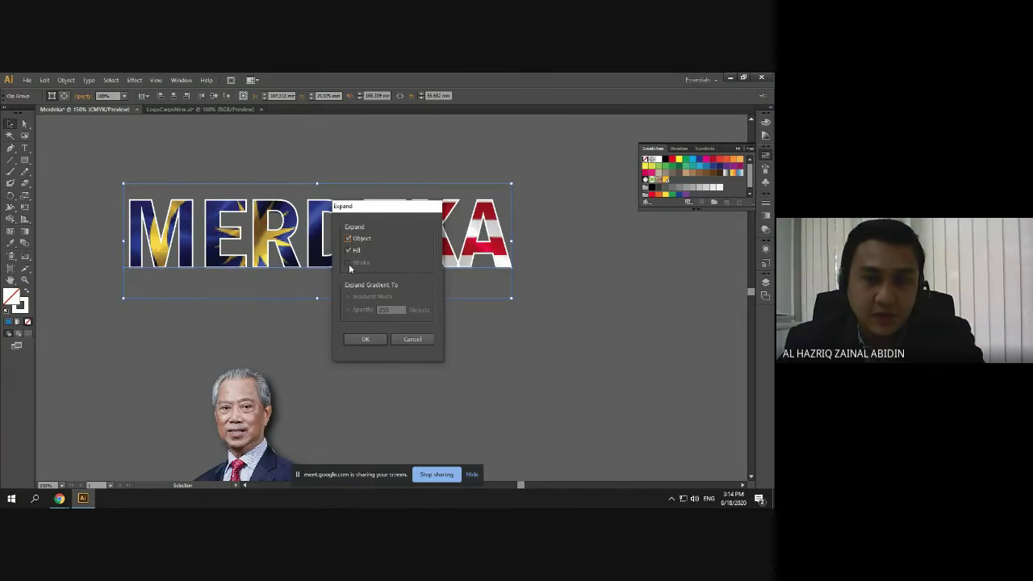
key("Return")
right_click(437, 231)
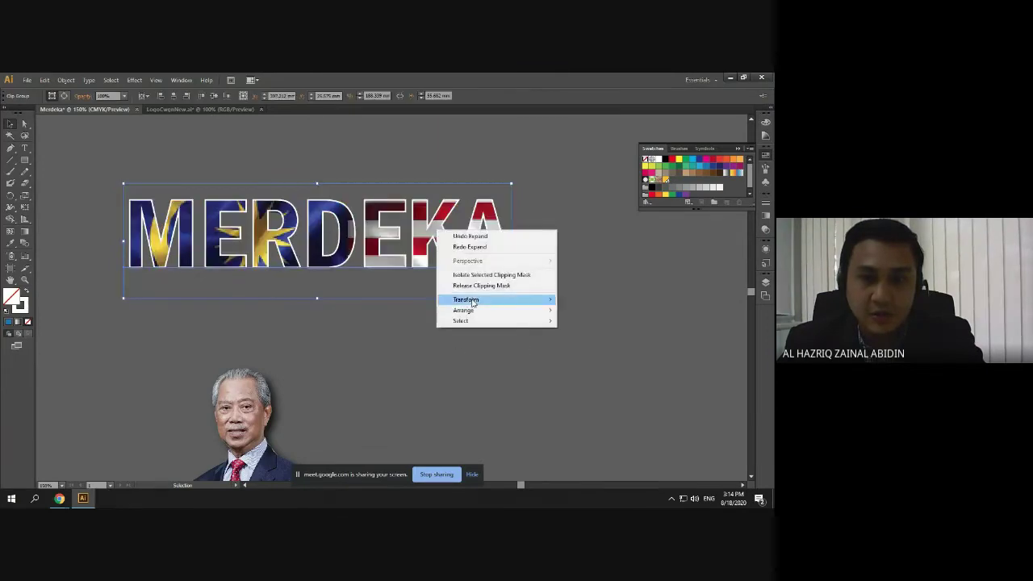
left_click(392, 318)
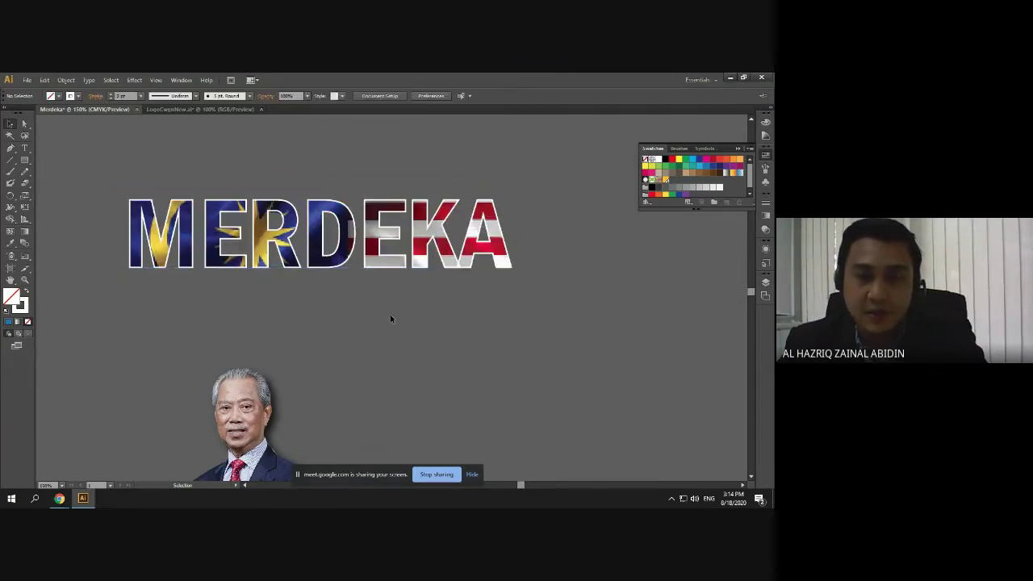
key("ctrl+z")
Place the MERDEKA lettering back on the blue poster below the campus logo
scroll(406, 277, "down", 4)
scroll(373, 290, "down", 3)
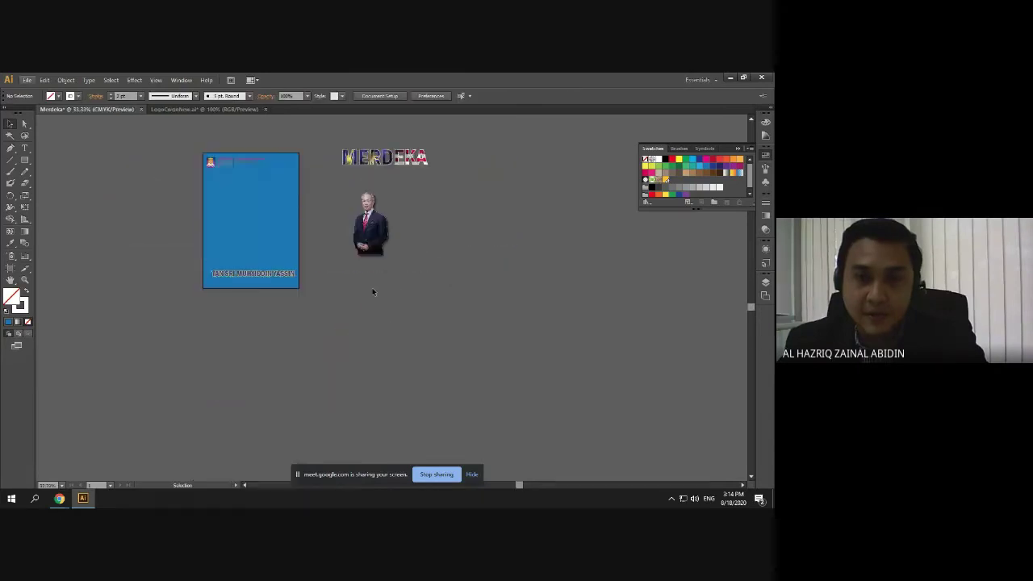
scroll(373, 290, "left", 3)
left_click_drag(477, 156, 350, 193)
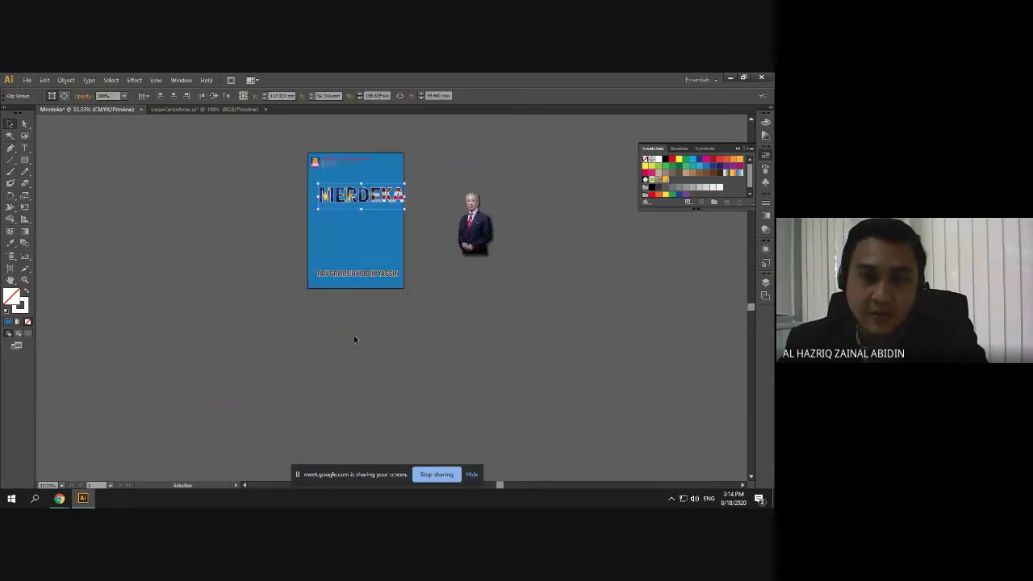
Scale the MERDEKA lettering down proportionally to about 72 mm wide and check its white outline up close
left_click(355, 338)
scroll(371, 156, "up", 4)
left_click(409, 349)
scroll(484, 290, "down", 1)
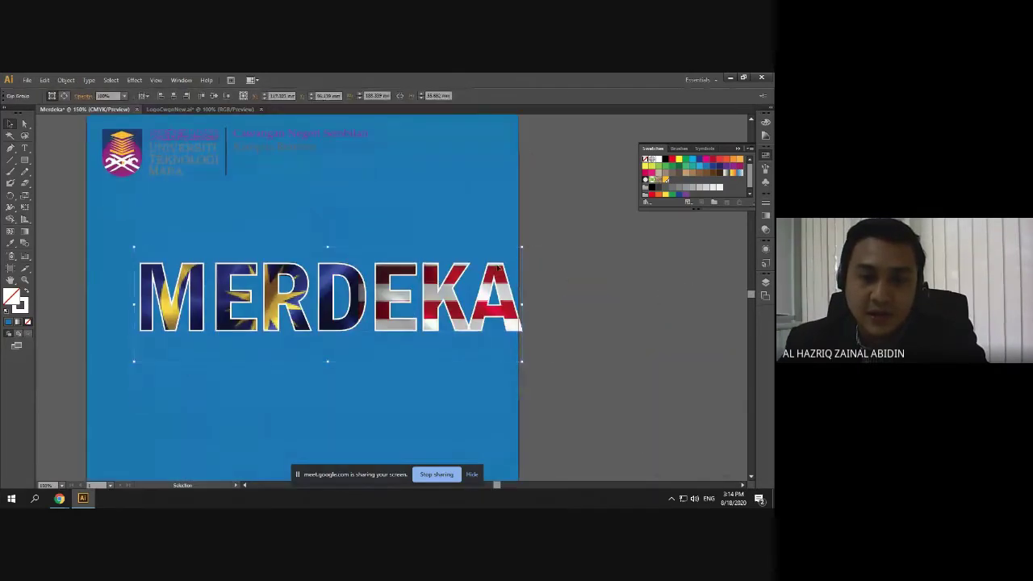
left_click_drag(521, 247, 309, 320)
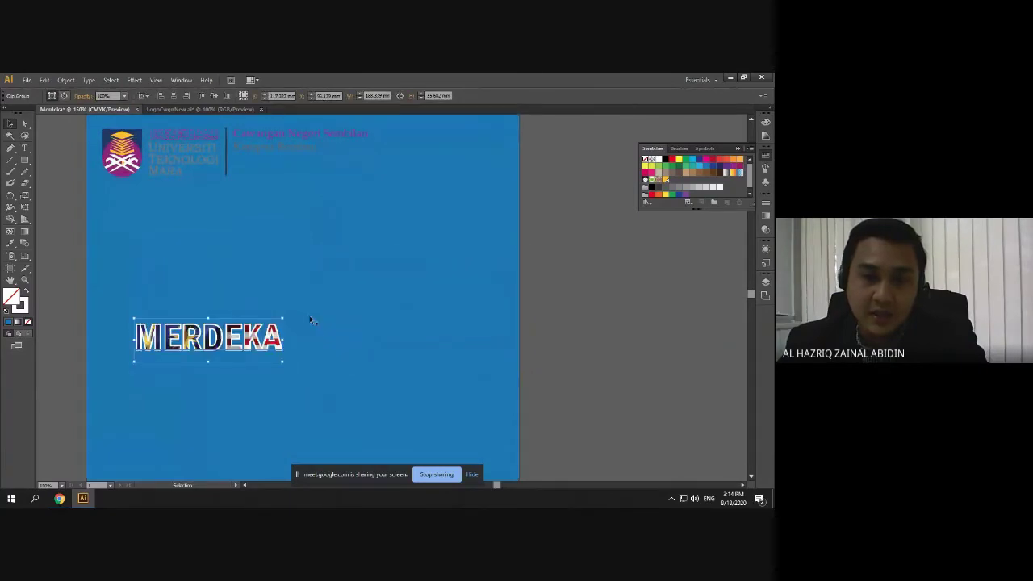
left_click(626, 325)
scroll(163, 358, "up", 2)
left_click(309, 319)
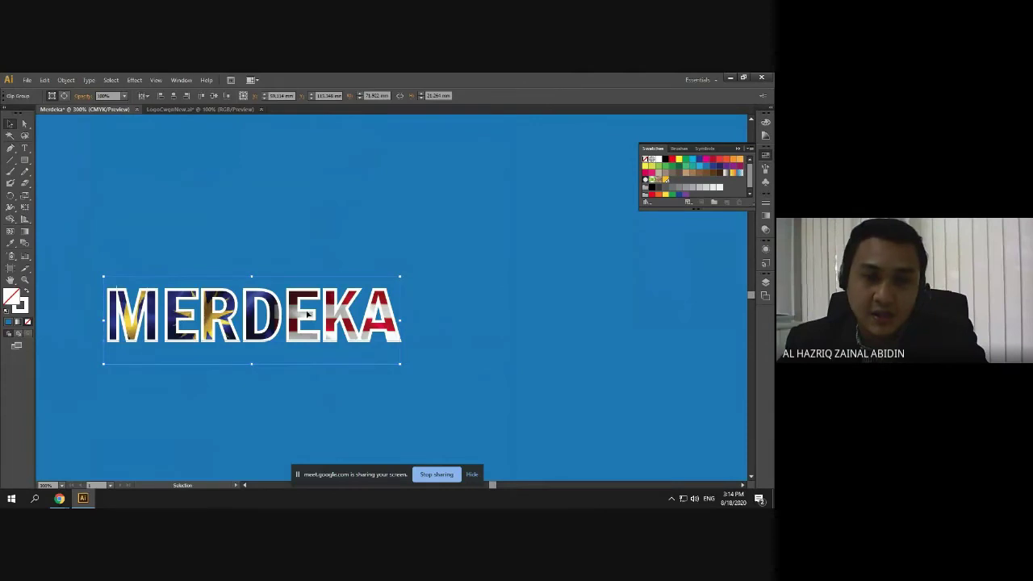
scroll(308, 313, "down", 1)
scroll(376, 327, "down", 3)
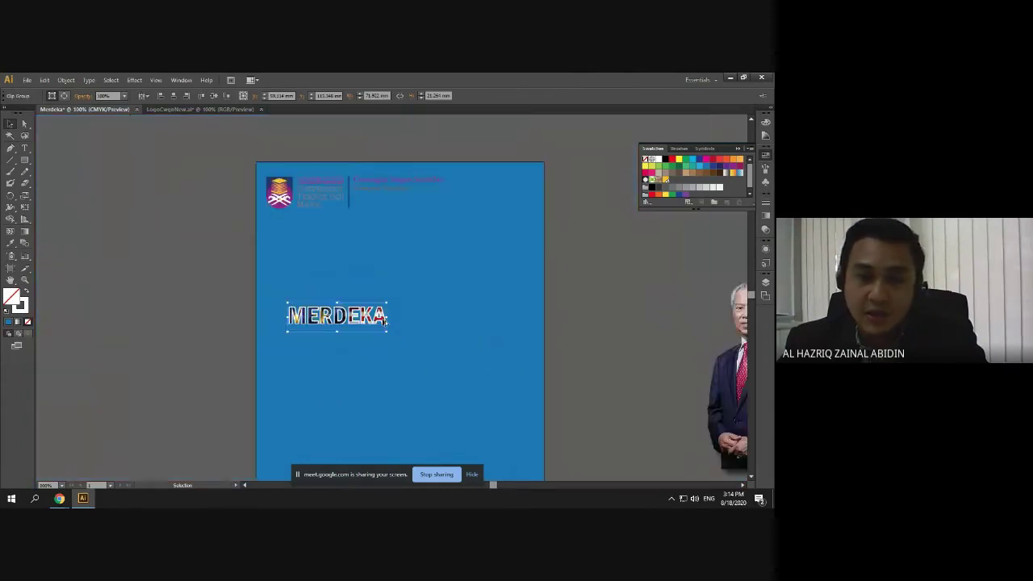
Set the MERDEKA lettering aside off the artboard and check the stroke settings of its white outline in isolation mode
left_click_drag(364, 317, 144, 246)
left_click(125, 266)
scroll(81, 257, "up", 1)
key("v")
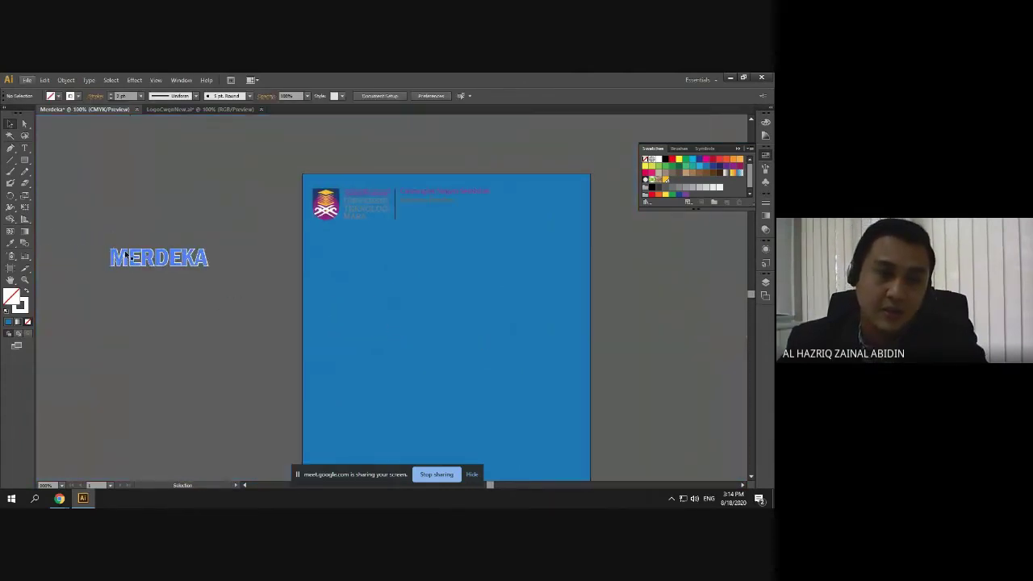
double_click(83, 257)
scroll(80, 254, "up", 2)
double_click(125, 246)
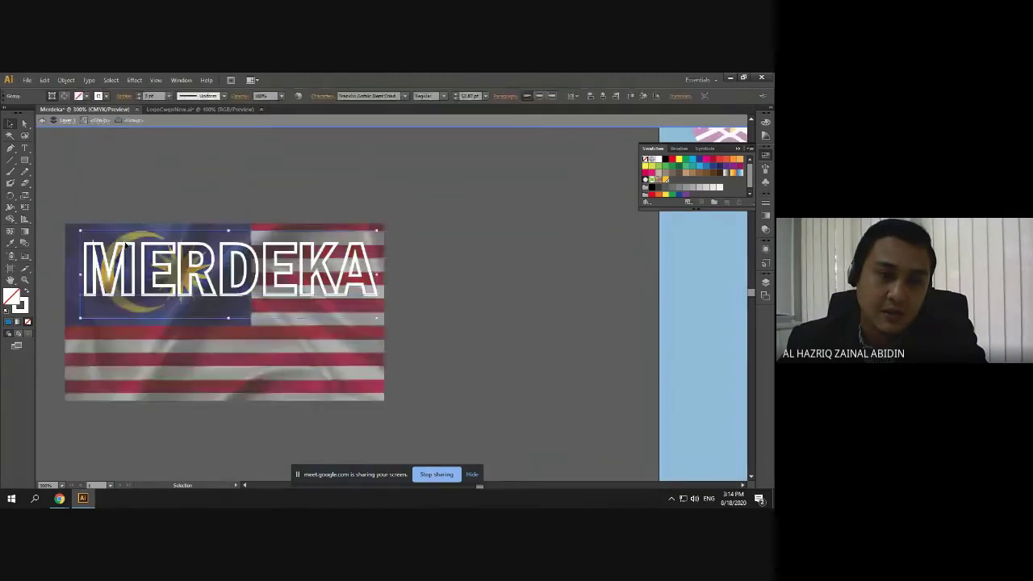
left_click(765, 203)
double_click(460, 264)
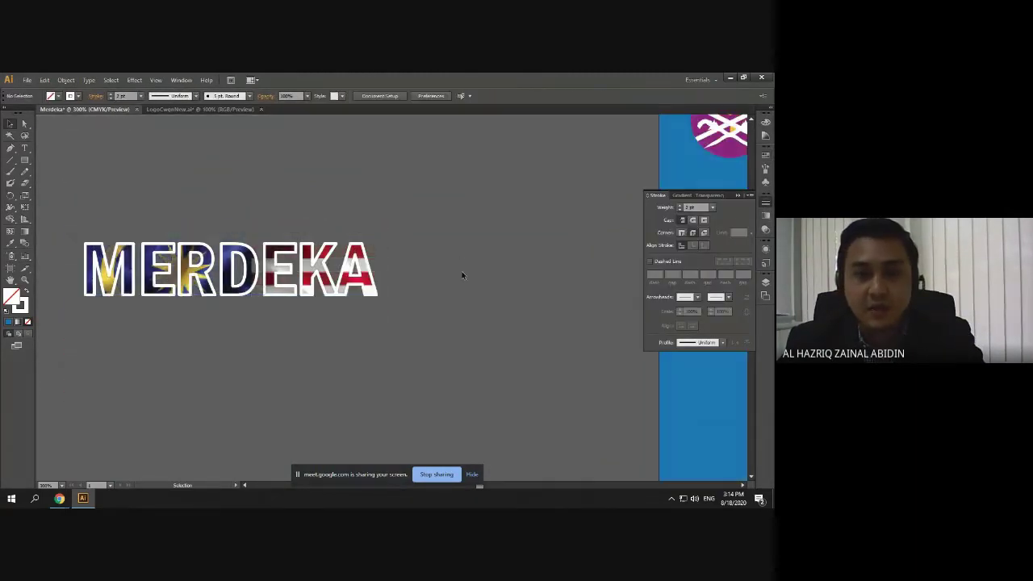
Move the MERDEKA lettering back onto the blue poster below the campus logo and enlarge it proportionally
scroll(173, 249, "down", 4)
left_click_drag(177, 254, 440, 288)
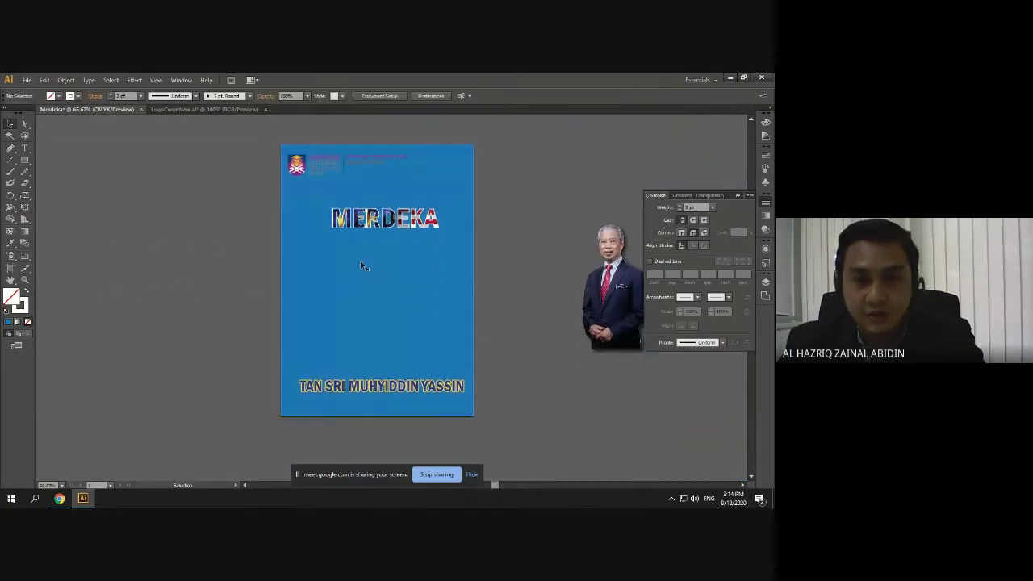
scroll(359, 260, "up", 2)
scroll(318, 242, "down", 1)
left_click(538, 325)
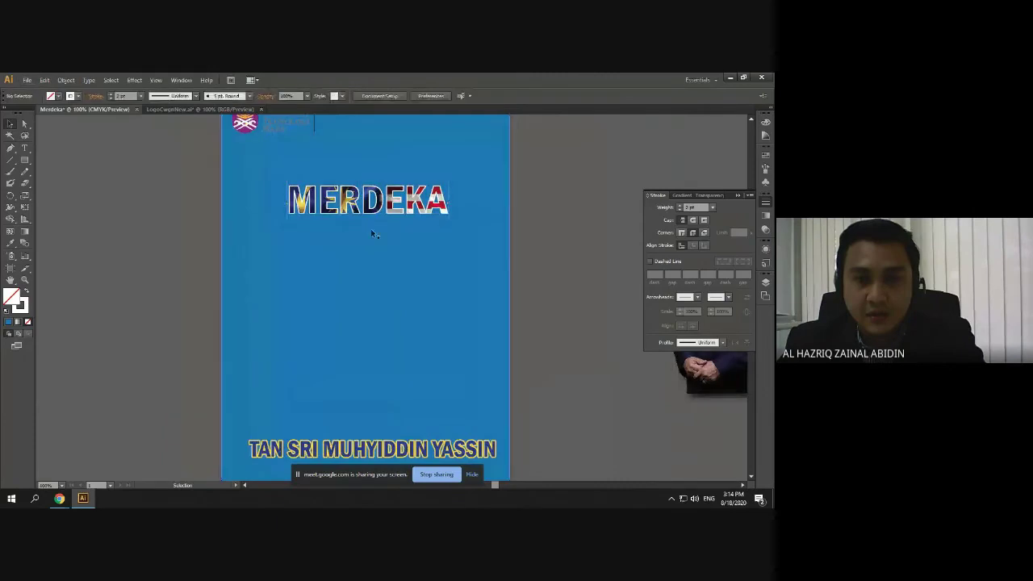
left_click_drag(373, 206, 373, 211)
left_click(551, 326)
scroll(474, 331, "down", 1)
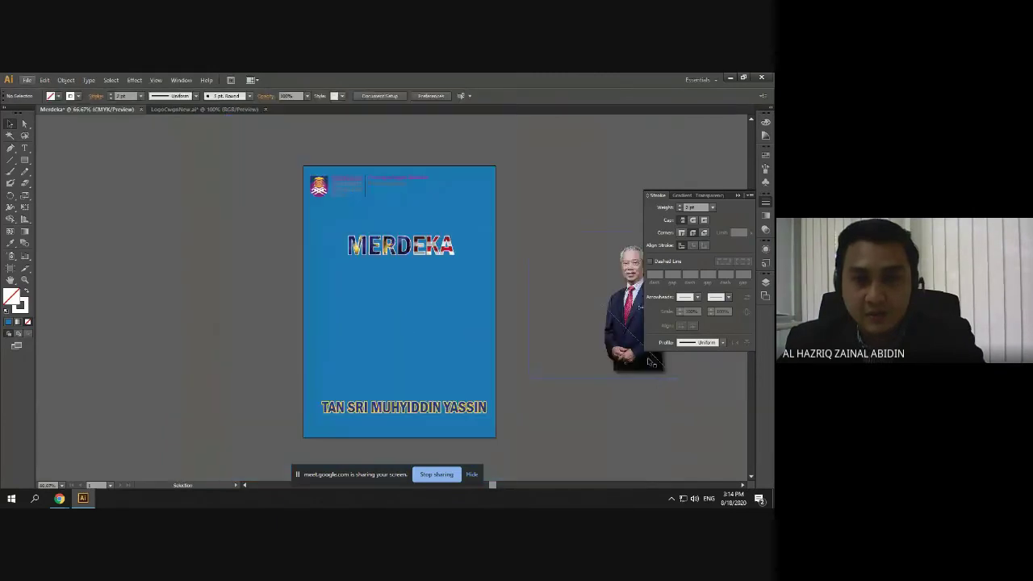
Place the portrait on the poster between the MERDEKA lettering and the name caption, and nudge the lettering slightly left above it
left_click_drag(646, 359, 410, 378)
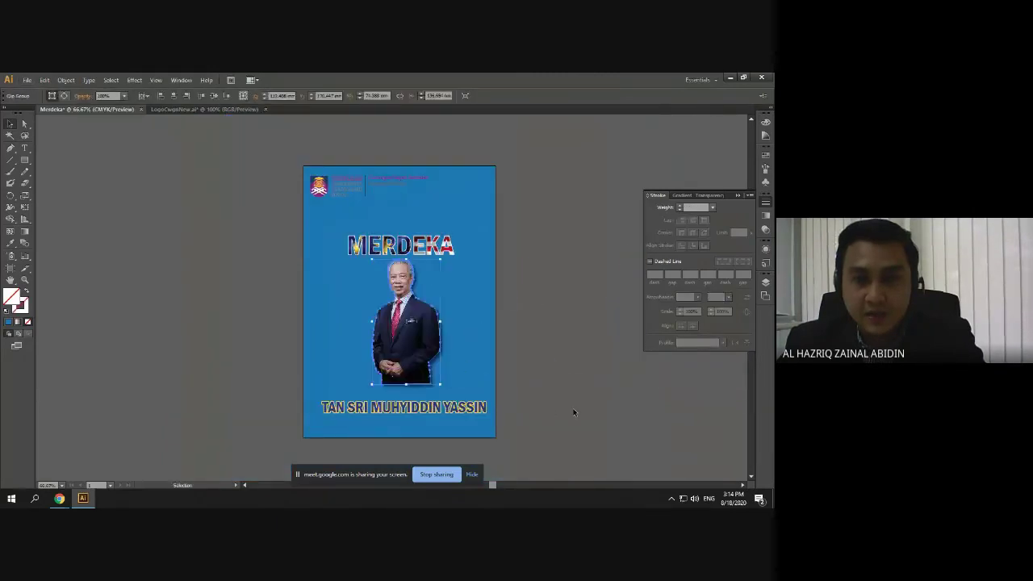
left_click(522, 308)
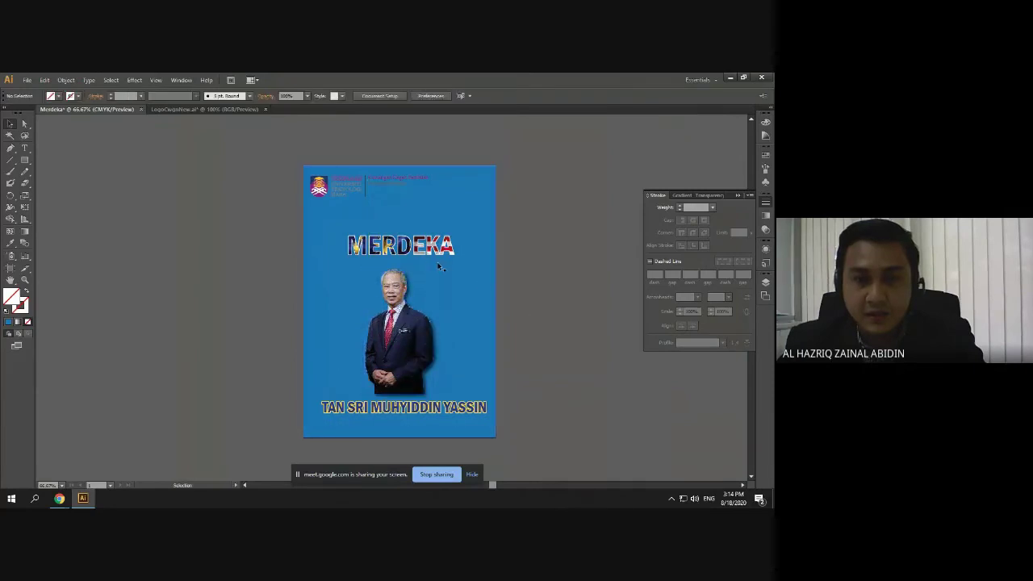
left_click_drag(431, 252, 426, 251)
left_click(543, 337)
scroll(543, 336, "right", 2)
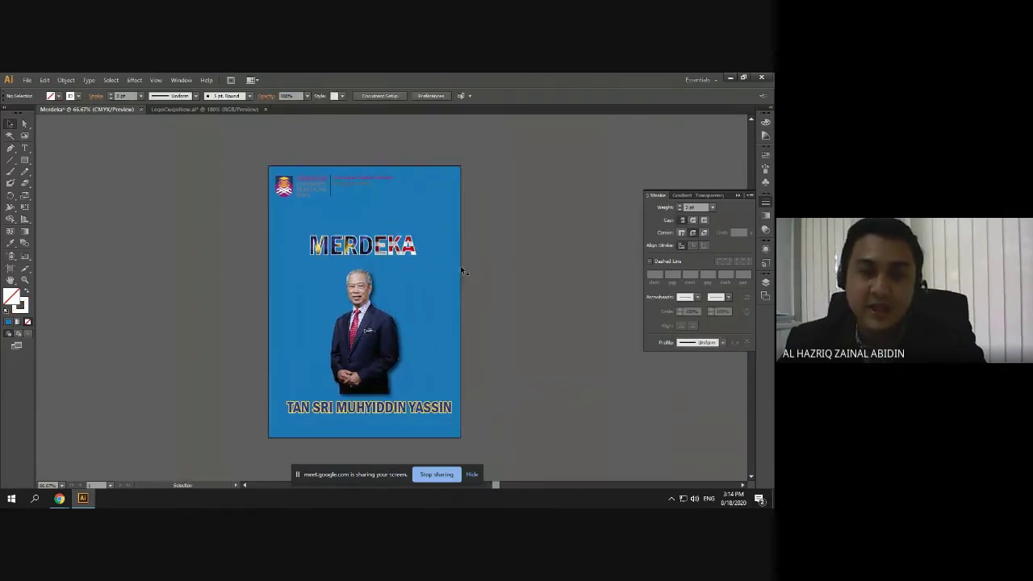
Switch to Chrome and search the web for "VECTOR AI" in a new browser tab
left_click(405, 204)
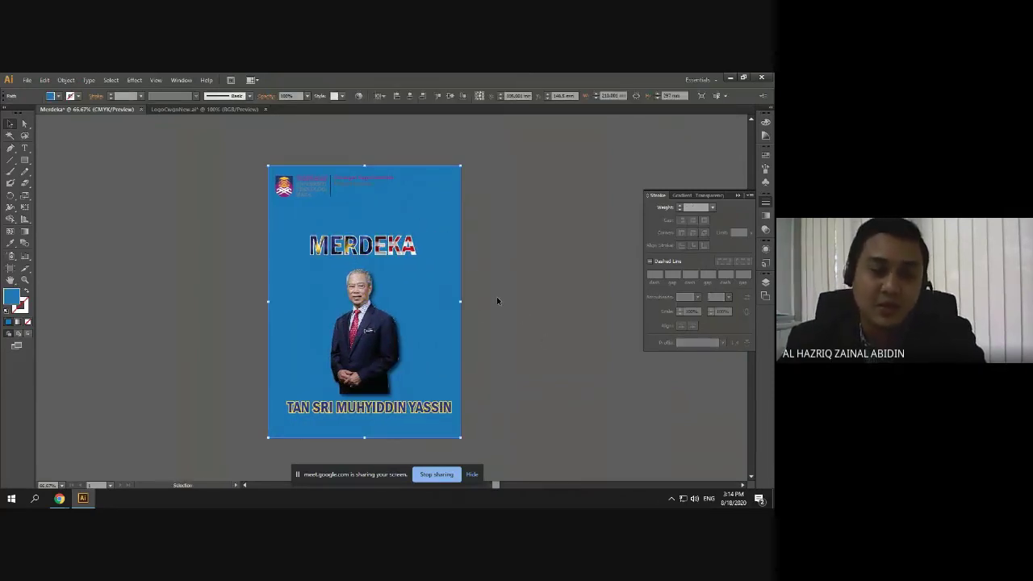
left_click(81, 501)
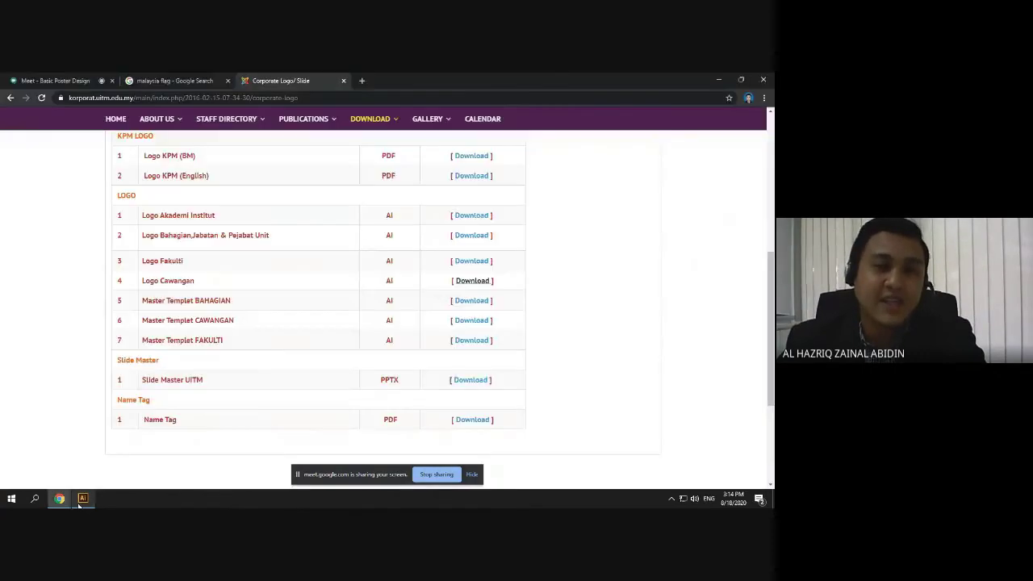
left_click(719, 84)
mouse_move(70, 501)
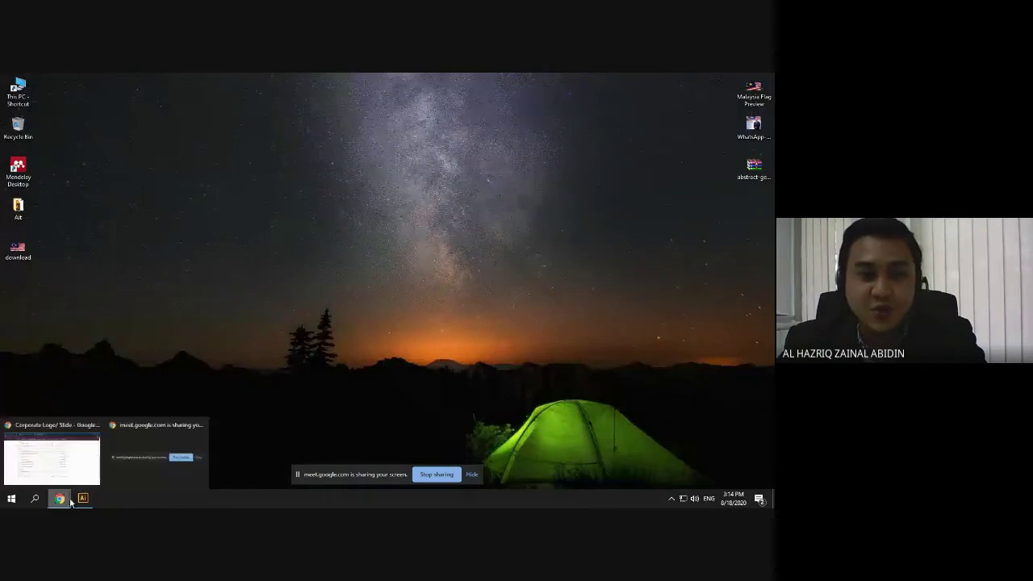
left_click(70, 460)
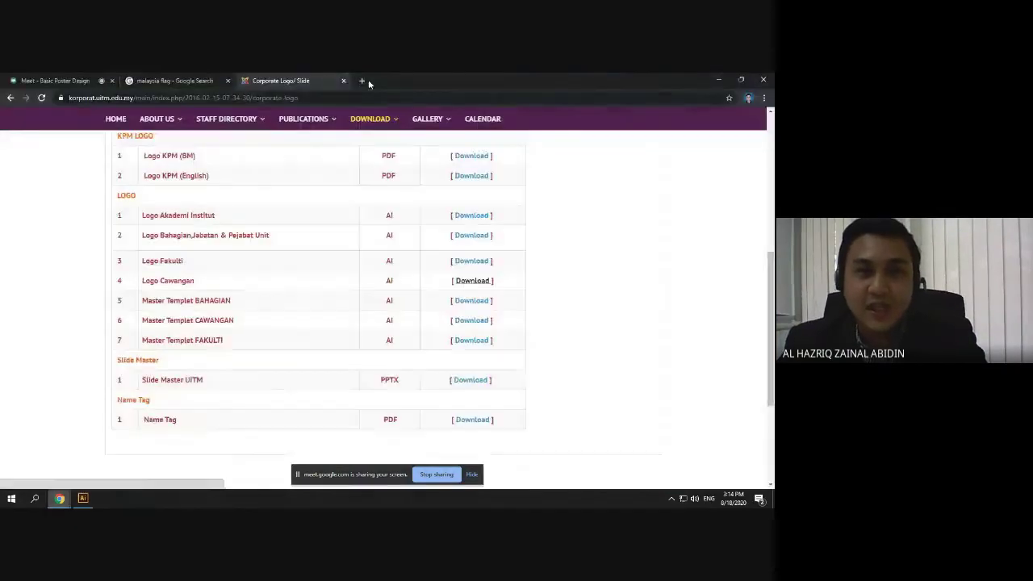
left_click(363, 81)
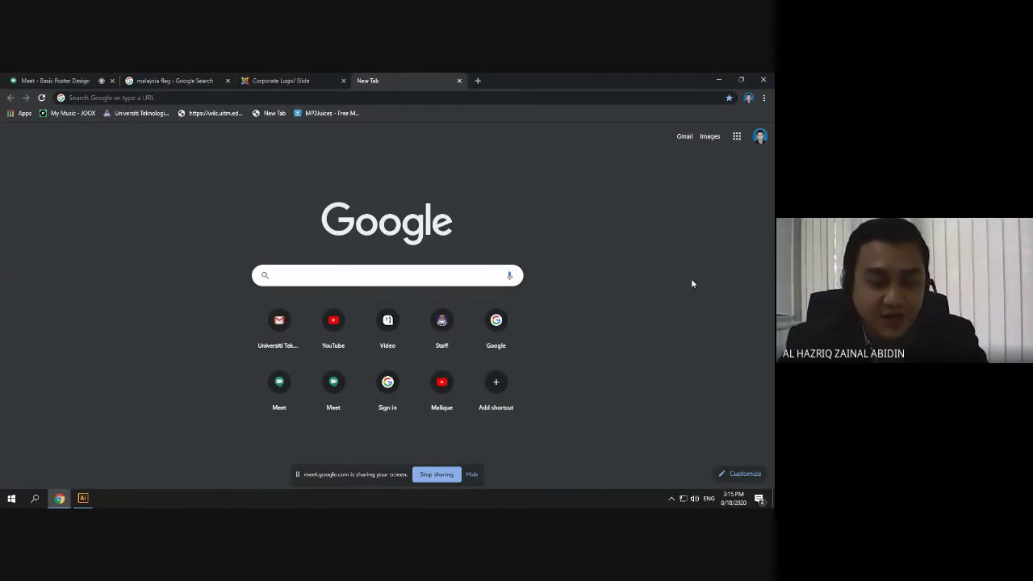
type("VECTOR")
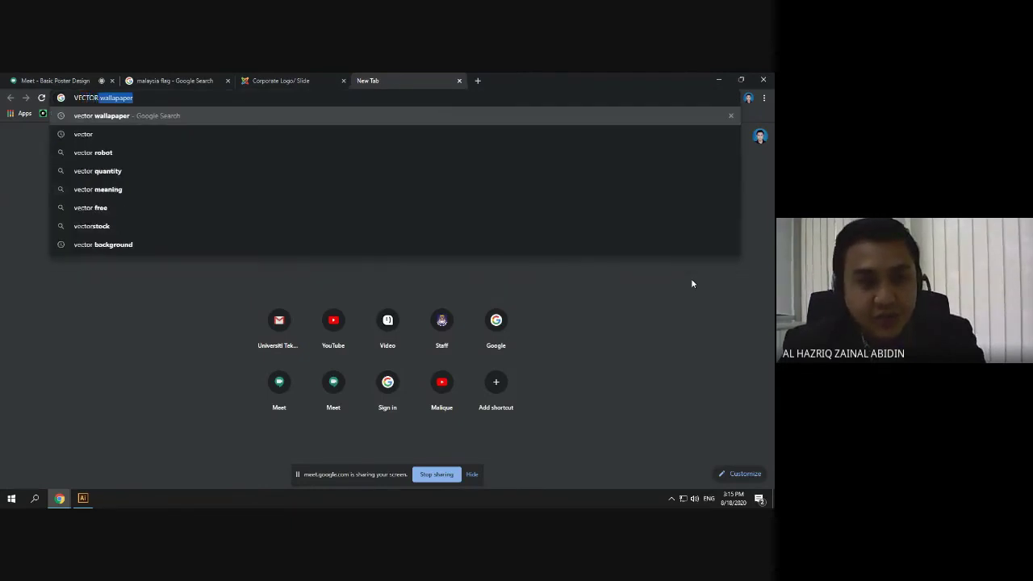
type(" AI")
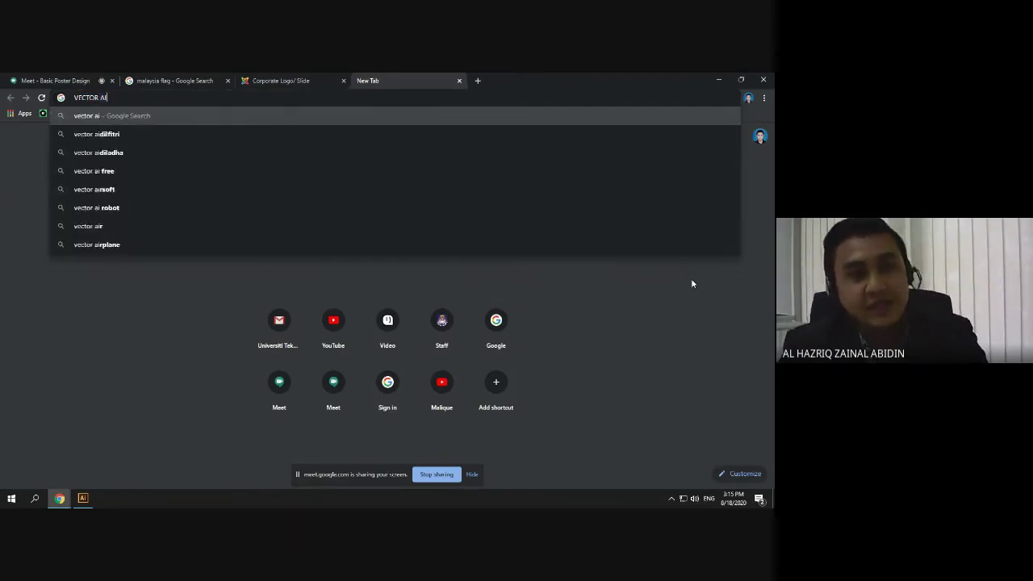
key("Return")
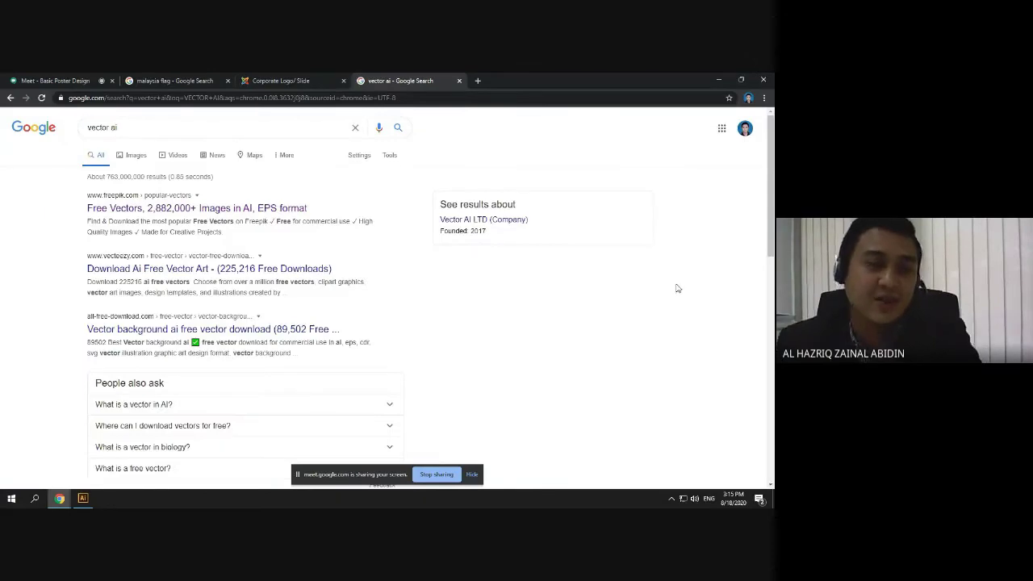
Open Freepik's free vectors page from the search results and browse its vector artwork
scroll(208, 307, "down", 3)
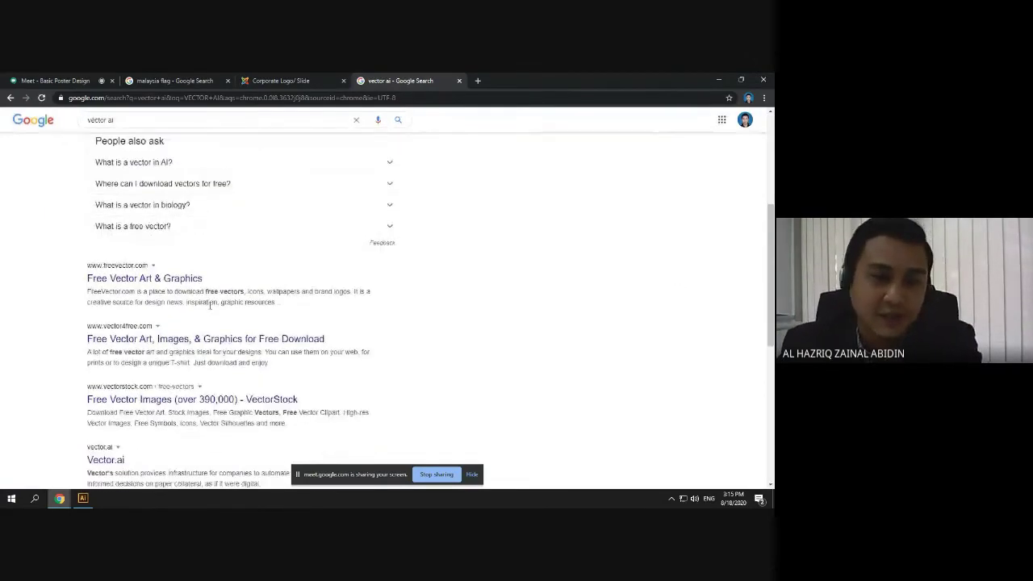
scroll(221, 321, "up", 3)
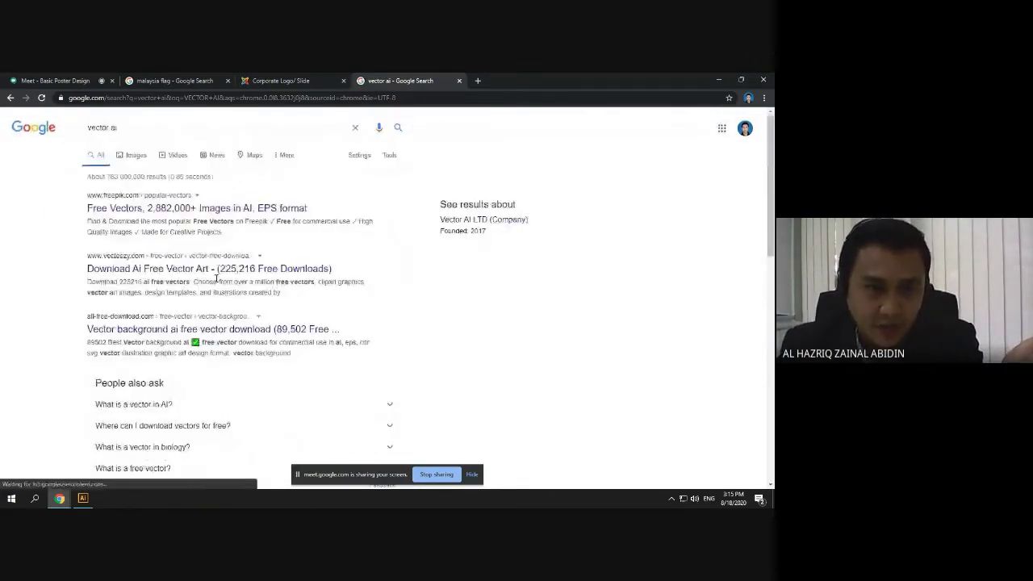
left_click(170, 211)
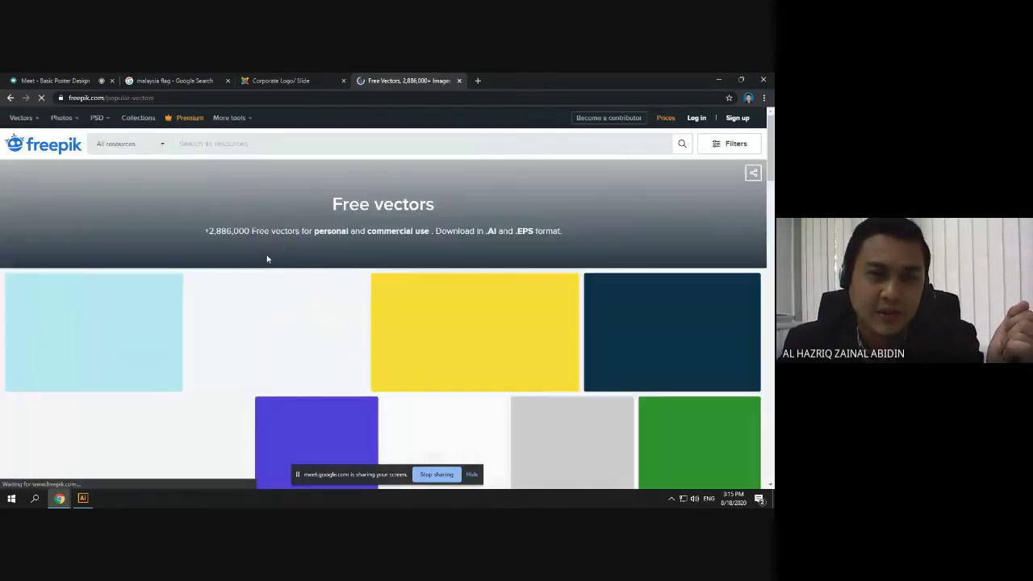
scroll(237, 292, "down", 5)
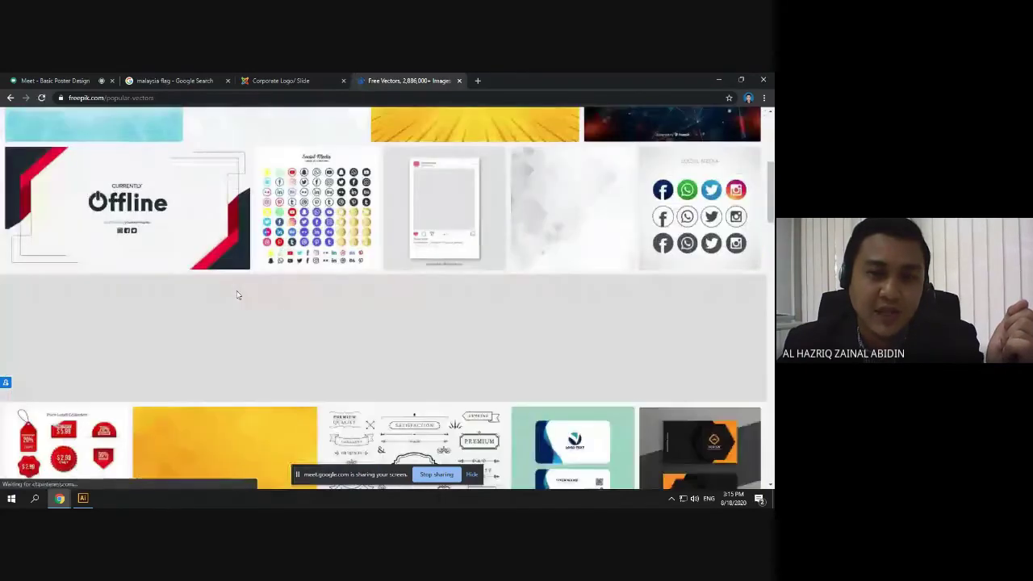
scroll(236, 294, "down", 3)
scroll(235, 297, "down", 2)
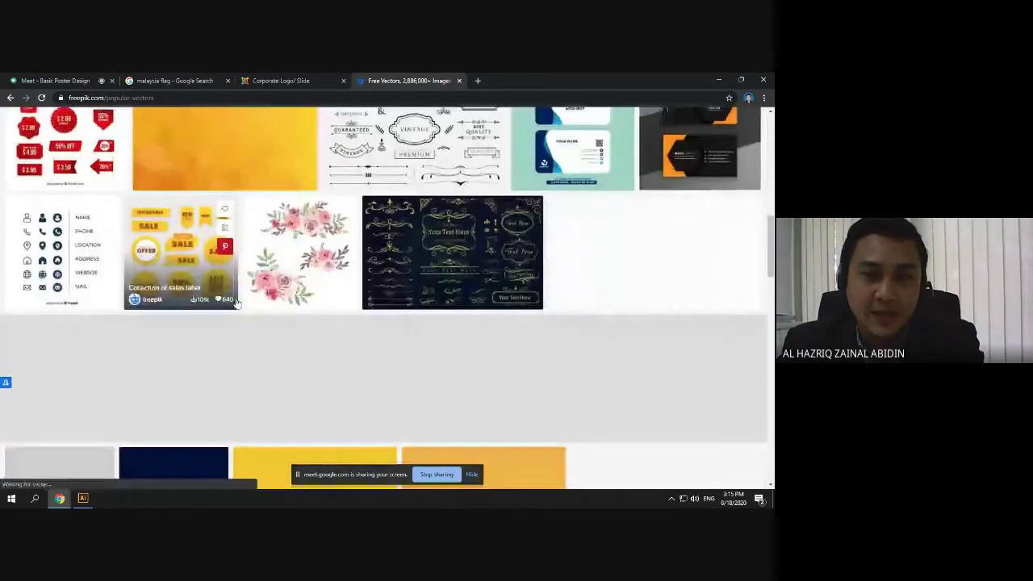
scroll(236, 301, "down", 5)
scroll(236, 303, "down", 2)
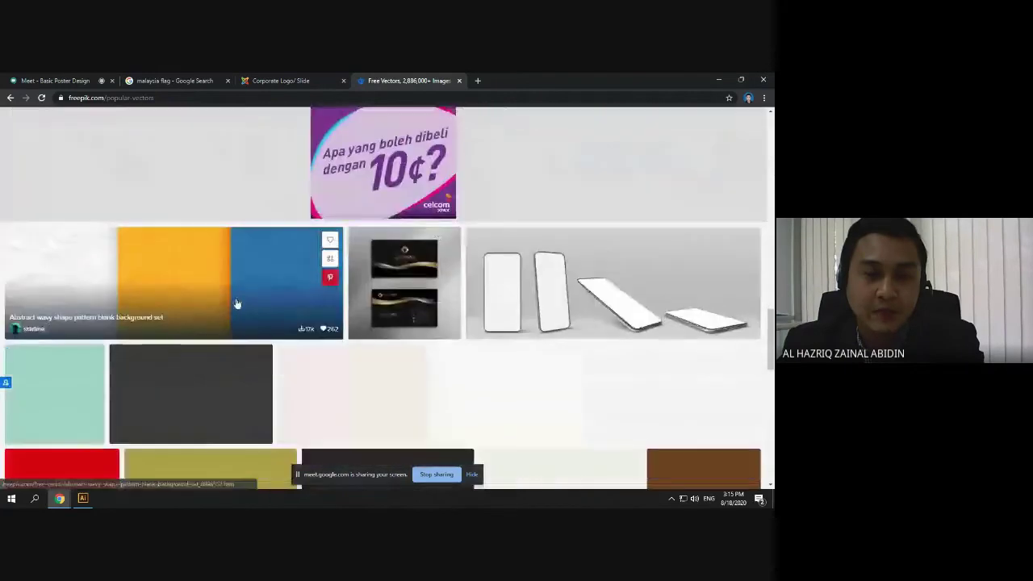
scroll(236, 303, "down", 3)
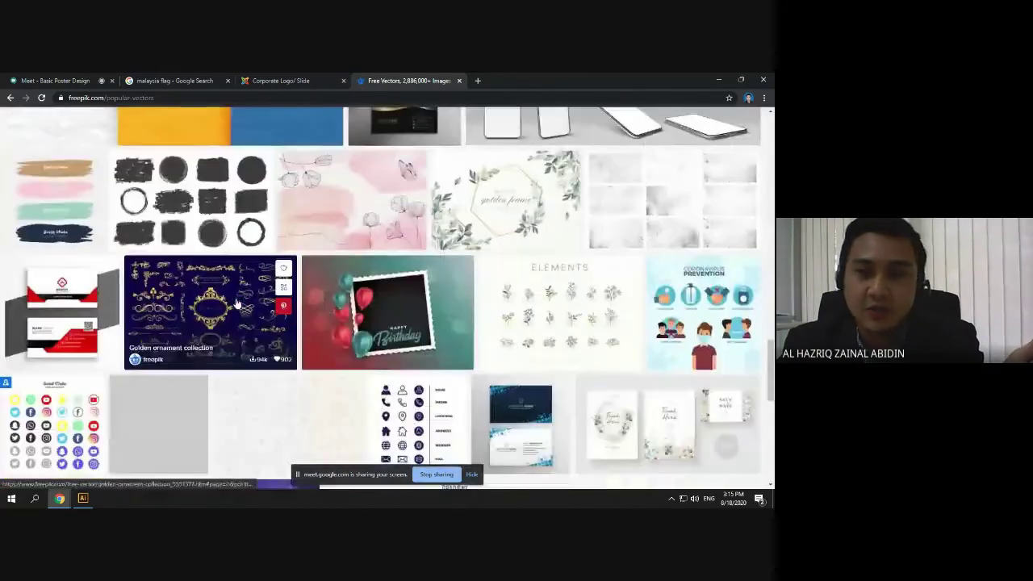
Open abstract-geometric-classic-blue-background.zip from the desktop in WinRAR and look over its EPS, AI and JPG files
left_click(718, 79)
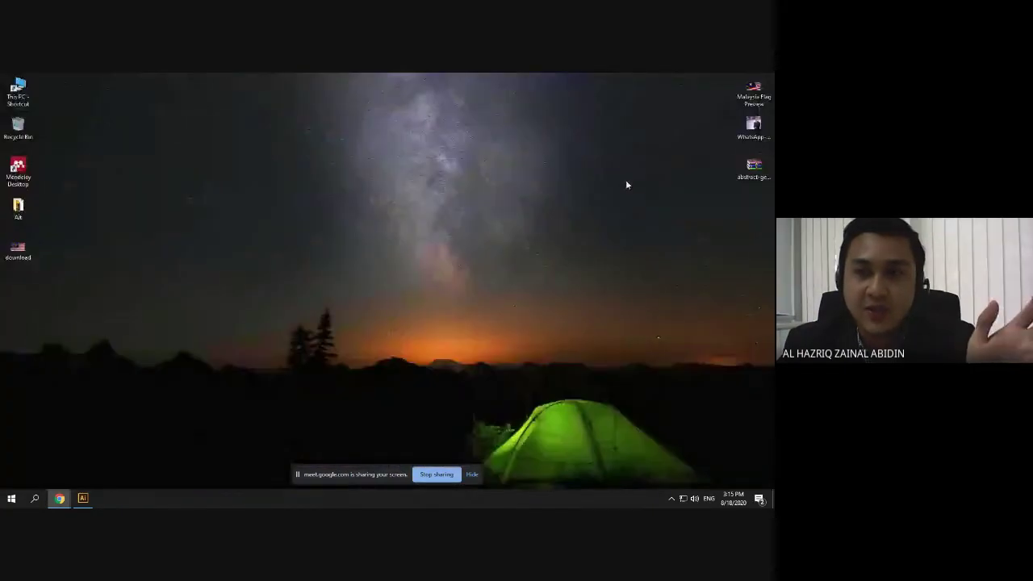
double_click(762, 172)
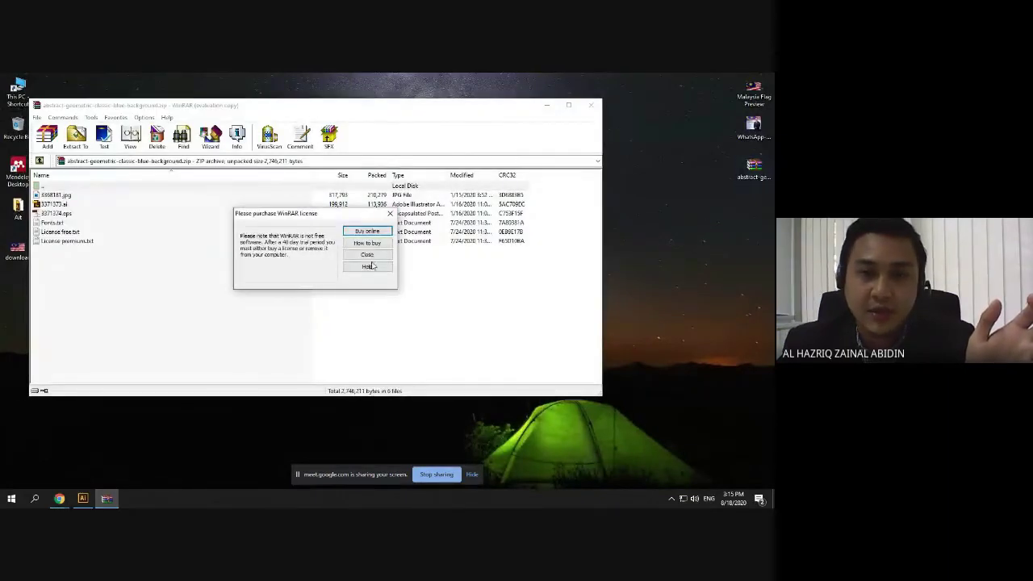
left_click(367, 255)
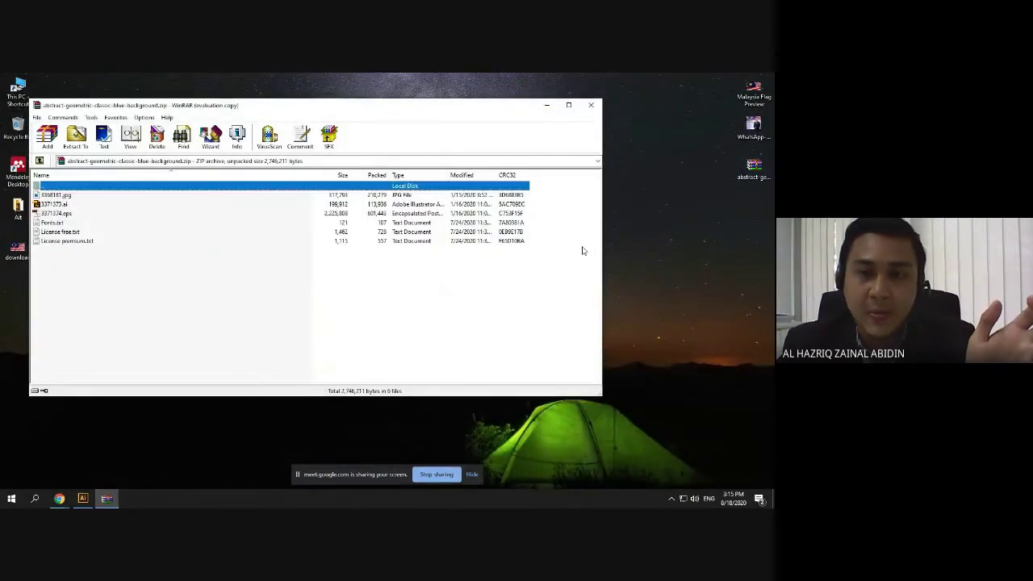
left_click(55, 214)
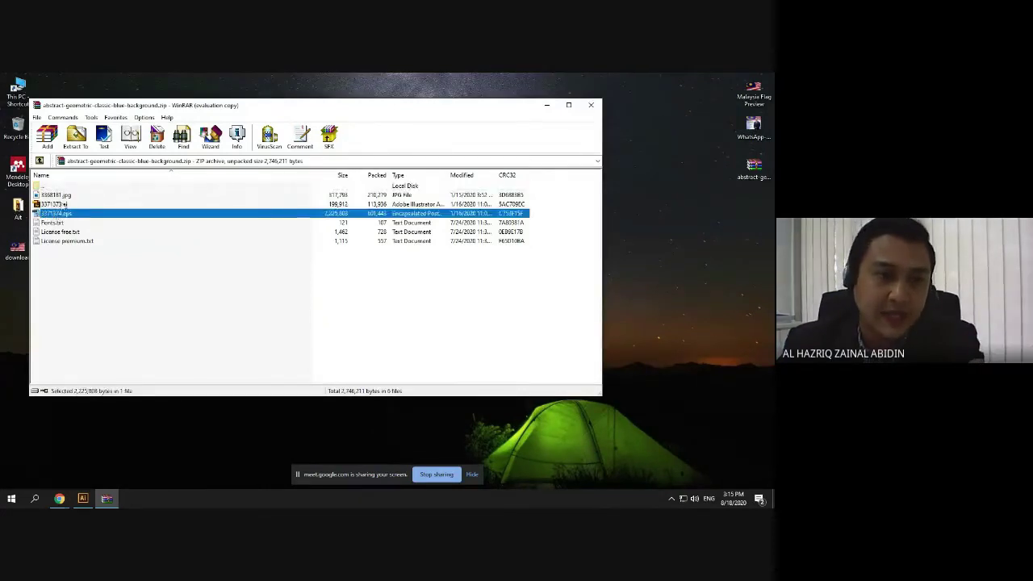
left_click(62, 204)
left_click(64, 196)
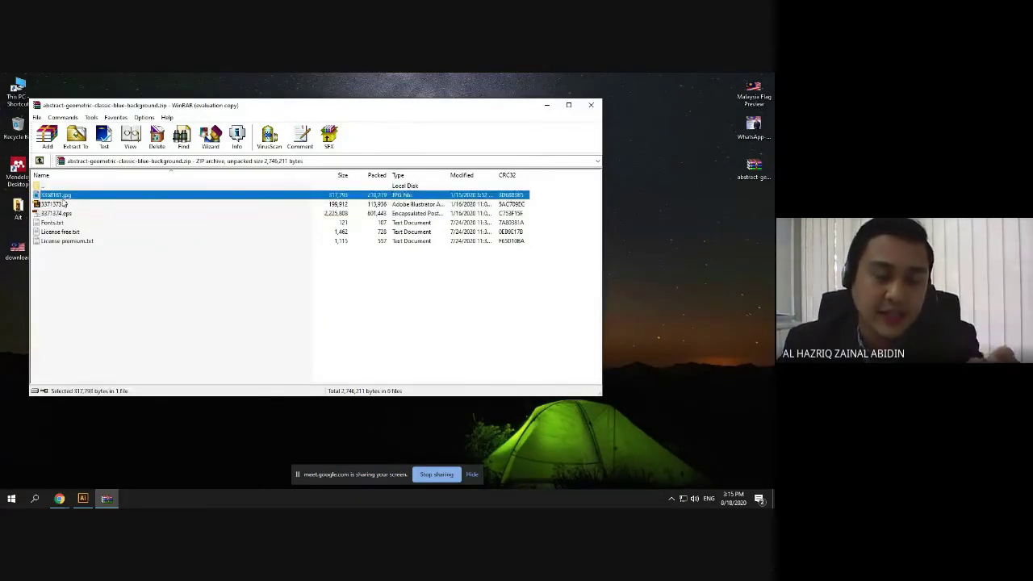
Open the EPS file 3371374.eps from the archive in Illustrator
left_click(83, 499)
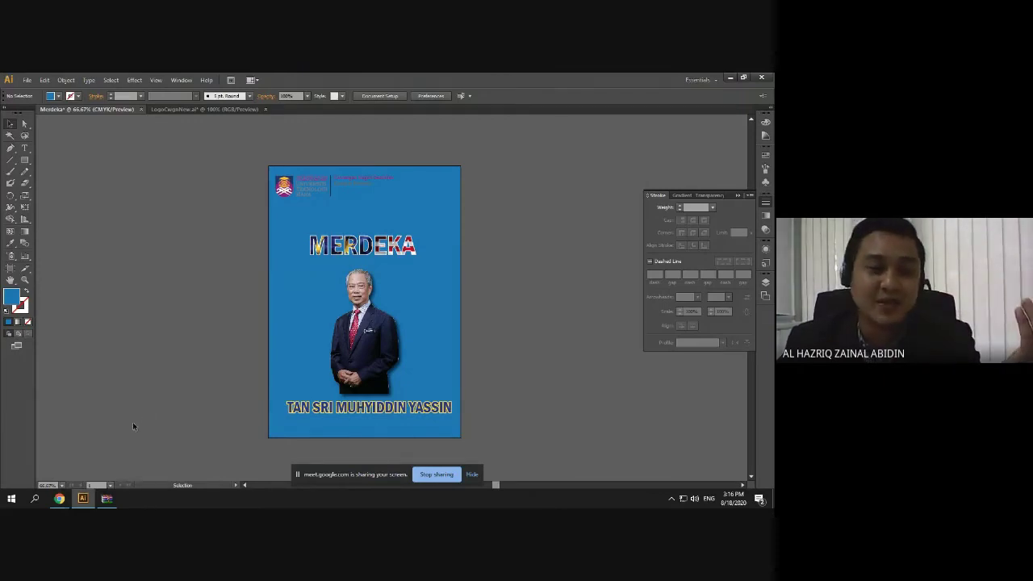
left_click(107, 499)
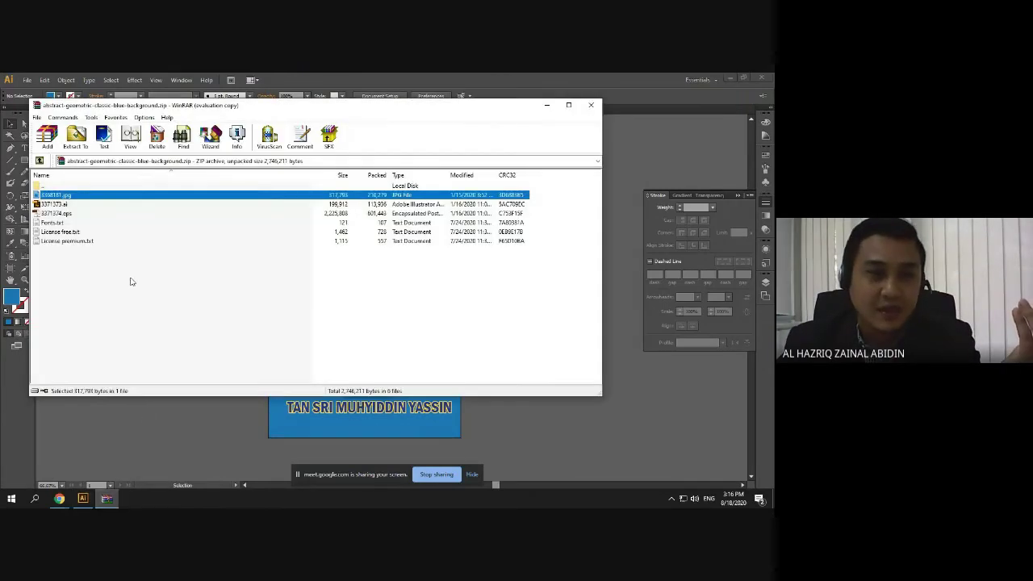
double_click(63, 214)
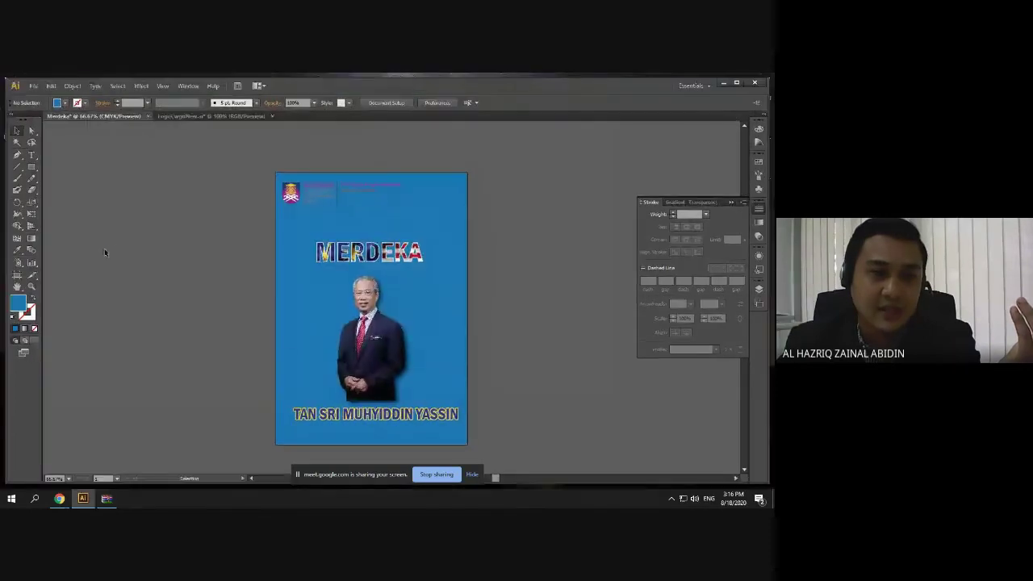
left_click(414, 327)
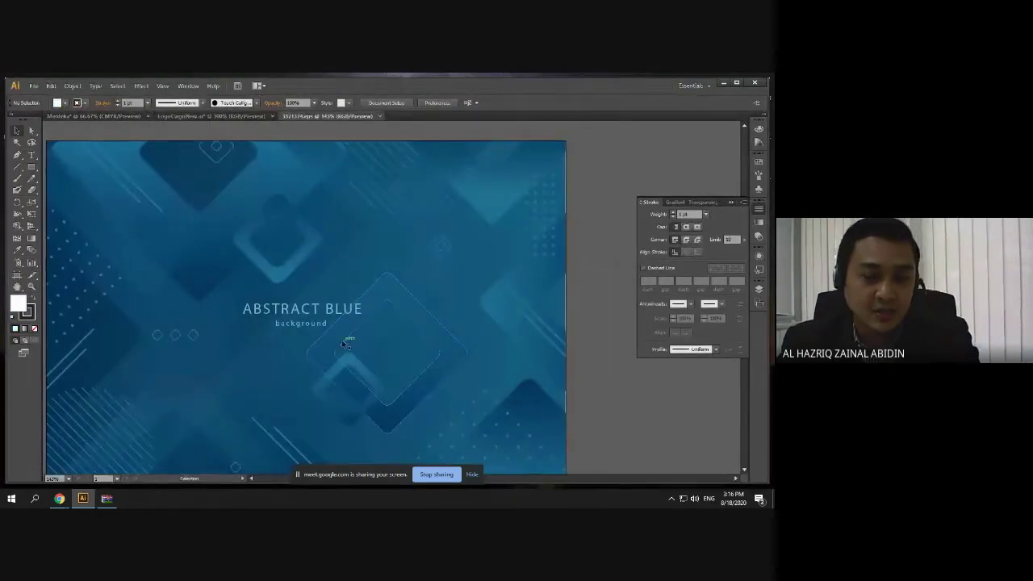
Separate the abstract blue background artwork from its title text by moving it to the right, partly off the artboard
scroll(342, 341, "down", 3, "alt")
scroll(342, 341, "down", 2)
left_click(357, 310)
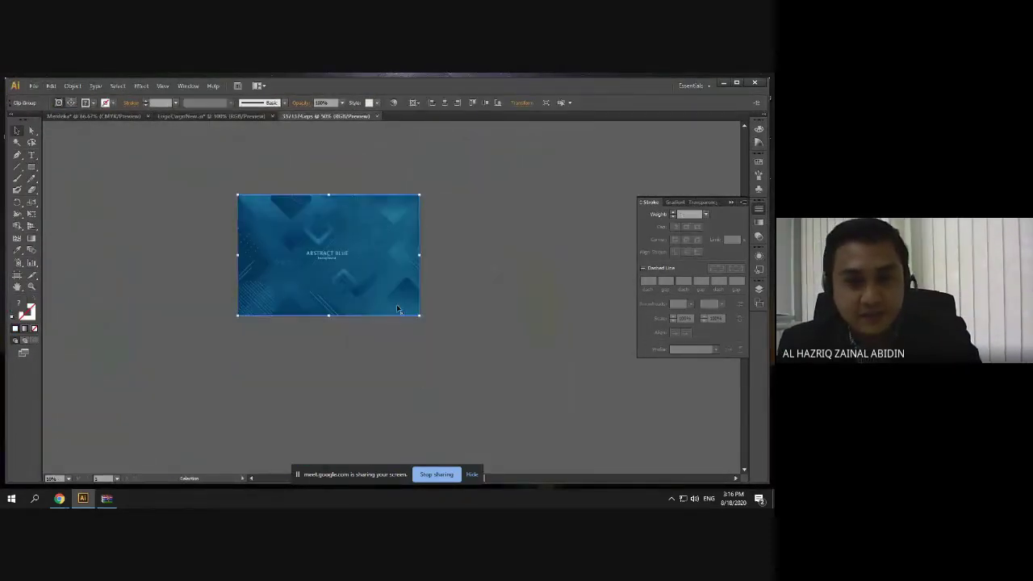
left_click_drag(356, 259, 509, 286)
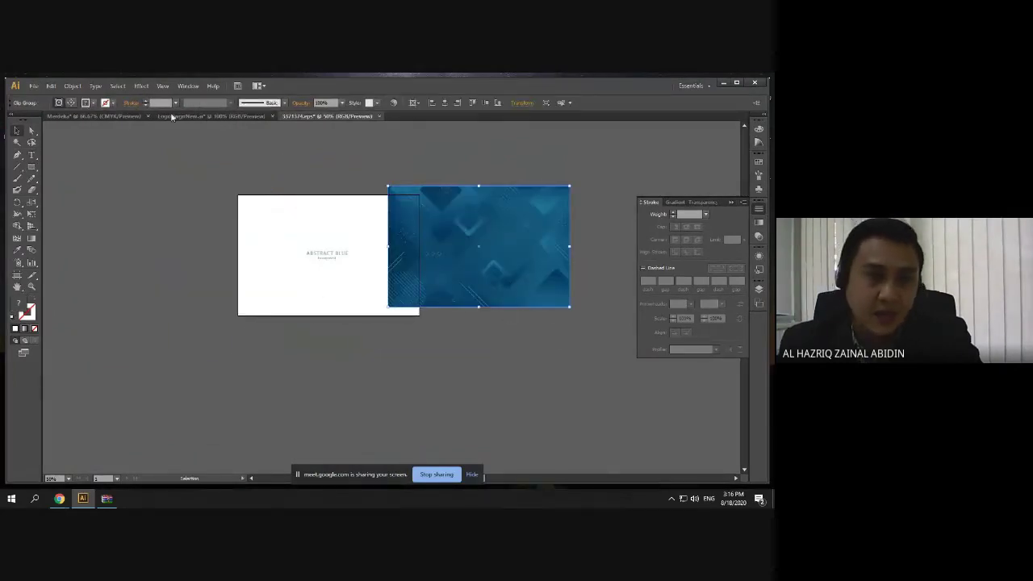
Paste the abstract blue artwork into the Merdeka document and delete the poster's plain blue background rectangle
left_click(93, 116)
double_click(293, 82)
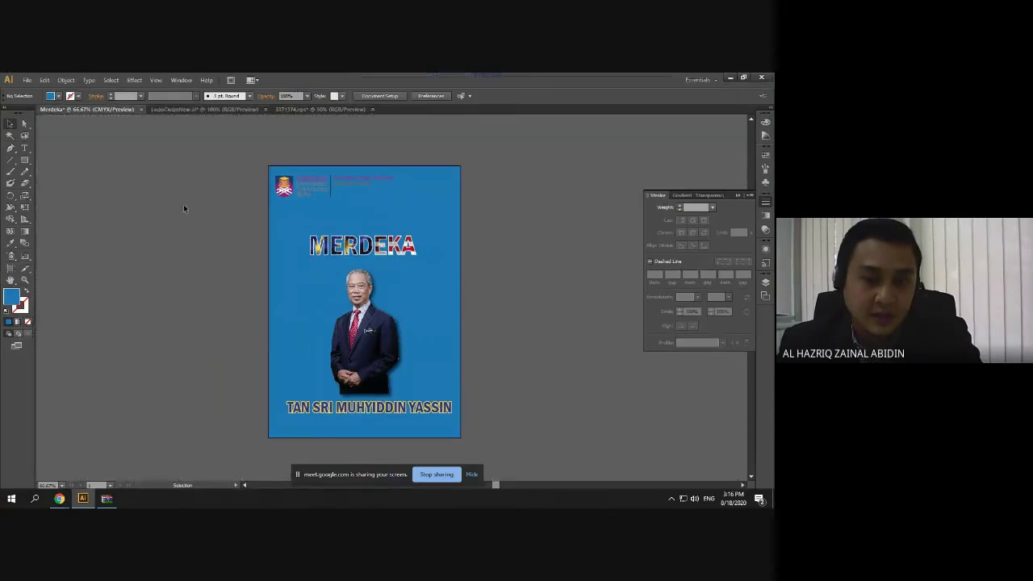
key("ctrl+v")
left_click_drag(325, 282, 112, 259)
left_click(376, 246)
left_click(376, 275)
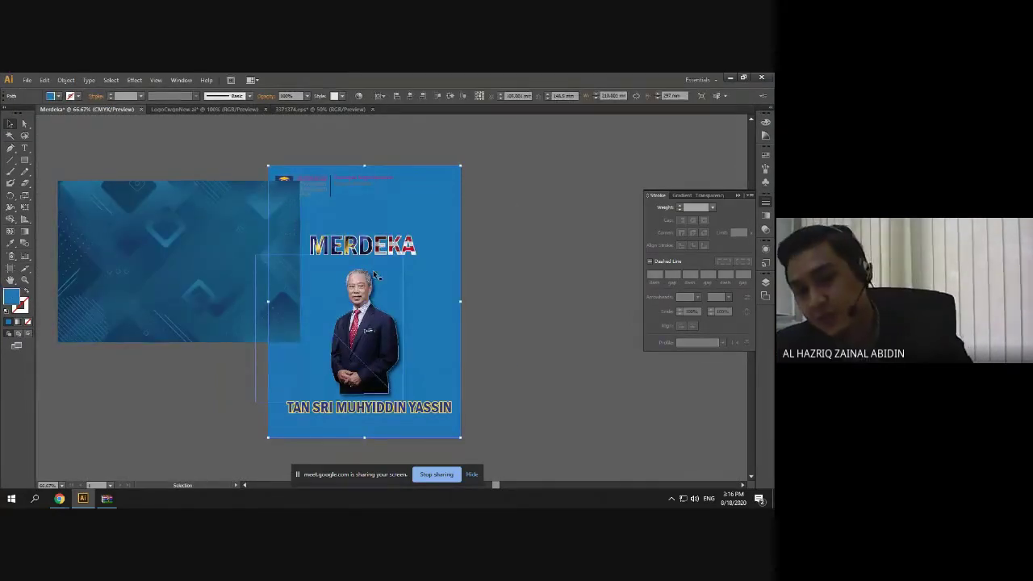
Move the pasted abstract background onto the empty canvas to the right of the artboard
left_click(246, 254)
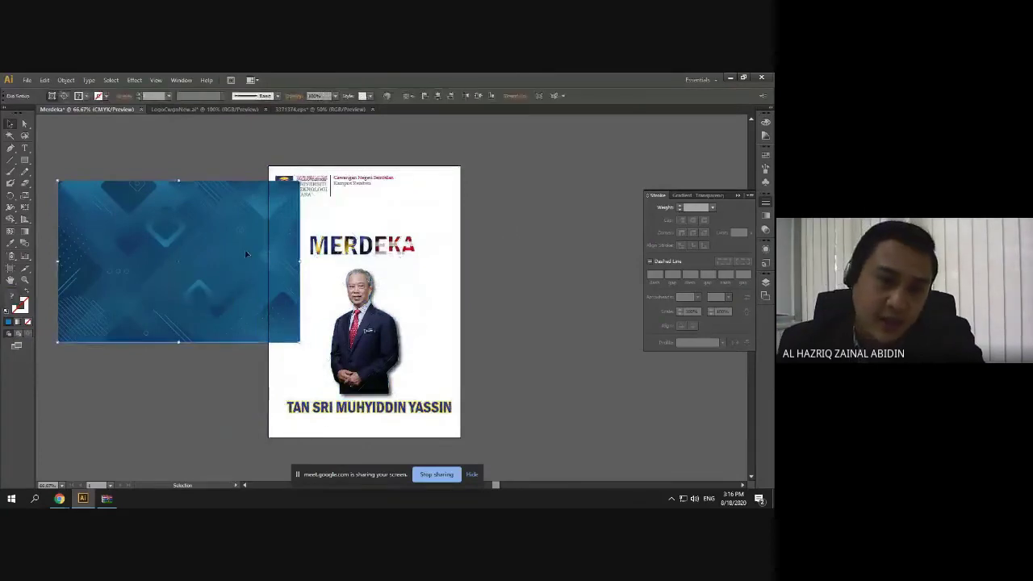
left_click_drag(194, 237, 506, 290)
scroll(435, 301, "right", 3)
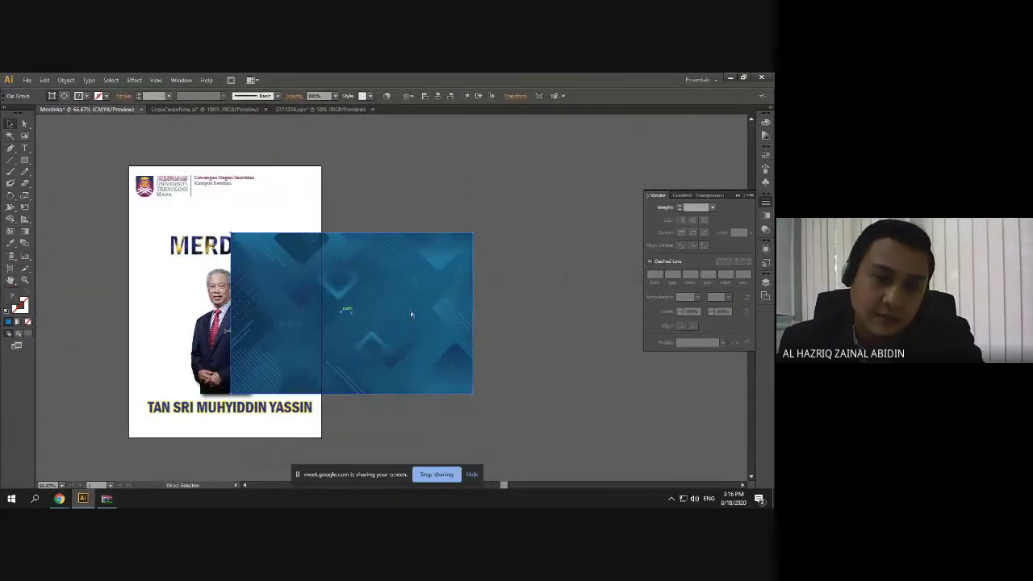
left_click_drag(422, 261, 551, 245)
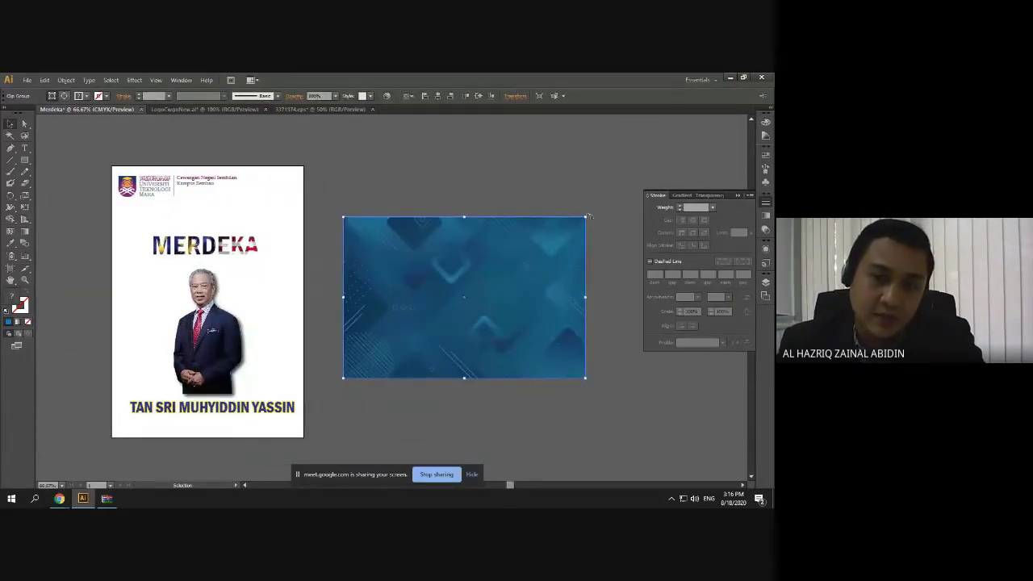
Rotate the abstract background 90 degrees counterclockwise into portrait orientation beside the artboard
left_click_drag(589, 217, 529, 211)
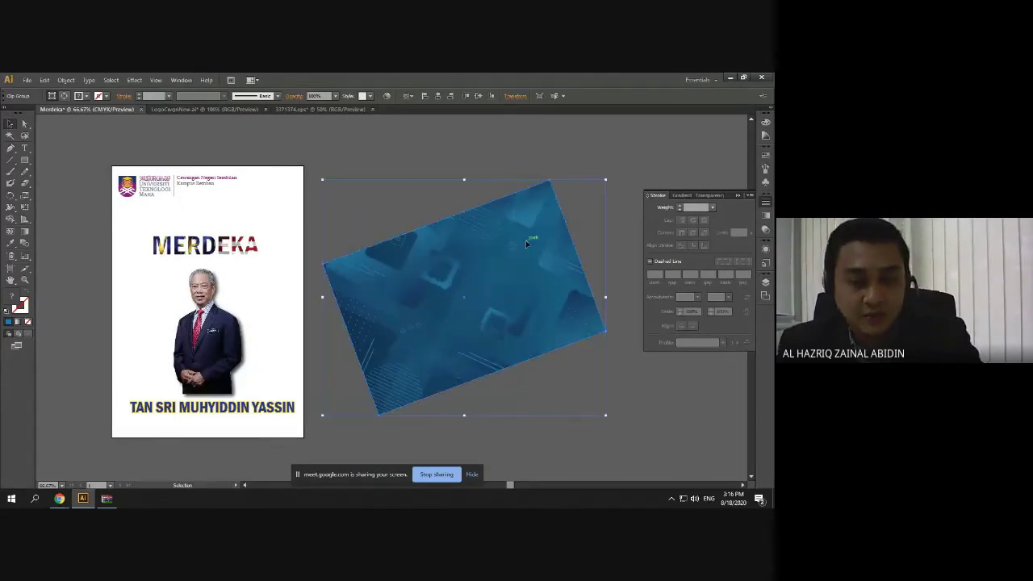
key("ctrl+z")
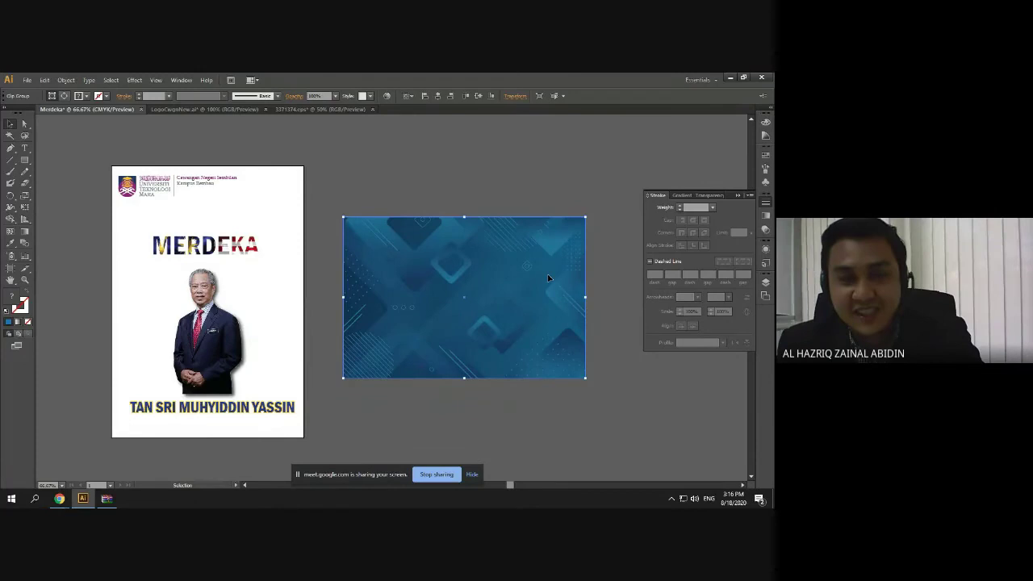
left_click(610, 206)
left_click_drag(518, 275, 476, 270)
left_click_drag(434, 269, 473, 258)
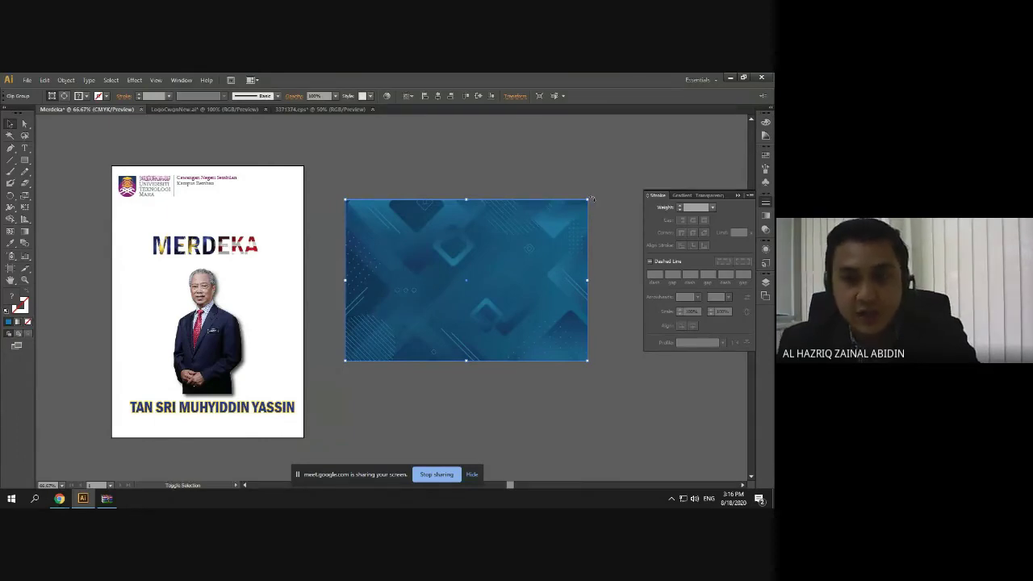
left_click_drag(592, 198, 426, 161)
left_click(588, 300)
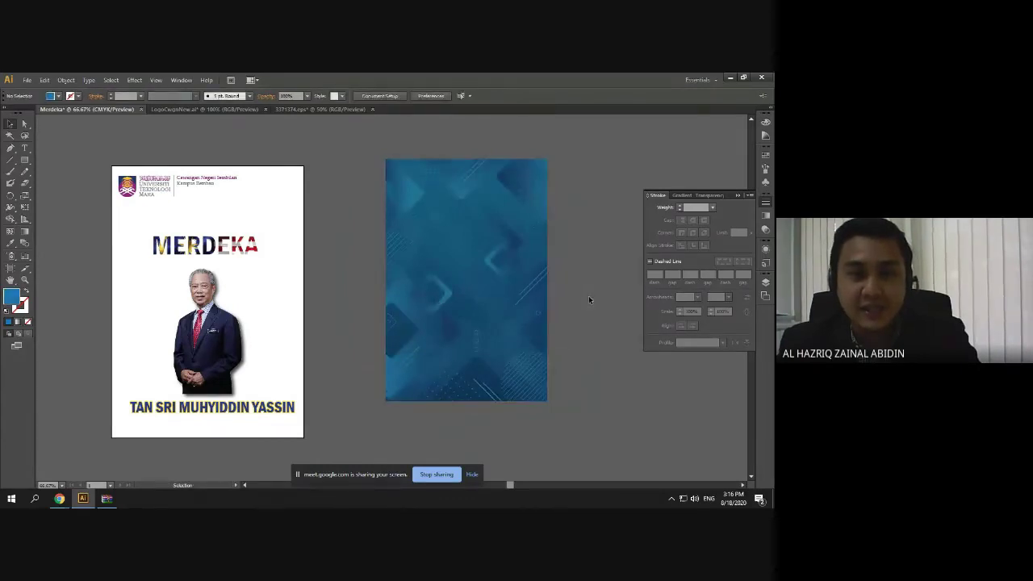
Place the portrait background on the artboard at full artboard height, roughly centred between the side edges
left_click_drag(490, 288, 215, 294)
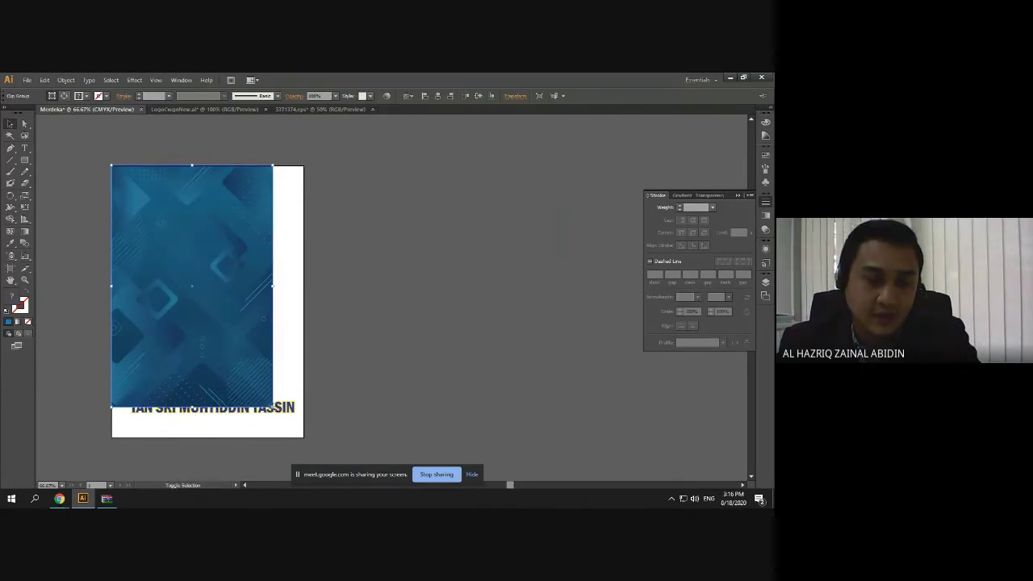
left_click_drag(273, 407, 292, 403)
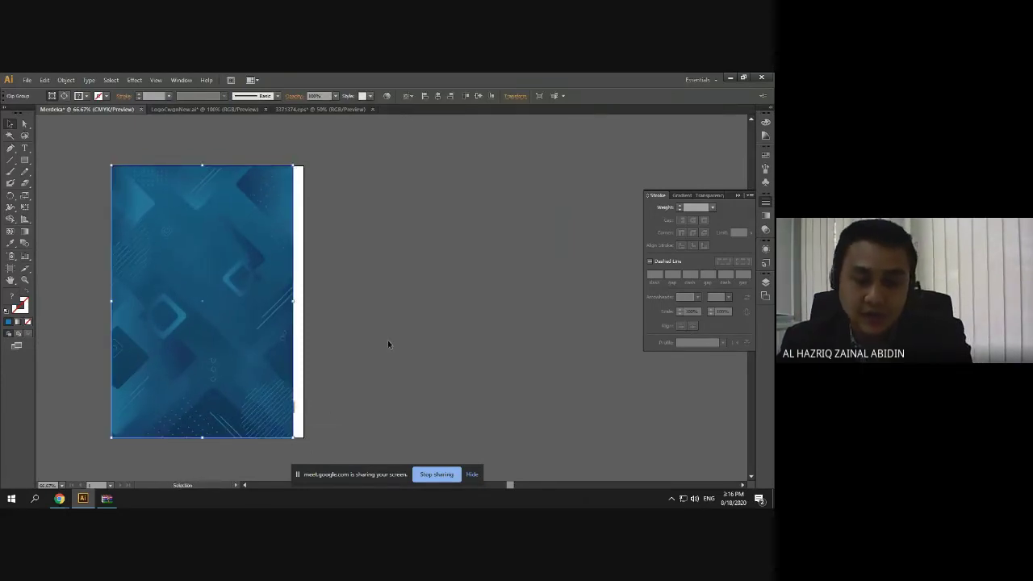
key("Right")
key("Right")
key("Right")
key("Right")
key("Right")
key("Right")
key("Right")
key("Right")
key("Right")
key("Right")
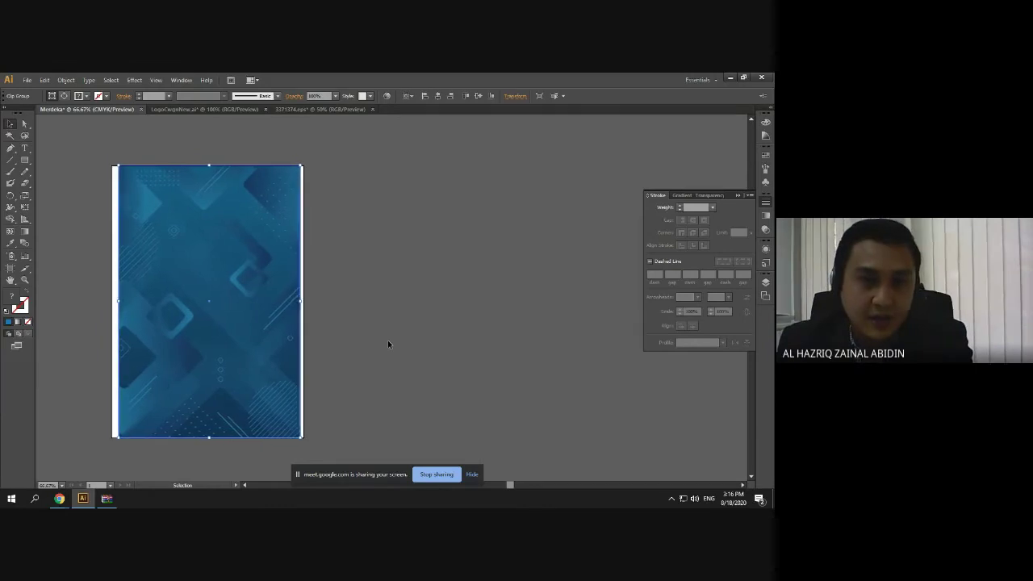
key("Left")
key("Left")
key("Left")
left_click(352, 319)
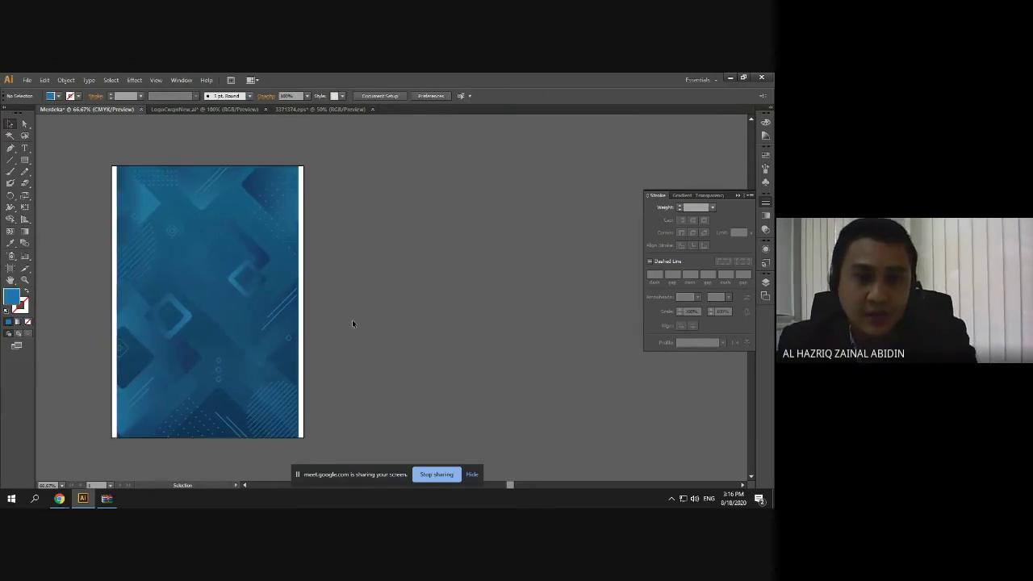
Stretch the right and left sides of the background out to the artboard edges
left_click(297, 300)
left_click_drag(299, 300, 304, 300)
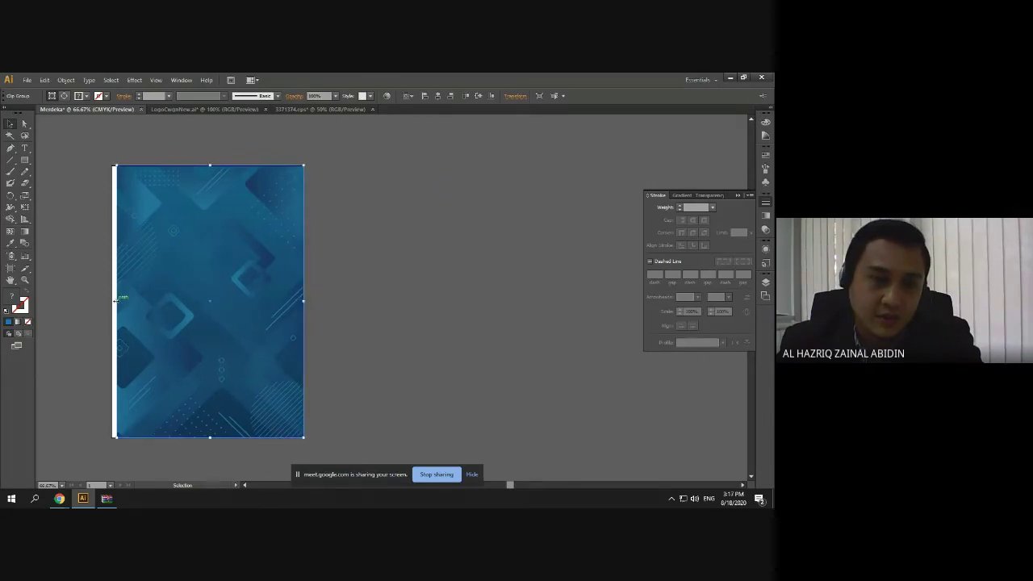
left_click_drag(115, 299, 111, 299)
left_click(479, 272)
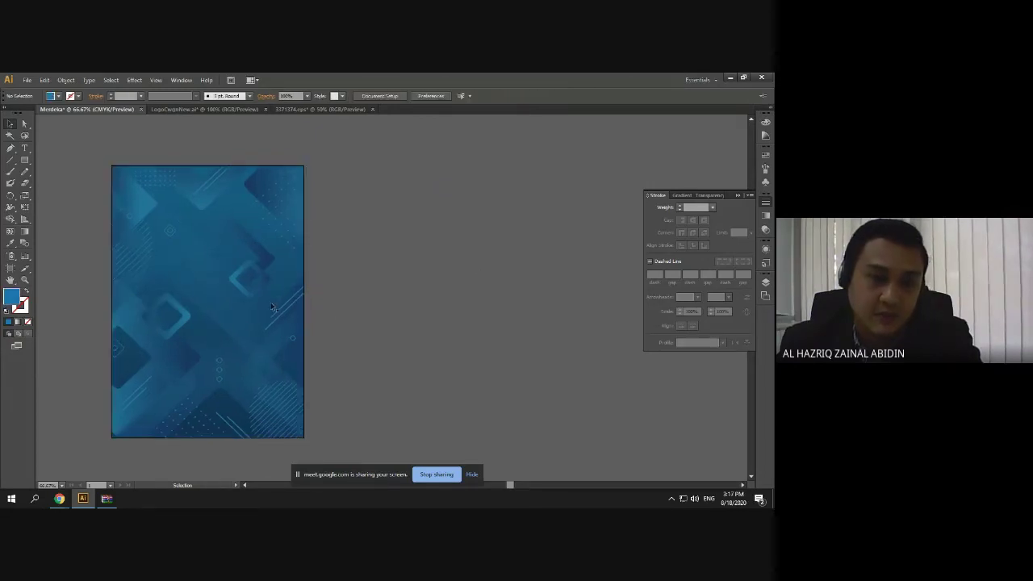
Send the abstract background to the back, behind the logo, lettering, portrait and caption
left_click(236, 303)
right_click(236, 303)
mouse_move(266, 385)
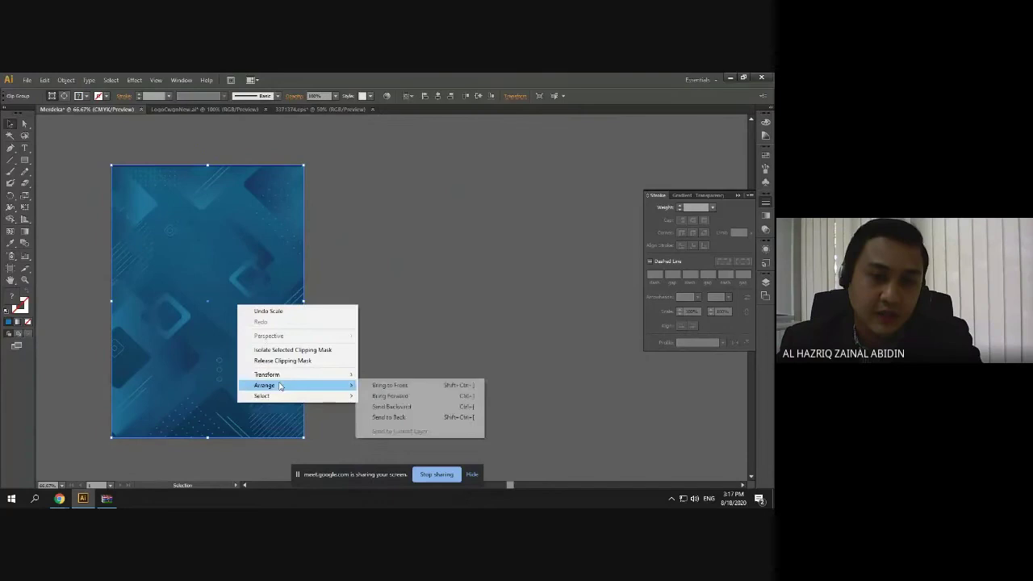
left_click(380, 417)
left_click(407, 322)
scroll(321, 325, "left", 3)
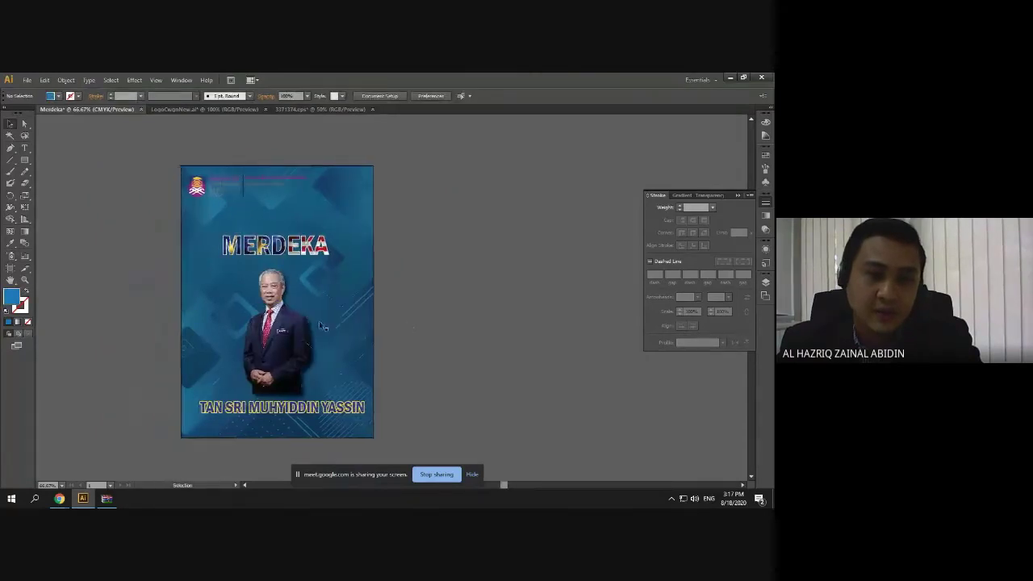
Enlarge the flag-filled MERDEKA lettering and move the UiTM campus logo down to sit just above it
scroll(253, 327, "up", 1, "alt")
scroll(253, 316, "up", 3)
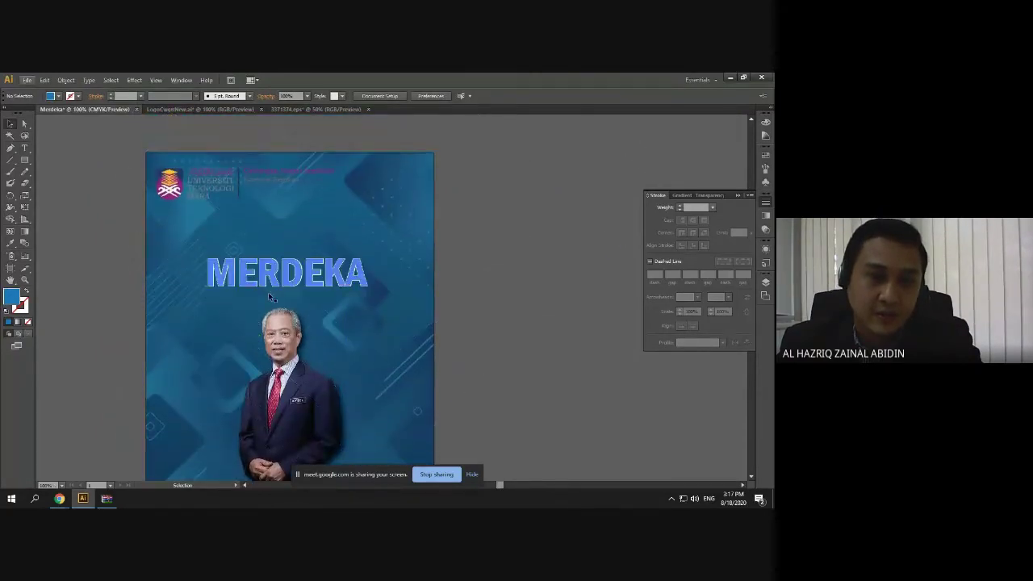
left_click(270, 297)
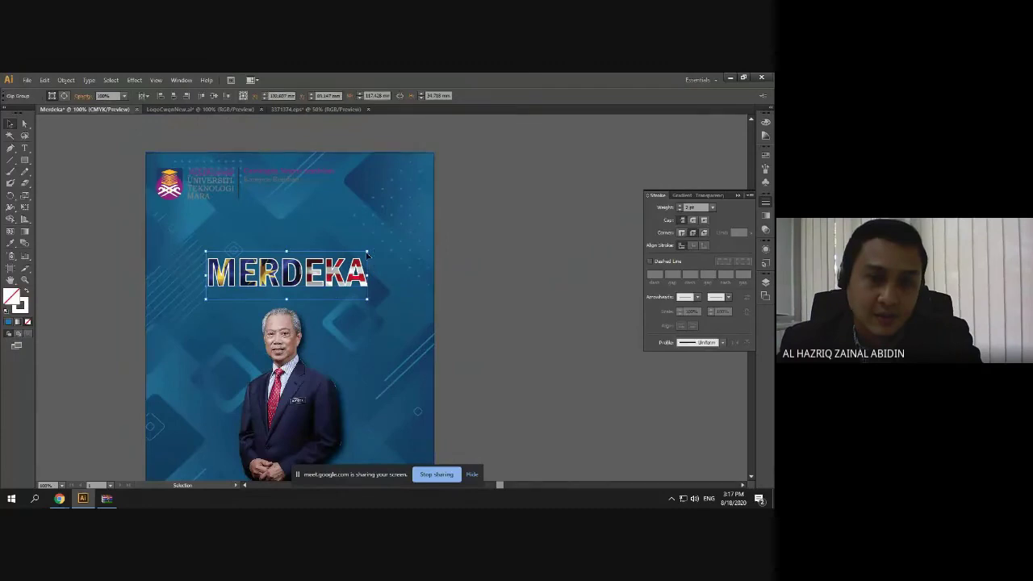
left_click_drag(367, 253, 387, 247)
left_click_drag(236, 189, 291, 223)
left_click(508, 236)
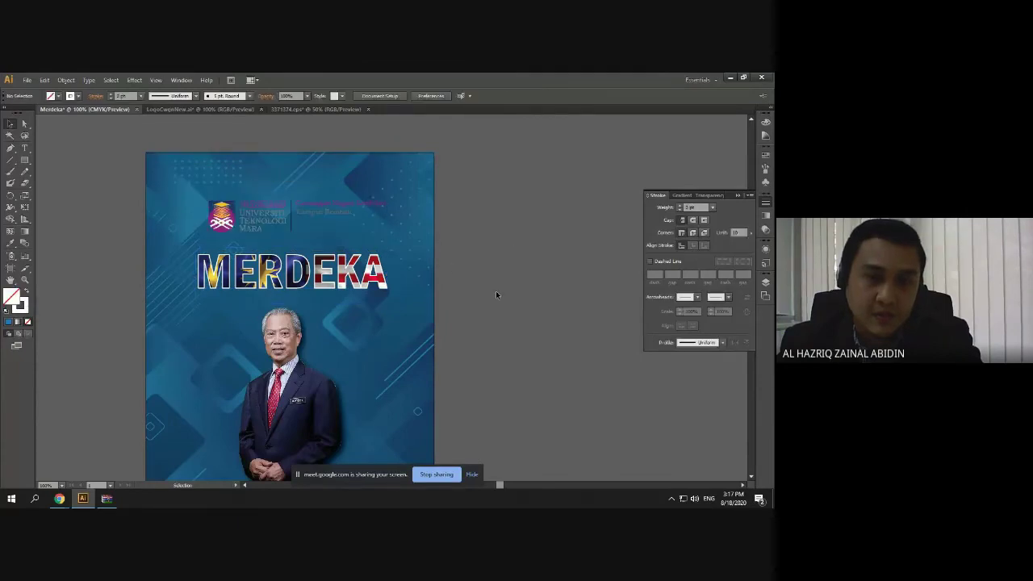
scroll(496, 291, "down", 1)
scroll(495, 290, "down", 1)
scroll(495, 290, "right", 1)
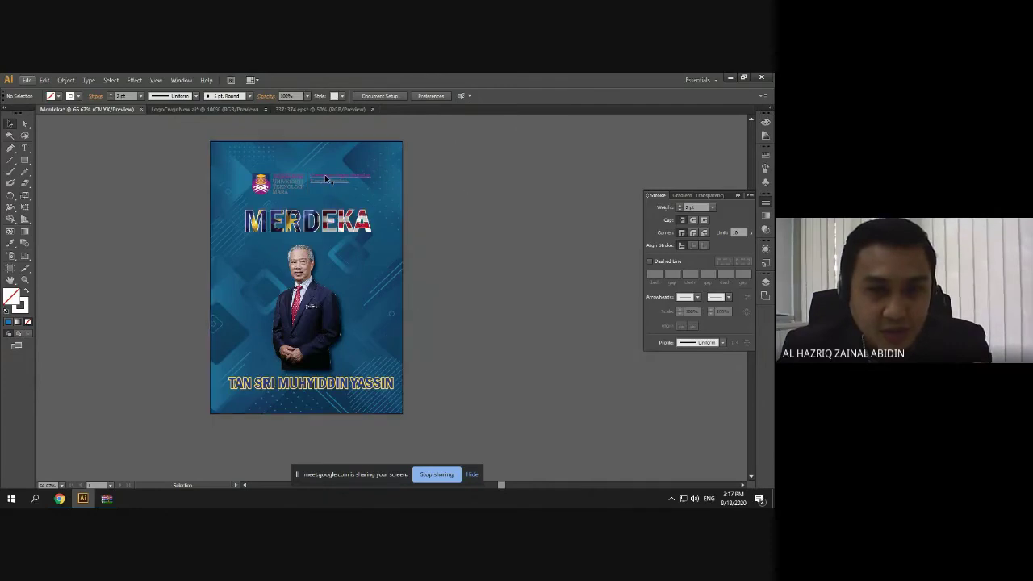
Close the WinRAR window of abstract-geometric-classic-blue-background.zip and return to the poster
left_click(105, 497)
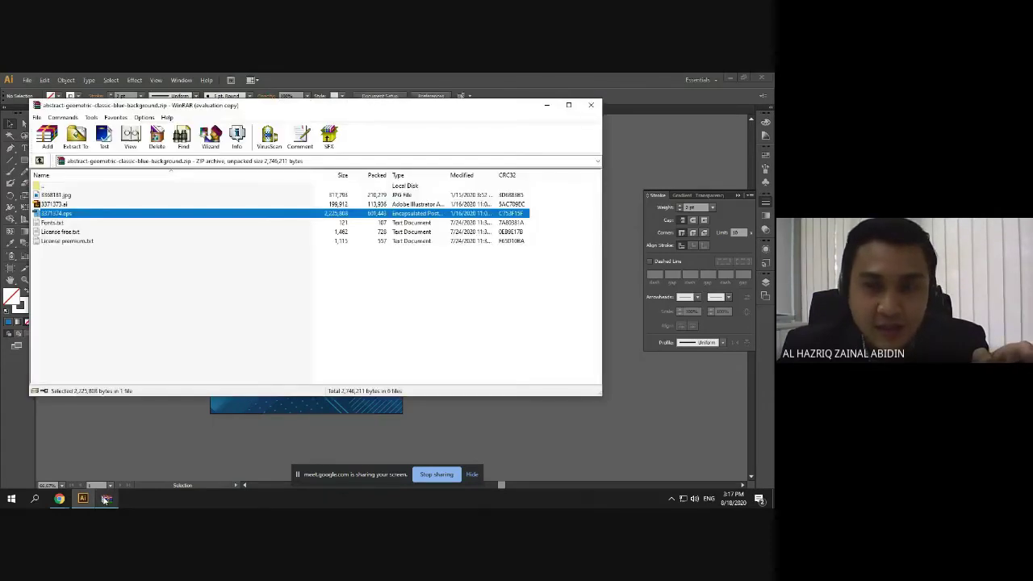
left_click(589, 107)
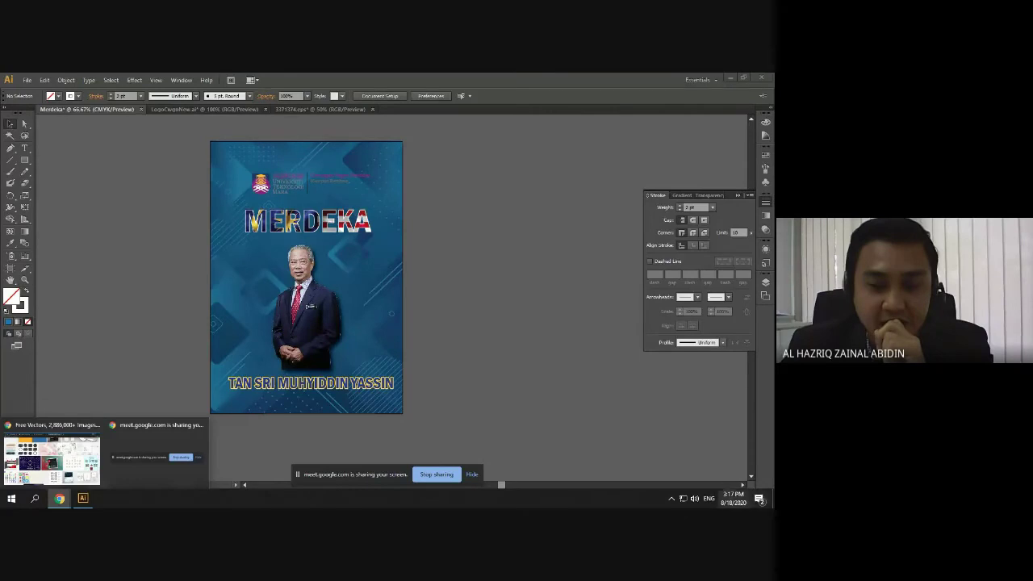
left_click(577, 406)
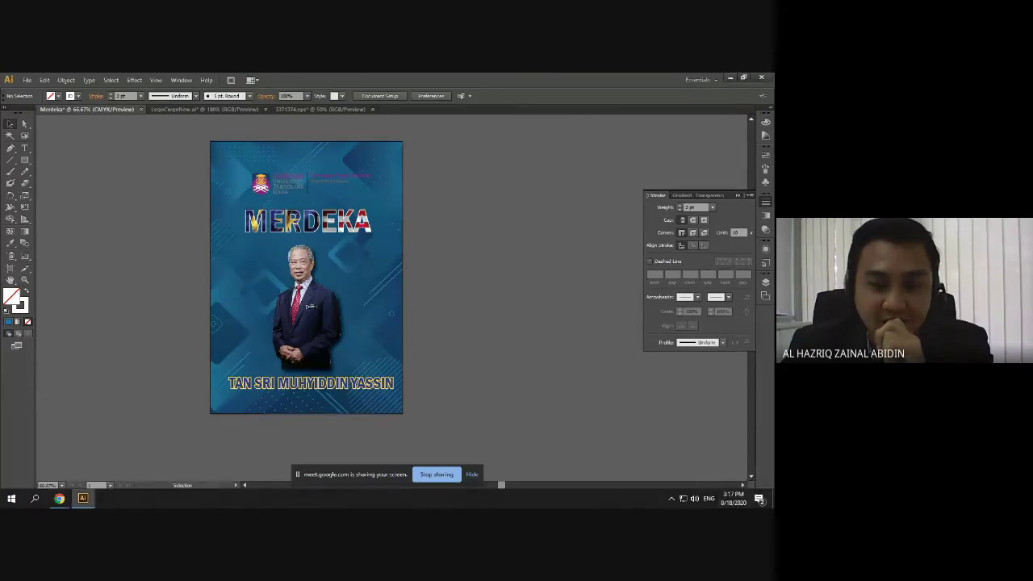
Switch to Chrome, close the Freepik vectors page and bring up the Basic Poster Design meeting
mouse_move(60, 498)
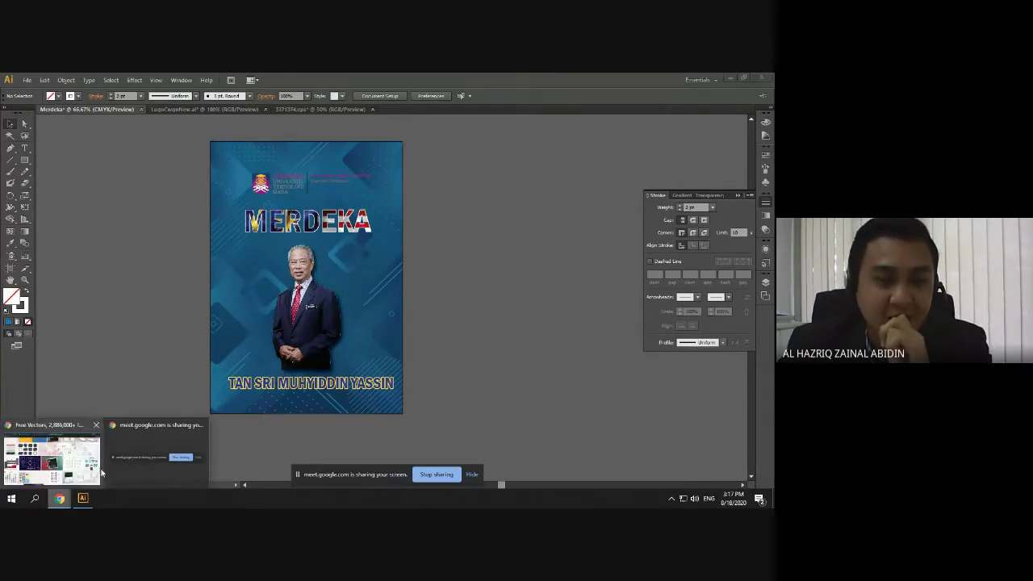
left_click(81, 467)
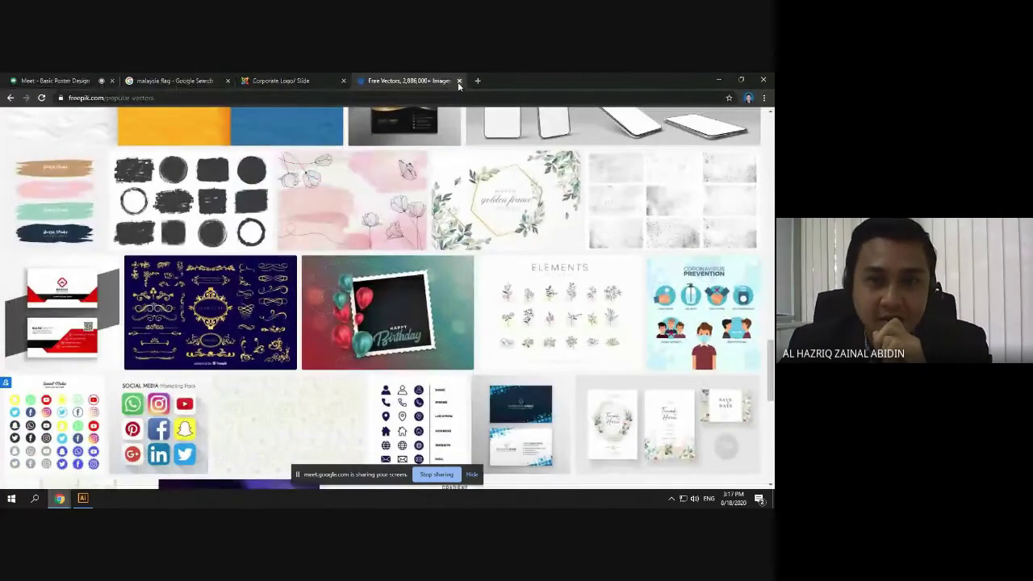
left_click(459, 81)
left_click(109, 78)
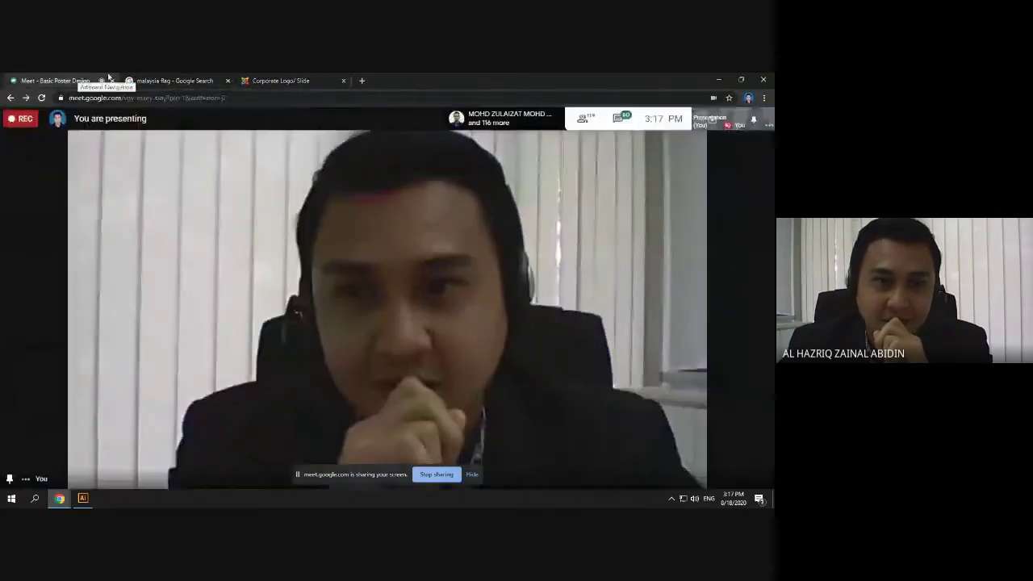
mouse_move(426, 439)
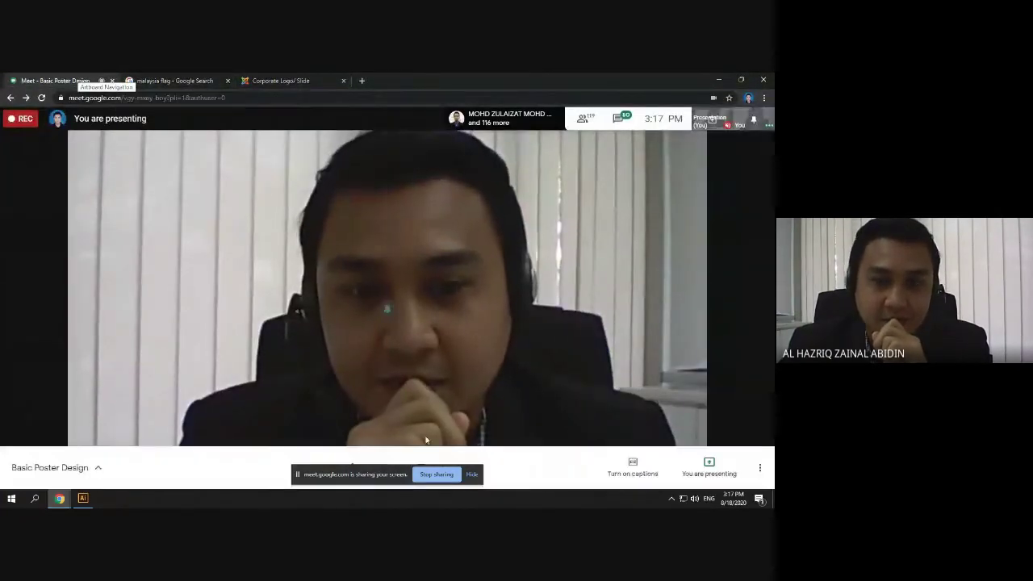
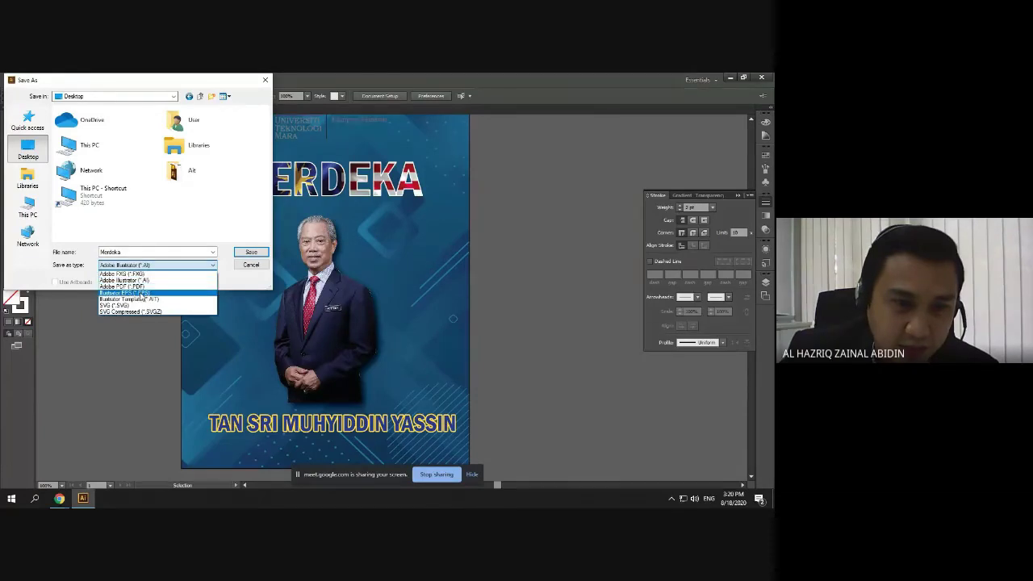
Choose Adobe PDF (*.PDF) as the save format for the Merdeka poster
left_click(137, 288)
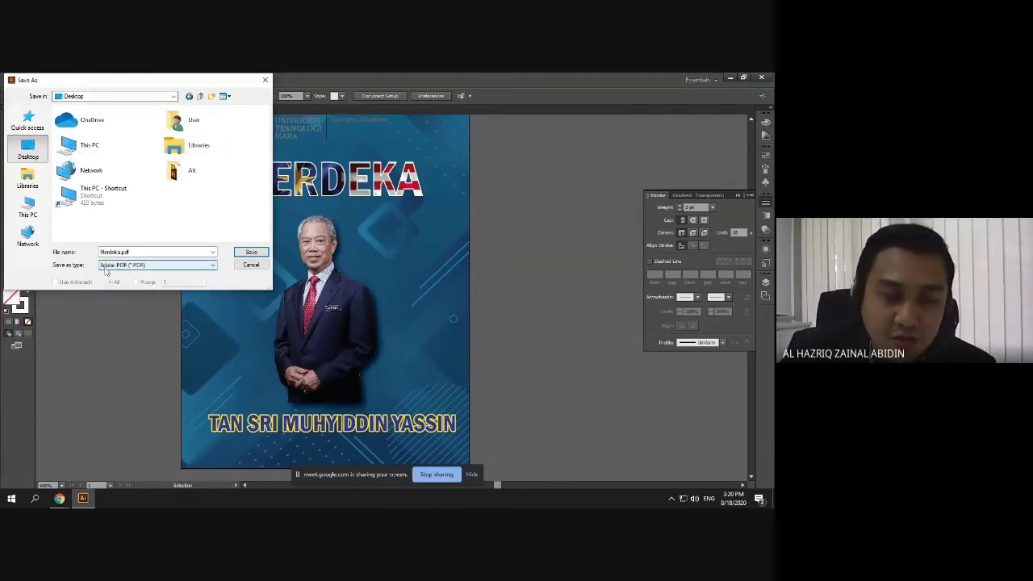
left_click(105, 266)
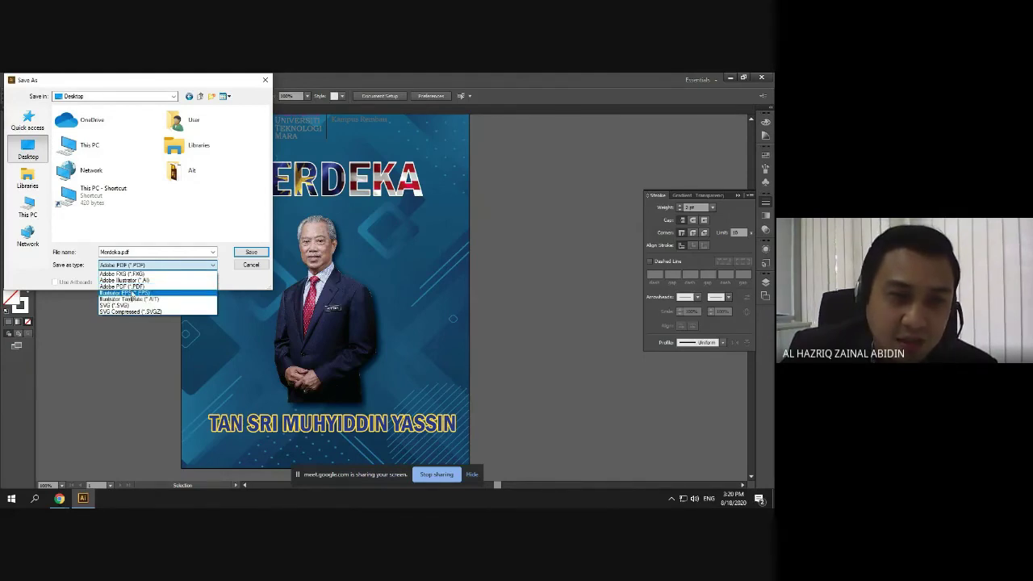
left_click(135, 286)
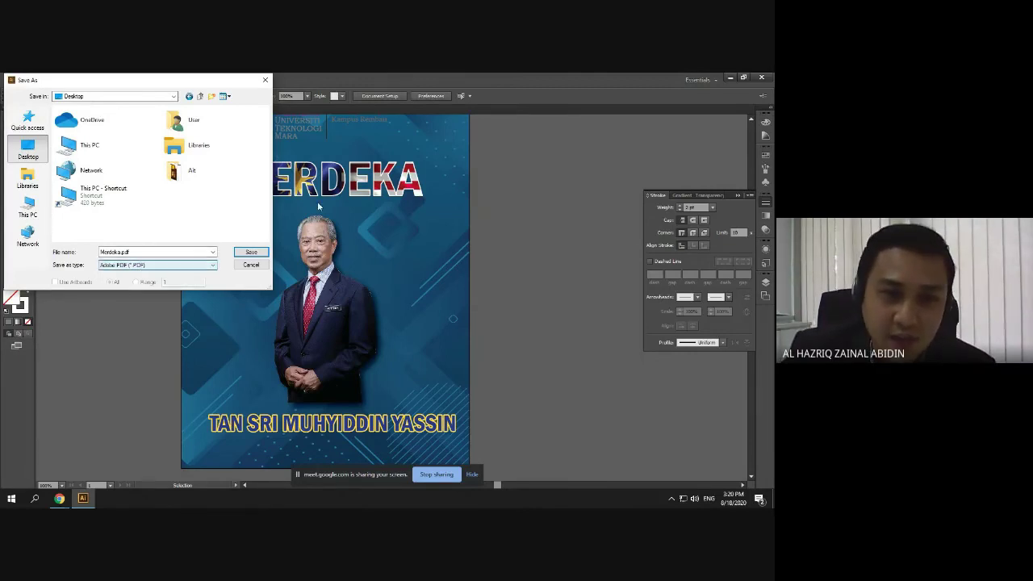
Set the Merdeka poster's save format to Adobe Illustrator (*.AI)
left_click(161, 266)
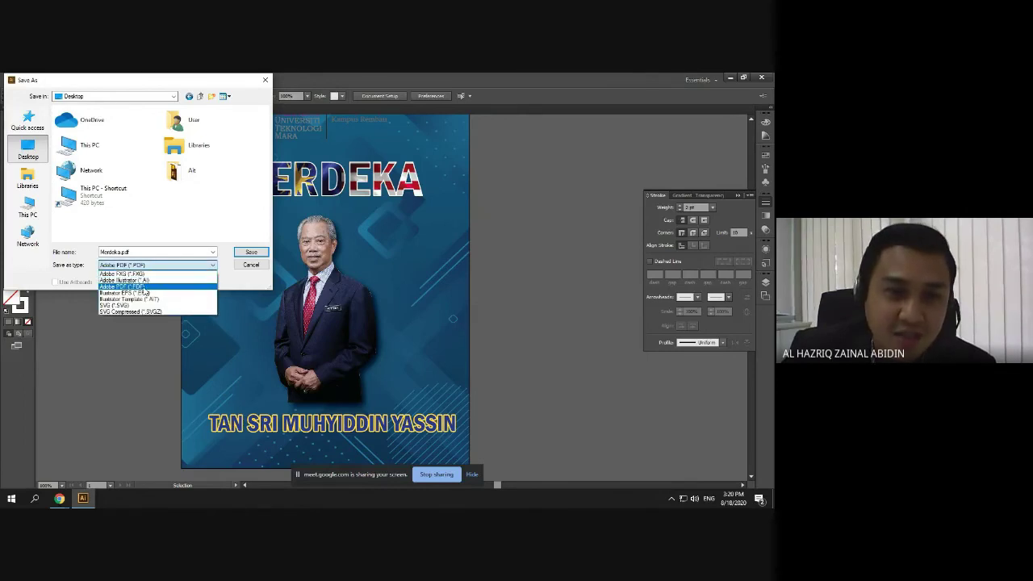
key("Up")
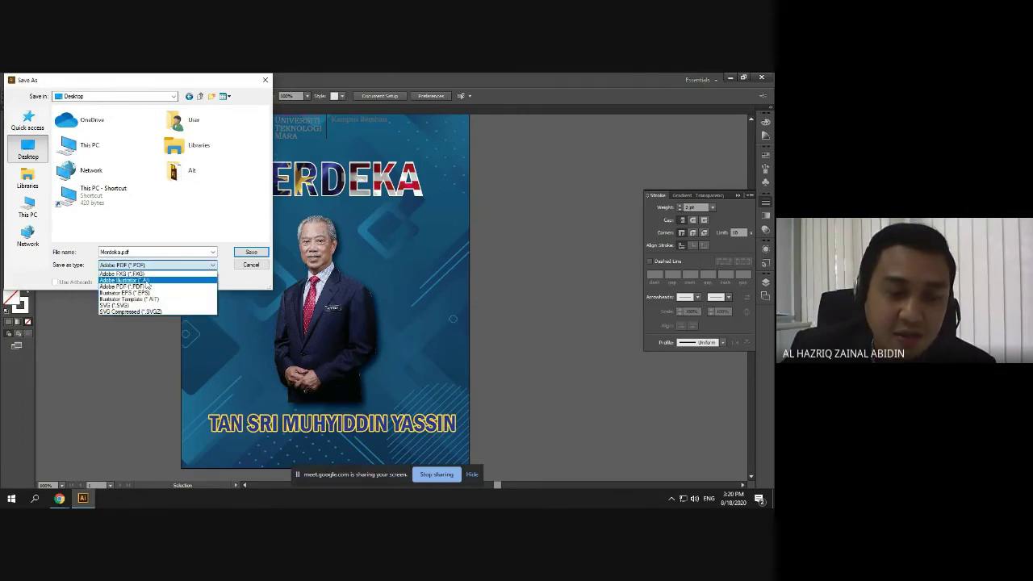
key("Return")
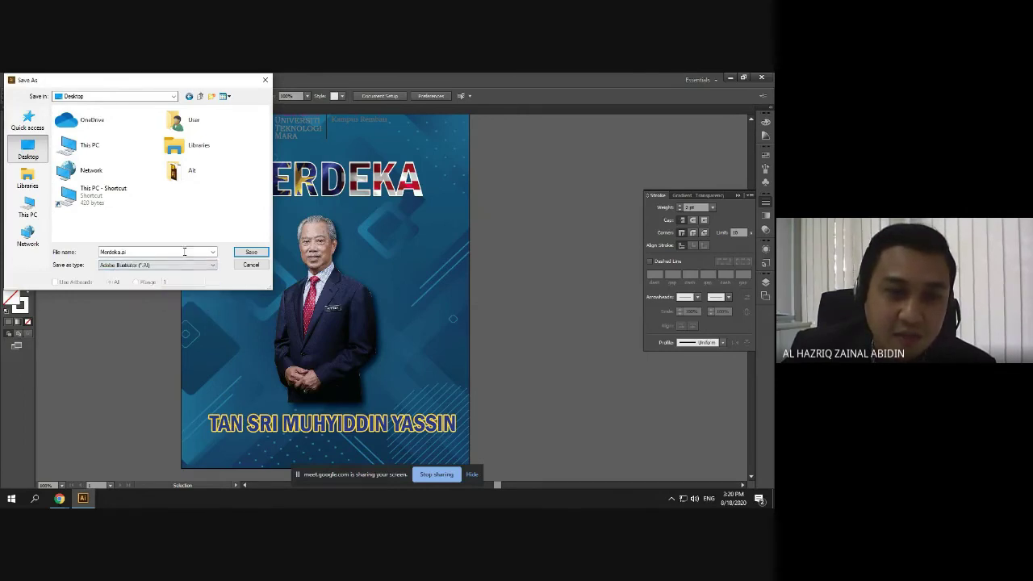
Save Merdeka.ai to the desktop, accepting the spot-color transparency warning and turning off its future display
left_click(251, 253)
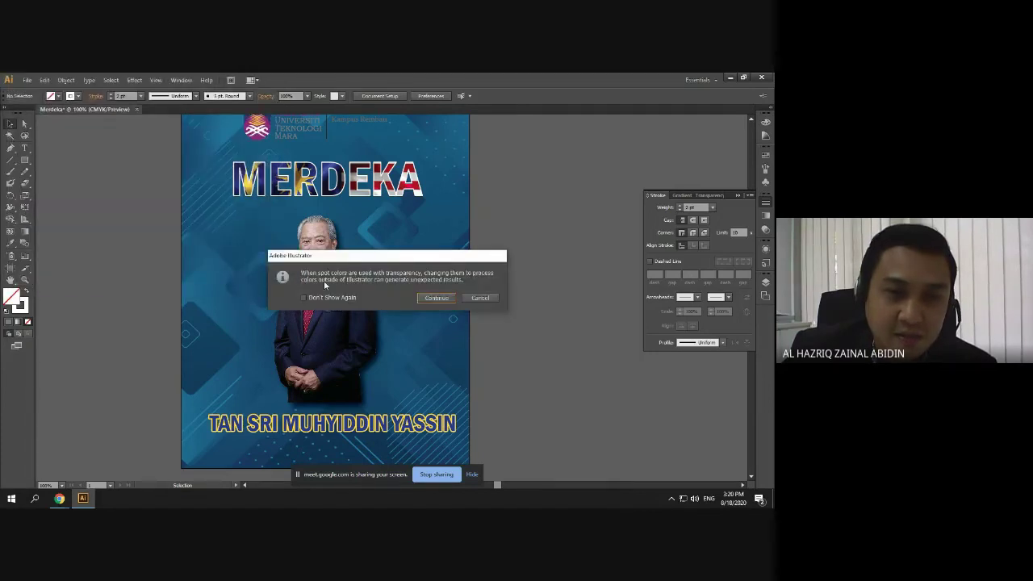
left_click(307, 298)
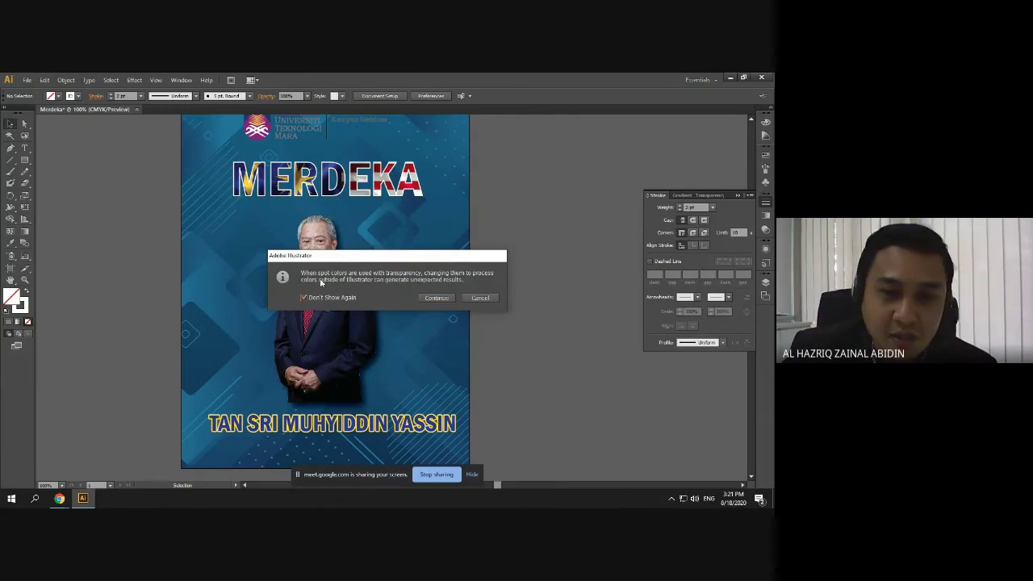
left_click(432, 297)
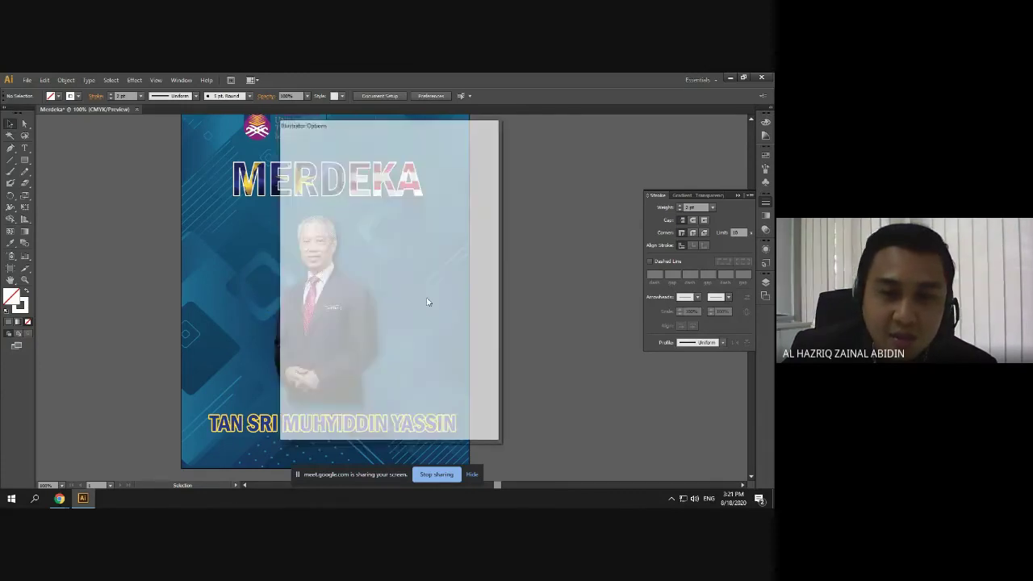
Keep the Illustrator CS6 version, include linked files in the saved document, and confirm the Illustrator options
left_click(341, 145)
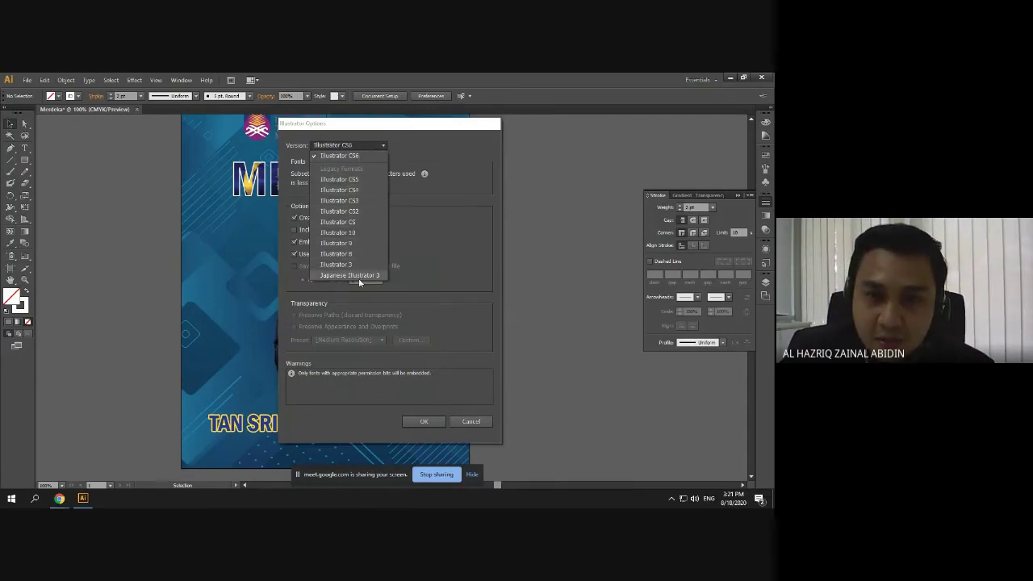
left_click(364, 153)
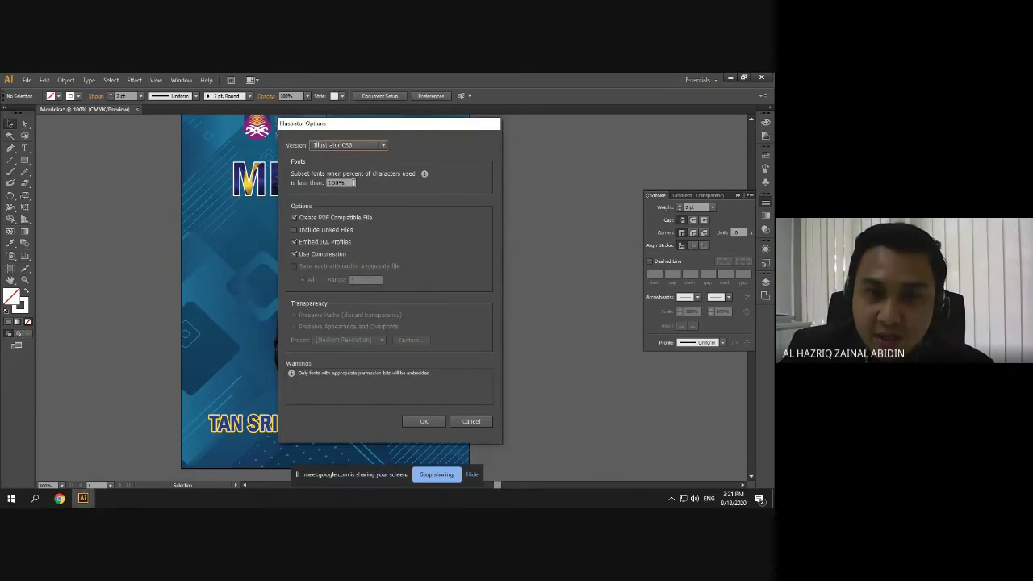
left_click(295, 230)
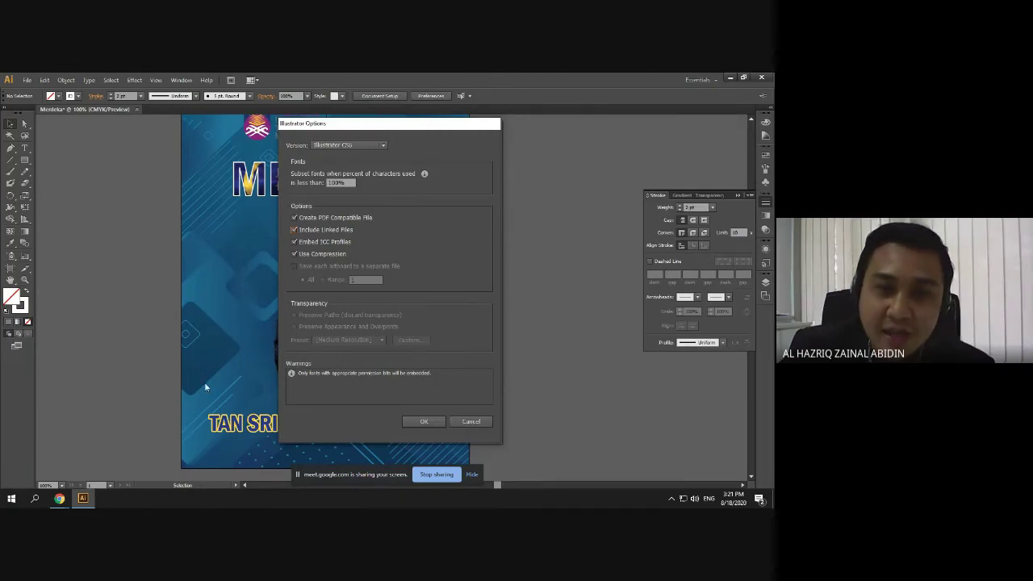
left_click(420, 420)
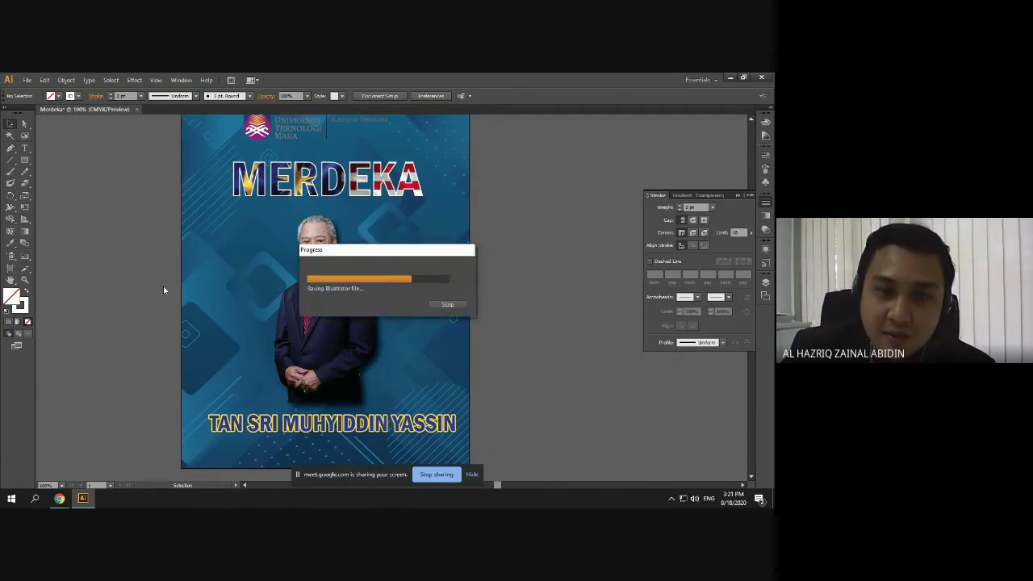
Close the Merdeka document, reopen Merdeka.ai from the desktop, and maximize its window
left_click(141, 108)
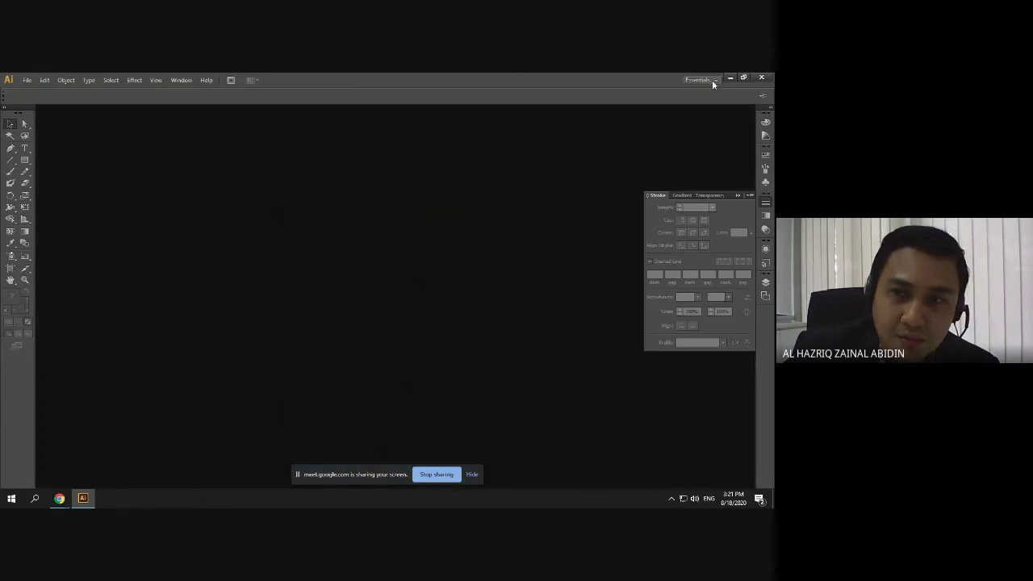
left_click(728, 78)
left_click(728, 79)
double_click(18, 288)
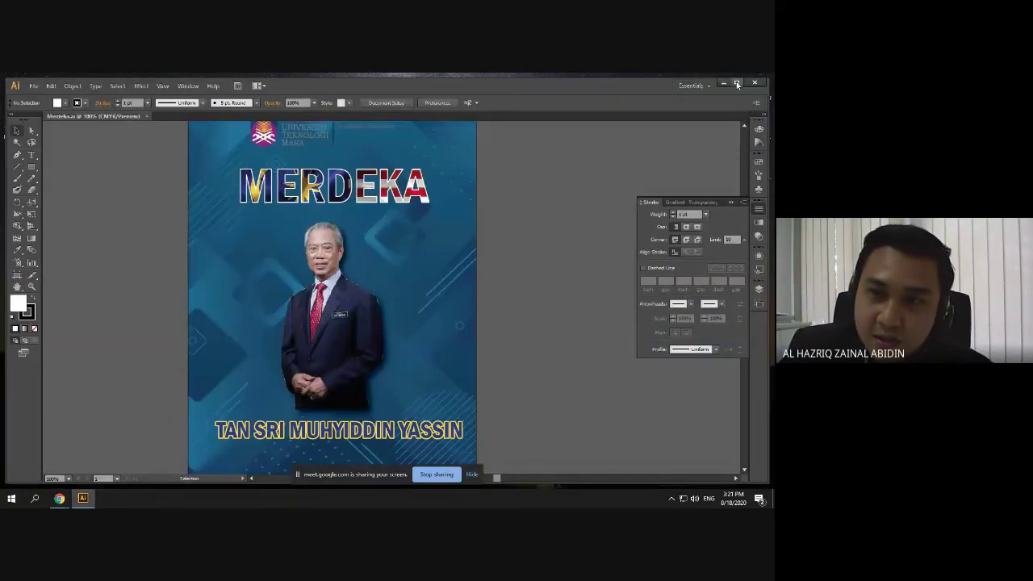
left_click(737, 83)
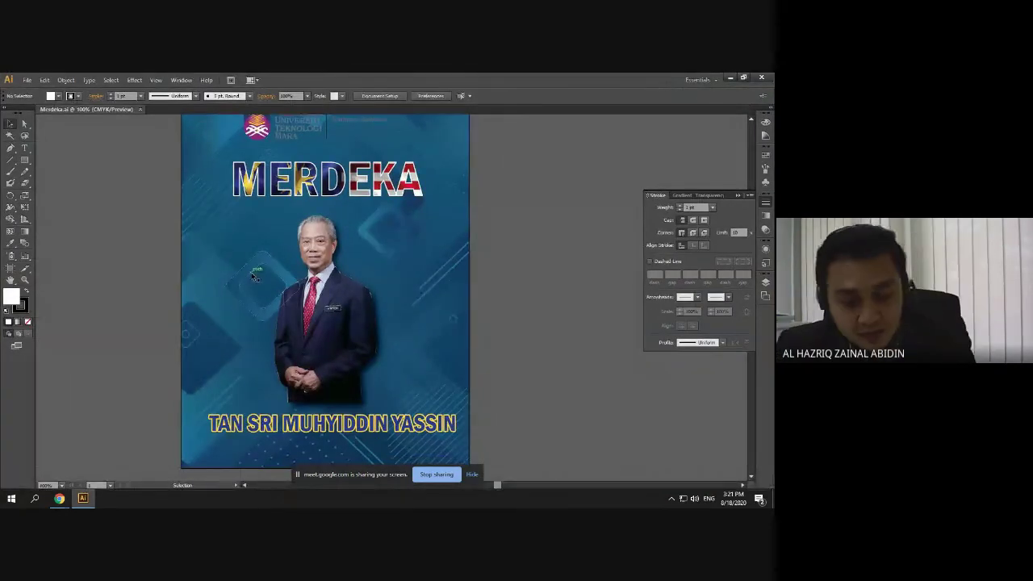
Start exporting the poster to the desktop as Merdeka.jpg in JPEG (*.JPG) format
key("ctrl+minus")
left_click(28, 80)
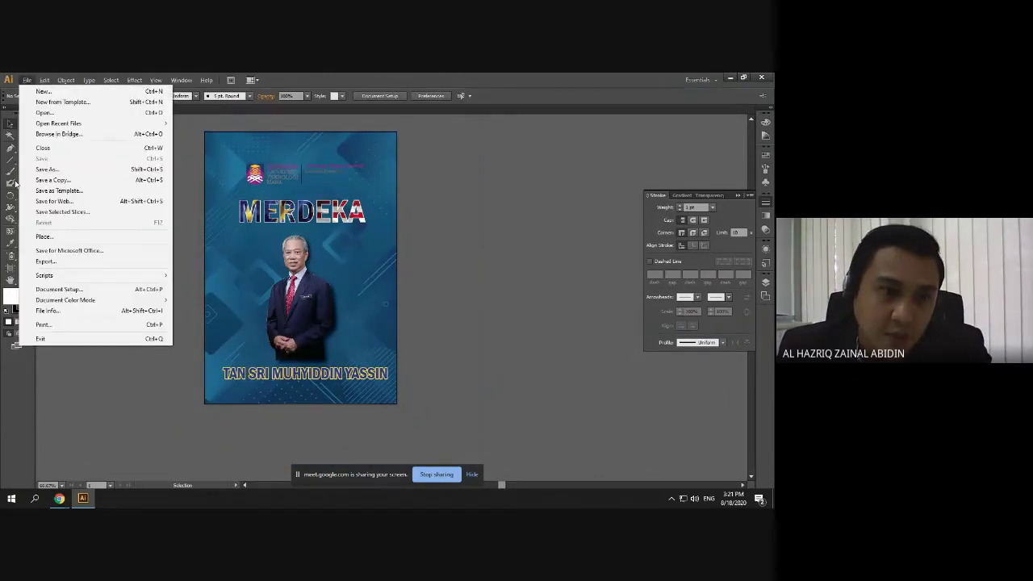
left_click(57, 262)
left_click(161, 265)
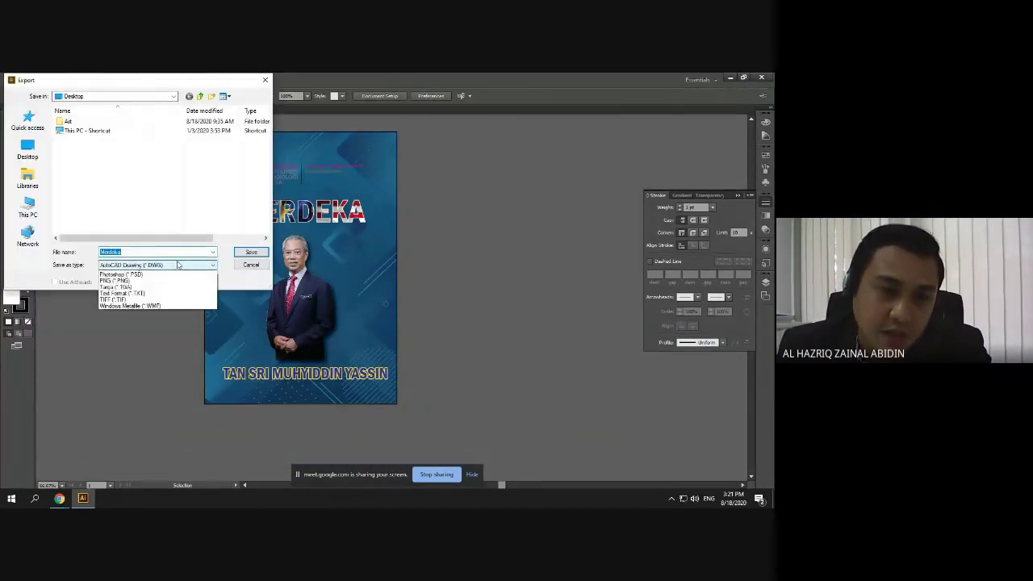
left_click(162, 306)
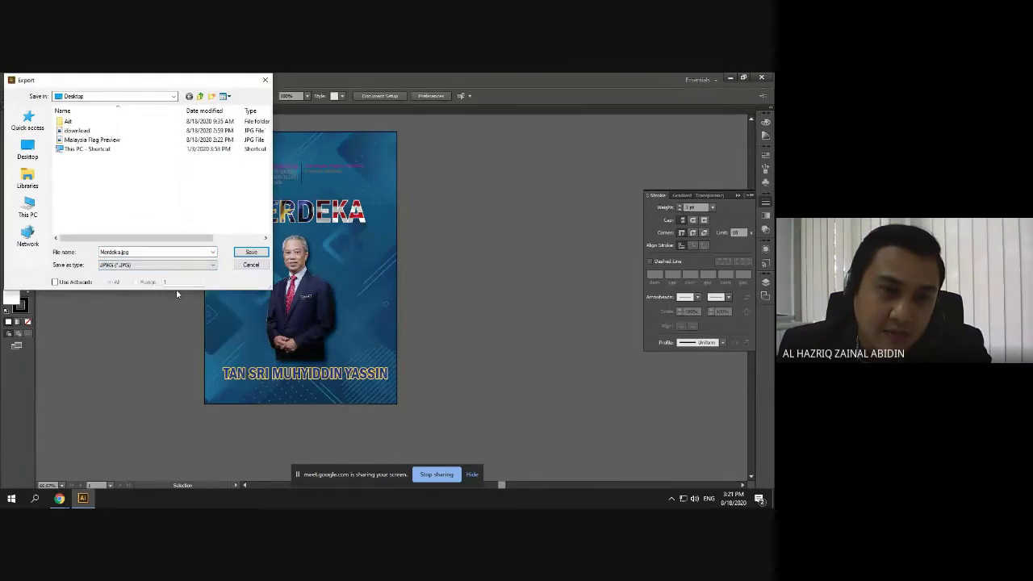
left_click(28, 146)
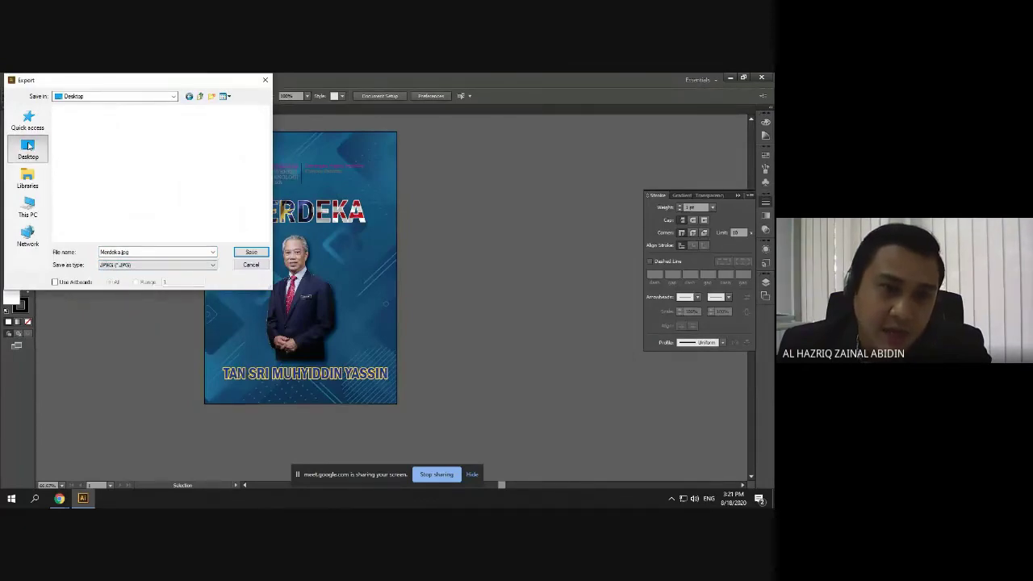
left_click(251, 252)
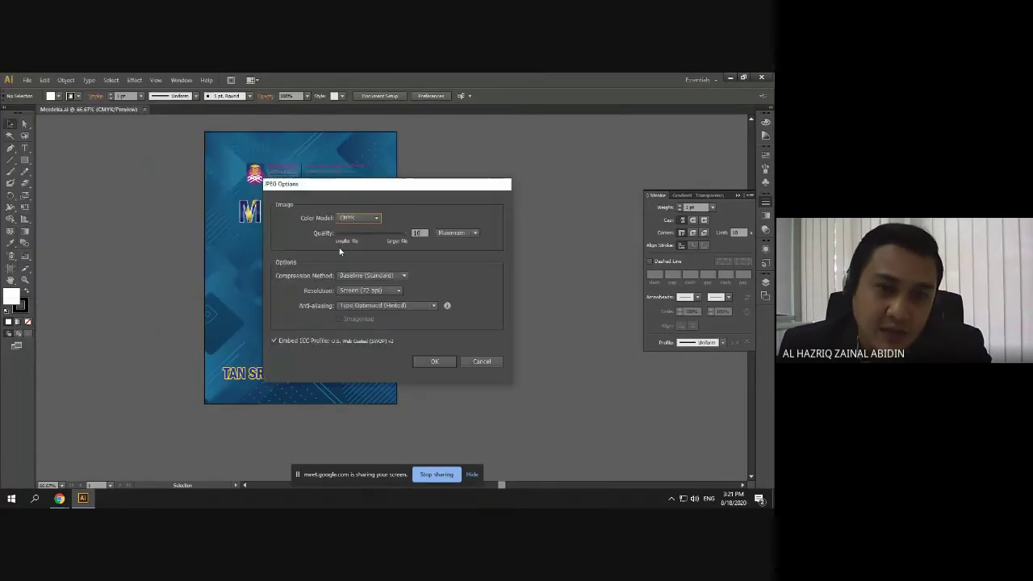
Export the JPEG at quality 10 with High (300 ppi) resolution
left_click(405, 236)
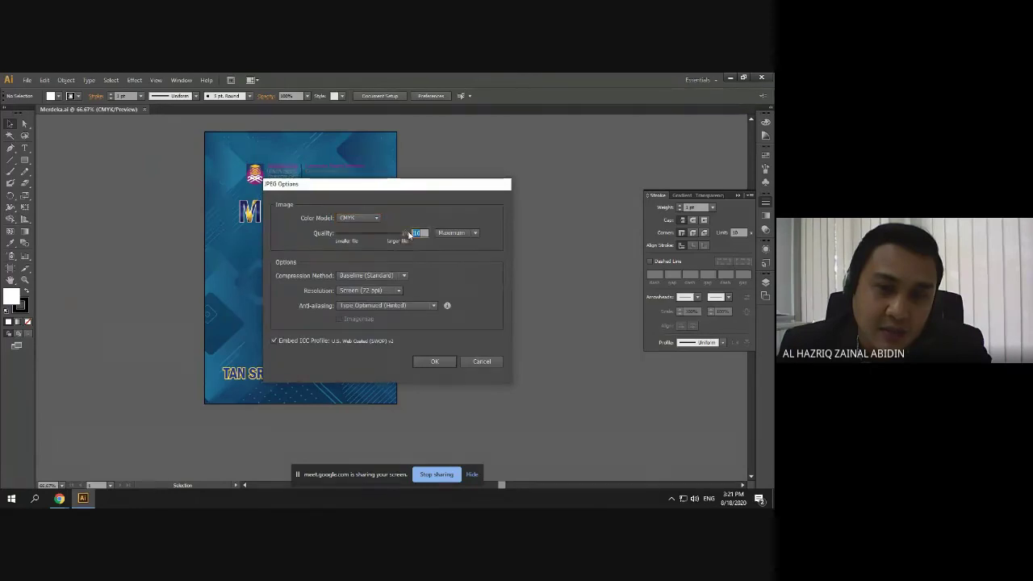
left_click(386, 292)
left_click(382, 323)
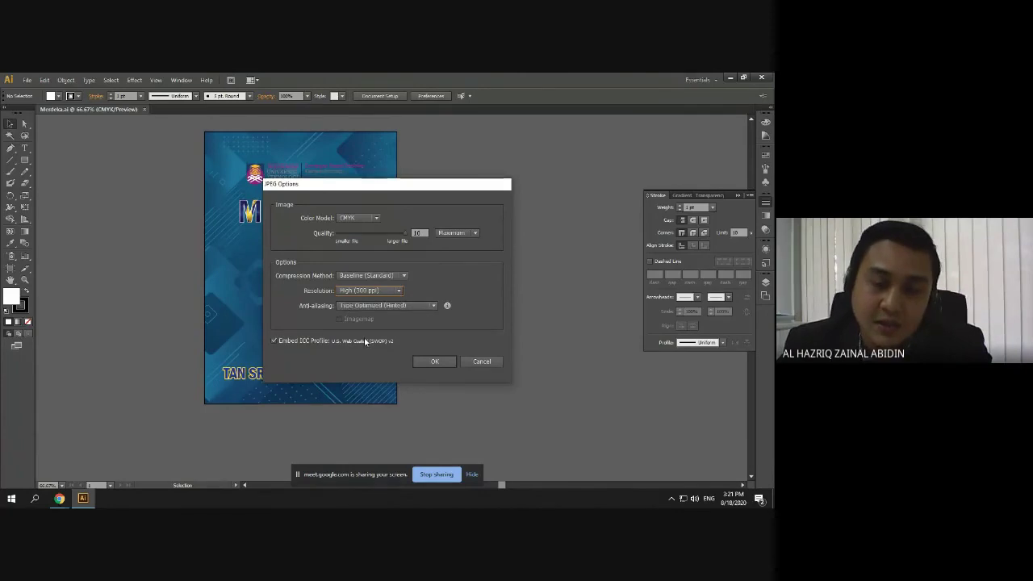
left_click(430, 362)
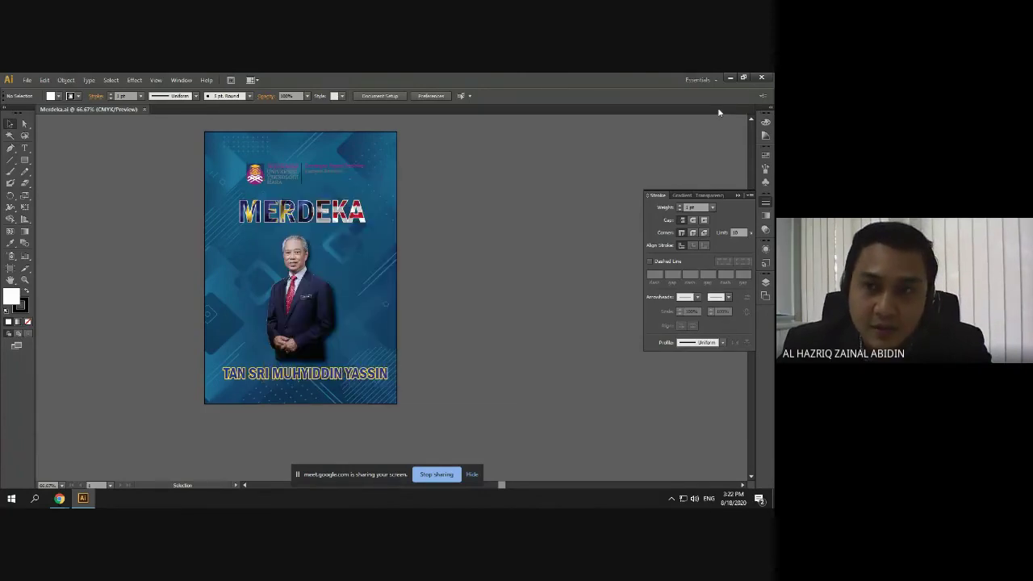
Open the exported Merdeka.jpg from the desktop in Photos, closing and reopening the viewer if it stays blank
left_click(729, 79)
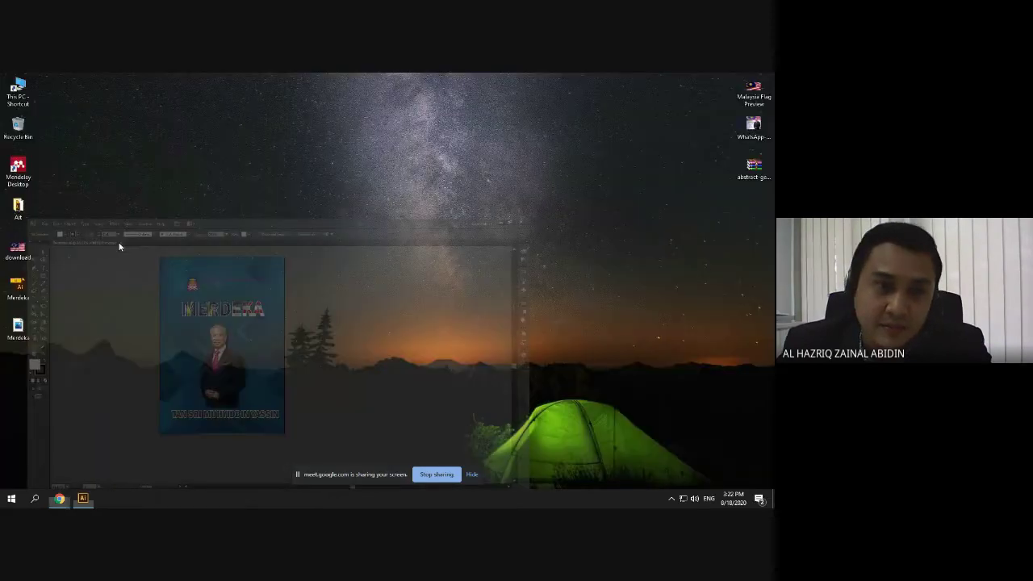
left_click(22, 333)
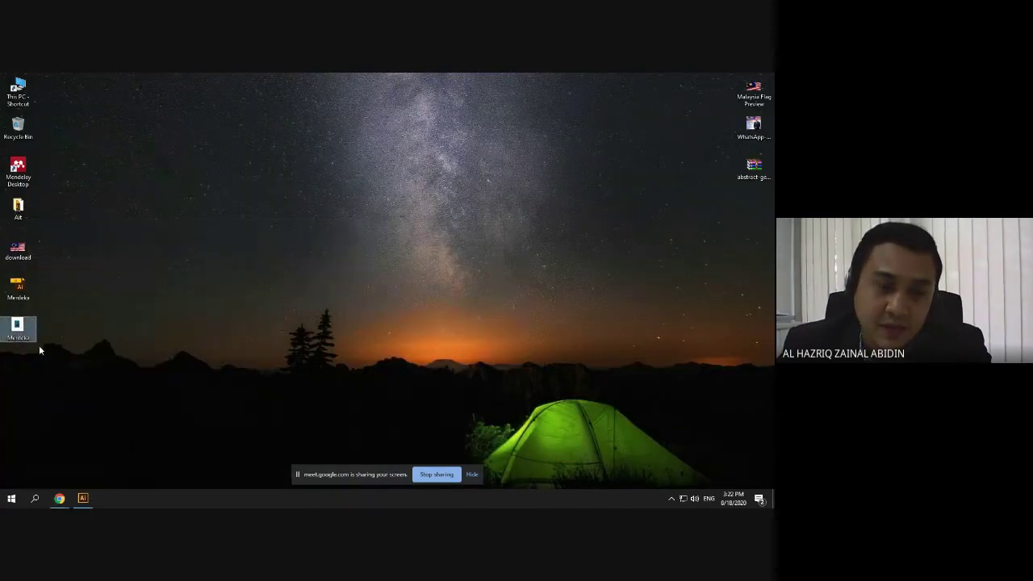
double_click(35, 333)
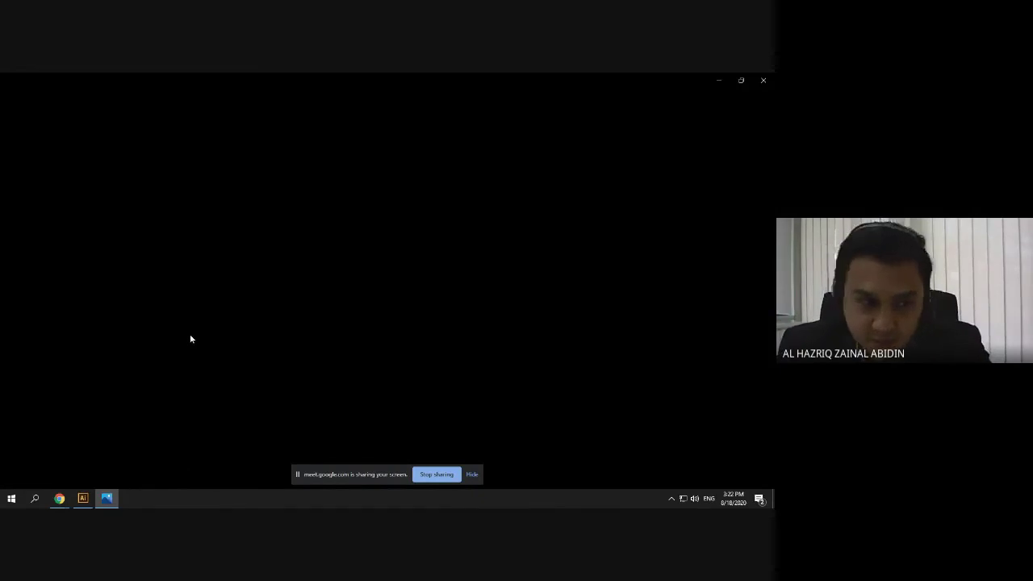
mouse_move(107, 500)
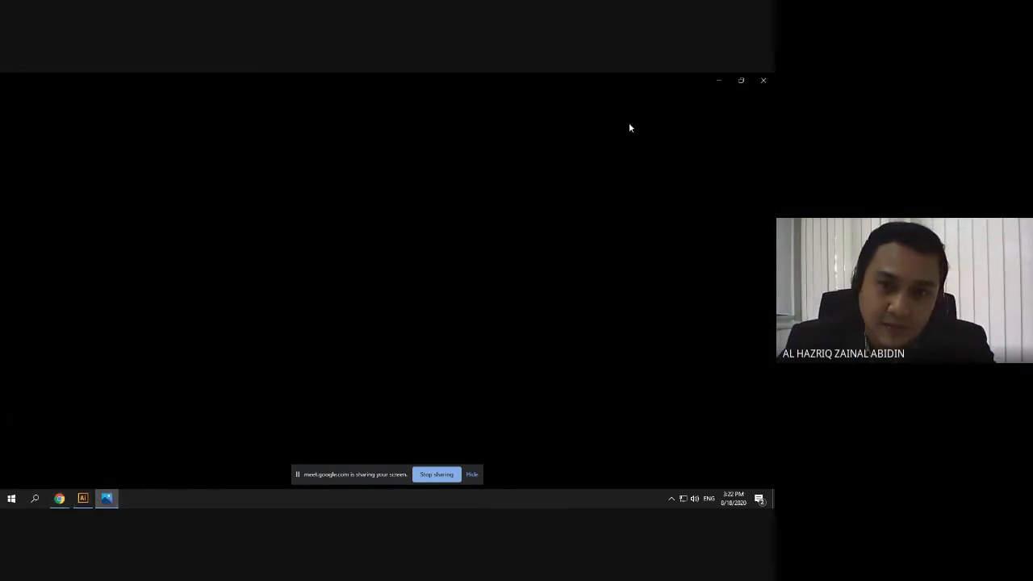
key("alt+F4")
double_click(17, 327)
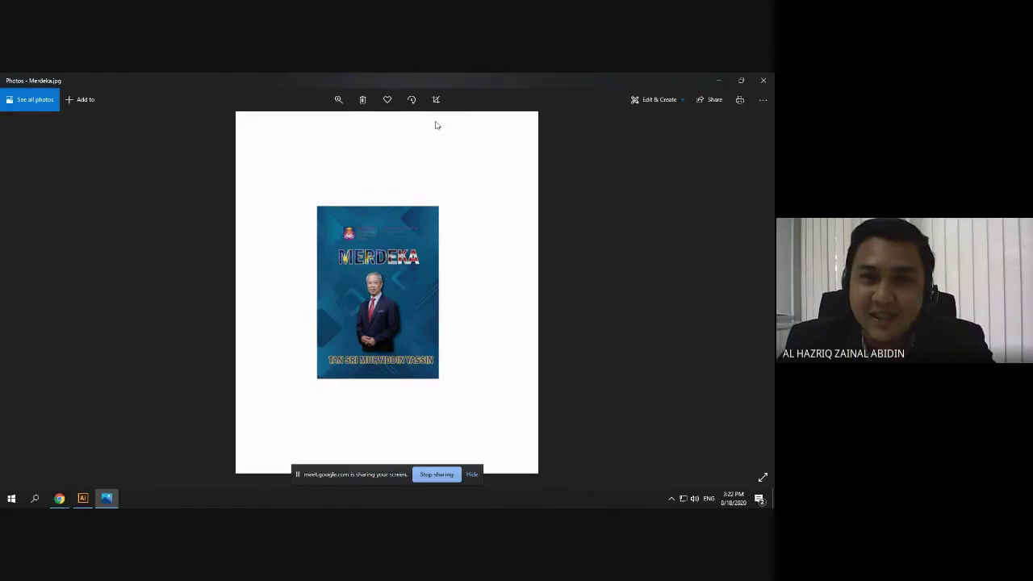
Crop the white margins around the poster in Merdeka.jpg and save the change to the same file
left_click(436, 100)
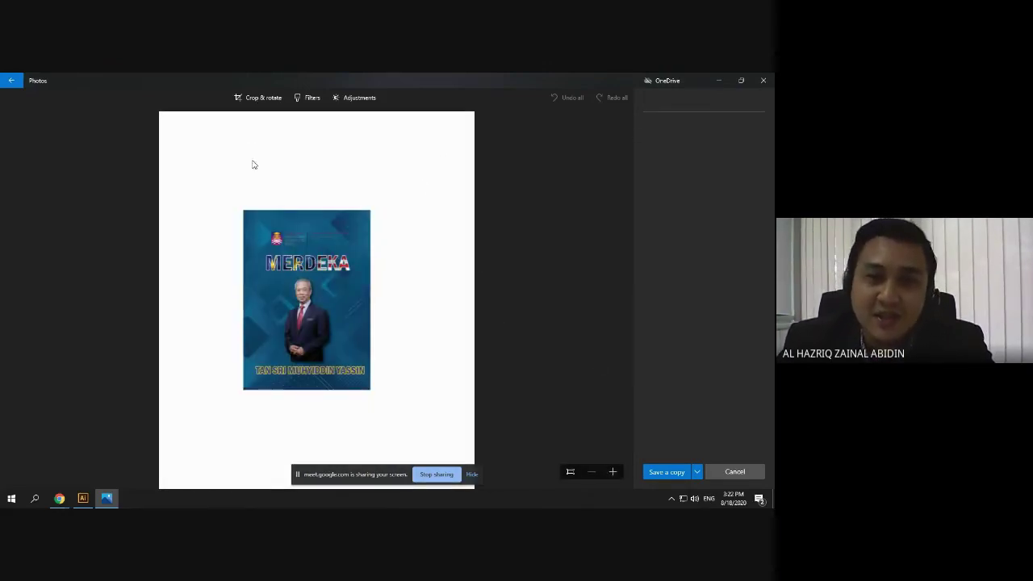
key("ctrl+r")
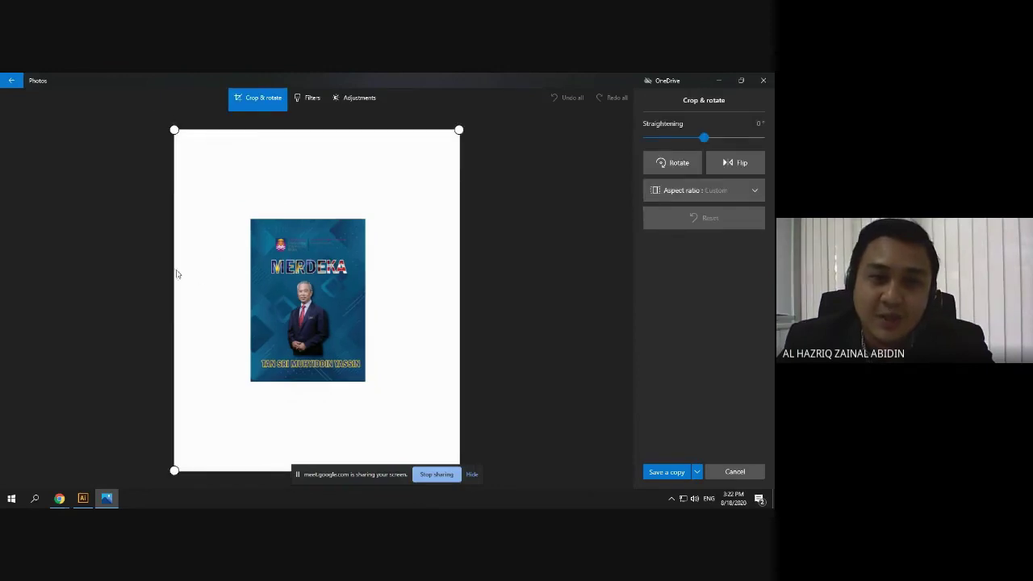
left_click_drag(174, 129, 236, 184)
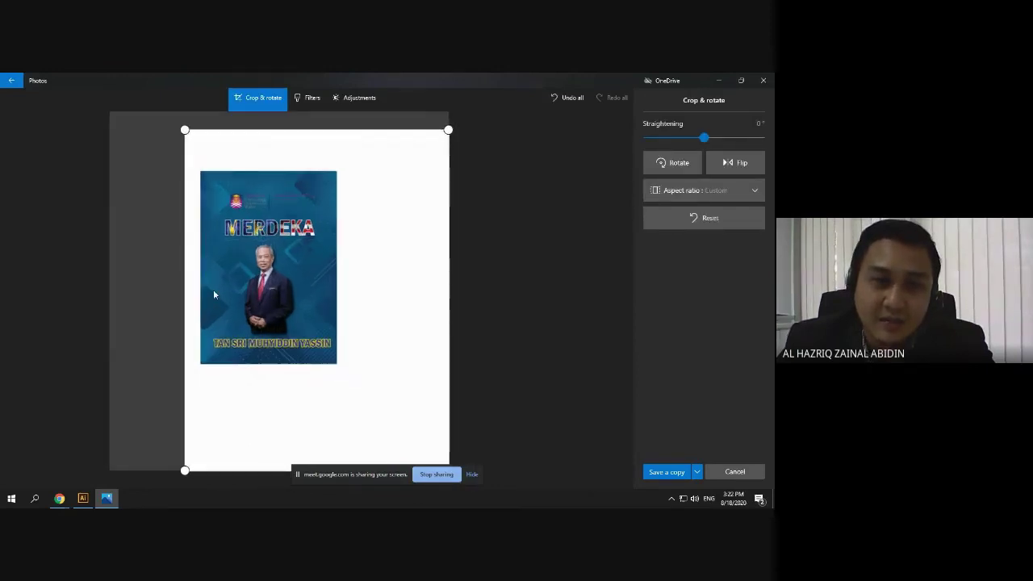
mouse_move(184, 267)
left_mouse_down()
mouse_move(194, 267)
mouse_move(183, 263)
left_mouse_up()
left_click_drag(452, 292, 329, 271)
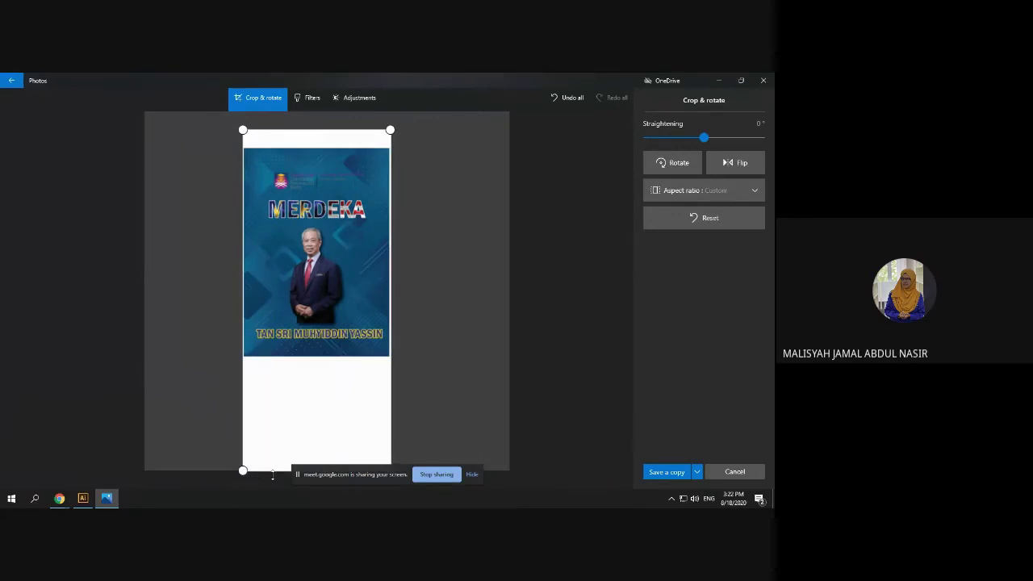
left_click_drag(273, 476, 291, 359)
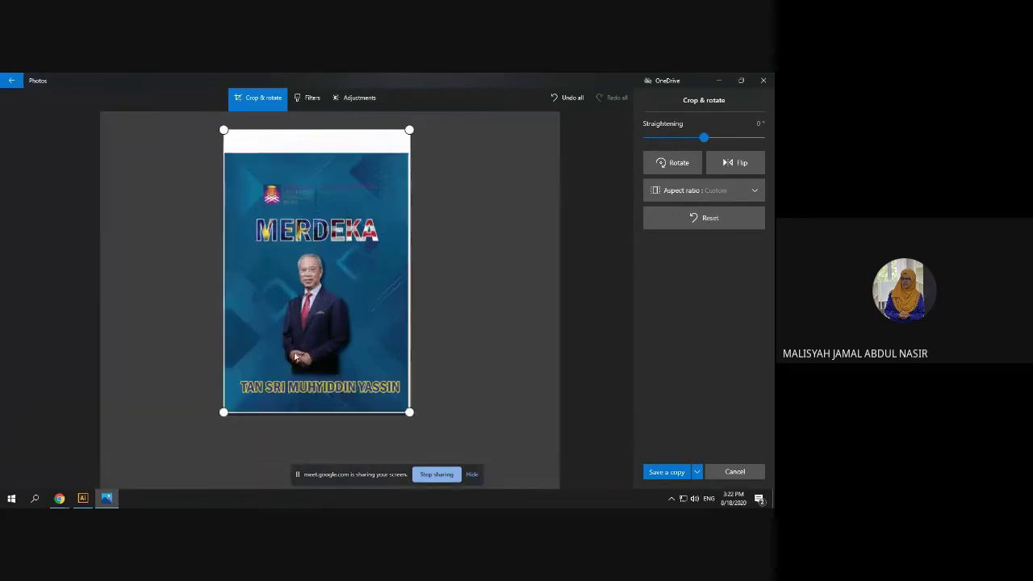
left_click_drag(330, 129, 331, 158)
left_click(697, 472)
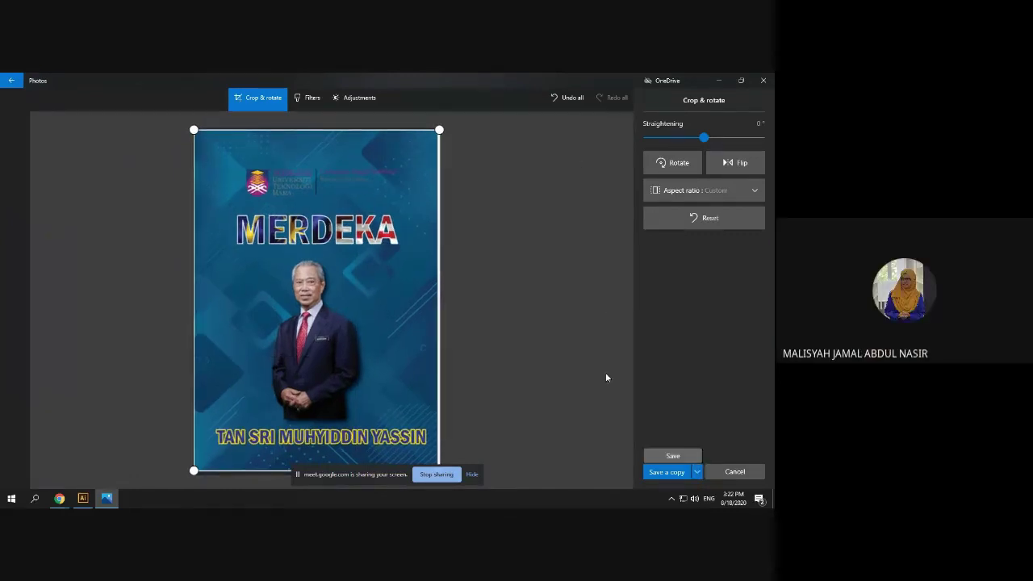
left_click(593, 371)
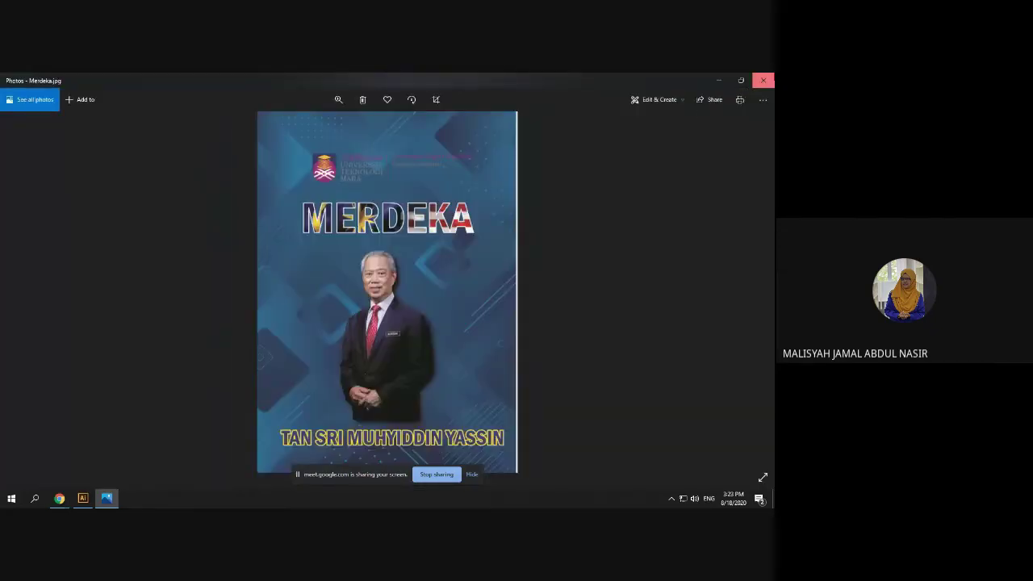
Close the cropped picture in Photos and switch back to the poster in Illustrator
left_click(763, 80)
left_click(84, 498)
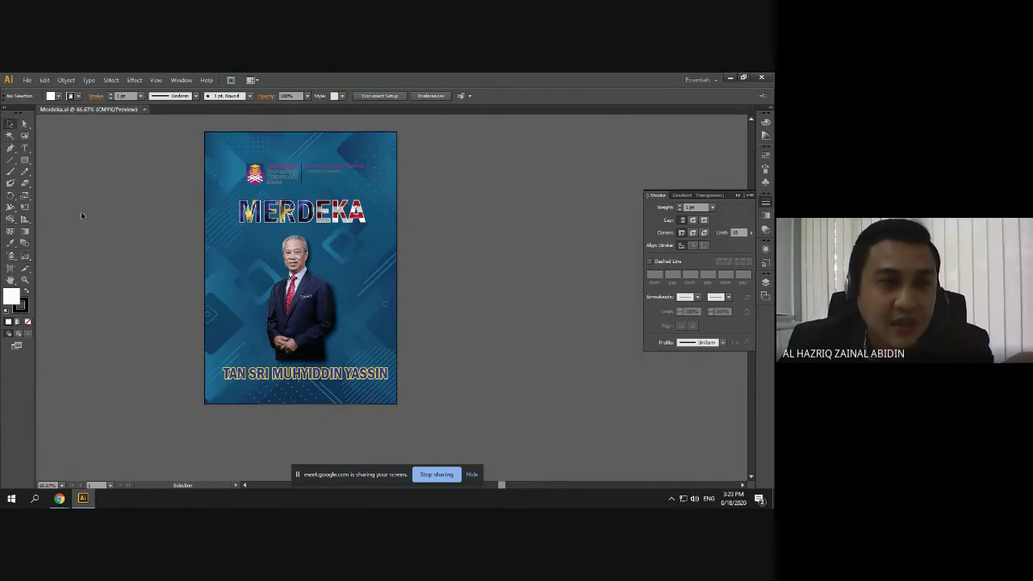
scroll(122, 235, "up", 1)
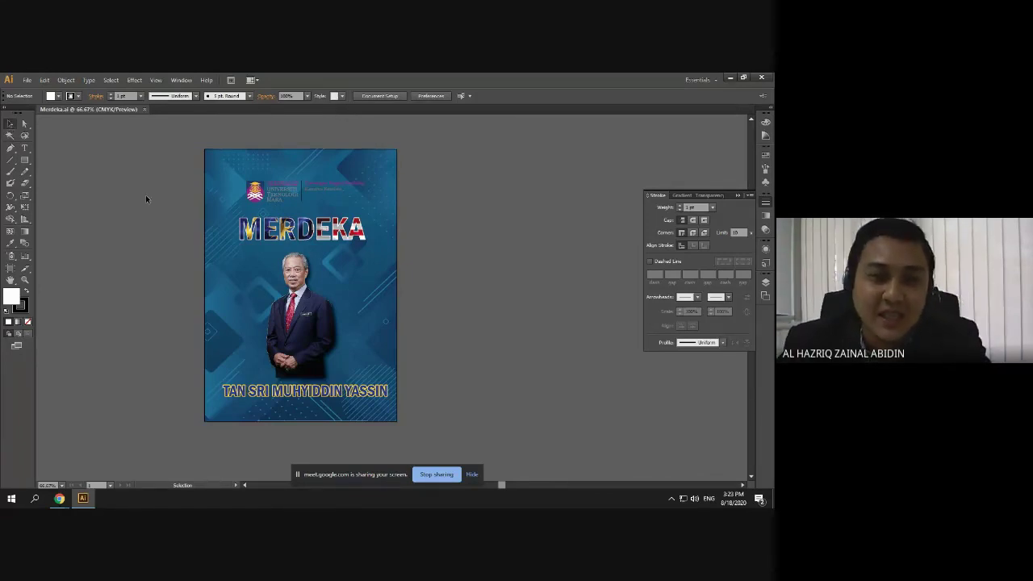
Place a single anchor point with the Pen tool on the empty canvas beside the poster, and return to the Selection tool
left_click(10, 148)
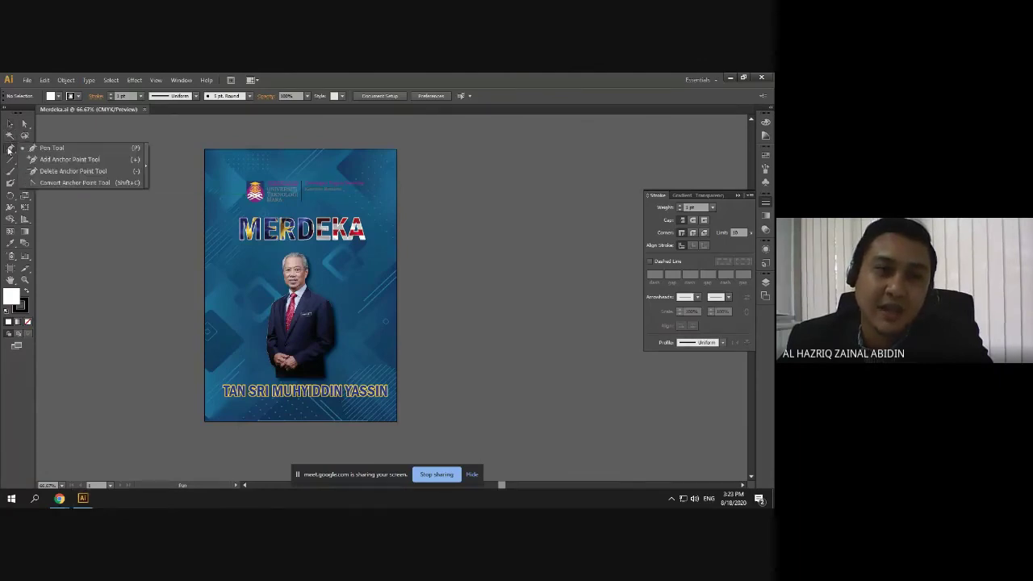
left_click(83, 150)
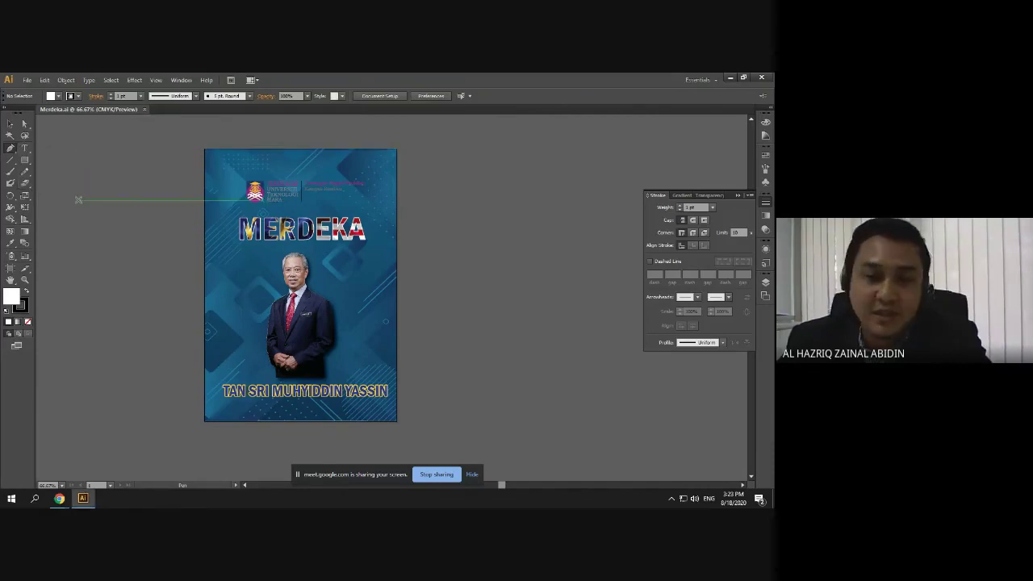
left_click(462, 220)
left_click(488, 251)
left_click(10, 124)
left_click(484, 290)
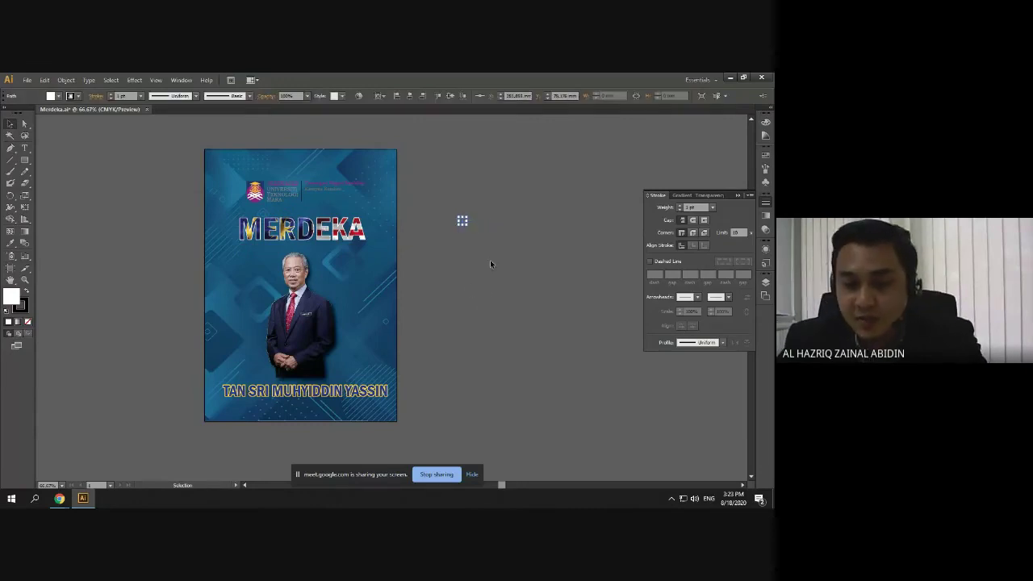
Place the WhatsApp picture from the desktop on the empty canvas beside the Merdeka poster in Illustrator
left_click(731, 78)
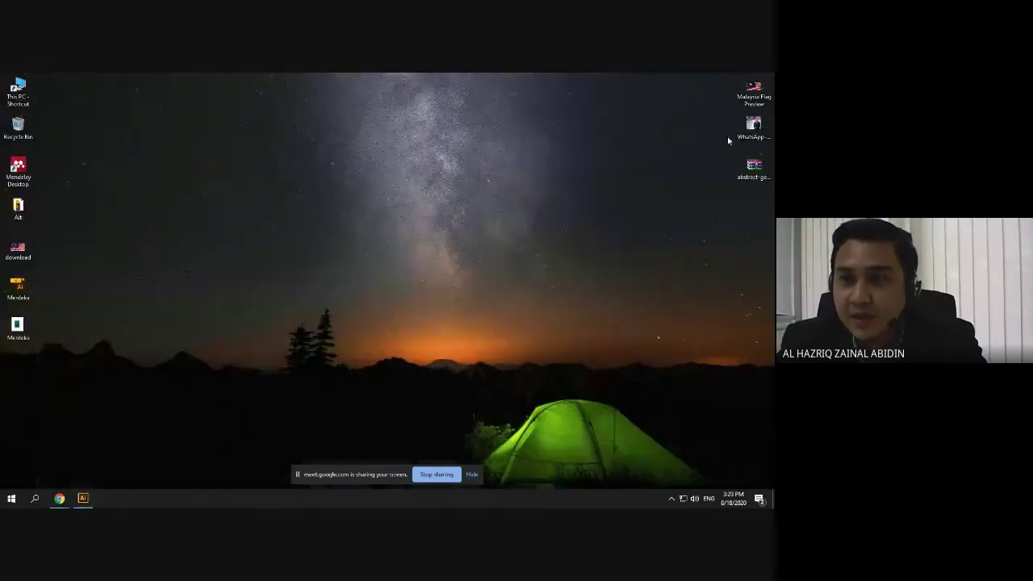
left_click_drag(756, 137, 474, 262)
left_click(488, 342)
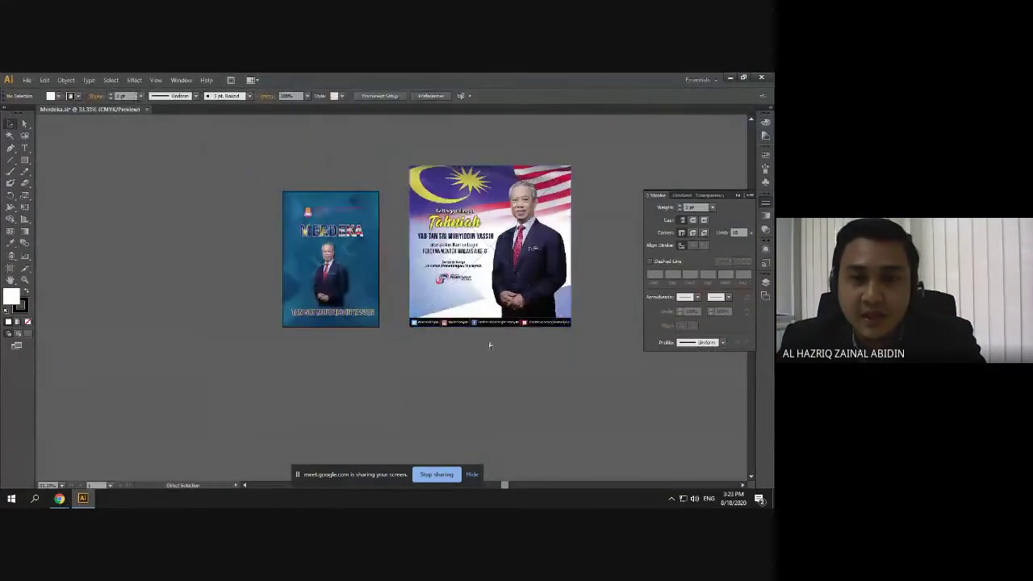
left_click_drag(433, 216, 259, 219)
scroll(259, 218, "up", 4)
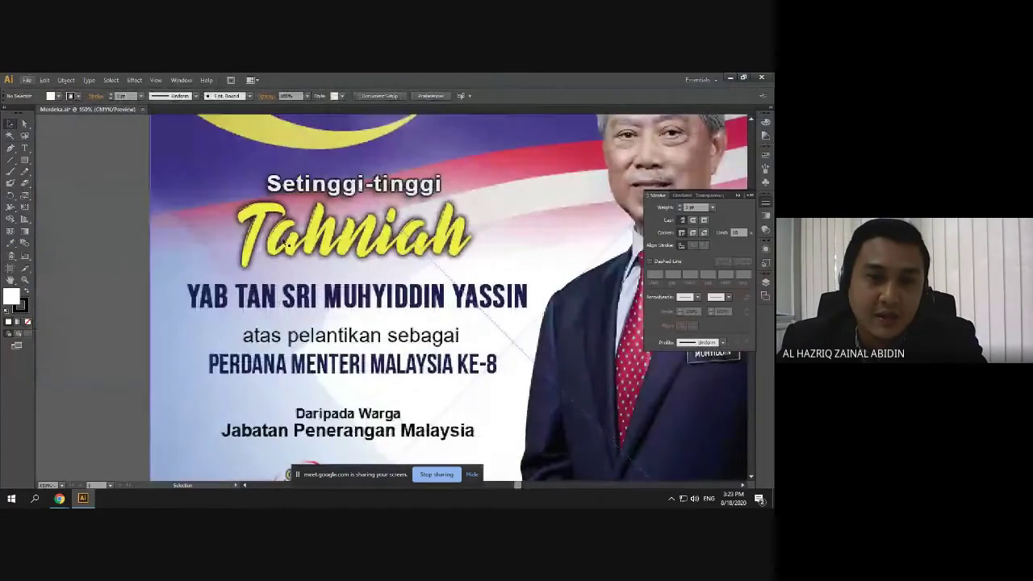
scroll(287, 244, "down", 2)
scroll(285, 240, "down", 2)
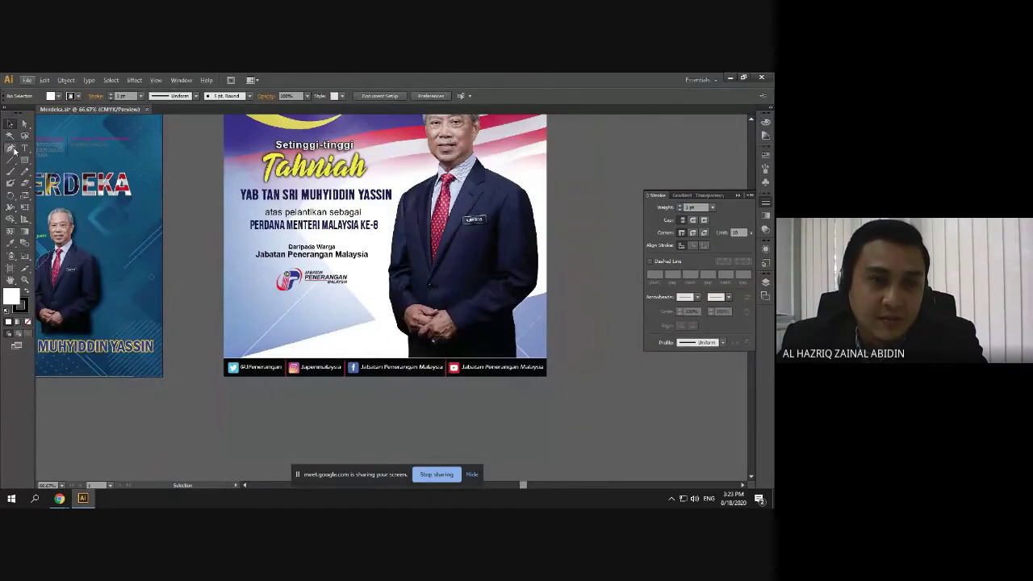
Trace a closed Pen tool outline loosely around the "Setinggi-tinggi Tahniah" heading in the placed picture
left_click(14, 150)
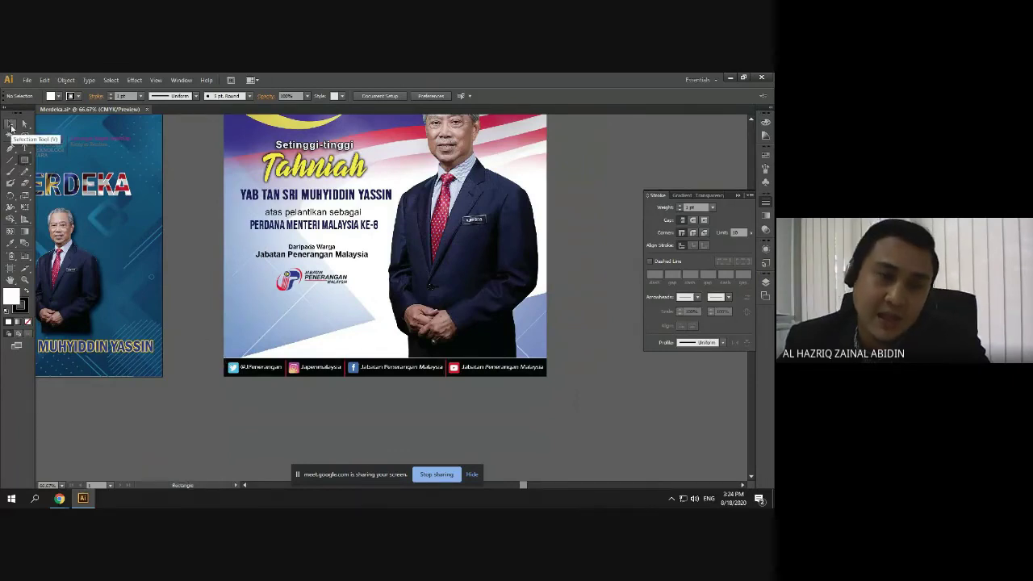
scroll(199, 208, "up", 3)
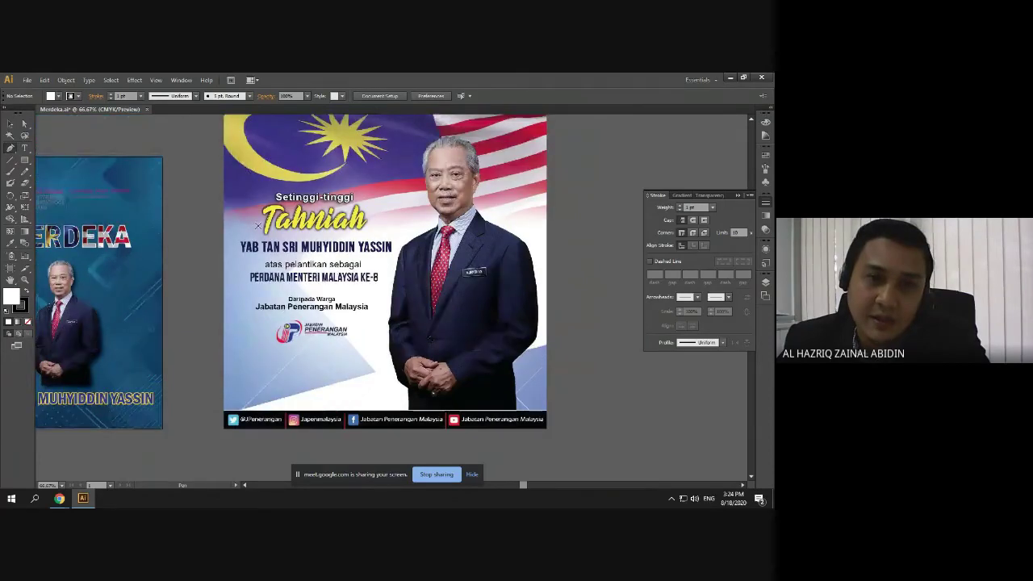
scroll(265, 192, "up", 2)
left_click(247, 232)
left_click(273, 215)
left_click(280, 194)
left_click(347, 187)
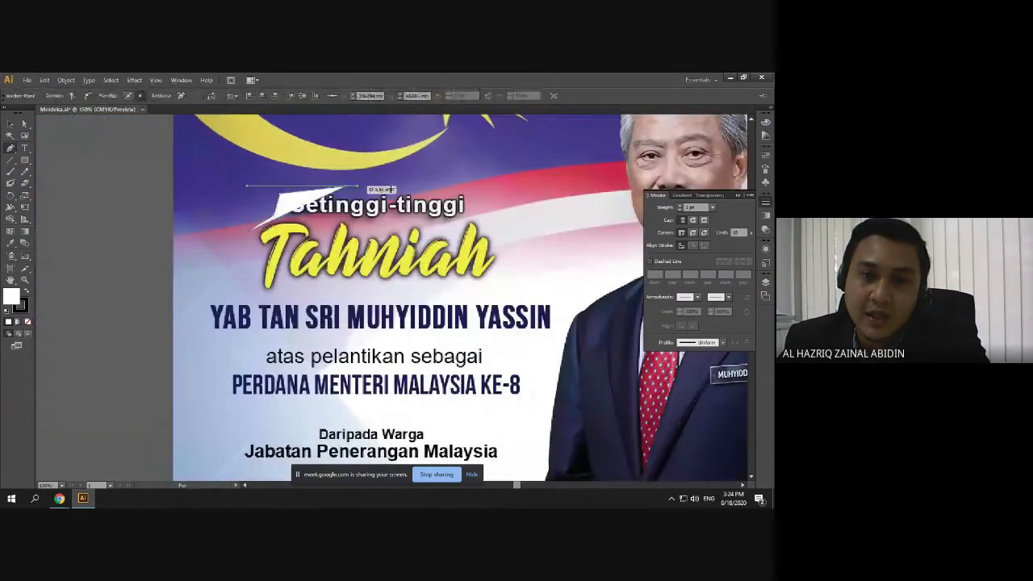
left_click(517, 189)
left_click(504, 209)
left_click(498, 239)
left_click(511, 251)
left_click(509, 276)
left_click(460, 276)
left_click(414, 280)
left_click(346, 280)
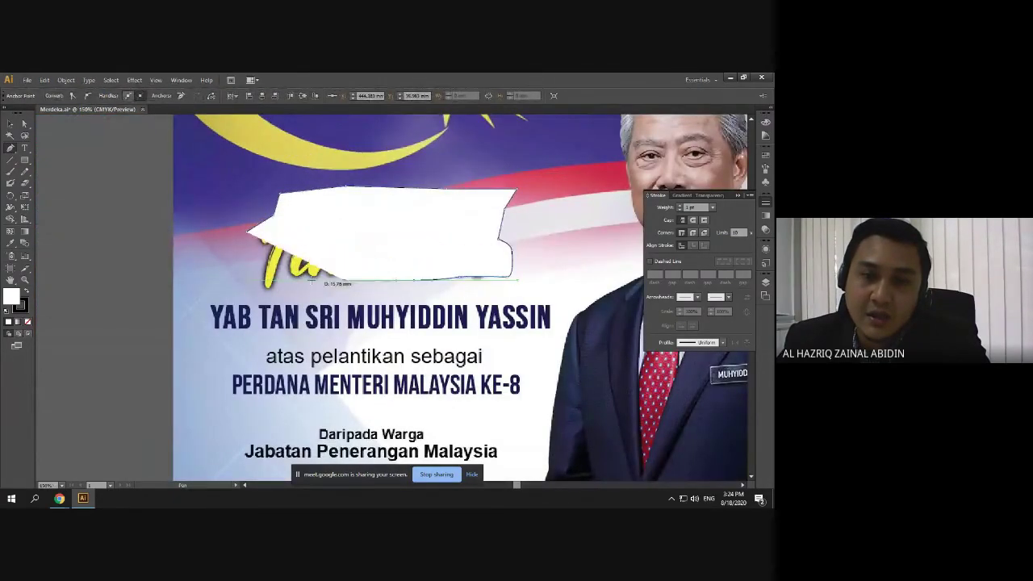
left_click(306, 281)
left_click(288, 280)
left_click(260, 296)
left_click(246, 233)
Make a clipping mask from the traced outline and the placed picture so only the "Setinggi-tinggi Tahniah" heading shows
left_click(9, 125)
left_click(334, 201)
right_click(333, 258)
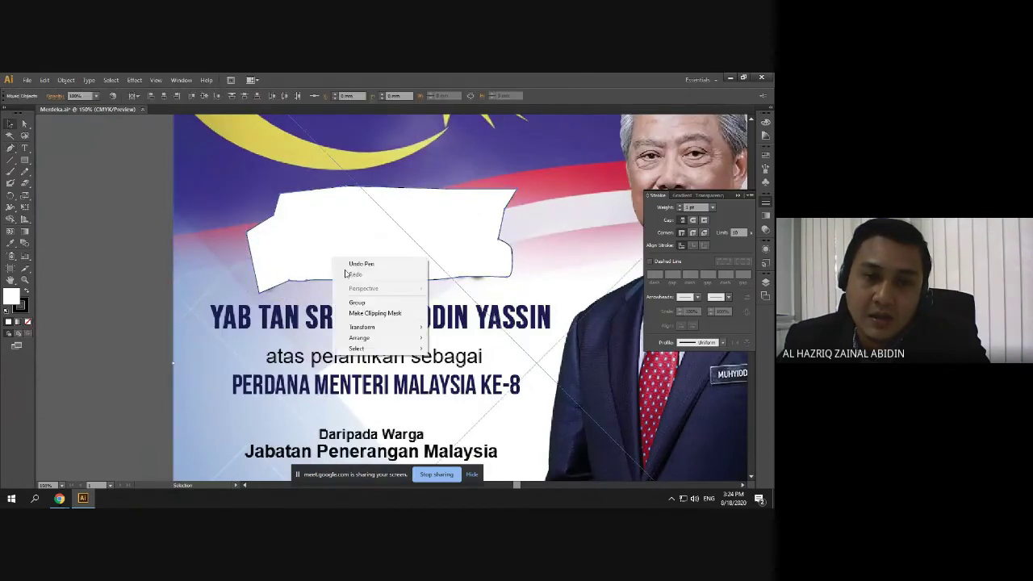
left_click(367, 313)
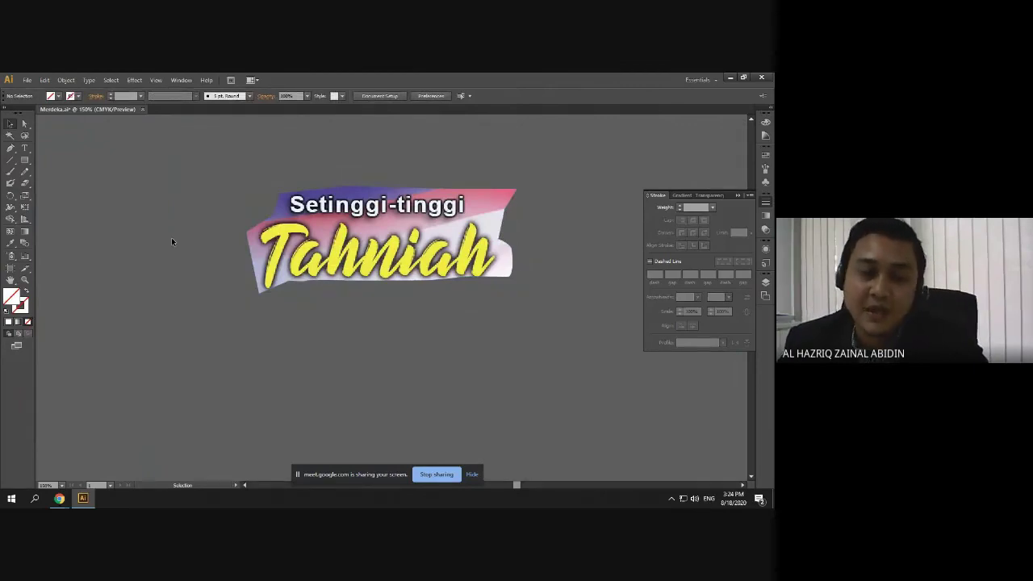
Shift the clipped "Setinggi-tinggi Tahniah" heading slightly down and to the left on the canvas, and stop sharing the screen
scroll(274, 271, "up", 3)
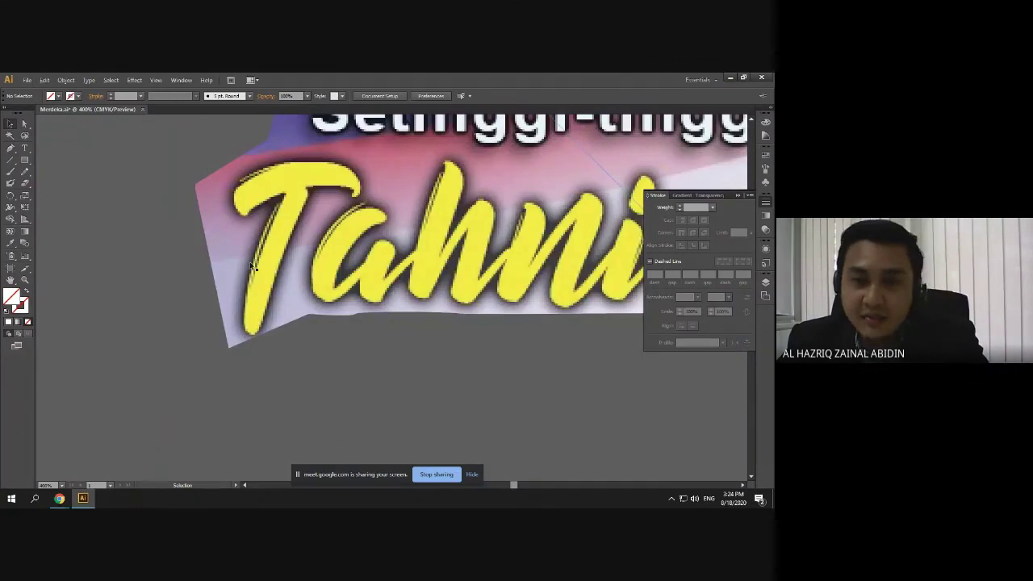
scroll(253, 267, "down", 2)
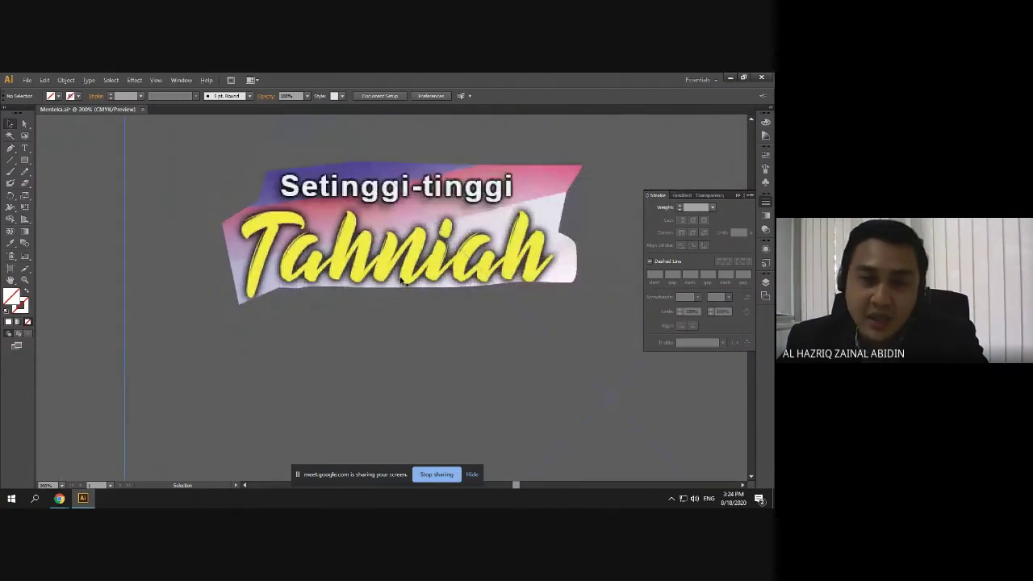
left_click(346, 269)
left_click(301, 343)
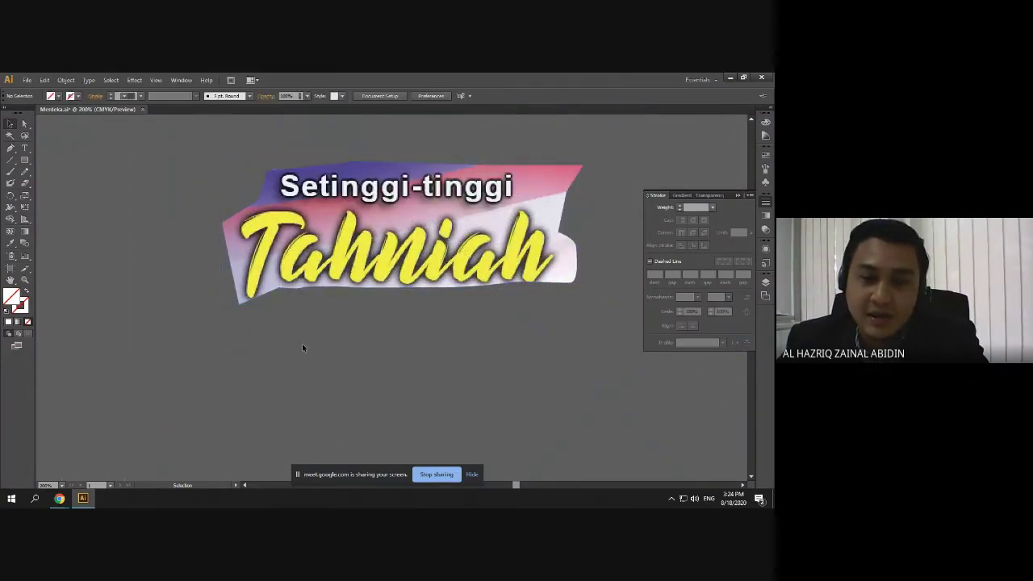
left_click_drag(418, 243, 339, 289)
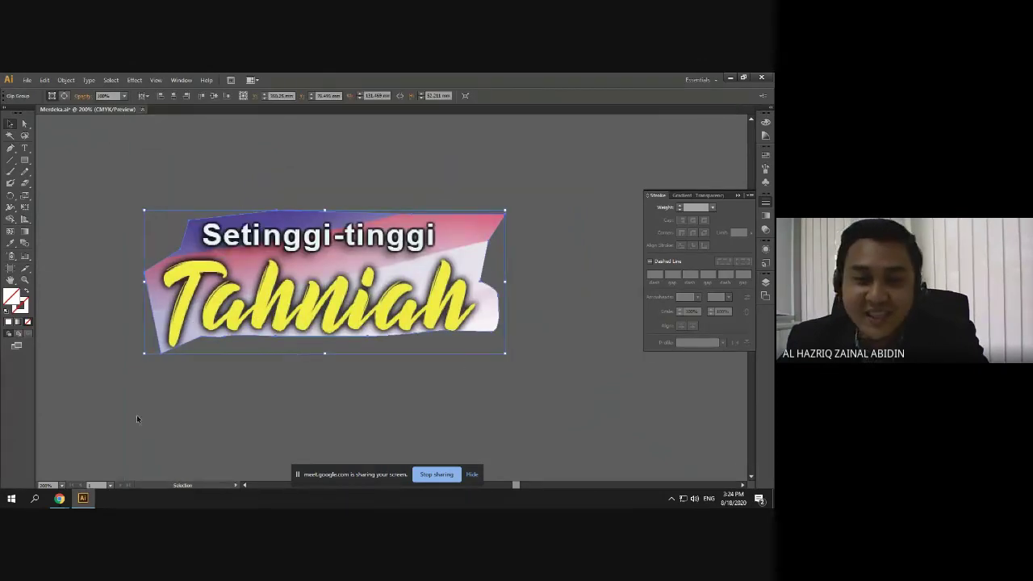
left_click(437, 474)
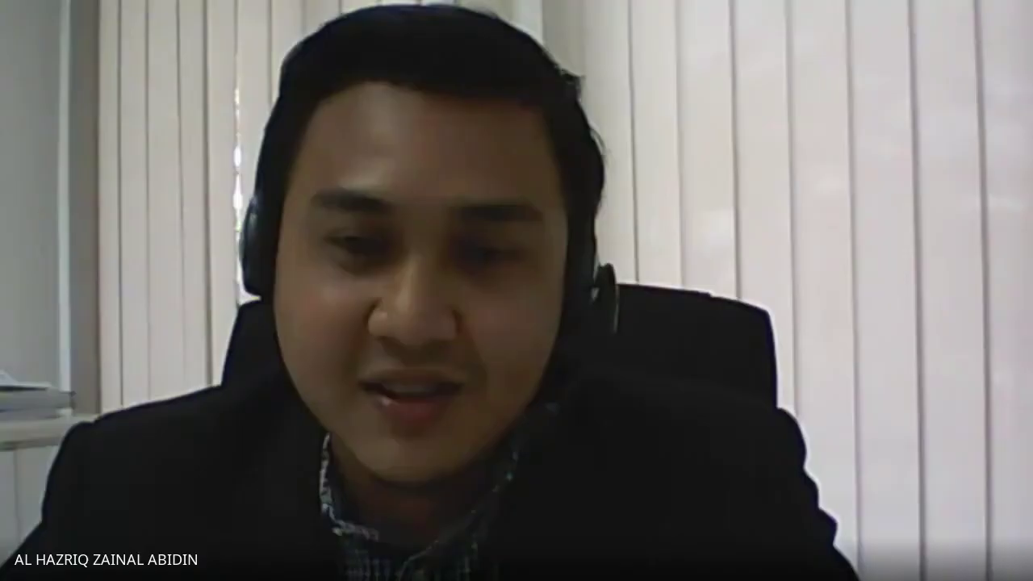